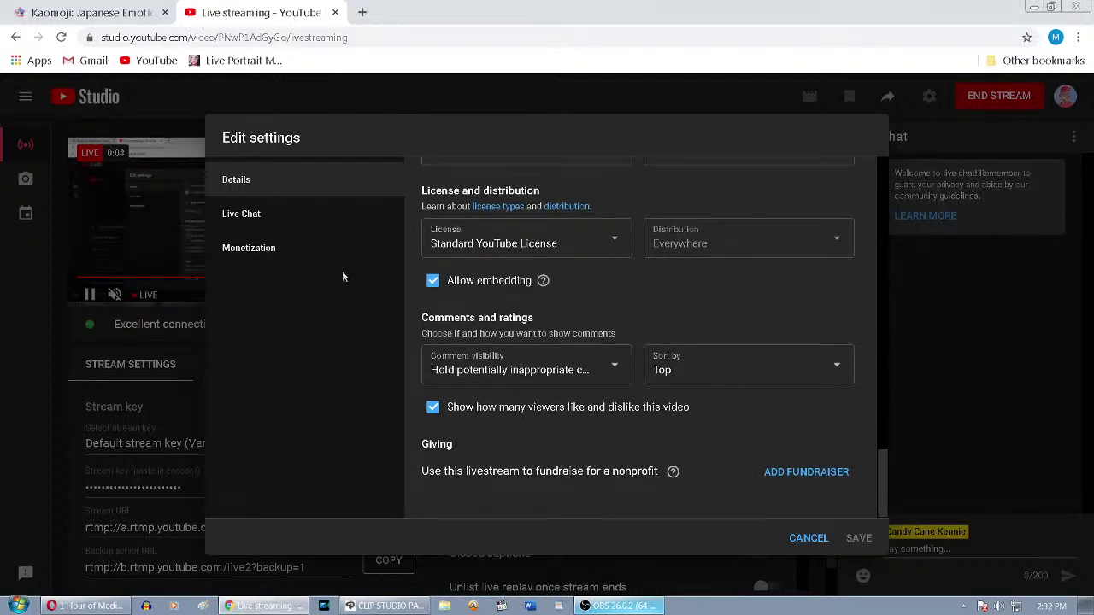
# Turn monetization on for the live stream and save the settings
pyautogui.click(317, 257)
pyautogui.scroll(1, 513, 305)
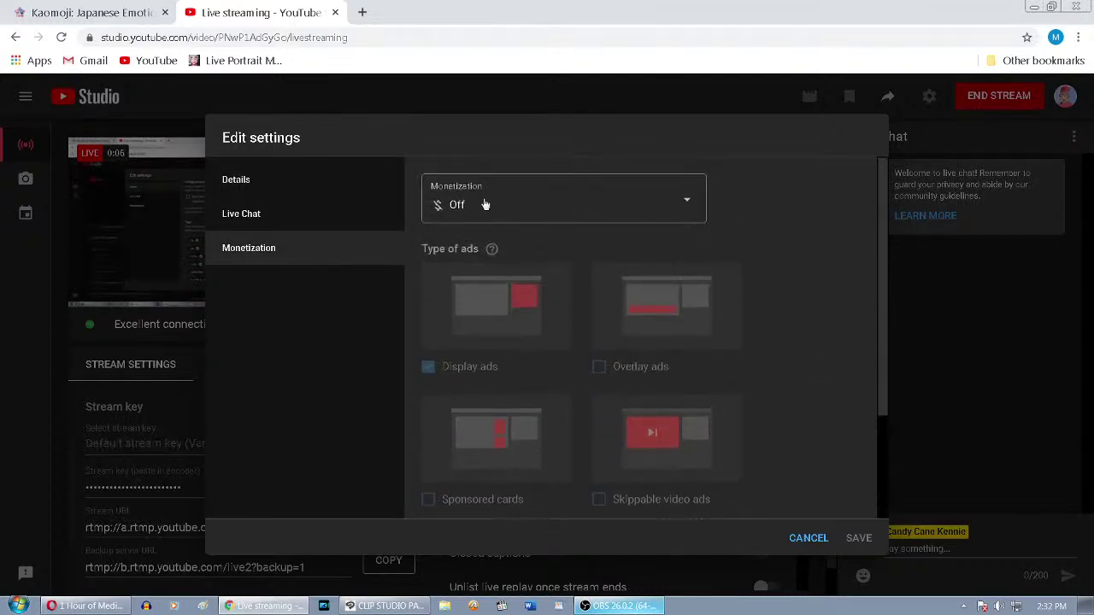
pyautogui.click(483, 213)
pyautogui.click(469, 195)
pyautogui.click(621, 268)
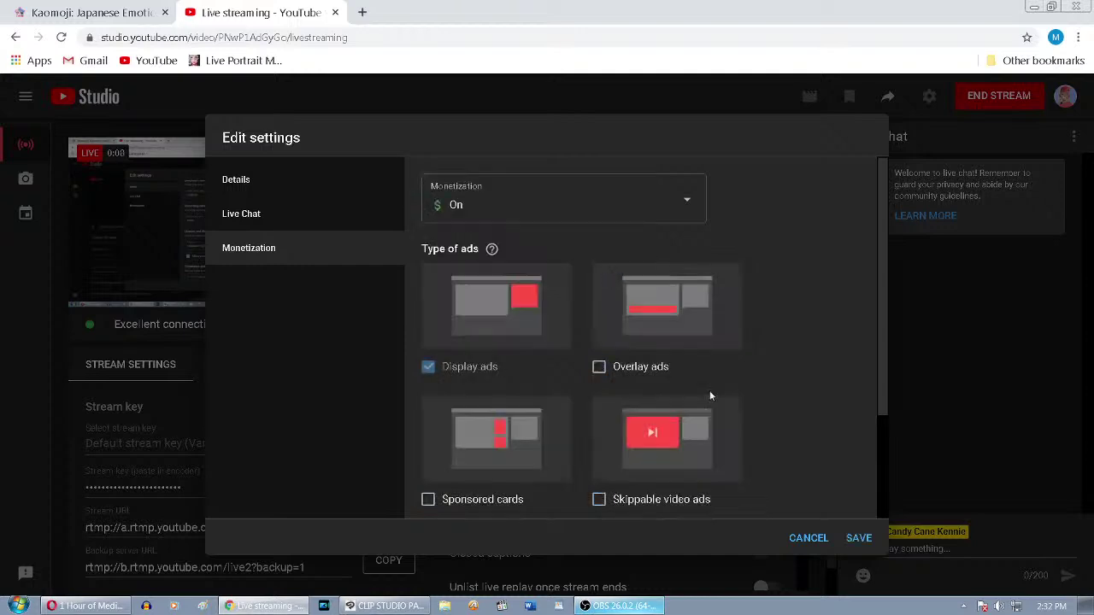
pyautogui.click(860, 538)
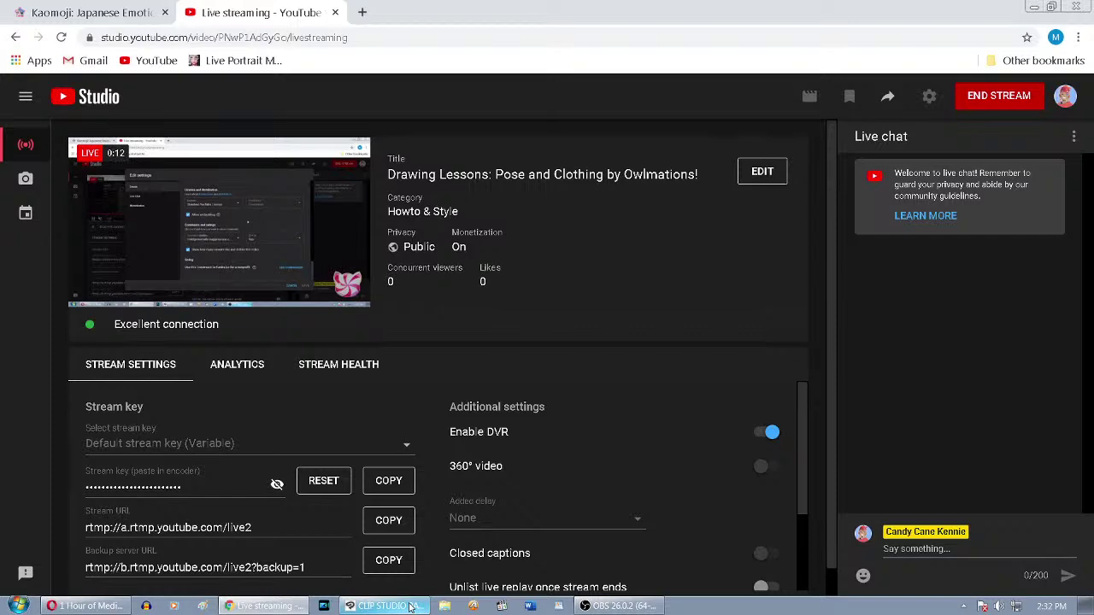
# Switch to Clip Studio Paint, add a new raster layer above the colin folder and choose the G-pen
pyautogui.click(410, 607)
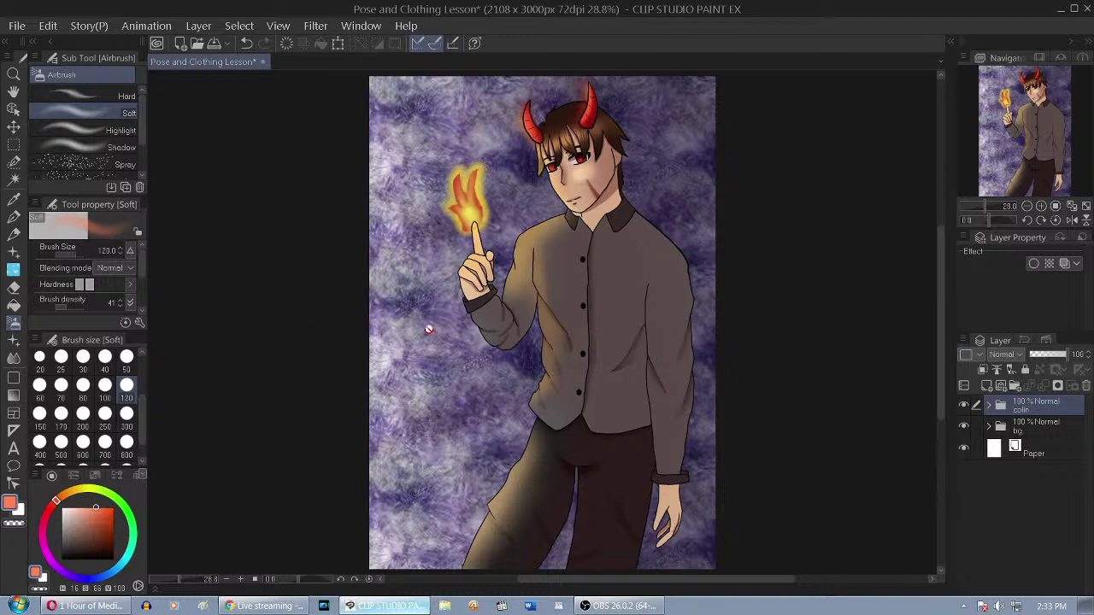
pyautogui.click(986, 384)
pyautogui.click(14, 217)
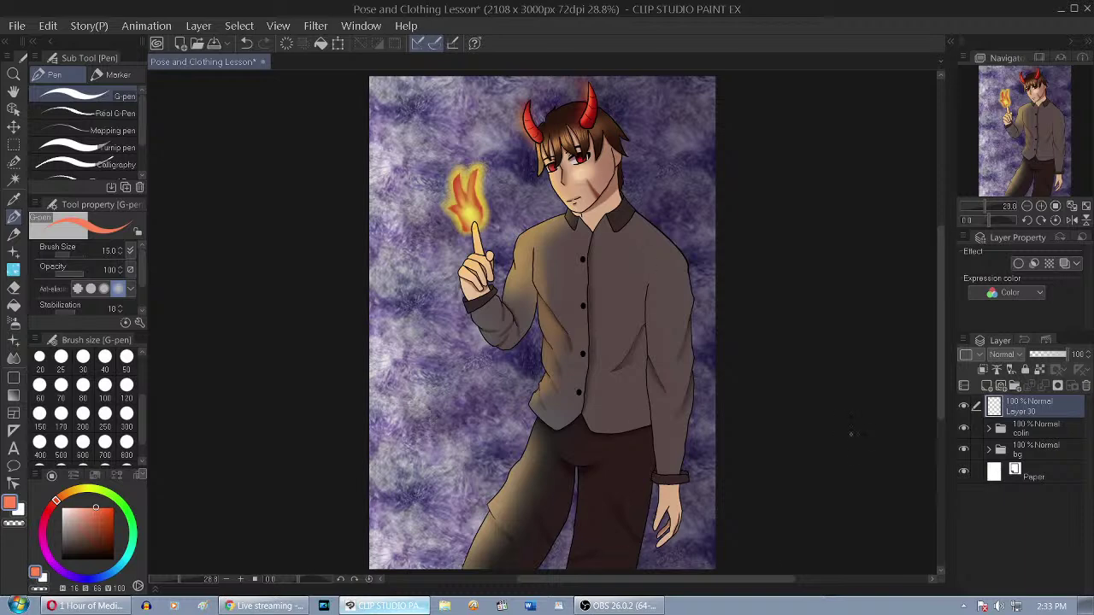
# Examine the character's face, the flame on the fingertip and the shirt at close range
pyautogui.scroll(3, 640, 229)
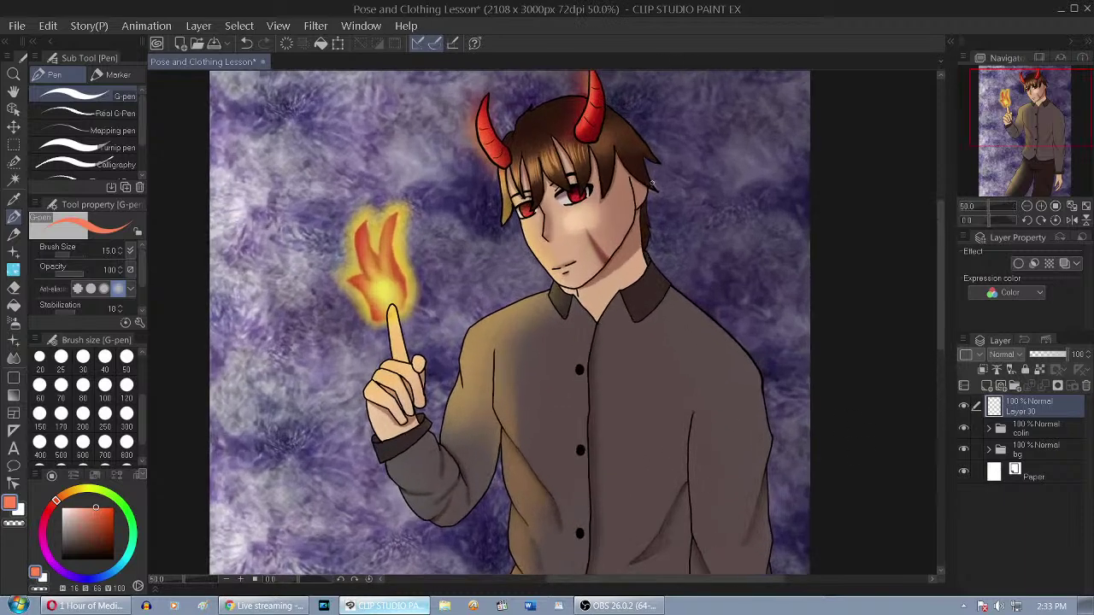
pyautogui.scroll(2, 595, 224)
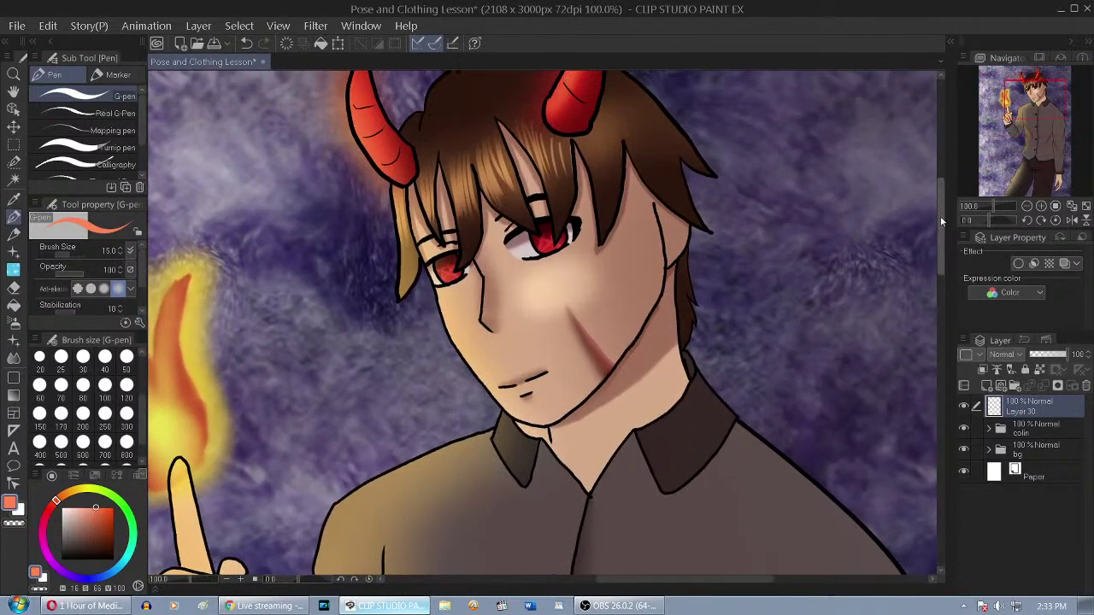
pyautogui.moveTo(942, 218)
pyautogui.mouseDown()
pyautogui.moveTo(945, 205)
pyautogui.moveTo(944, 223)
pyautogui.mouseUp()
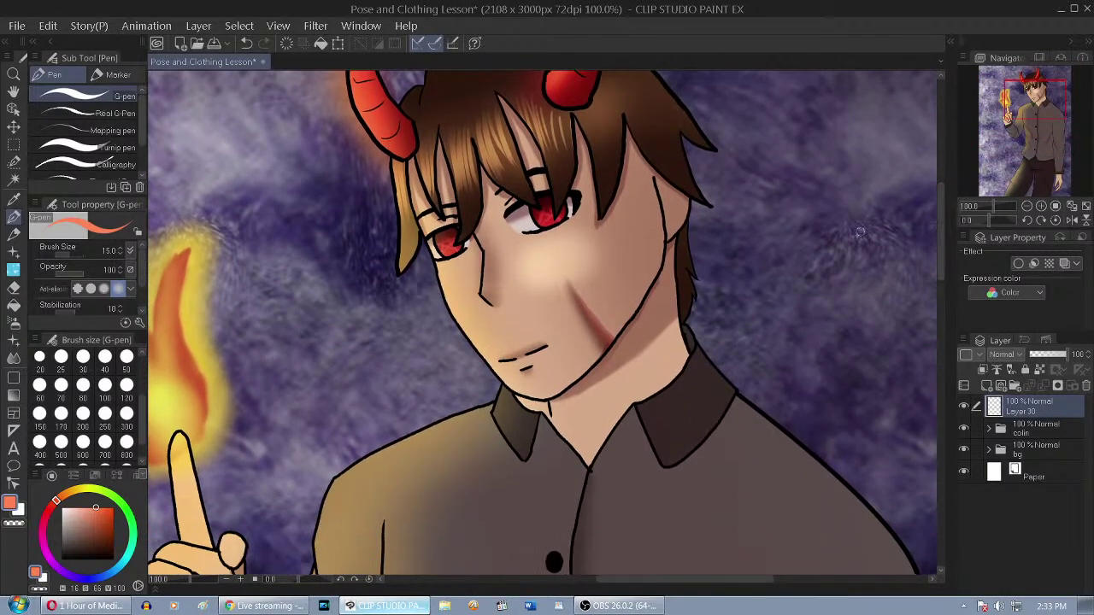
pyautogui.moveTo(726, 579); pyautogui.dragTo(589, 577)
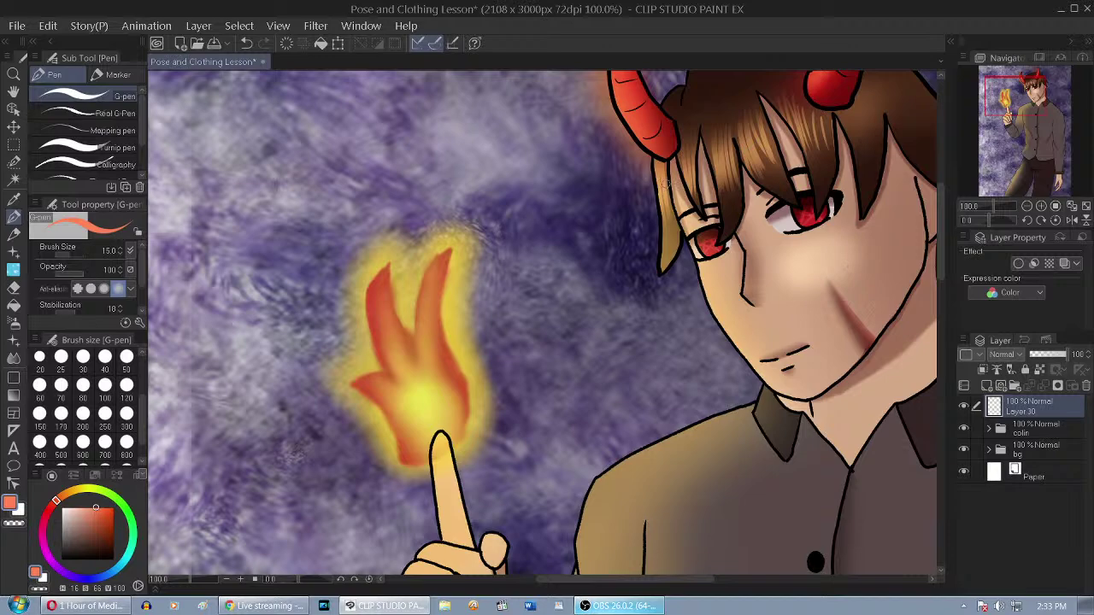
pyautogui.scroll(-1, 770, 316)
pyautogui.scroll(-5, 540, 224)
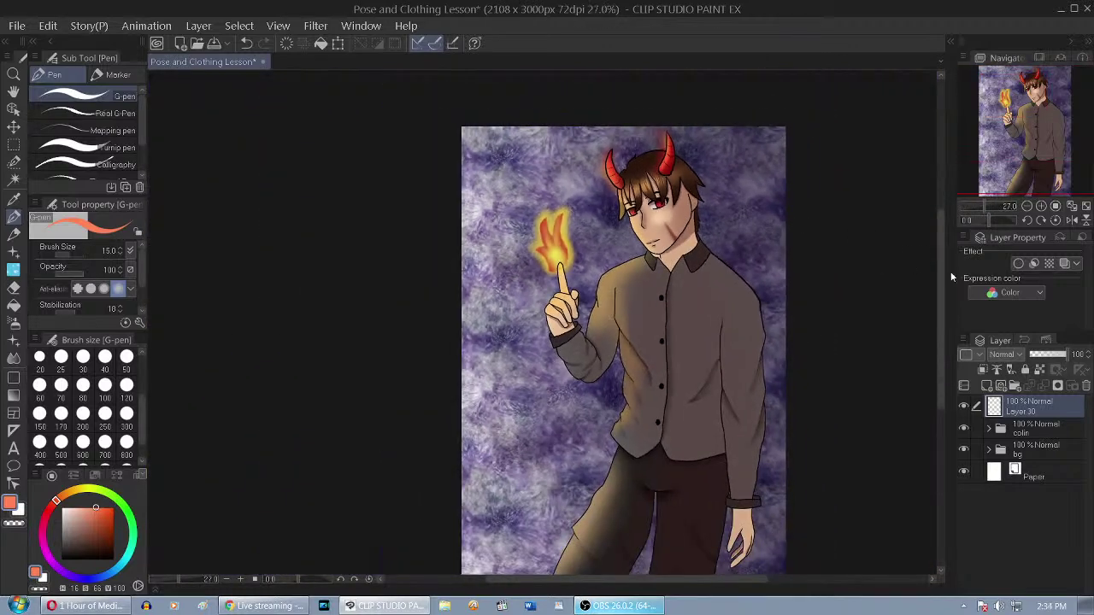
pyautogui.scroll(3, 630, 356)
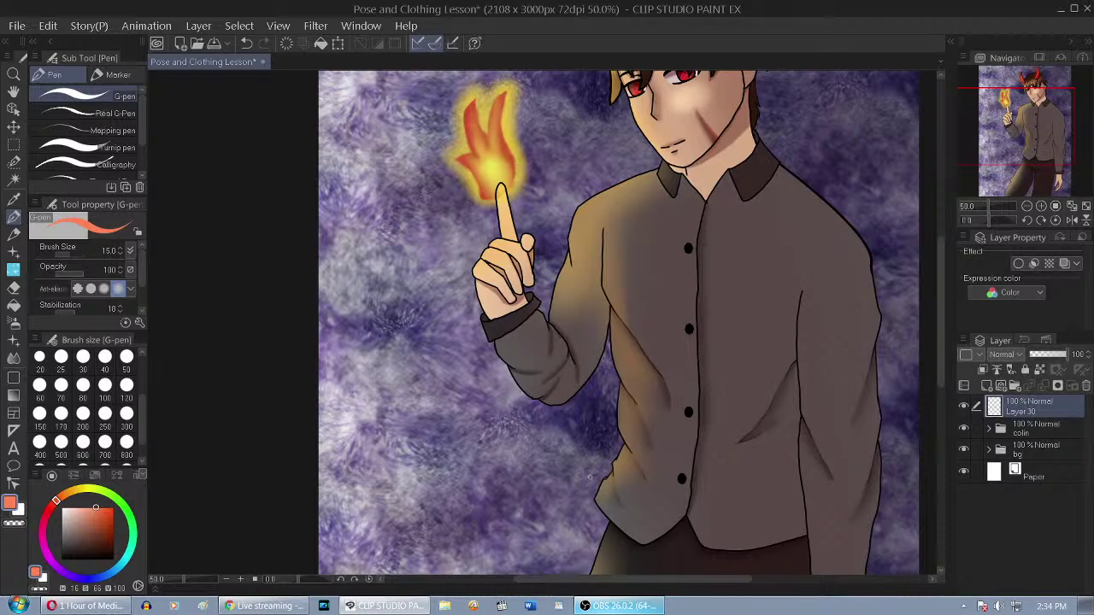
pyautogui.scroll(-2, 254, 434)
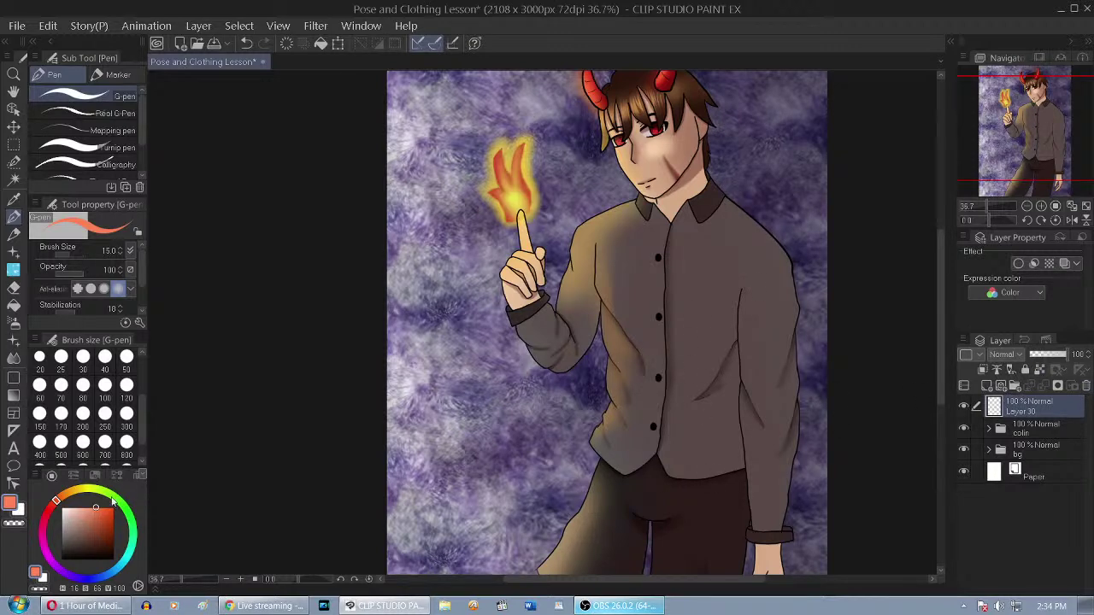
# Pick a medium blue drawing colour and sketch an arc along the crown of the head with the G-pen
pyautogui.click(104, 577)
pyautogui.click(96, 510)
pyautogui.click(94, 512)
pyautogui.scroll(-2, 649, 325)
pyautogui.scroll(1, 613, 181)
pyautogui.scroll(-2, 616, 225)
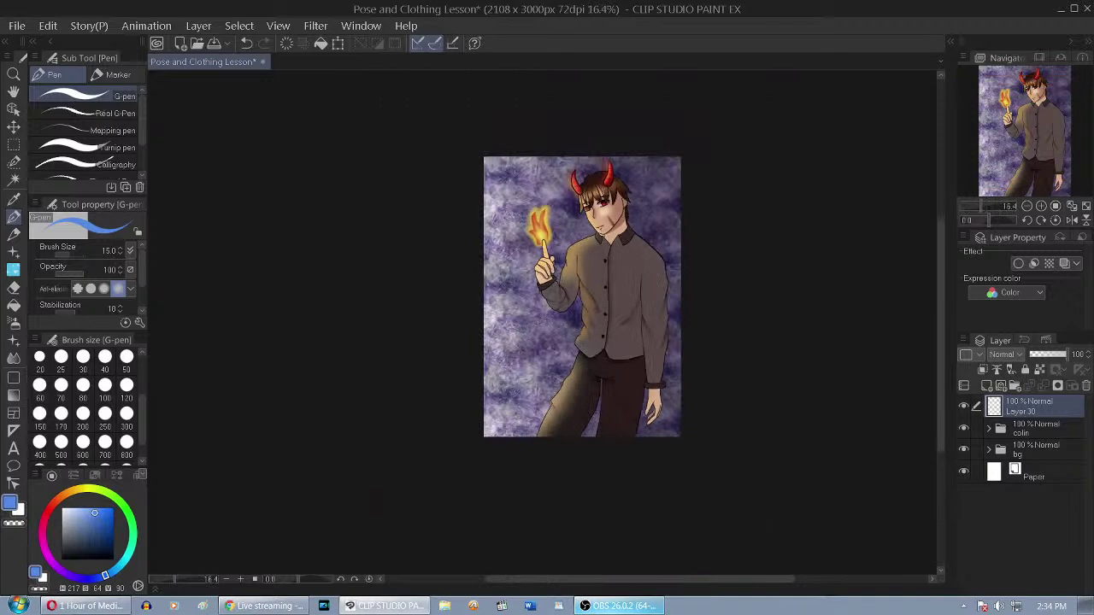
pyautogui.scroll(3, 607, 215)
pyautogui.scroll(4, 607, 108)
pyautogui.moveTo(602, 96)
pyautogui.mouseDown()
pyautogui.moveTo(547, 120)
pyautogui.moveTo(517, 150)
pyautogui.mouseUp()
pyautogui.moveTo(549, 112); pyautogui.dragTo(514, 171)
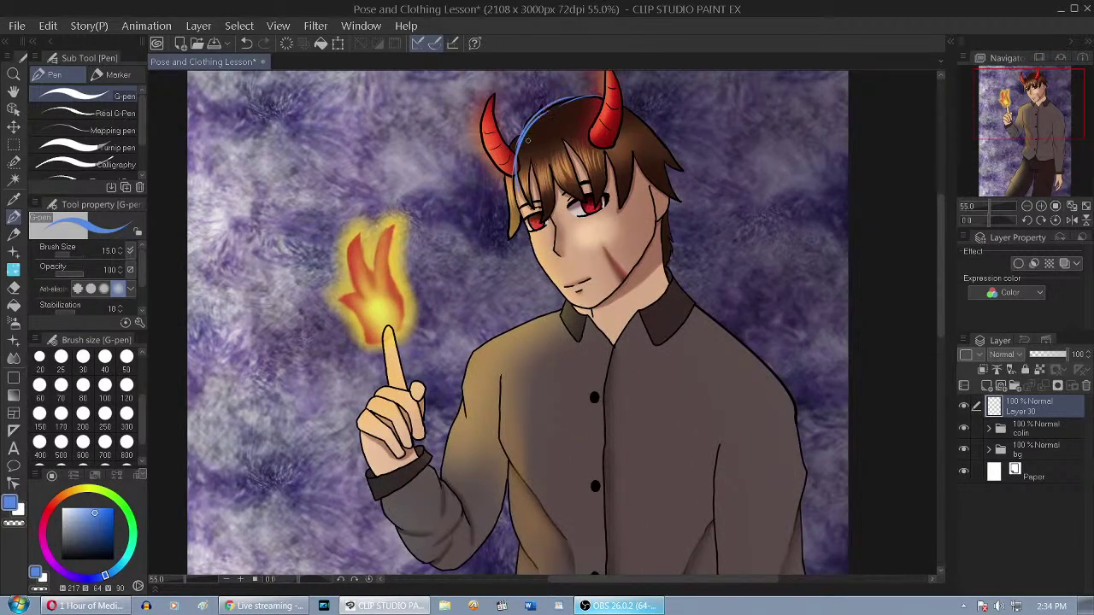
# Complete the construction circle around the head with the Real G-Pen at size 10
pyautogui.click(103, 113)
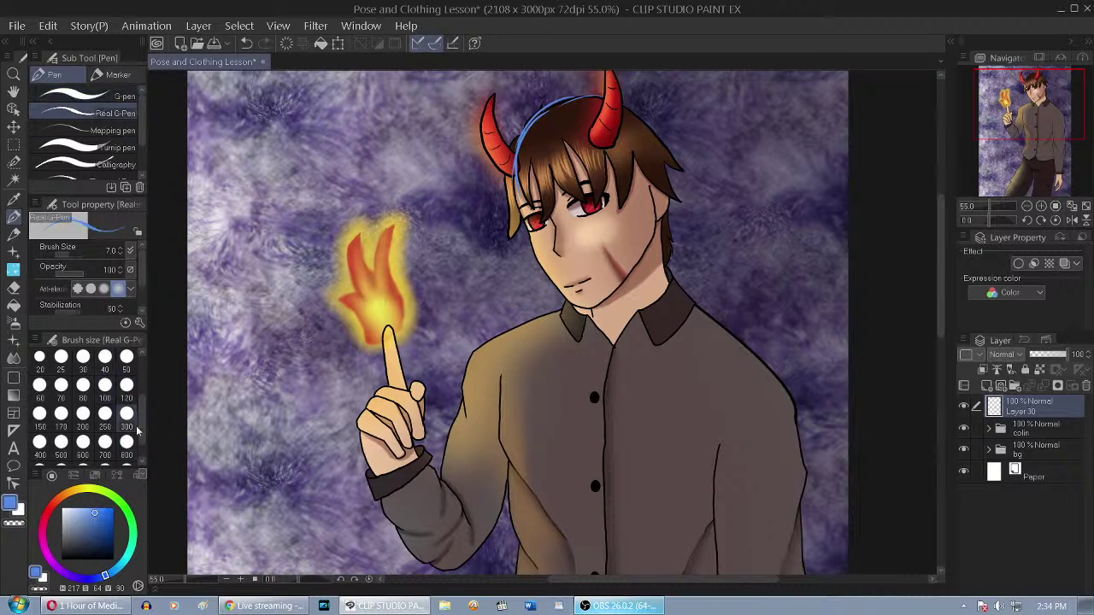
pyautogui.scroll(2, 137, 428)
pyautogui.click(60, 414)
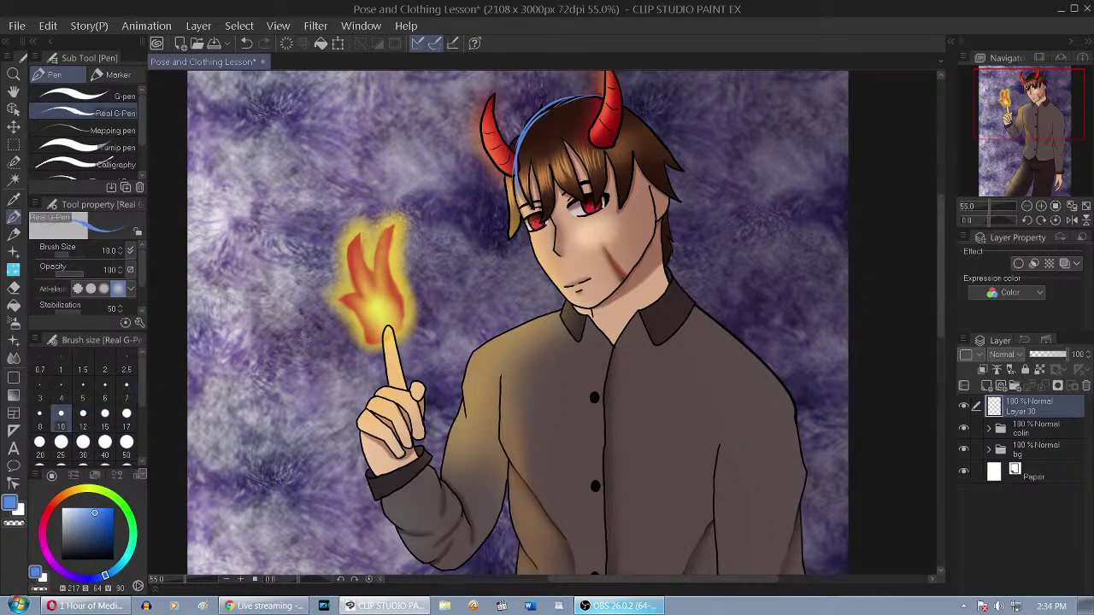
pyautogui.moveTo(516, 174)
pyautogui.mouseDown()
pyautogui.moveTo(539, 236)
pyautogui.moveTo(595, 256)
pyautogui.mouseUp()
pyautogui.moveTo(530, 226); pyautogui.dragTo(601, 251)
pyautogui.moveTo(586, 100)
pyautogui.mouseDown()
pyautogui.moveTo(637, 120)
pyautogui.moveTo(630, 113)
pyautogui.moveTo(667, 186)
pyautogui.moveTo(673, 175)
pyautogui.moveTo(656, 231)
pyautogui.mouseUp()
# Sketch the curved centre line down the face and the jawline below the head circle
pyautogui.moveTo(564, 101)
pyautogui.mouseDown()
pyautogui.moveTo(555, 213)
pyautogui.moveTo(580, 296)
pyautogui.mouseUp()
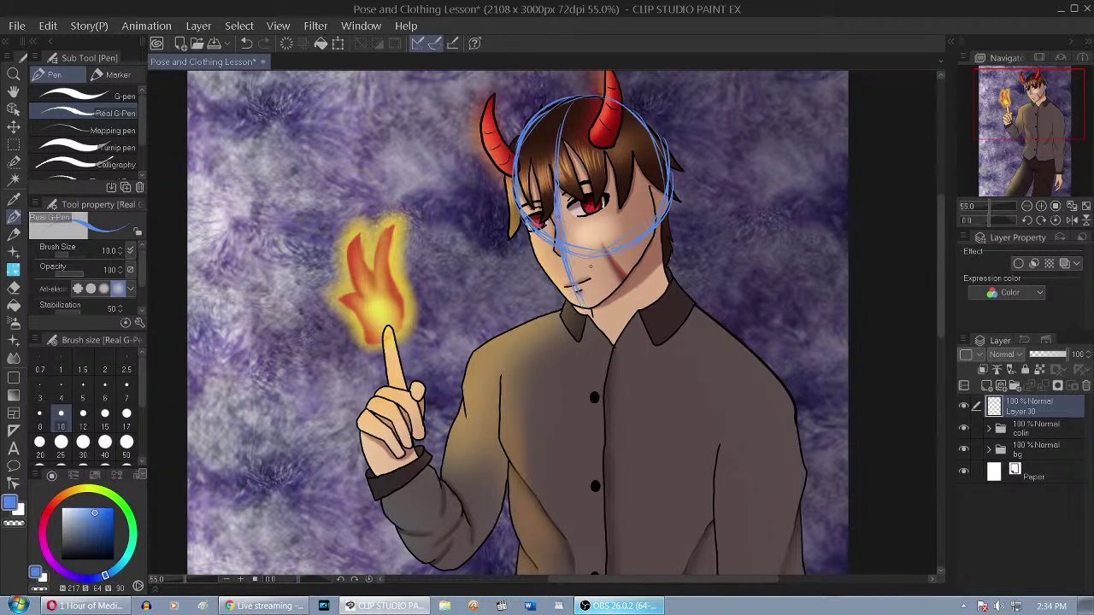
pyautogui.moveTo(572, 99); pyautogui.dragTo(555, 188)
pyautogui.moveTo(521, 218)
pyautogui.mouseDown()
pyautogui.moveTo(537, 269)
pyautogui.moveTo(583, 308)
pyautogui.moveTo(615, 314)
pyautogui.mouseUp()
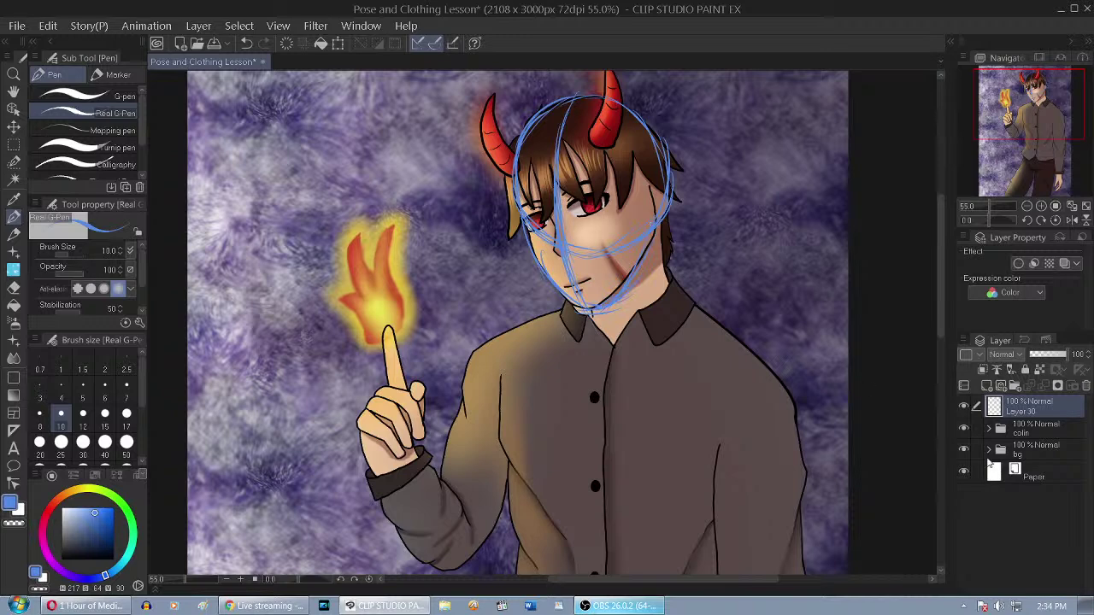
# Check the head sketch by briefly hiding the colin and bg folders, and show both again
pyautogui.moveTo(964, 428); pyautogui.dragTo(967, 452)
pyautogui.click(964, 451)
pyautogui.click(965, 428)
# Sketch the neck guide and a shoulder line across the upper chest just below the collar
pyautogui.scroll(-2, 609, 305)
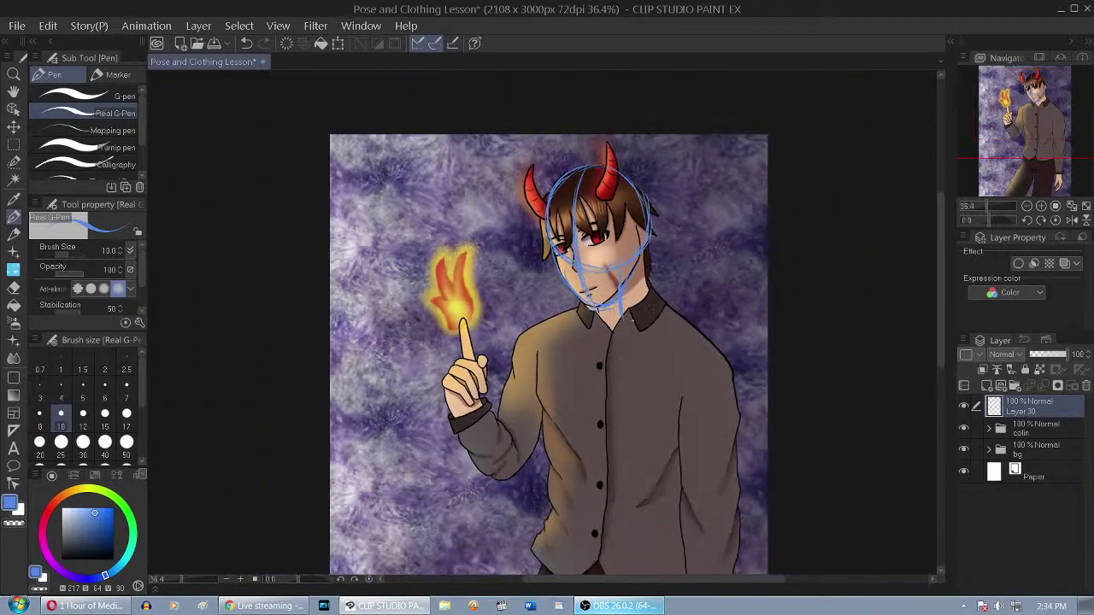
pyautogui.moveTo(548, 331)
pyautogui.mouseDown()
pyautogui.moveTo(711, 340)
pyautogui.moveTo(688, 332)
pyautogui.mouseUp()
pyautogui.moveTo(588, 324); pyautogui.dragTo(660, 334)
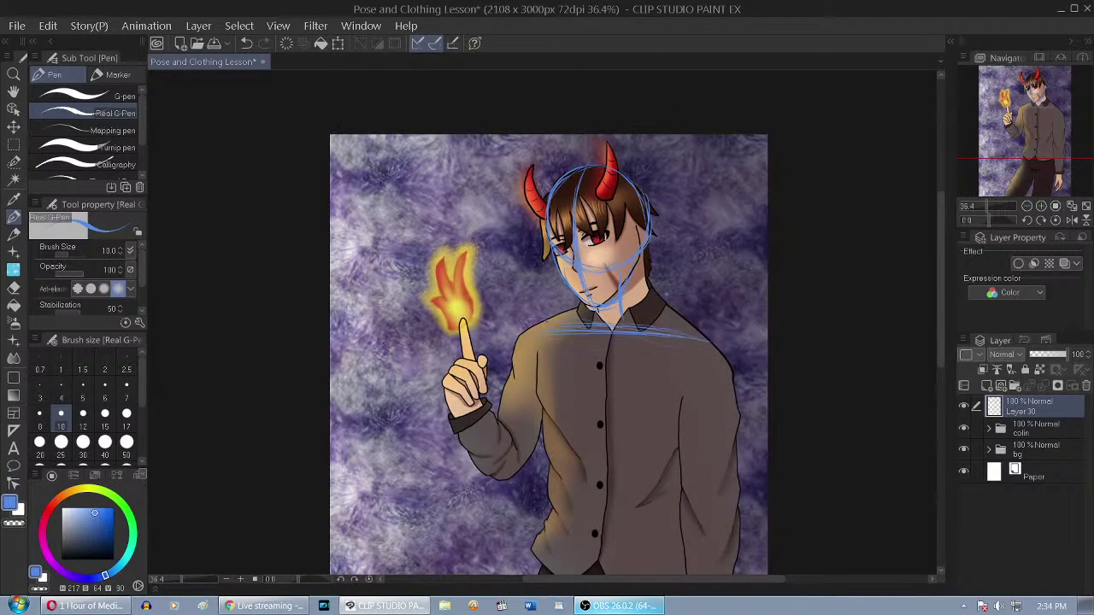
# Sketch a joint circle over each shoulder and reinforce the neck guide
pyautogui.scroll(-1, 549, 355)
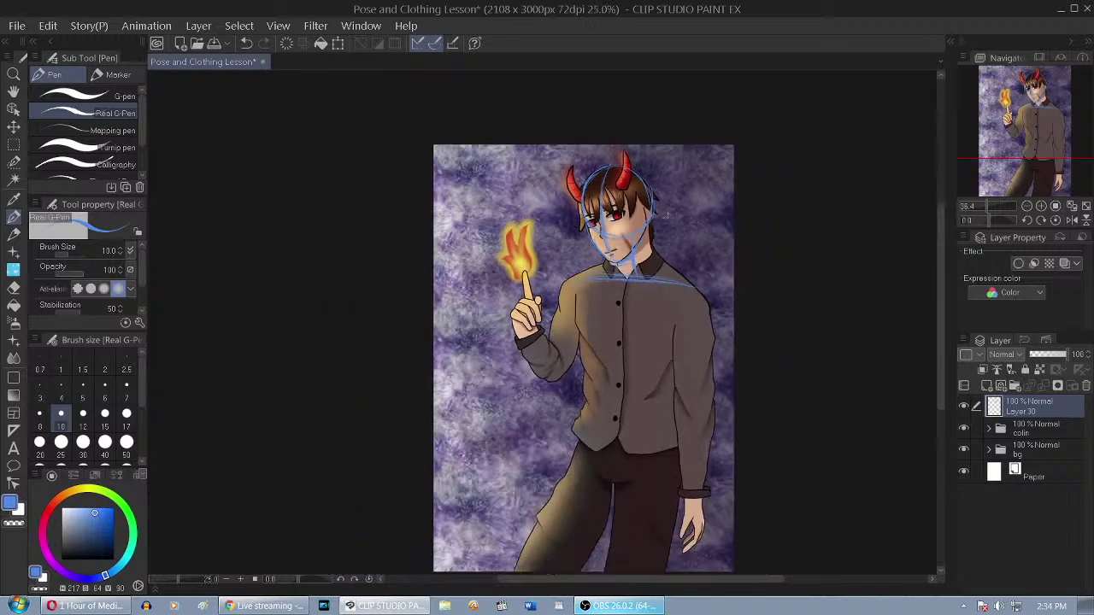
pyautogui.scroll(1, 655, 197)
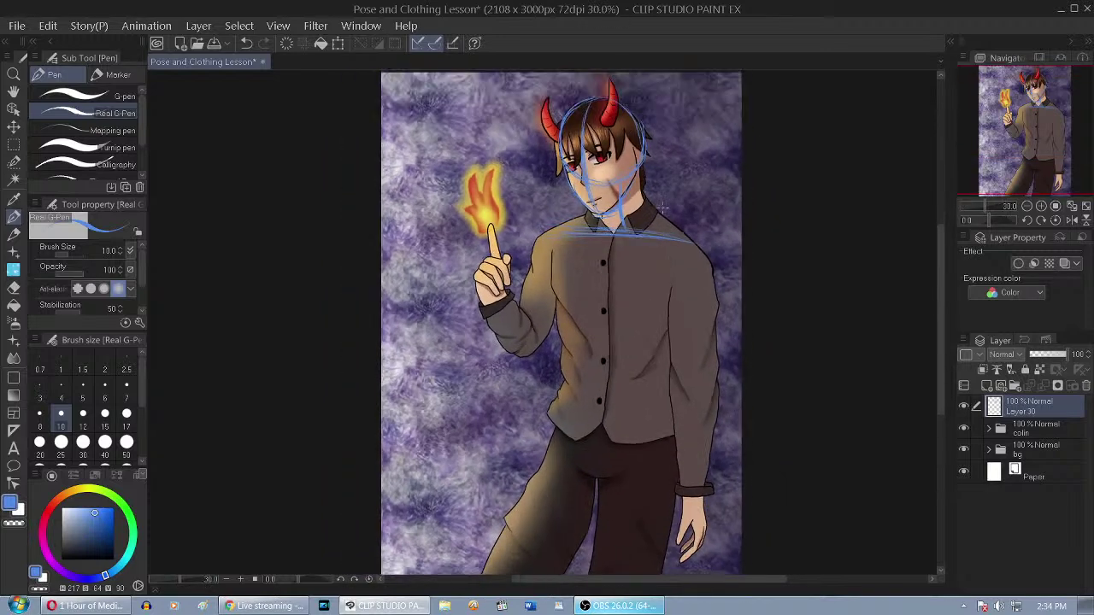
pyautogui.scroll(4, 647, 427)
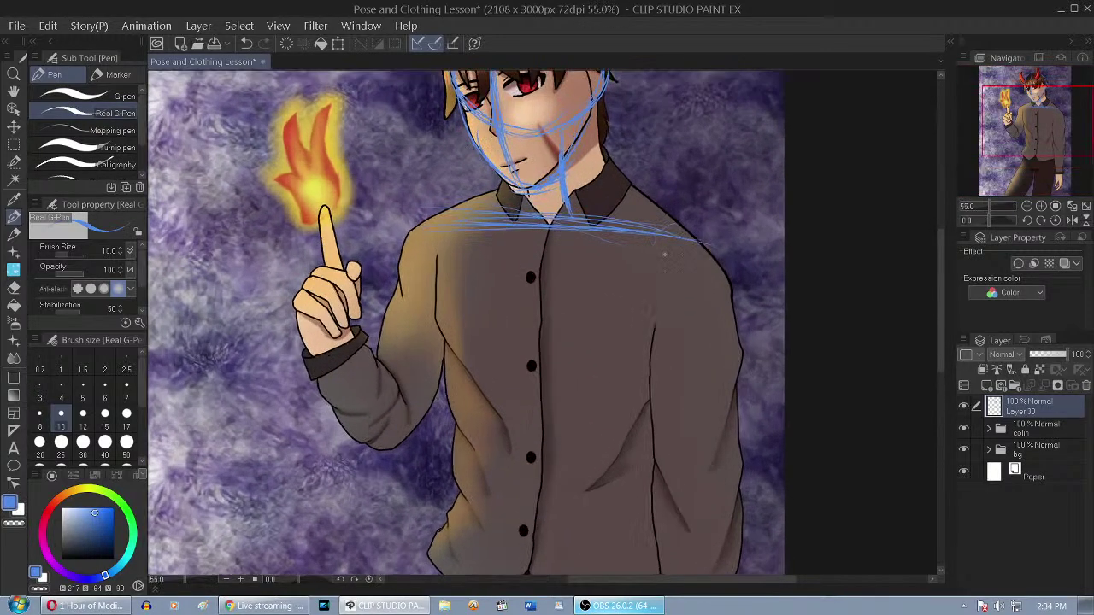
pyautogui.moveTo(655, 233)
pyautogui.mouseDown()
pyautogui.moveTo(662, 278)
pyautogui.moveTo(687, 295)
pyautogui.mouseUp()
pyautogui.moveTo(660, 222); pyautogui.dragTo(651, 256)
pyautogui.moveTo(702, 217)
pyautogui.mouseDown()
pyautogui.moveTo(730, 250)
pyautogui.moveTo(724, 279)
pyautogui.moveTo(678, 292)
pyautogui.mouseUp()
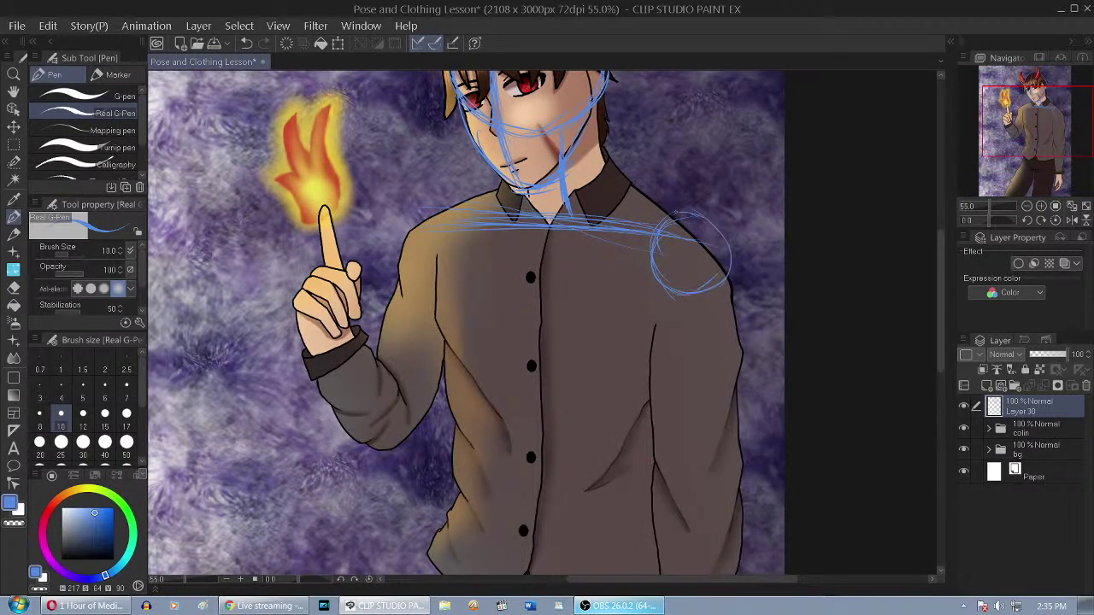
pyautogui.moveTo(414, 230)
pyautogui.mouseDown()
pyautogui.moveTo(453, 200)
pyautogui.moveTo(427, 255)
pyautogui.moveTo(408, 222)
pyautogui.mouseUp()
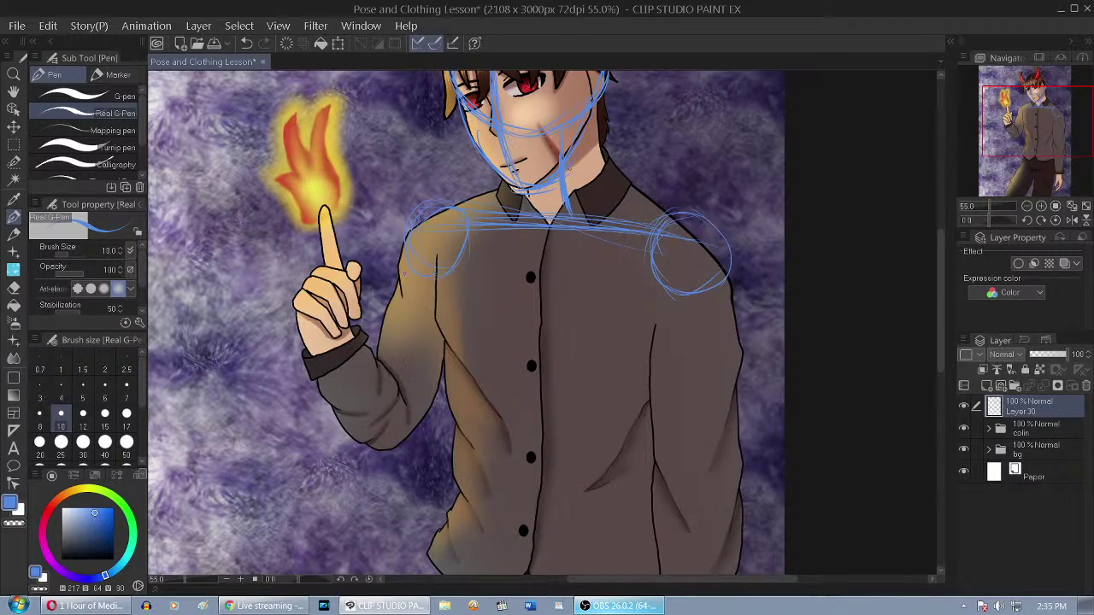
pyautogui.moveTo(562, 193); pyautogui.dragTo(566, 214)
# Sketch the lowered arm's guide line from shoulder to cuff with an elbow circle, setting the pen's stabilization to 0
pyautogui.scroll(-2, 581, 290)
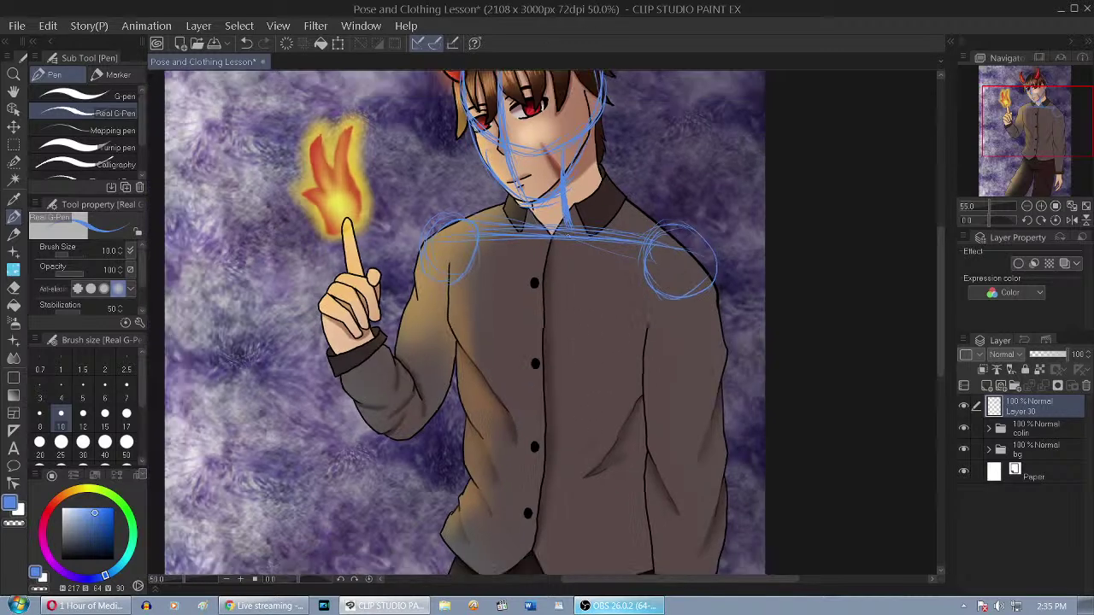
pyautogui.scroll(-6, 633, 91)
pyautogui.scroll(6, 652, 217)
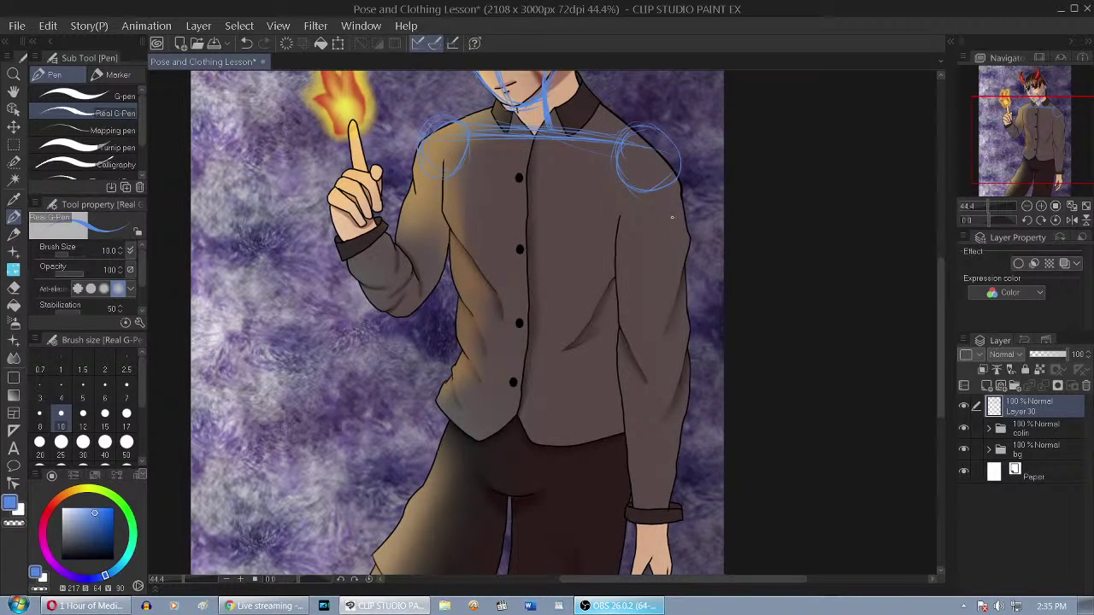
pyautogui.moveTo(656, 222); pyautogui.dragTo(659, 346)
pyautogui.moveTo(657, 180); pyautogui.dragTo(663, 315)
pyautogui.moveTo(657, 235)
pyautogui.mouseDown()
pyautogui.moveTo(658, 332)
pyautogui.moveTo(672, 336)
pyautogui.moveTo(650, 352)
pyautogui.moveTo(657, 449)
pyautogui.mouseUp()
pyautogui.click(70, 312)
pyautogui.moveTo(664, 384); pyautogui.dragTo(653, 530)
# Sketch a simple outline around the lowered hand below the cuff
pyautogui.scroll(-3, 572, 120)
pyautogui.scroll(3, 593, 288)
pyautogui.moveTo(640, 340); pyautogui.dragTo(655, 417)
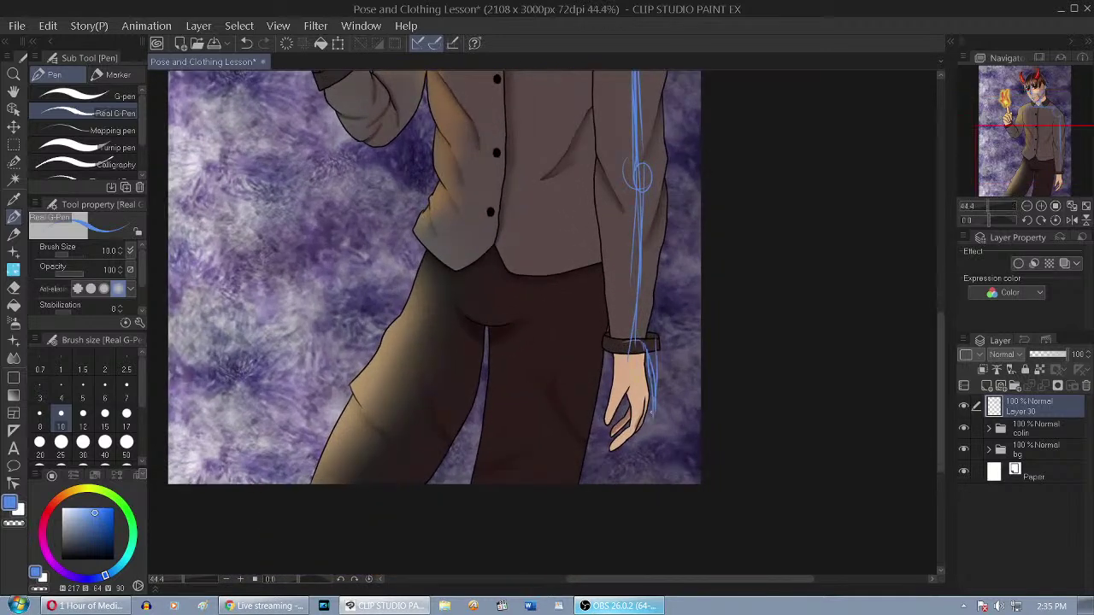
pyautogui.moveTo(620, 342)
pyautogui.mouseDown()
pyautogui.moveTo(613, 430)
pyautogui.moveTo(615, 456)
pyautogui.mouseUp()
pyautogui.moveTo(619, 450)
pyautogui.mouseDown()
pyautogui.moveTo(652, 406)
pyautogui.moveTo(614, 456)
pyautogui.mouseUp()
# Sketch the raised arm's upper-arm and forearm guide lines with an elbow circle, and outline the hand below the flame
pyautogui.scroll(-4, 677, 402)
pyautogui.scroll(3, 578, 257)
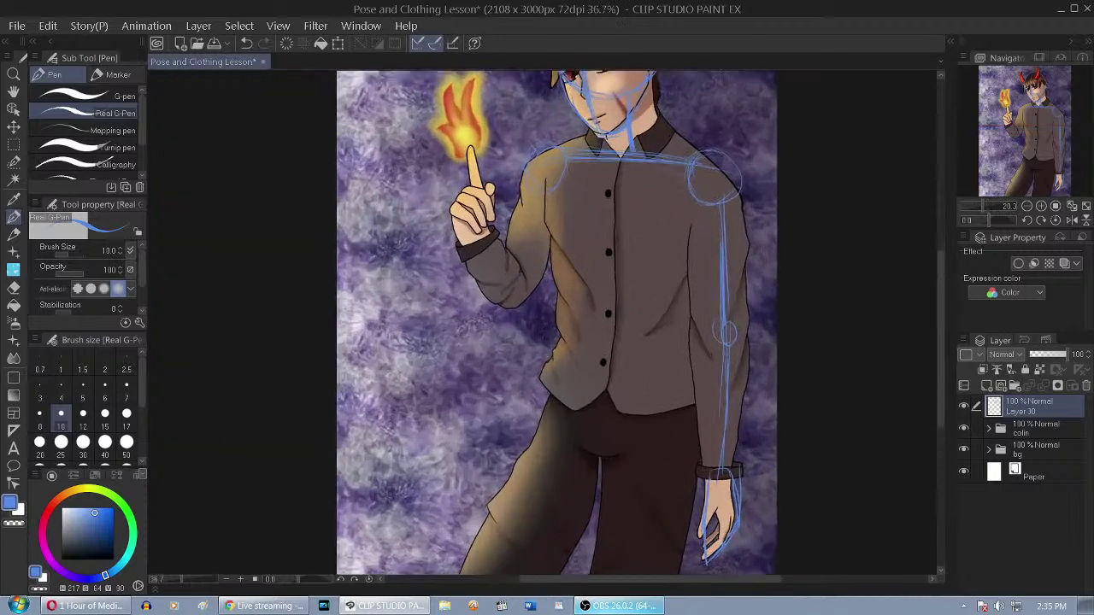
pyautogui.scroll(3, 547, 180)
pyautogui.moveTo(513, 279)
pyautogui.mouseDown()
pyautogui.moveTo(466, 436)
pyautogui.moveTo(500, 414)
pyautogui.moveTo(457, 426)
pyautogui.moveTo(413, 296)
pyautogui.moveTo(472, 422)
pyautogui.mouseUp()
pyautogui.moveTo(417, 325); pyautogui.dragTo(475, 429)
pyautogui.moveTo(413, 291)
pyautogui.mouseDown()
pyautogui.moveTo(376, 300)
pyautogui.moveTo(386, 295)
pyautogui.moveTo(358, 259)
pyautogui.moveTo(379, 195)
pyautogui.mouseUp()
pyautogui.moveTo(364, 233); pyautogui.dragTo(393, 166)
pyautogui.moveTo(376, 208)
pyautogui.mouseDown()
pyautogui.moveTo(394, 167)
pyautogui.moveTo(434, 196)
pyautogui.moveTo(430, 284)
pyautogui.mouseUp()
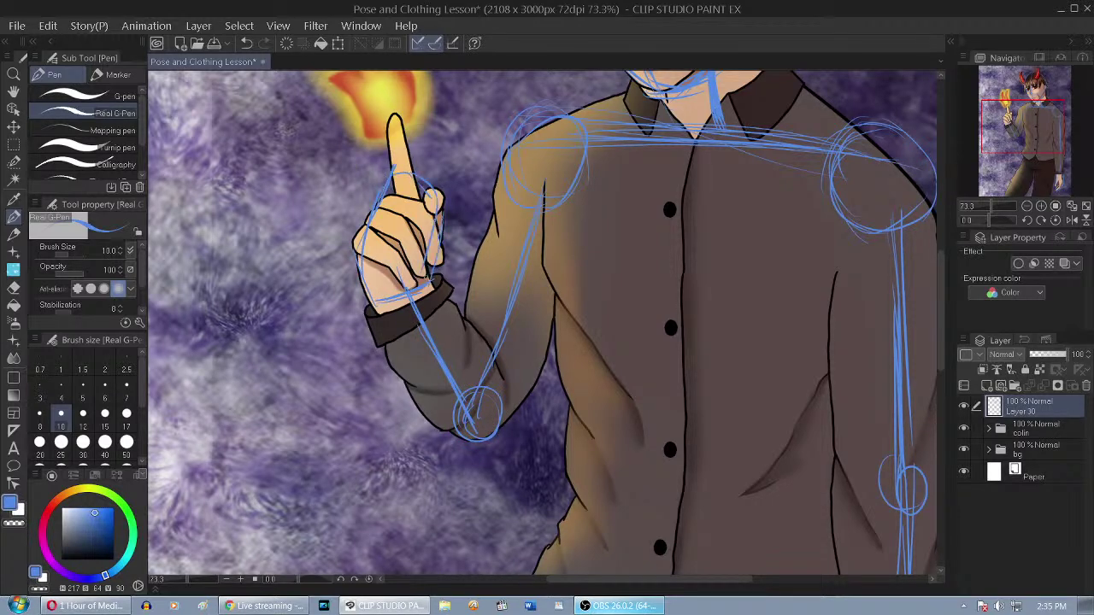
# Sketch the torso's centre line from the collar down to the shirt hem
pyautogui.scroll(-4, 621, 175)
pyautogui.moveTo(621, 169); pyautogui.dragTo(617, 342)
pyautogui.moveTo(624, 280); pyautogui.dragTo(614, 363)
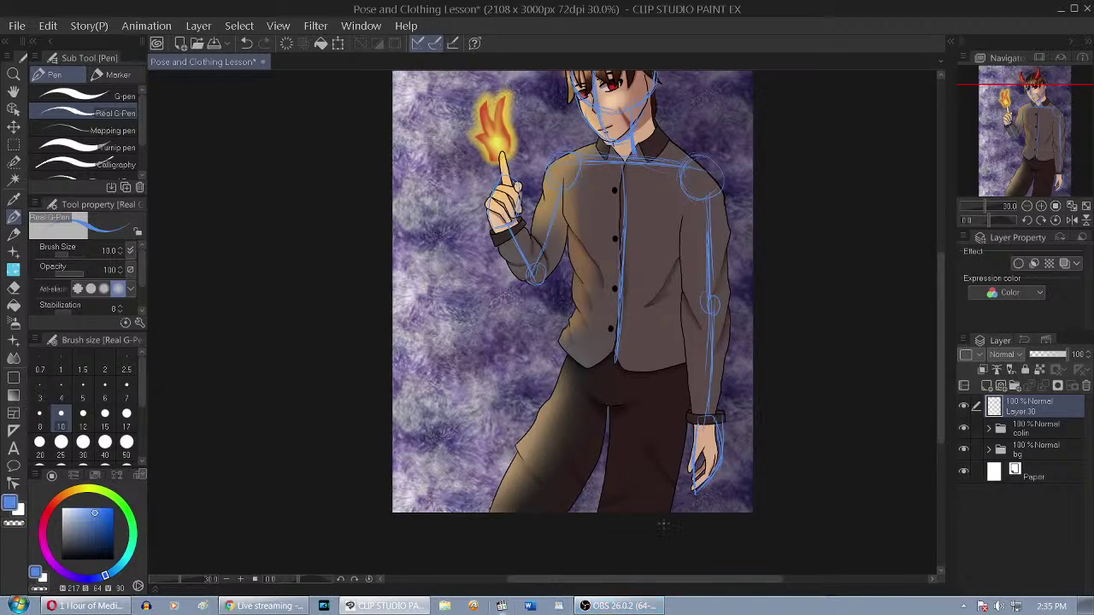
# Switch to OBS, check the speaker levels in the Windows volume mixer and close the mixer
pyautogui.click(620, 606)
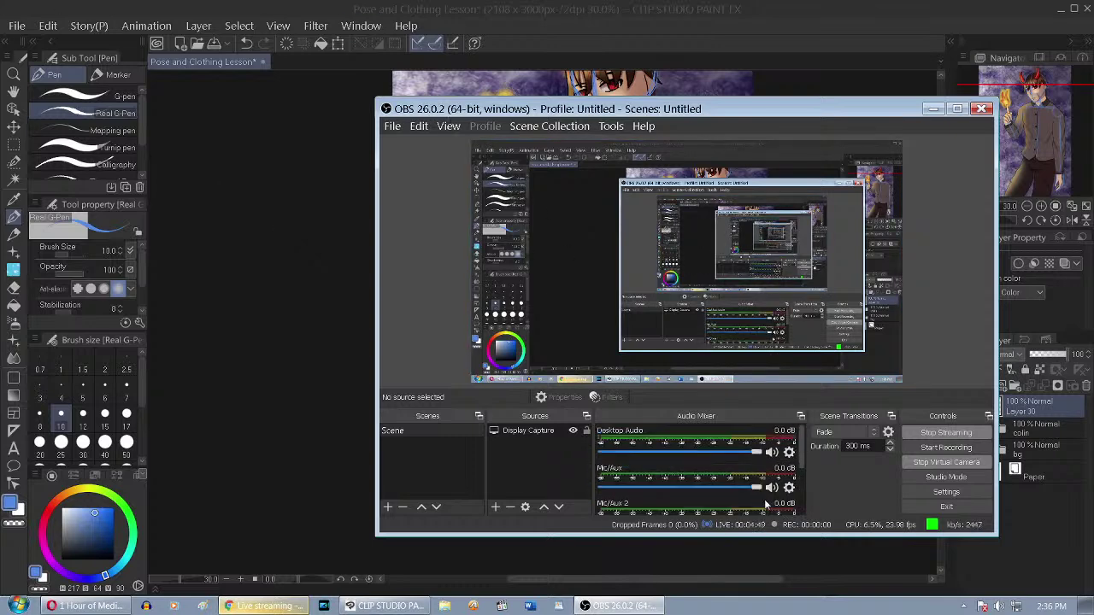
pyautogui.click(1000, 606)
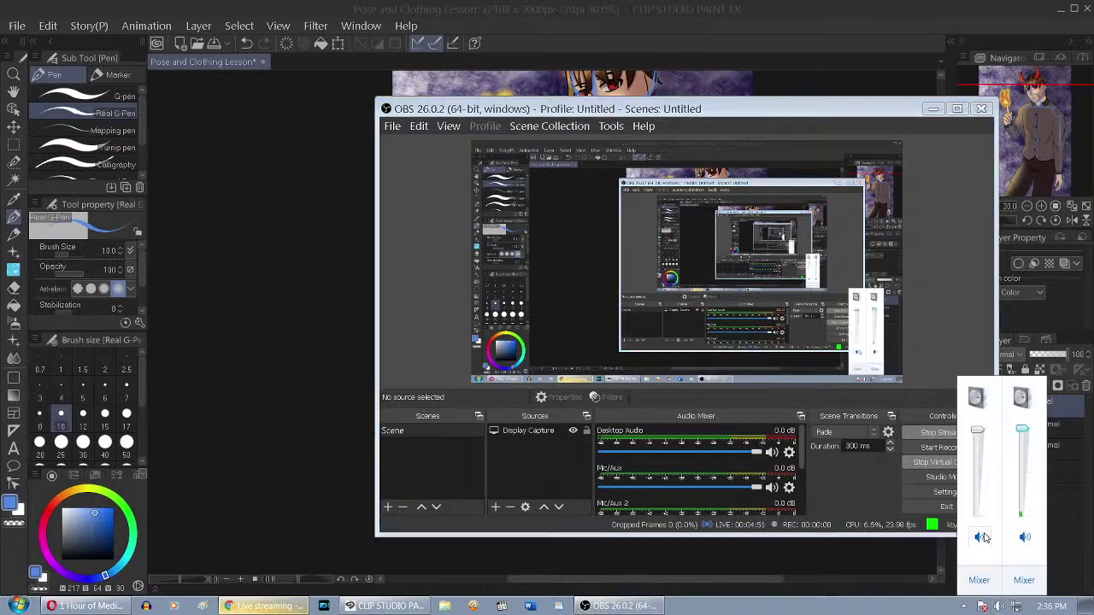
pyautogui.click(981, 581)
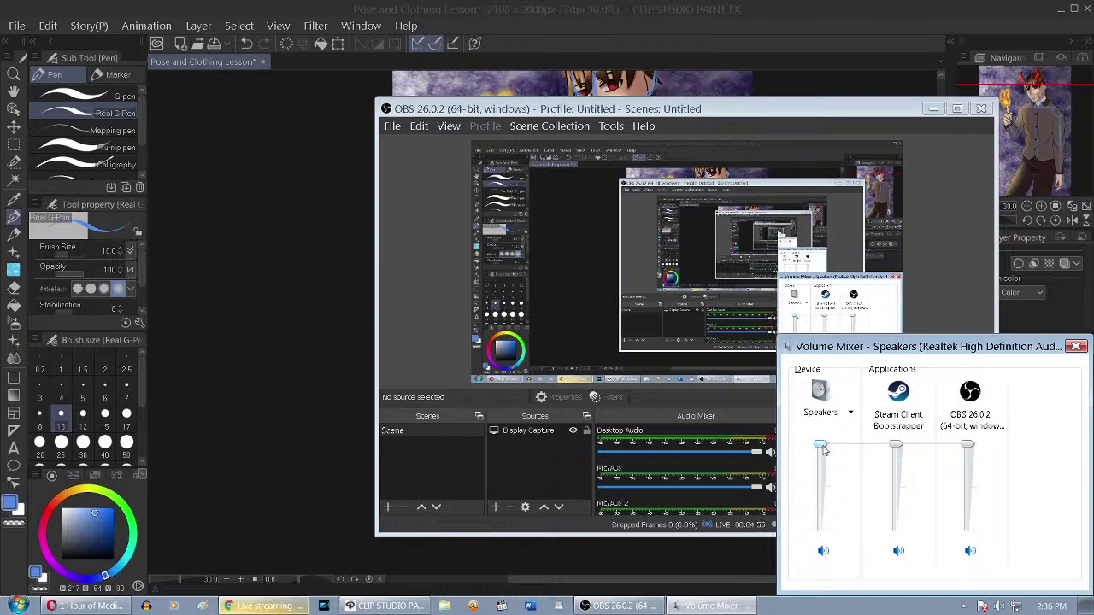
pyautogui.click(1076, 347)
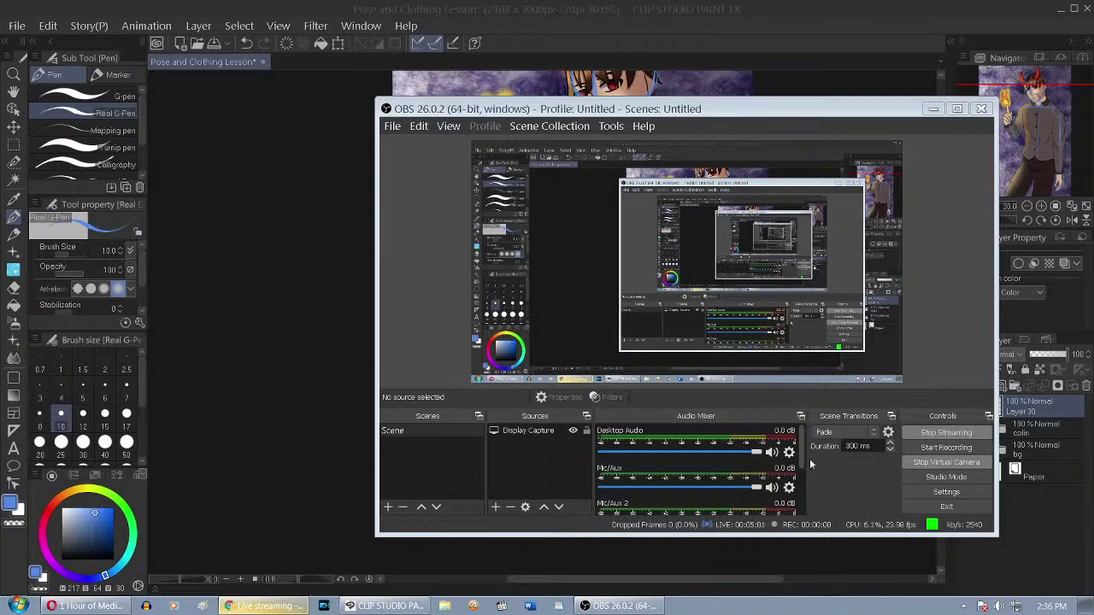
# Set the OBS Mic/Auxiliary Audio device to Microphone (2- USB Audio Device) and apply the setting
pyautogui.click(924, 492)
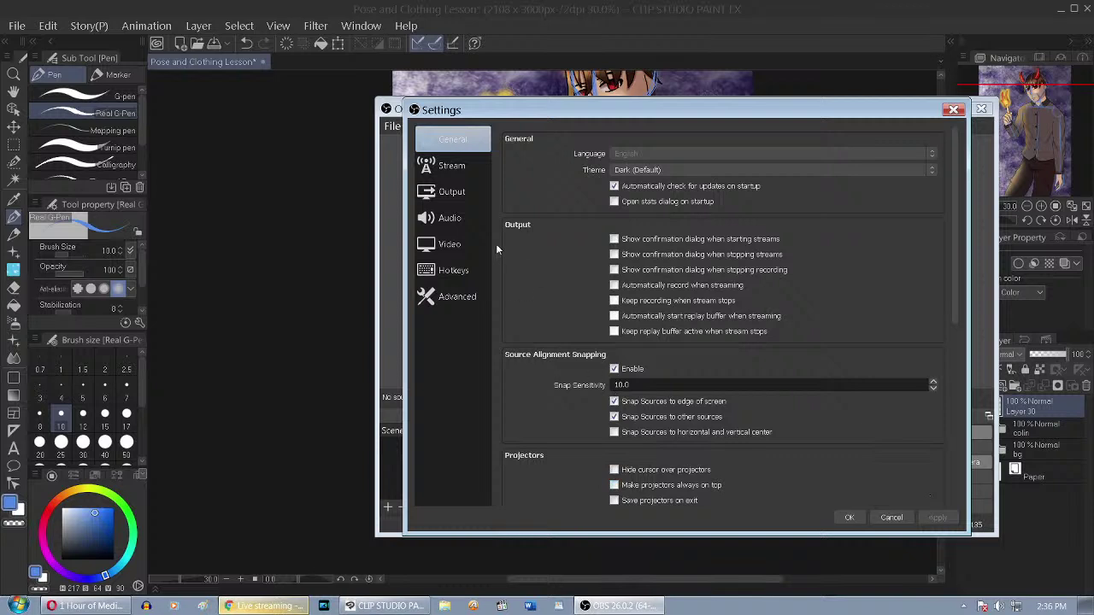
pyautogui.click(466, 227)
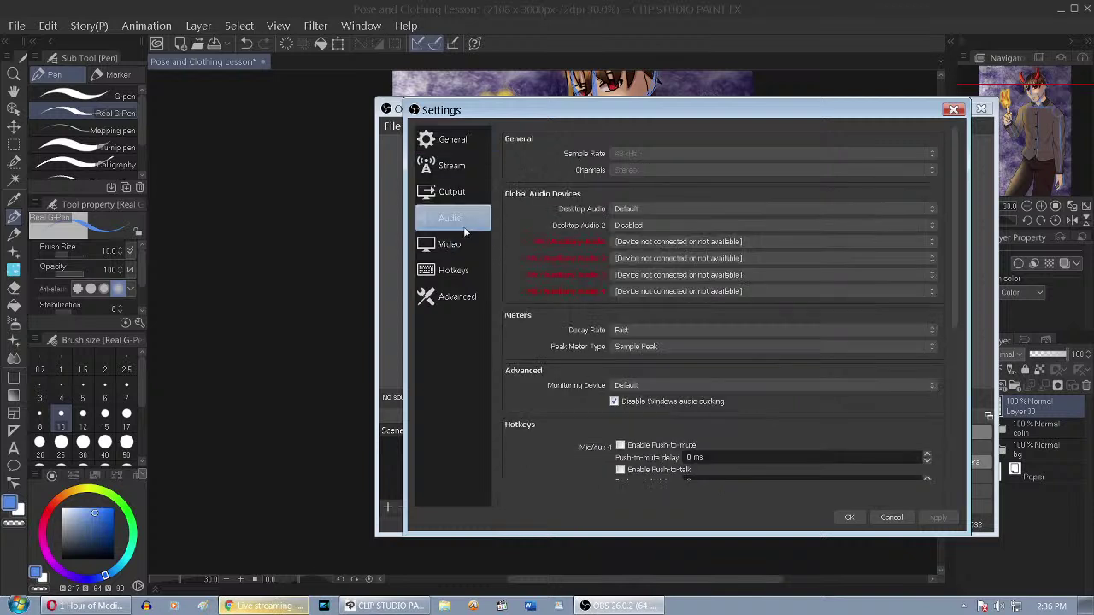
pyautogui.click(659, 244)
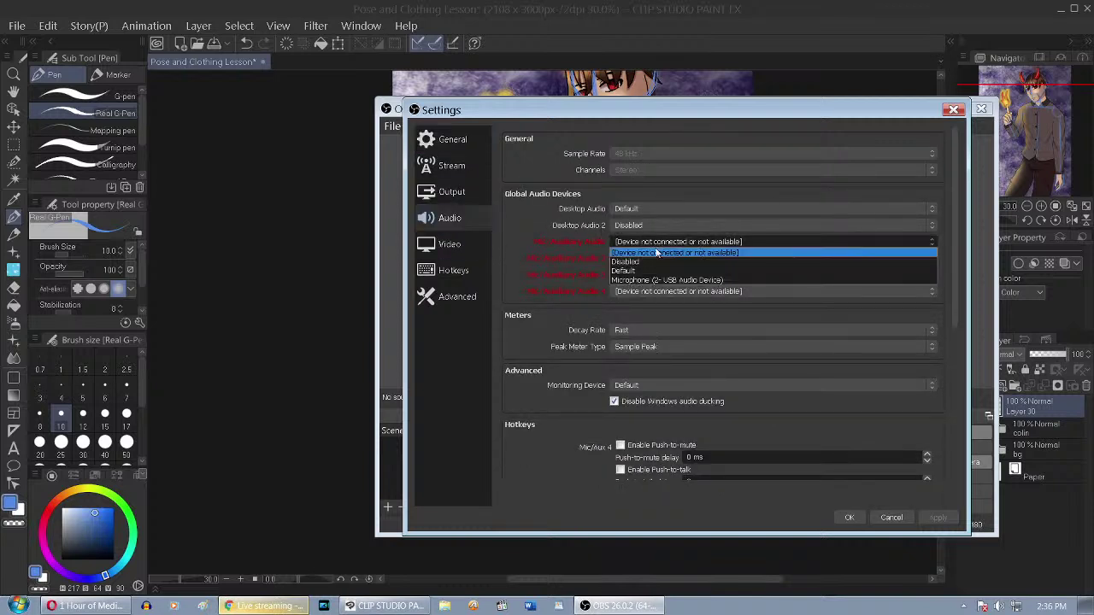
pyautogui.click(651, 280)
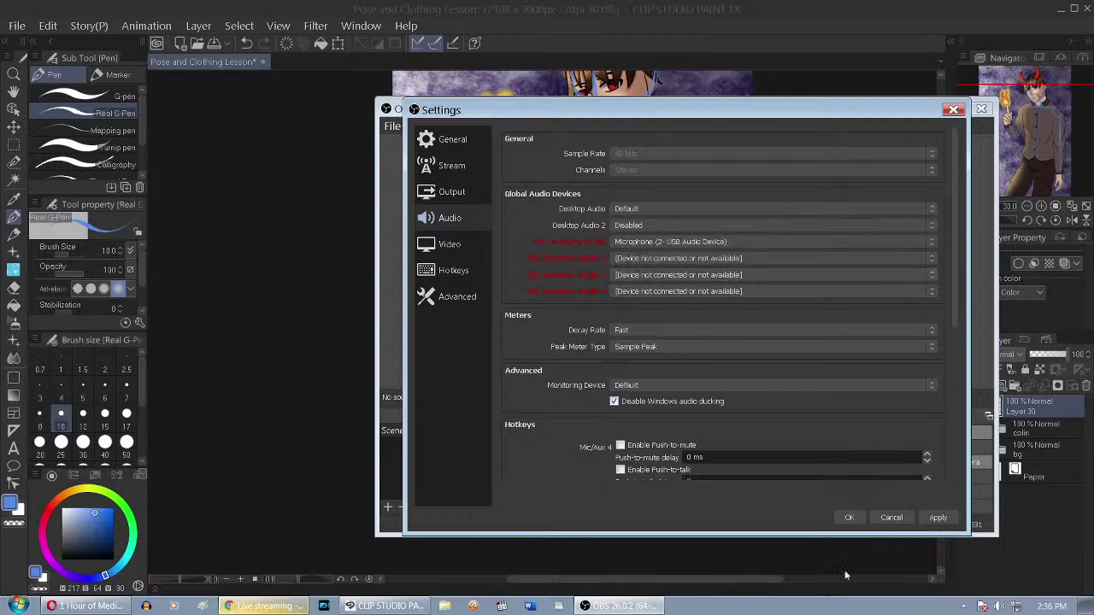
pyautogui.click(936, 521)
pyautogui.click(848, 517)
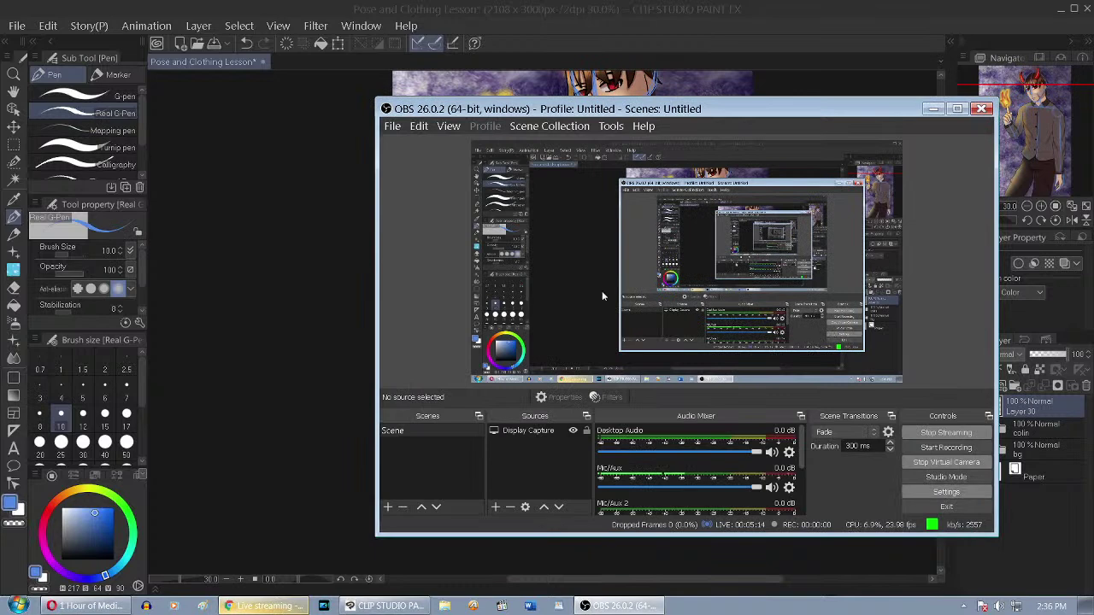
# Review the global audio devices in the OBS settings and close the settings
pyautogui.click(915, 492)
pyautogui.click(450, 218)
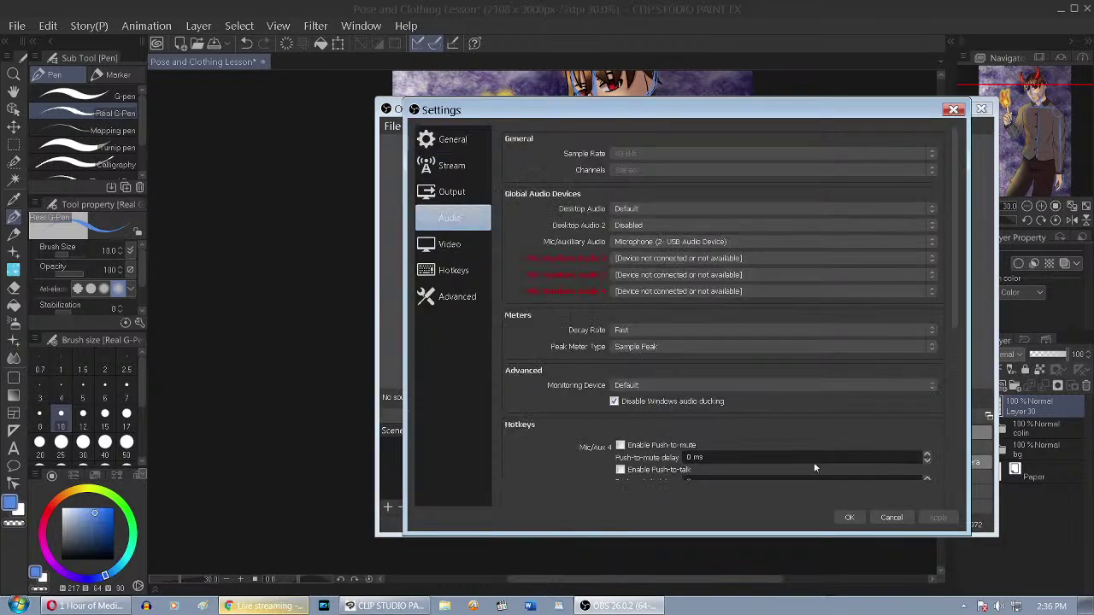
pyautogui.click(849, 518)
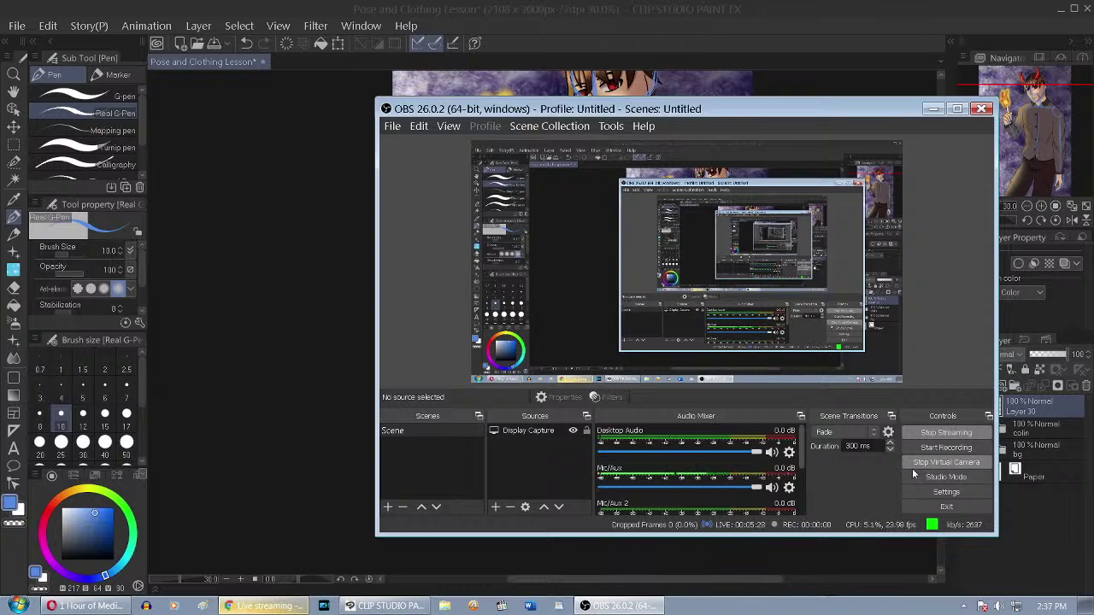
# Set the OBS Desktop Audio device to Speakers (2- USB Audio Device), apply it and close the settings
pyautogui.click(946, 491)
pyautogui.click(451, 218)
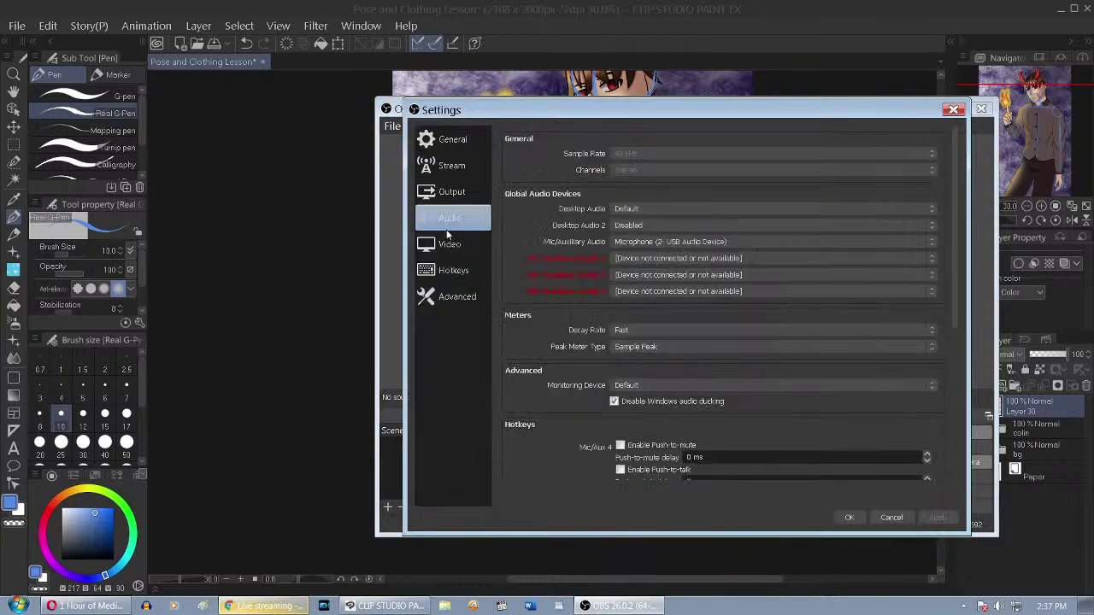
pyautogui.click(682, 211)
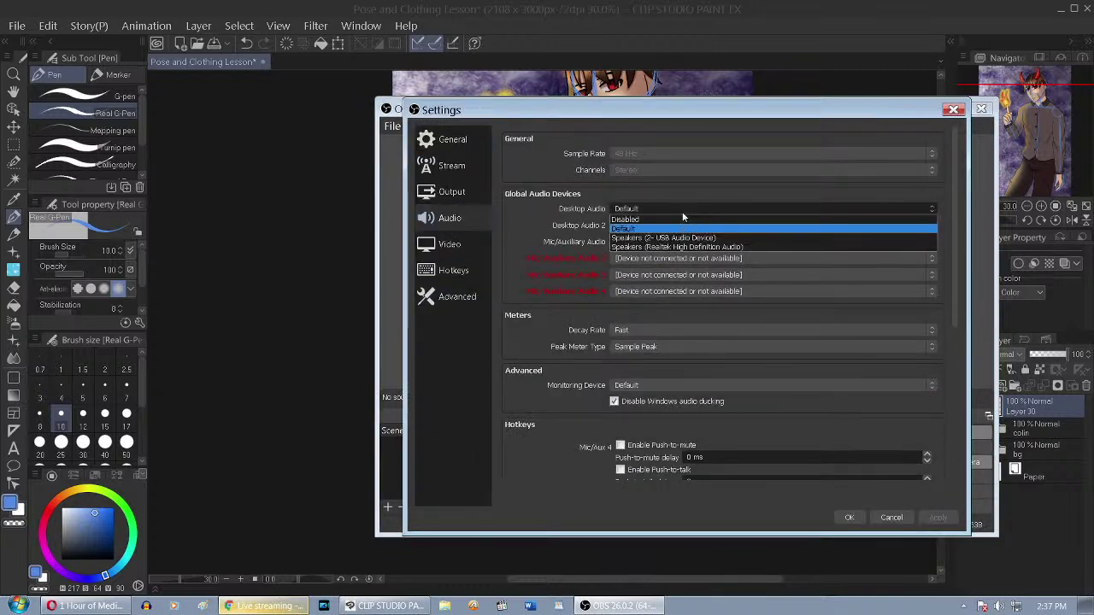
pyautogui.click(675, 239)
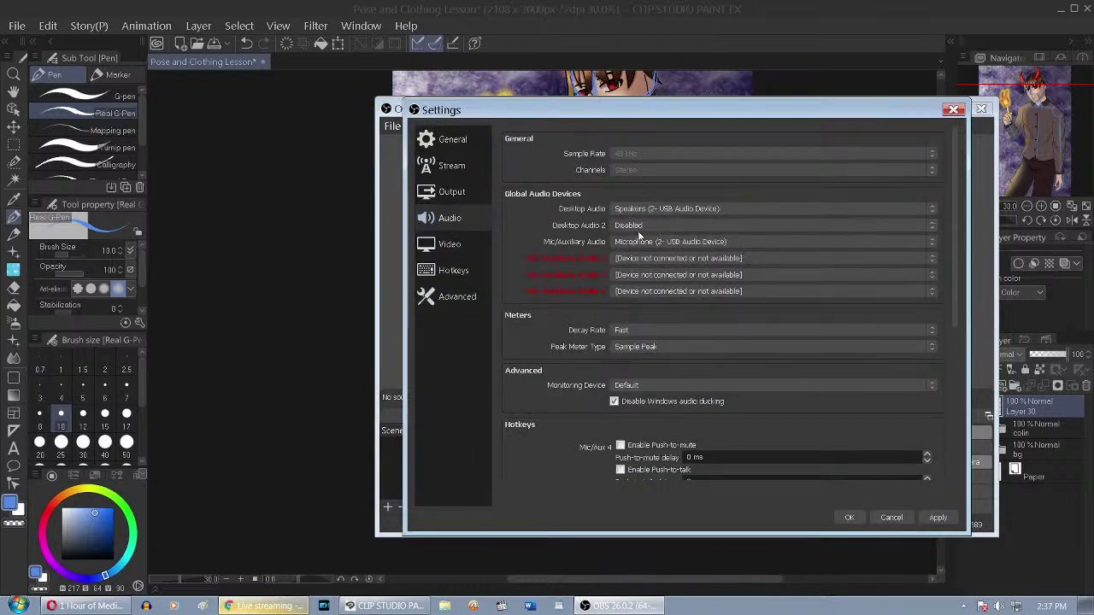
pyautogui.click(951, 519)
pyautogui.click(886, 518)
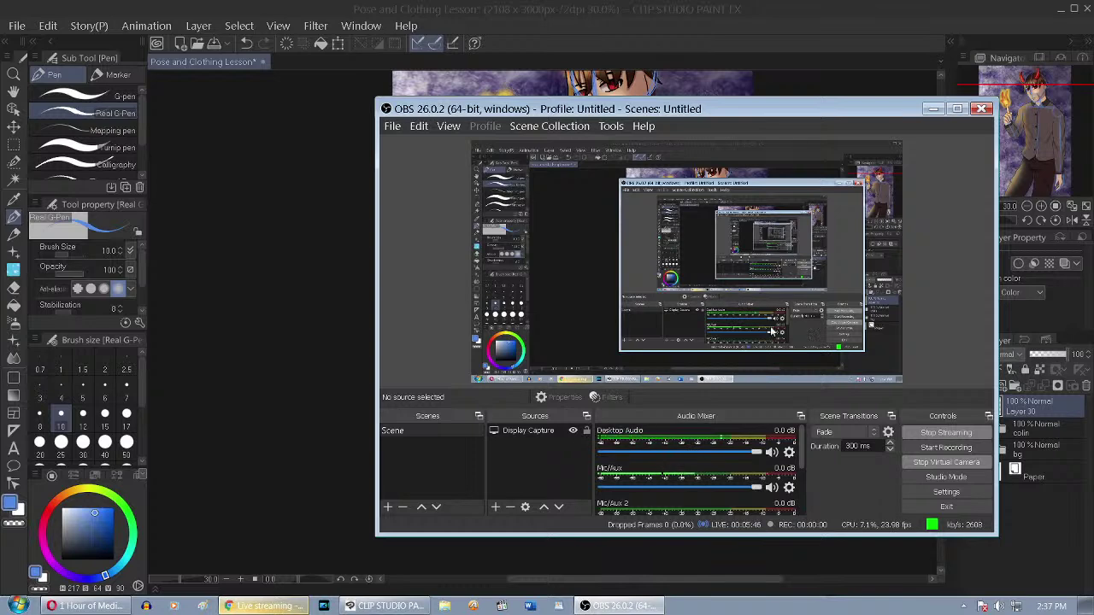
# Switch back to the character illustration in Clip Studio Paint
pyautogui.click(577, 6)
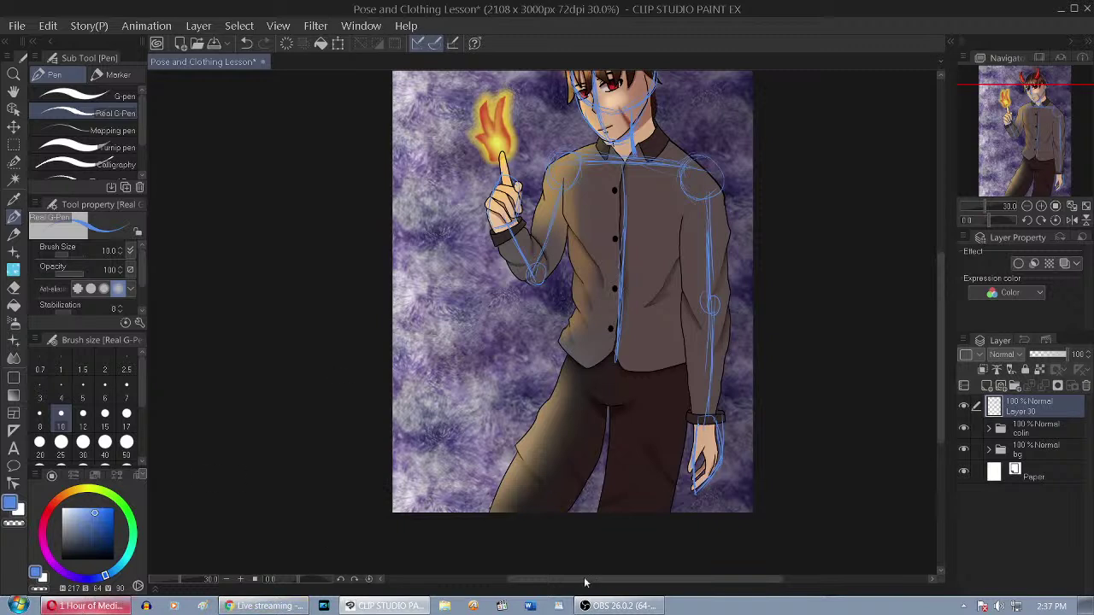
pyautogui.moveTo(1049, 158); pyautogui.dragTo(1047, 135)
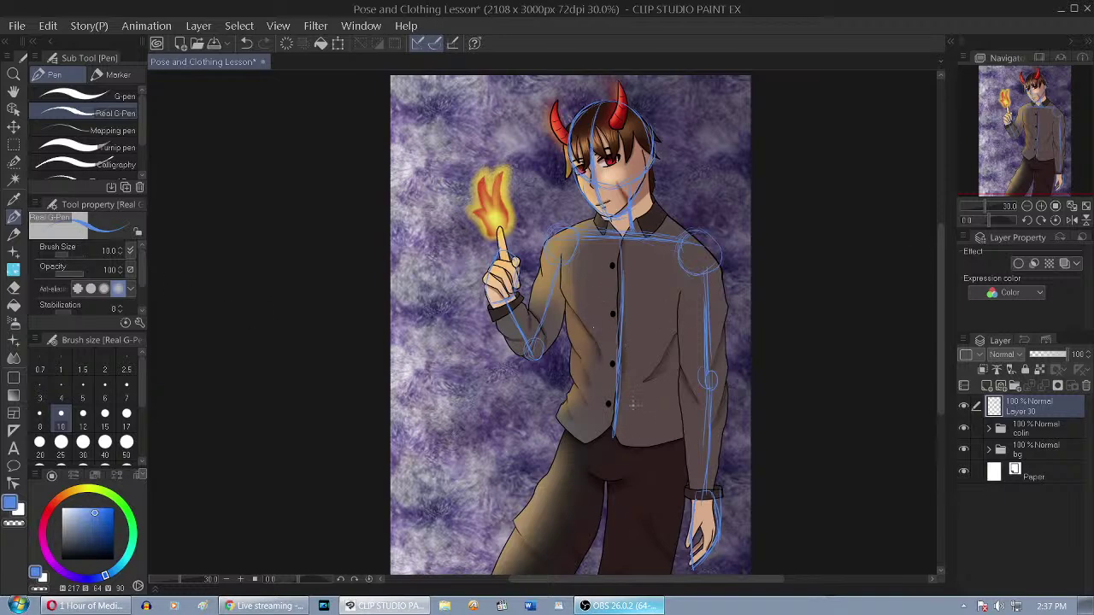
pyautogui.scroll(2, 591, 304)
pyautogui.scroll(-3, 587, 303)
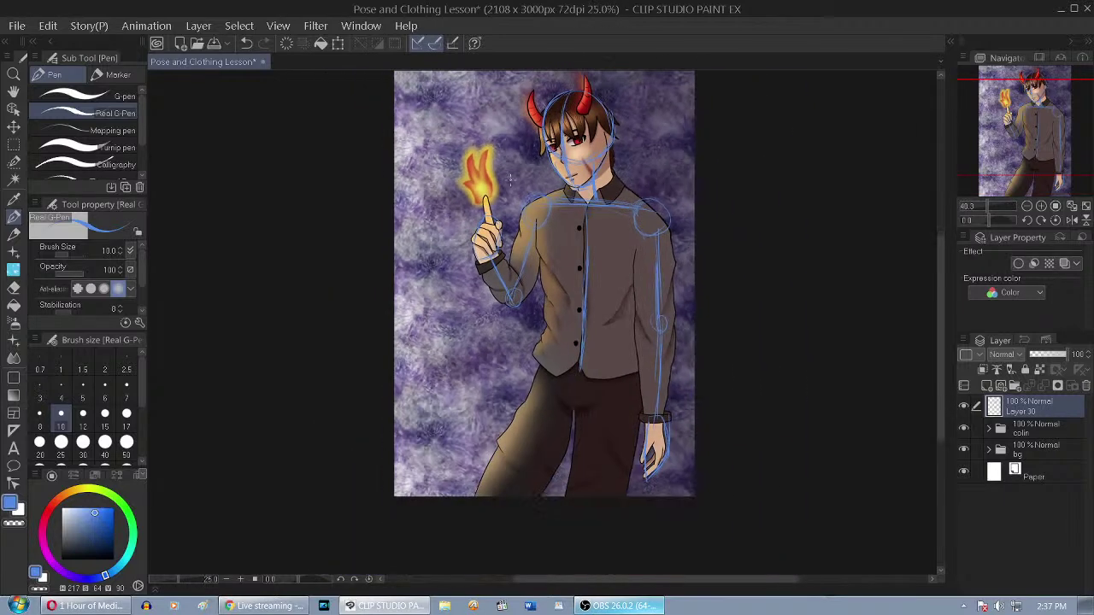
# Hide the guide sketch layer and try a wide oval around the flame's tips on a new layer, undoing it
pyautogui.click(965, 408)
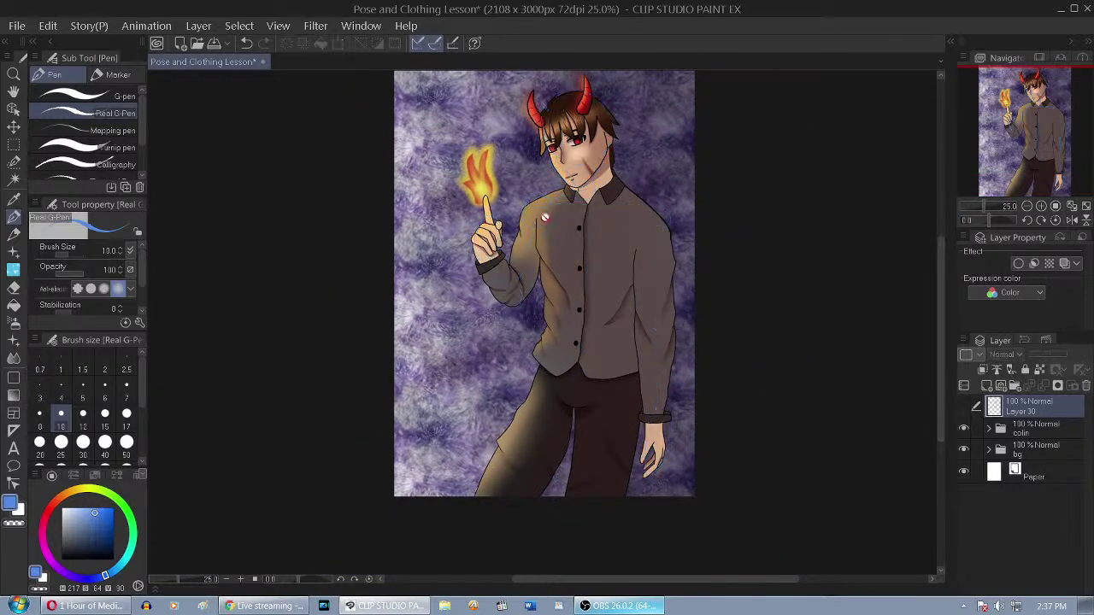
pyautogui.click(986, 385)
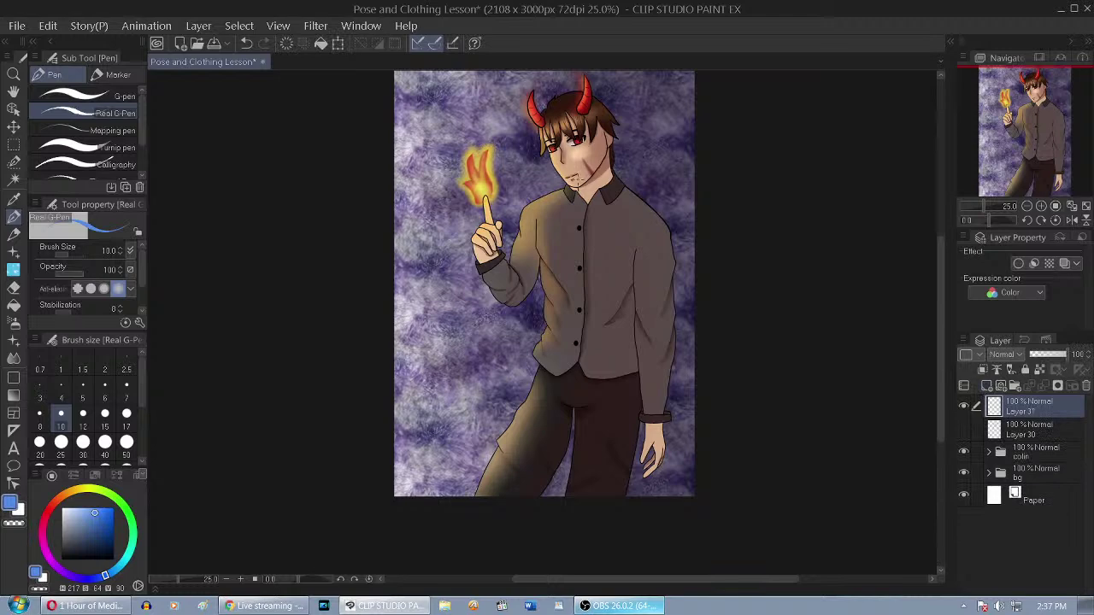
pyautogui.scroll(1, 582, 128)
pyautogui.scroll(2, 582, 126)
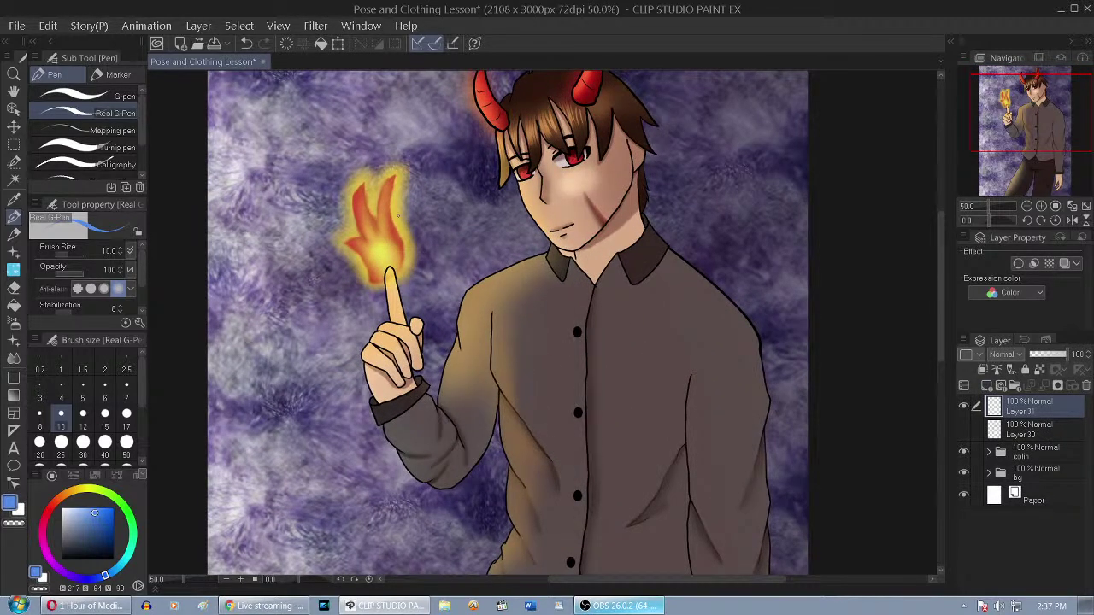
pyautogui.scroll(2, 398, 216)
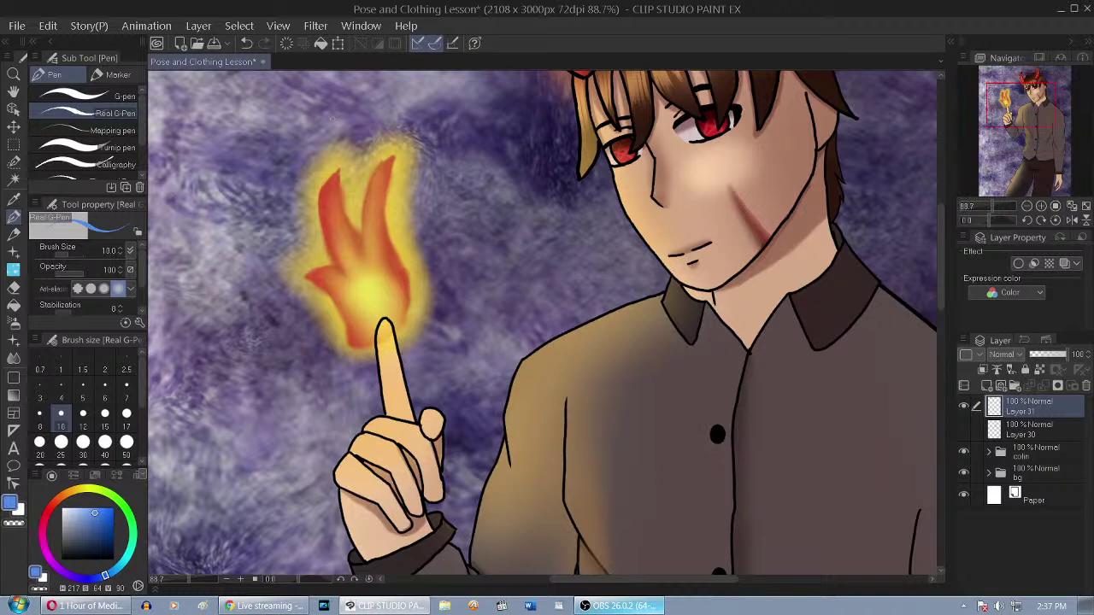
pyautogui.moveTo(325, 101)
pyautogui.mouseDown()
pyautogui.moveTo(346, 98)
pyautogui.moveTo(507, 157)
pyautogui.moveTo(462, 228)
pyautogui.moveTo(299, 229)
pyautogui.moveTo(430, 147)
pyautogui.mouseUp()
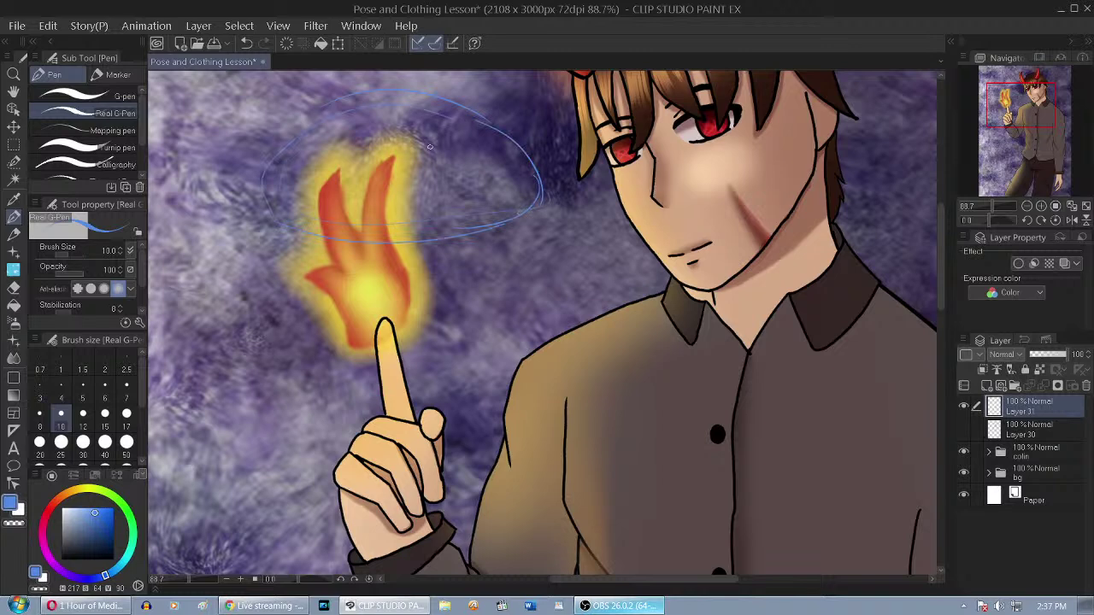
pyautogui.hotkey('ctrl', 'z')
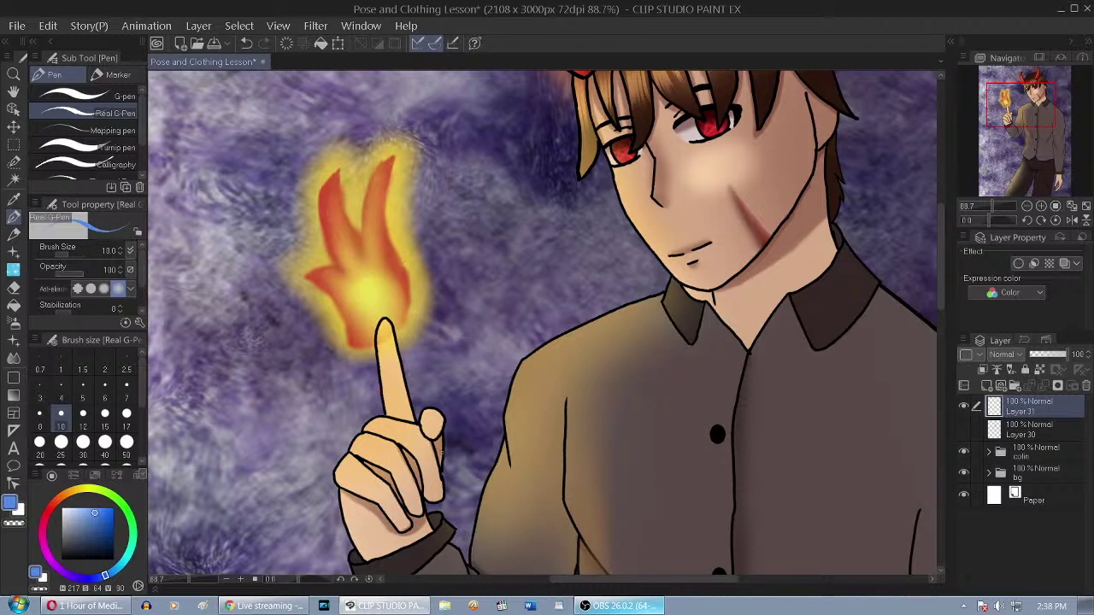
# Examine the character's face and eyes up close, as well as the whole figure without the blue guides
pyautogui.scroll(-3, 375, 259)
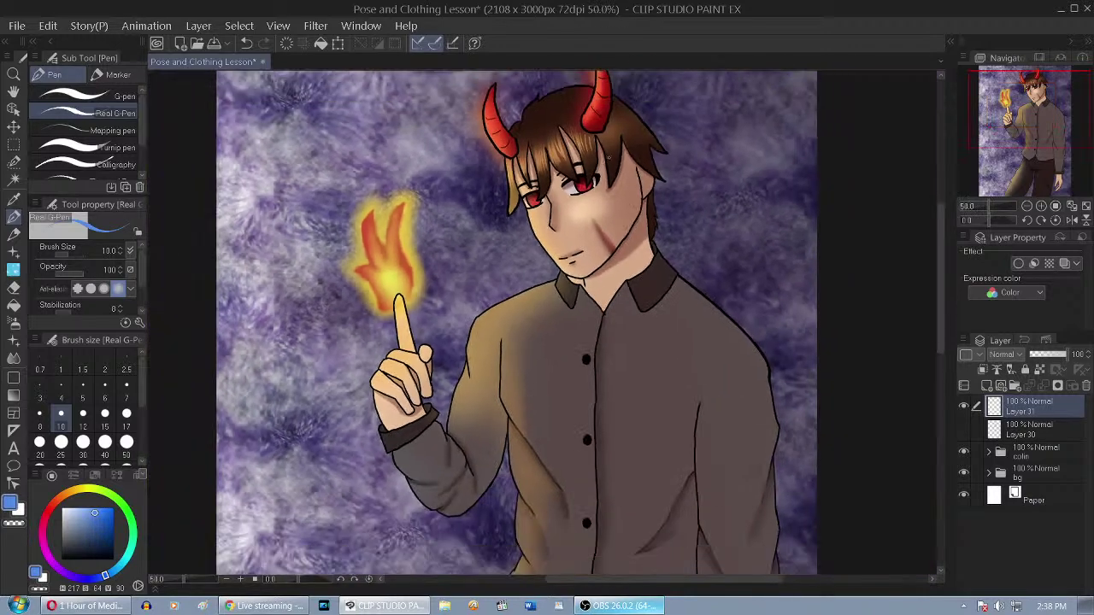
pyautogui.scroll(4, 562, 191)
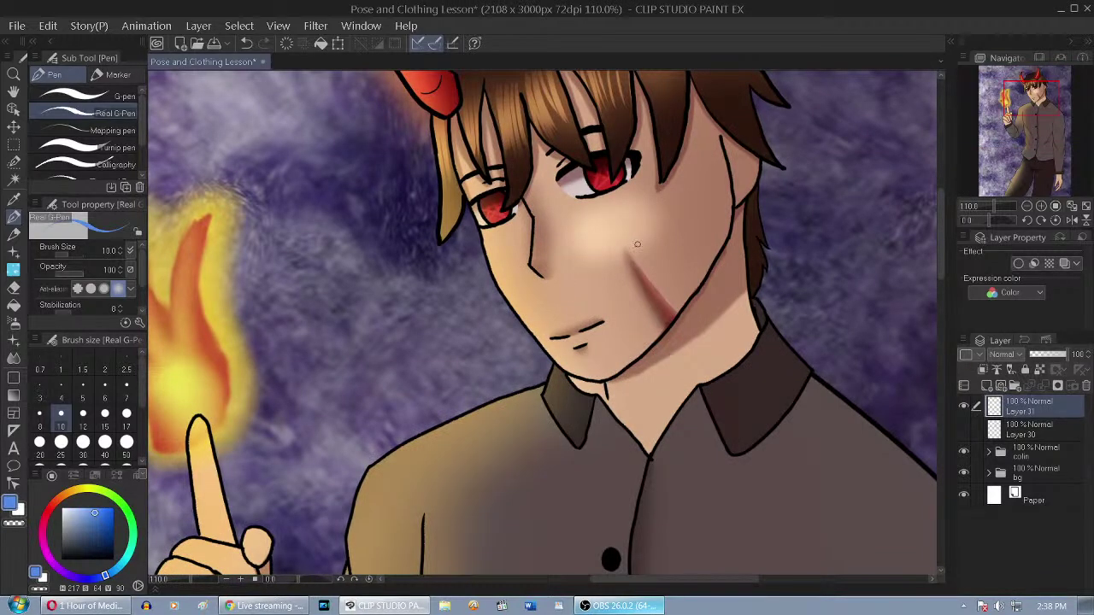
pyautogui.scroll(4, 590, 171)
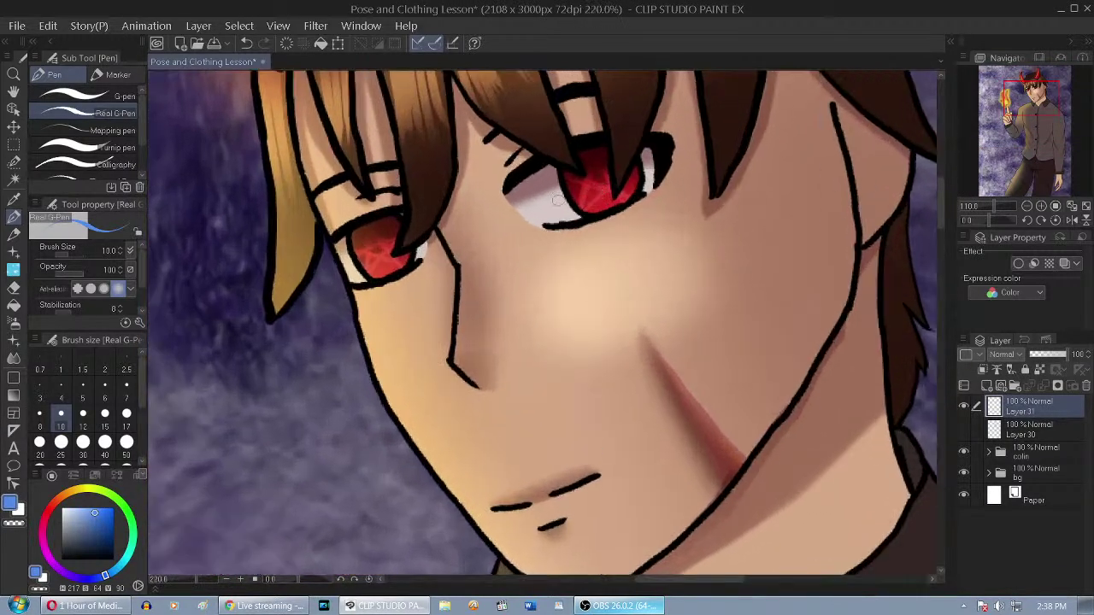
pyautogui.scroll(3, 650, 114)
pyautogui.scroll(-4, 249, 296)
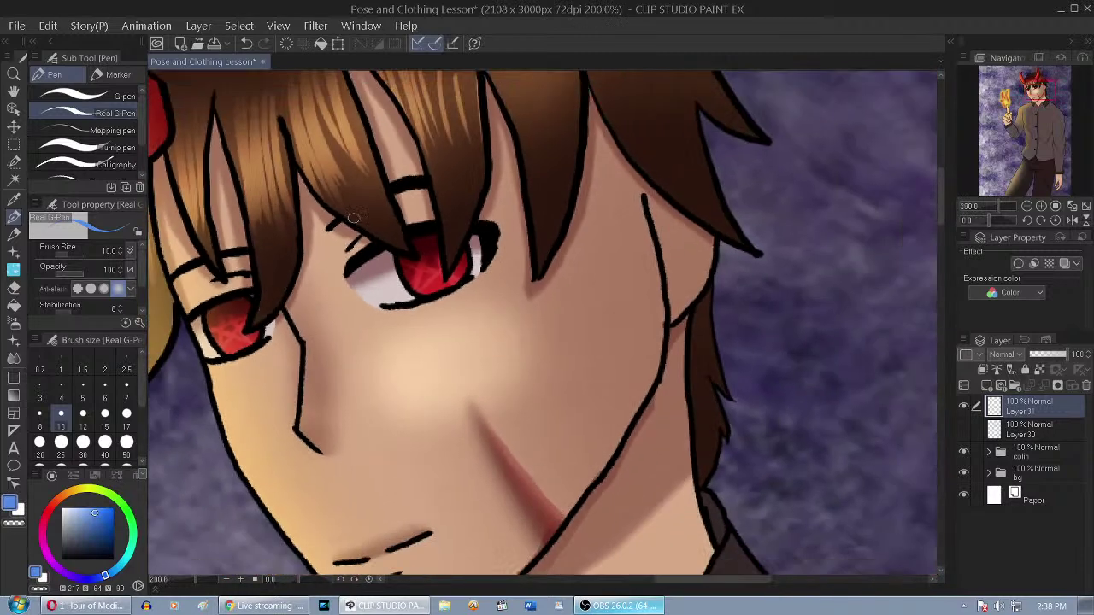
pyautogui.scroll(-4, 305, 269)
pyautogui.scroll(1, 568, 228)
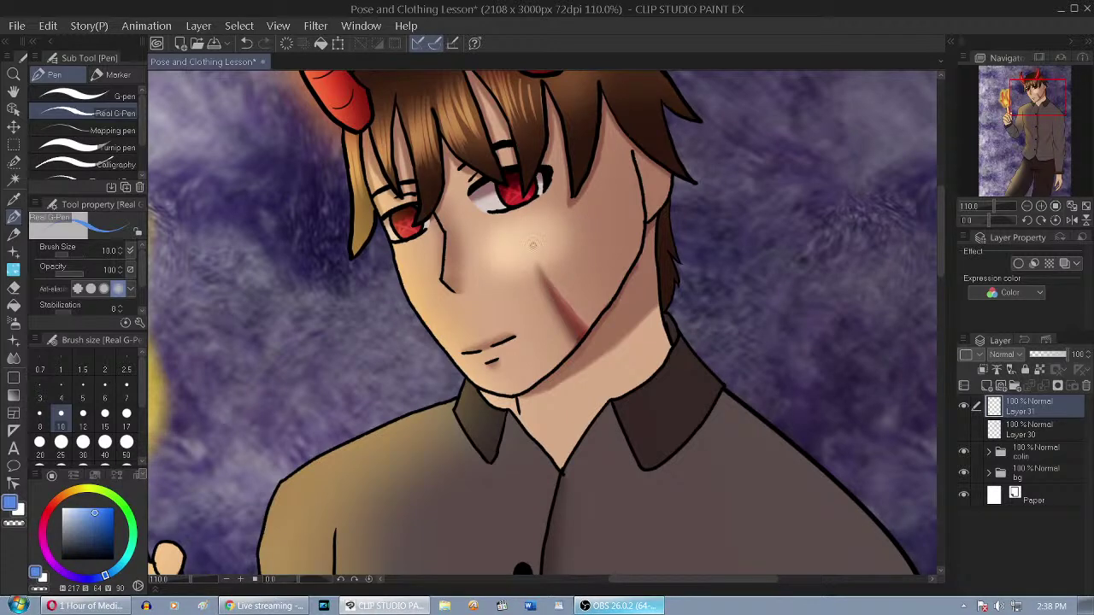
pyautogui.scroll(-4, 531, 243)
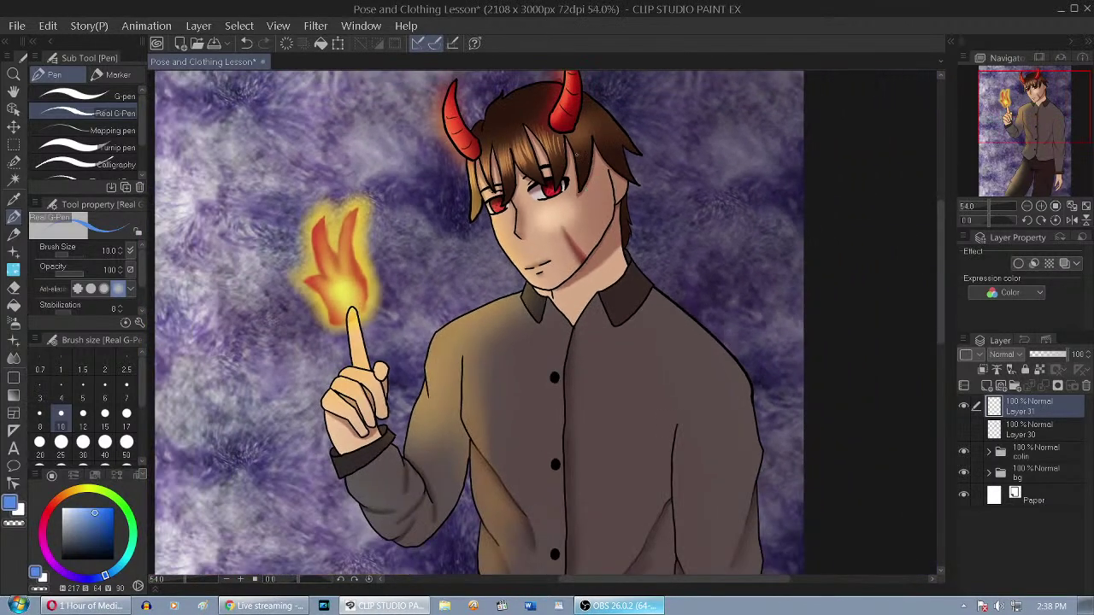
pyautogui.scroll(-5, 480, 291)
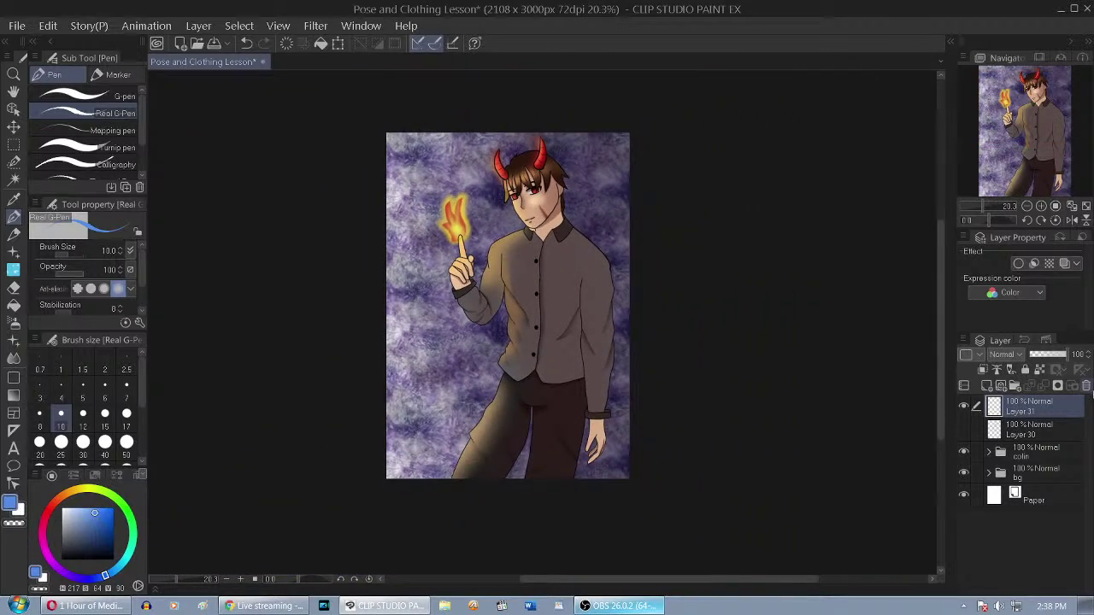
# Delete the empty top layer and show the blue guide sketch layer again
pyautogui.click(1086, 386)
pyautogui.click(964, 407)
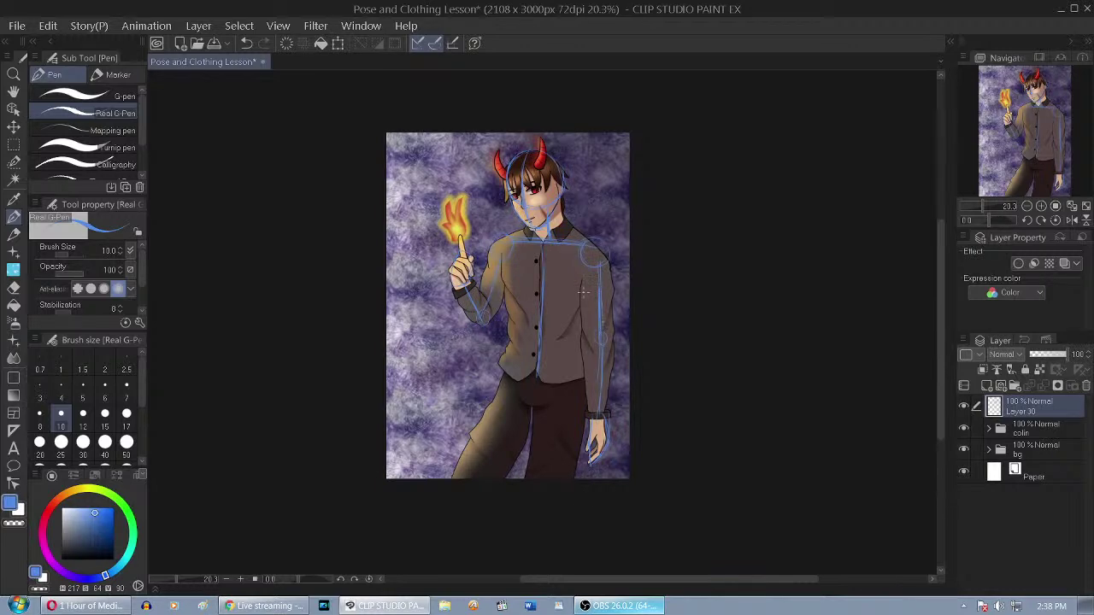
# Sketch guide lines down both sides of the torso and a curved waistline along the shirt hem
pyautogui.scroll(3, 505, 265)
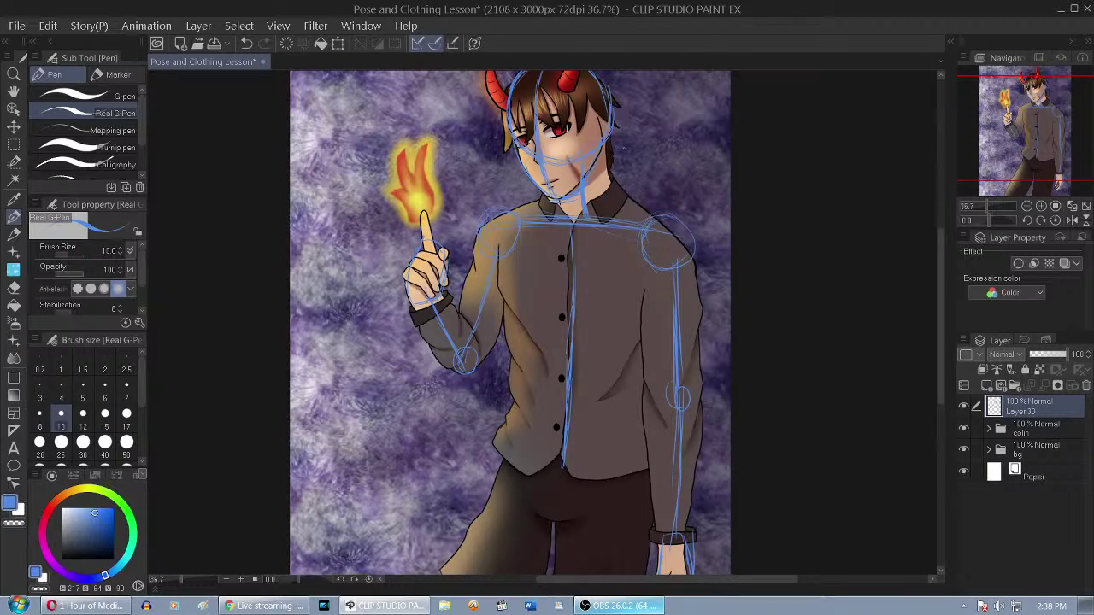
pyautogui.scroll(-2, 641, 103)
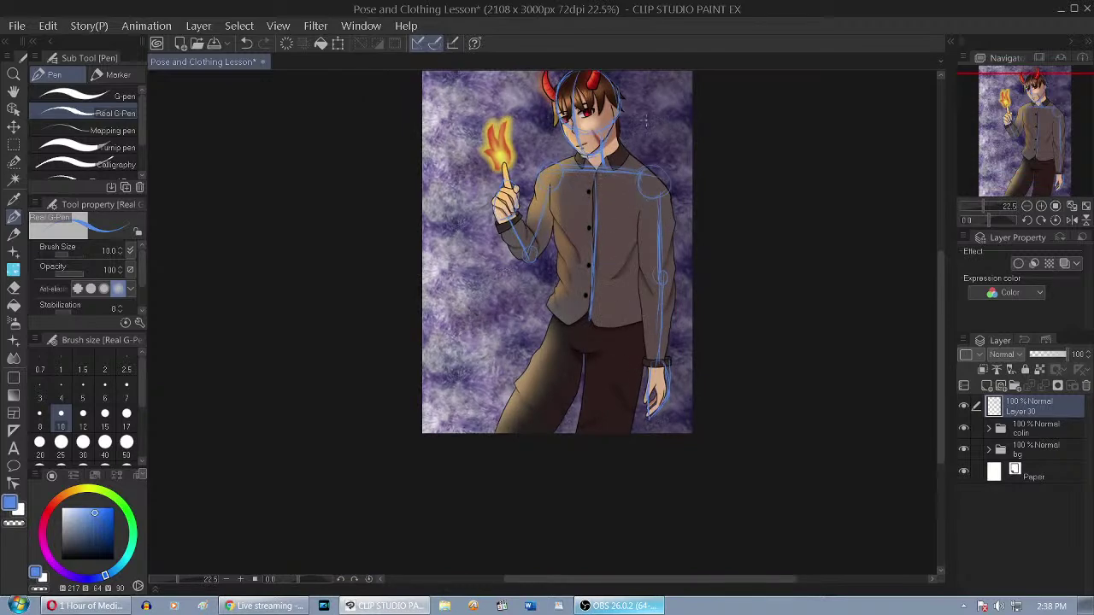
pyautogui.scroll(2, 681, 82)
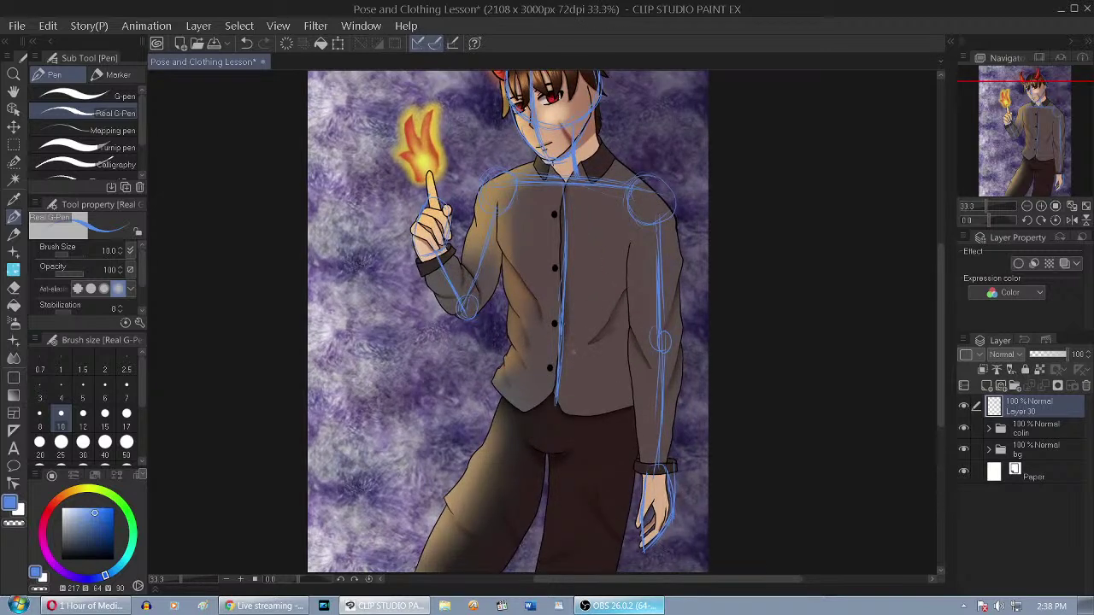
pyautogui.moveTo(503, 260); pyautogui.dragTo(512, 339)
pyautogui.moveTo(511, 295)
pyautogui.mouseDown()
pyautogui.moveTo(507, 357)
pyautogui.moveTo(522, 383)
pyautogui.mouseUp()
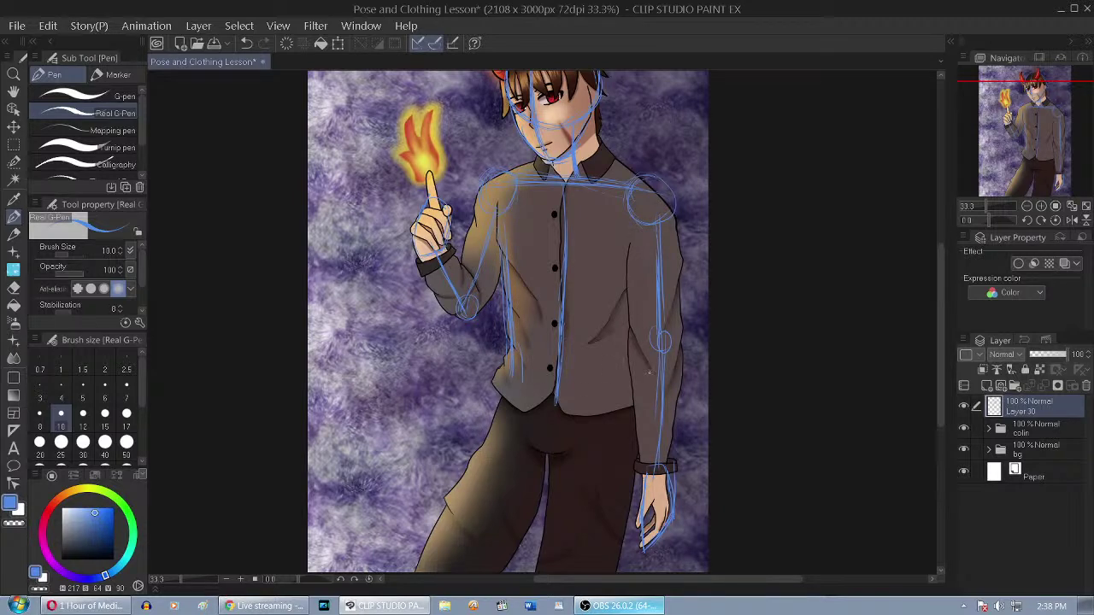
pyautogui.moveTo(642, 267); pyautogui.dragTo(642, 310)
pyautogui.moveTo(650, 239); pyautogui.dragTo(627, 372)
pyautogui.moveTo(636, 287)
pyautogui.mouseDown()
pyautogui.moveTo(636, 401)
pyautogui.moveTo(543, 413)
pyautogui.moveTo(593, 424)
pyautogui.moveTo(622, 403)
pyautogui.mouseUp()
pyautogui.moveTo(534, 399); pyautogui.dragTo(592, 413)
pyautogui.moveTo(563, 406)
pyautogui.mouseDown()
pyautogui.moveTo(628, 388)
pyautogui.moveTo(619, 412)
pyautogui.mouseUp()
# Sketch the hip guide lines below the shirt hem, slanting inward from both sides to the crotch
pyautogui.scroll(-2, 650, 142)
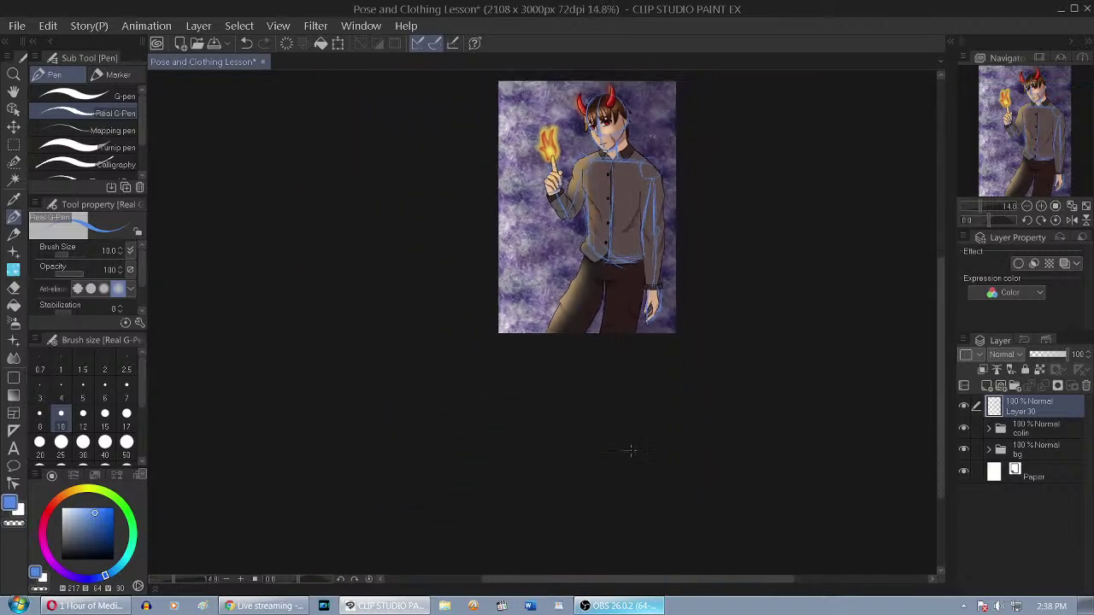
pyautogui.scroll(4, 628, 436)
pyautogui.moveTo(539, 164); pyautogui.dragTo(578, 238)
pyautogui.moveTo(542, 175)
pyautogui.mouseDown()
pyautogui.moveTo(570, 225)
pyautogui.moveTo(607, 236)
pyautogui.moveTo(666, 195)
pyautogui.mouseUp()
pyautogui.moveTo(621, 230)
pyautogui.mouseDown()
pyautogui.moveTo(670, 190)
pyautogui.moveTo(672, 205)
pyautogui.mouseUp()
# Sketch the outer and inner guide lines of both legs from the hips down to the canvas edge
pyautogui.moveTo(518, 191); pyautogui.dragTo(484, 275)
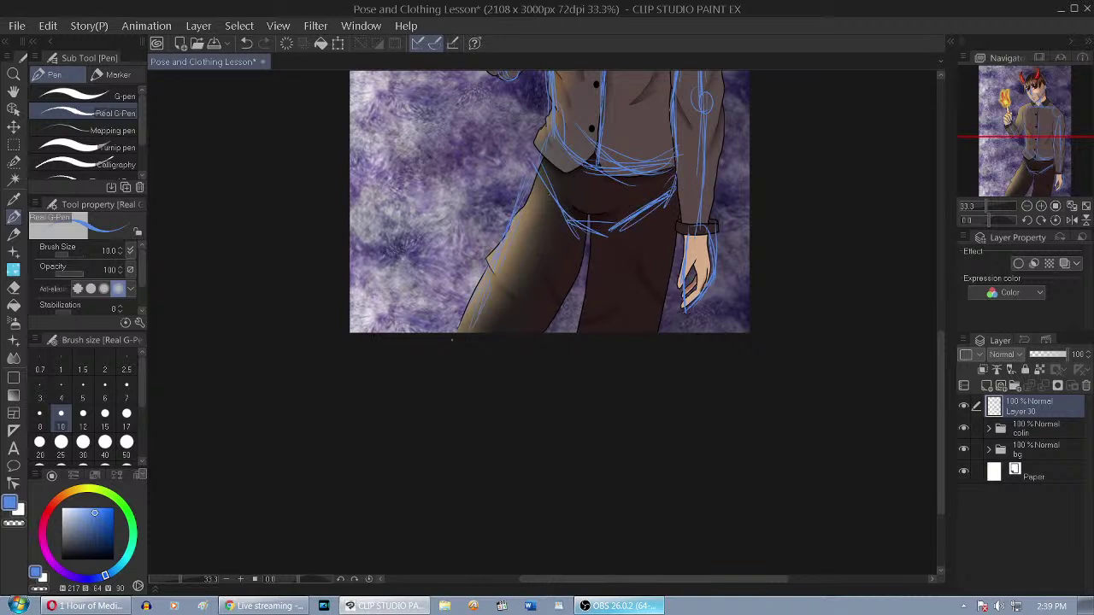
pyautogui.moveTo(590, 235); pyautogui.dragTo(518, 334)
pyautogui.moveTo(581, 261)
pyautogui.mouseDown()
pyautogui.moveTo(520, 333)
pyautogui.moveTo(587, 333)
pyautogui.mouseUp()
pyautogui.moveTo(581, 241); pyautogui.dragTo(580, 334)
pyautogui.moveTo(676, 197); pyautogui.dragTo(657, 333)
pyautogui.moveTo(672, 231); pyautogui.dragTo(652, 333)
pyautogui.moveTo(665, 277); pyautogui.dragTo(651, 333)
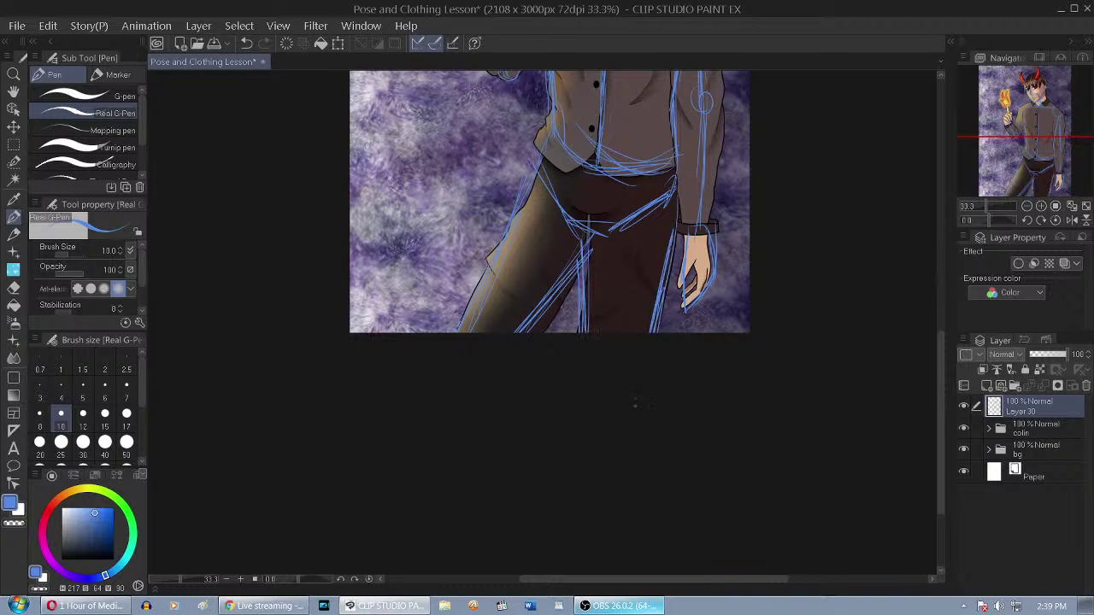
# Hide the colin and bg folders to view the blue pose sketch alone on the white paper
pyautogui.scroll(-3, 630, 518)
pyautogui.click(964, 428)
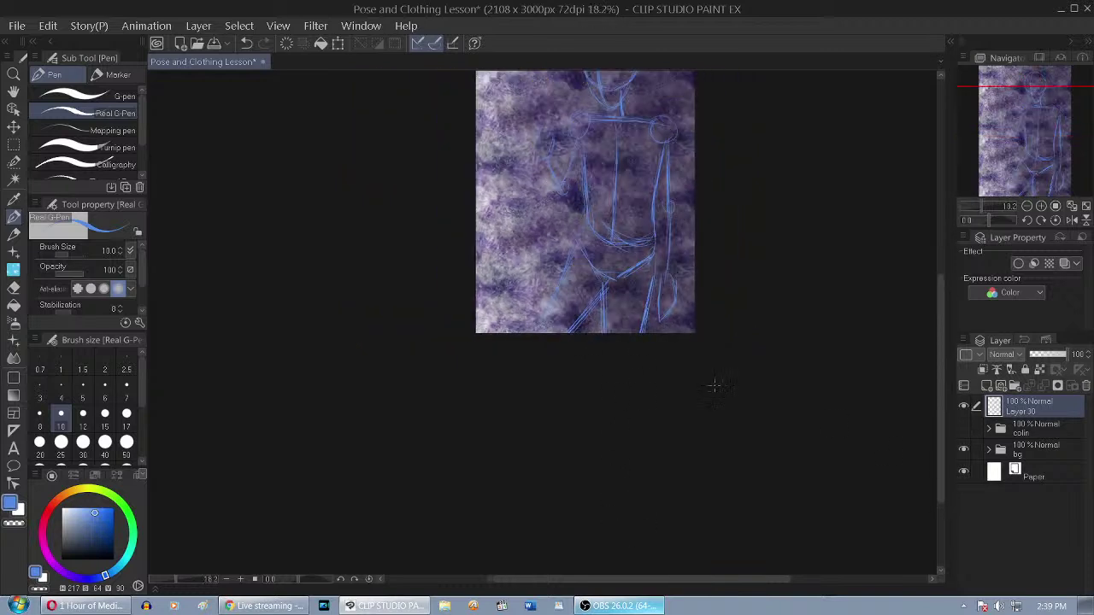
pyautogui.click(964, 450)
pyautogui.moveTo(1027, 174); pyautogui.dragTo(1030, 154)
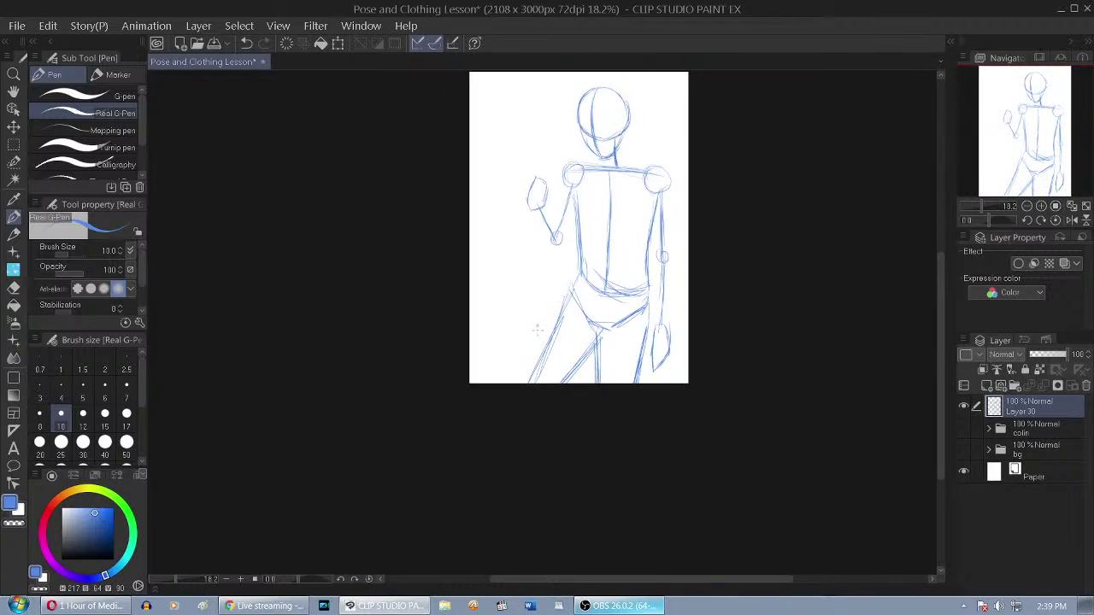
pyautogui.scroll(3, 663, 105)
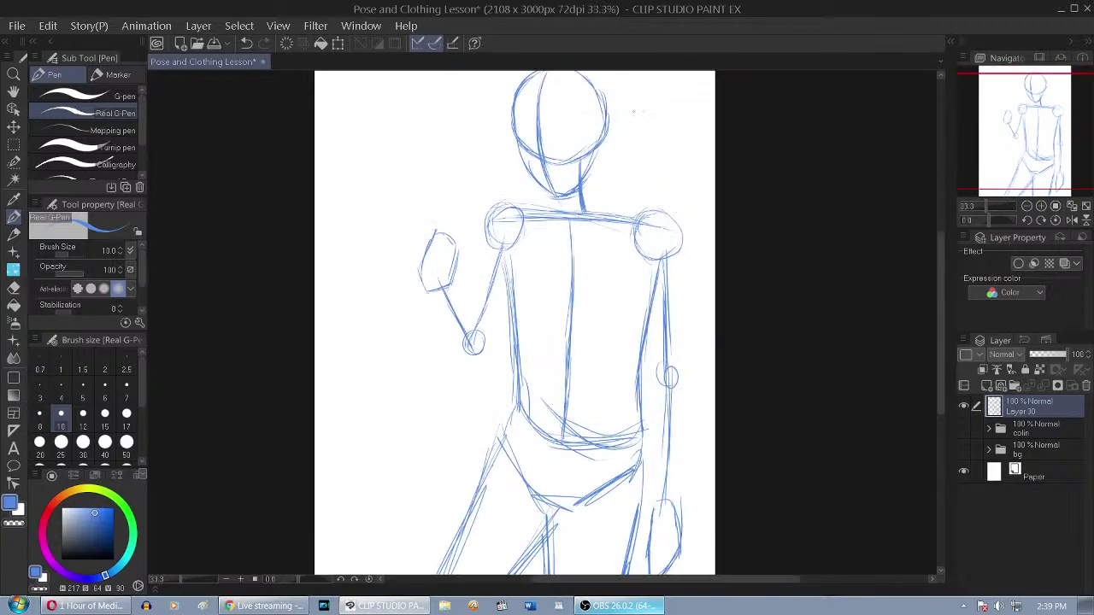
pyautogui.scroll(-1, 664, 109)
# Show the colin character folder again against the white paper, keeping the bg folder hidden
pyautogui.click(965, 428)
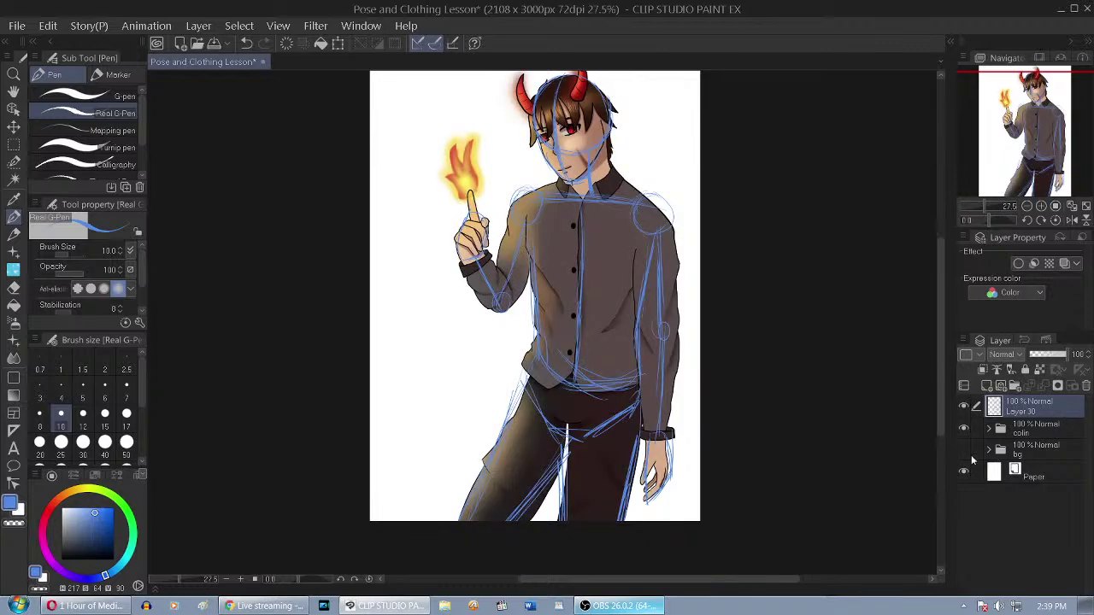
pyautogui.scroll(-1, 675, 108)
pyautogui.scroll(4, 616, 159)
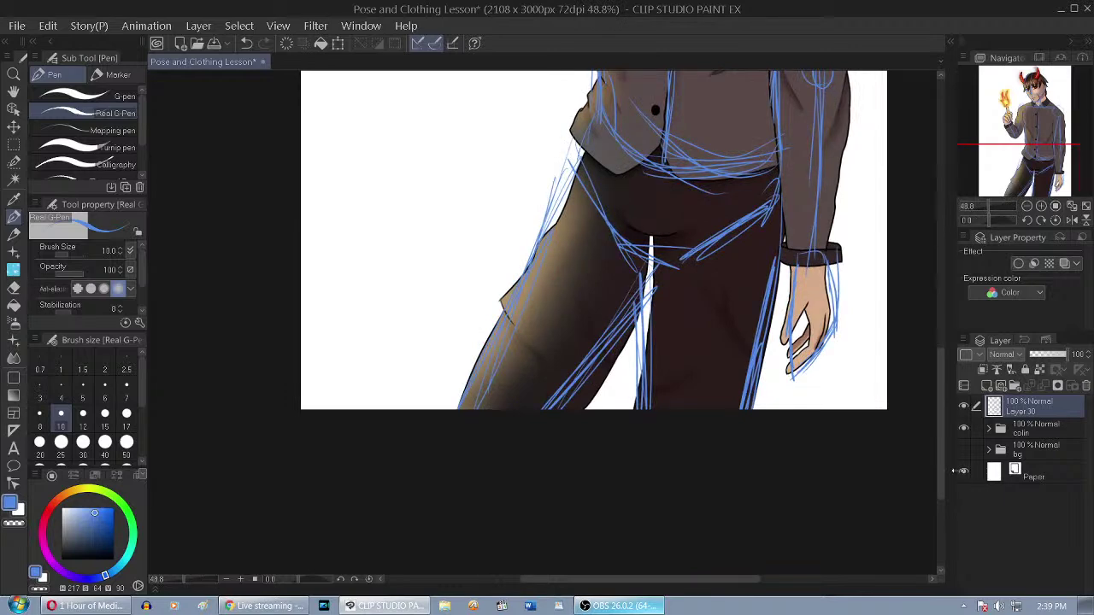
pyautogui.click(964, 475)
pyautogui.click(964, 475)
pyautogui.scroll(2, 635, 235)
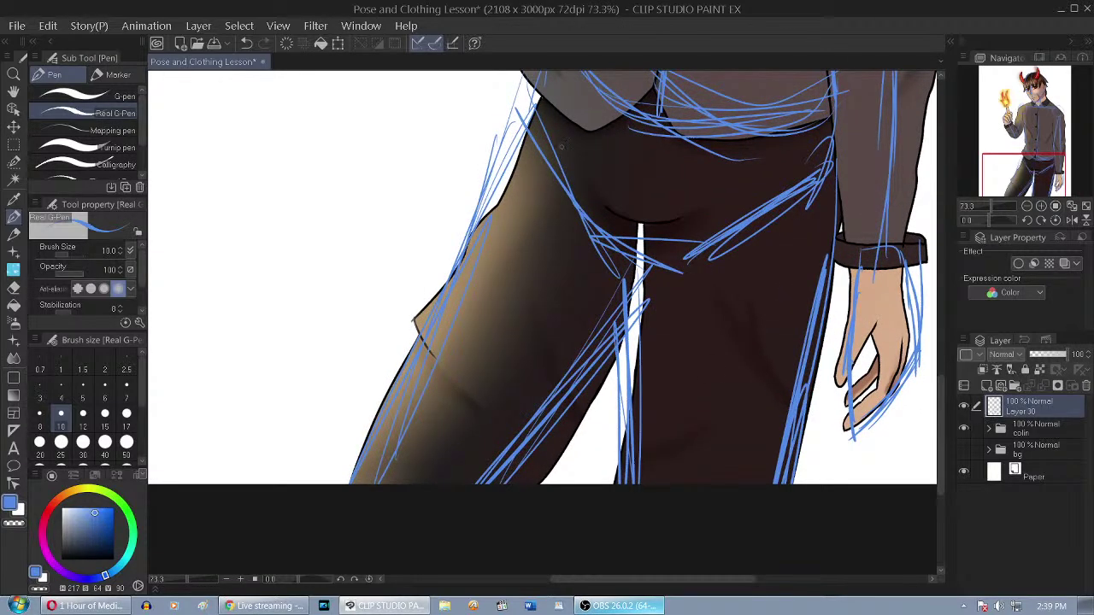
# Lower the blue sketch layer's opacity to 41% and add a new drawing layer above it
pyautogui.click(1046, 354)
pyautogui.click(986, 386)
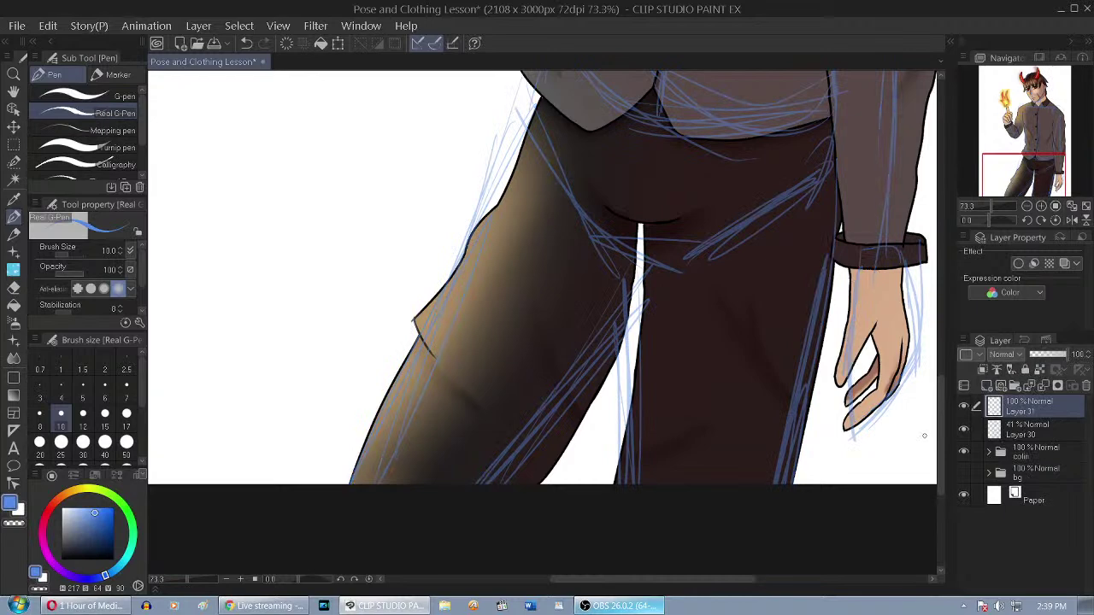
pyautogui.moveTo(93, 543); pyautogui.dragTo(107, 525)
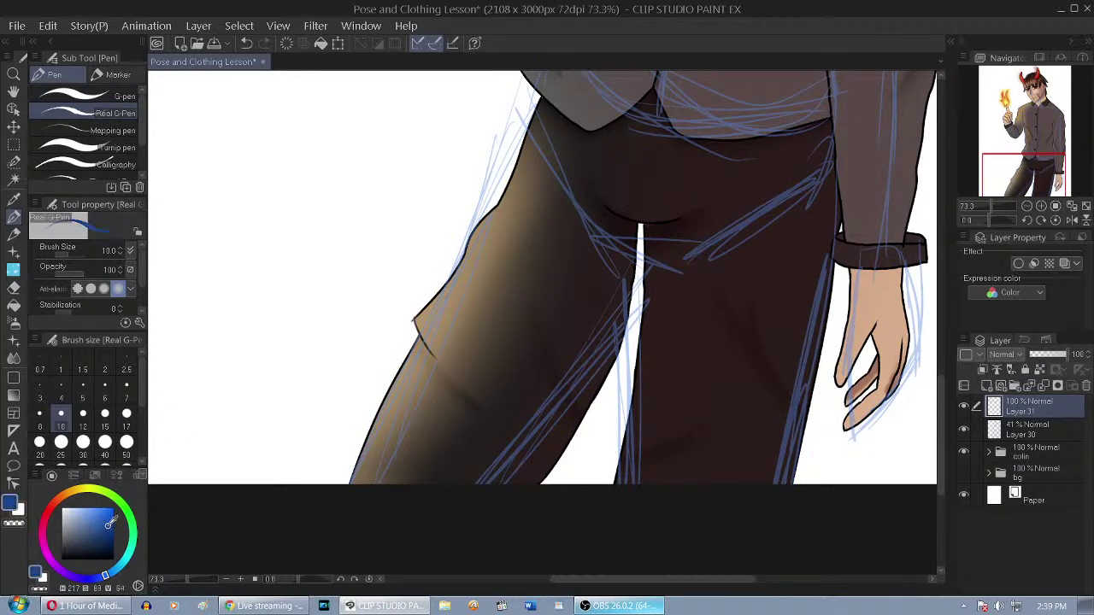
pyautogui.scroll(-3, 491, 333)
pyautogui.scroll(2, 566, 141)
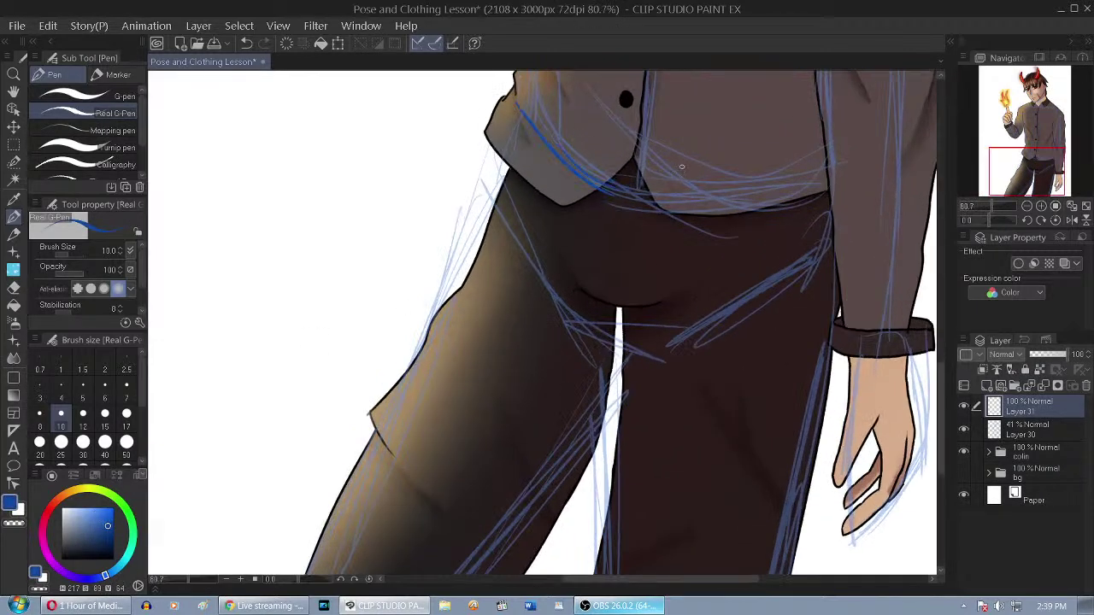
# Outline the hips in dark red from the curved waistline down to the crotch, and hide the blue guide layer
pyautogui.click(51, 508)
pyautogui.moveTo(523, 92)
pyautogui.mouseDown()
pyautogui.moveTo(598, 162)
pyautogui.moveTo(720, 177)
pyautogui.moveTo(838, 163)
pyautogui.mouseUp()
pyautogui.moveTo(862, 200)
pyautogui.mouseDown()
pyautogui.moveTo(861, 171)
pyautogui.moveTo(845, 272)
pyautogui.mouseUp()
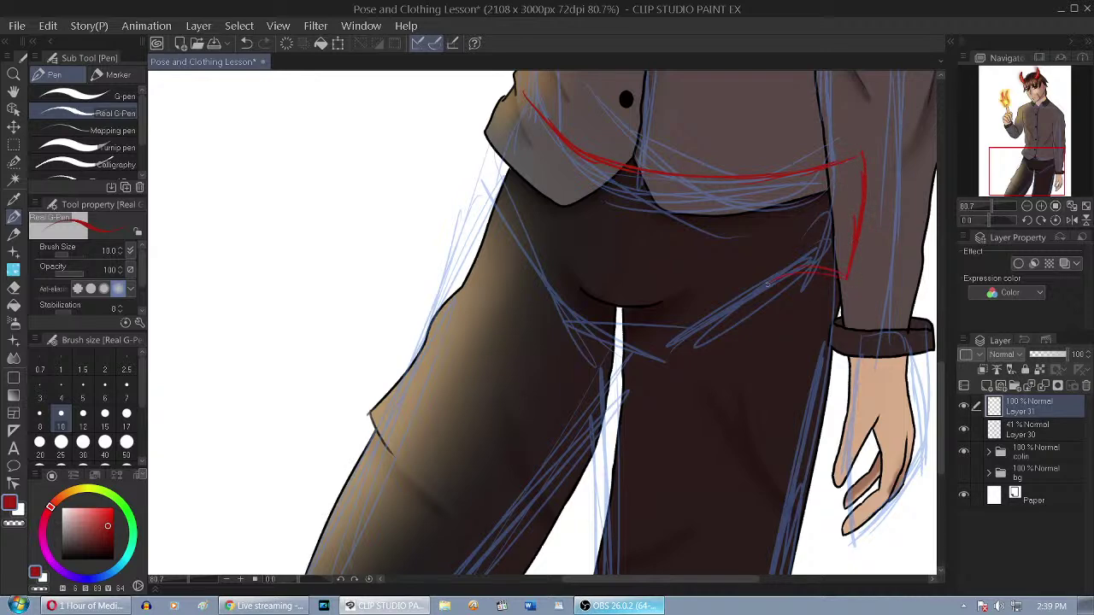
pyautogui.moveTo(781, 288); pyautogui.dragTo(627, 359)
pyautogui.moveTo(827, 275); pyautogui.dragTo(642, 351)
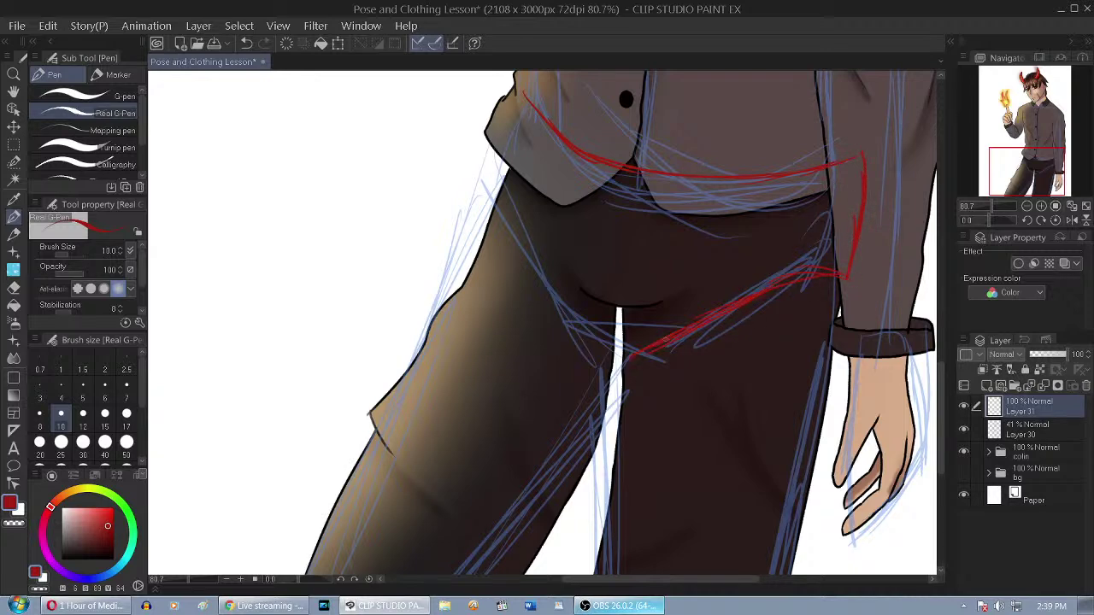
pyautogui.moveTo(523, 92)
pyautogui.mouseDown()
pyautogui.moveTo(500, 183)
pyautogui.moveTo(625, 352)
pyautogui.mouseUp()
pyautogui.click(964, 428)
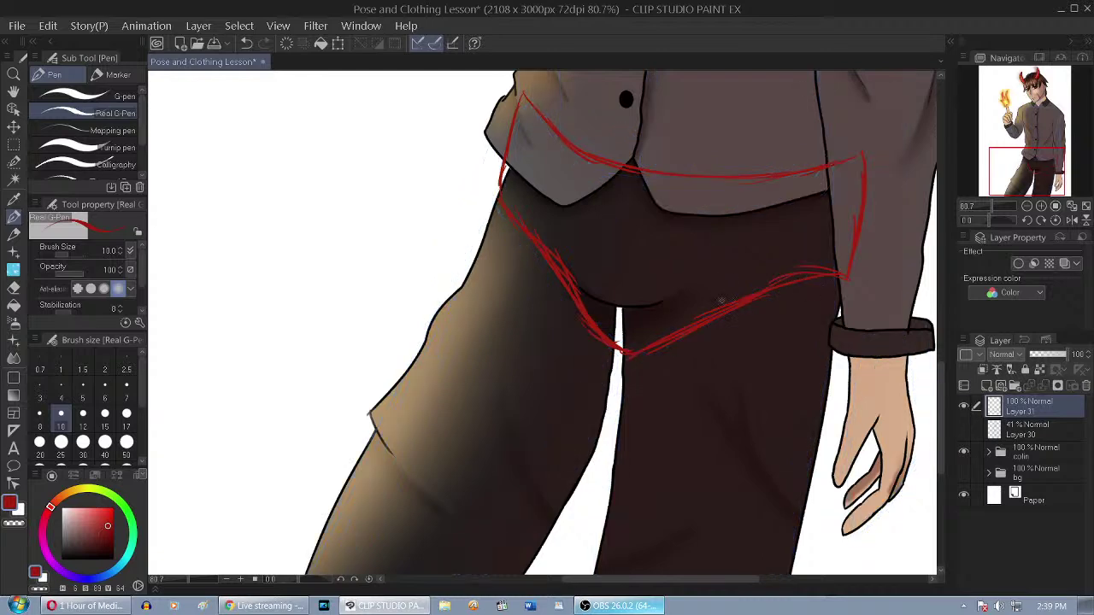
# Sketch red inner and outer contour lines for the leg beside the lowered hand, down to the canvas edge
pyautogui.scroll(-2, 650, 158)
pyautogui.scroll(1, 620, 299)
pyautogui.moveTo(642, 274); pyautogui.dragTo(636, 367)
pyautogui.moveTo(645, 301); pyautogui.dragTo(623, 470)
pyautogui.moveTo(824, 234); pyautogui.dragTo(797, 364)
pyautogui.moveTo(819, 287); pyautogui.dragTo(776, 470)
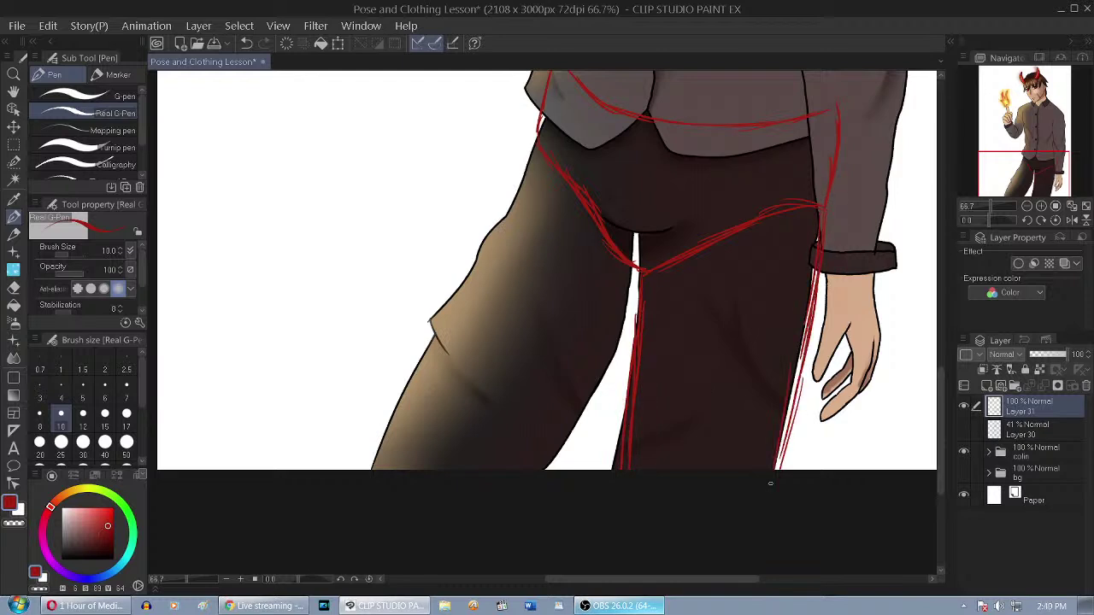
# Sketch red outer and inner contour lines for the other, outward-slanting leg from the hip to the canvas edge
pyautogui.moveTo(535, 145)
pyautogui.mouseDown()
pyautogui.moveTo(505, 235)
pyautogui.moveTo(431, 372)
pyautogui.mouseUp()
pyautogui.moveTo(498, 232); pyautogui.dragTo(392, 436)
pyautogui.moveTo(462, 318); pyautogui.dragTo(381, 462)
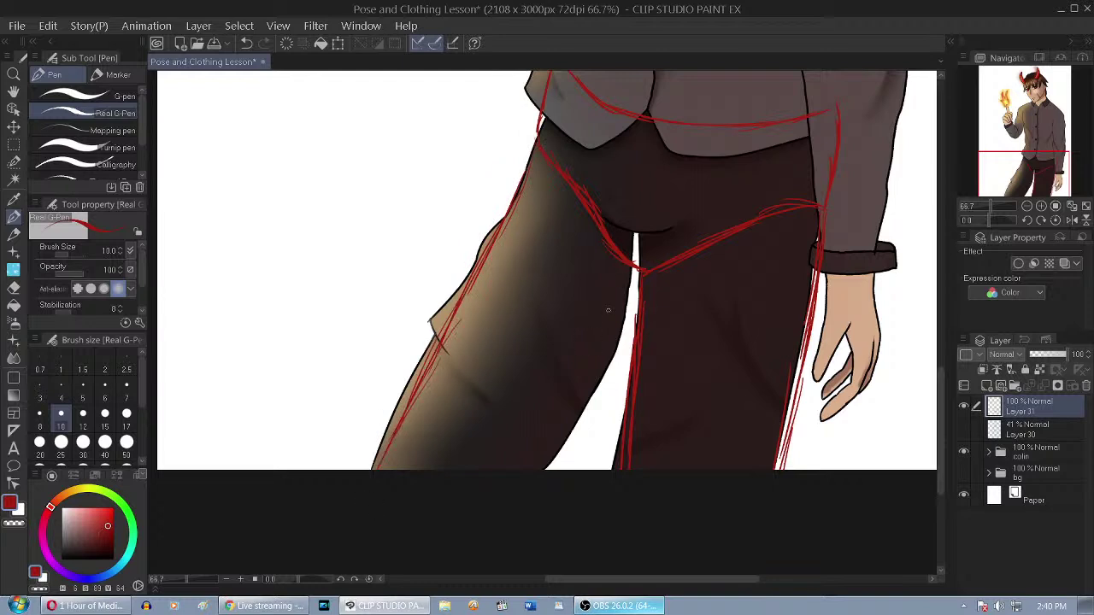
pyautogui.moveTo(638, 289); pyautogui.dragTo(527, 465)
pyautogui.moveTo(636, 315); pyautogui.dragTo(527, 468)
pyautogui.moveTo(634, 315); pyautogui.dragTo(527, 468)
pyautogui.scroll(2, 628, 229)
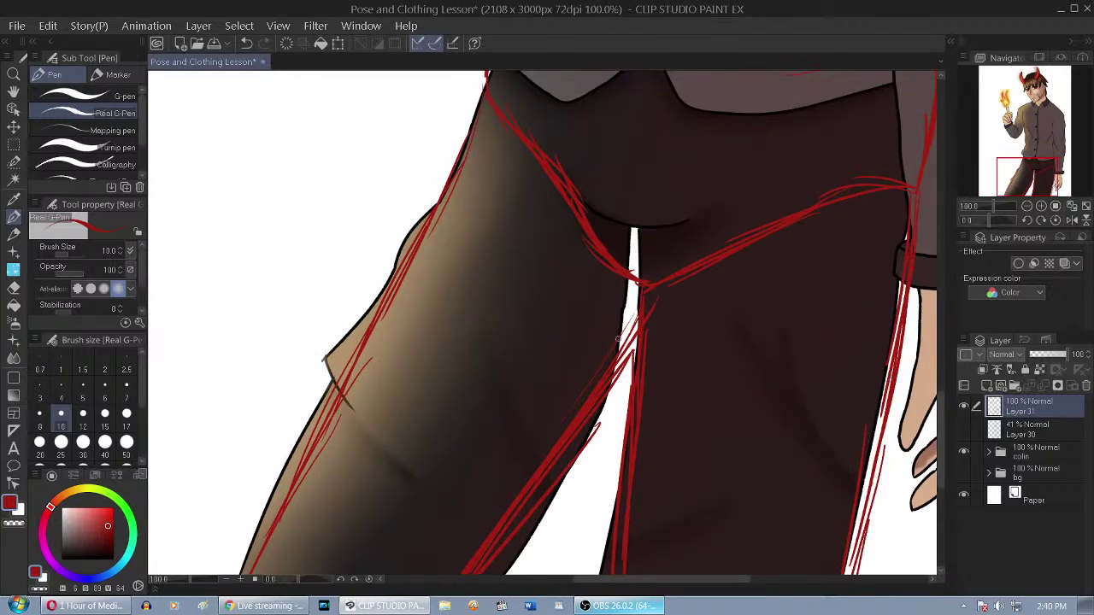
# Try out hip joint ovals with a centre line down each leg, and undo those strokes
pyautogui.scroll(-2, 619, 326)
pyautogui.moveTo(463, 447)
pyautogui.mouseDown()
pyautogui.moveTo(615, 233)
pyautogui.moveTo(607, 211)
pyautogui.moveTo(621, 224)
pyautogui.moveTo(598, 228)
pyautogui.moveTo(613, 252)
pyautogui.mouseUp()
pyautogui.moveTo(741, 223)
pyautogui.mouseDown()
pyautogui.moveTo(726, 232)
pyautogui.moveTo(754, 203)
pyautogui.moveTo(734, 224)
pyautogui.moveTo(677, 445)
pyautogui.mouseUp()
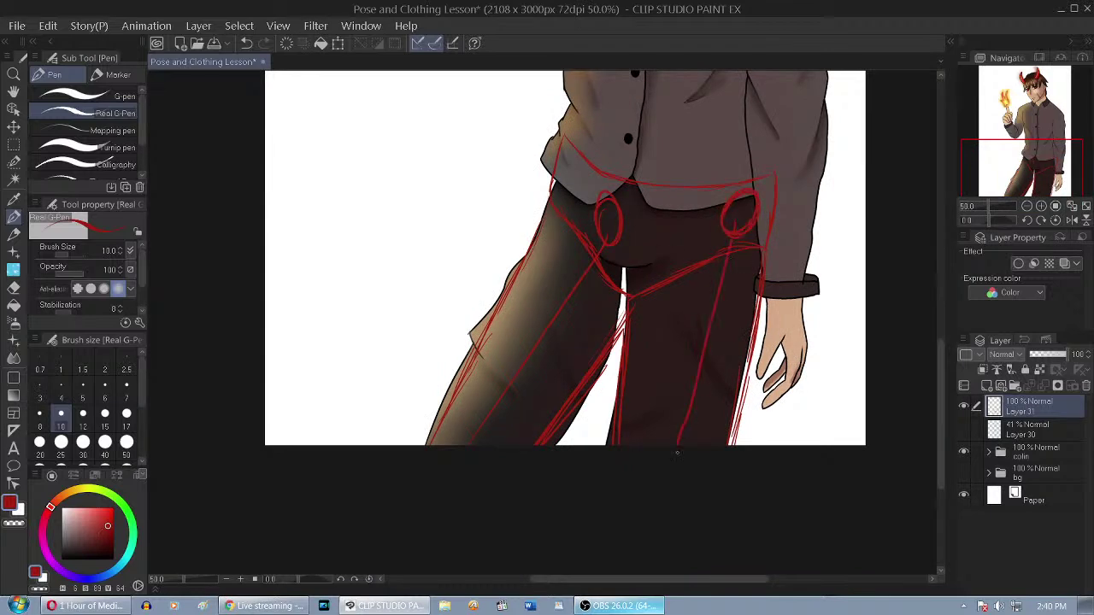
pyautogui.hotkey('ctrl', 'z')
pyautogui.hotkey('ctrl', 'z')
pyautogui.hotkey('ctrl', 'z')
pyautogui.hotkey('ctrl', 'z')
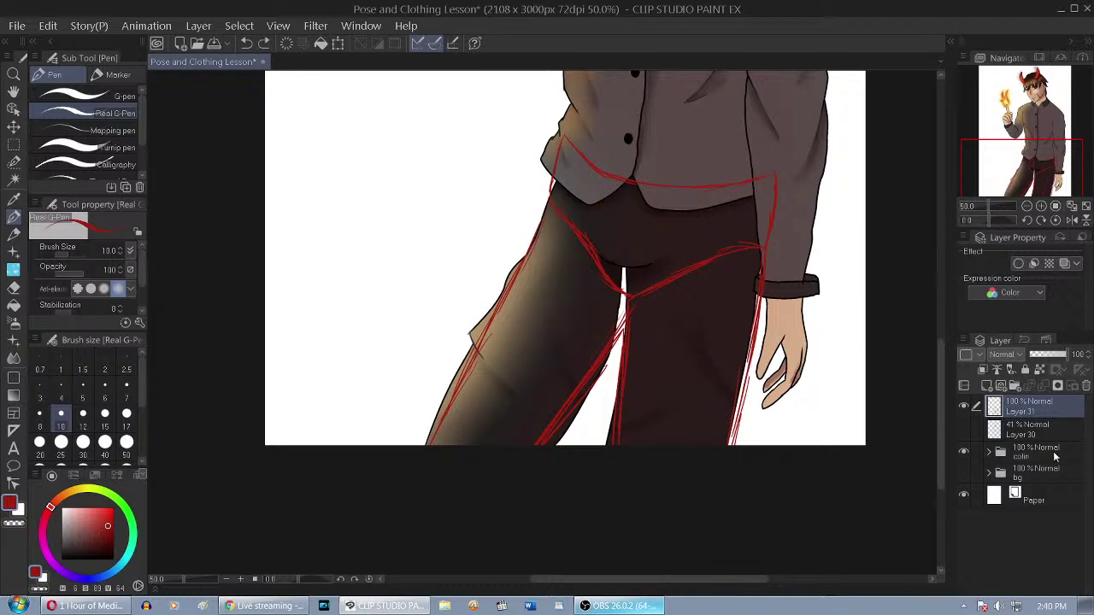
# Add a new layer above the red hip and leg sketch for studying the raised hand
pyautogui.moveTo(1026, 158); pyautogui.dragTo(1042, 120)
pyautogui.scroll(-1, 424, 267)
pyautogui.scroll(-3, 425, 268)
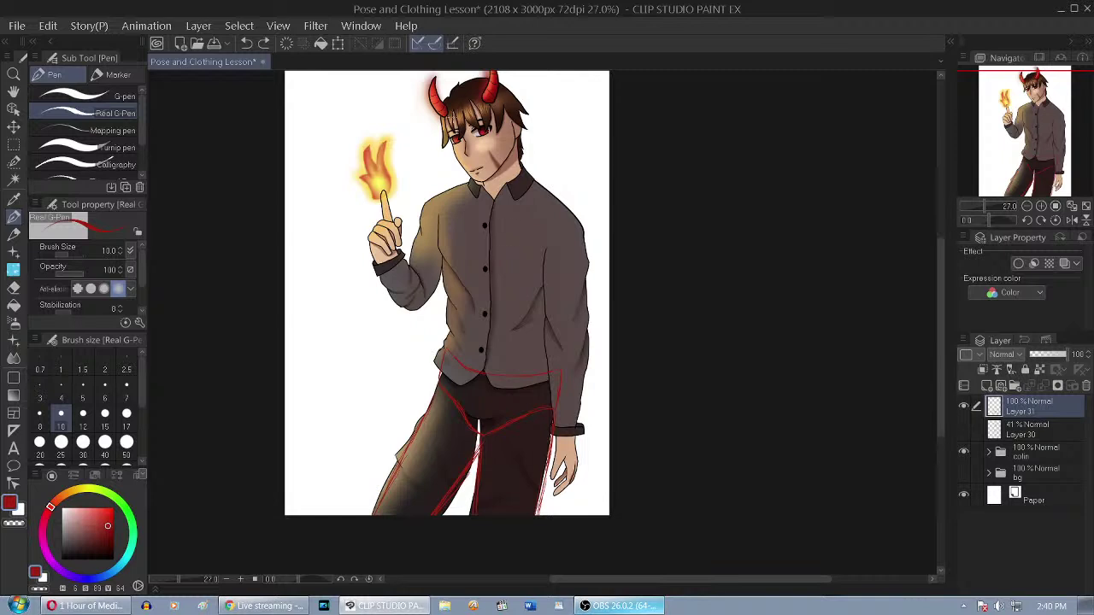
pyautogui.scroll(2, 476, 183)
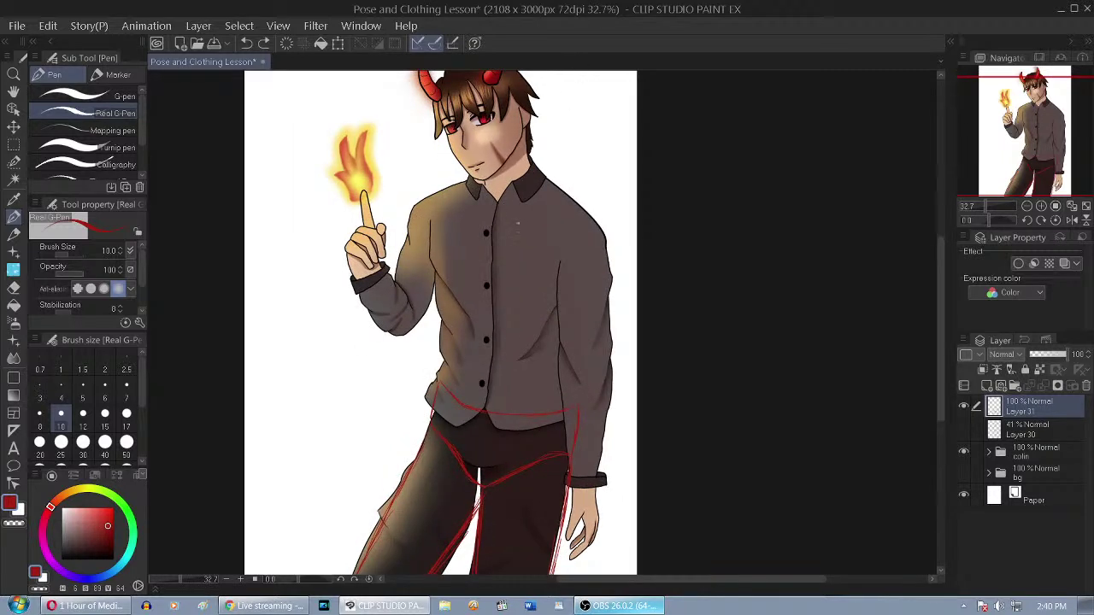
pyautogui.scroll(-1, 589, 292)
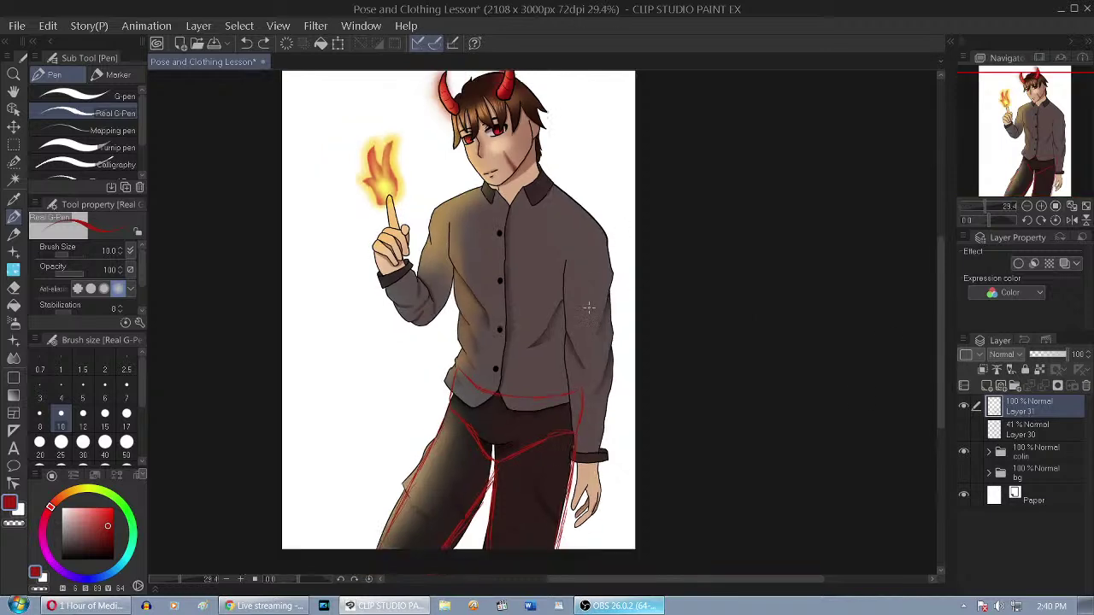
pyautogui.scroll(6, 432, 242)
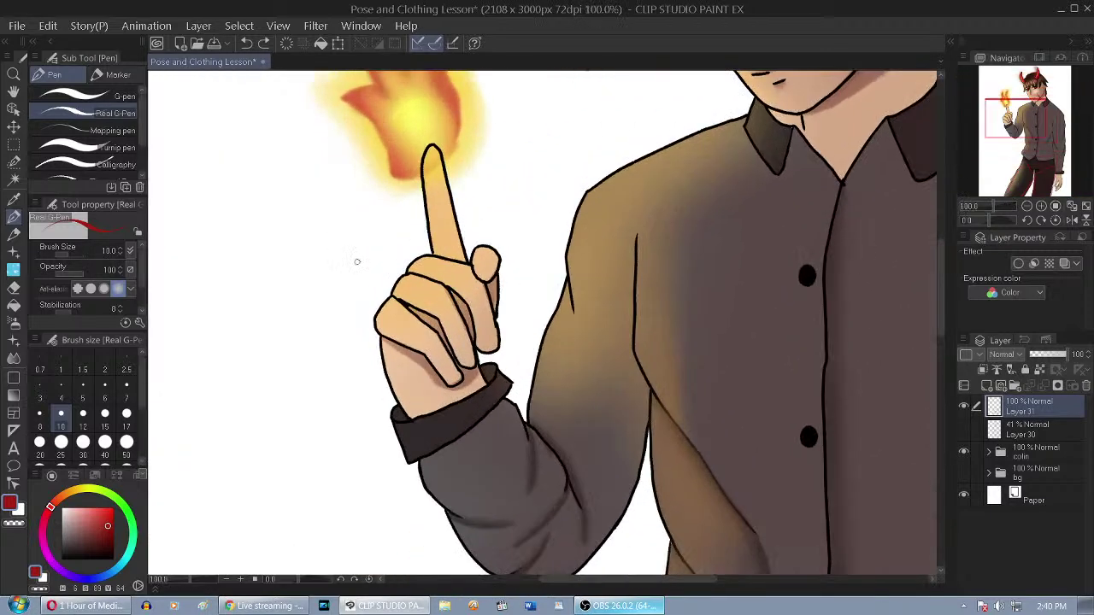
pyautogui.click(986, 386)
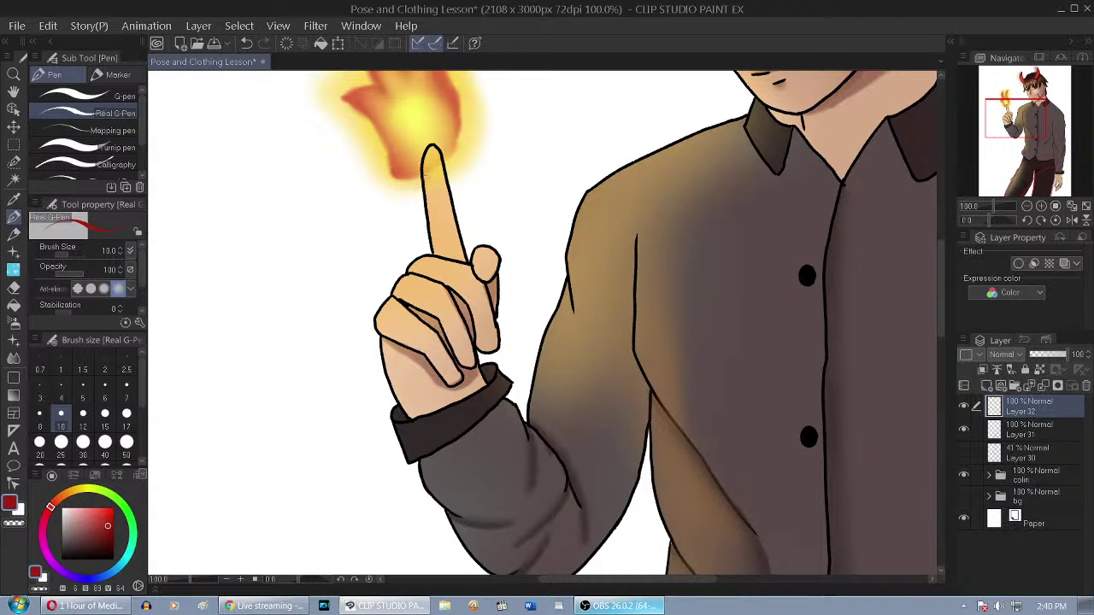
# Try outlining the raised fist as a rounded red shape ending at the cuff, and clear the strokes
pyautogui.moveTo(432, 252)
pyautogui.mouseDown()
pyautogui.moveTo(375, 322)
pyautogui.moveTo(388, 329)
pyautogui.moveTo(398, 404)
pyautogui.mouseUp()
pyautogui.moveTo(381, 357); pyautogui.dragTo(412, 419)
pyautogui.moveTo(425, 261)
pyautogui.mouseDown()
pyautogui.moveTo(460, 255)
pyautogui.moveTo(488, 290)
pyautogui.moveTo(488, 377)
pyautogui.moveTo(485, 354)
pyautogui.moveTo(483, 393)
pyautogui.moveTo(486, 371)
pyautogui.moveTo(430, 419)
pyautogui.moveTo(394, 414)
pyautogui.mouseUp()
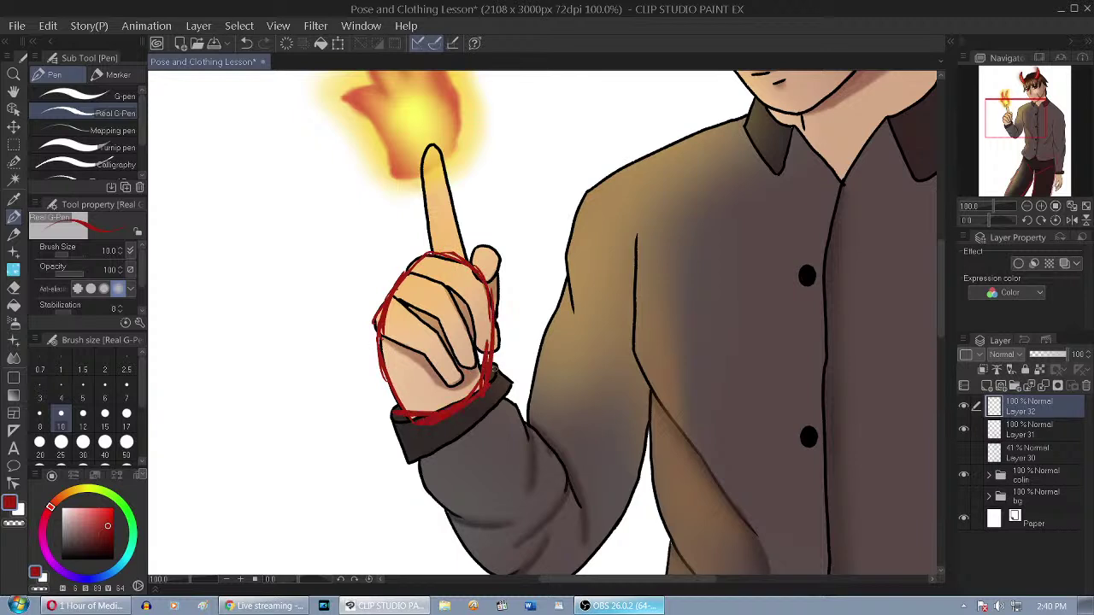
pyautogui.press('Delete')
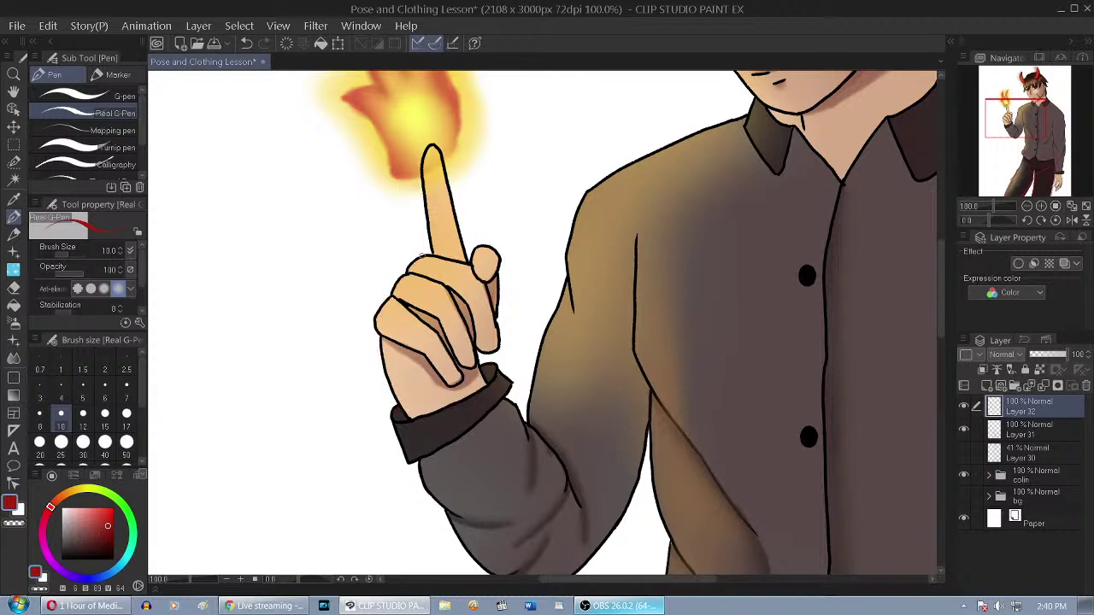
# Outline the raised hand in red as an angular block from the knuckles down over the shirt cuff
pyautogui.moveTo(425, 258)
pyautogui.mouseDown()
pyautogui.moveTo(375, 328)
pyautogui.moveTo(401, 283)
pyautogui.moveTo(386, 331)
pyautogui.moveTo(393, 414)
pyautogui.mouseUp()
pyautogui.moveTo(374, 325); pyautogui.dragTo(393, 412)
pyautogui.moveTo(390, 366); pyautogui.dragTo(411, 433)
pyautogui.moveTo(415, 275)
pyautogui.mouseDown()
pyautogui.moveTo(467, 267)
pyautogui.moveTo(487, 417)
pyautogui.moveTo(427, 441)
pyautogui.moveTo(482, 385)
pyautogui.mouseUp()
# Fade the colin character folder to 27% opacity and make the red hand layer active again
pyautogui.click(1034, 475)
pyautogui.click(1045, 354)
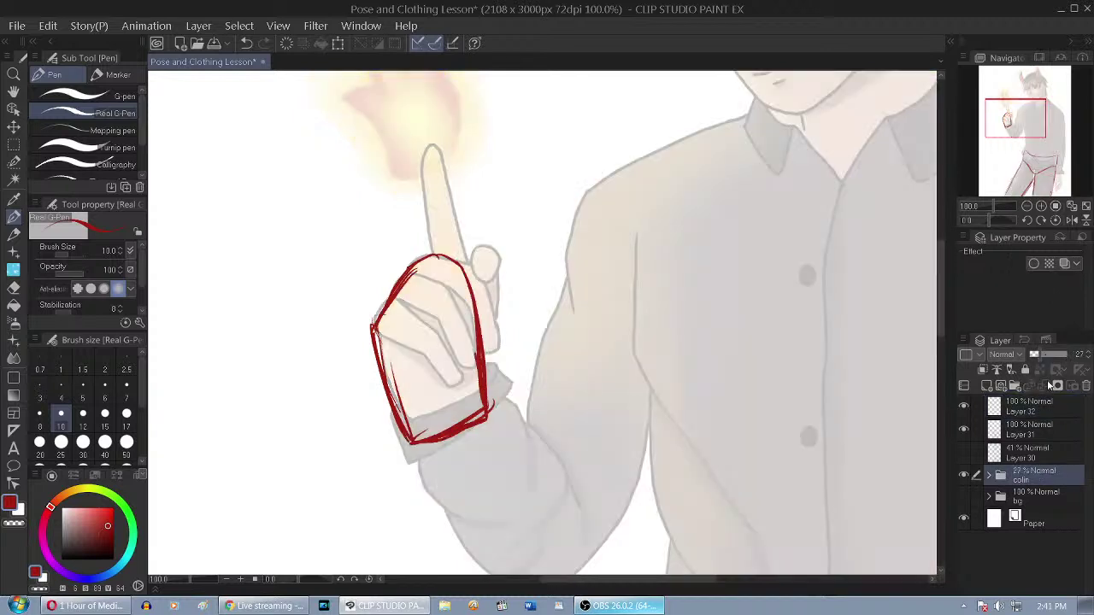
pyautogui.click(1030, 407)
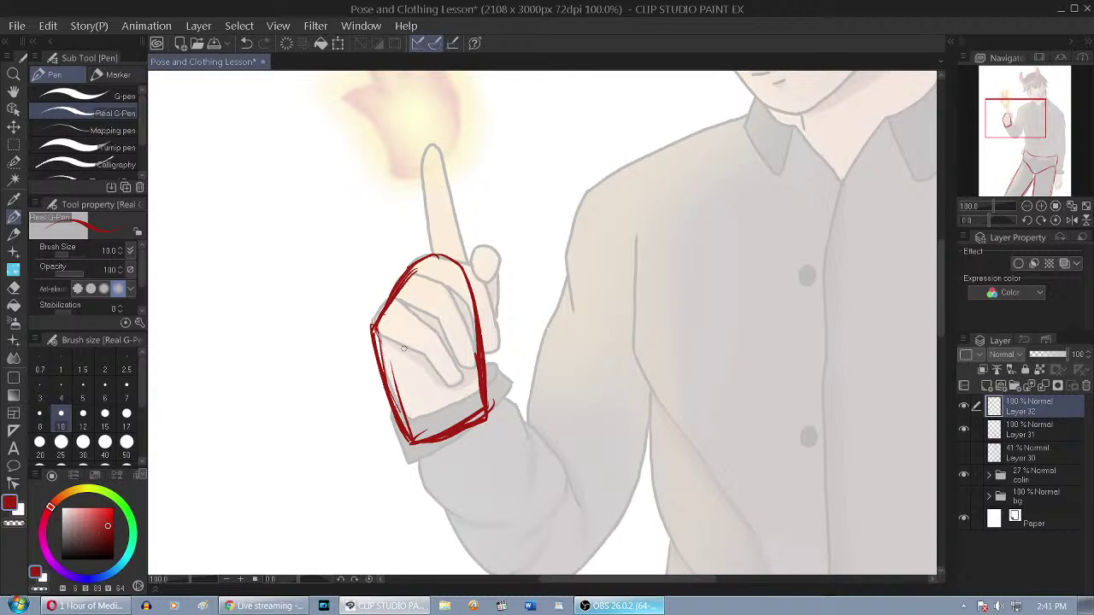
# Add a short top edge, a vertical inner edge and a lower base line to give the hand block depth
pyautogui.moveTo(388, 325)
pyautogui.mouseDown()
pyautogui.moveTo(425, 336)
pyautogui.moveTo(418, 326)
pyautogui.moveTo(429, 393)
pyautogui.mouseUp()
pyautogui.moveTo(425, 328); pyautogui.dragTo(431, 435)
pyautogui.moveTo(427, 397); pyautogui.dragTo(430, 439)
pyautogui.moveTo(395, 401)
pyautogui.mouseDown()
pyautogui.moveTo(408, 446)
pyautogui.moveTo(431, 456)
pyautogui.moveTo(507, 409)
pyautogui.mouseUp()
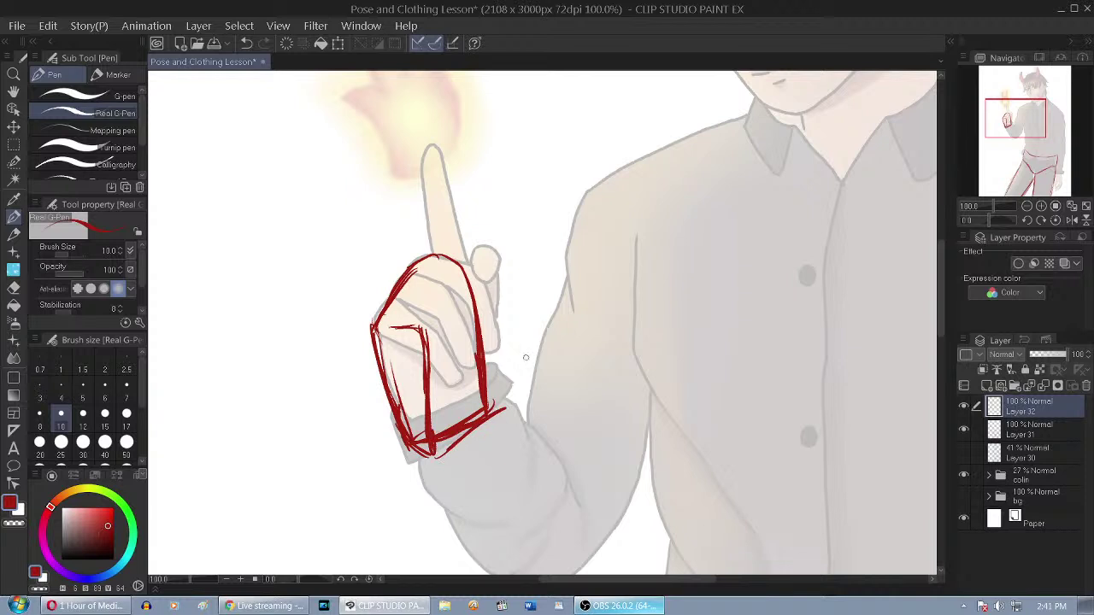
# Erase the surplus base line of the hand block and draw a diagonal edge from the upper knuckle to the inner corner
pyautogui.click(13, 288)
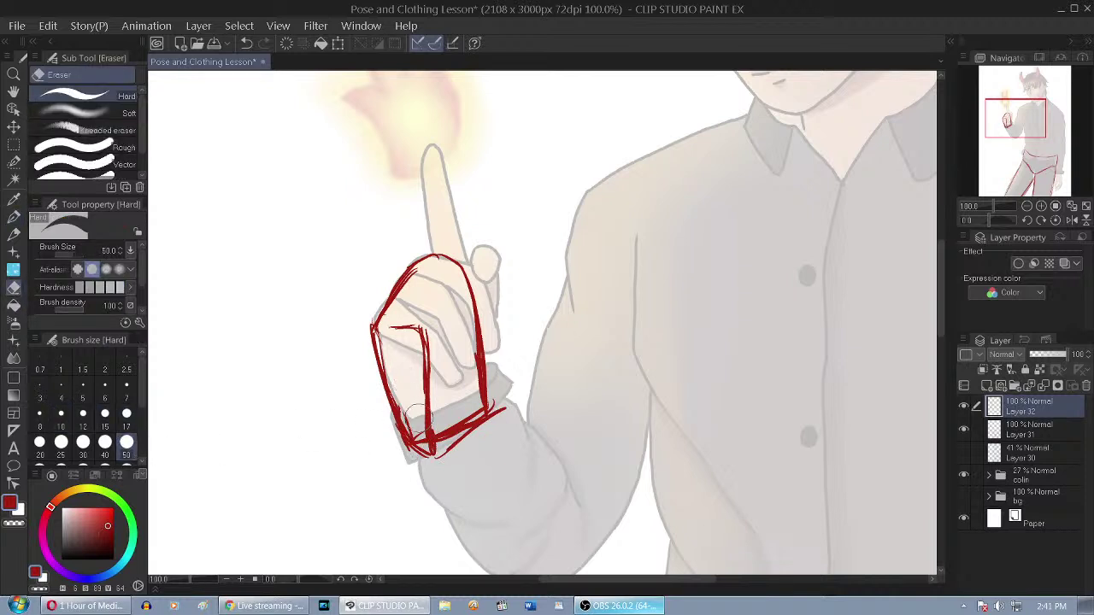
pyautogui.moveTo(427, 436)
pyautogui.mouseDown()
pyautogui.moveTo(448, 420)
pyautogui.moveTo(443, 435)
pyautogui.moveTo(477, 406)
pyautogui.moveTo(506, 413)
pyautogui.mouseUp()
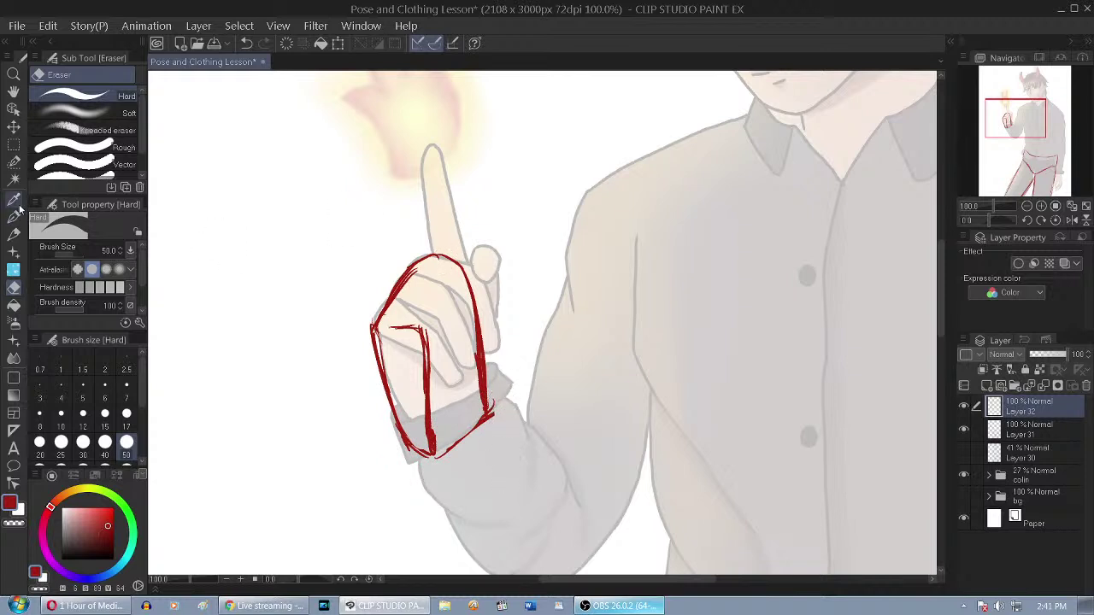
pyautogui.click(14, 216)
pyautogui.moveTo(462, 272); pyautogui.dragTo(417, 332)
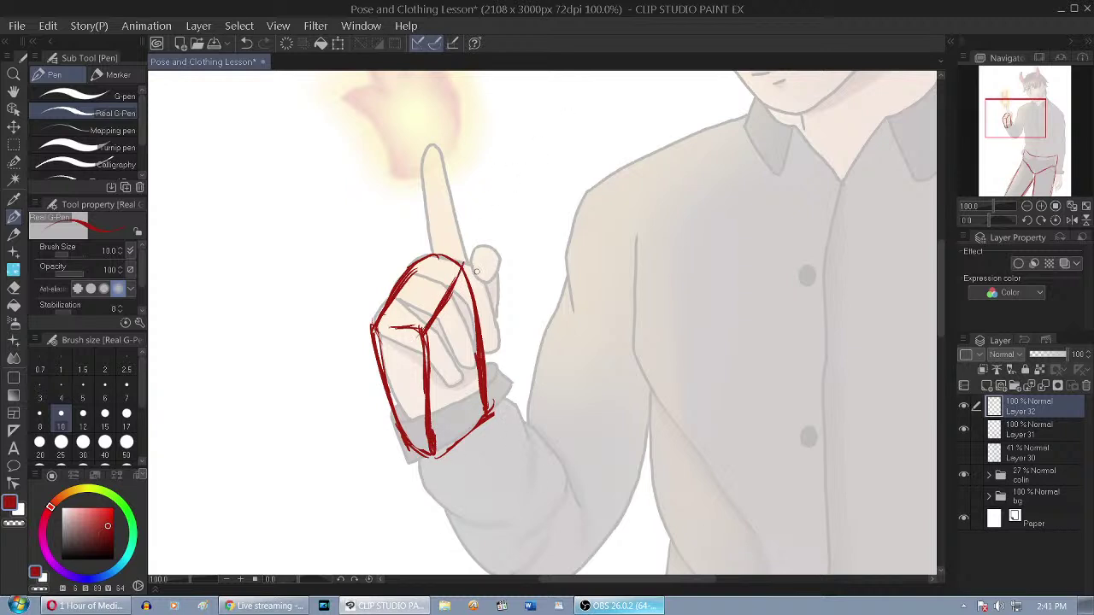
# Lower the hand block layer's opacity to 41% and add a new layer above it
pyautogui.click(1045, 355)
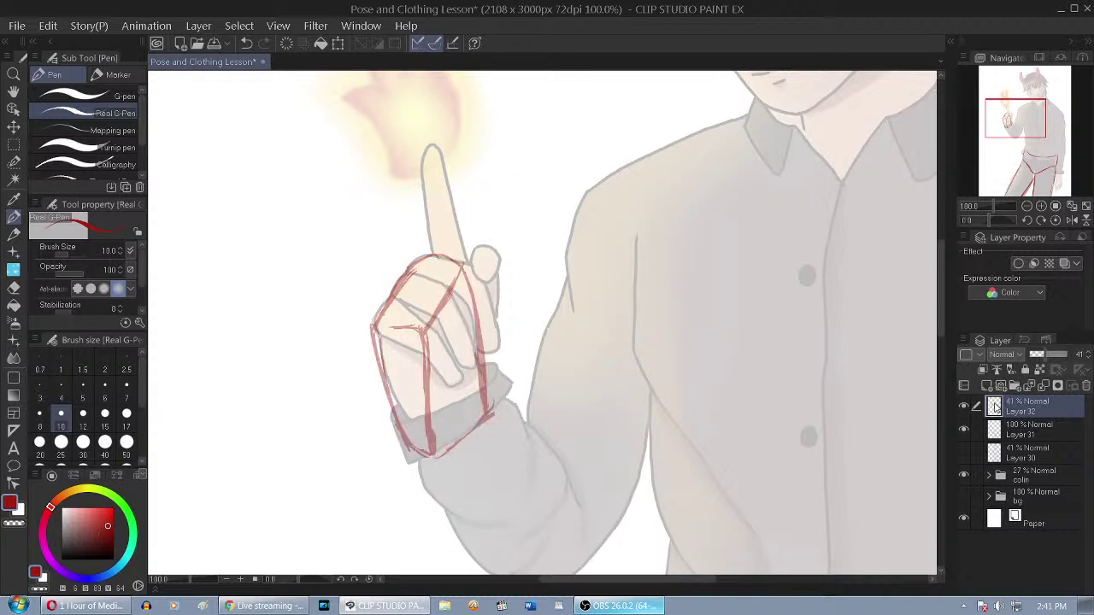
pyautogui.click(990, 385)
# Outline the curled fingers in red as one angular block wrapping over the faded hand block, redoing unsatisfactory strokes
pyautogui.moveTo(413, 265)
pyautogui.mouseDown()
pyautogui.moveTo(367, 334)
pyautogui.moveTo(375, 322)
pyautogui.moveTo(414, 347)
pyautogui.moveTo(447, 386)
pyautogui.mouseUp()
pyautogui.moveTo(426, 354); pyautogui.dragTo(440, 381)
pyautogui.hotkey('ctrl', 'z')
pyautogui.hotkey('ctrl', 'z')
pyautogui.moveTo(395, 334)
pyautogui.mouseDown()
pyautogui.moveTo(438, 354)
pyautogui.moveTo(420, 338)
pyautogui.moveTo(445, 395)
pyautogui.mouseUp()
pyautogui.moveTo(427, 253)
pyautogui.mouseDown()
pyautogui.moveTo(460, 255)
pyautogui.moveTo(485, 286)
pyautogui.moveTo(496, 327)
pyautogui.mouseUp()
pyautogui.moveTo(485, 282)
pyautogui.mouseDown()
pyautogui.moveTo(503, 347)
pyautogui.moveTo(470, 378)
pyautogui.moveTo(434, 374)
pyautogui.mouseUp()
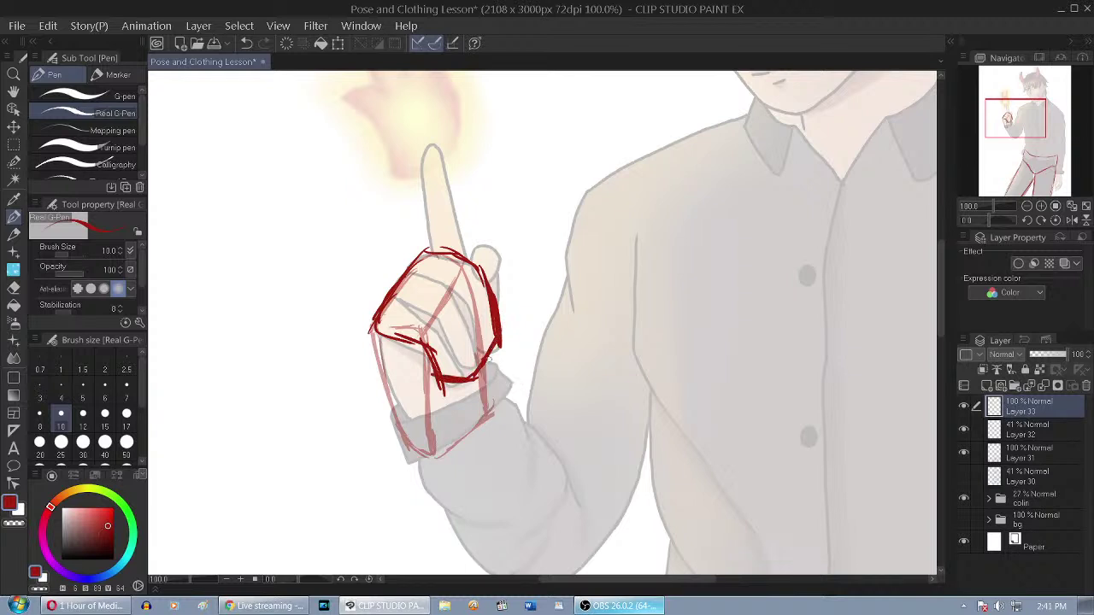
pyautogui.moveTo(393, 333)
pyautogui.mouseDown()
pyautogui.moveTo(378, 326)
pyautogui.moveTo(425, 353)
pyautogui.mouseUp()
# Draw two bent dividing lines across the finger block to separate it into three curled fingers
pyautogui.scroll(3, 474, 325)
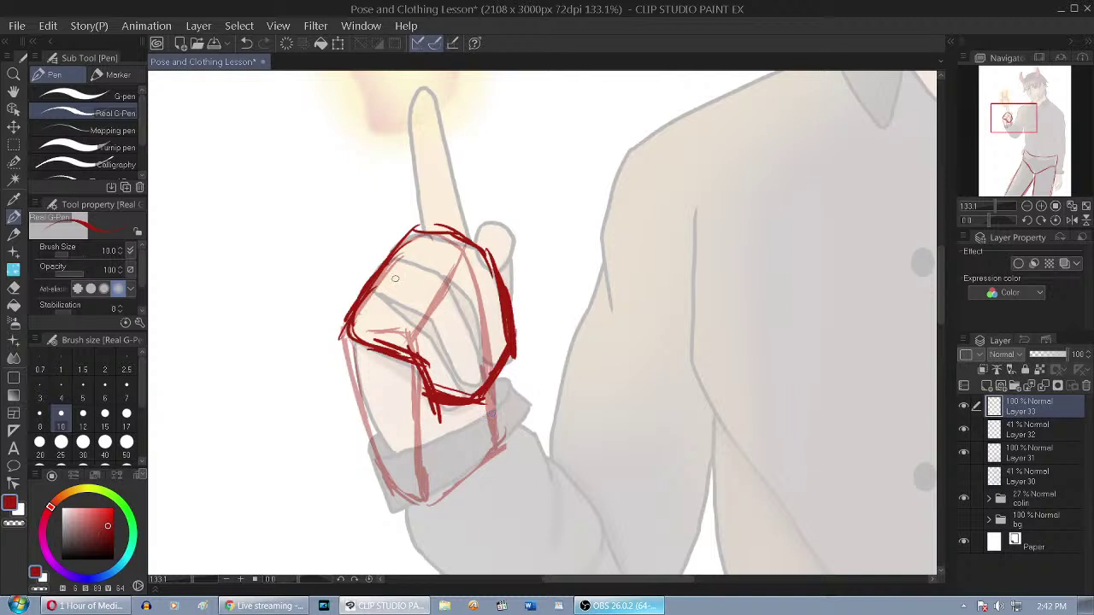
pyautogui.moveTo(366, 293)
pyautogui.mouseDown()
pyautogui.moveTo(428, 310)
pyautogui.moveTo(451, 332)
pyautogui.moveTo(474, 396)
pyautogui.mouseUp()
pyautogui.moveTo(399, 257)
pyautogui.mouseDown()
pyautogui.moveTo(449, 272)
pyautogui.moveTo(474, 301)
pyautogui.moveTo(492, 359)
pyautogui.mouseUp()
# Hide the colin character folder, keeping the faded hand block layer visible beneath the finger sketch
pyautogui.scroll(-3, 449, 205)
pyautogui.click(963, 429)
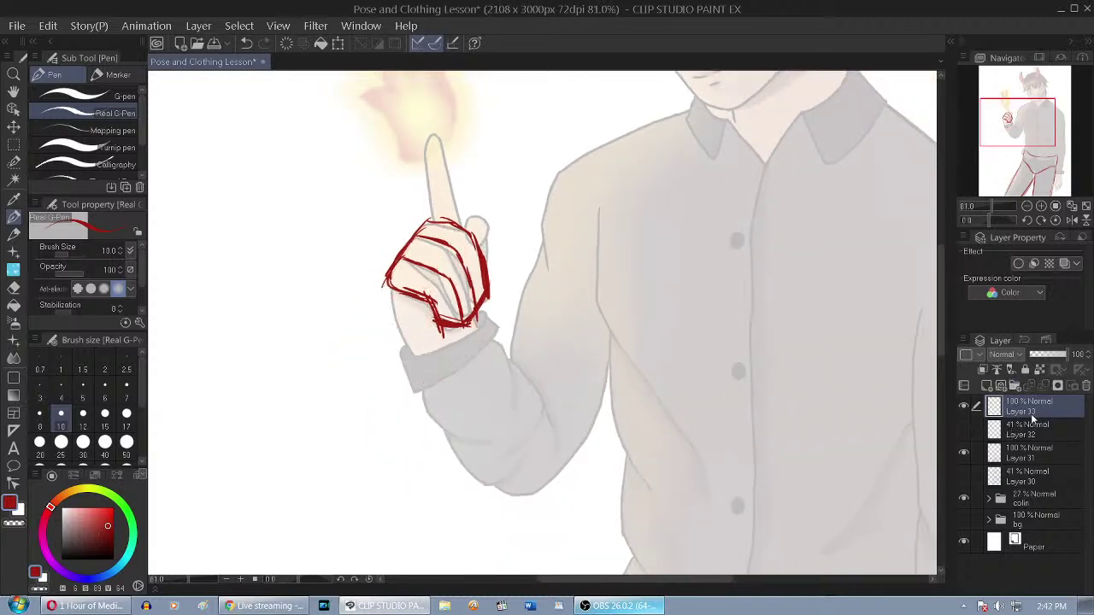
pyautogui.click(964, 500)
pyautogui.click(963, 430)
# Thin the heavy outer edge of the finger block and clean up its underside with the eraser
pyautogui.scroll(5, 433, 311)
pyautogui.click(14, 287)
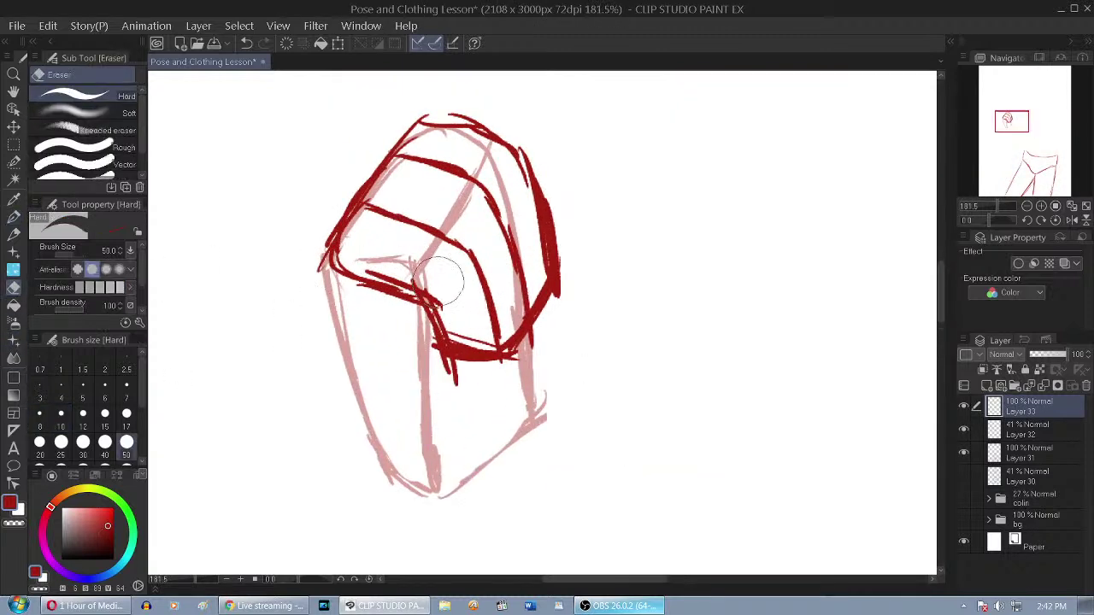
pyautogui.moveTo(550, 191)
pyautogui.mouseDown()
pyautogui.moveTo(546, 269)
pyautogui.moveTo(529, 240)
pyautogui.moveTo(539, 291)
pyautogui.mouseUp()
# Mark the lowest finger's bend with a short diagonal line from the dividing line to the hand block's inner corner
pyautogui.click(14, 217)
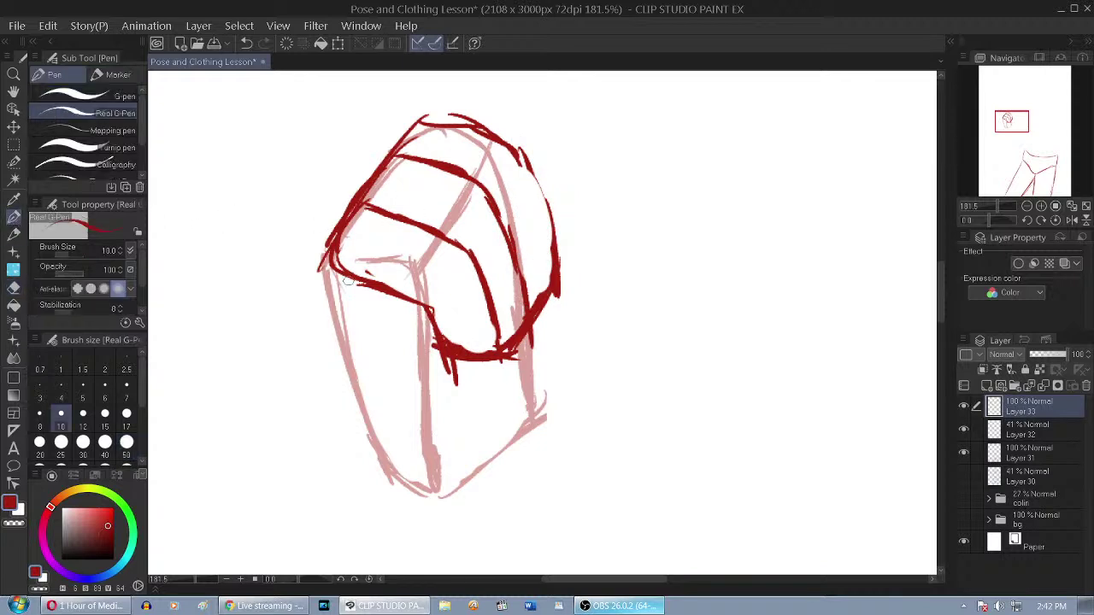
pyautogui.moveTo(434, 313); pyautogui.dragTo(444, 338)
pyautogui.moveTo(488, 304); pyautogui.dragTo(484, 343)
pyautogui.hotkey('ctrl', 'z')
pyautogui.hotkey('ctrl', 'z')
pyautogui.moveTo(453, 236); pyautogui.dragTo(423, 273)
pyautogui.moveTo(446, 249); pyautogui.dragTo(424, 273)
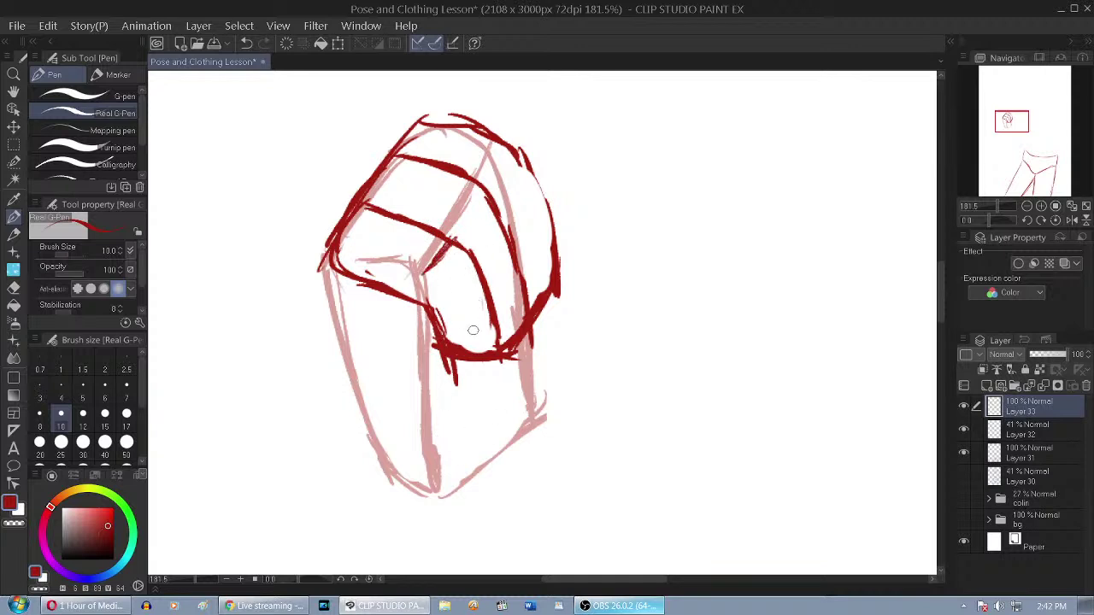
# Close the lowest finger with a slanted end line and erase the surplus outline beneath it
pyautogui.moveTo(490, 318); pyautogui.dragTo(446, 337)
pyautogui.hotkey('ctrl', 'z')
pyautogui.hotkey('ctrl', 'z')
pyautogui.hotkey('ctrl', 'z')
pyautogui.hotkey('ctrl', 'z')
pyautogui.moveTo(451, 343); pyautogui.dragTo(490, 317)
pyautogui.click(14, 287)
pyautogui.moveTo(427, 342)
pyautogui.mouseDown()
pyautogui.moveTo(448, 369)
pyautogui.moveTo(473, 361)
pyautogui.moveTo(464, 385)
pyautogui.mouseUp()
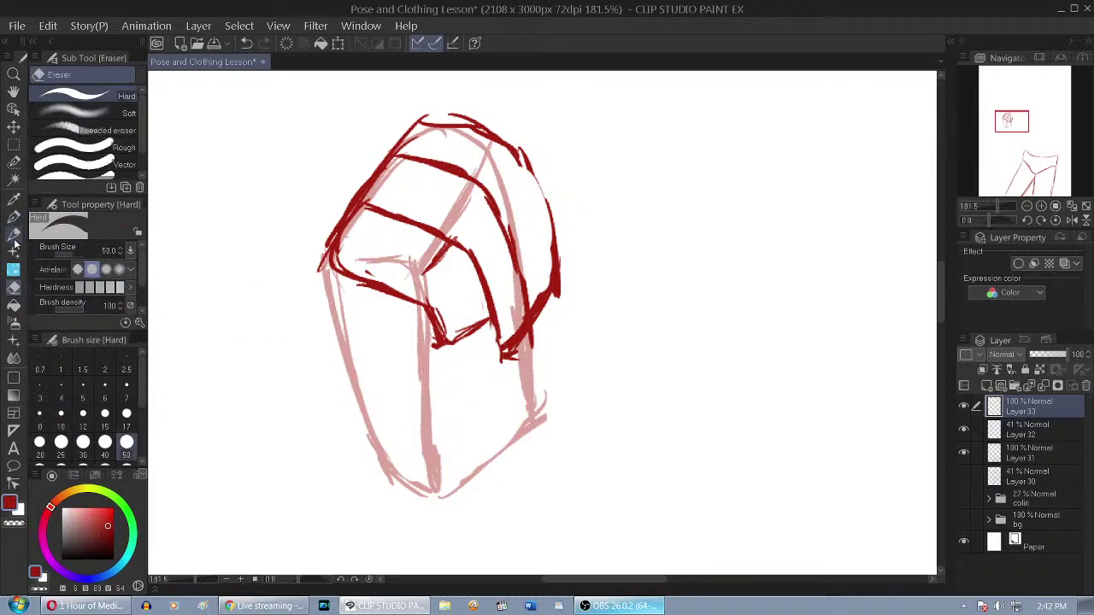
# Give the middle and outer fingers shorter, staggered ends, trimming the excess lines with a size 17 eraser
pyautogui.click(13, 217)
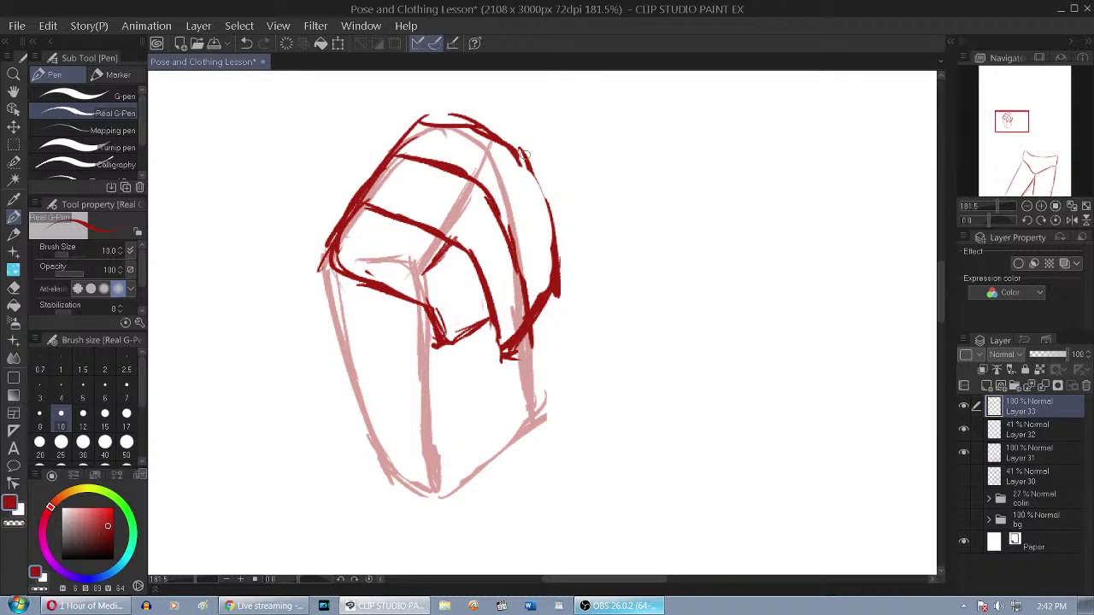
pyautogui.moveTo(562, 256)
pyautogui.mouseDown()
pyautogui.moveTo(554, 297)
pyautogui.moveTo(489, 332)
pyautogui.moveTo(535, 371)
pyautogui.mouseUp()
pyautogui.press('e')
pyautogui.click(127, 413)
pyautogui.moveTo(549, 314)
pyautogui.mouseDown()
pyautogui.moveTo(516, 348)
pyautogui.moveTo(489, 338)
pyautogui.moveTo(511, 321)
pyautogui.moveTo(527, 355)
pyautogui.moveTo(531, 324)
pyautogui.moveTo(556, 300)
pyautogui.moveTo(553, 264)
pyautogui.moveTo(539, 325)
pyautogui.mouseUp()
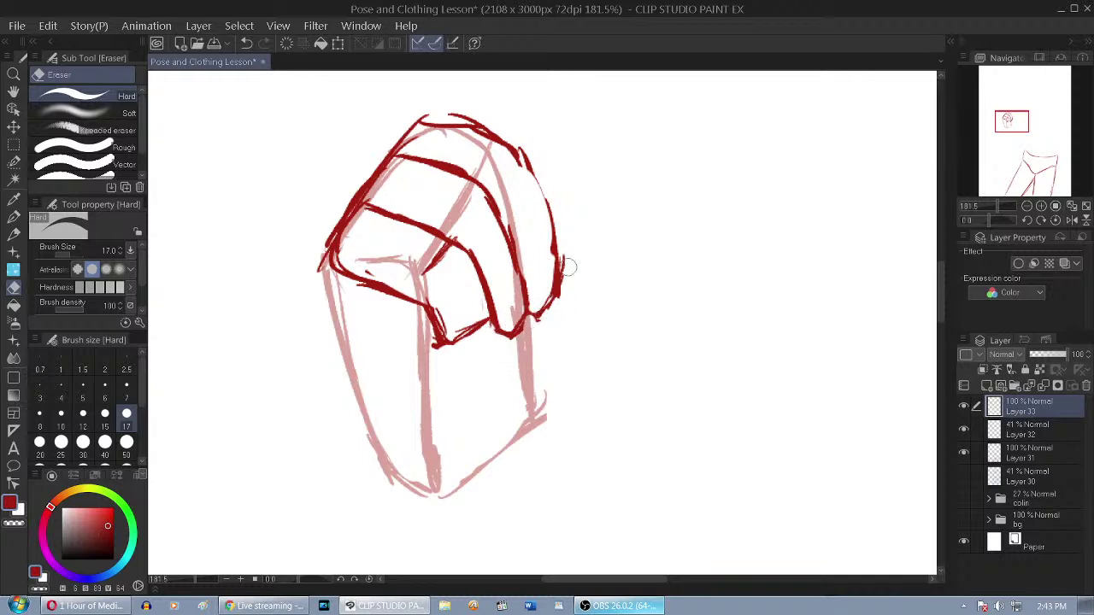
# Draw rounded red knuckle bumps for the three fingers along the finger block's slanted outer edge
pyautogui.press('i')
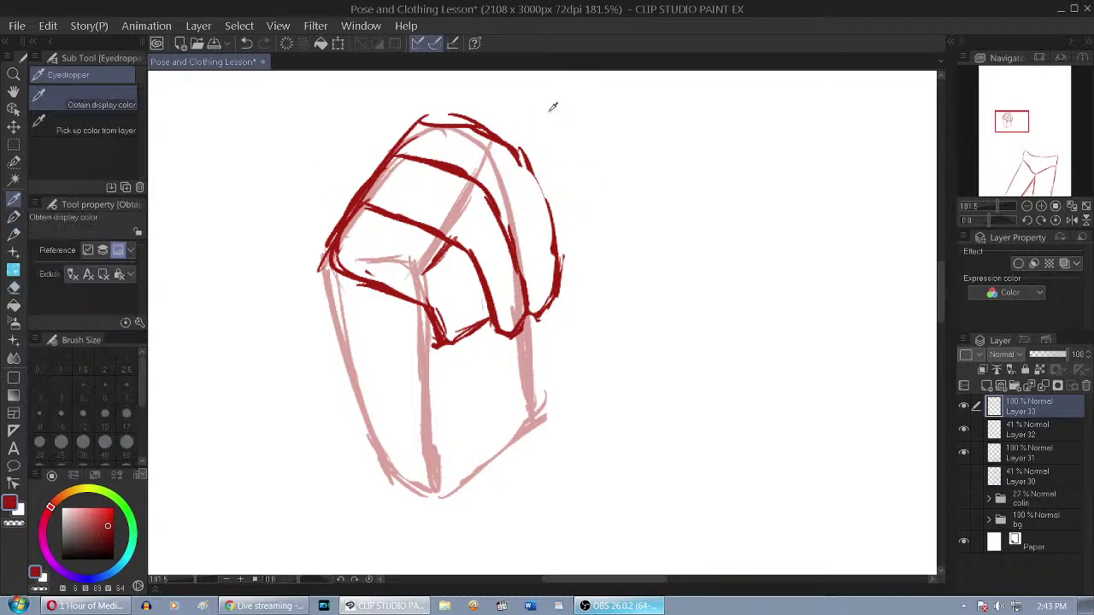
pyautogui.press('p')
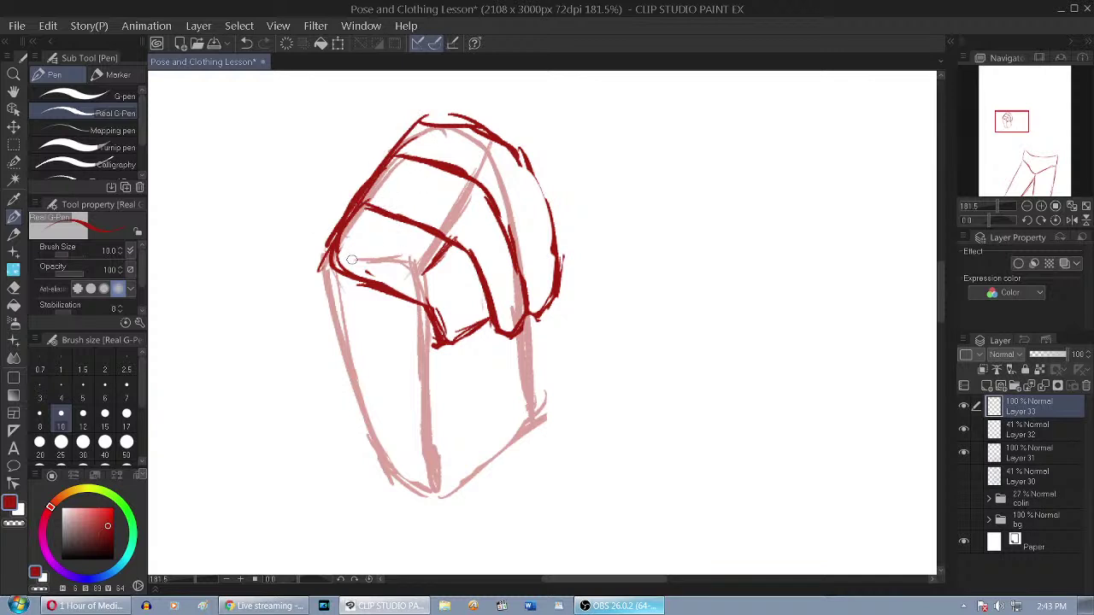
pyautogui.moveTo(329, 265)
pyautogui.mouseDown()
pyautogui.moveTo(340, 193)
pyautogui.moveTo(369, 203)
pyautogui.moveTo(349, 202)
pyautogui.moveTo(335, 225)
pyautogui.moveTo(372, 168)
pyautogui.moveTo(429, 119)
pyautogui.mouseUp()
pyautogui.hotkey('ctrl', 'z')
pyautogui.hotkey('ctrl', 'z')
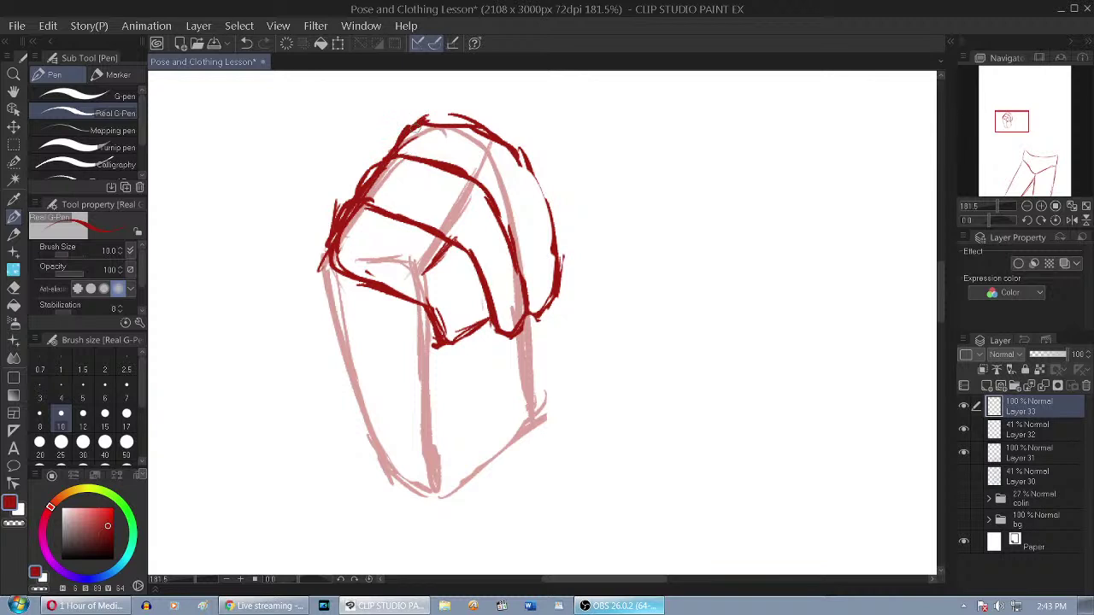
# Erase the old straight edge inside the knuckle bumps and refine the curve over the top knuckle
pyautogui.click(14, 288)
pyautogui.moveTo(368, 190)
pyautogui.mouseDown()
pyautogui.moveTo(357, 227)
pyautogui.moveTo(348, 214)
pyautogui.moveTo(348, 238)
pyautogui.mouseUp()
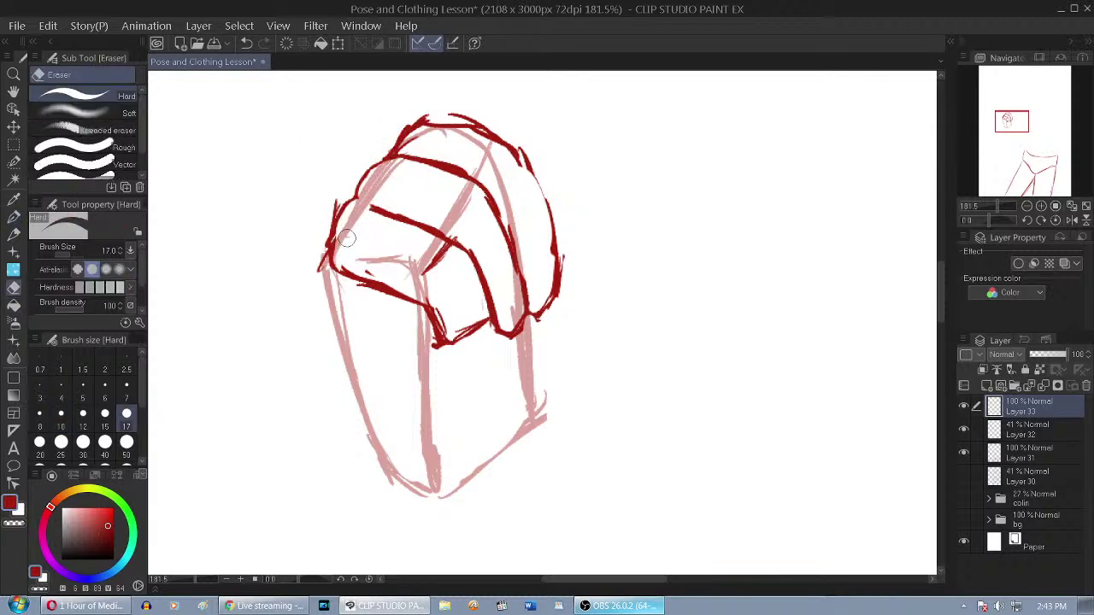
pyautogui.moveTo(444, 120)
pyautogui.mouseDown()
pyautogui.moveTo(504, 125)
pyautogui.moveTo(474, 118)
pyautogui.moveTo(490, 133)
pyautogui.mouseUp()
pyautogui.click(14, 217)
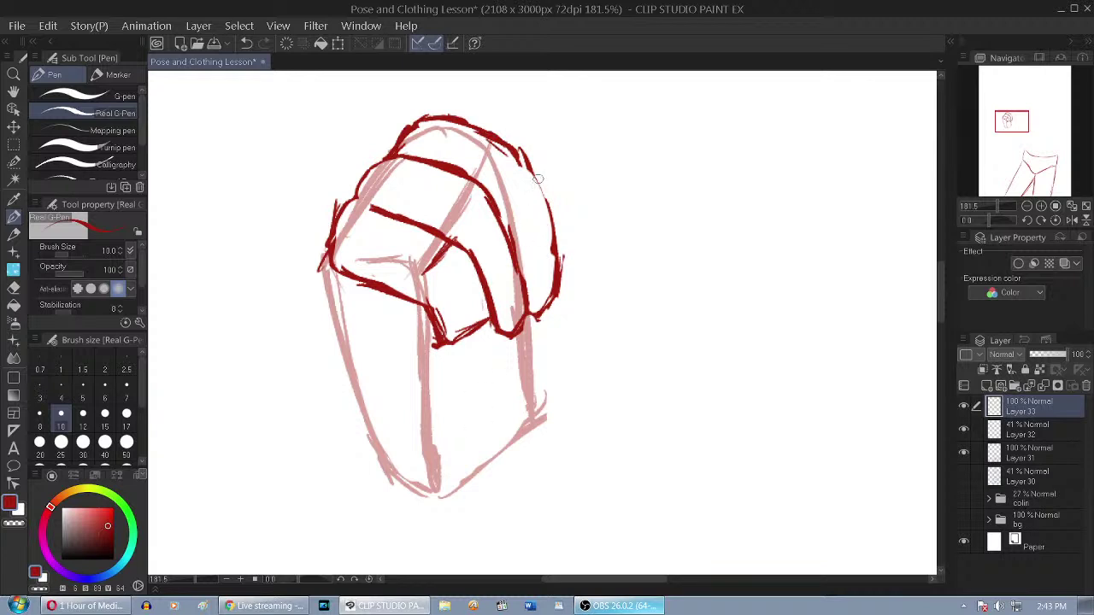
pyautogui.moveTo(494, 144); pyautogui.dragTo(534, 177)
# Sketch a bent-finger example in the empty space beside the hand and undo its strokes
pyautogui.moveTo(583, 168)
pyautogui.mouseDown()
pyautogui.moveTo(548, 200)
pyautogui.moveTo(565, 184)
pyautogui.mouseUp()
pyautogui.hotkey('ctrl', 'z')
pyautogui.hotkey('ctrl', 'z')
pyautogui.hotkey('ctrl', 'z')
pyautogui.moveTo(561, 174)
pyautogui.mouseDown()
pyautogui.moveTo(598, 125)
pyautogui.moveTo(682, 148)
pyautogui.mouseUp()
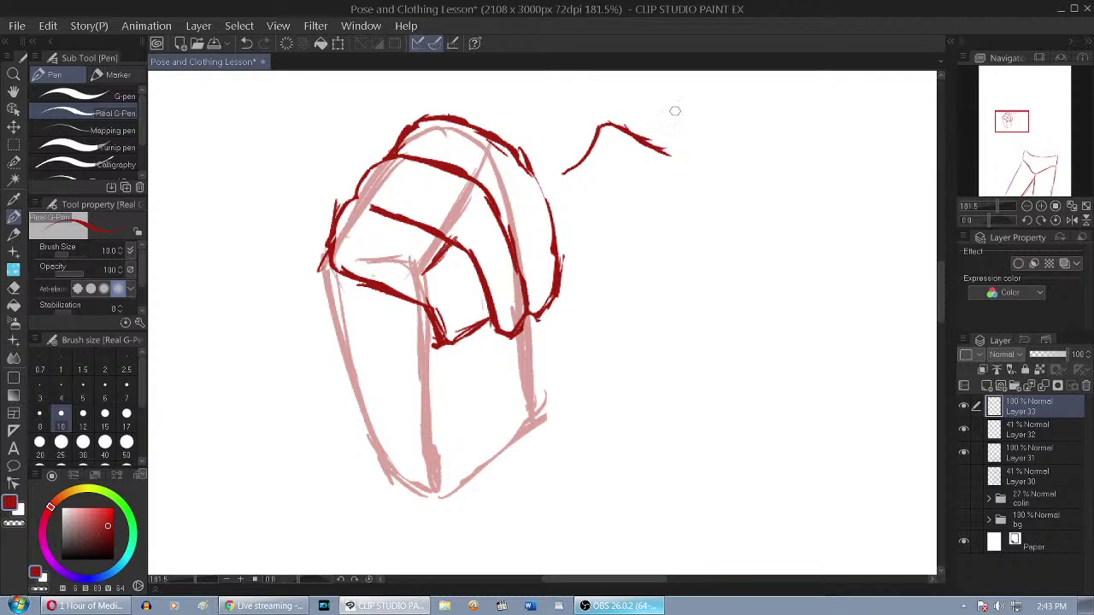
pyautogui.moveTo(657, 101); pyautogui.dragTo(647, 122)
pyautogui.moveTo(646, 122)
pyautogui.mouseDown()
pyautogui.moveTo(664, 120)
pyautogui.moveTo(671, 165)
pyautogui.moveTo(612, 175)
pyautogui.moveTo(602, 200)
pyautogui.mouseUp()
pyautogui.hotkey('ctrl', 'z')
pyautogui.hotkey('ctrl', 'z')
pyautogui.hotkey('ctrl', 'z')
pyautogui.hotkey('ctrl', 'z')
pyautogui.hotkey('ctrl', 'z')
pyautogui.hotkey('ctrl', 'z')
pyautogui.hotkey('ctrl', 'z')
pyautogui.hotkey('ctrl', 'z')
pyautogui.hotkey('ctrl', 'z')
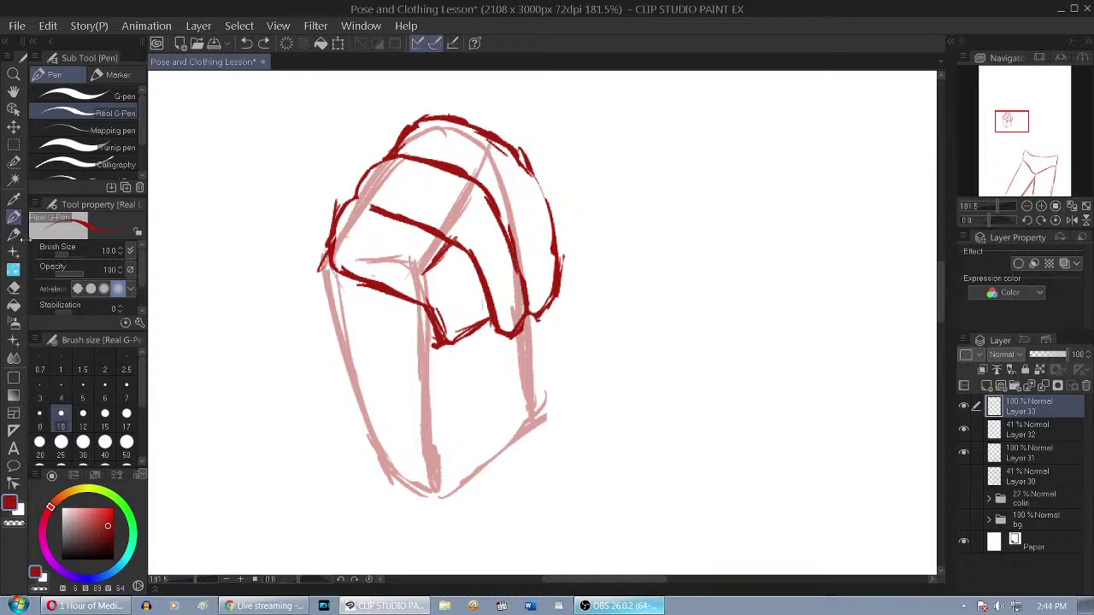
# Redraw the lowest finger below its bend as a narrower shape with a rounded tip, erasing the old lines
pyautogui.moveTo(464, 240); pyautogui.dragTo(453, 247)
pyautogui.hotkey('ctrl', 'z')
pyautogui.moveTo(464, 252); pyautogui.dragTo(483, 316)
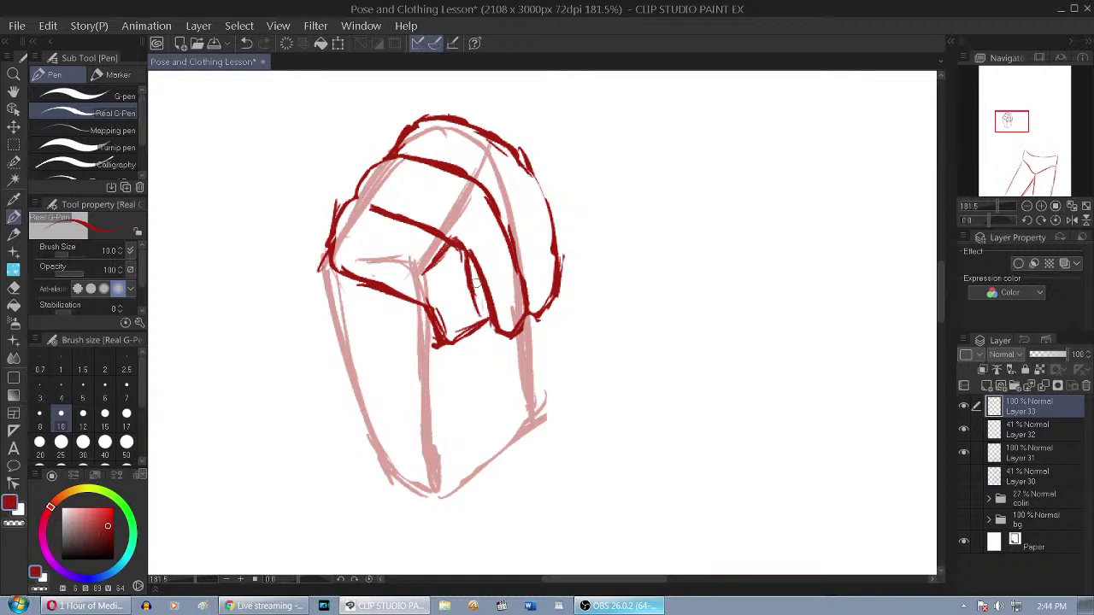
pyautogui.moveTo(463, 270)
pyautogui.mouseDown()
pyautogui.moveTo(490, 326)
pyautogui.moveTo(467, 345)
pyautogui.mouseUp()
pyautogui.press('e')
pyautogui.moveTo(483, 286)
pyautogui.mouseDown()
pyautogui.moveTo(487, 309)
pyautogui.moveTo(470, 332)
pyautogui.moveTo(434, 329)
pyautogui.moveTo(437, 343)
pyautogui.mouseUp()
pyautogui.moveTo(448, 255)
pyautogui.mouseDown()
pyautogui.moveTo(419, 271)
pyautogui.moveTo(440, 258)
pyautogui.moveTo(479, 257)
pyautogui.moveTo(469, 237)
pyautogui.moveTo(496, 323)
pyautogui.mouseUp()
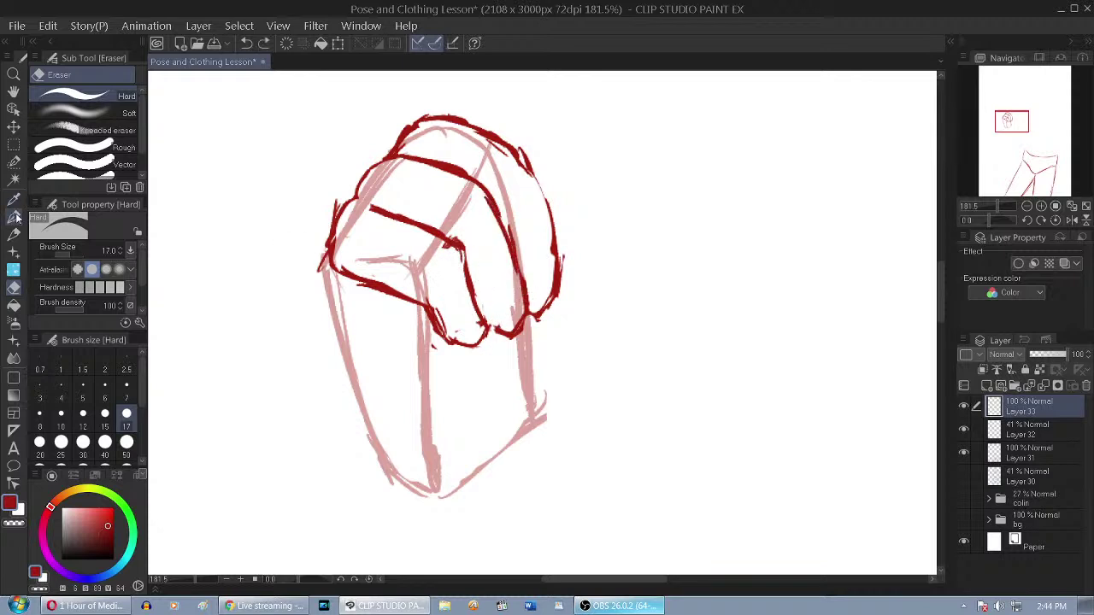
# Redraw the middle finger's edge with a sharper bend and straighter lower segment, erasing the old curve
pyautogui.click(14, 216)
pyautogui.moveTo(480, 194); pyautogui.dragTo(498, 248)
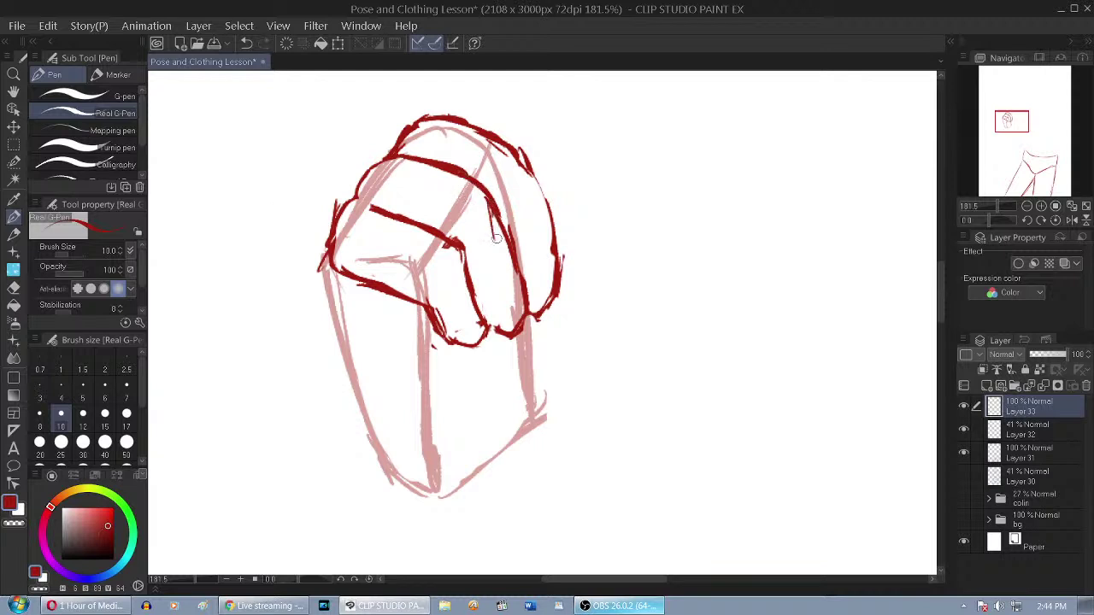
pyautogui.moveTo(489, 207)
pyautogui.mouseDown()
pyautogui.moveTo(529, 303)
pyautogui.moveTo(505, 259)
pyautogui.mouseUp()
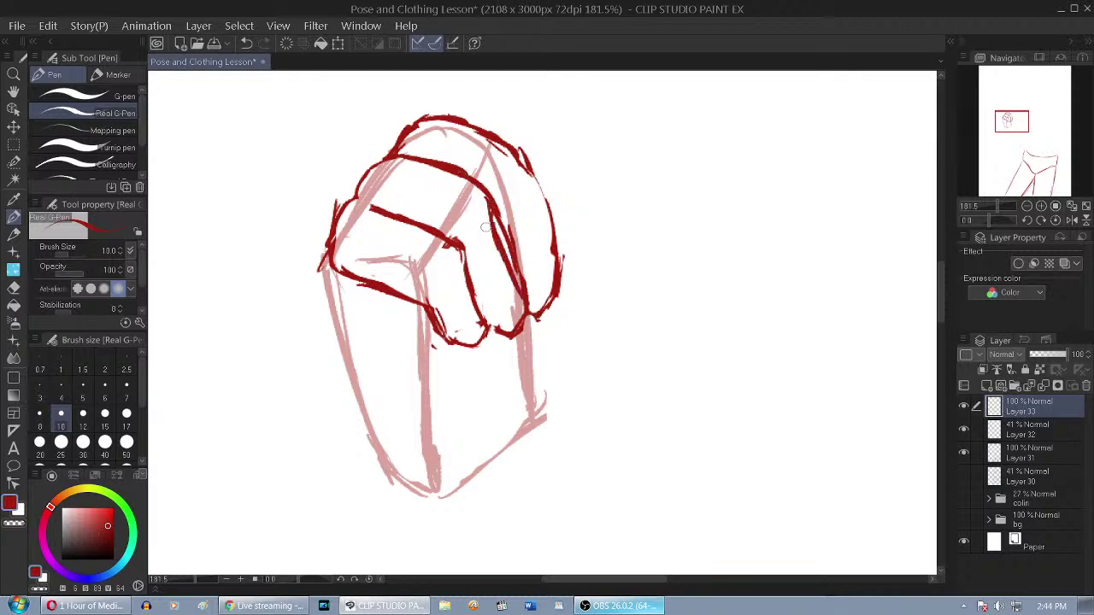
pyautogui.press('e')
pyautogui.moveTo(501, 208)
pyautogui.mouseDown()
pyautogui.moveTo(541, 280)
pyautogui.moveTo(525, 272)
pyautogui.moveTo(522, 282)
pyautogui.mouseUp()
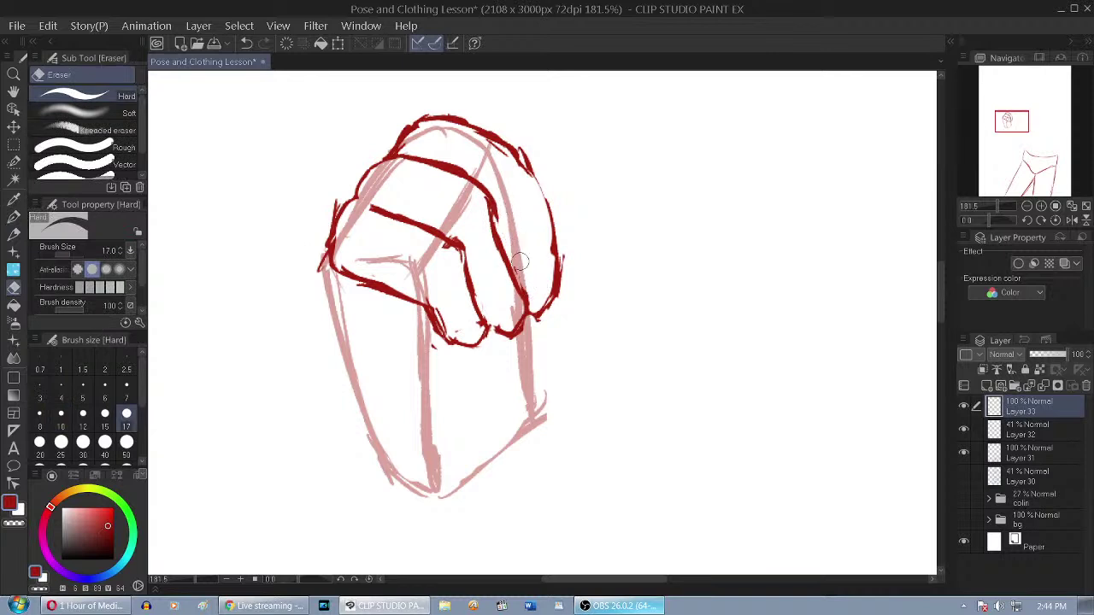
pyautogui.moveTo(504, 196); pyautogui.dragTo(516, 252)
# Replace the outer finger's curved outside edge with a straighter, angled line running down from the knuckle
pyautogui.moveTo(534, 154); pyautogui.dragTo(557, 272)
pyautogui.click(14, 217)
pyautogui.moveTo(518, 156)
pyautogui.mouseDown()
pyautogui.moveTo(525, 221)
pyautogui.moveTo(533, 234)
pyautogui.moveTo(531, 204)
pyautogui.moveTo(554, 280)
pyautogui.mouseUp()
pyautogui.hotkey('ctrl', 'z')
pyautogui.hotkey('ctrl', 'z')
pyautogui.hotkey('ctrl', 'z')
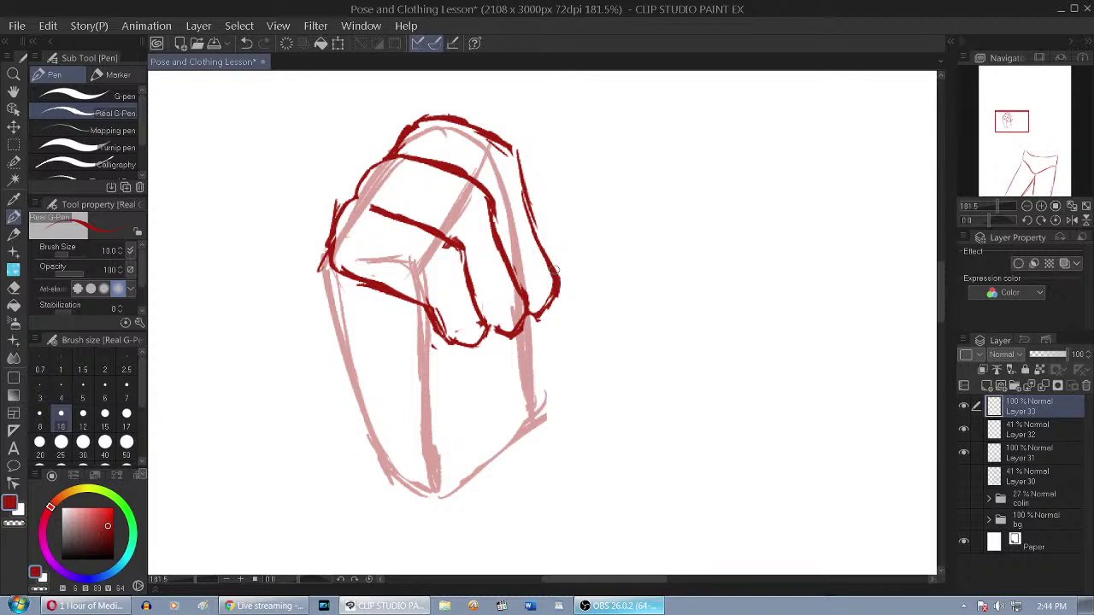
# Erase the ends of all three fingers with a size 30 eraser
pyautogui.click(14, 287)
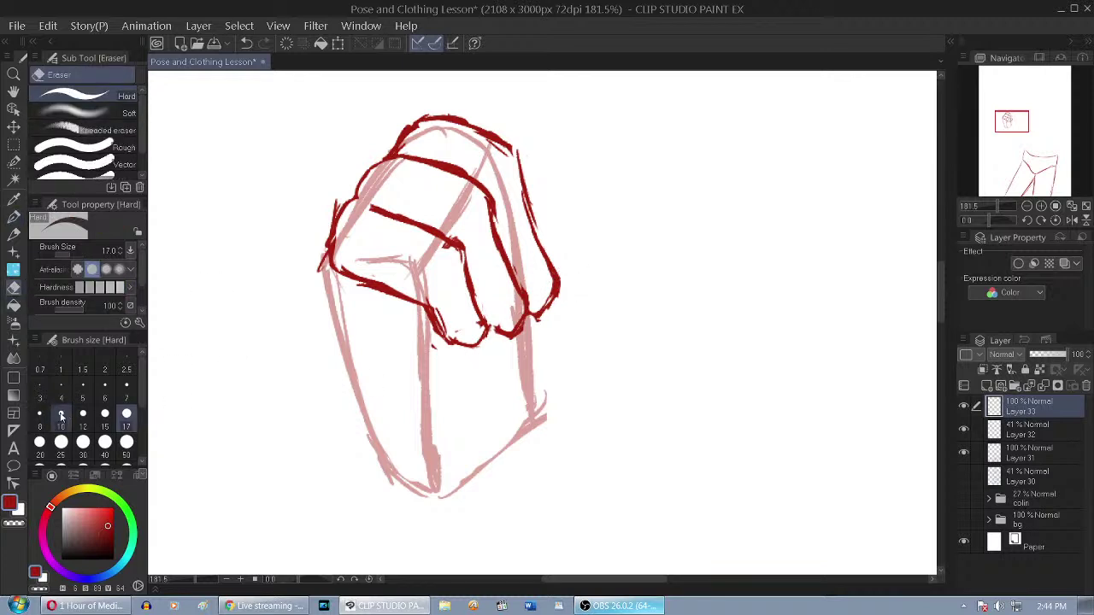
pyautogui.click(82, 442)
pyautogui.moveTo(595, 291)
pyautogui.mouseDown()
pyautogui.moveTo(560, 284)
pyautogui.moveTo(532, 355)
pyautogui.moveTo(524, 318)
pyautogui.moveTo(489, 348)
pyautogui.moveTo(486, 333)
pyautogui.moveTo(436, 342)
pyautogui.mouseUp()
# Draw squared-off ends on the three fingers and undo those strokes
pyautogui.press('p')
pyautogui.scroll(3, 437, 334)
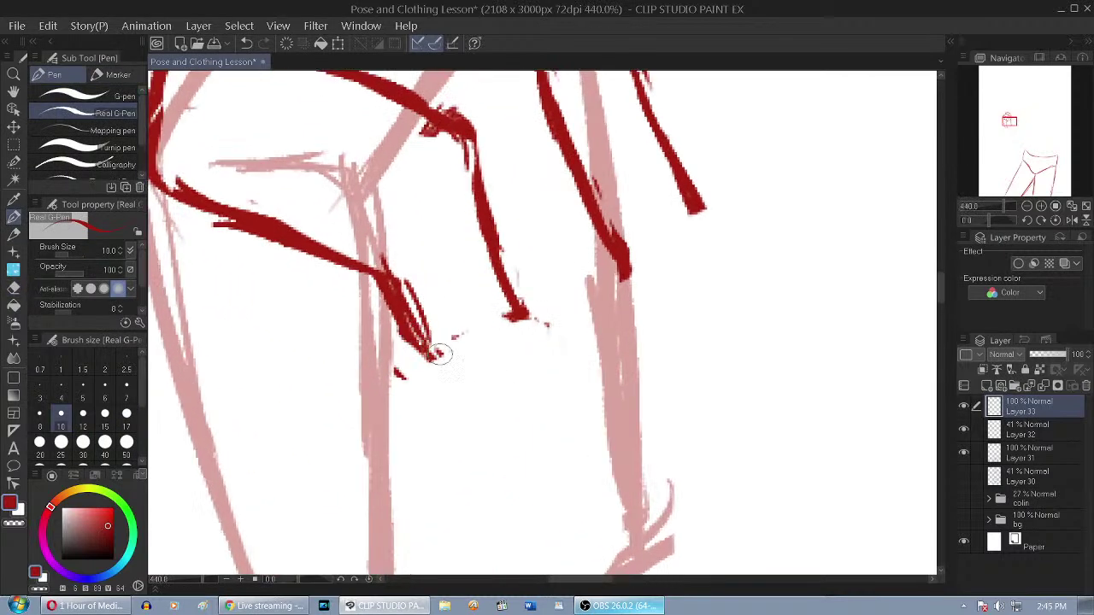
pyautogui.scroll(-2, 430, 337)
pyautogui.moveTo(412, 295)
pyautogui.mouseDown()
pyautogui.moveTo(492, 335)
pyautogui.moveTo(489, 327)
pyautogui.mouseUp()
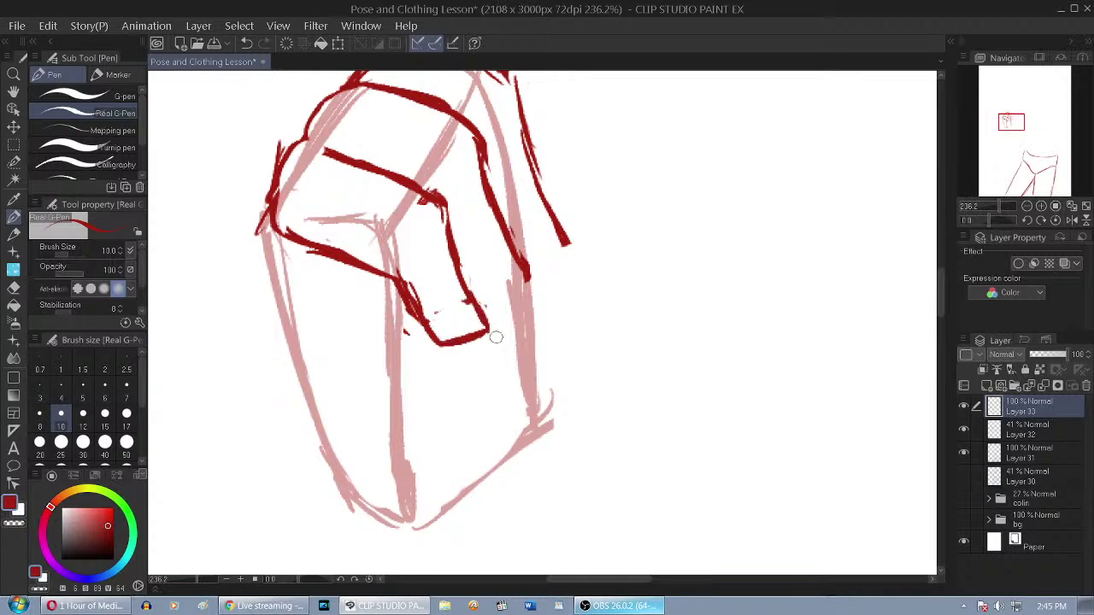
pyautogui.moveTo(526, 279)
pyautogui.mouseDown()
pyautogui.moveTo(509, 308)
pyautogui.moveTo(484, 316)
pyautogui.mouseUp()
pyautogui.moveTo(569, 254)
pyautogui.mouseDown()
pyautogui.moveTo(540, 281)
pyautogui.moveTo(567, 271)
pyautogui.mouseUp()
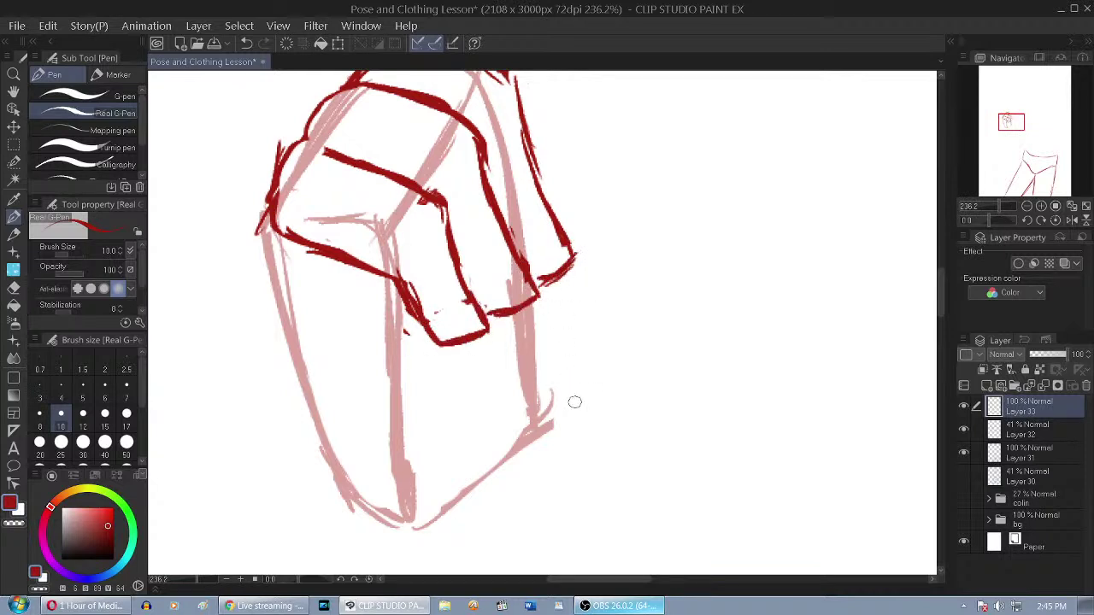
pyautogui.hotkey('ctrl', 'z')
pyautogui.hotkey('ctrl', 'z')
pyautogui.hotkey('ctrl', 'z')
pyautogui.hotkey('ctrl', 'z')
pyautogui.hotkey('ctrl', 'z')
pyautogui.hotkey('ctrl', 'z')
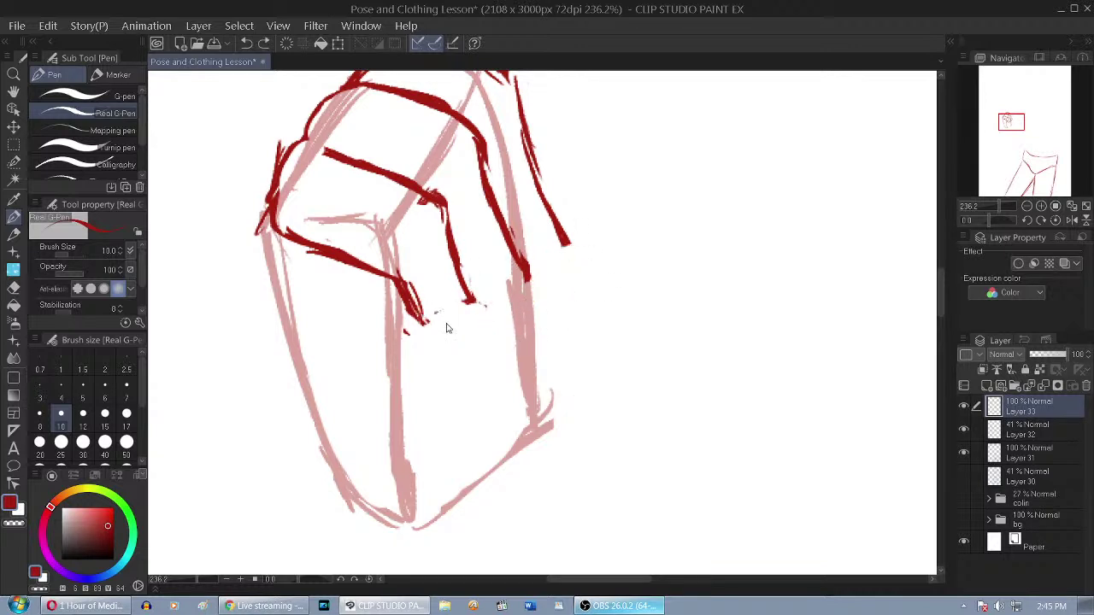
# Draw rounded, overlapping fingertips on the three curled fingers
pyautogui.moveTo(427, 325)
pyautogui.mouseDown()
pyautogui.moveTo(469, 339)
pyautogui.moveTo(481, 325)
pyautogui.mouseUp()
pyautogui.moveTo(472, 313)
pyautogui.mouseDown()
pyautogui.moveTo(420, 265)
pyautogui.moveTo(430, 312)
pyautogui.moveTo(465, 325)
pyautogui.mouseUp()
pyautogui.hotkey('ctrl', 'z')
pyautogui.moveTo(466, 278)
pyautogui.mouseDown()
pyautogui.moveTo(495, 310)
pyautogui.moveTo(536, 313)
pyautogui.mouseUp()
pyautogui.moveTo(520, 267)
pyautogui.mouseDown()
pyautogui.moveTo(533, 301)
pyautogui.moveTo(500, 299)
pyautogui.mouseUp()
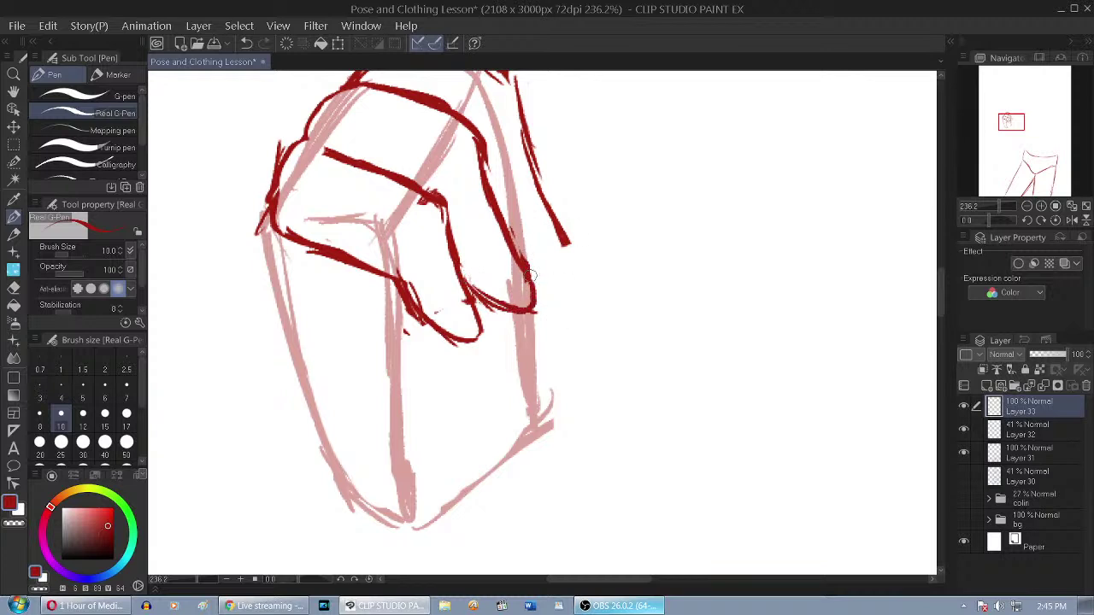
pyautogui.moveTo(563, 242)
pyautogui.mouseDown()
pyautogui.moveTo(569, 272)
pyautogui.moveTo(538, 280)
pyautogui.mouseUp()
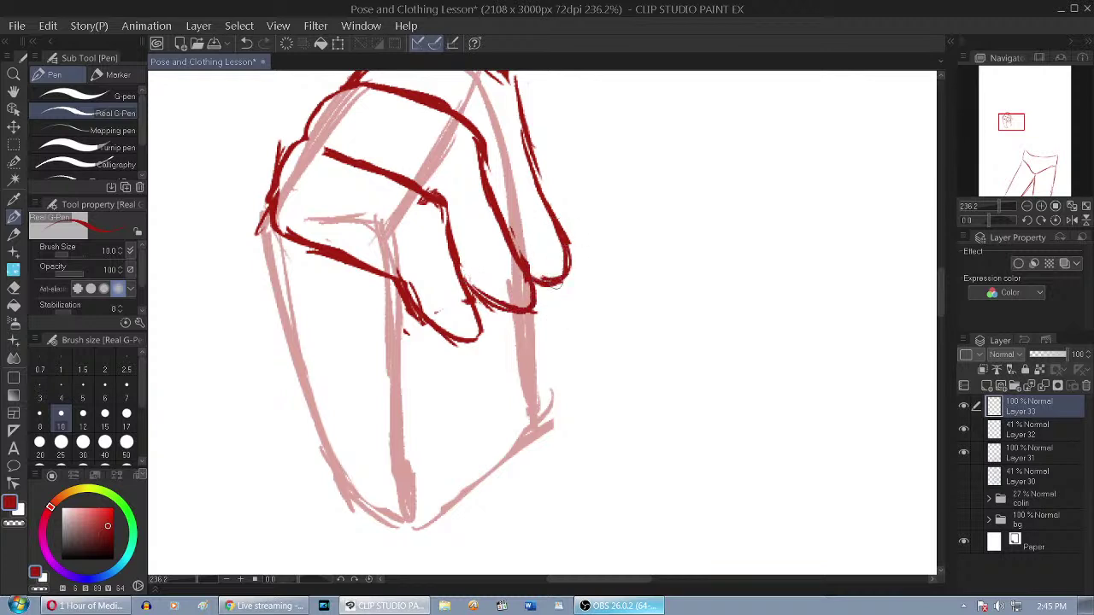
# Erase the curved line over the top knuckle and redraw it as a straighter edge meeting the outer finger
pyautogui.press('e')
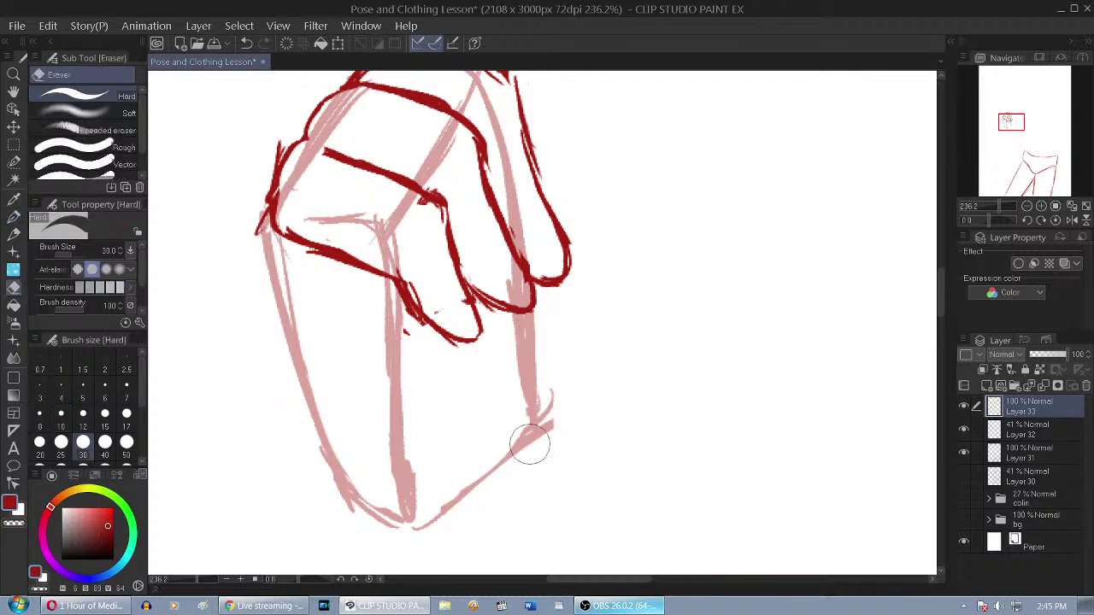
pyautogui.scroll(-2, 517, 416)
pyautogui.scroll(-2, 517, 417)
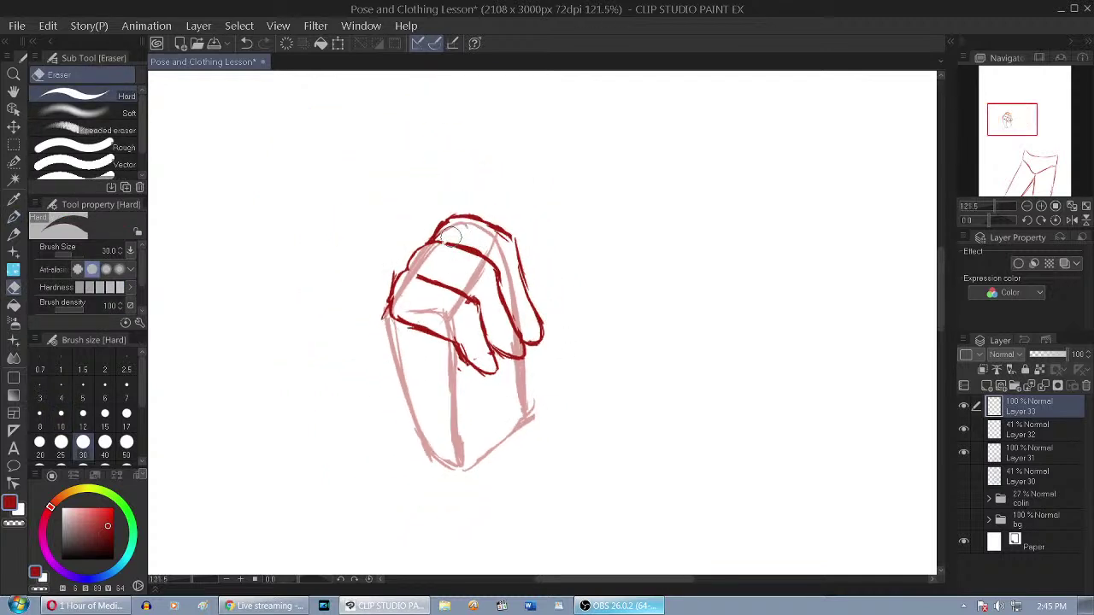
pyautogui.scroll(1, 485, 248)
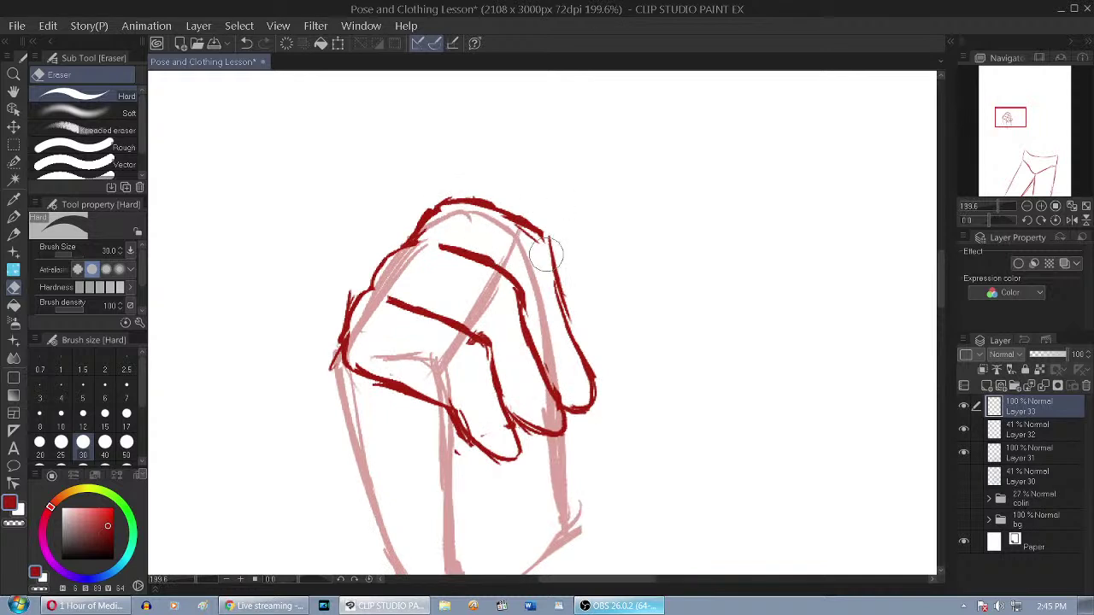
pyautogui.moveTo(539, 224)
pyautogui.mouseDown()
pyautogui.moveTo(463, 211)
pyautogui.moveTo(495, 211)
pyautogui.moveTo(452, 207)
pyautogui.moveTo(455, 195)
pyautogui.moveTo(437, 205)
pyautogui.moveTo(517, 225)
pyautogui.moveTo(549, 249)
pyautogui.moveTo(501, 250)
pyautogui.moveTo(515, 241)
pyautogui.moveTo(454, 223)
pyautogui.moveTo(428, 244)
pyautogui.mouseUp()
pyautogui.press('p')
# Erase the outer half of the lowest finger's bottom line and the stray end at the hand's outer edge
pyautogui.click(12, 287)
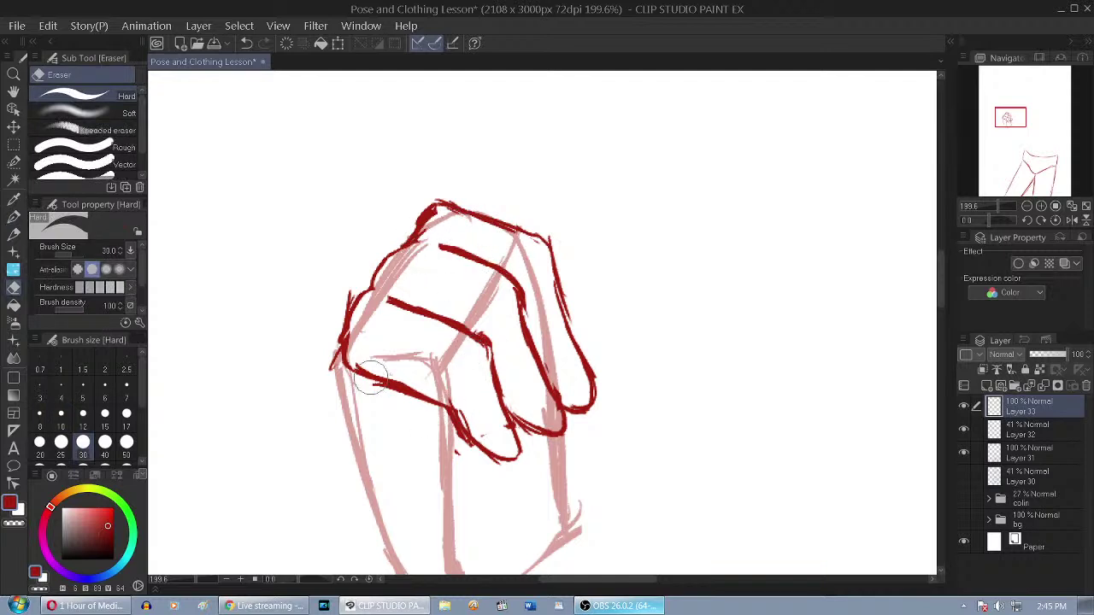
pyautogui.scroll(-3, 431, 94)
pyautogui.scroll(3, 398, 267)
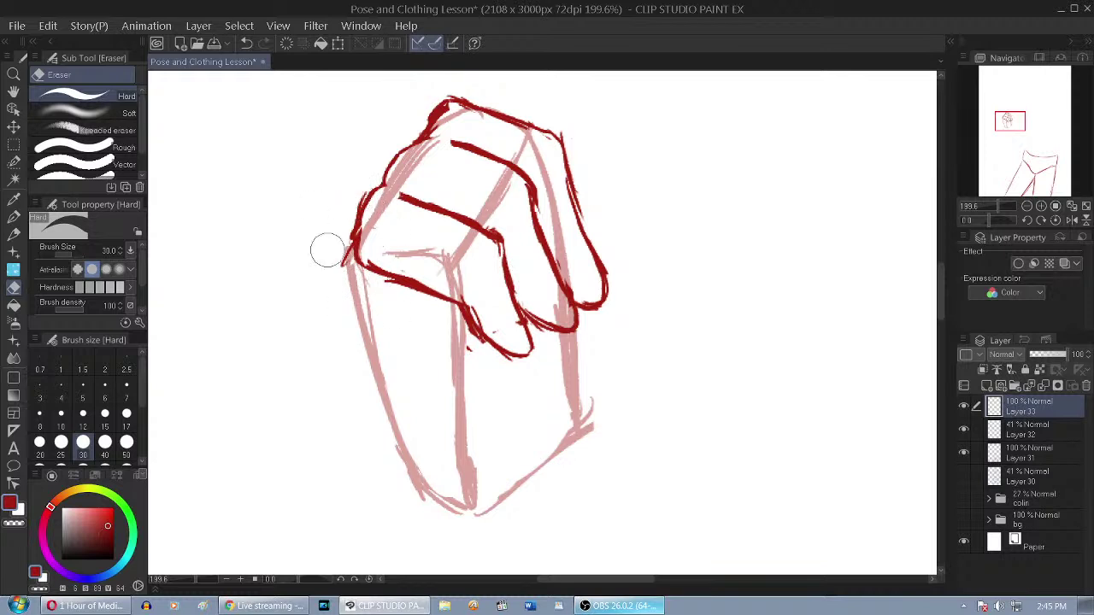
pyautogui.moveTo(383, 254)
pyautogui.mouseDown()
pyautogui.moveTo(364, 266)
pyautogui.moveTo(410, 274)
pyautogui.mouseUp()
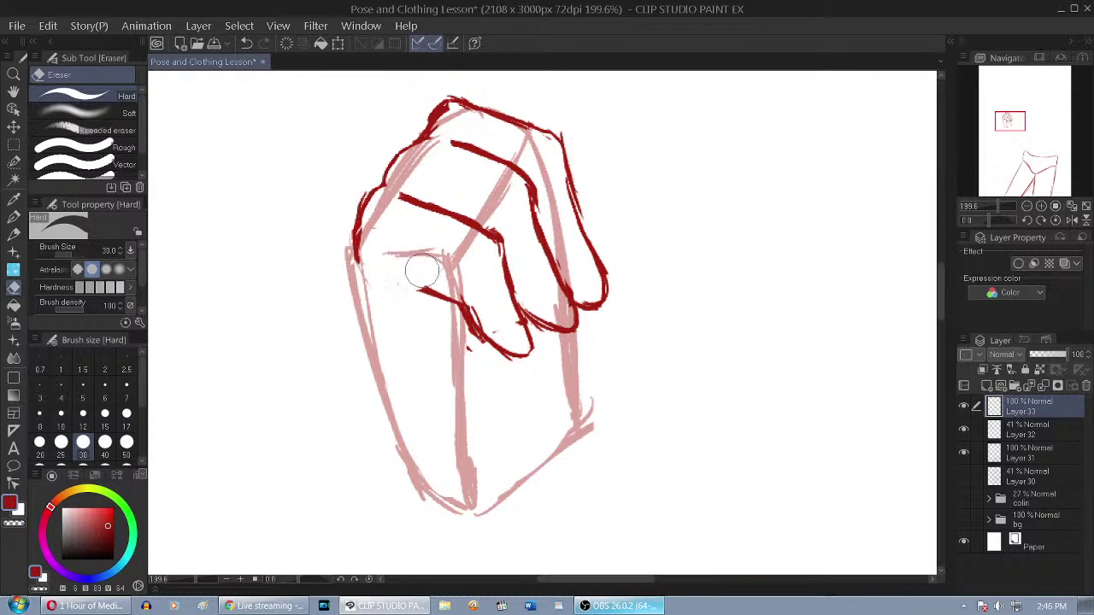
pyautogui.scroll(-1, 385, 220)
pyautogui.scroll(-1, 385, 221)
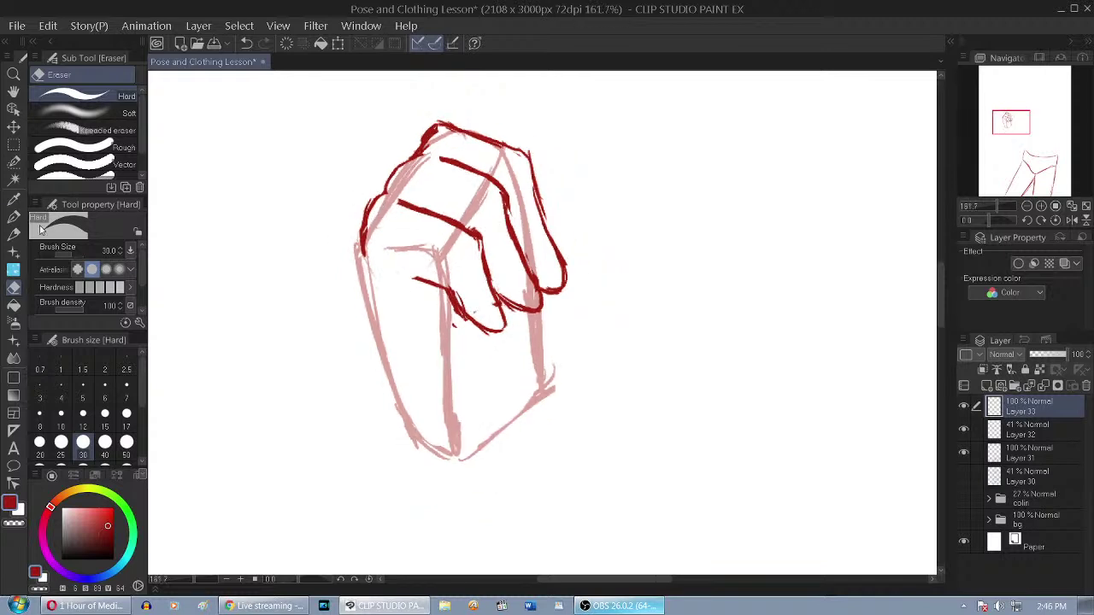
# Draw the palm's long outer edge down toward the wrist and a curved palm line below the lowest finger with Real G-Pen
pyautogui.press('p')
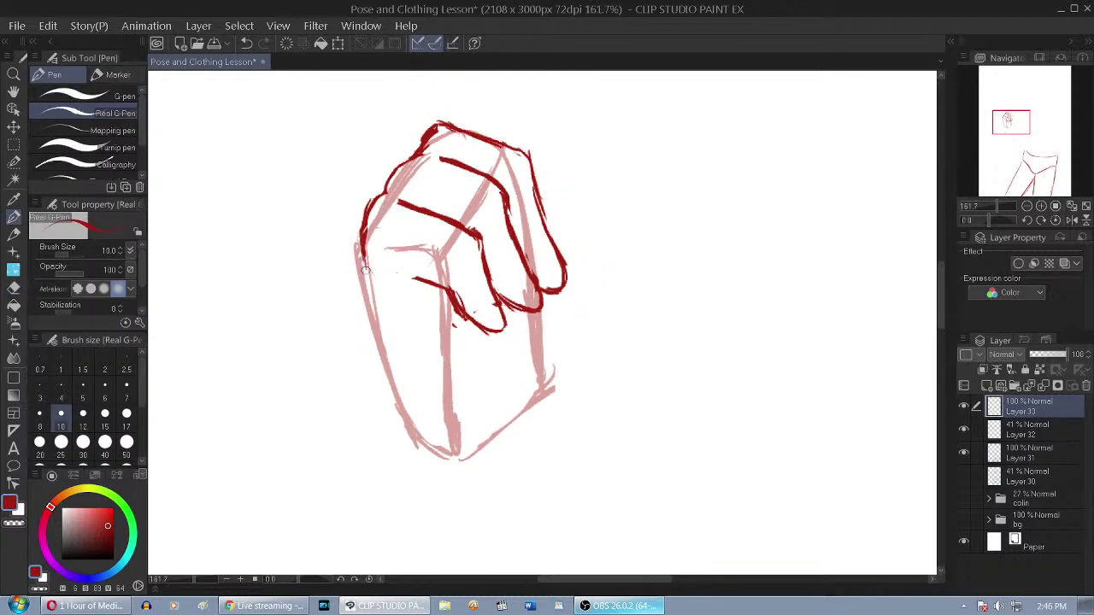
pyautogui.moveTo(362, 261); pyautogui.dragTo(376, 325)
pyautogui.moveTo(369, 281); pyautogui.dragTo(392, 366)
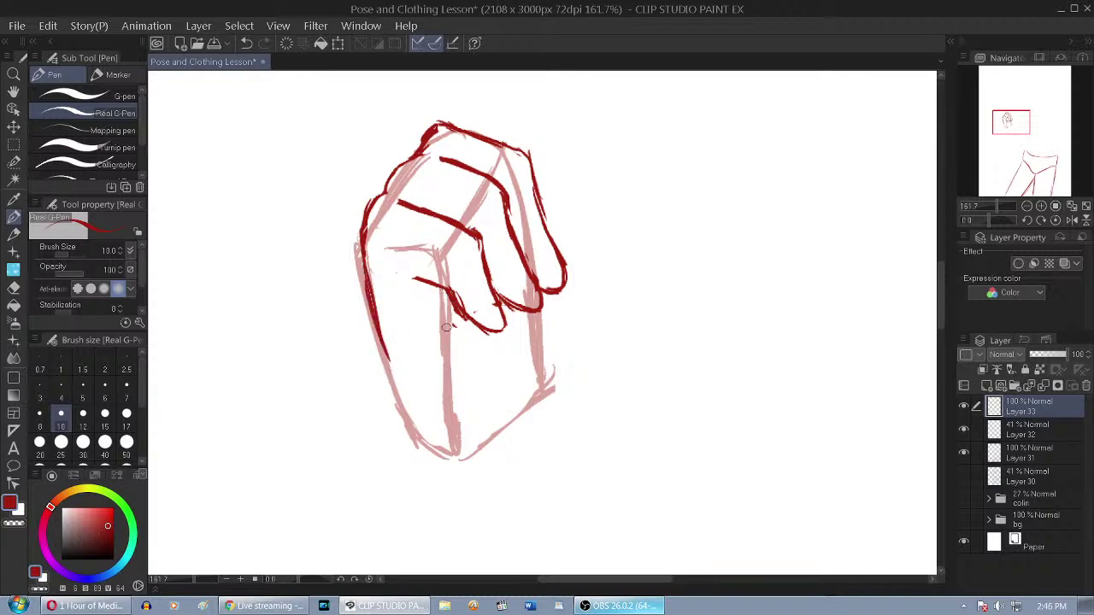
pyautogui.moveTo(451, 291)
pyautogui.mouseDown()
pyautogui.moveTo(453, 327)
pyautogui.moveTo(488, 371)
pyautogui.moveTo(489, 409)
pyautogui.mouseUp()
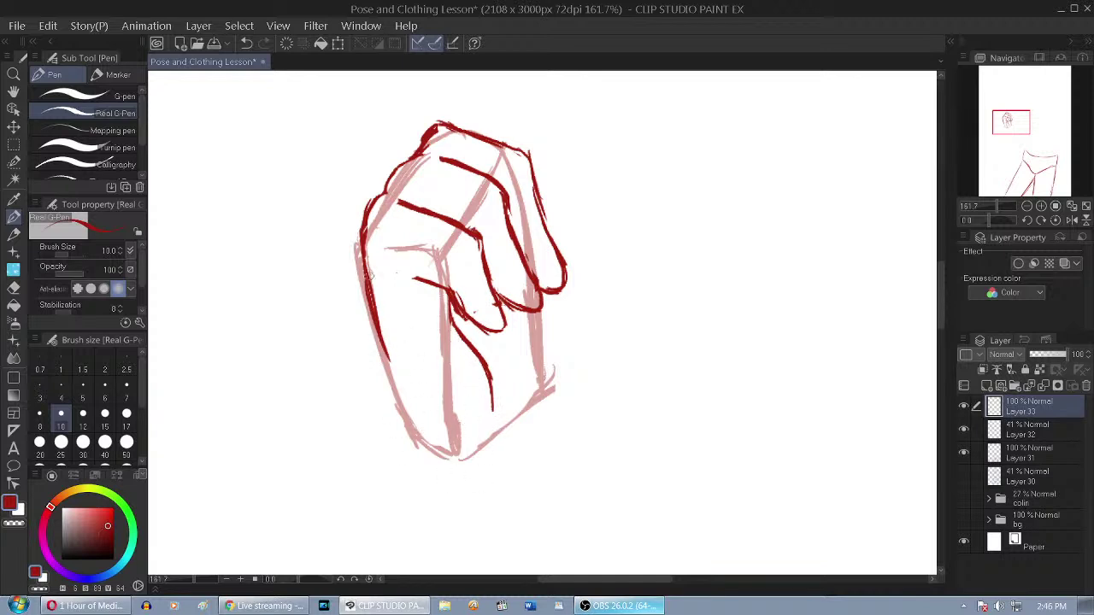
pyautogui.moveTo(372, 212)
pyautogui.mouseDown()
pyautogui.moveTo(366, 290)
pyautogui.moveTo(389, 380)
pyautogui.moveTo(419, 429)
pyautogui.mouseUp()
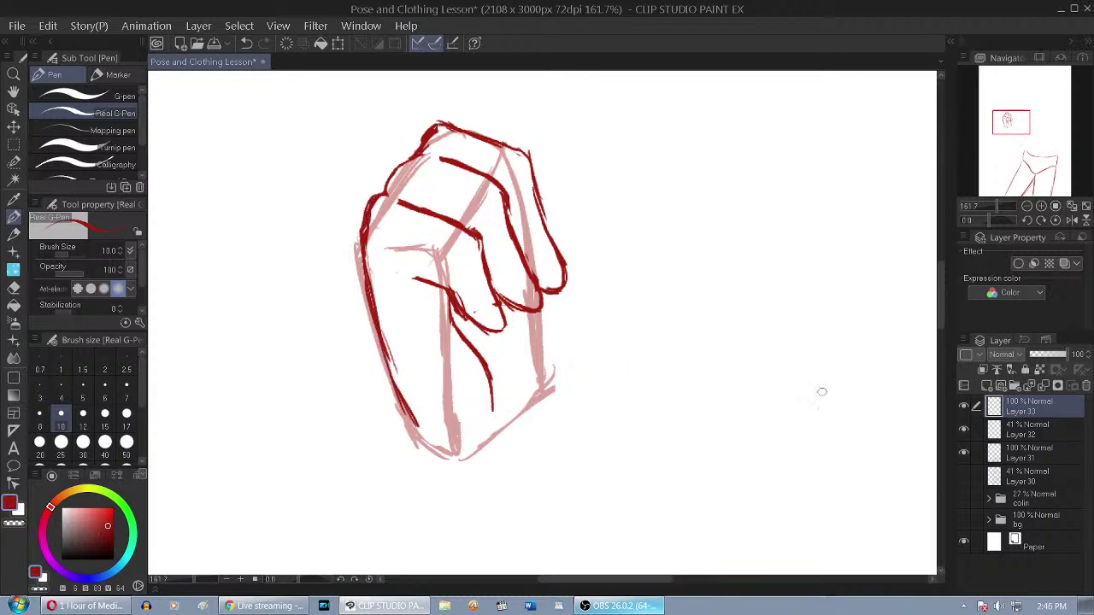
# Check the hand without the Layer 32 construction block, restore that layer, and show the colin reference folder
pyautogui.click(965, 430)
pyautogui.scroll(-4, 460, 234)
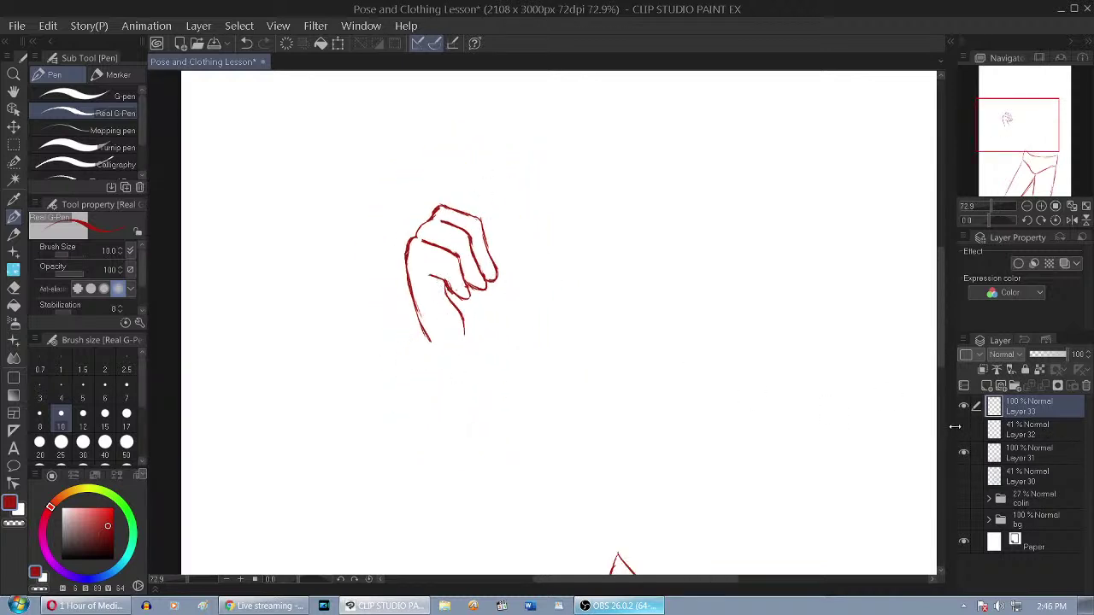
pyautogui.click(964, 430)
pyautogui.click(967, 480)
pyautogui.click(967, 479)
pyautogui.click(966, 499)
pyautogui.scroll(4, 463, 130)
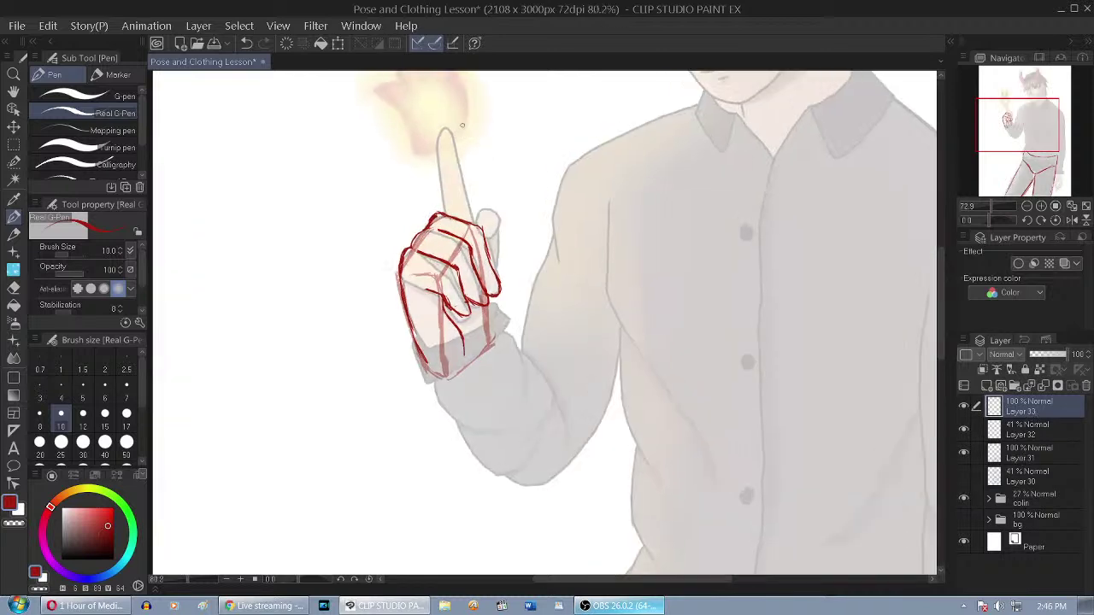
# On a new layer, sketch a small oval at the index finger's base and a curved gesture line for the raised finger
pyautogui.click(988, 387)
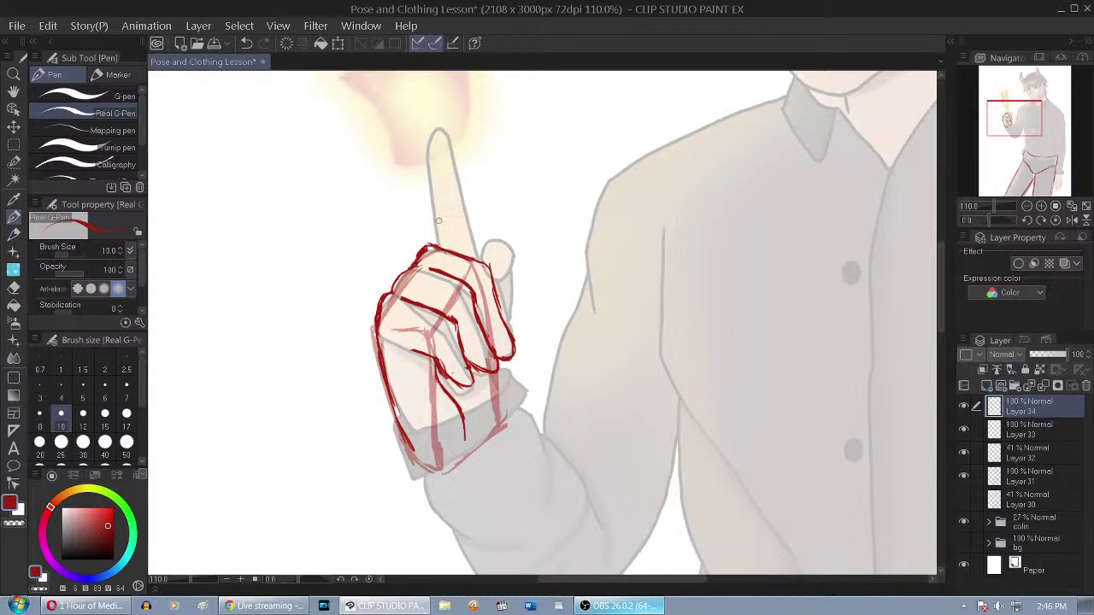
pyautogui.moveTo(447, 243)
pyautogui.mouseDown()
pyautogui.moveTo(440, 249)
pyautogui.moveTo(439, 234)
pyautogui.mouseUp()
pyautogui.moveTo(438, 119); pyautogui.dragTo(454, 231)
pyautogui.moveTo(438, 120); pyautogui.dragTo(454, 231)
pyautogui.moveTo(436, 105); pyautogui.dragTo(449, 169)
pyautogui.moveTo(425, 100); pyautogui.dragTo(453, 228)
pyautogui.moveTo(451, 169); pyautogui.dragTo(447, 235)
pyautogui.moveTo(455, 195); pyautogui.dragTo(450, 250)
pyautogui.moveTo(433, 112); pyautogui.dragTo(441, 148)
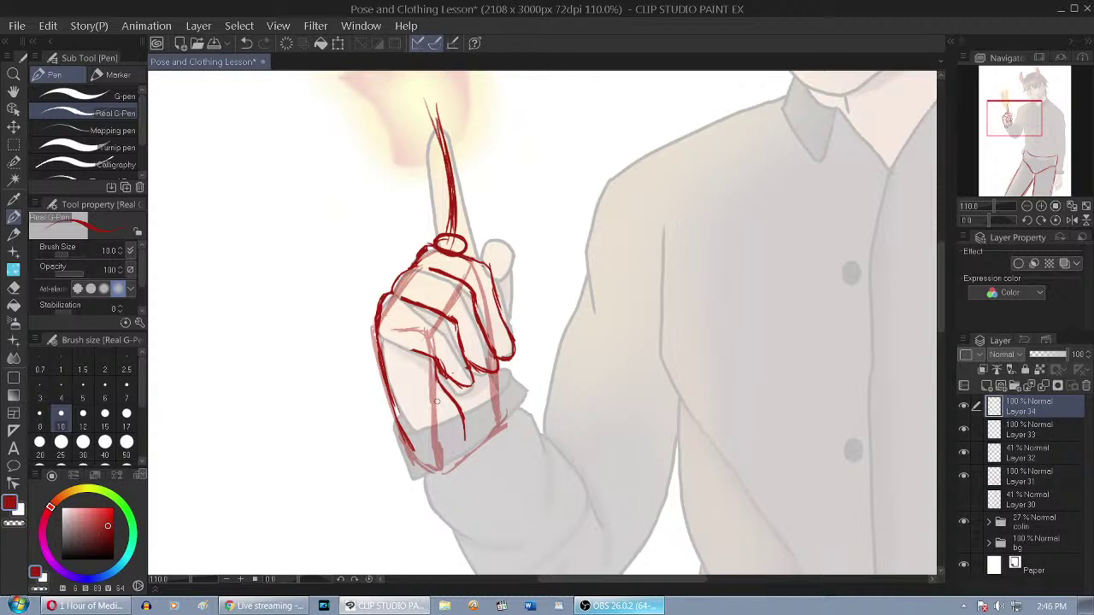
# Sketch the thumb's direction line and oval guides over the curled fingertips, and give the gesture layer a blue layer color
pyautogui.moveTo(491, 347); pyautogui.dragTo(425, 427)
pyautogui.moveTo(498, 334)
pyautogui.mouseDown()
pyautogui.moveTo(509, 341)
pyautogui.moveTo(495, 364)
pyautogui.mouseUp()
pyautogui.hotkey('ctrl', 'z')
pyautogui.click(1063, 265)
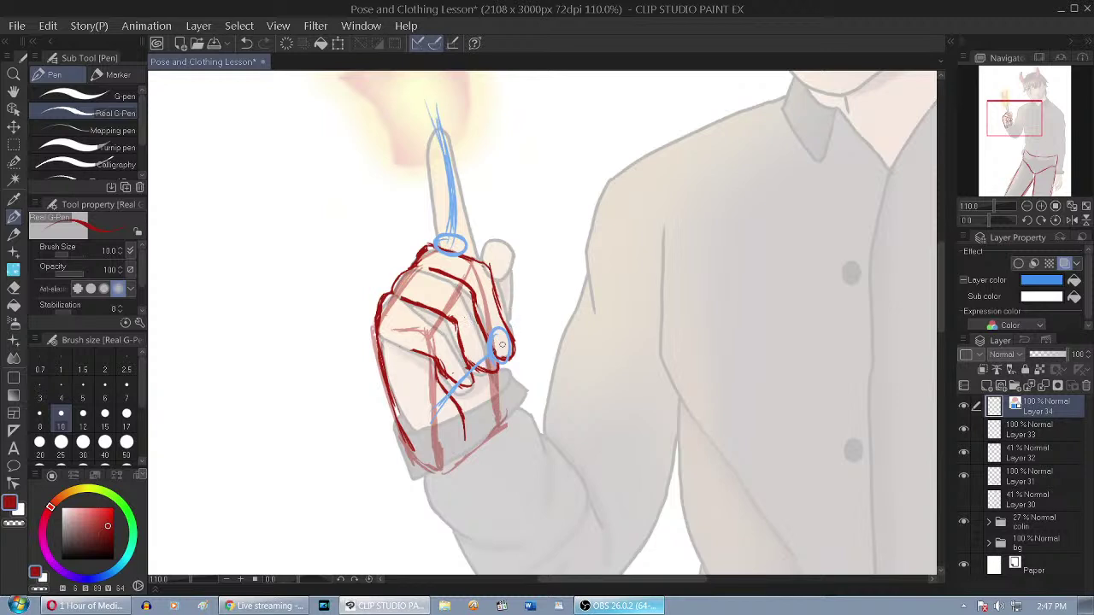
pyautogui.moveTo(494, 351)
pyautogui.mouseDown()
pyautogui.moveTo(520, 317)
pyautogui.moveTo(493, 326)
pyautogui.moveTo(514, 313)
pyautogui.mouseUp()
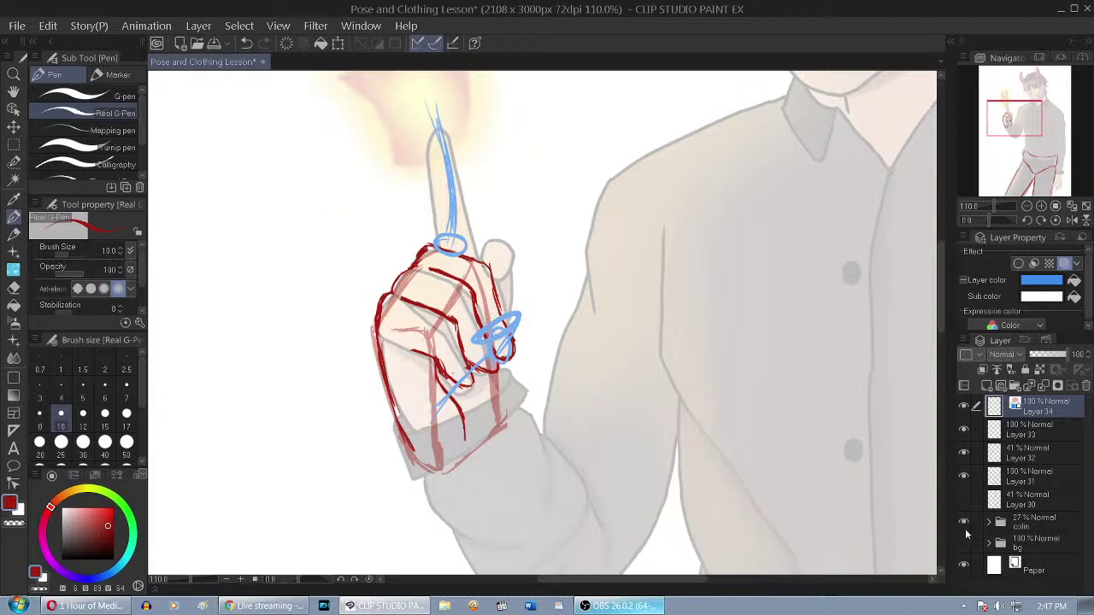
# Hide the colin reference folder, lower the gesture layer's opacity to 26%, and add a new layer above it
pyautogui.click(964, 521)
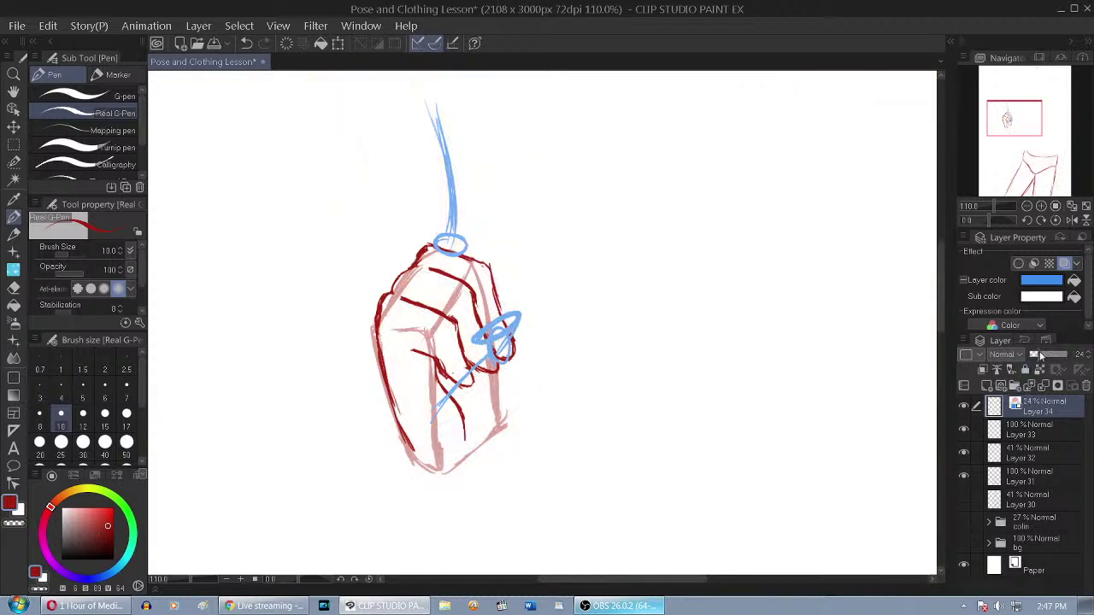
pyautogui.click(1039, 357)
pyautogui.click(987, 385)
# Draw the raised index finger's outline around the blue gesture line, with a rounded tip and both sides meeting the knuckle
pyautogui.scroll(-6, 498, 427)
pyautogui.scroll(11, 435, 272)
pyautogui.moveTo(453, 232)
pyautogui.mouseDown()
pyautogui.moveTo(463, 363)
pyautogui.moveTo(453, 425)
pyautogui.moveTo(451, 226)
pyautogui.moveTo(461, 208)
pyautogui.moveTo(481, 230)
pyautogui.moveTo(452, 208)
pyautogui.mouseUp()
pyautogui.hotkey('ctrl', 'z')
pyautogui.hotkey('ctrl', 'z')
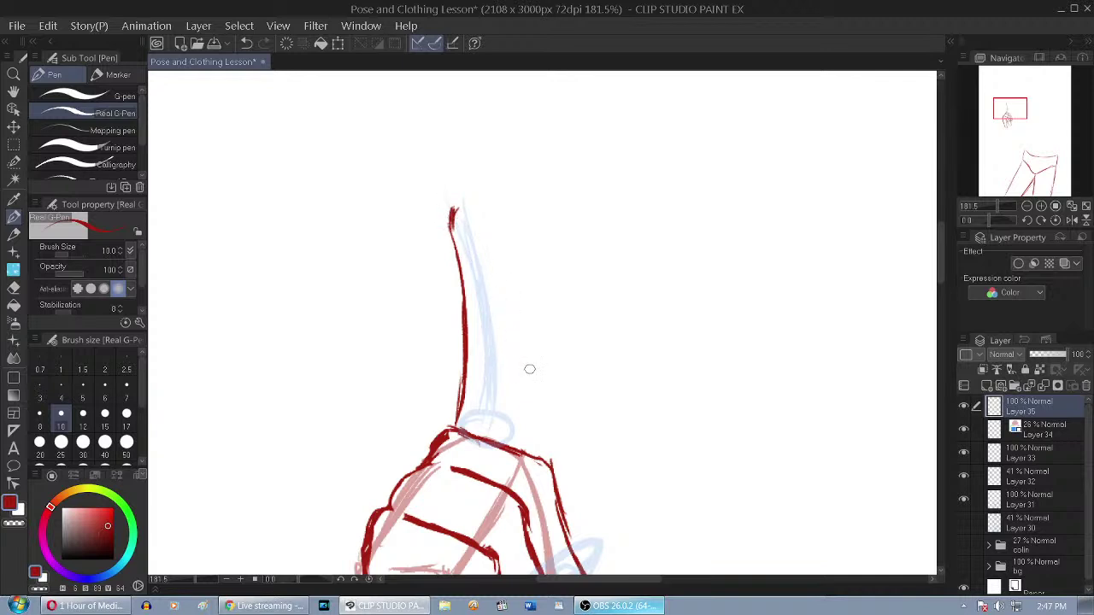
pyautogui.moveTo(453, 231)
pyautogui.mouseDown()
pyautogui.moveTo(449, 214)
pyautogui.moveTo(513, 348)
pyautogui.moveTo(519, 446)
pyautogui.mouseUp()
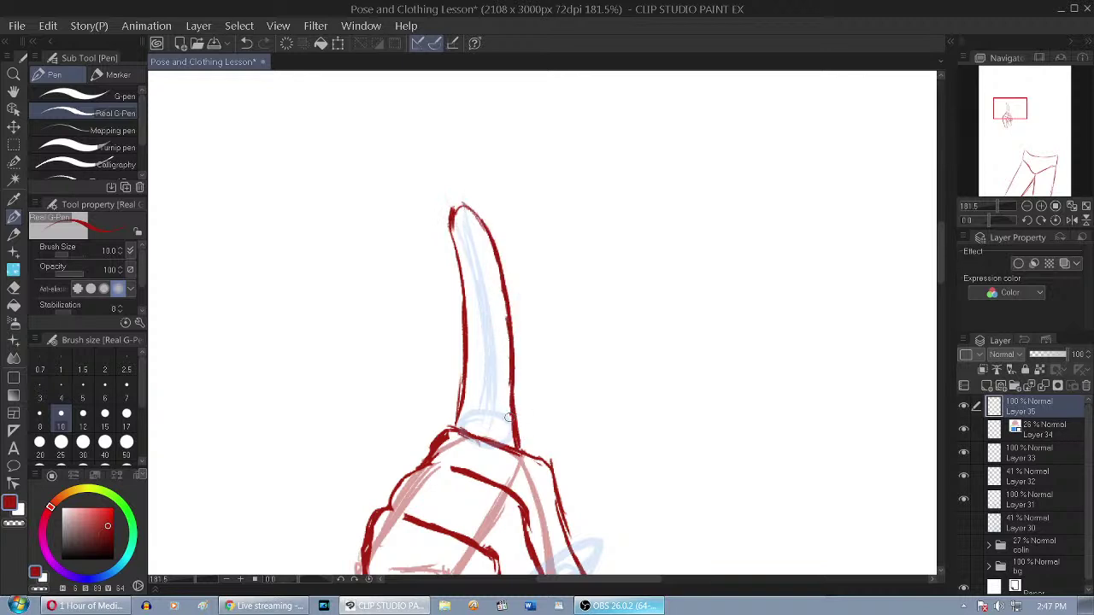
pyautogui.scroll(-4, 496, 129)
pyautogui.scroll(4, 513, 167)
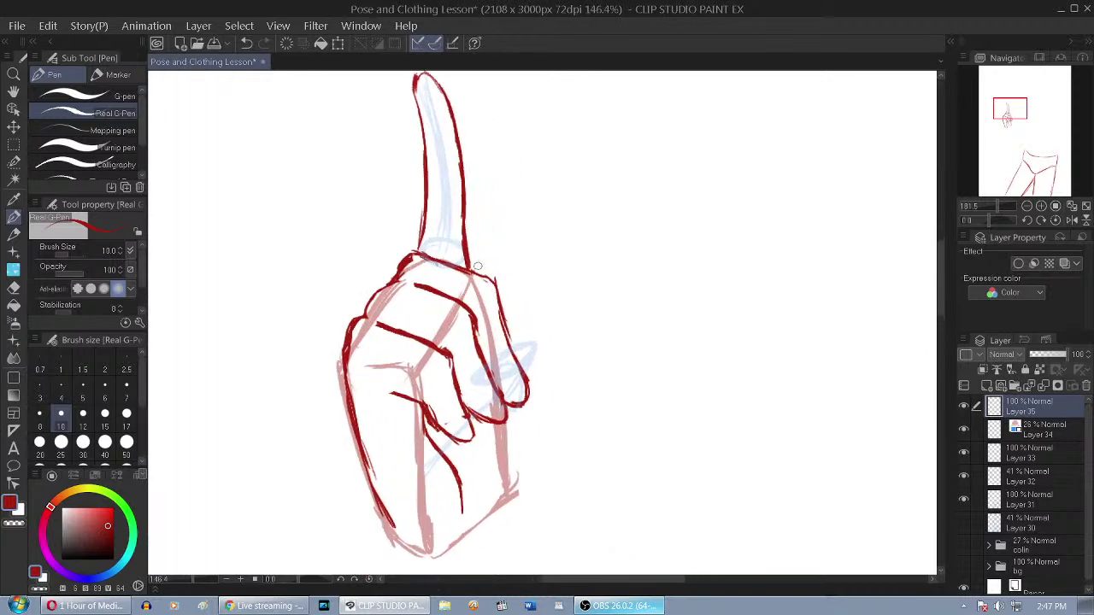
pyautogui.scroll(-2, 473, 245)
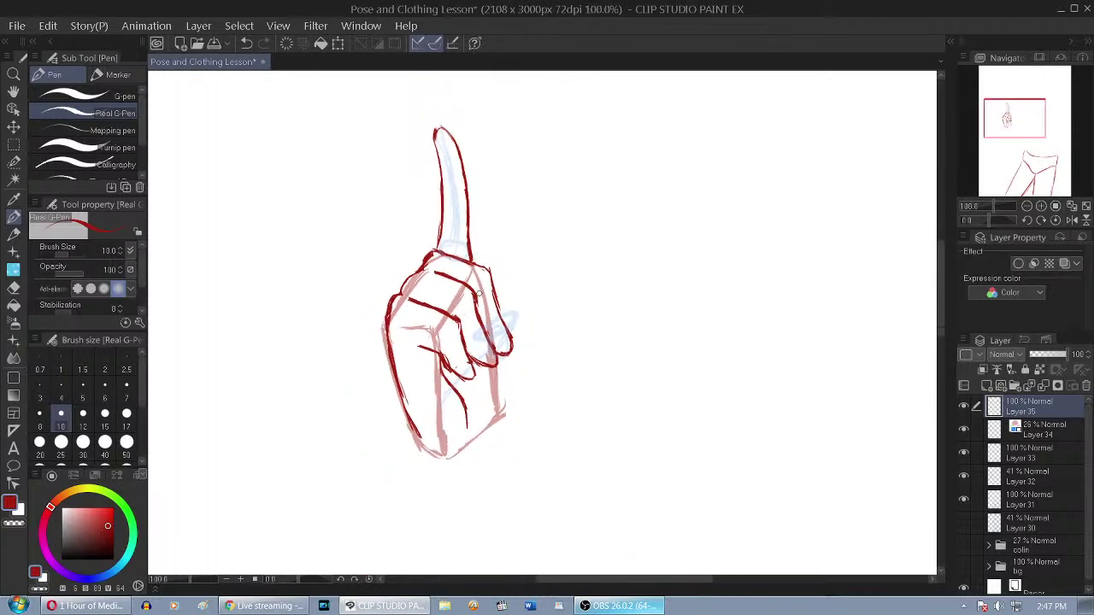
pyautogui.scroll(4, 472, 276)
pyautogui.moveTo(507, 300)
pyautogui.mouseDown()
pyautogui.moveTo(479, 322)
pyautogui.moveTo(479, 348)
pyautogui.moveTo(487, 343)
pyautogui.mouseUp()
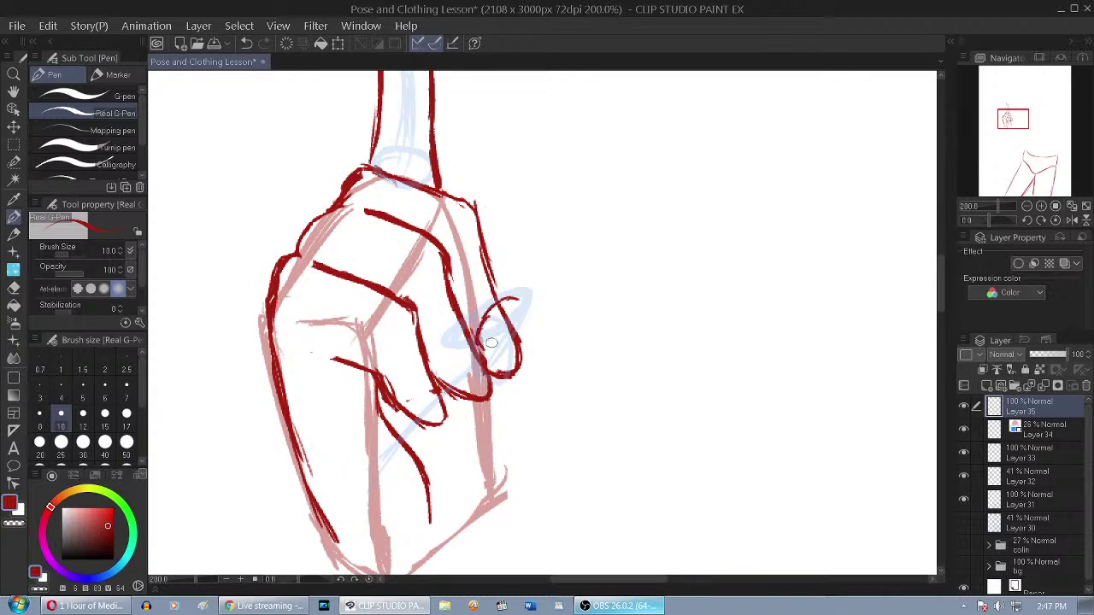
pyautogui.hotkey('ctrl', 'z')
pyautogui.hotkey('ctrl', 'z')
pyautogui.hotkey('ctrl', 'z')
pyautogui.hotkey('ctrl', 'z')
pyautogui.hotkey('ctrl', 'z')
# Draw the thumb tip as a circle overlapping the outer curled fingertip
pyautogui.moveTo(507, 298)
pyautogui.mouseDown()
pyautogui.moveTo(475, 326)
pyautogui.moveTo(471, 351)
pyautogui.moveTo(522, 373)
pyautogui.mouseUp()
pyautogui.moveTo(489, 305)
pyautogui.mouseDown()
pyautogui.moveTo(525, 301)
pyautogui.moveTo(557, 342)
pyautogui.moveTo(518, 376)
pyautogui.moveTo(475, 335)
pyautogui.moveTo(496, 301)
pyautogui.moveTo(514, 319)
pyautogui.moveTo(501, 342)
pyautogui.mouseUp()
pyautogui.click(14, 287)
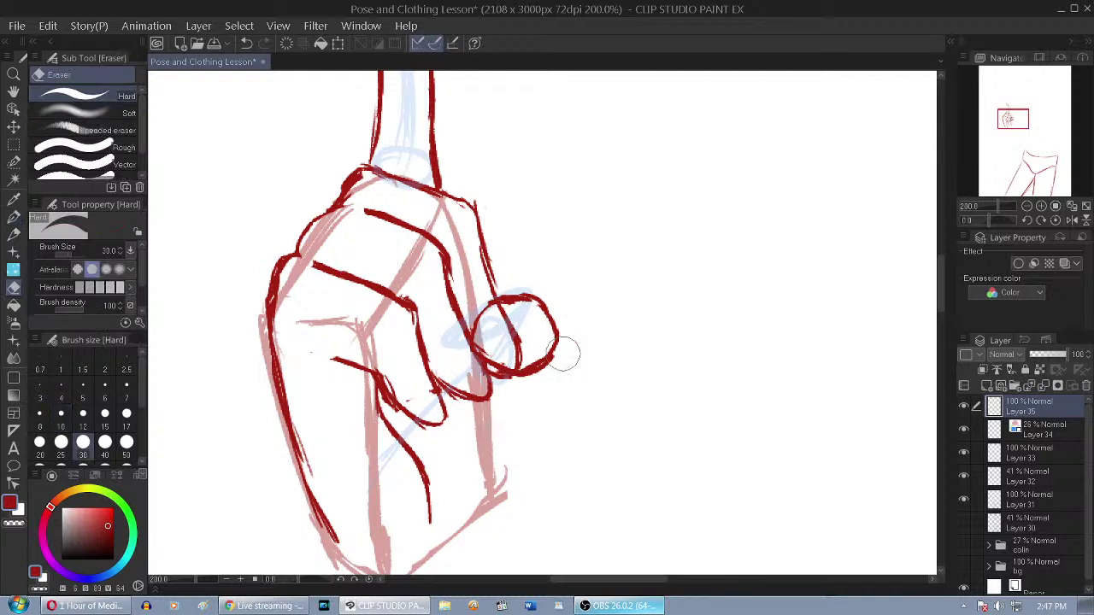
# Draw the thumb's outer side tapering down from the circle and a rounded base curving toward the wrist
pyautogui.click(14, 216)
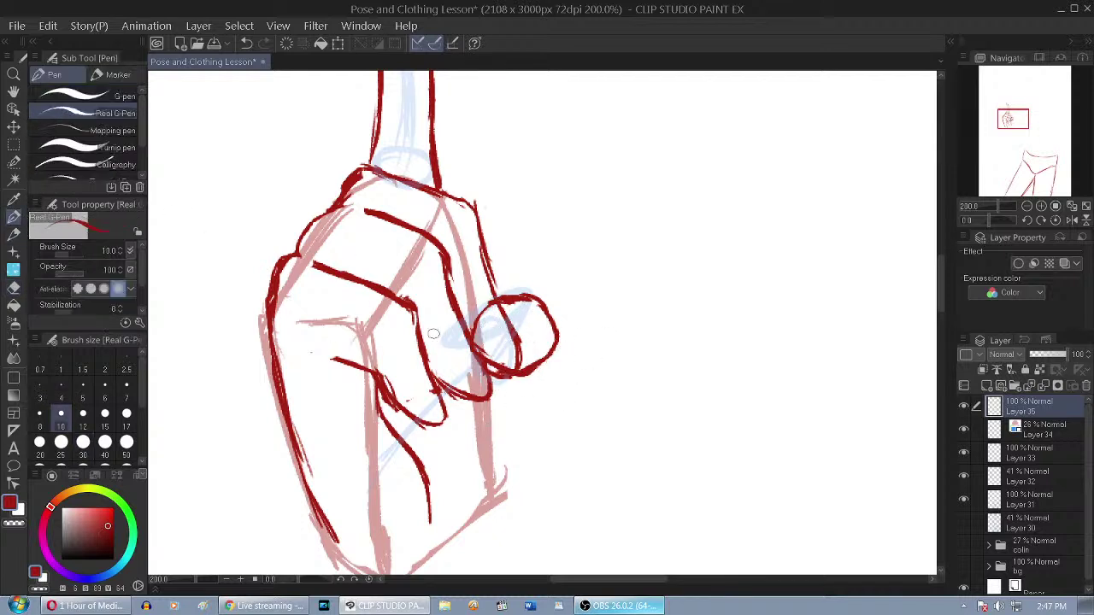
pyautogui.moveTo(556, 346)
pyautogui.mouseDown()
pyautogui.moveTo(540, 404)
pyautogui.moveTo(510, 445)
pyautogui.mouseUp()
pyautogui.moveTo(538, 387); pyautogui.dragTo(511, 428)
pyautogui.moveTo(552, 364); pyautogui.dragTo(511, 455)
pyautogui.hotkey('ctrl', 'z')
pyautogui.moveTo(489, 393); pyautogui.dragTo(507, 468)
pyautogui.moveTo(510, 429)
pyautogui.mouseDown()
pyautogui.moveTo(496, 484)
pyautogui.moveTo(469, 512)
pyautogui.moveTo(482, 502)
pyautogui.mouseUp()
pyautogui.moveTo(517, 439)
pyautogui.mouseDown()
pyautogui.moveTo(508, 482)
pyautogui.moveTo(466, 509)
pyautogui.mouseUp()
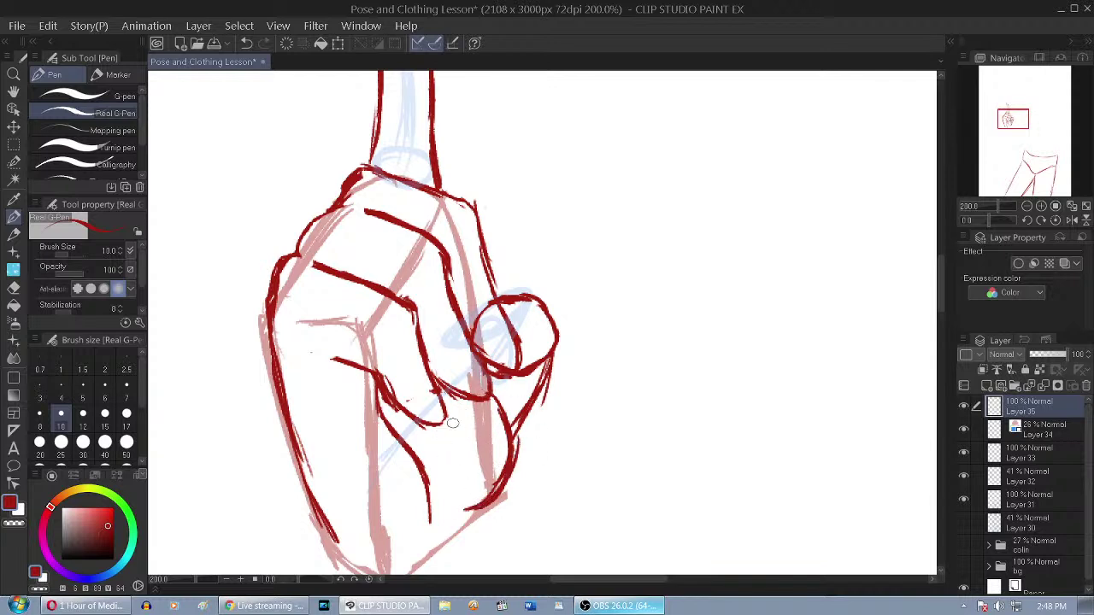
pyautogui.moveTo(462, 400); pyautogui.dragTo(417, 453)
pyautogui.moveTo(431, 442)
pyautogui.mouseDown()
pyautogui.moveTo(474, 401)
pyautogui.moveTo(442, 492)
pyautogui.mouseUp()
pyautogui.moveTo(469, 414); pyautogui.dragTo(452, 461)
pyautogui.hotkey('ctrl', 'z')
pyautogui.hotkey('ctrl', 'z')
pyautogui.hotkey('ctrl', 'z')
pyautogui.hotkey('ctrl', 'z')
pyautogui.hotkey('ctrl', 'z')
# Delete the blue gesture layer, Layer 34, and ready the eraser on Layer 35
pyautogui.click(1028, 434)
pyautogui.click(1085, 385)
pyautogui.click(1050, 411)
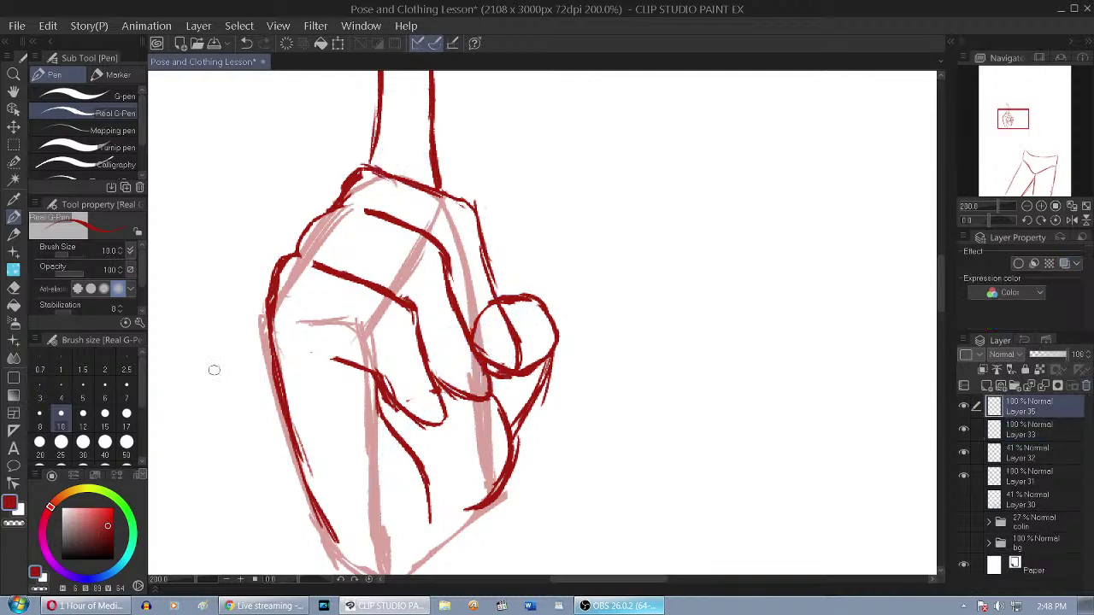
pyautogui.click(14, 288)
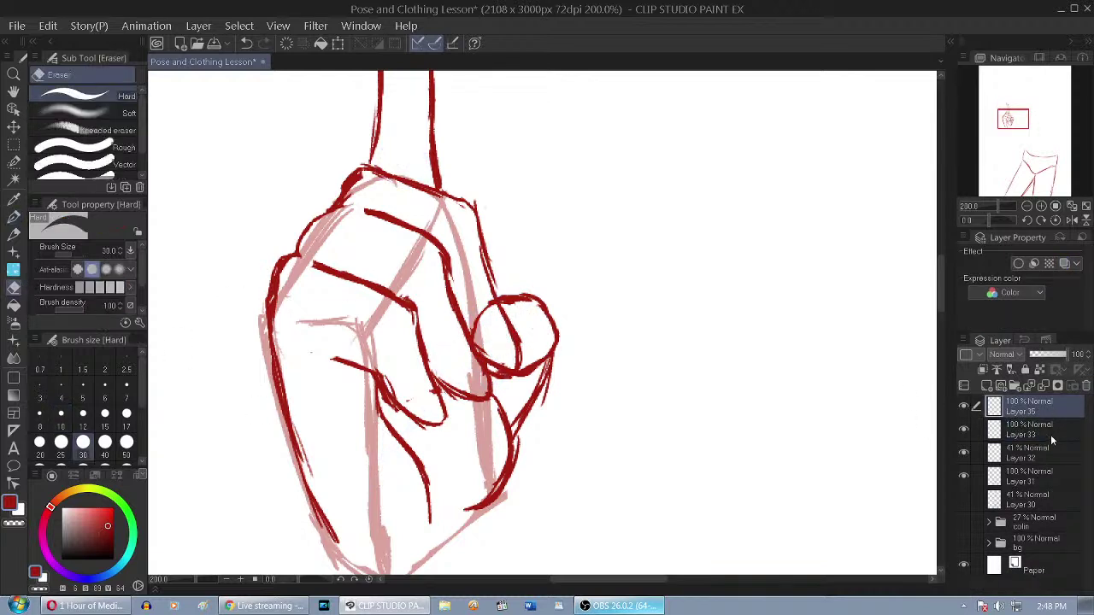
pyautogui.click(1052, 436)
pyautogui.click(1050, 354)
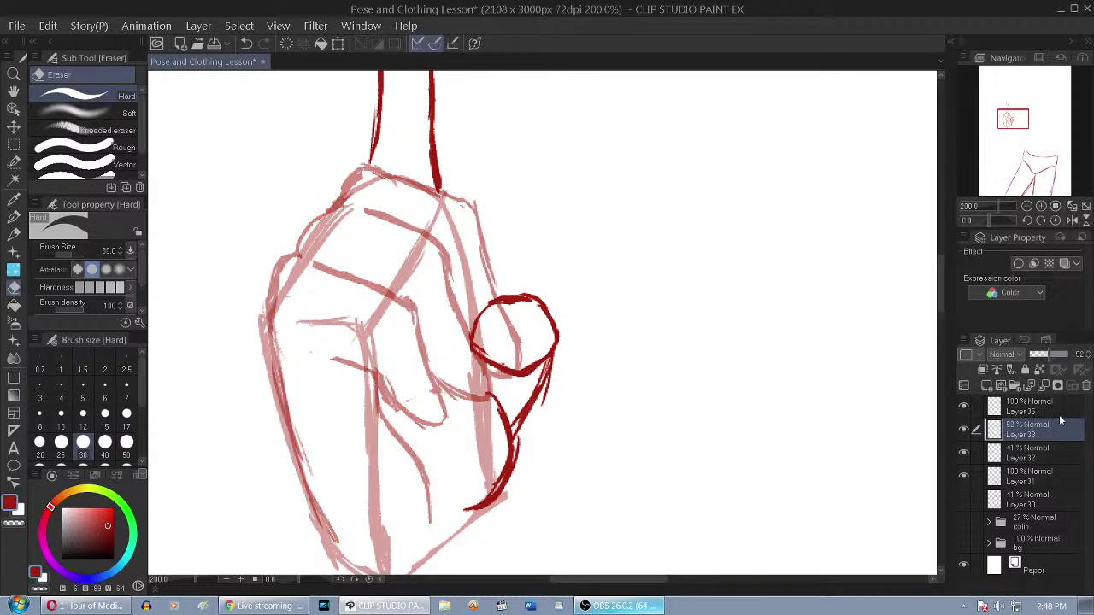
pyautogui.hotkey('ctrl', 'z')
# Hide the Layer 32 construction block, erase the thumb's rounded base on Layer 35, and redraw it as a straighter edge toward the wrist
pyautogui.click(964, 452)
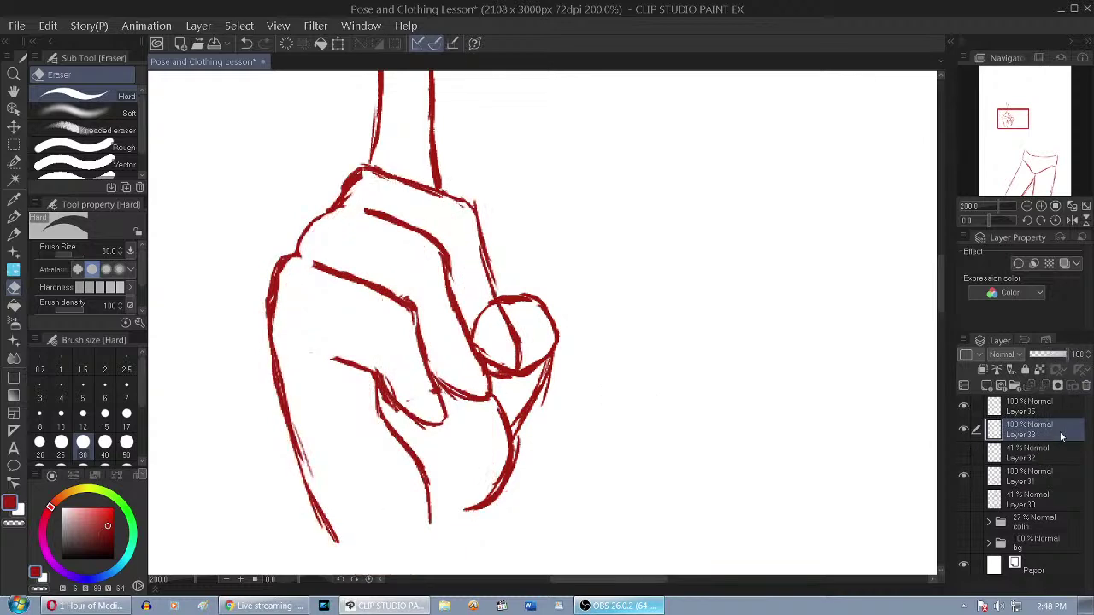
pyautogui.click(1052, 407)
pyautogui.scroll(-4, 509, 370)
pyautogui.moveTo(508, 370)
pyautogui.mouseDown()
pyautogui.moveTo(504, 419)
pyautogui.moveTo(486, 437)
pyautogui.mouseUp()
pyautogui.click(14, 217)
pyautogui.moveTo(519, 376); pyautogui.dragTo(504, 441)
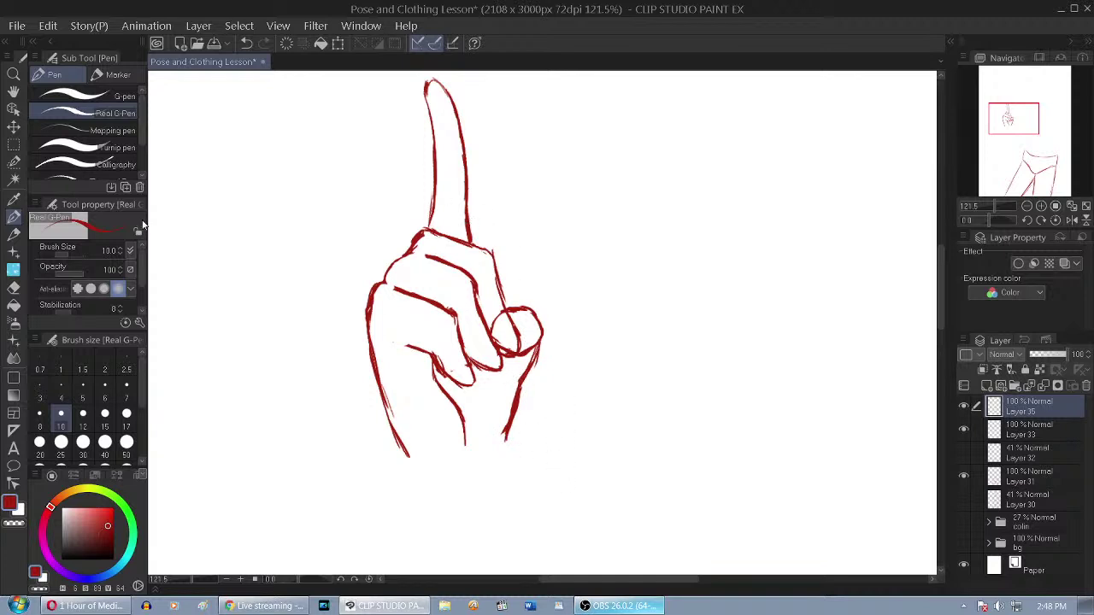
# Select the raised index finger with a rectangle, rotate it slightly counterclockwise, apply the transformation, and deselect
pyautogui.press('m')
pyautogui.scroll(-3, 470, 368)
pyautogui.moveTo(426, 154); pyautogui.dragTo(501, 273)
pyautogui.hotkey('ctrl', 't')
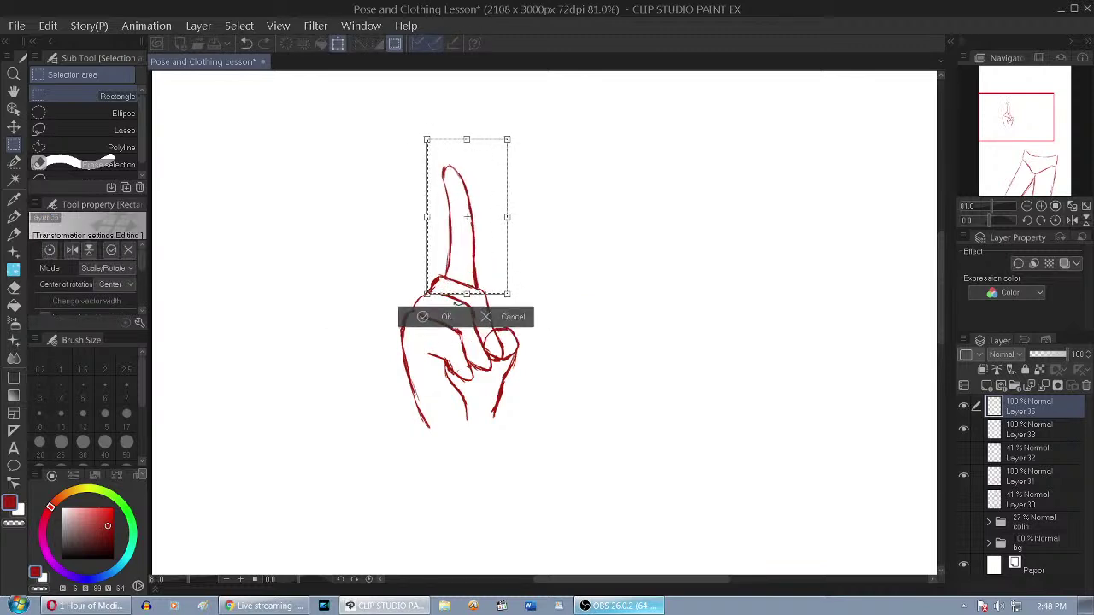
pyautogui.moveTo(544, 211); pyautogui.dragTo(533, 202)
pyautogui.moveTo(517, 277); pyautogui.dragTo(488, 259)
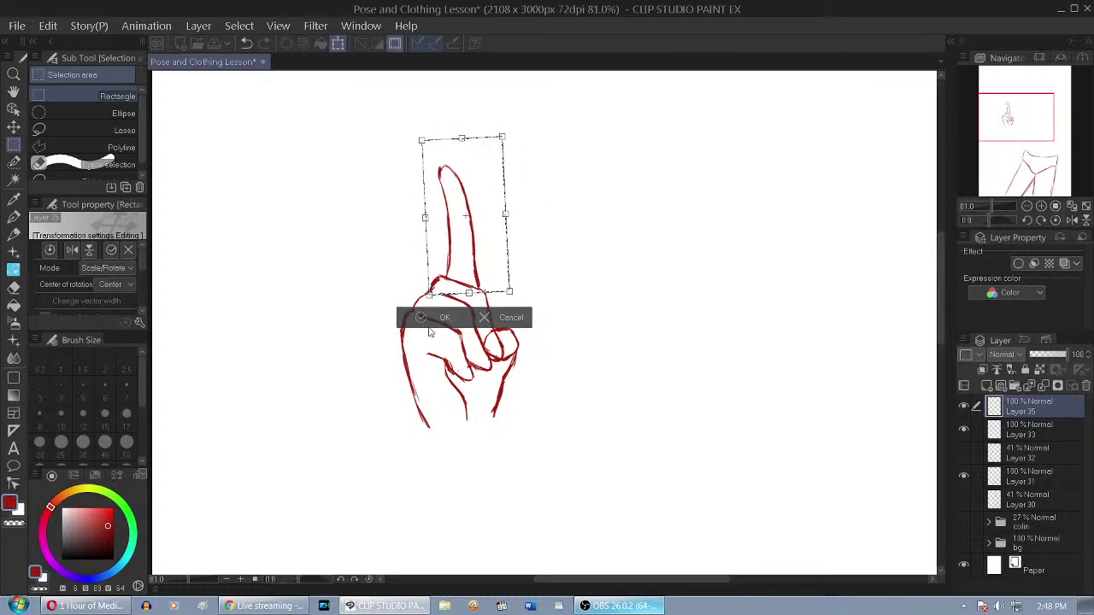
pyautogui.click(446, 318)
pyautogui.hotkey('ctrl', 'd')
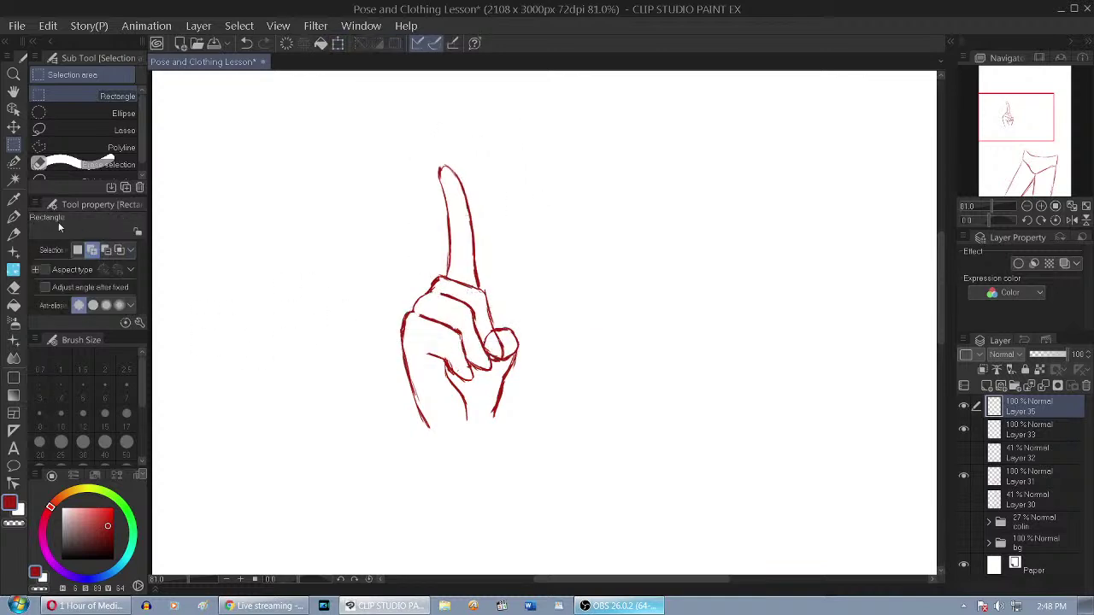
# Extend the index finger's right edge with a short pen stroke so that it meets the knuckle line
pyautogui.press('p')
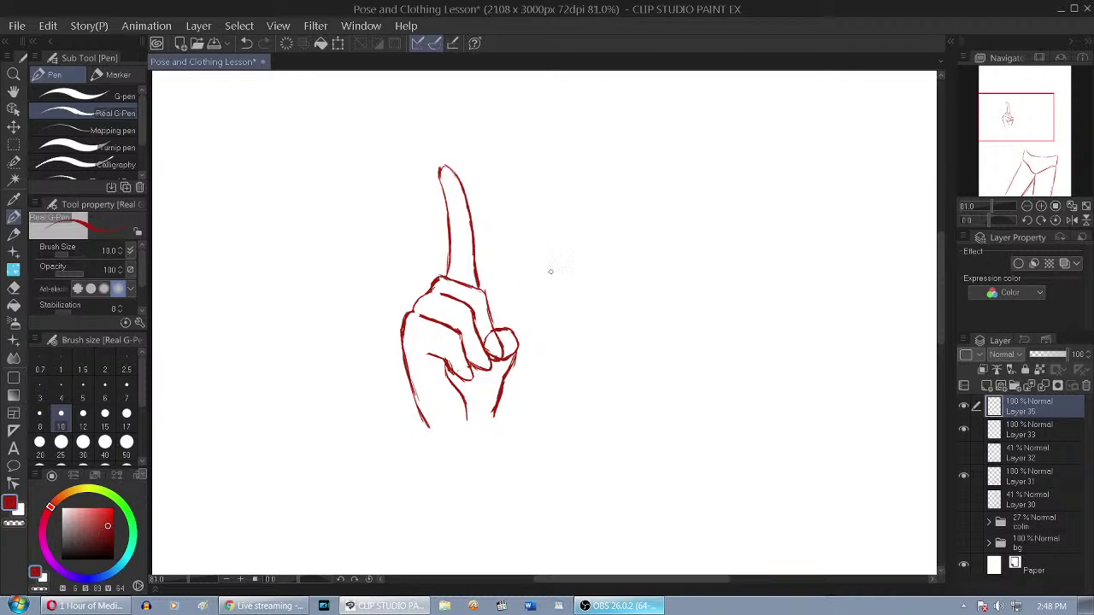
pyautogui.scroll(3, 458, 270)
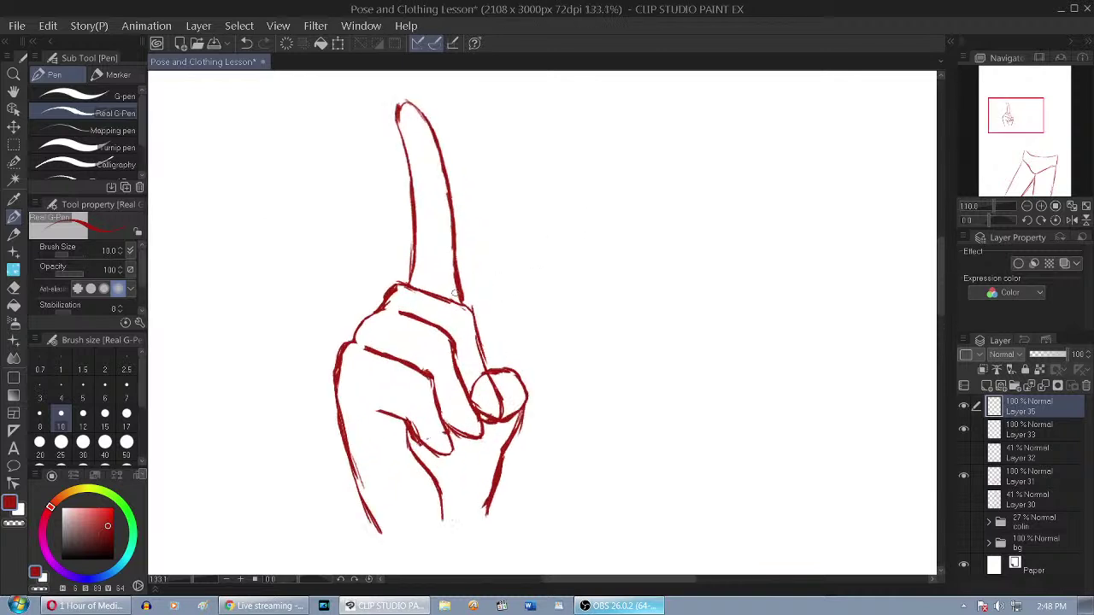
pyautogui.hotkey('ctrl', 'z')
pyautogui.hotkey('ctrl', 'z')
pyautogui.hotkey('ctrl', 'z')
pyautogui.hotkey('ctrl', 'z')
pyautogui.moveTo(459, 281); pyautogui.dragTo(464, 304)
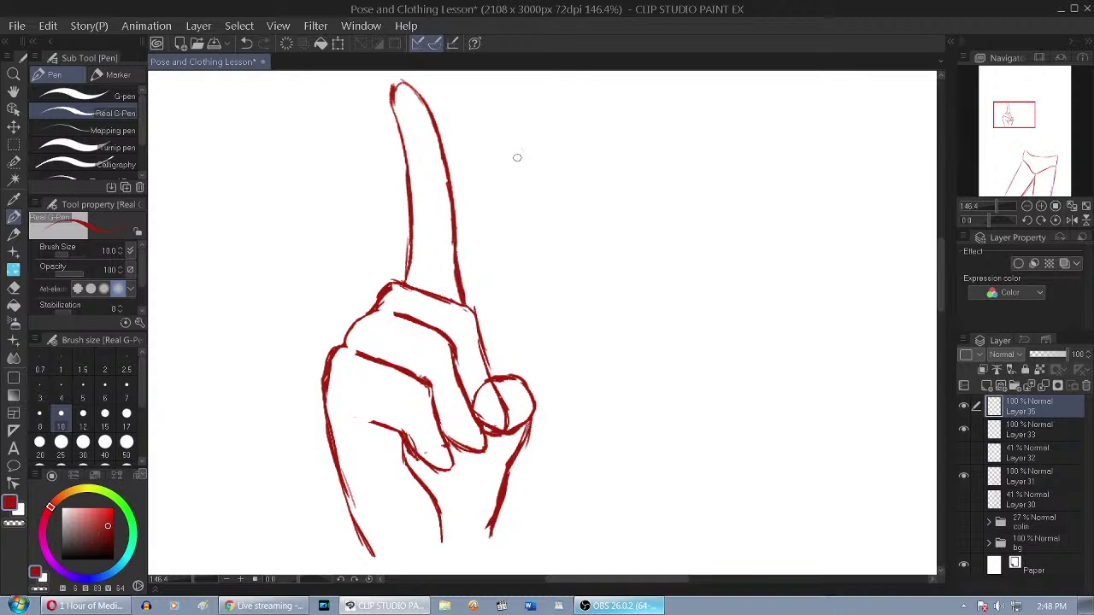
# Erase the finger line that crosses inside the thumb's circle on Layer 33
pyautogui.scroll(-1, 515, 159)
pyautogui.click(1034, 429)
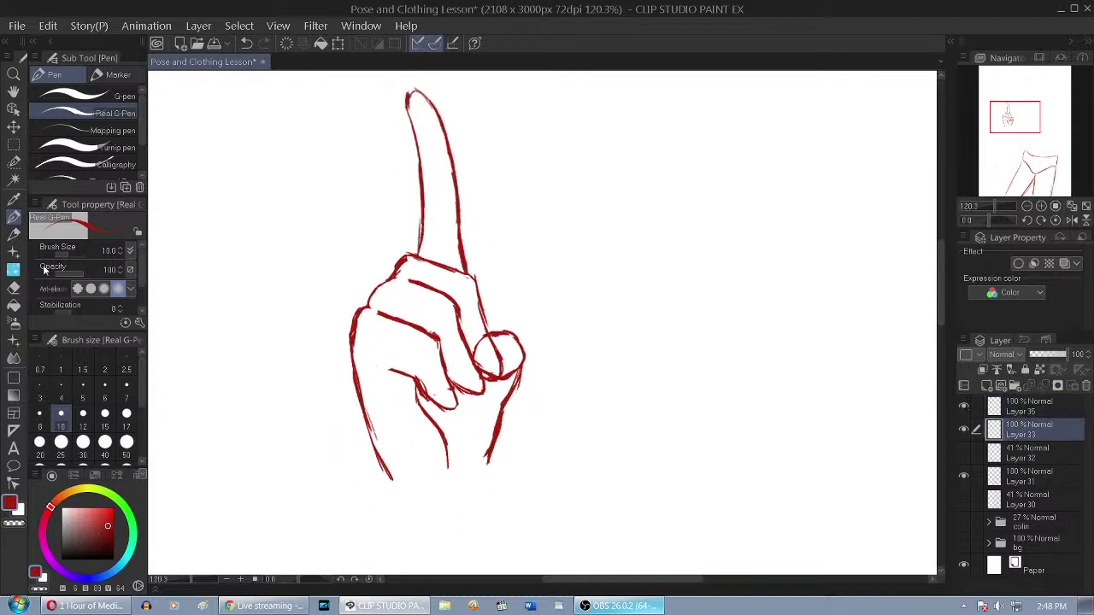
pyautogui.click(13, 287)
pyautogui.moveTo(497, 347); pyautogui.dragTo(498, 368)
pyautogui.scroll(-1, 556, 358)
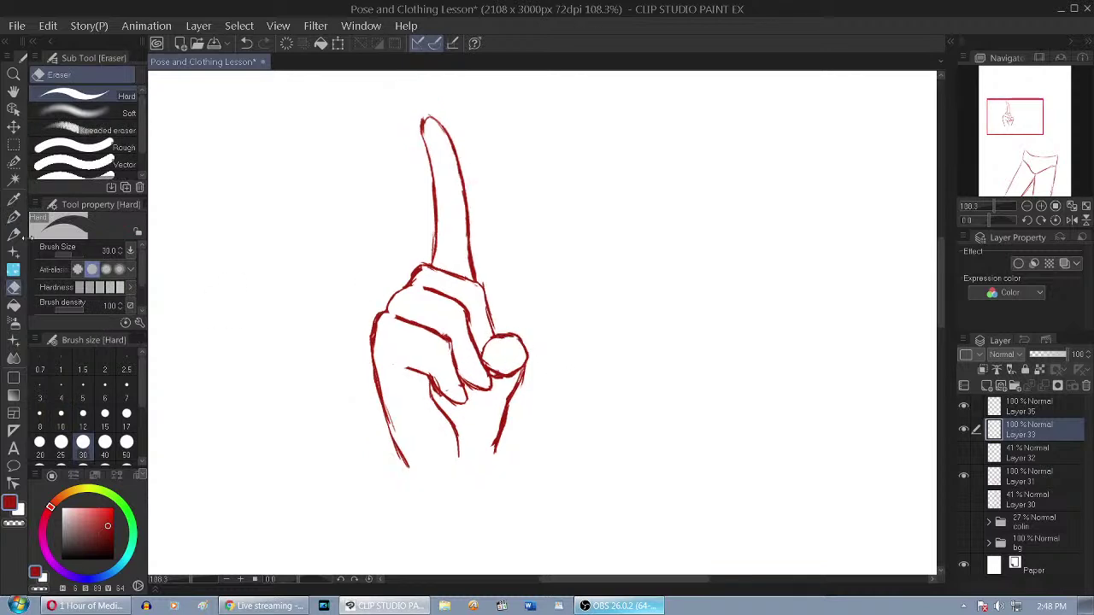
# Draw a curved thumbnail edge inside the thumb's circle on Layer 35 with the Real G-Pen
pyautogui.click(13, 217)
pyautogui.click(1034, 408)
pyautogui.scroll(3, 507, 338)
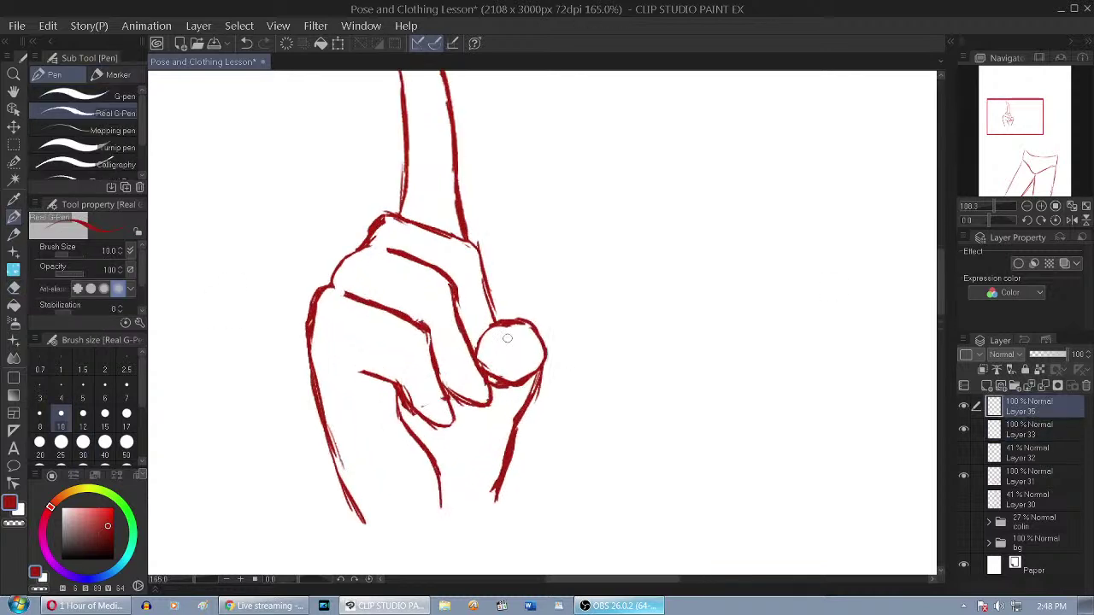
pyautogui.scroll(3, 506, 333)
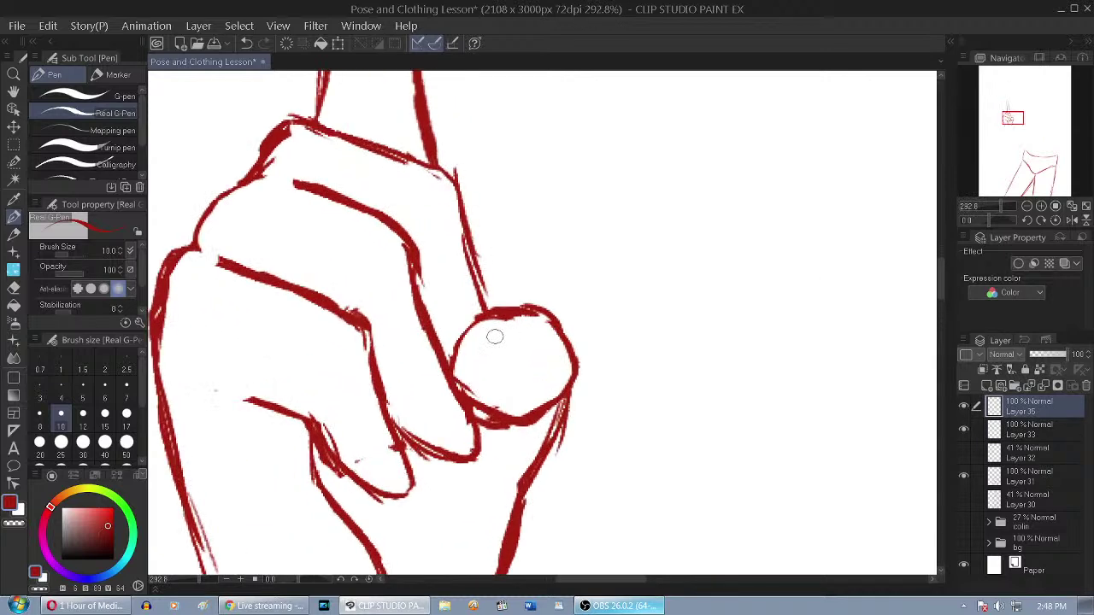
pyautogui.moveTo(517, 330)
pyautogui.mouseDown()
pyautogui.moveTo(534, 360)
pyautogui.moveTo(526, 332)
pyautogui.moveTo(524, 388)
pyautogui.mouseUp()
pyautogui.scroll(-5, 536, 374)
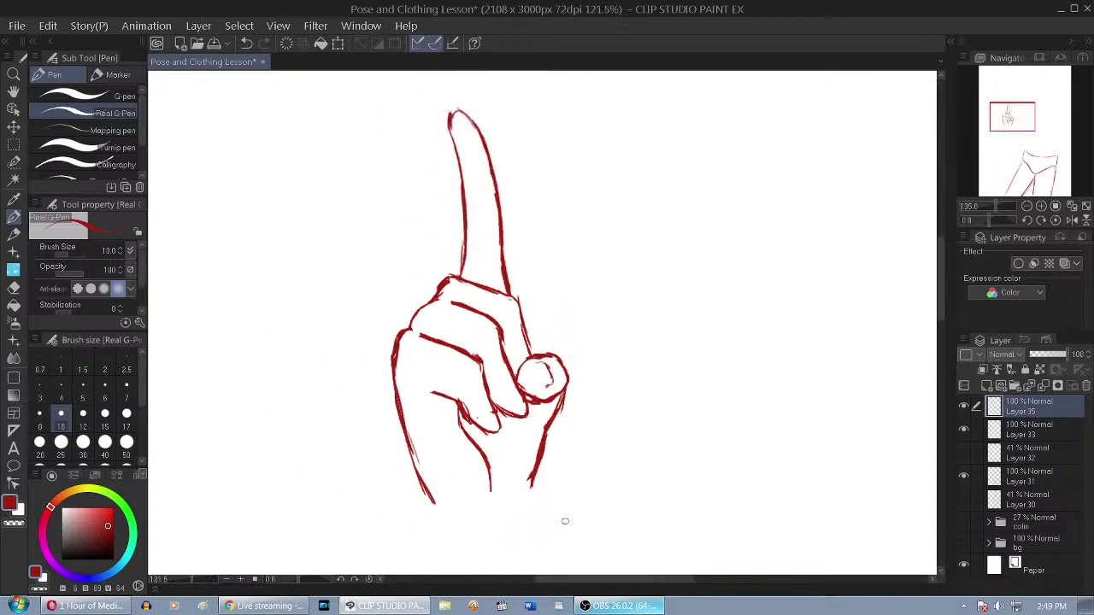
# Sketch small fingernail marks on the two curled fingertips and at the tip of the raised index finger
pyautogui.scroll(3, 513, 410)
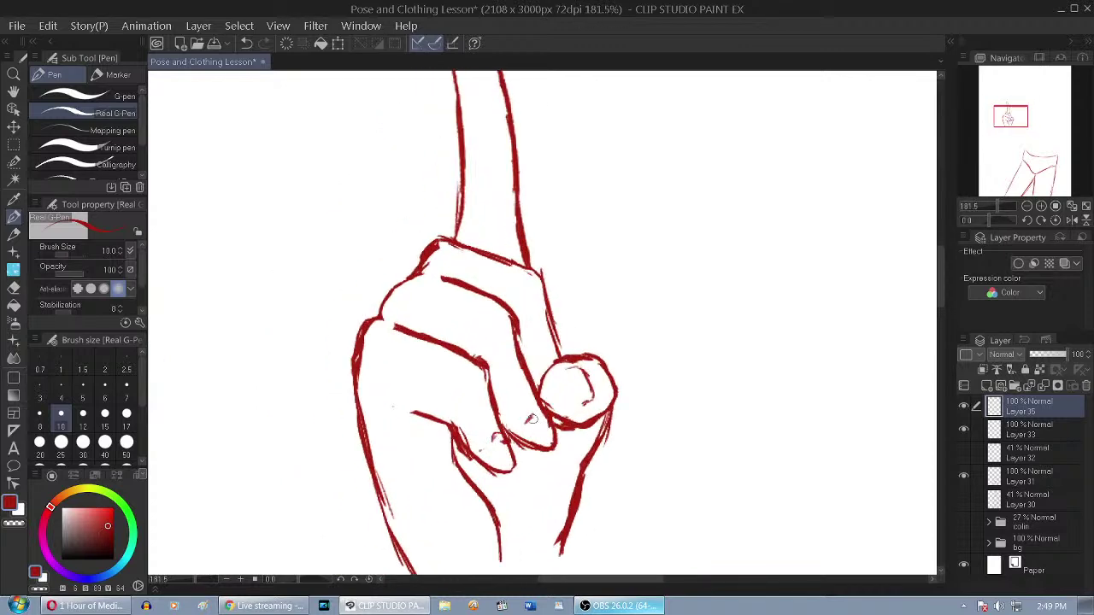
pyautogui.scroll(-3, 573, 495)
pyautogui.scroll(3, 503, 244)
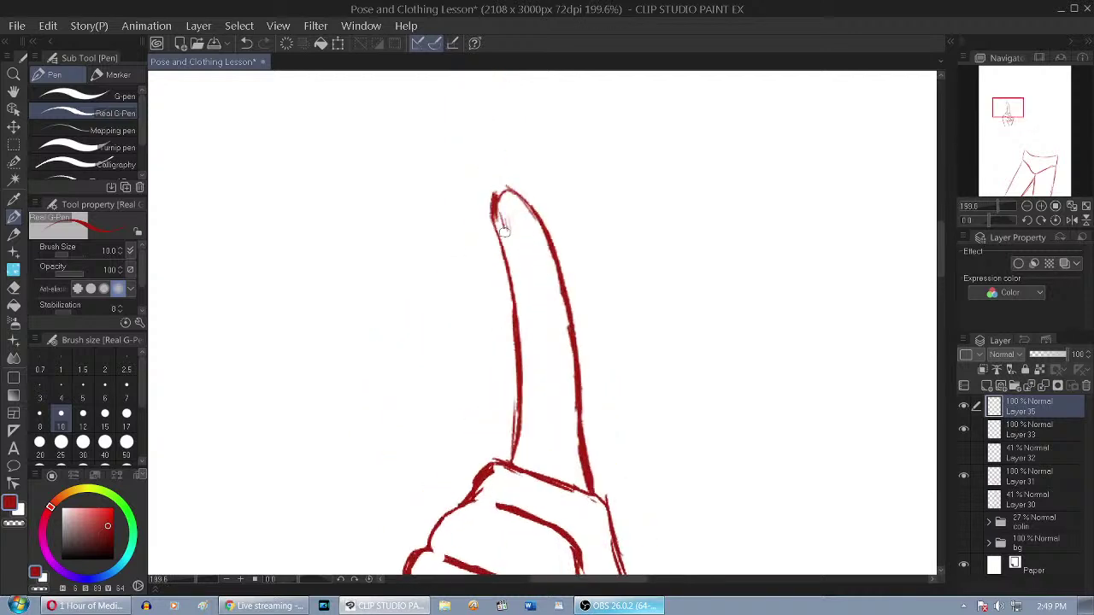
pyautogui.scroll(-5, 432, 276)
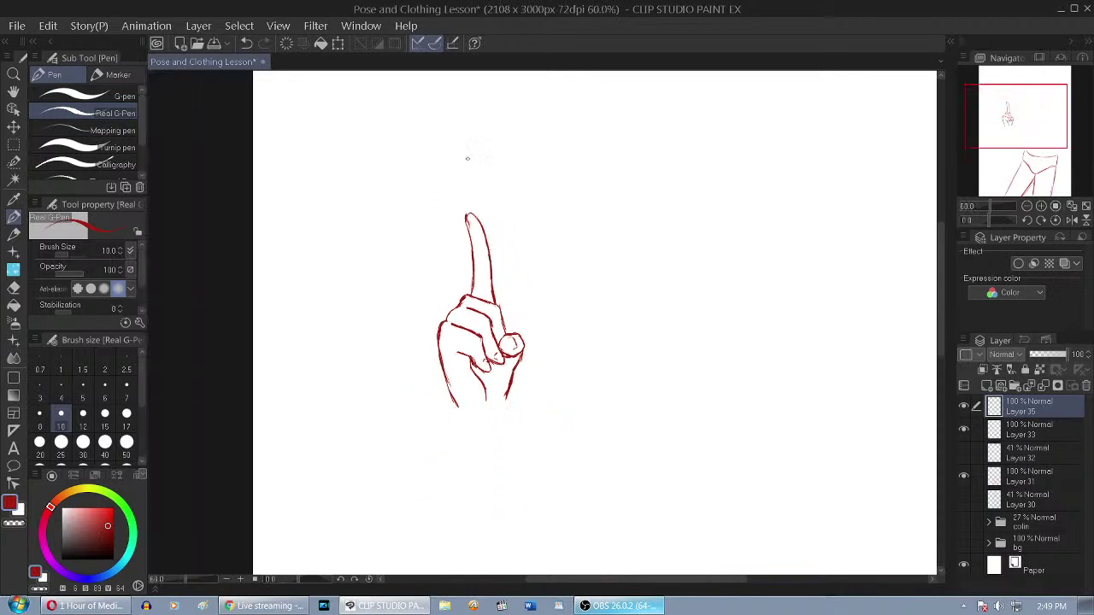
# Mirror the canvas view horizontally to check the hand's proportions, and flip it back
pyautogui.scroll(-1, 468, 156)
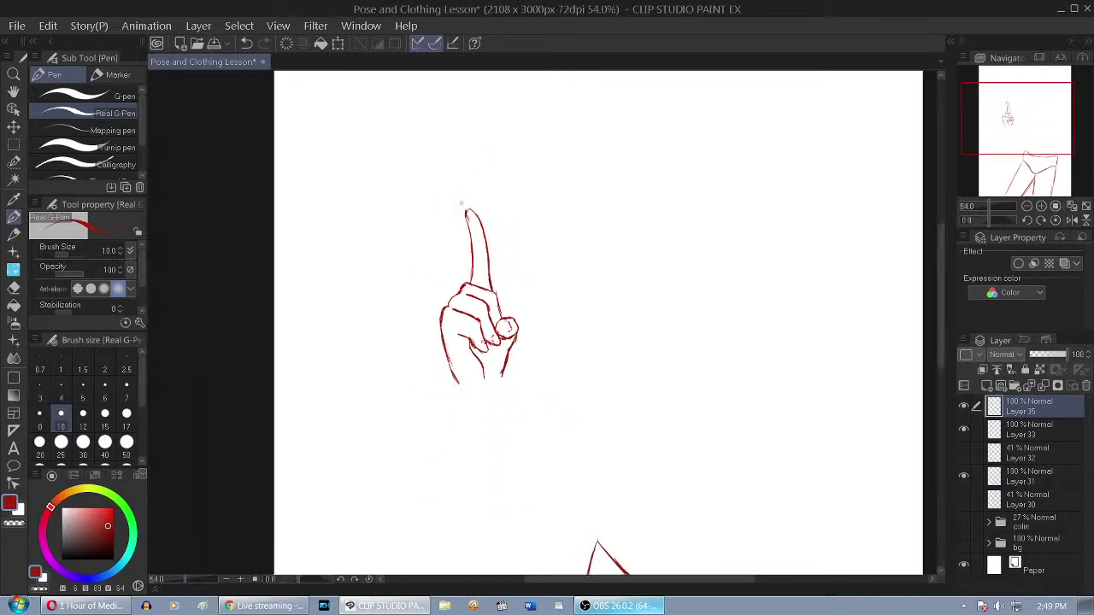
pyautogui.scroll(3, 498, 299)
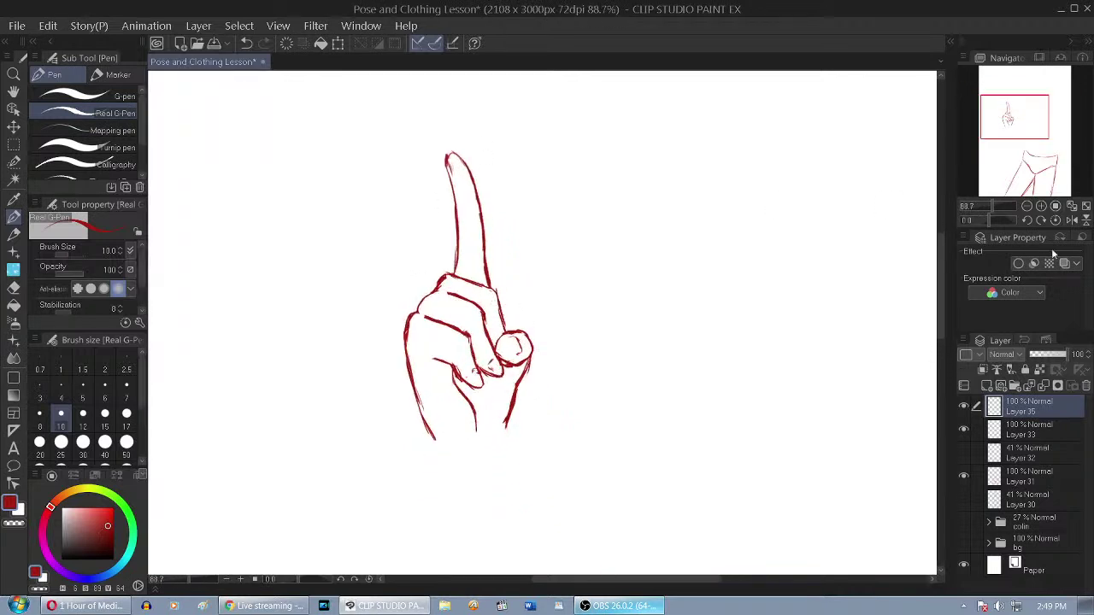
pyautogui.click(1072, 220)
pyautogui.click(1072, 219)
# Set the eraser size to 17 and erase the circle's lower-right arc so that the thumb tip opens into the thumb's outer edge
pyautogui.click(14, 288)
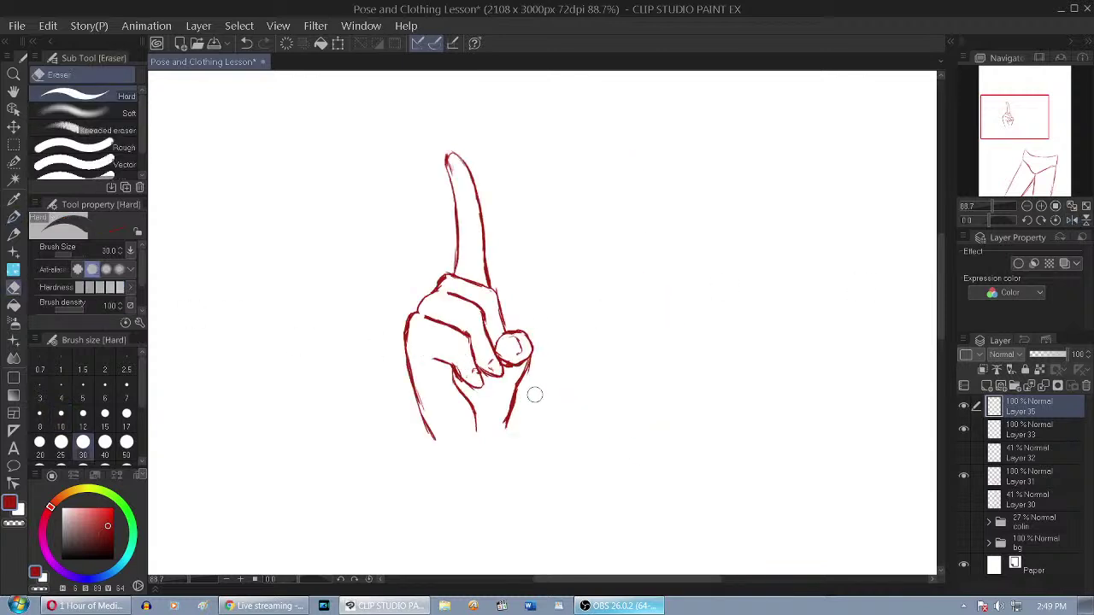
pyautogui.scroll(2, 539, 402)
pyautogui.scroll(4, 539, 401)
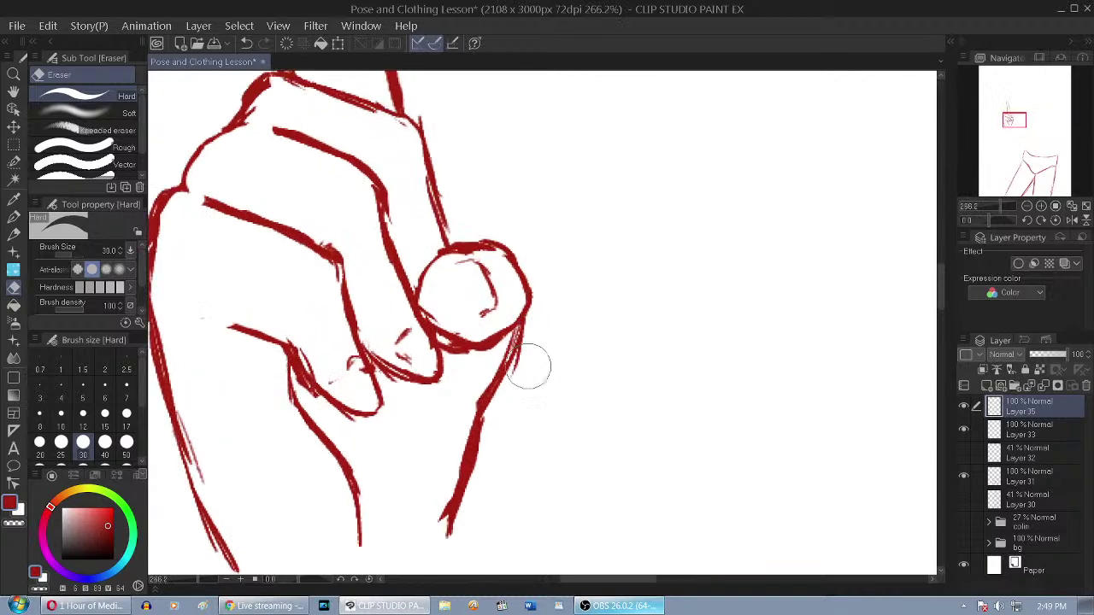
pyautogui.press('[')
pyautogui.press('[')
pyautogui.press('[')
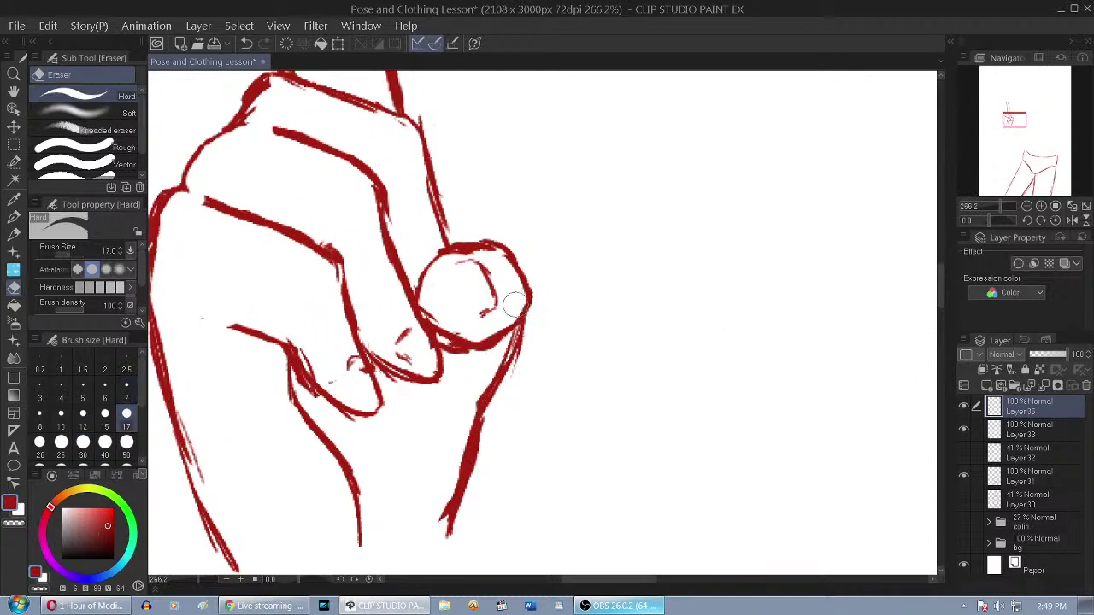
pyautogui.moveTo(517, 309); pyautogui.dragTo(504, 334)
pyautogui.moveTo(517, 303); pyautogui.dragTo(494, 370)
pyautogui.moveTo(516, 322)
pyautogui.mouseDown()
pyautogui.moveTo(487, 356)
pyautogui.moveTo(470, 357)
pyautogui.mouseUp()
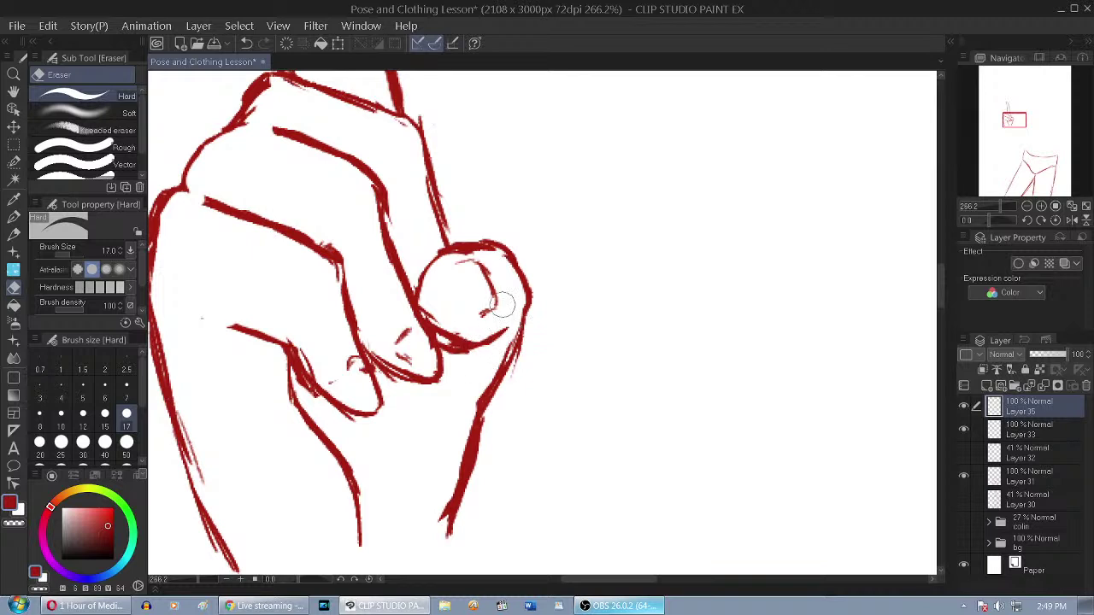
# Thin the top of the thumb tip with the eraser, remove its left edge, and redraw that edge with the pen
pyautogui.moveTo(441, 242); pyautogui.dragTo(501, 235)
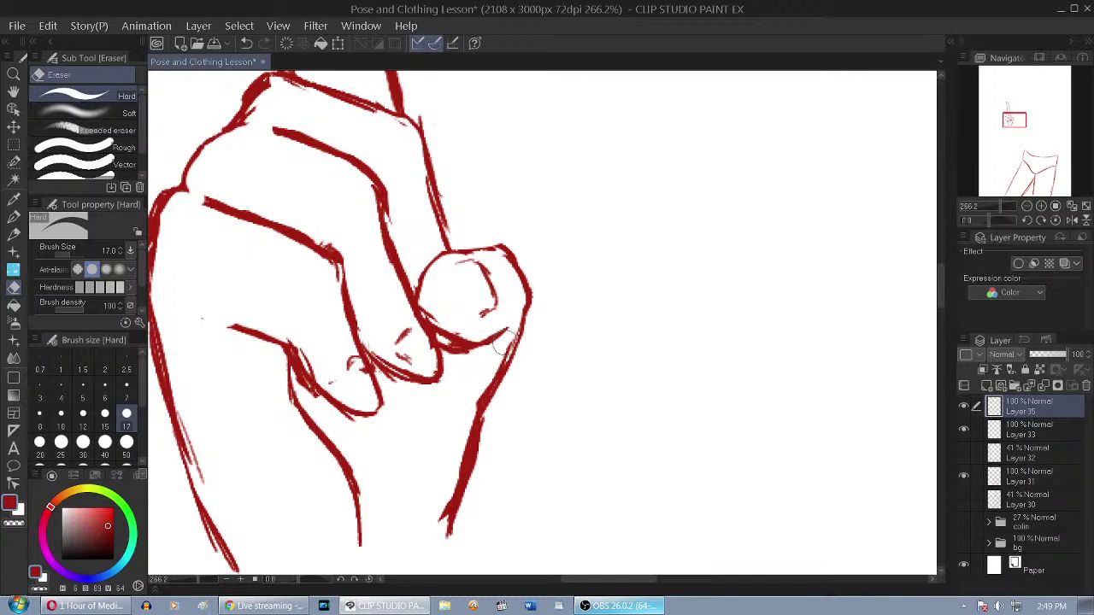
pyautogui.moveTo(447, 276)
pyautogui.mouseDown()
pyautogui.moveTo(440, 257)
pyautogui.moveTo(417, 289)
pyautogui.mouseUp()
pyautogui.press('p')
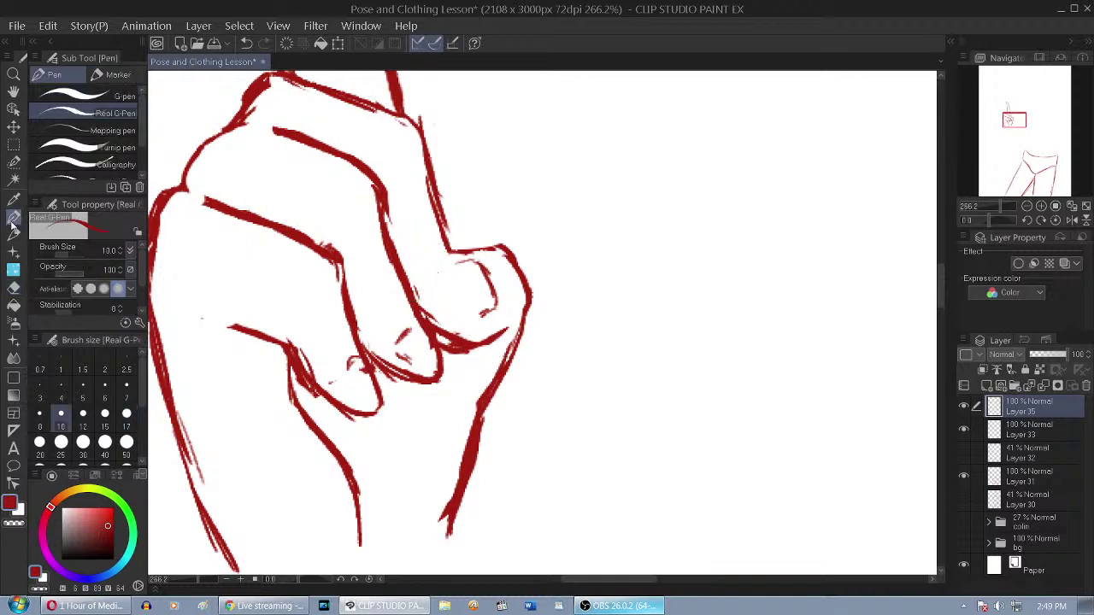
pyautogui.moveTo(462, 253)
pyautogui.mouseDown()
pyautogui.moveTo(428, 272)
pyautogui.moveTo(417, 299)
pyautogui.moveTo(444, 330)
pyautogui.mouseUp()
# Reinforce the hand's outer outline below the top knuckle with a short pen stroke
pyautogui.scroll(-6, 569, 304)
pyautogui.scroll(7, 412, 323)
pyautogui.scroll(-1, 411, 323)
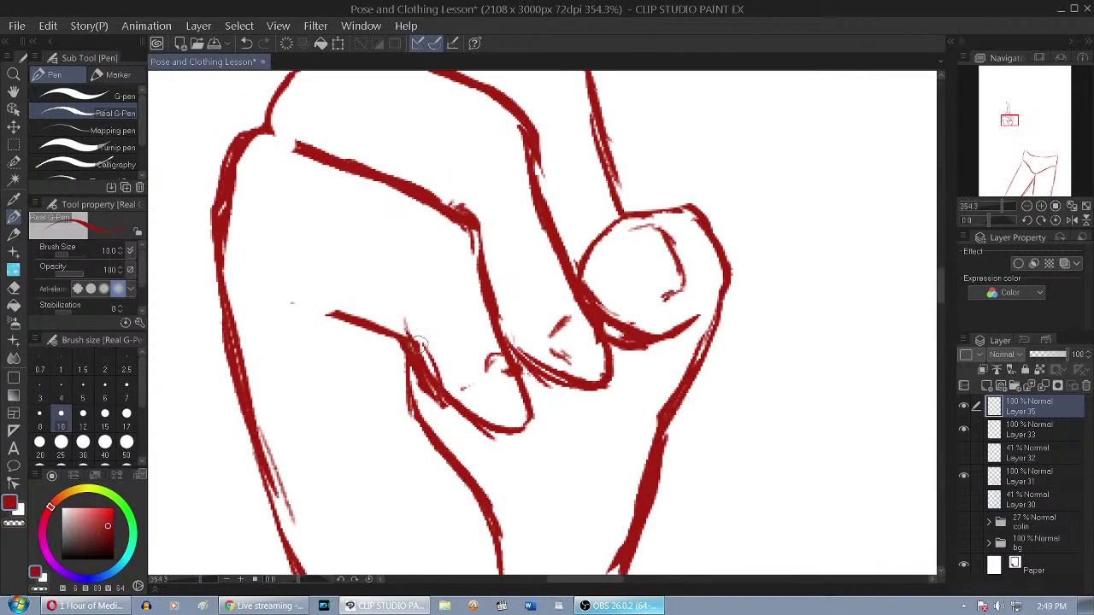
pyautogui.scroll(-2, 480, 218)
pyautogui.scroll(-1, 481, 218)
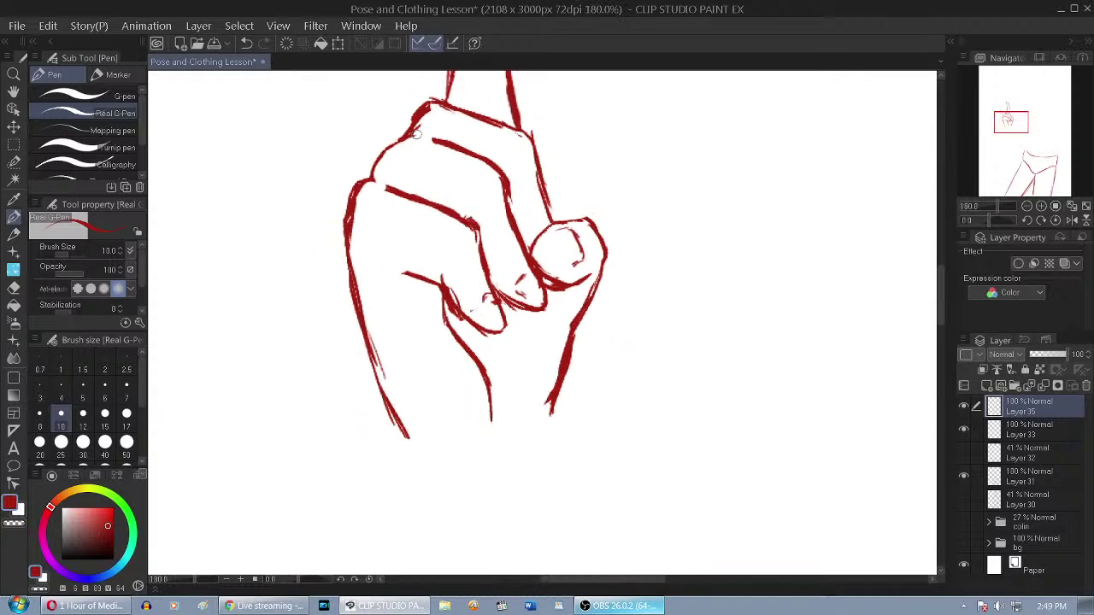
pyautogui.moveTo(384, 150); pyautogui.dragTo(374, 174)
pyautogui.scroll(-6, 414, 214)
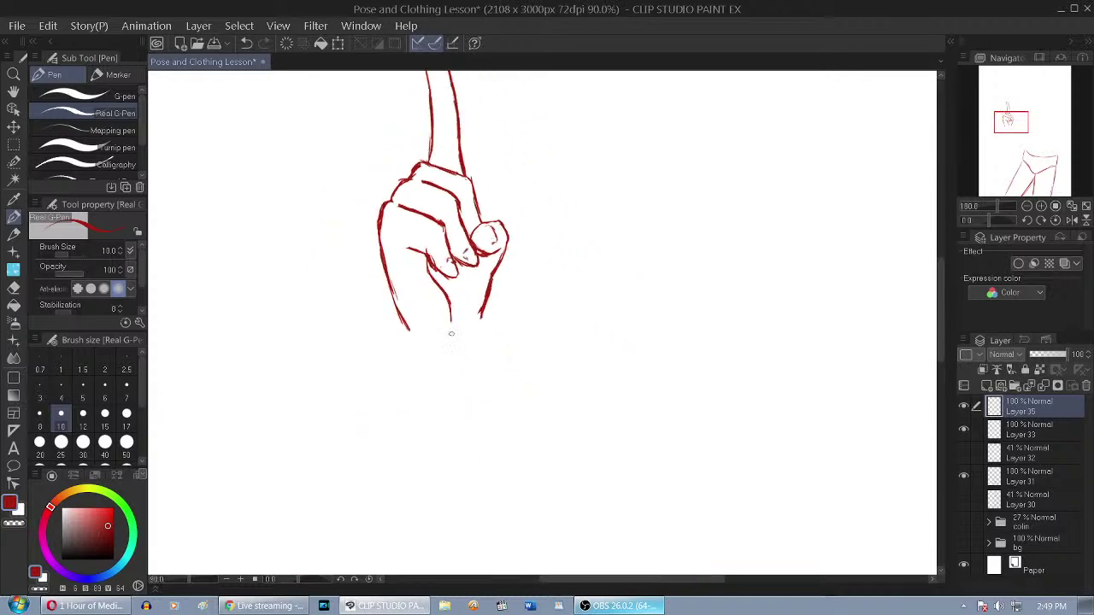
# Merge Layer 35 into Layer 33 and delete the hidden construction layer, Layer 32
pyautogui.moveTo(1045, 161); pyautogui.dragTo(1030, 118)
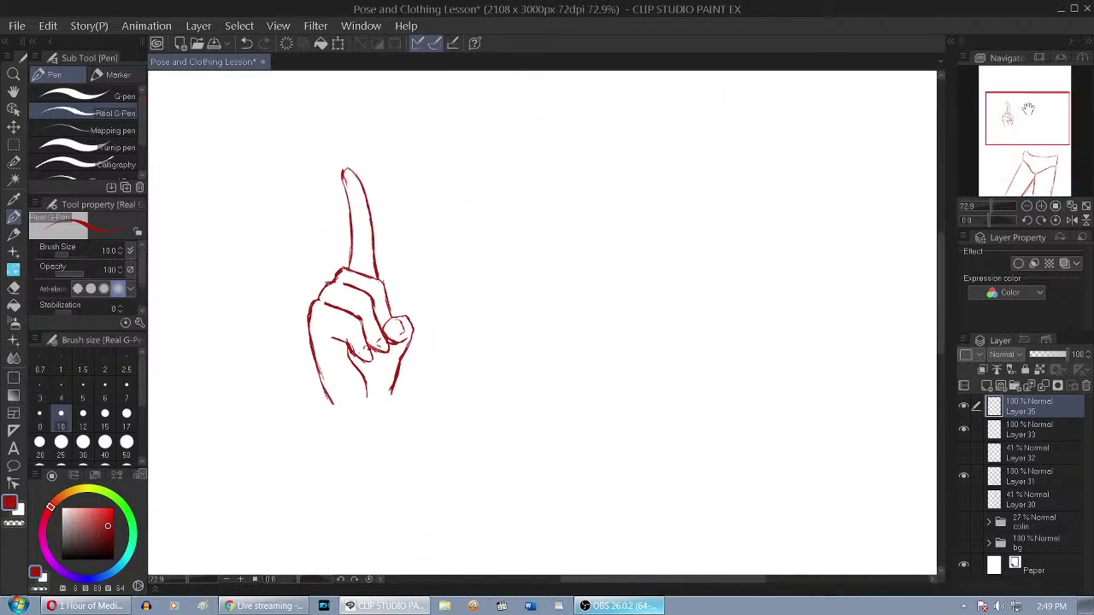
pyautogui.click(1042, 387)
pyautogui.click(1047, 453)
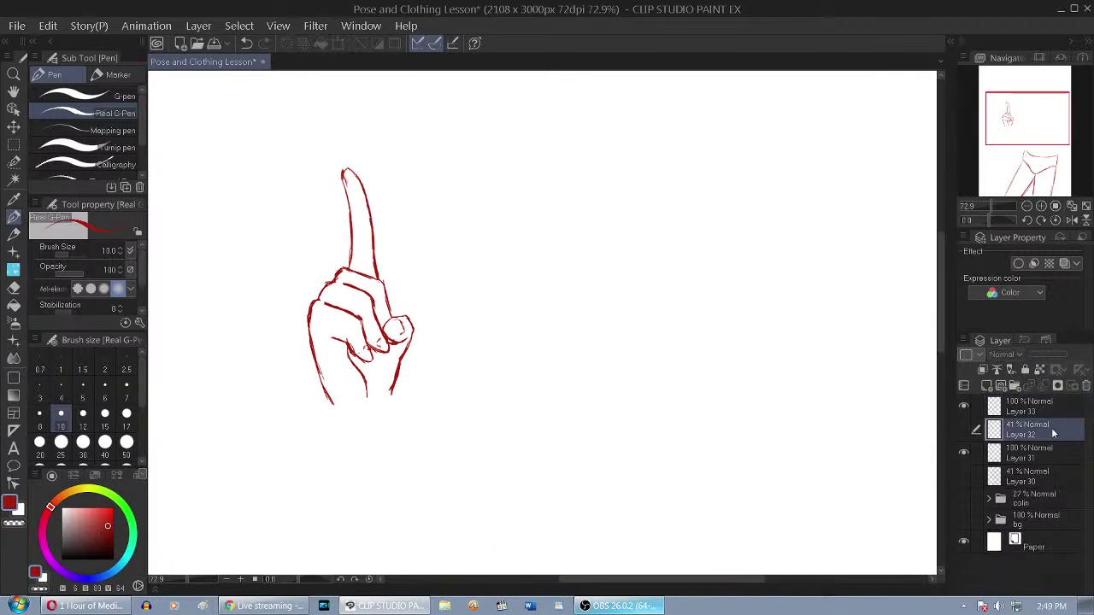
pyautogui.click(1086, 385)
# Show the colin folder and toggle Layer 33 off and on to compare the hand sketch with the finished character
pyautogui.click(966, 476)
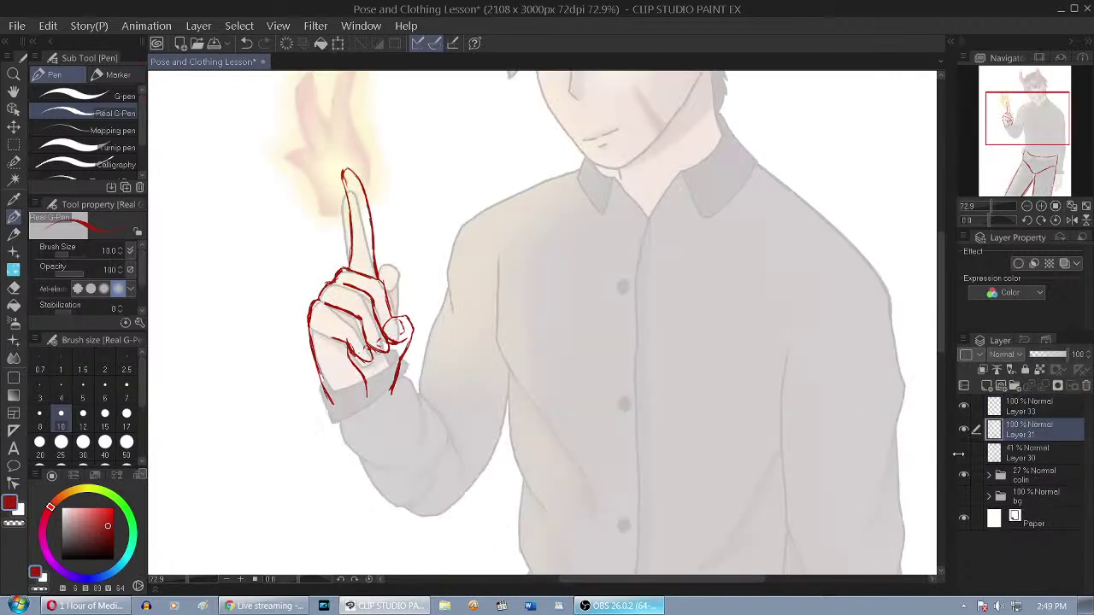
pyautogui.scroll(-3, 544, 289)
pyautogui.click(1026, 407)
pyautogui.click(966, 407)
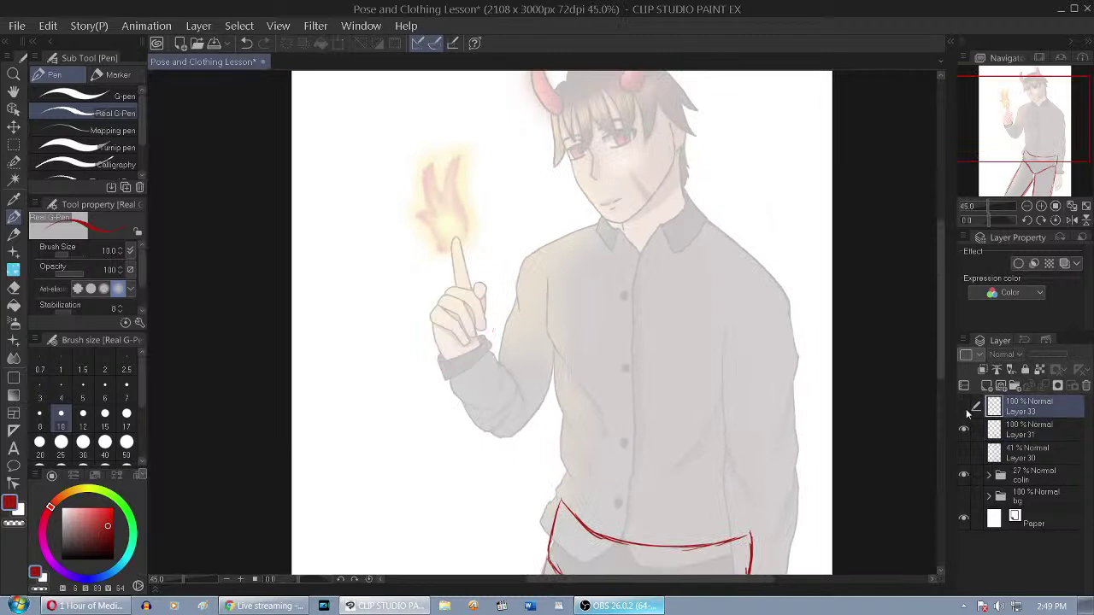
pyautogui.click(965, 411)
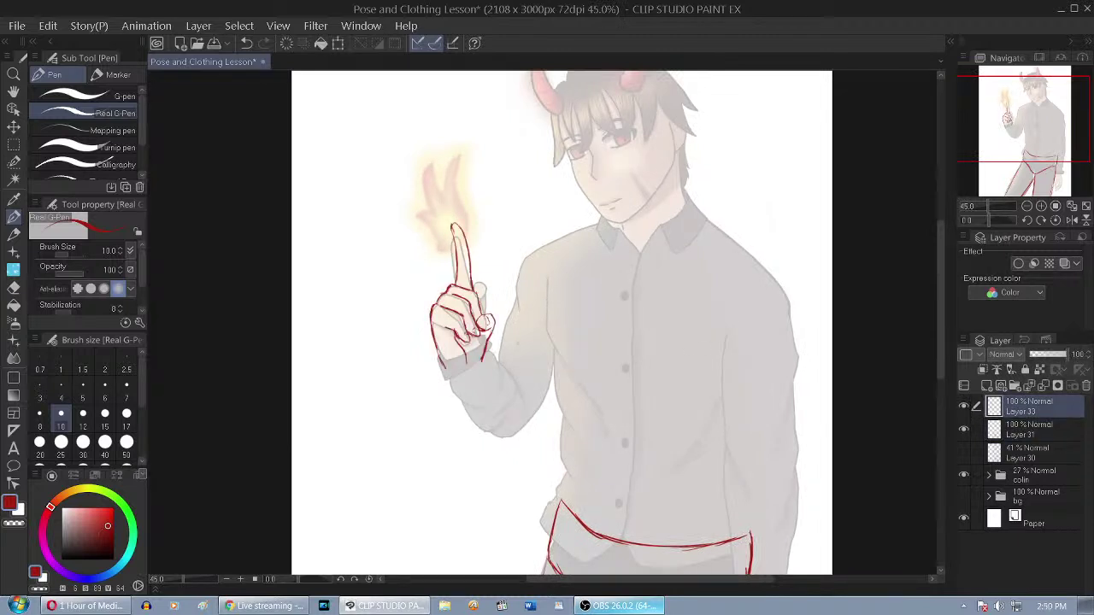
# Rotate the hand sketch on Layer 33 slightly counterclockwise, apply the transformation, and nudge the layer over the character's hand
pyautogui.hotkey('ctrl', 't')
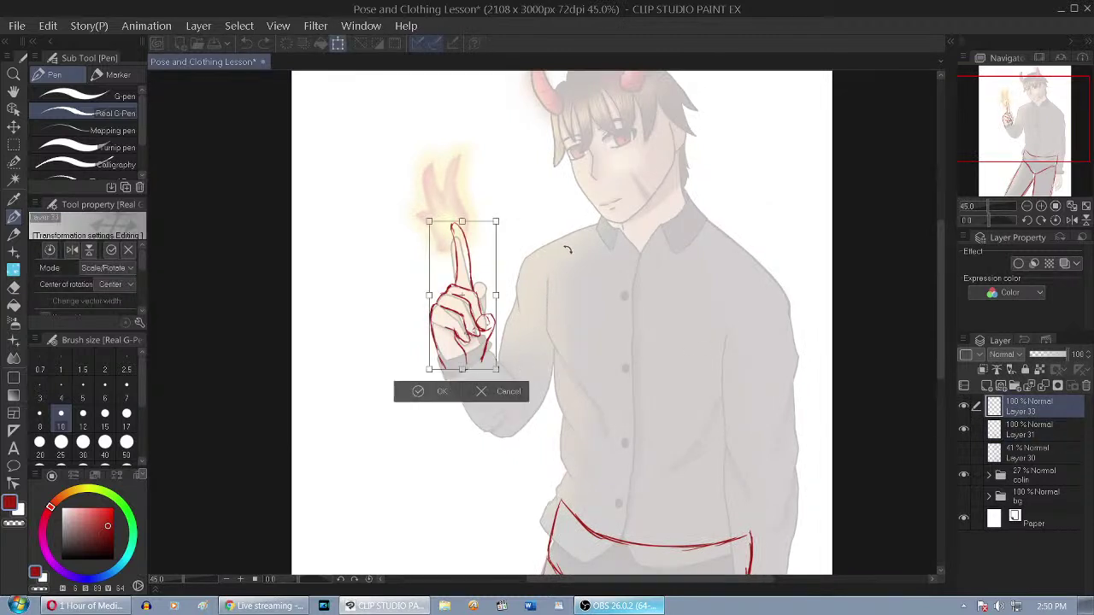
pyautogui.moveTo(560, 258); pyautogui.dragTo(491, 280)
pyautogui.click(422, 390)
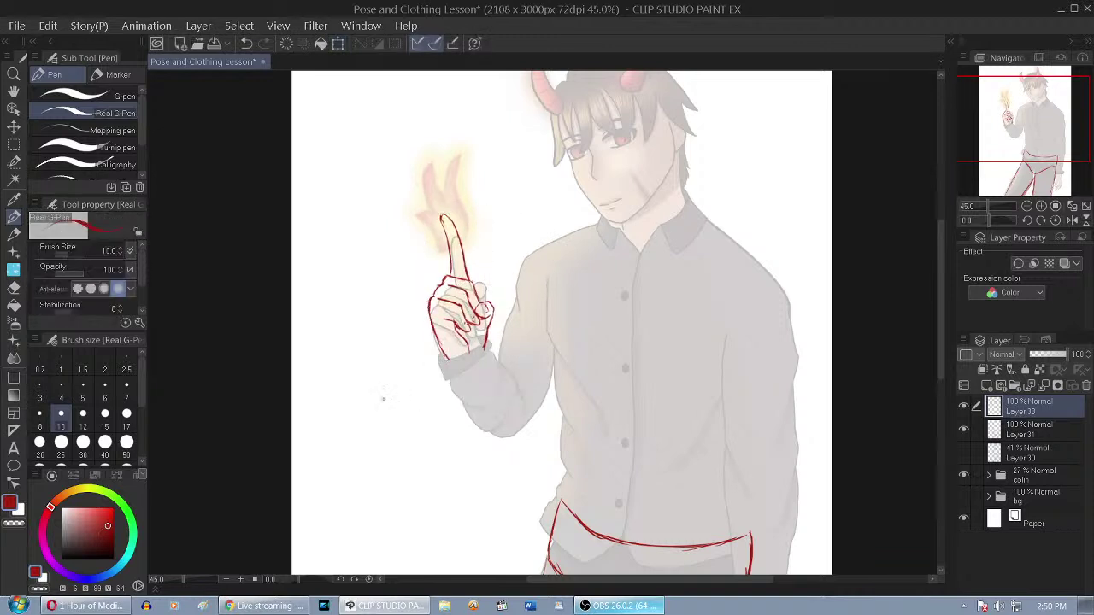
pyautogui.press('k')
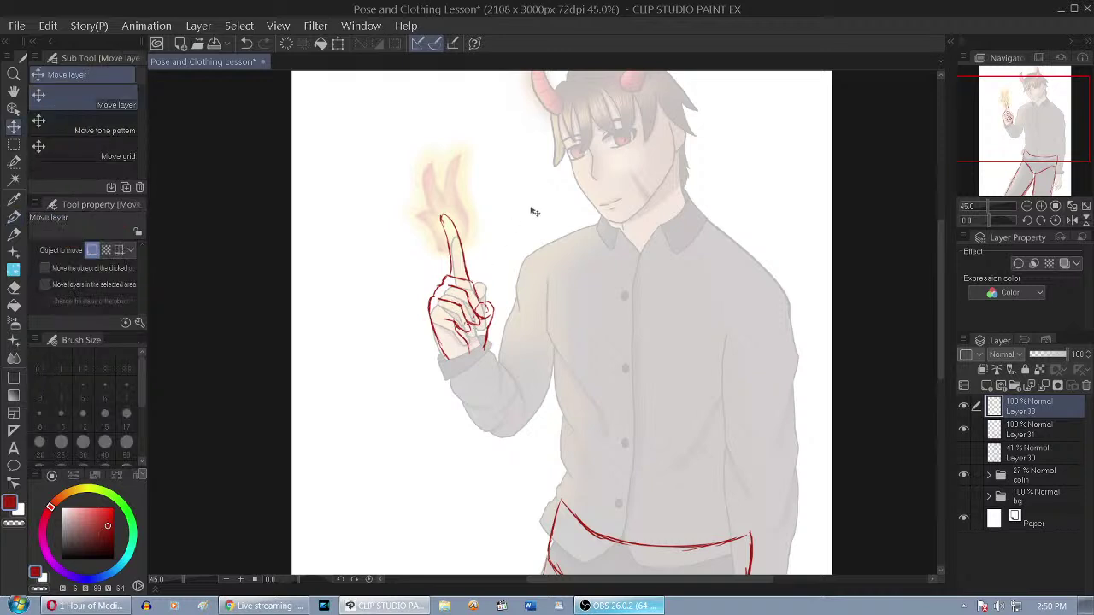
pyautogui.moveTo(463, 325)
pyautogui.mouseDown()
pyautogui.moveTo(560, 220)
pyautogui.moveTo(593, 200)
pyautogui.moveTo(627, 202)
pyautogui.moveTo(600, 195)
pyautogui.moveTo(630, 205)
pyautogui.moveTo(596, 193)
pyautogui.moveTo(658, 186)
pyautogui.moveTo(613, 186)
pyautogui.moveTo(450, 335)
pyautogui.mouseUp()
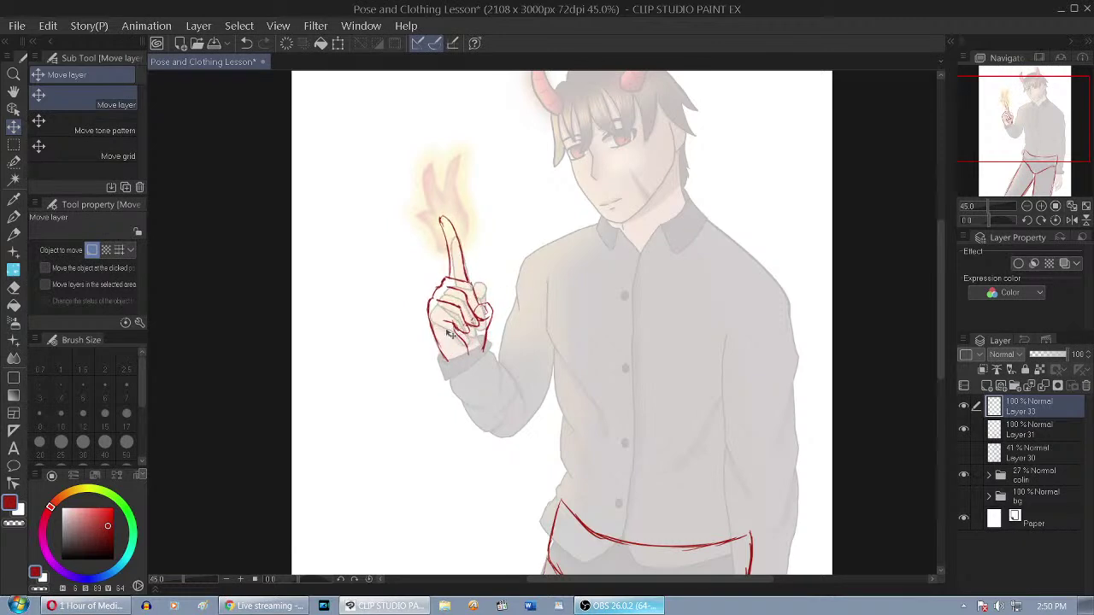
# Set the colin folder's opacity to 48%
pyautogui.moveTo(1020, 132); pyautogui.dragTo(1027, 111)
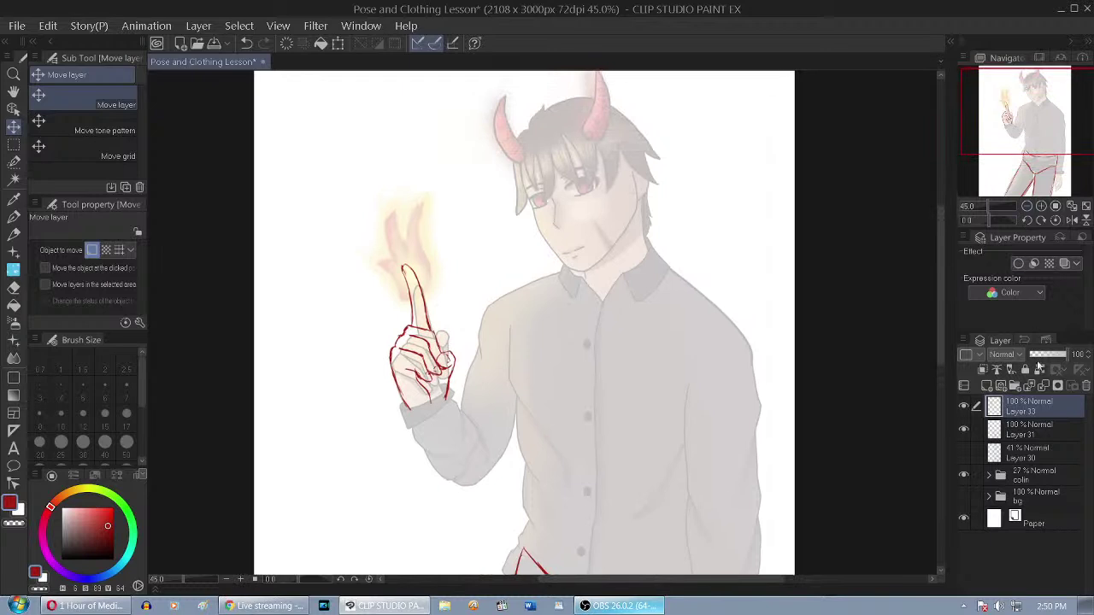
pyautogui.click(1037, 476)
pyautogui.click(1058, 356)
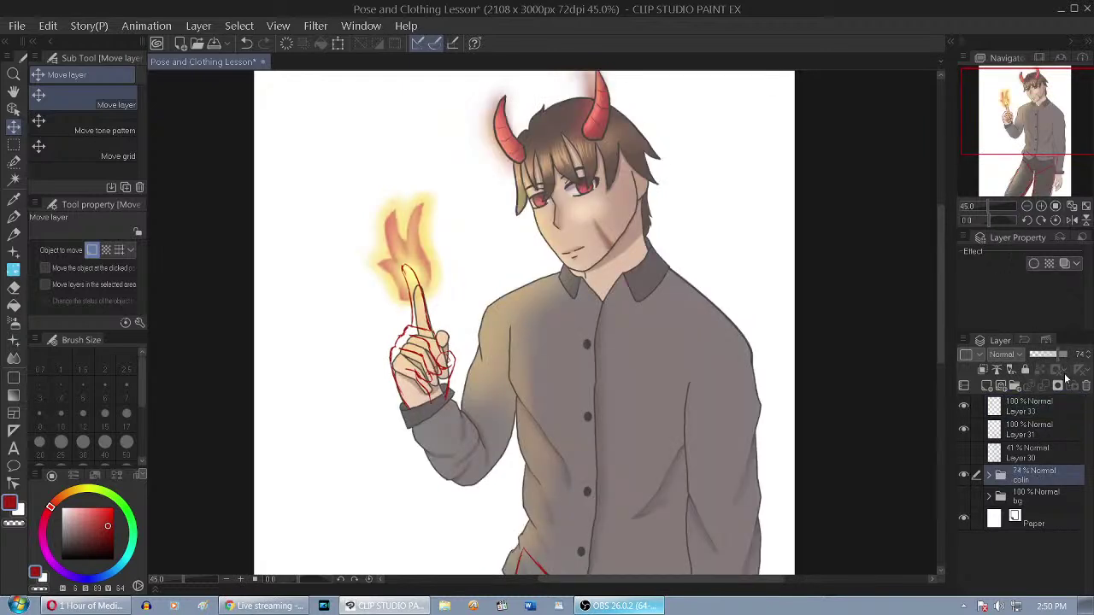
pyautogui.click(1043, 355)
pyautogui.click(1063, 354)
pyautogui.click(1048, 354)
# Add a new layer above Layer 33 and ready the Real G-Pen with blue at brush size 20 over the torso
pyautogui.click(1040, 406)
pyautogui.click(987, 386)
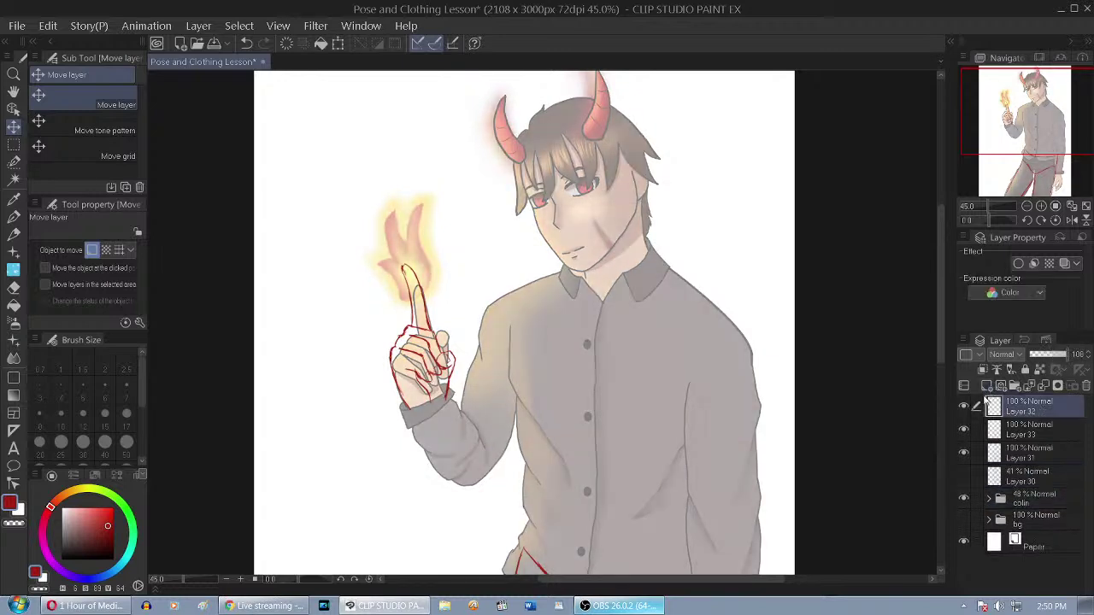
pyautogui.click(107, 579)
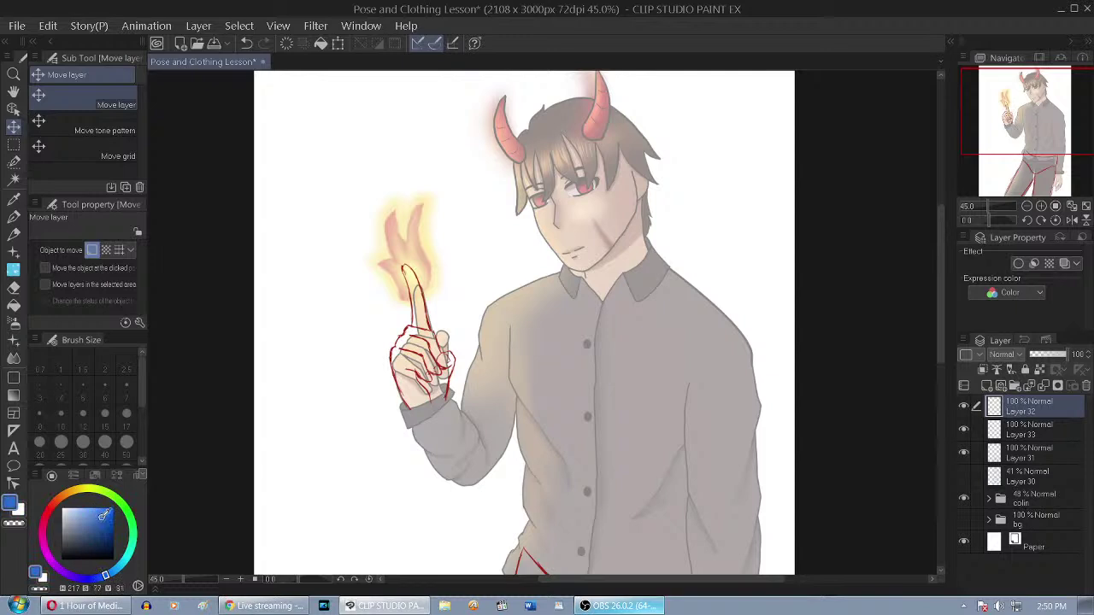
pyautogui.click(13, 213)
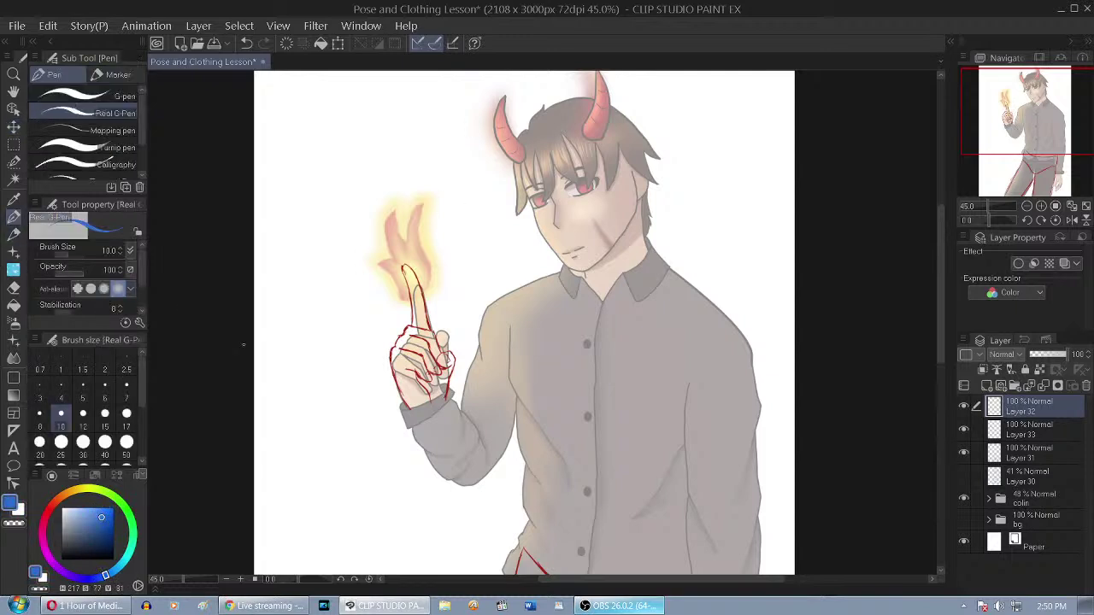
pyautogui.click(39, 442)
pyautogui.scroll(-2, 507, 171)
pyautogui.scroll(2, 519, 157)
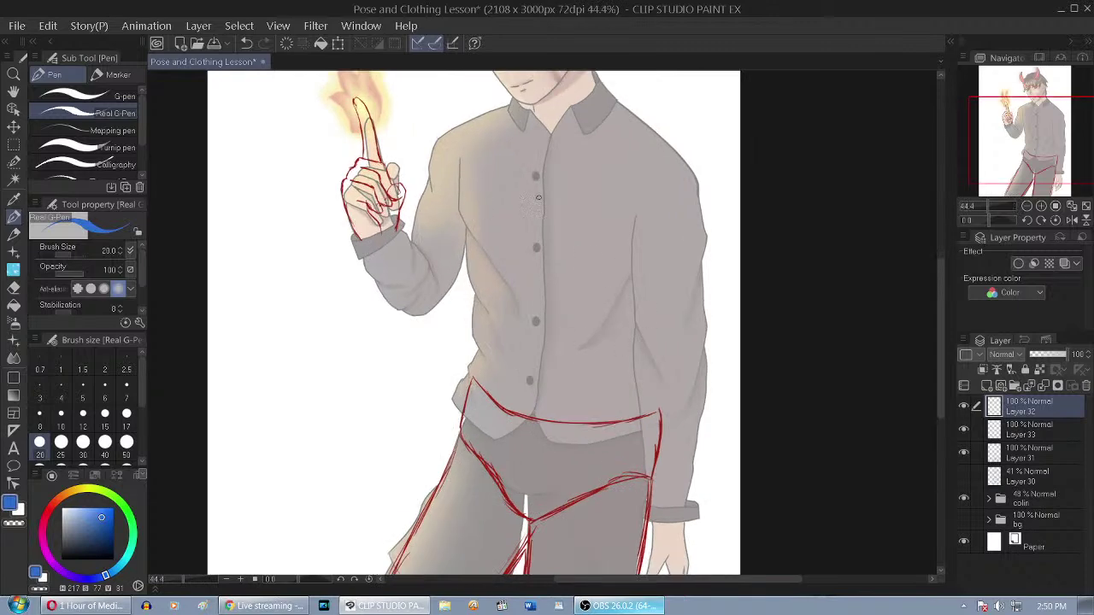
pyautogui.scroll(1, 623, 258)
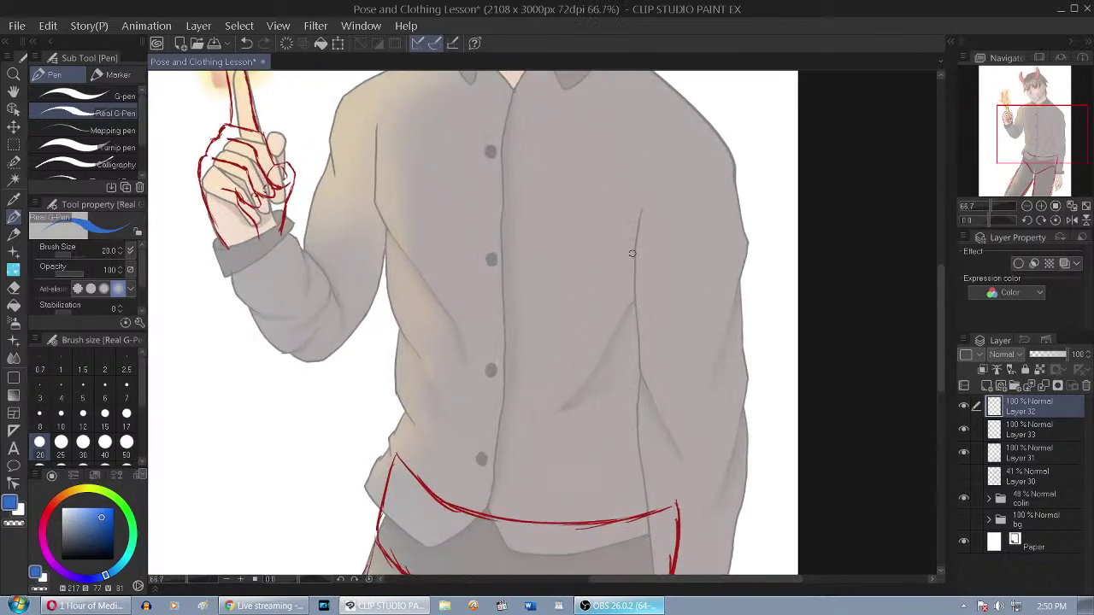
pyautogui.scroll(-1, 635, 265)
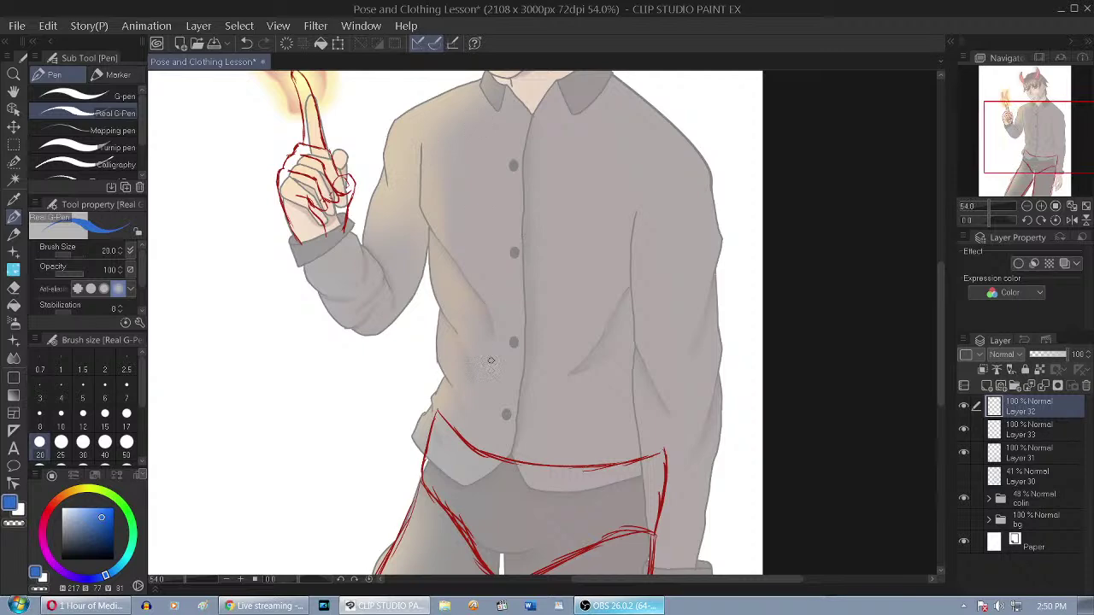
pyautogui.scroll(-2, 501, 351)
pyautogui.scroll(5, 562, 144)
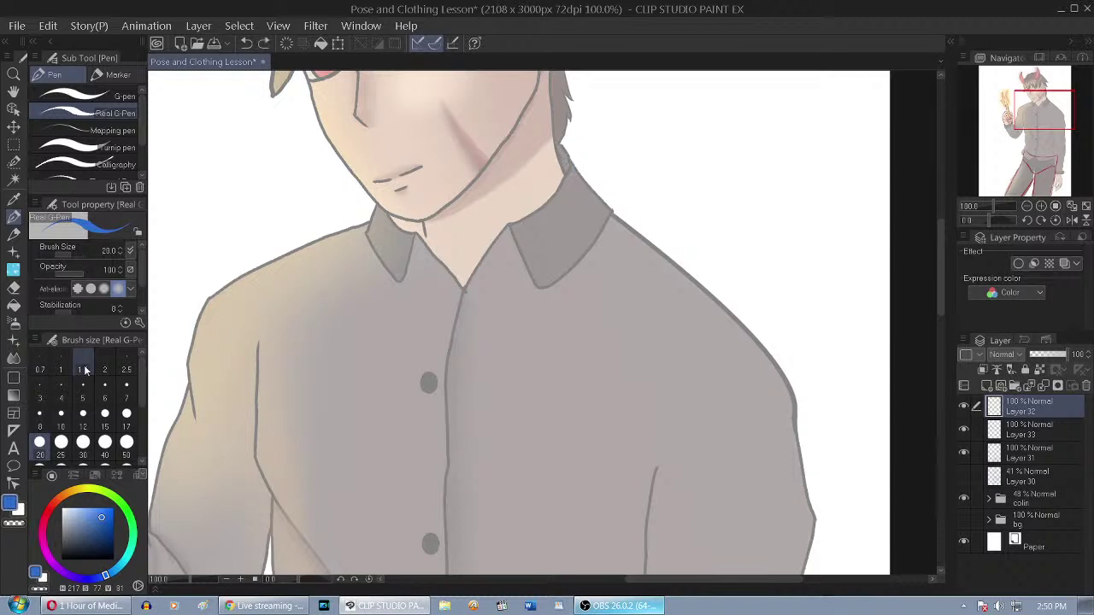
pyautogui.moveTo(557, 139)
pyautogui.mouseDown()
pyautogui.moveTo(567, 178)
pyautogui.moveTo(574, 163)
pyautogui.moveTo(560, 191)
pyautogui.moveTo(522, 211)
pyautogui.moveTo(556, 195)
pyautogui.moveTo(508, 219)
pyautogui.moveTo(537, 287)
pyautogui.mouseUp()
pyautogui.moveTo(537, 287)
pyautogui.mouseDown()
pyautogui.moveTo(525, 260)
pyautogui.moveTo(588, 249)
pyautogui.mouseUp()
pyautogui.moveTo(572, 266); pyautogui.dragTo(599, 247)
pyautogui.hotkey('ctrl', 'z')
pyautogui.hotkey('ctrl', 'z')
pyautogui.moveTo(536, 287)
pyautogui.mouseDown()
pyautogui.moveTo(594, 253)
pyautogui.moveTo(616, 211)
pyautogui.mouseUp()
pyautogui.moveTo(571, 268); pyautogui.dragTo(598, 236)
pyautogui.moveTo(577, 176); pyautogui.dragTo(602, 211)
pyautogui.moveTo(507, 222)
pyautogui.mouseDown()
pyautogui.moveTo(451, 315)
pyautogui.moveTo(462, 301)
pyautogui.mouseUp()
pyautogui.moveTo(418, 226); pyautogui.dragTo(462, 294)
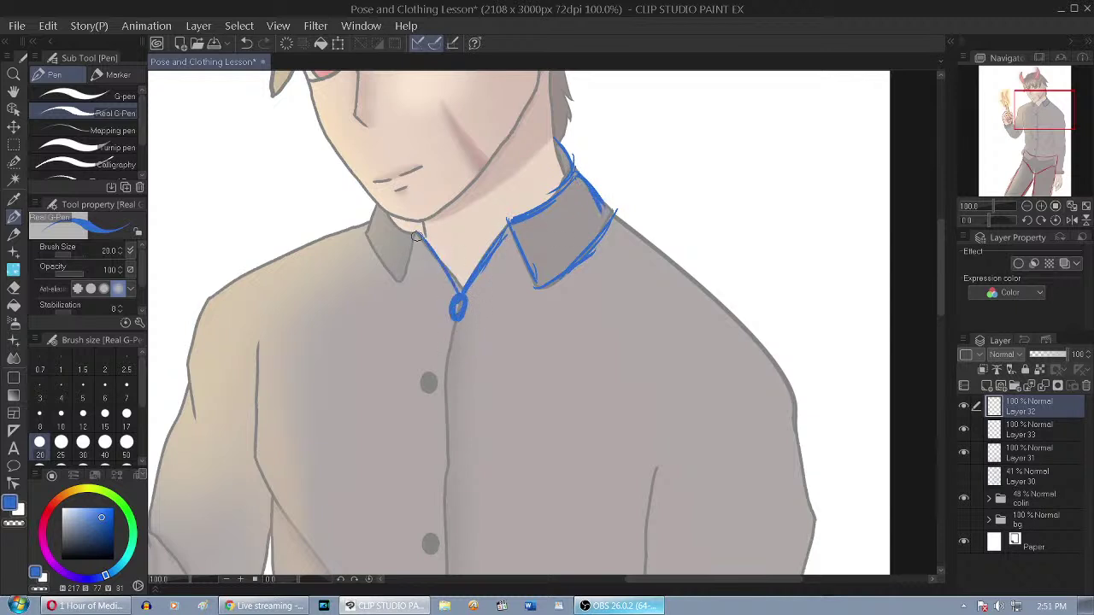
pyautogui.moveTo(417, 238)
pyautogui.mouseDown()
pyautogui.moveTo(406, 280)
pyautogui.moveTo(371, 233)
pyautogui.moveTo(367, 246)
pyautogui.moveTo(380, 207)
pyautogui.moveTo(386, 241)
pyautogui.moveTo(419, 227)
pyautogui.mouseUp()
pyautogui.press('Delete')
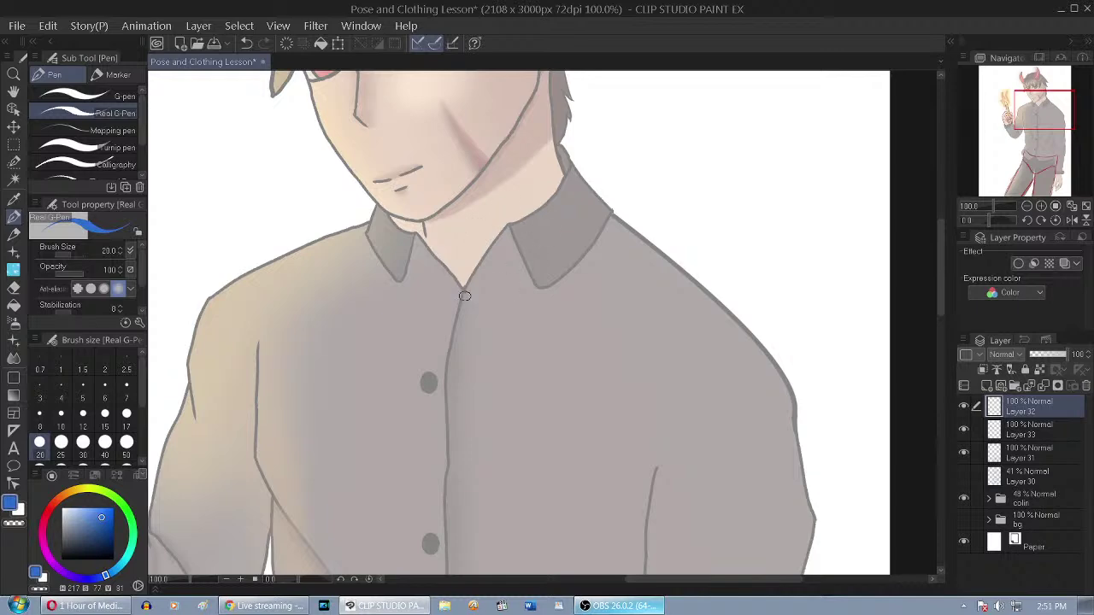
# Draw the shirt's front opening line in blue from the collar's V down the chest and trim its upper end
pyautogui.scroll(-7, 488, 152)
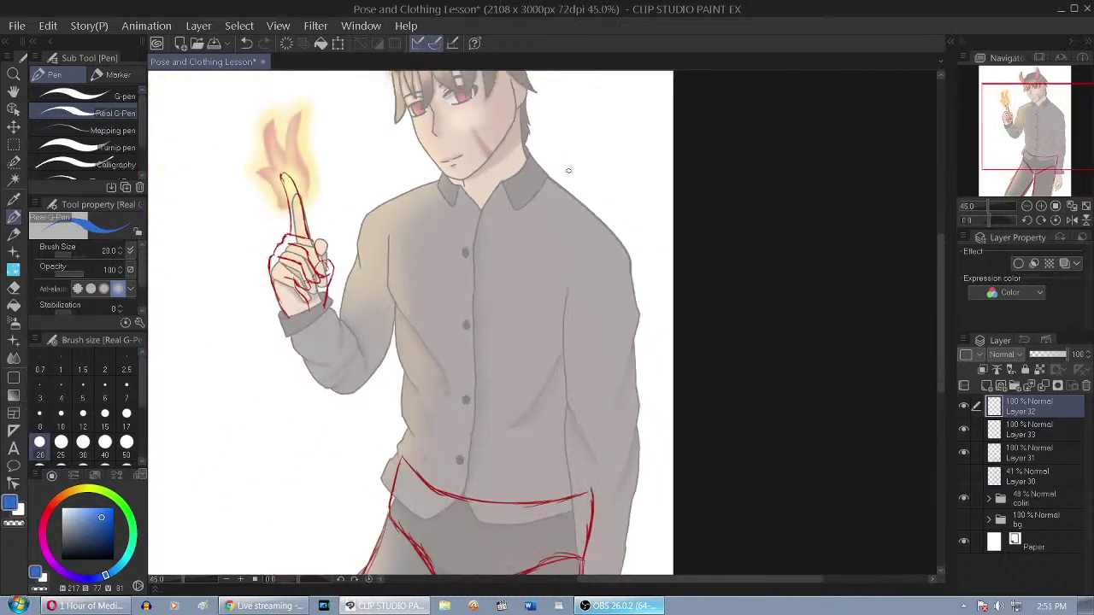
pyautogui.scroll(5, 564, 166)
pyautogui.scroll(1, 455, 203)
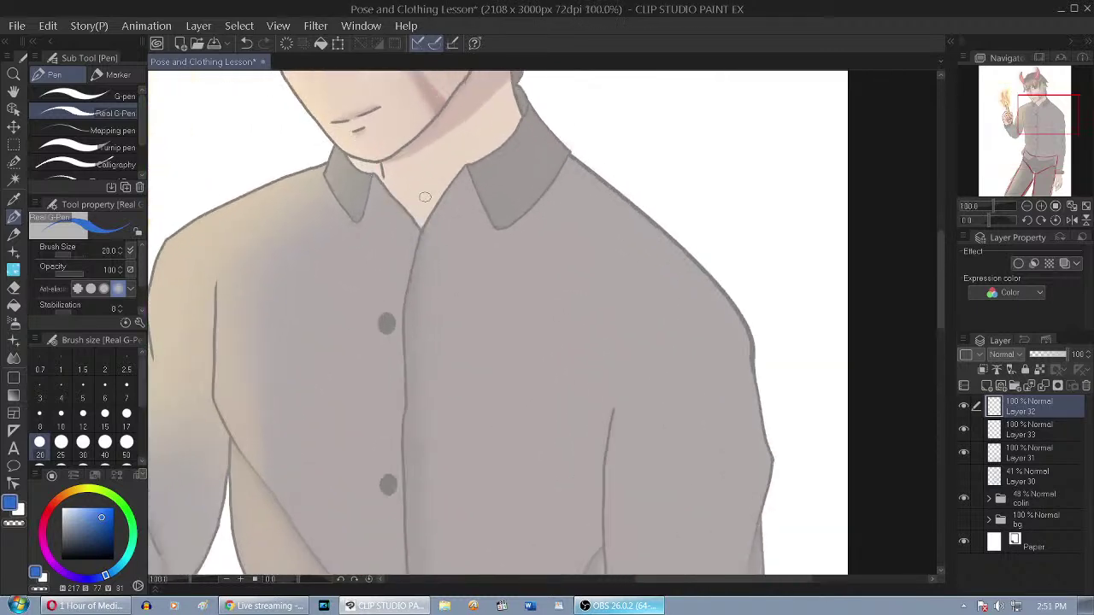
pyautogui.moveTo(415, 235); pyautogui.dragTo(408, 286)
pyautogui.moveTo(422, 195); pyautogui.dragTo(401, 415)
pyautogui.press('e')
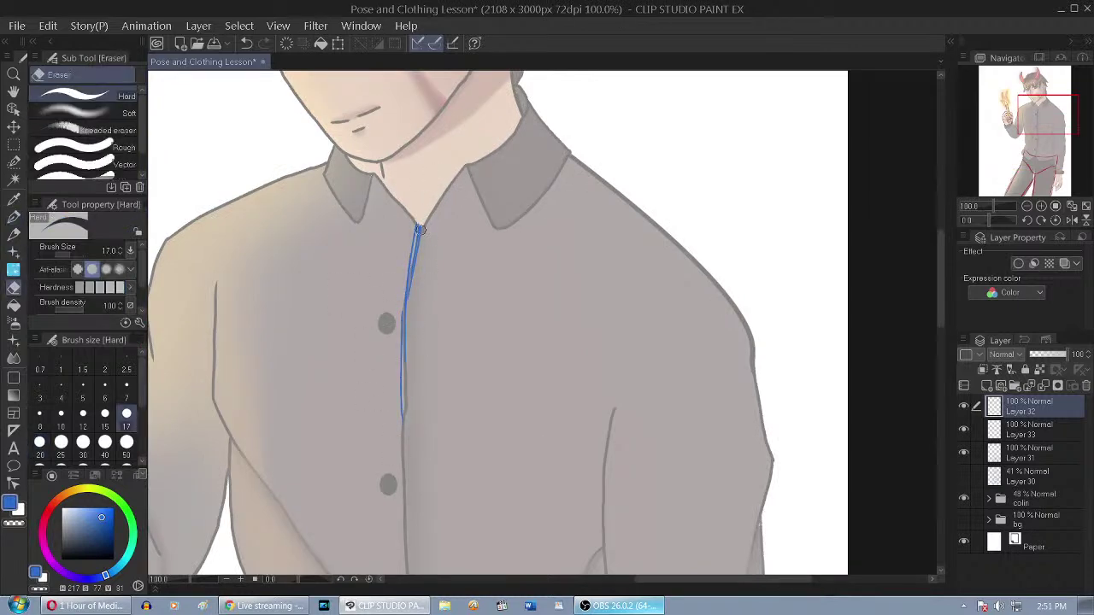
# Sketch a standing collar's outline from behind the neck to the shoulder, and its upper edge across the throat down to the front opening
pyautogui.press('p')
pyautogui.scroll(-3, 499, 206)
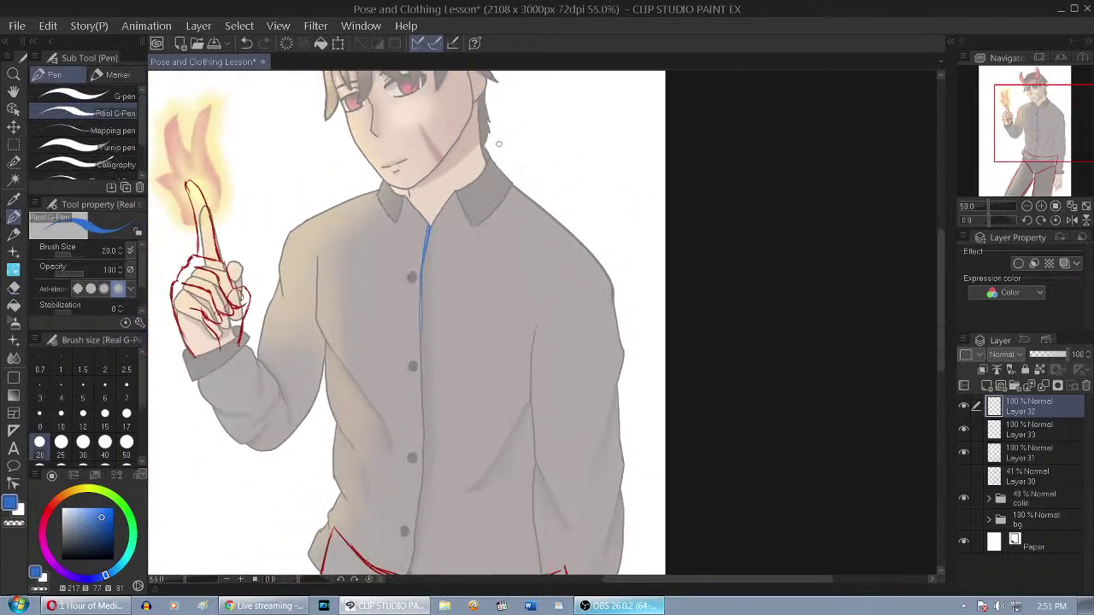
pyautogui.scroll(1, 487, 142)
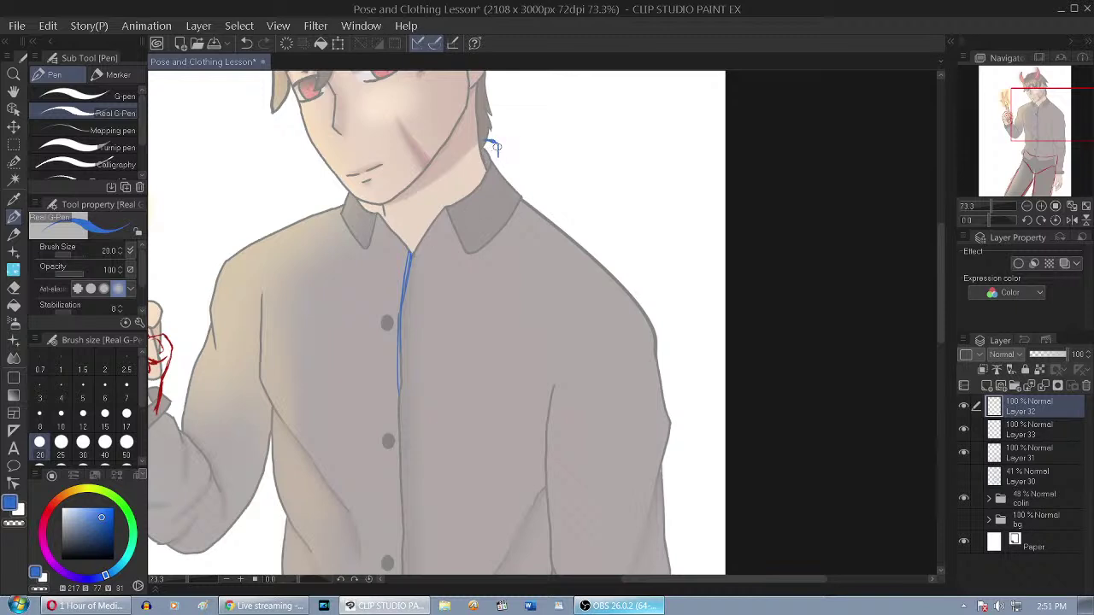
pyautogui.moveTo(501, 172); pyautogui.dragTo(513, 180)
pyautogui.scroll(4, 500, 135)
pyautogui.moveTo(501, 141)
pyautogui.mouseDown()
pyautogui.moveTo(514, 177)
pyautogui.moveTo(471, 159)
pyautogui.mouseUp()
pyautogui.hotkey('ctrl', 'z')
pyautogui.scroll(-3, 528, 129)
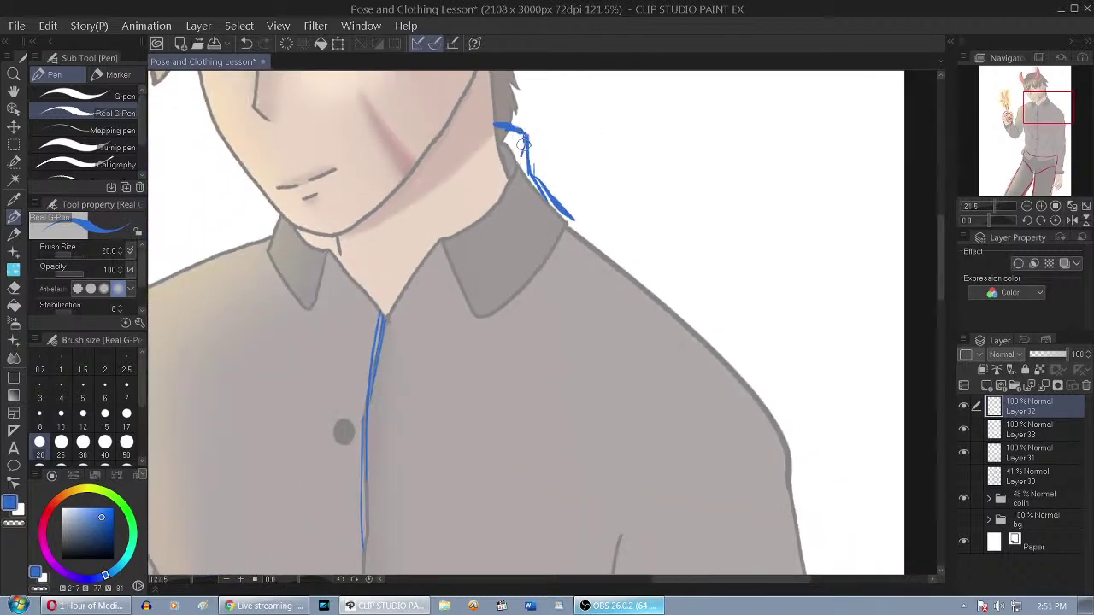
pyautogui.moveTo(526, 139)
pyautogui.mouseDown()
pyautogui.moveTo(484, 180)
pyautogui.moveTo(395, 233)
pyautogui.mouseUp()
pyautogui.moveTo(383, 241); pyautogui.dragTo(377, 350)
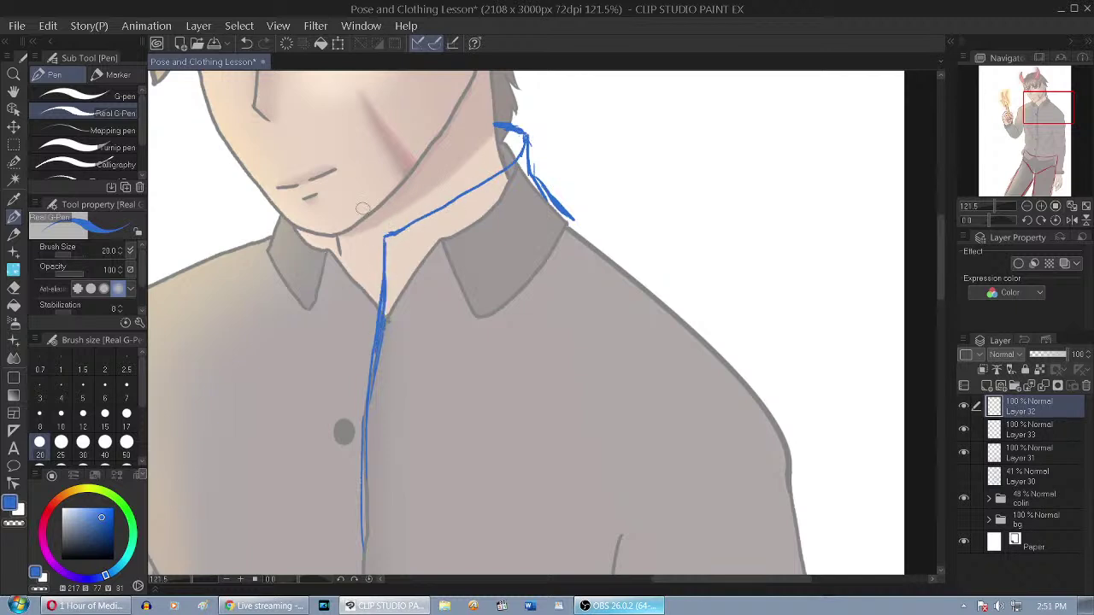
# Draw the collar's curved lower edge from the shoulder opposite the raised hand to the front opening
pyautogui.moveTo(565, 209)
pyautogui.mouseDown()
pyautogui.moveTo(590, 238)
pyautogui.moveTo(521, 305)
pyautogui.mouseUp()
pyautogui.hotkey('ctrl', 'z')
pyautogui.scroll(1, 590, 229)
pyautogui.scroll(-2, 588, 224)
pyautogui.scroll(2, 581, 233)
pyautogui.moveTo(584, 233)
pyautogui.mouseDown()
pyautogui.moveTo(556, 274)
pyautogui.moveTo(579, 253)
pyautogui.moveTo(437, 349)
pyautogui.mouseUp()
pyautogui.moveTo(341, 343); pyautogui.dragTo(449, 338)
pyautogui.click(14, 287)
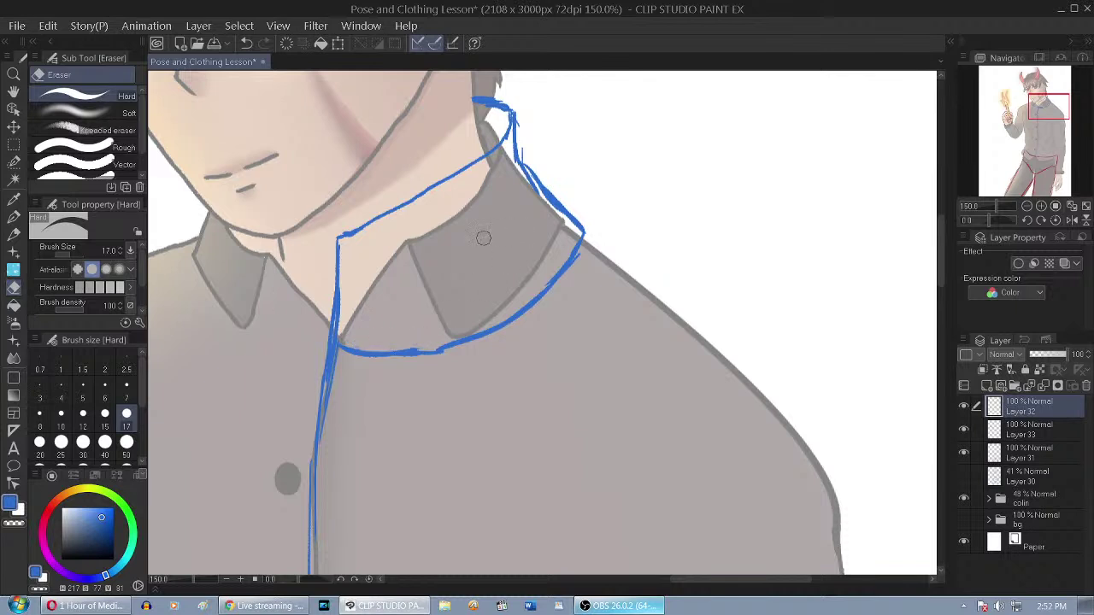
# Sketch the other half of the collar on the raised-hand side, with its edge under the chin and a curved lower edge to the front opening
pyautogui.scroll(-1, 501, 237)
pyautogui.press('p')
pyautogui.moveTo(270, 233)
pyautogui.mouseDown()
pyautogui.moveTo(311, 254)
pyautogui.moveTo(324, 253)
pyautogui.moveTo(295, 246)
pyautogui.moveTo(350, 245)
pyautogui.mouseUp()
pyautogui.hotkey('ctrl', 'z')
pyautogui.hotkey('ctrl', 'z')
pyautogui.hotkey('ctrl', 'z')
pyautogui.hotkey('ctrl', 'z')
pyautogui.hotkey('ctrl', 'z')
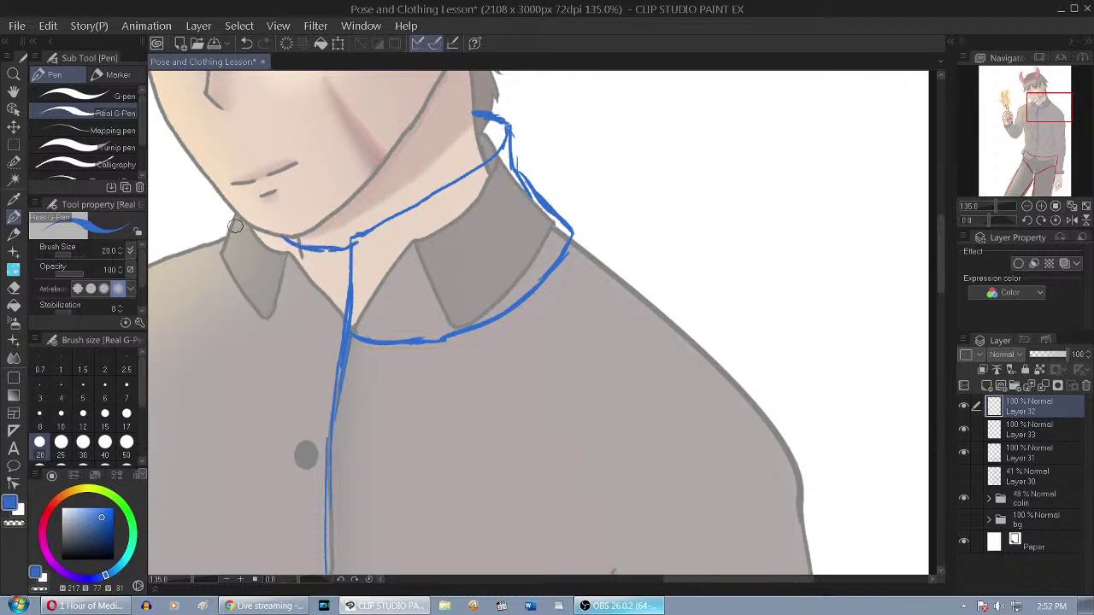
pyautogui.moveTo(234, 213)
pyautogui.mouseDown()
pyautogui.moveTo(225, 236)
pyautogui.moveTo(227, 211)
pyautogui.moveTo(226, 226)
pyautogui.moveTo(205, 235)
pyautogui.moveTo(216, 229)
pyautogui.mouseUp()
pyautogui.hotkey('ctrl', 'z')
pyautogui.moveTo(204, 238)
pyautogui.mouseDown()
pyautogui.moveTo(237, 304)
pyautogui.moveTo(217, 258)
pyautogui.moveTo(262, 321)
pyautogui.moveTo(302, 354)
pyautogui.moveTo(347, 359)
pyautogui.mouseUp()
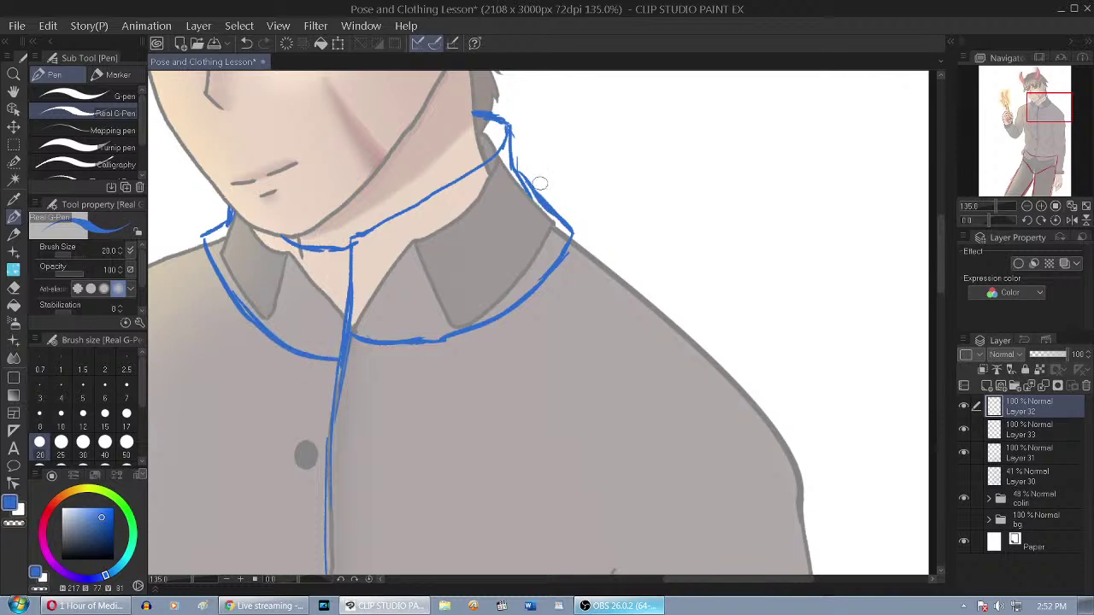
# Mark where the collar opens on both sides of the throat and erase the lines between the marks down to the V
pyautogui.scroll(-4, 527, 256)
pyautogui.scroll(4, 480, 211)
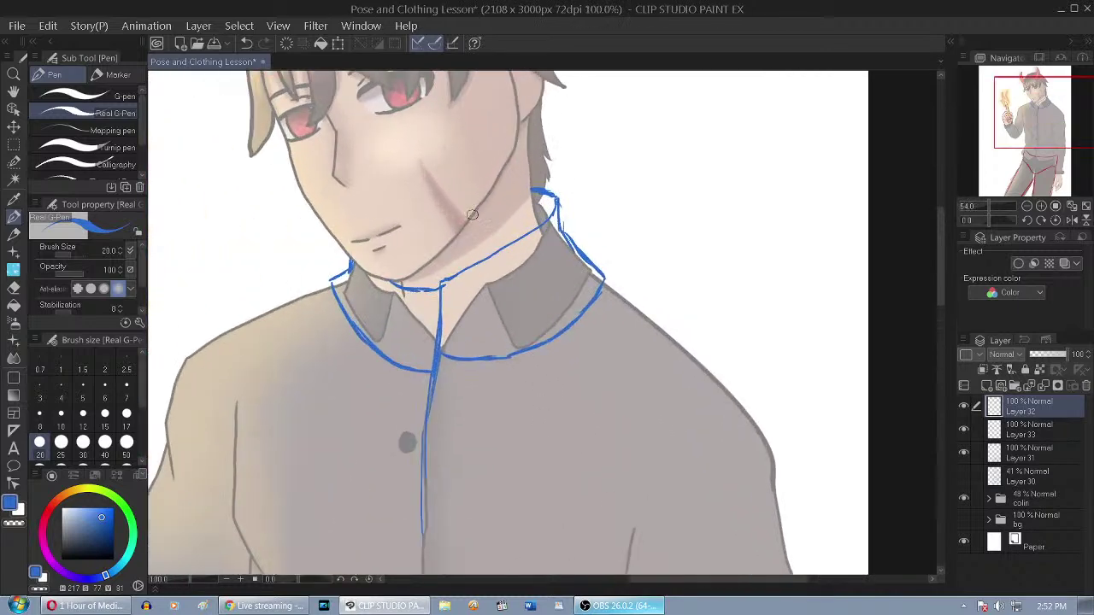
pyautogui.scroll(-1, 513, 248)
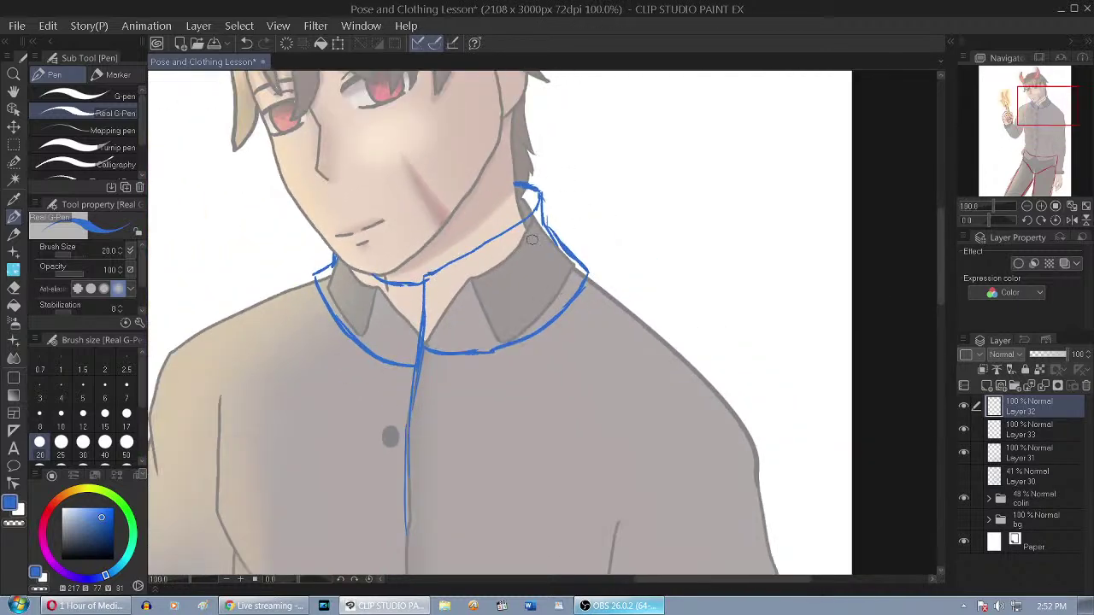
pyautogui.scroll(2, 531, 240)
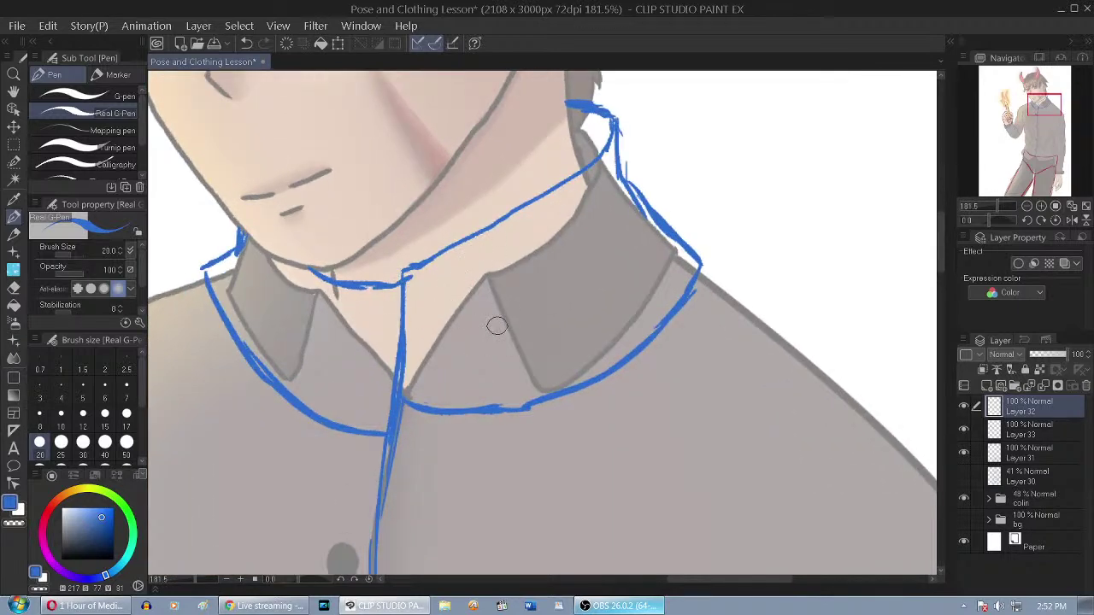
pyautogui.moveTo(411, 272); pyautogui.dragTo(434, 267)
pyautogui.hotkey('ctrl', 'z')
pyautogui.scroll(-2, 438, 245)
pyautogui.scroll(3, 433, 234)
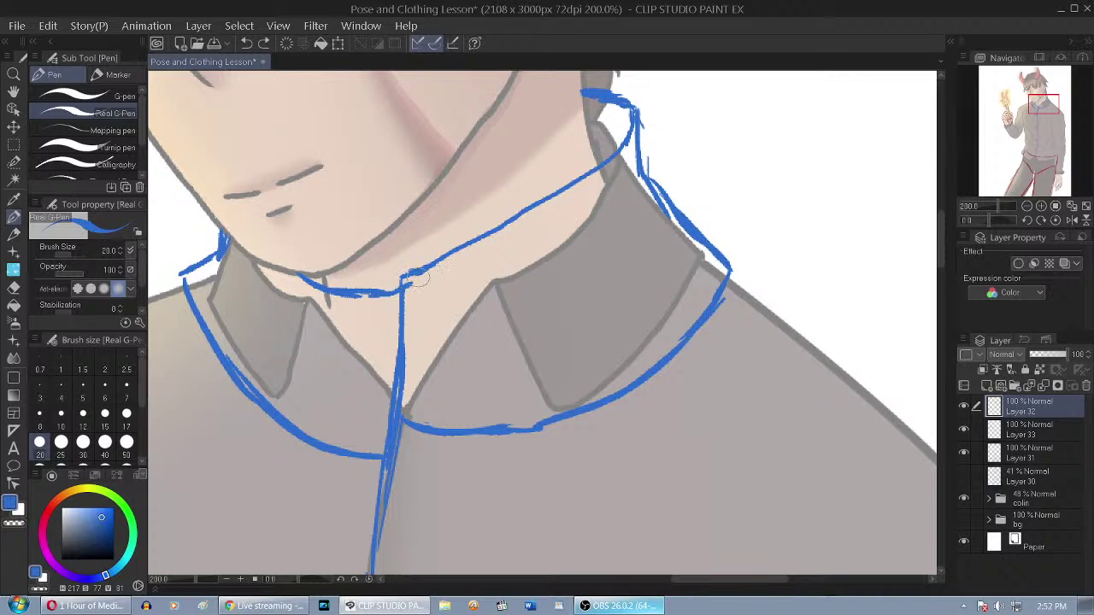
pyautogui.moveTo(447, 243); pyautogui.dragTo(460, 309)
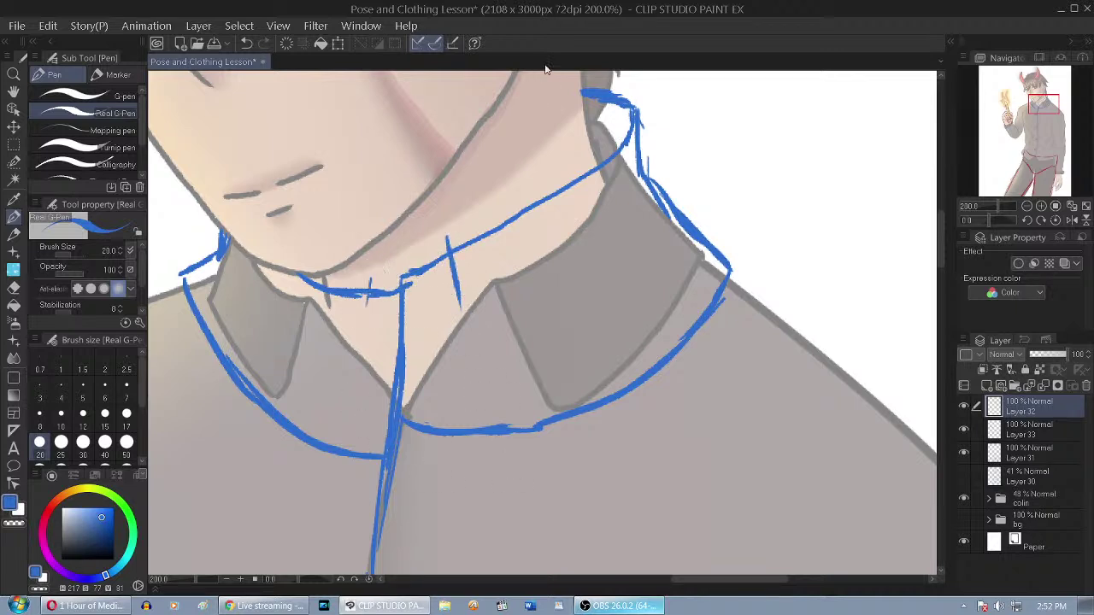
pyautogui.click(13, 287)
pyautogui.moveTo(410, 252)
pyautogui.mouseDown()
pyautogui.moveTo(431, 280)
pyautogui.moveTo(440, 262)
pyautogui.moveTo(411, 289)
pyautogui.moveTo(395, 278)
pyautogui.moveTo(383, 304)
pyautogui.moveTo(379, 292)
pyautogui.moveTo(393, 295)
pyautogui.moveTo(401, 331)
pyautogui.moveTo(397, 416)
pyautogui.moveTo(398, 402)
pyautogui.moveTo(425, 405)
pyautogui.mouseUp()
pyautogui.click(13, 217)
# Draw the front edge of the collar flap opposite the raised hand, folding over at the mark and running past the lower curve
pyautogui.scroll(-5, 484, 276)
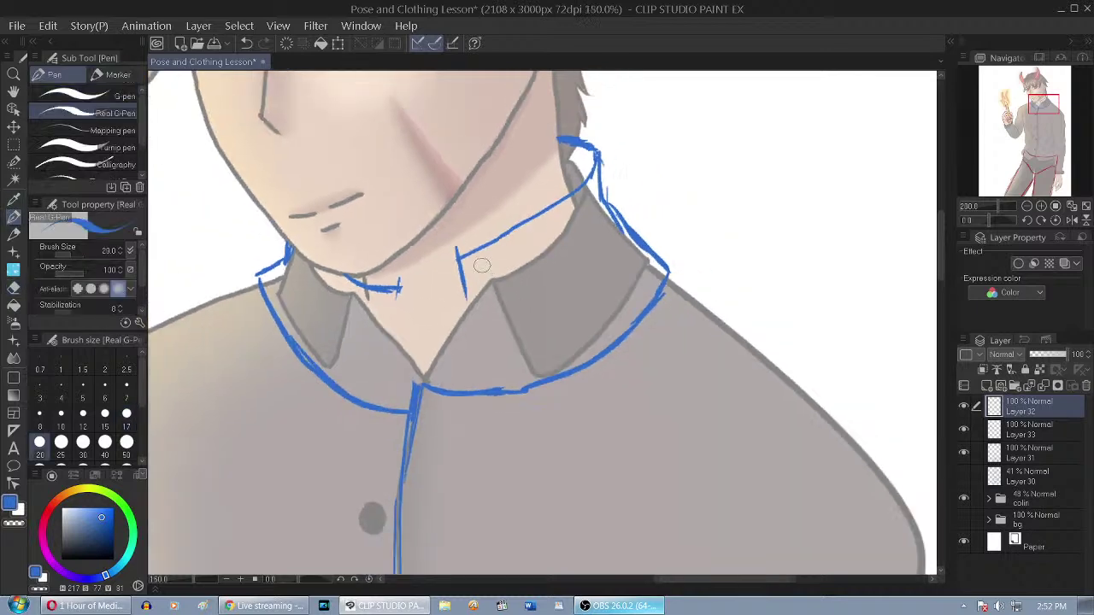
pyautogui.scroll(4, 467, 267)
pyautogui.scroll(2, 468, 267)
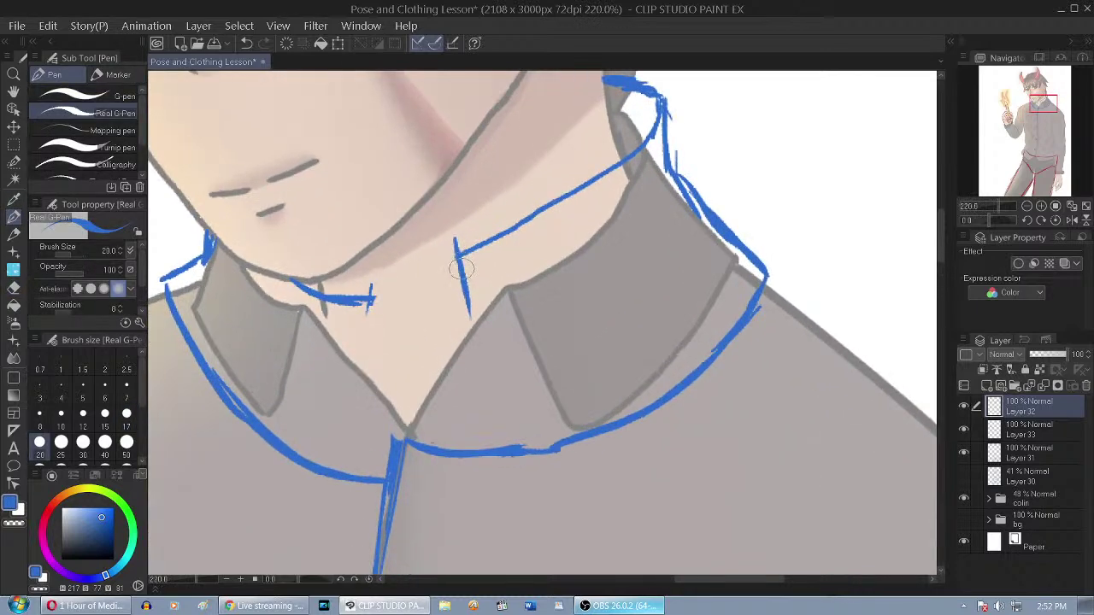
pyautogui.moveTo(474, 263); pyautogui.dragTo(488, 309)
pyautogui.moveTo(476, 272); pyautogui.dragTo(501, 395)
pyautogui.moveTo(496, 335); pyautogui.dragTo(503, 453)
pyautogui.moveTo(503, 411); pyautogui.dragTo(503, 461)
pyautogui.scroll(-2, 501, 242)
pyautogui.scroll(2, 494, 347)
pyautogui.moveTo(501, 304); pyautogui.dragTo(507, 434)
pyautogui.moveTo(506, 396); pyautogui.dragTo(503, 464)
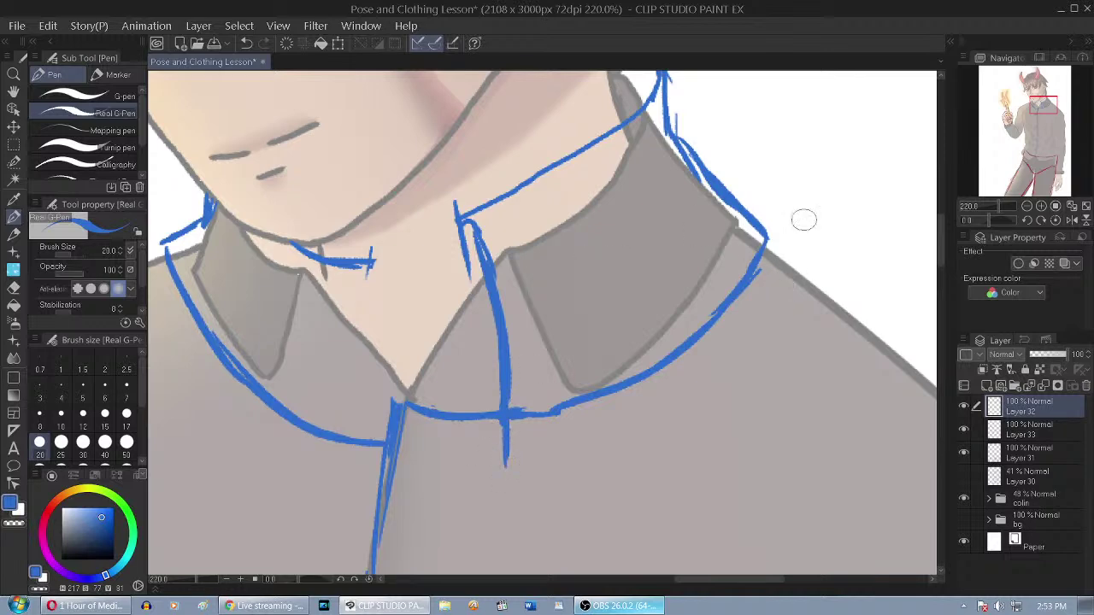
# Draw the front edge of the collar flap on the raised-hand side, folding at the throat and ending in a point
pyautogui.scroll(-3, 558, 176)
pyautogui.scroll(4, 422, 232)
pyautogui.moveTo(409, 252)
pyautogui.mouseDown()
pyautogui.moveTo(388, 264)
pyautogui.moveTo(370, 326)
pyautogui.mouseUp()
pyautogui.moveTo(376, 281)
pyautogui.mouseDown()
pyautogui.moveTo(373, 416)
pyautogui.moveTo(371, 371)
pyautogui.moveTo(374, 391)
pyautogui.moveTo(336, 424)
pyautogui.moveTo(384, 459)
pyautogui.mouseUp()
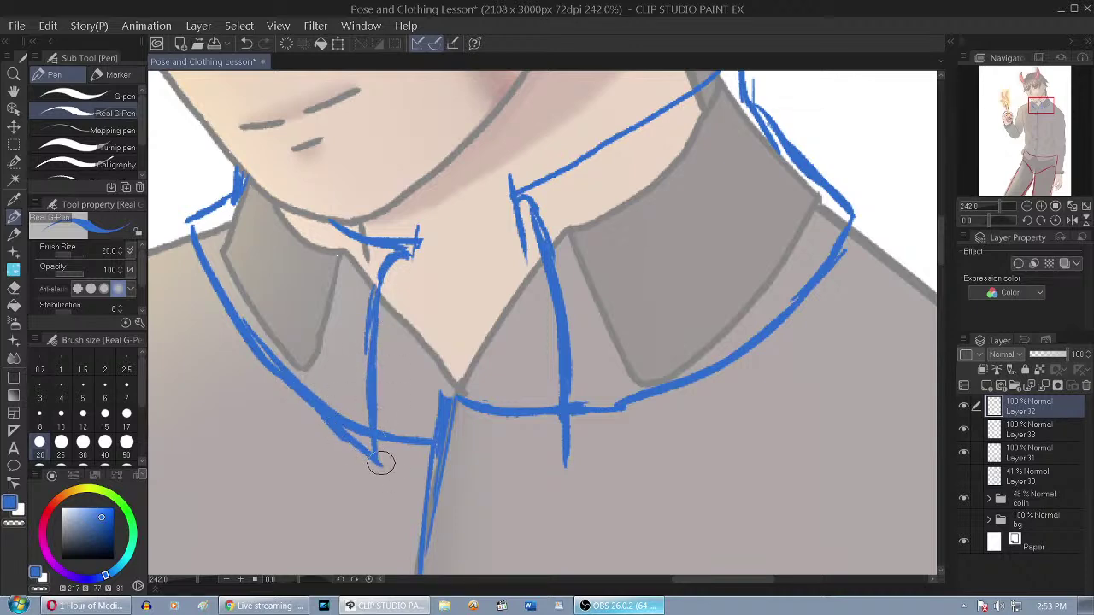
# Erase the excess throat mark, the overlap at the pointed flap, and the lower curve of the flap opposite the raised hand
pyautogui.scroll(-1, 365, 567)
pyautogui.click(14, 287)
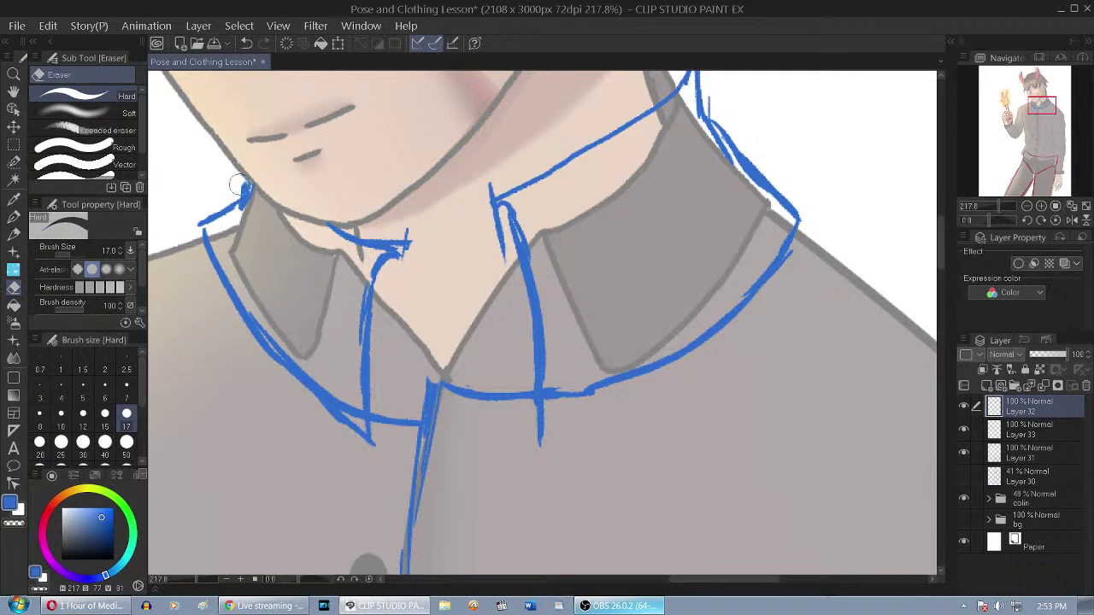
pyautogui.moveTo(405, 233); pyautogui.dragTo(412, 266)
pyautogui.moveTo(346, 402); pyautogui.dragTo(368, 425)
pyautogui.moveTo(560, 382); pyautogui.dragTo(572, 386)
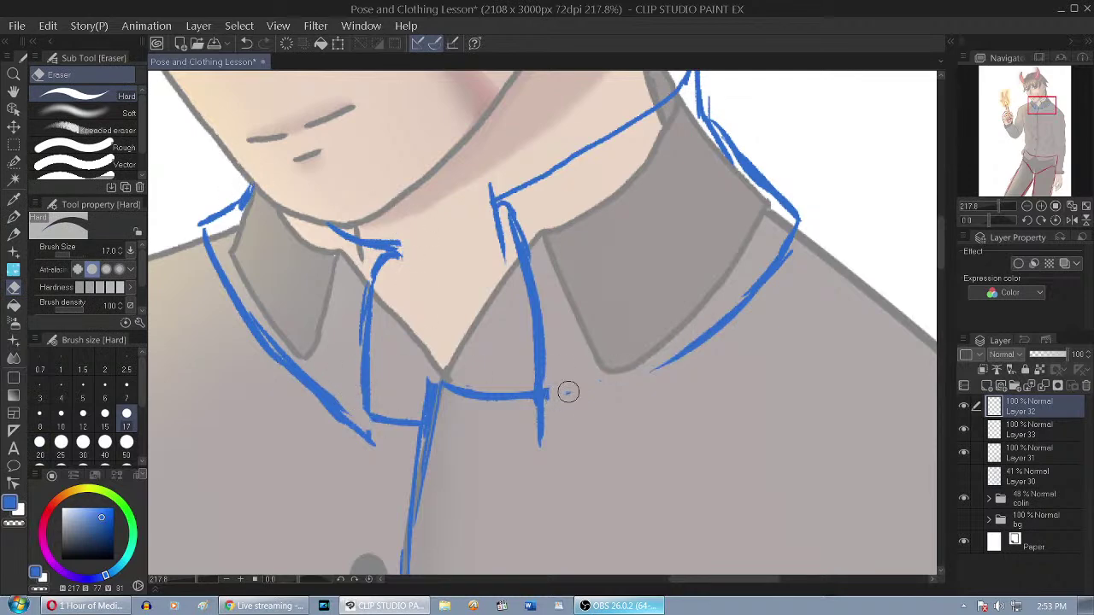
pyautogui.moveTo(798, 258); pyautogui.dragTo(689, 350)
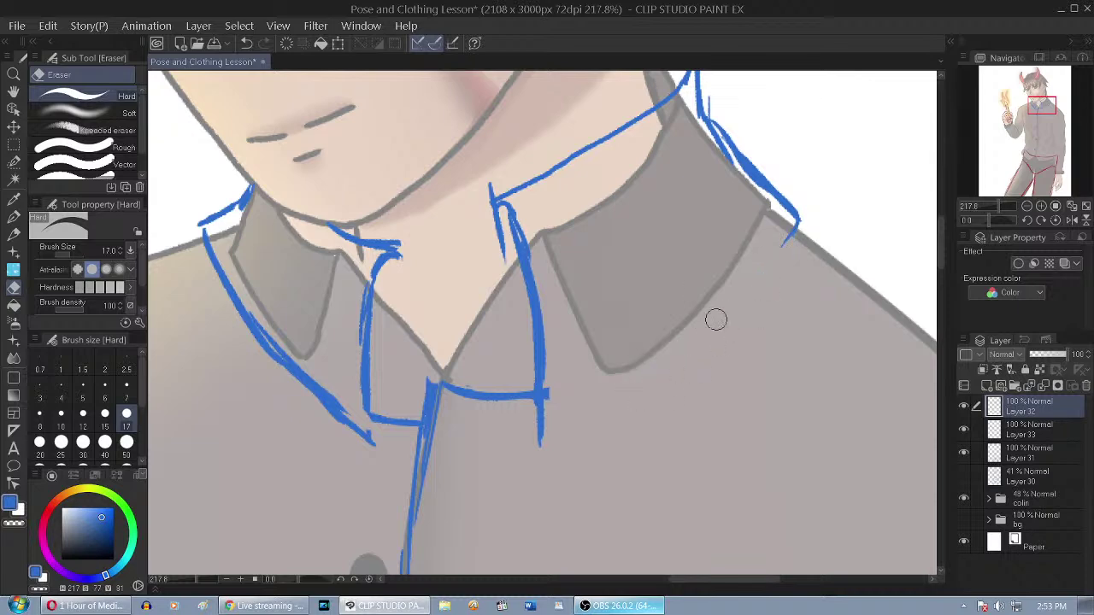
pyautogui.click(13, 217)
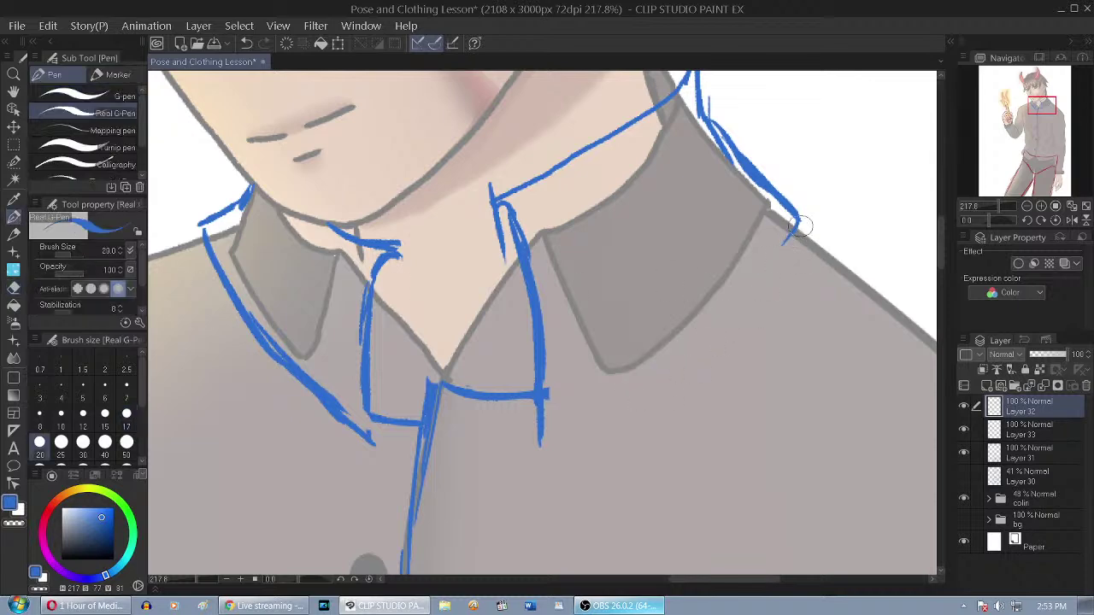
pyautogui.scroll(-5, 623, 233)
pyautogui.moveTo(791, 321)
pyautogui.mouseDown()
pyautogui.moveTo(702, 331)
pyautogui.moveTo(673, 425)
pyautogui.mouseUp()
pyautogui.moveTo(737, 251)
pyautogui.mouseDown()
pyautogui.moveTo(667, 248)
pyautogui.moveTo(609, 384)
pyautogui.mouseUp()
pyautogui.moveTo(681, 206)
pyautogui.mouseDown()
pyautogui.moveTo(624, 221)
pyautogui.moveTo(583, 304)
pyautogui.moveTo(685, 420)
pyautogui.moveTo(677, 436)
pyautogui.moveTo(777, 364)
pyautogui.moveTo(696, 223)
pyautogui.mouseUp()
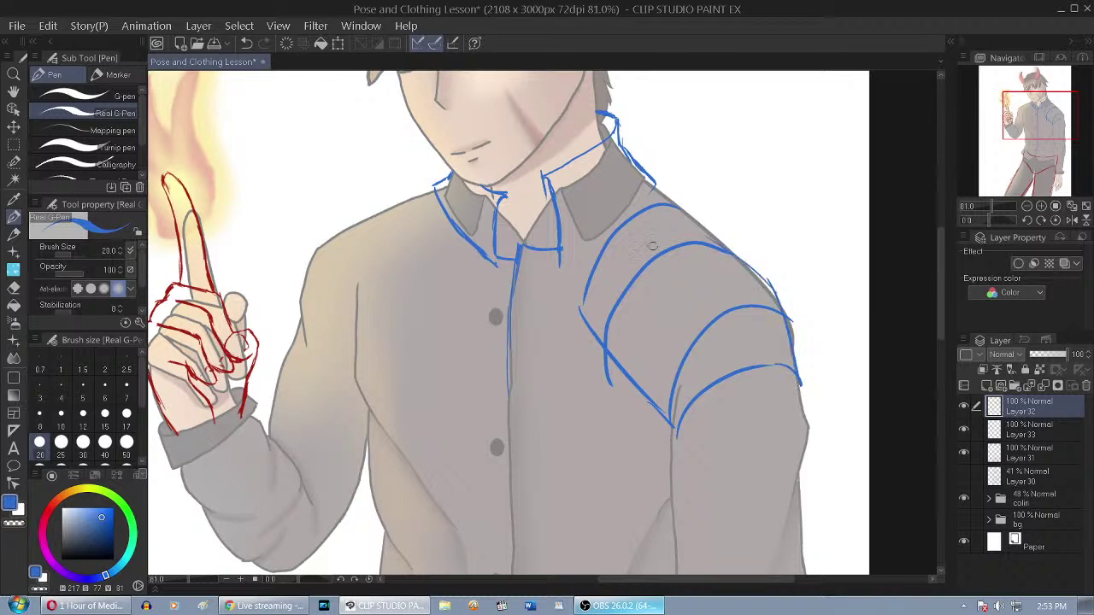
pyautogui.scroll(1, 656, 253)
pyautogui.hotkey('ctrl', 'z')
pyautogui.hotkey('ctrl', 'z')
pyautogui.hotkey('ctrl', 'z')
pyautogui.hotkey('ctrl', 'z')
pyautogui.hotkey('ctrl', 'z')
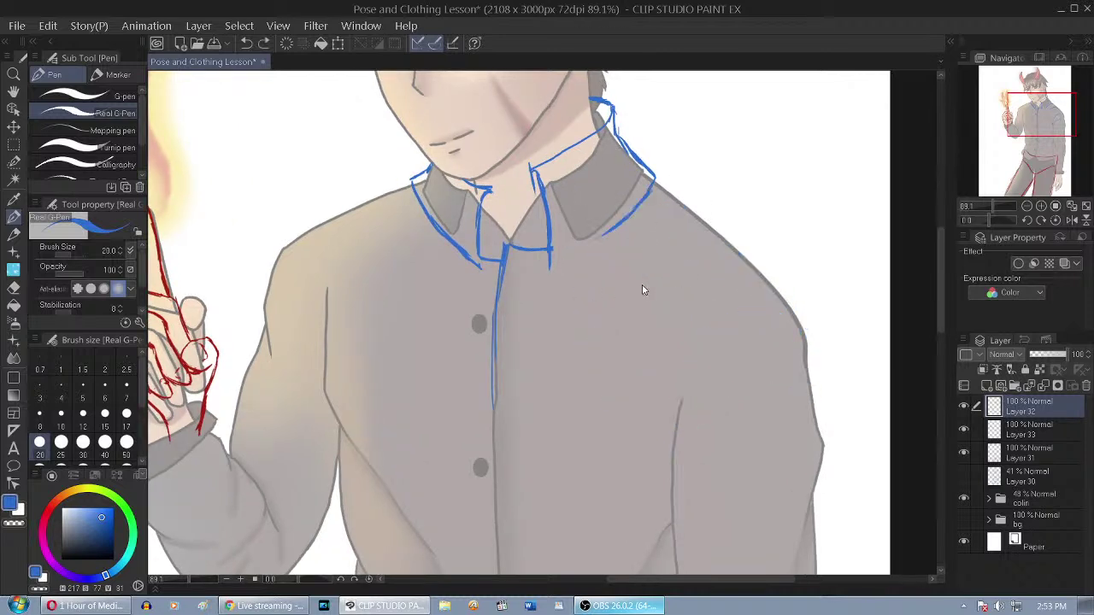
pyautogui.hotkey('ctrl', 'z')
# Erase the leftover curve opposite the raised hand and draw that flap's outer edge from the shoulder to a point at its front edge
pyautogui.click(16, 288)
pyautogui.scroll(3, 657, 203)
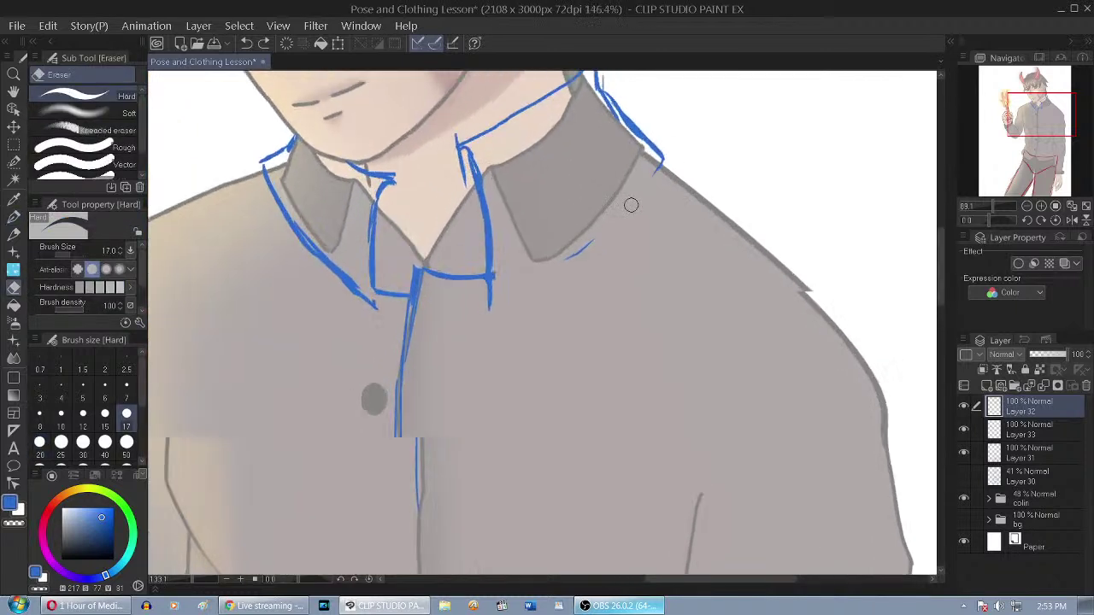
pyautogui.click(14, 217)
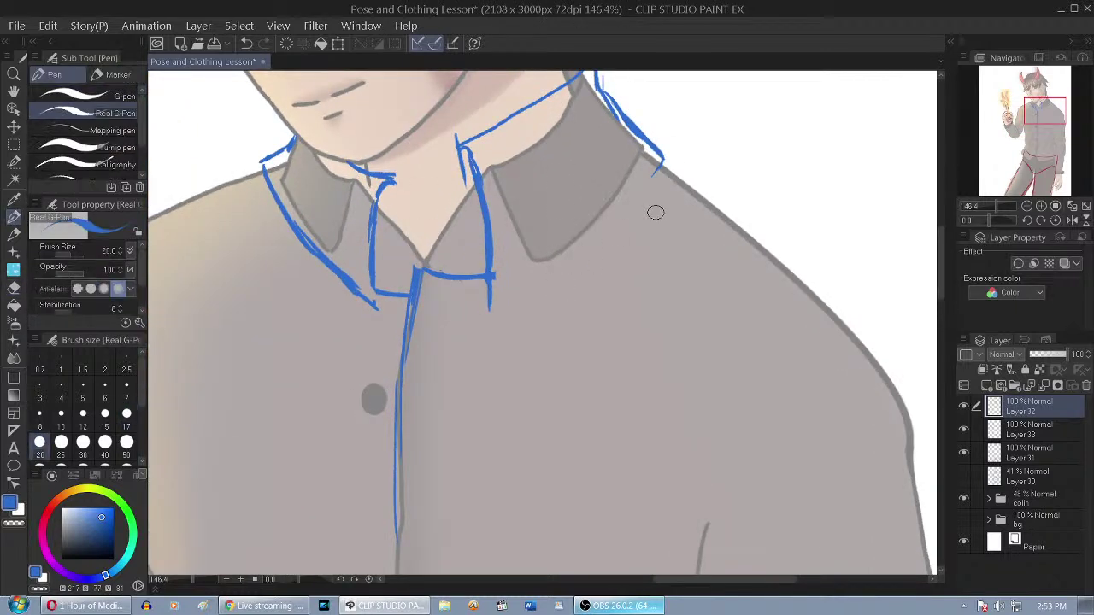
pyautogui.moveTo(669, 168)
pyautogui.mouseDown()
pyautogui.moveTo(598, 210)
pyautogui.moveTo(533, 271)
pyautogui.mouseUp()
pyautogui.moveTo(598, 210)
pyautogui.mouseDown()
pyautogui.moveTo(522, 282)
pyautogui.moveTo(519, 269)
pyautogui.moveTo(580, 208)
pyautogui.mouseUp()
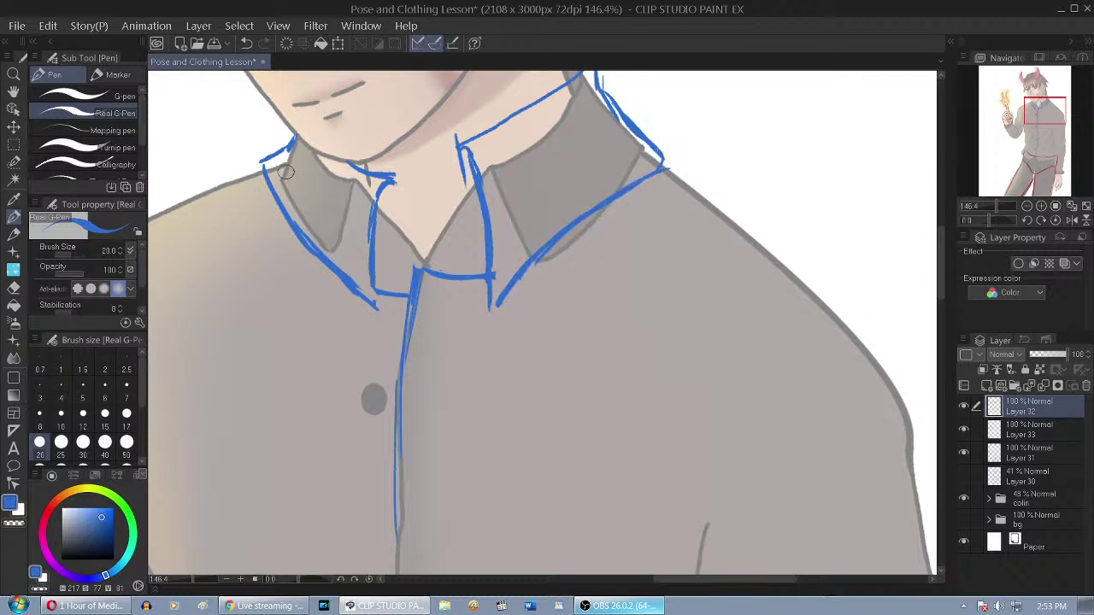
# Redraw the outer edge of the collar flap on the raised-hand side down to its point and erase the doubled lines
pyautogui.moveTo(285, 210)
pyautogui.mouseDown()
pyautogui.moveTo(342, 263)
pyautogui.moveTo(377, 313)
pyautogui.mouseUp()
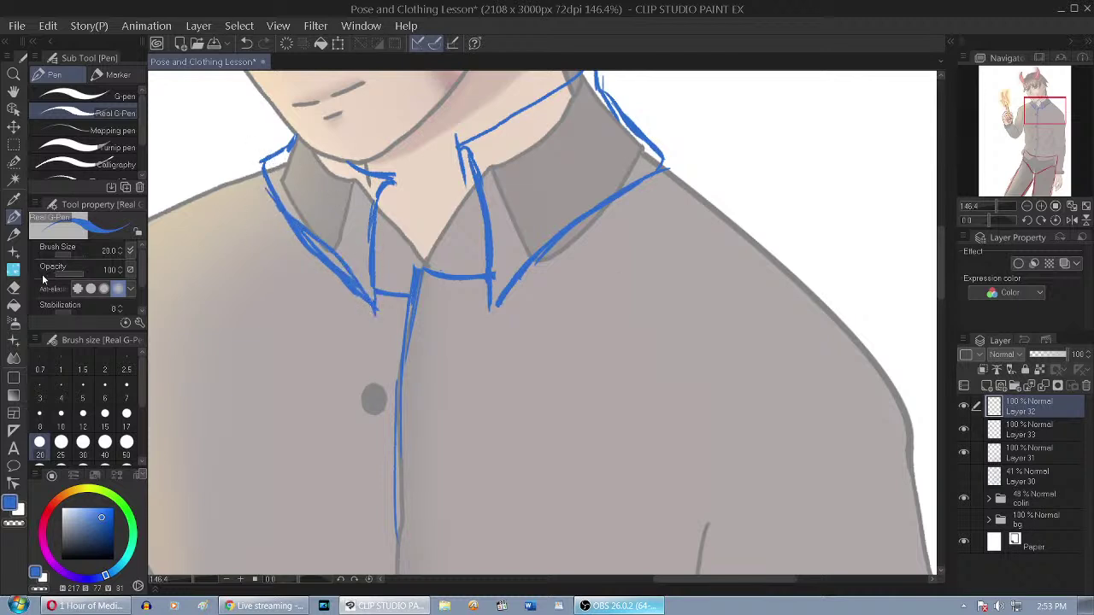
pyautogui.press('e')
pyautogui.moveTo(282, 228); pyautogui.dragTo(347, 280)
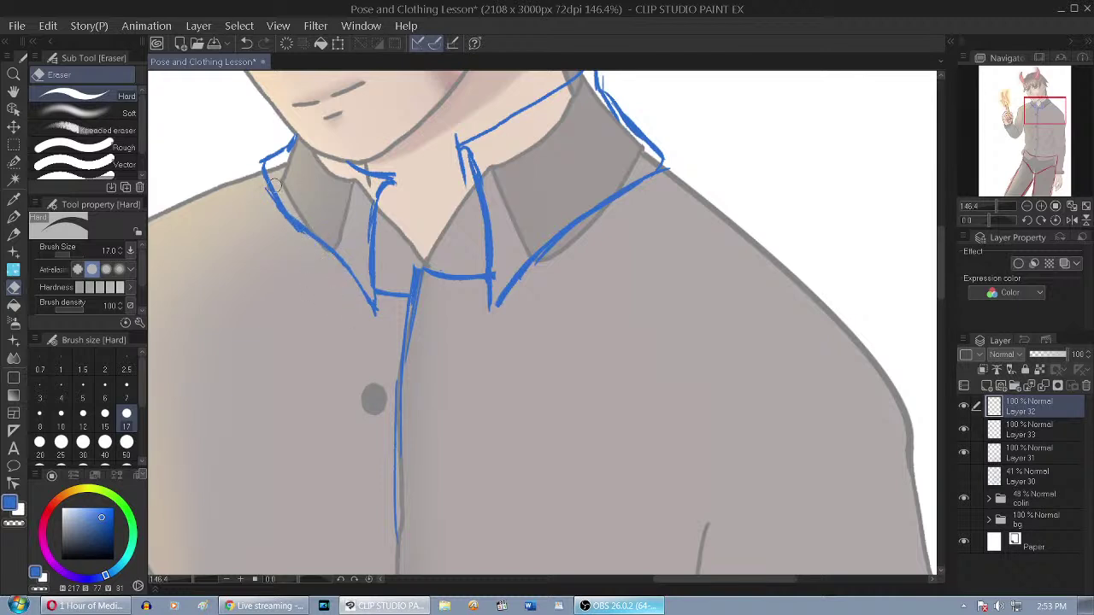
pyautogui.scroll(-4, 461, 171)
pyautogui.scroll(5, 397, 161)
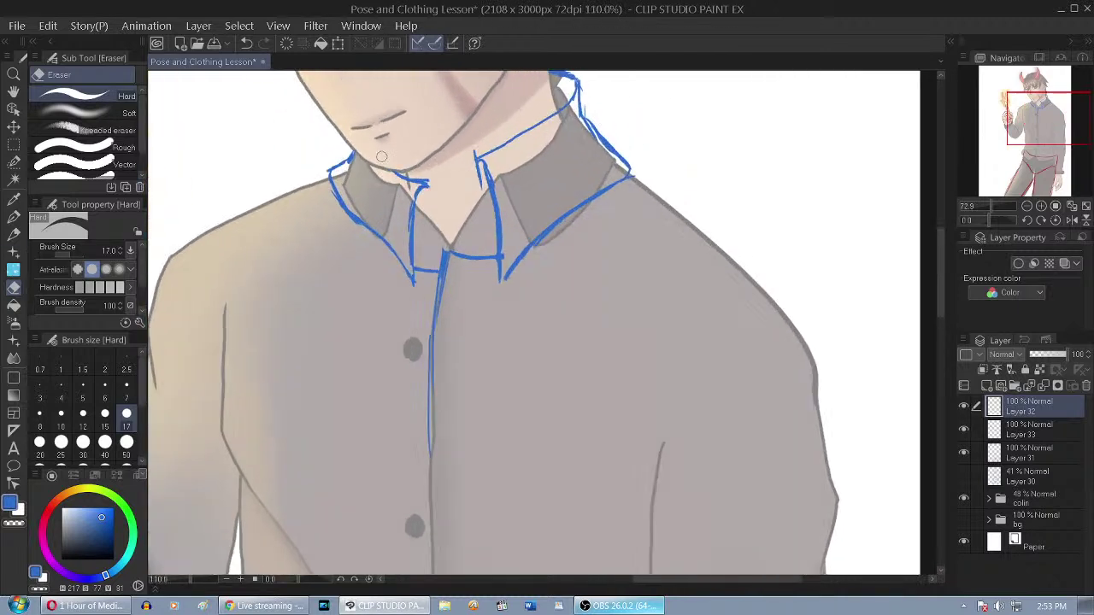
# Erase the stray marks on the collar's outer edge and, with eraser size 50, the short lines joining the flaps to the front opening
pyautogui.scroll(-4, 387, 160)
pyautogui.scroll(2, 431, 326)
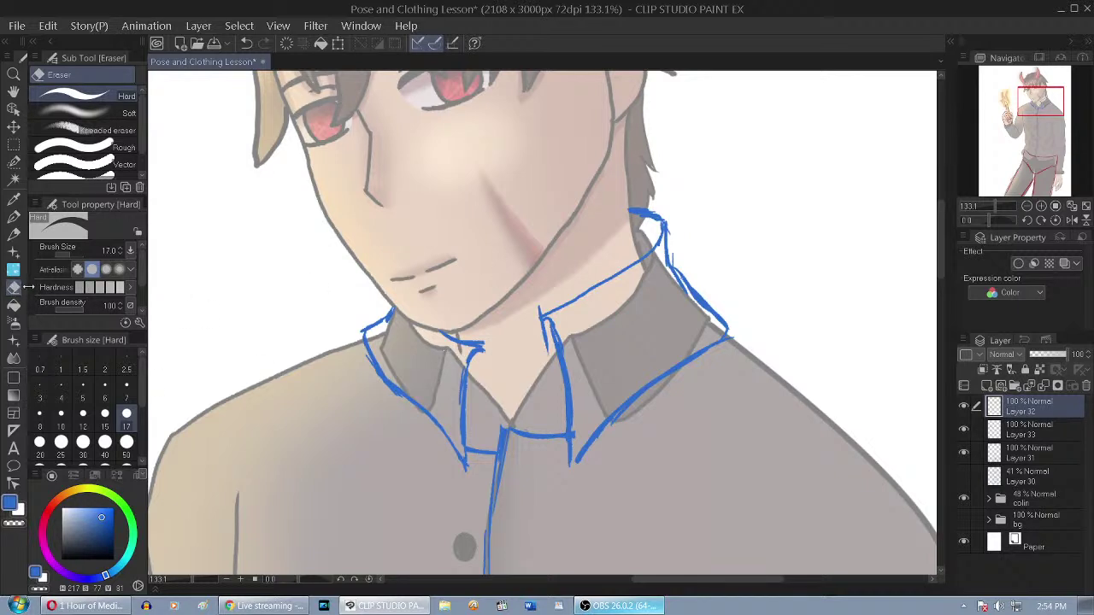
pyautogui.scroll(1, 542, 310)
pyautogui.scroll(1, 542, 310)
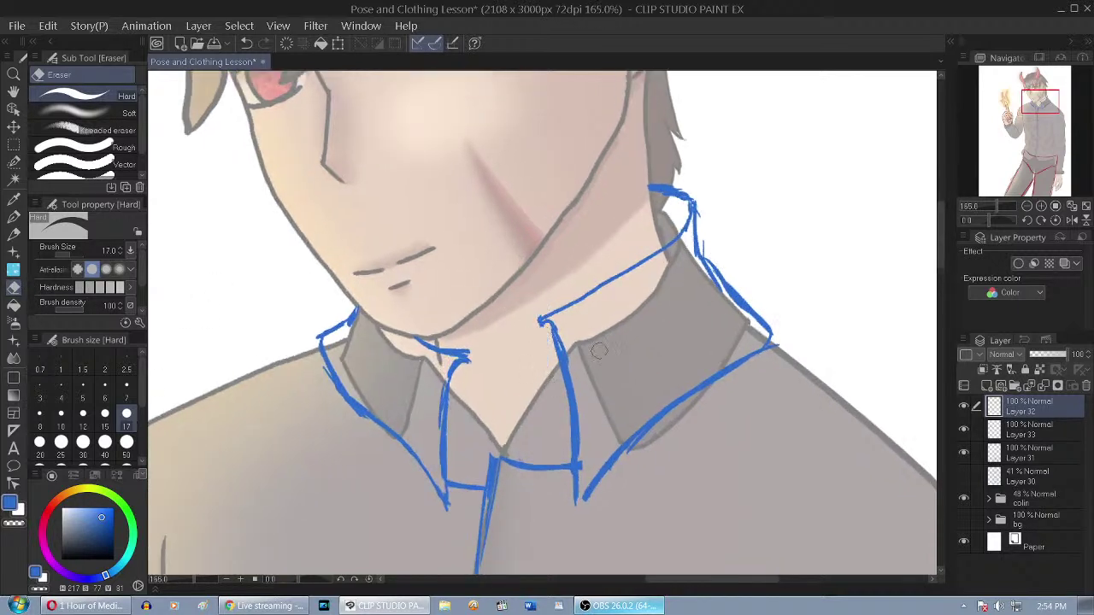
pyautogui.moveTo(711, 244)
pyautogui.mouseDown()
pyautogui.moveTo(736, 277)
pyautogui.moveTo(734, 313)
pyautogui.mouseUp()
pyautogui.scroll(-3, 482, 454)
pyautogui.click(126, 441)
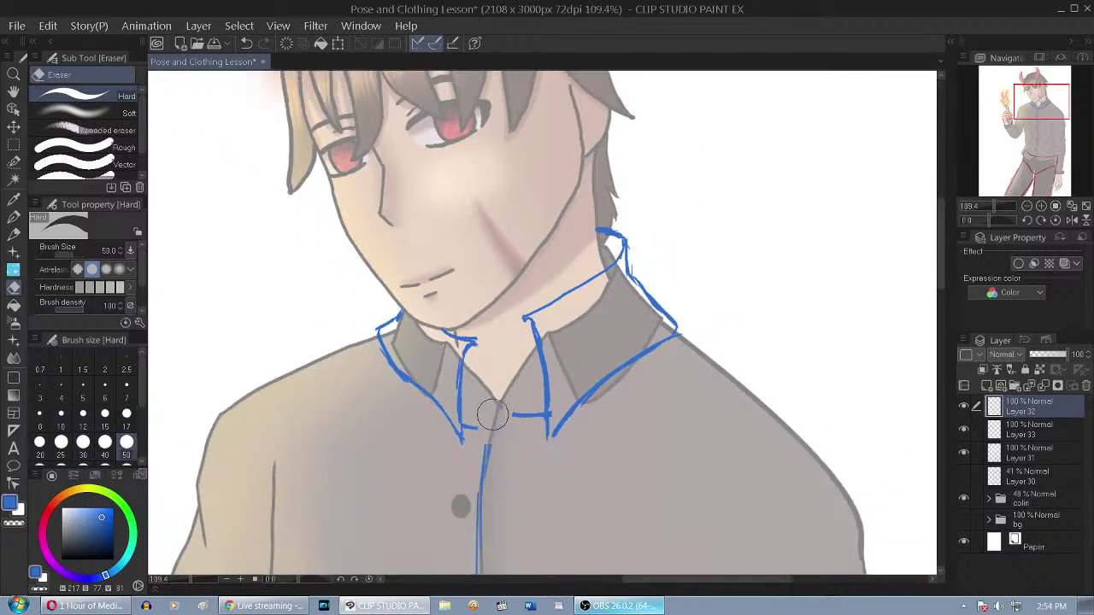
pyautogui.moveTo(518, 420); pyautogui.dragTo(533, 420)
# Draw the collar's inner front edges as a V from both throat folds down to the top of the front opening
pyautogui.press('p')
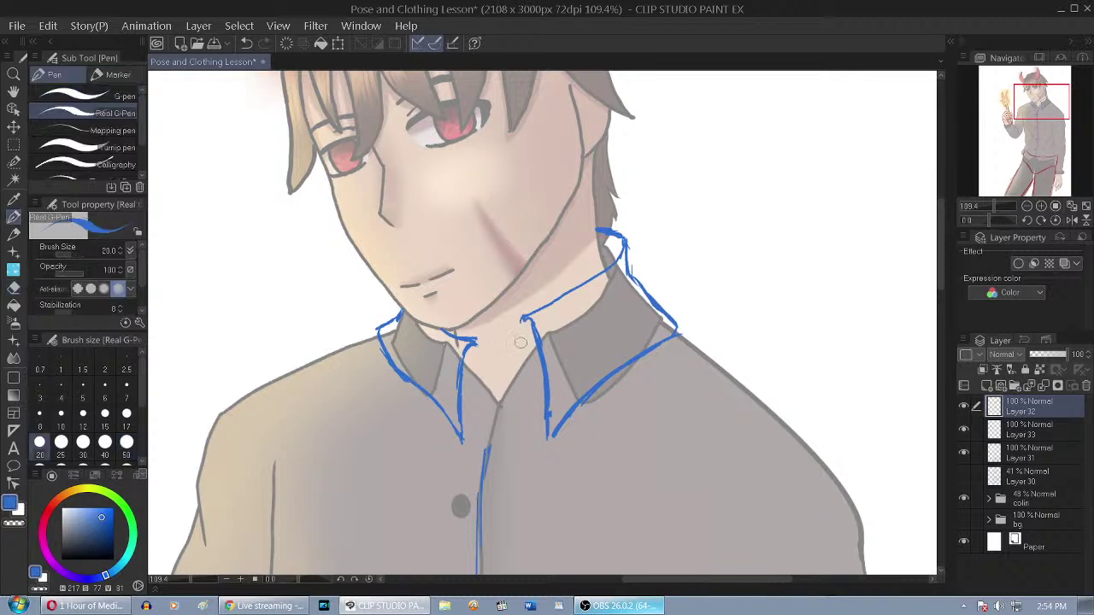
pyautogui.moveTo(526, 309); pyautogui.dragTo(495, 434)
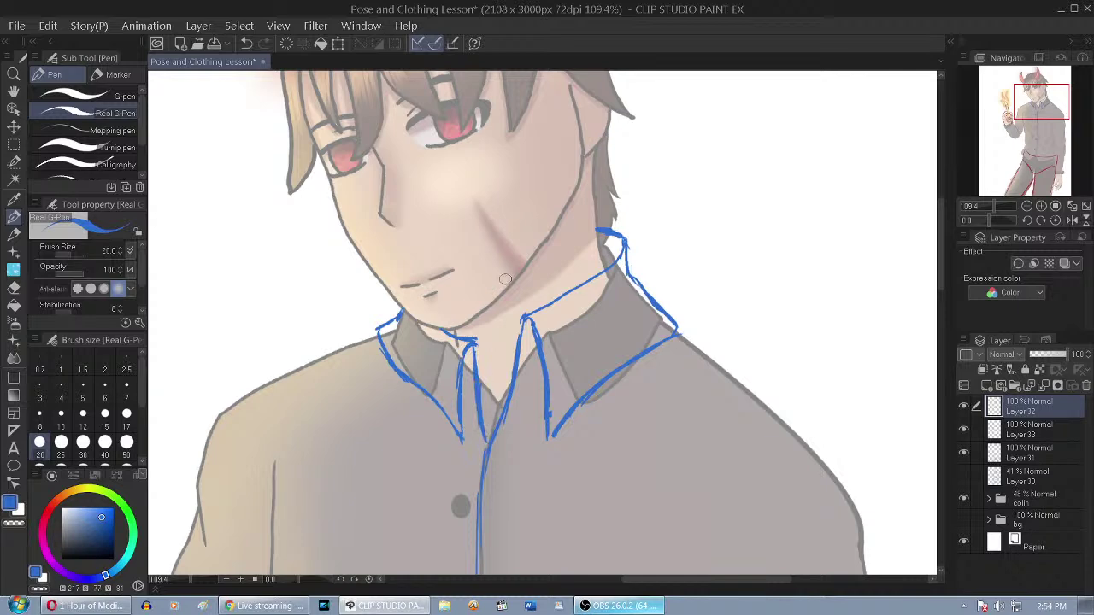
pyautogui.scroll(-3, 498, 246)
# Trim the neckline's end at the nape and draw short fold lines inside the collar on both sides of the neck
pyautogui.scroll(4, 573, 347)
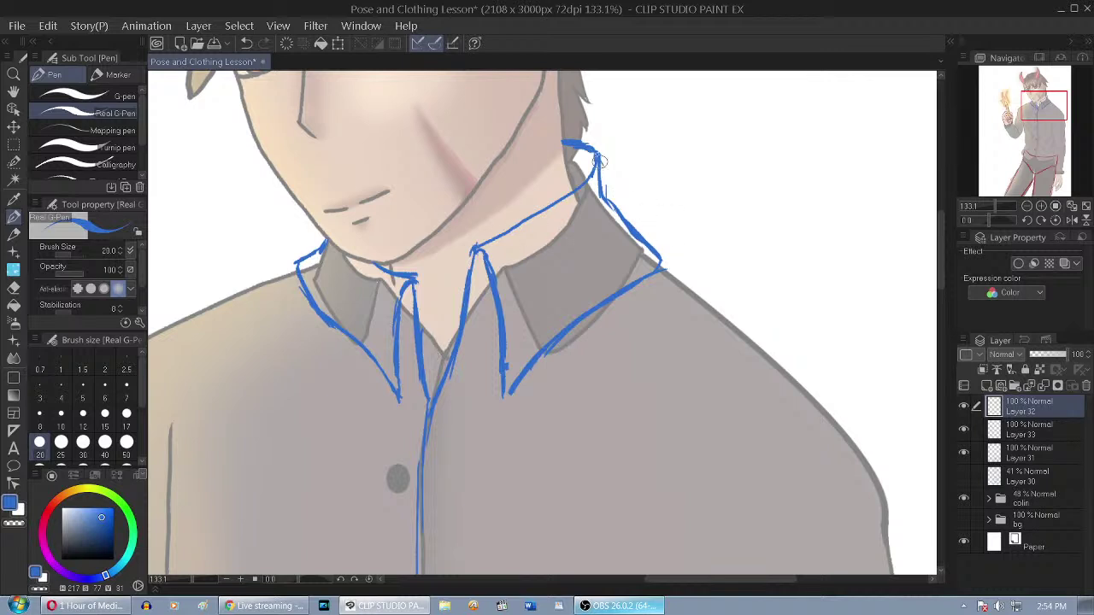
pyautogui.press('e')
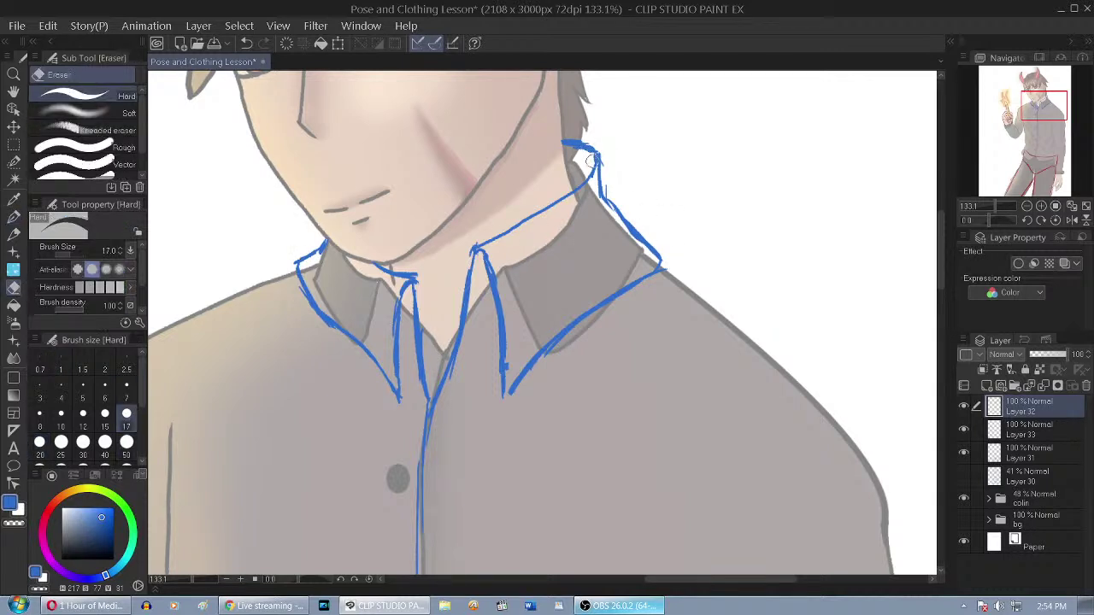
pyautogui.scroll(2, 590, 177)
pyautogui.click(13, 216)
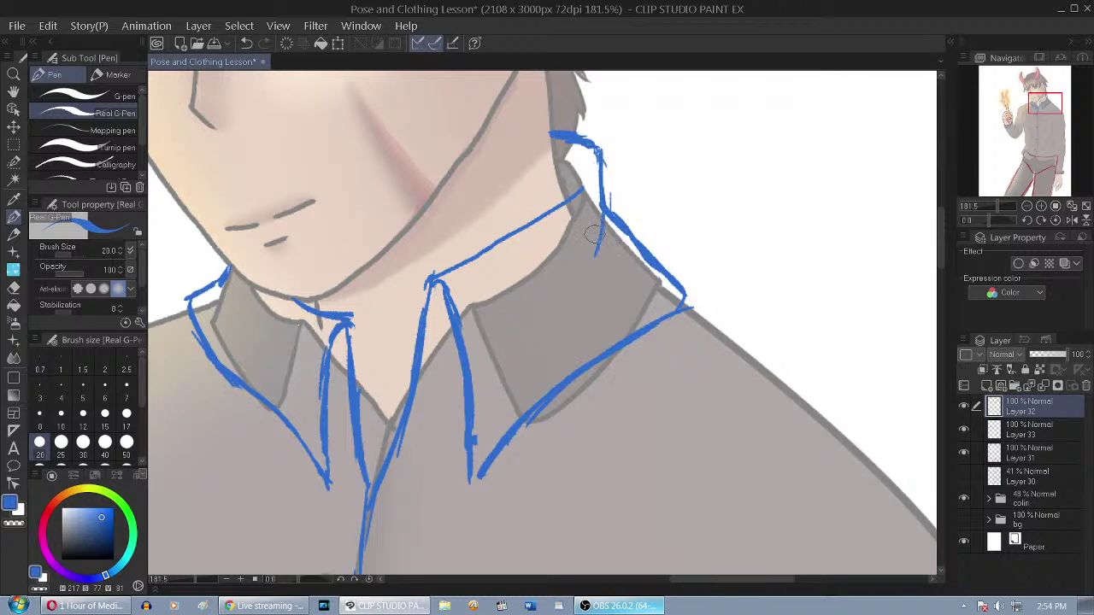
pyautogui.moveTo(580, 269); pyautogui.dragTo(582, 276)
pyautogui.moveTo(228, 271); pyautogui.dragTo(260, 338)
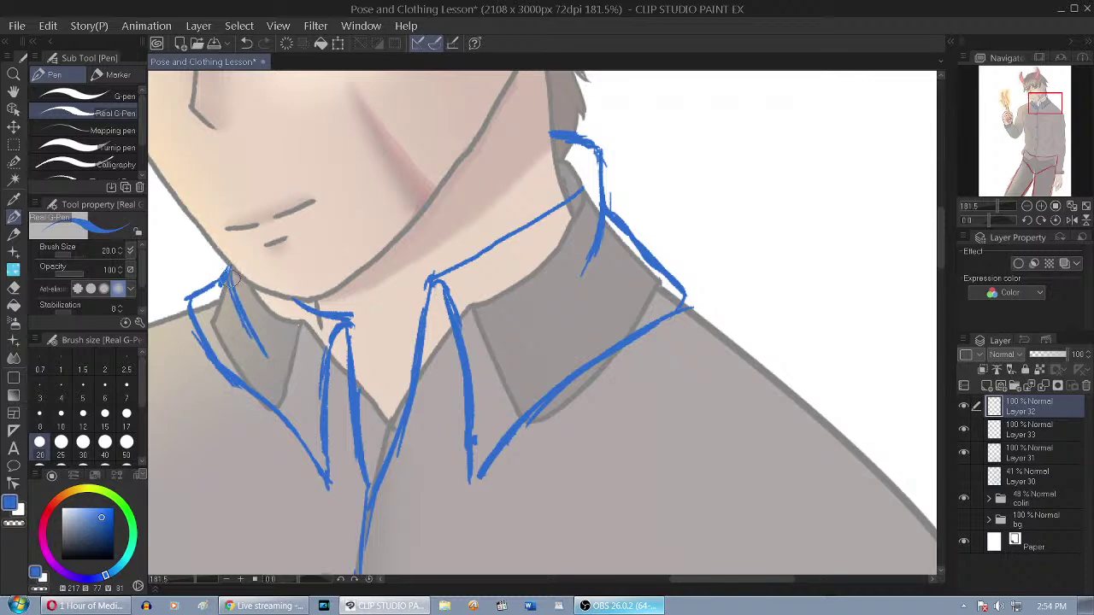
pyautogui.scroll(-5, 707, 210)
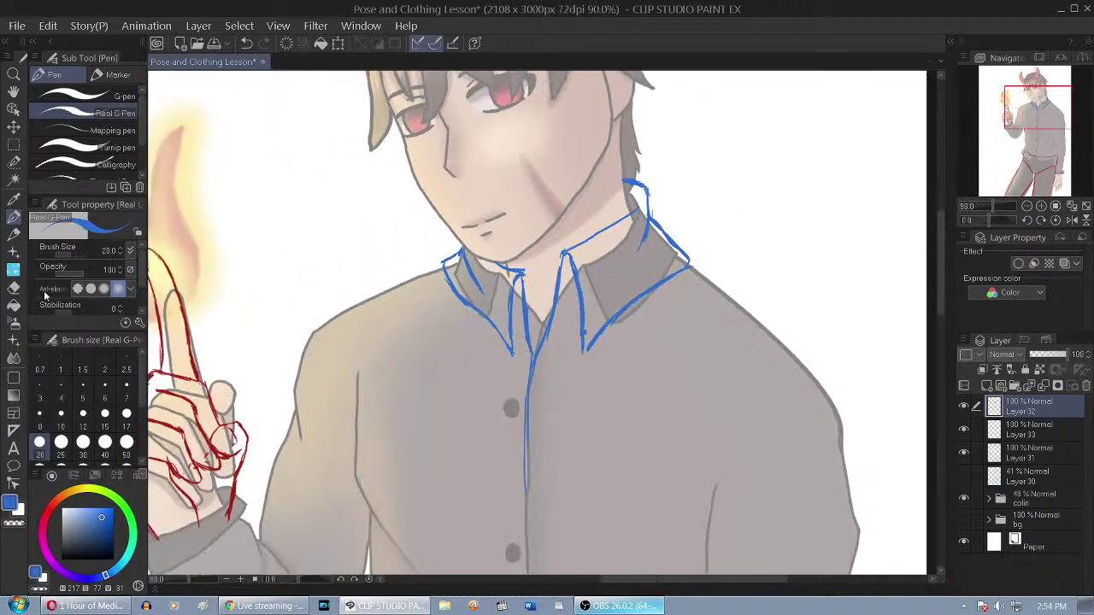
# Tidy and darken the collar's corner beside the jaw on the raised-hand side
pyautogui.click(13, 287)
pyautogui.scroll(2, 520, 272)
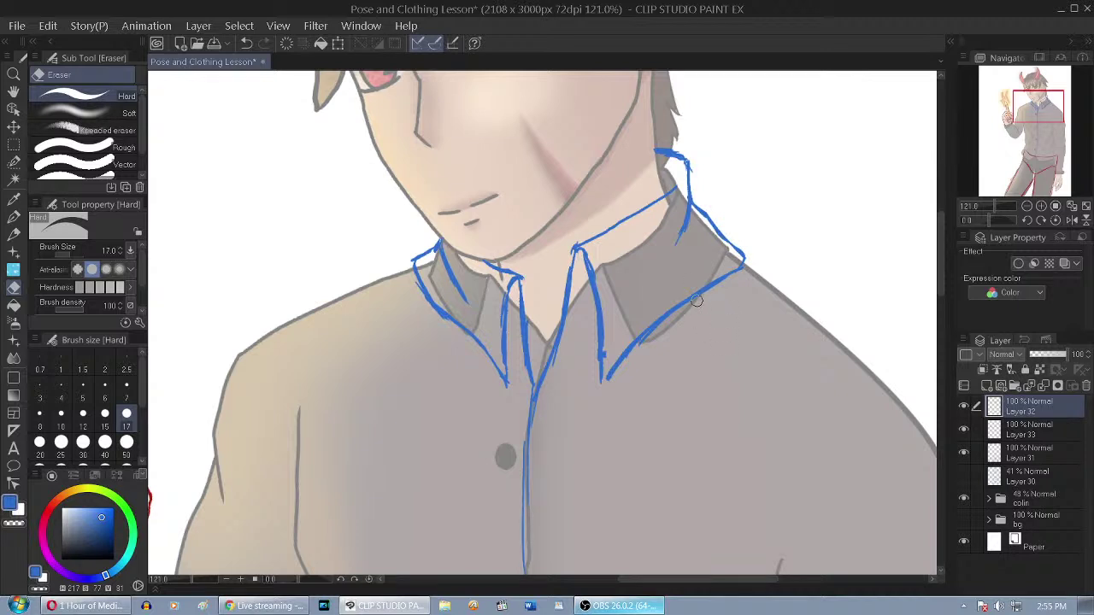
pyautogui.scroll(2, 703, 235)
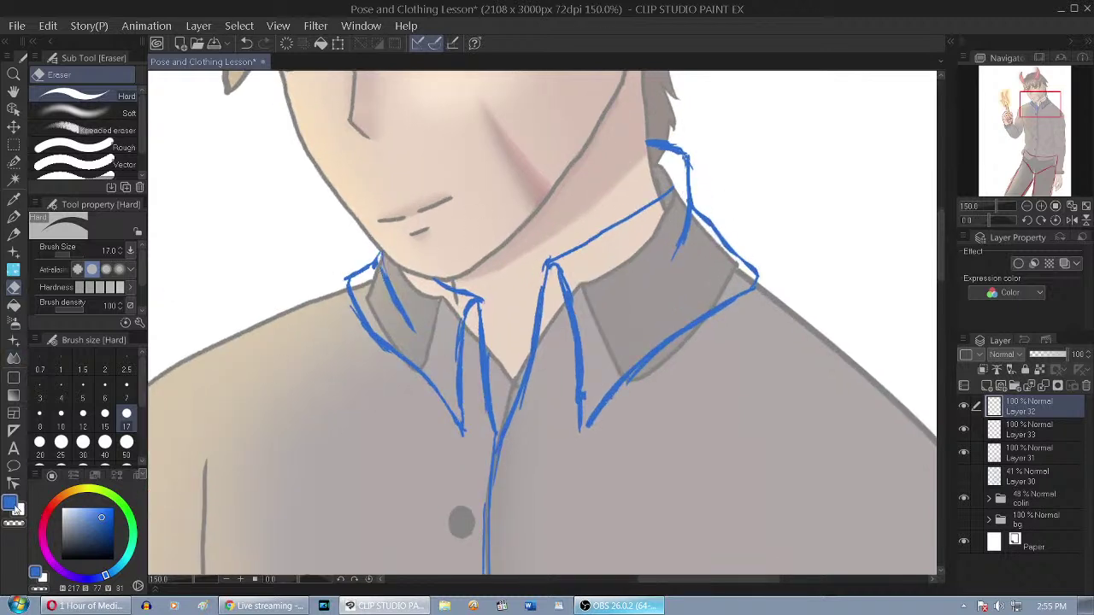
pyautogui.click(14, 219)
pyautogui.scroll(2, 376, 265)
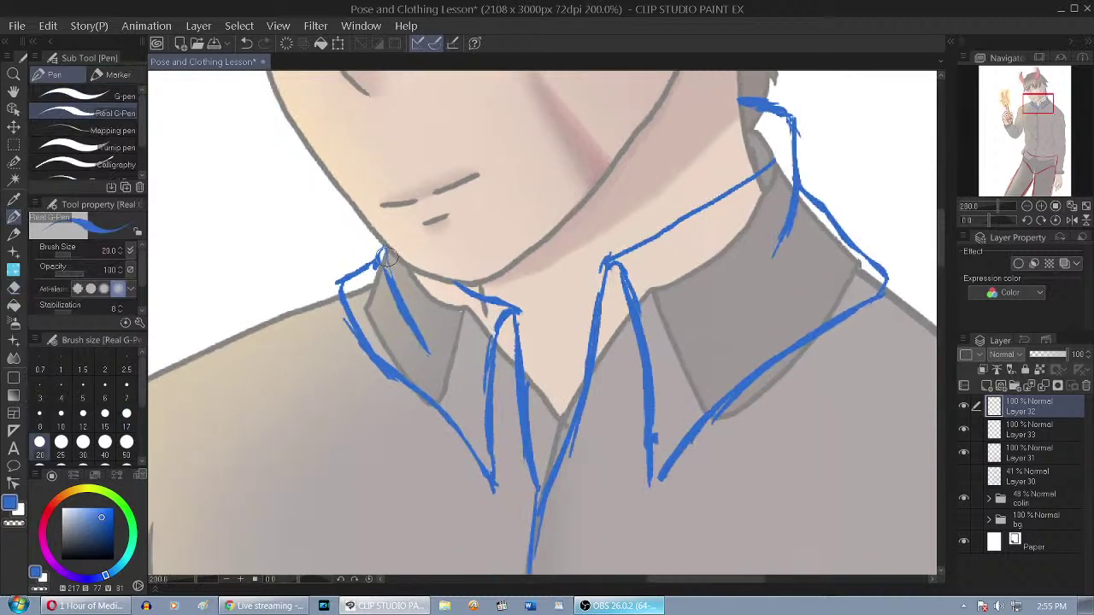
pyautogui.click(13, 288)
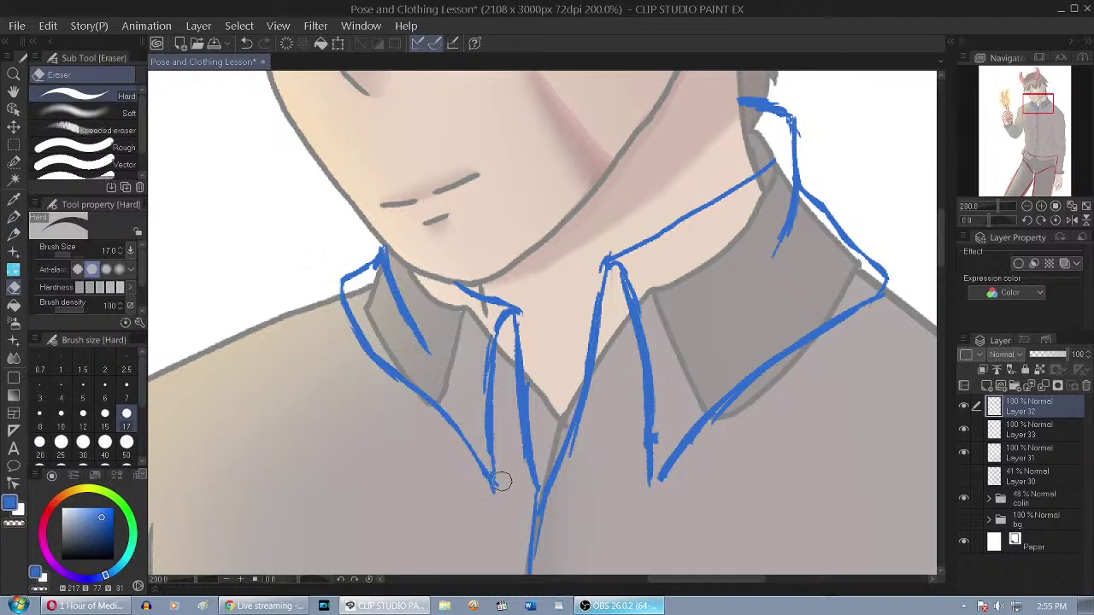
# Erase the thick front edge of the flap opposite the raised hand and redraw it as a thinner line down to the point
pyautogui.moveTo(524, 306); pyautogui.dragTo(535, 323)
pyautogui.moveTo(607, 251)
pyautogui.mouseDown()
pyautogui.moveTo(593, 286)
pyautogui.moveTo(640, 272)
pyautogui.moveTo(657, 475)
pyautogui.mouseUp()
pyautogui.click(13, 216)
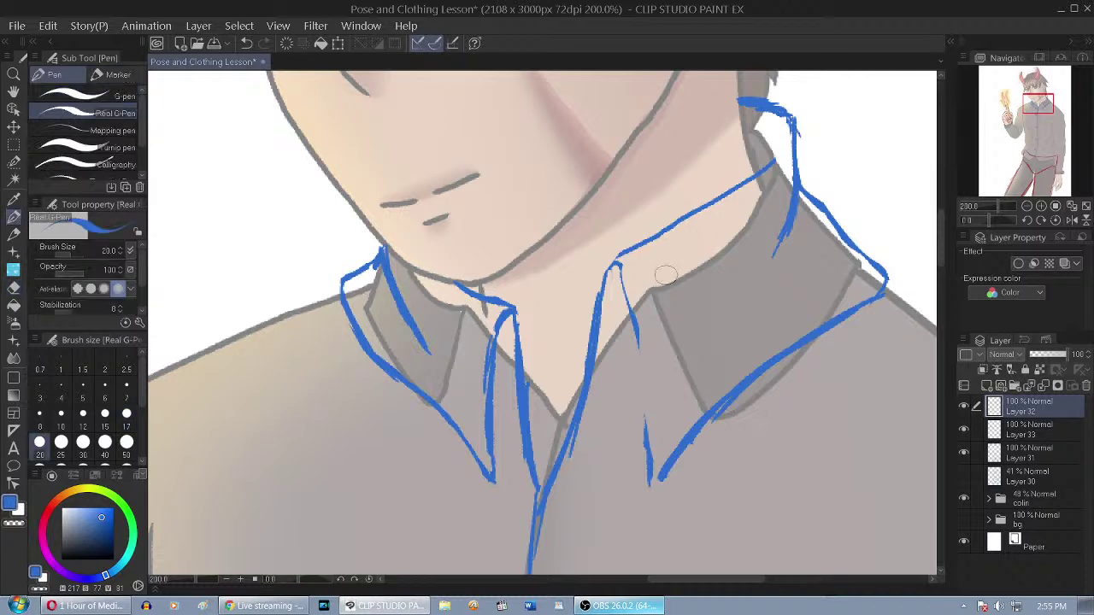
pyautogui.moveTo(622, 267)
pyautogui.mouseDown()
pyautogui.moveTo(640, 373)
pyautogui.moveTo(647, 475)
pyautogui.mouseUp()
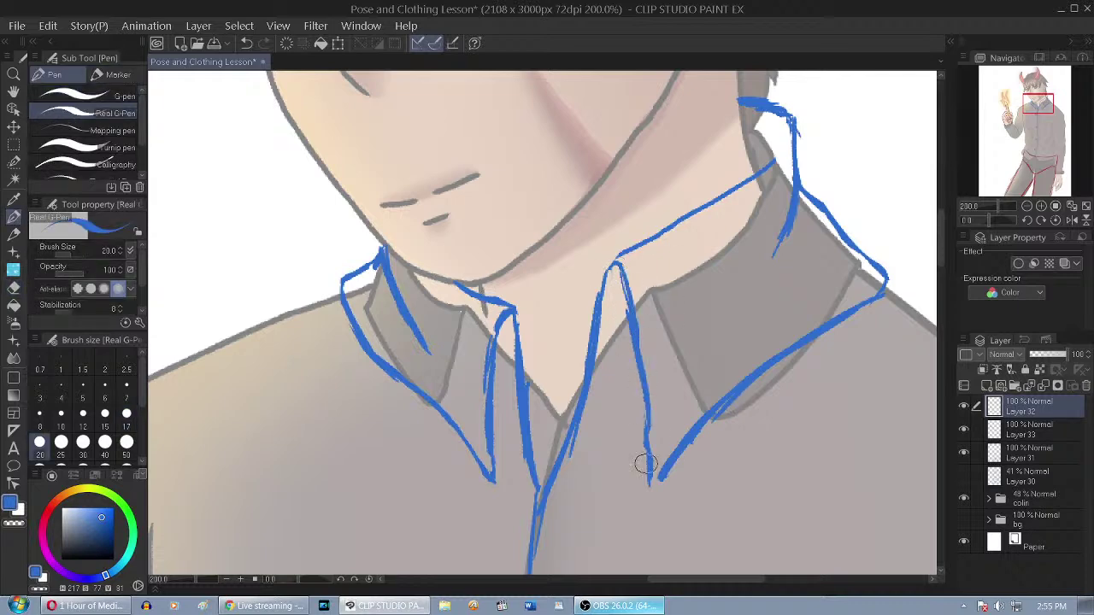
# Erase the tops of both flaps' front edges where they meet the V and thin the lines on the raised-hand side
pyautogui.click(13, 287)
pyautogui.moveTo(520, 338); pyautogui.dragTo(506, 321)
pyautogui.moveTo(615, 283); pyautogui.dragTo(613, 281)
pyautogui.moveTo(511, 315)
pyautogui.mouseDown()
pyautogui.moveTo(498, 321)
pyautogui.moveTo(504, 312)
pyautogui.moveTo(485, 417)
pyautogui.moveTo(501, 427)
pyautogui.mouseUp()
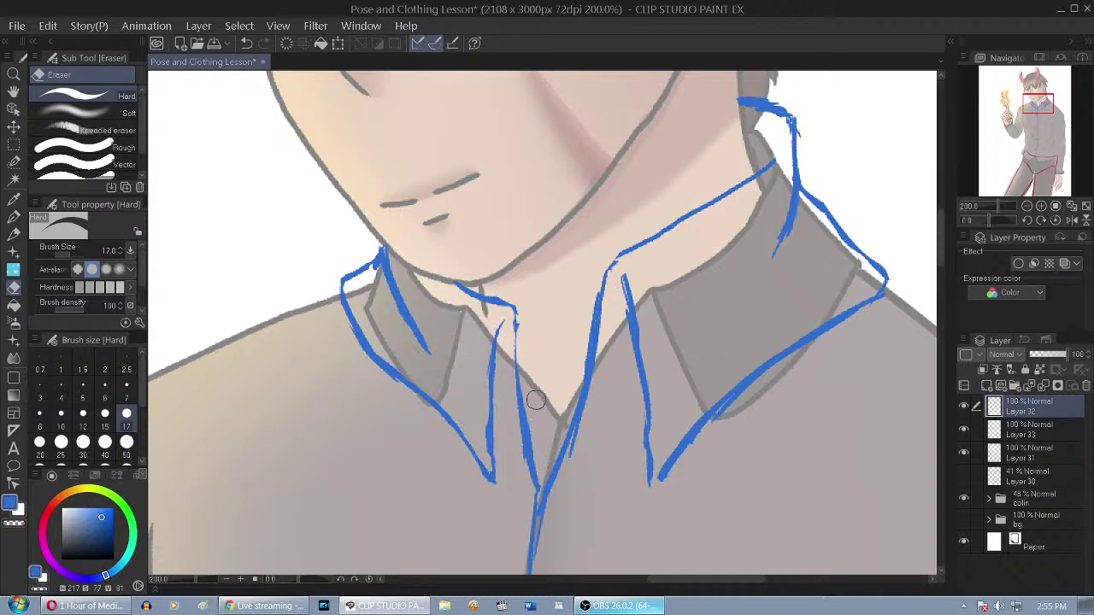
# Clean up the rough outer edge and lower contour of the collar flap opposite the raised hand
pyautogui.scroll(-2, 464, 263)
pyautogui.scroll(-1, 709, 195)
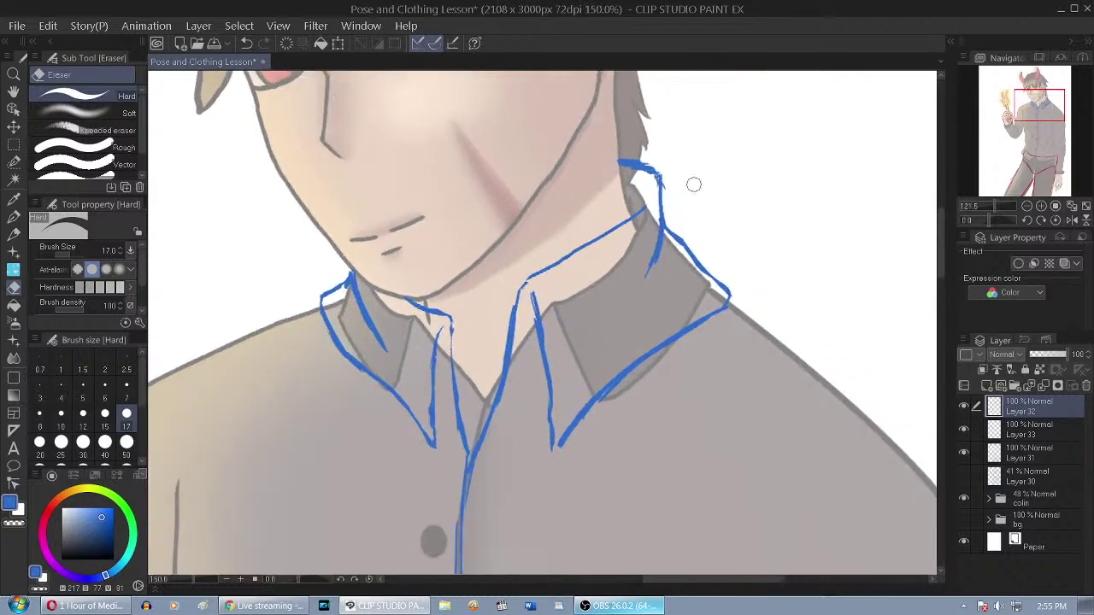
pyautogui.moveTo(666, 238); pyautogui.dragTo(660, 260)
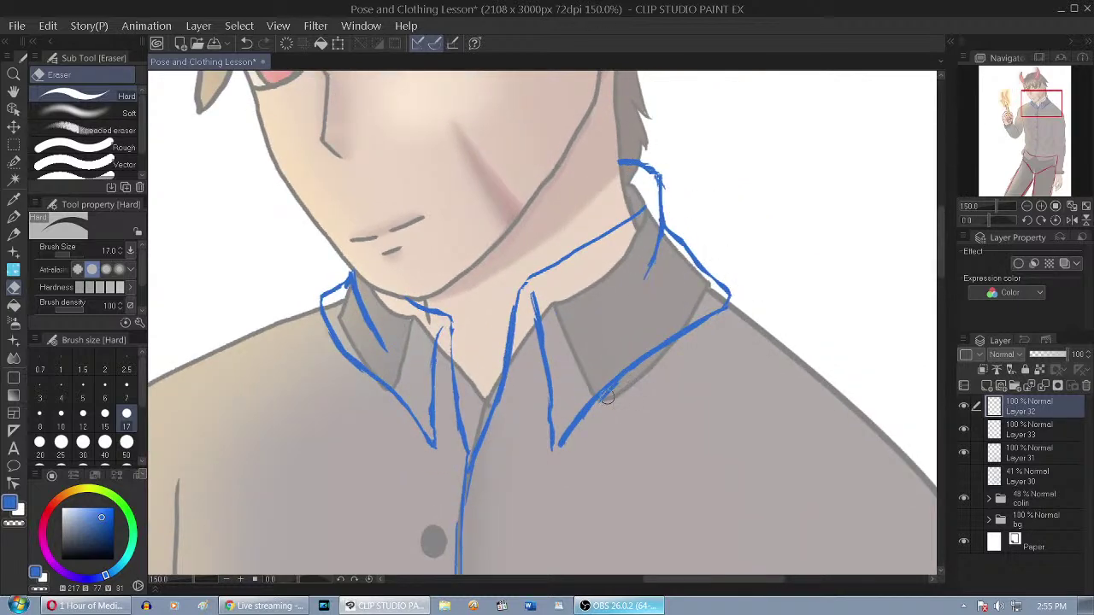
pyautogui.press('p')
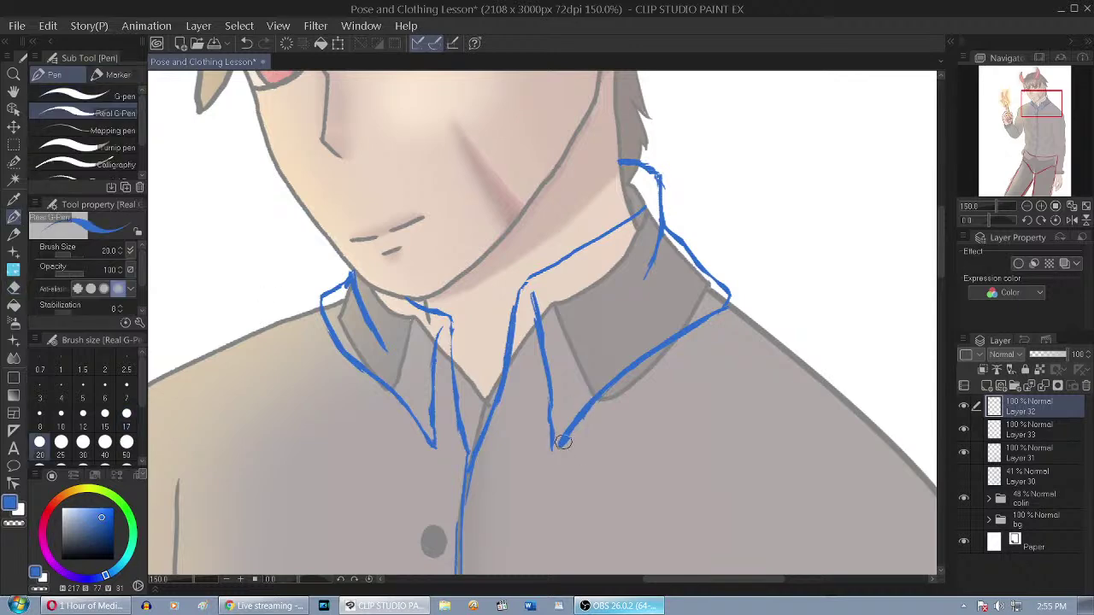
# Erase the blue front opening line below the collar with the eraser size at 50
pyautogui.scroll(-3, 560, 445)
pyautogui.press('e')
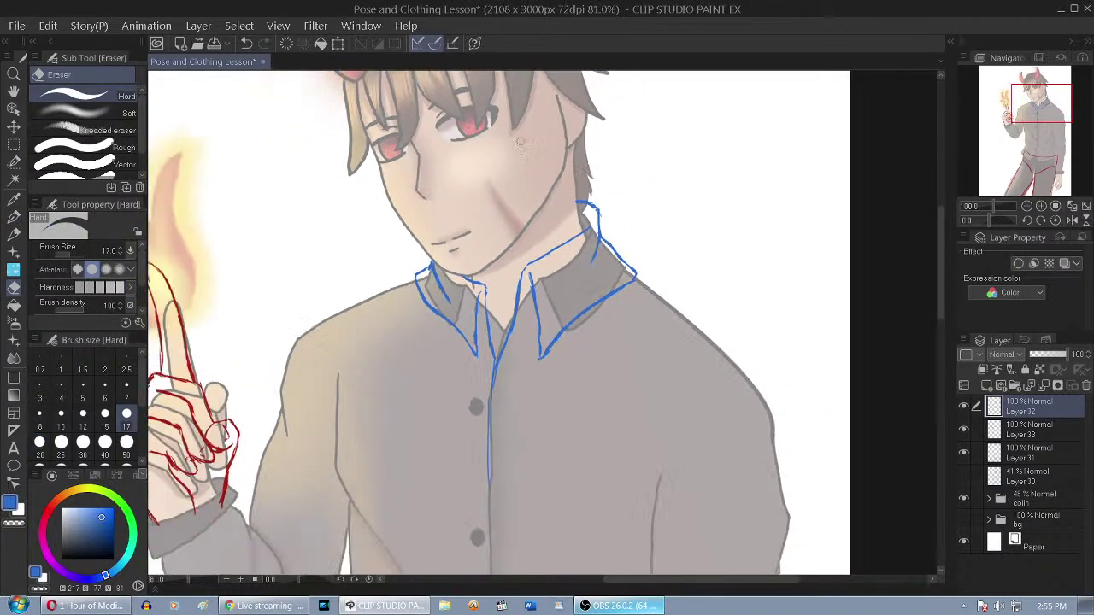
pyautogui.scroll(-2, 425, 202)
pyautogui.press(']')
pyautogui.press(']')
pyautogui.press(']')
pyautogui.press(']')
pyautogui.press(']')
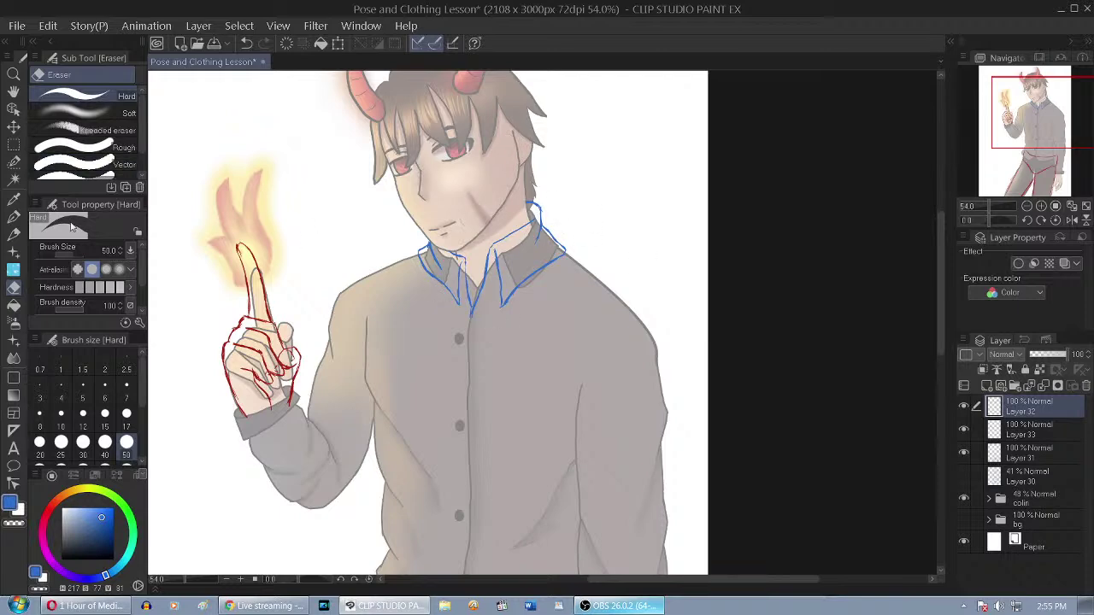
# Examine the shirt's torso, hem and hanging sleeve against the red hip and leg sketch
pyautogui.click(13, 217)
pyautogui.scroll(-3, 442, 129)
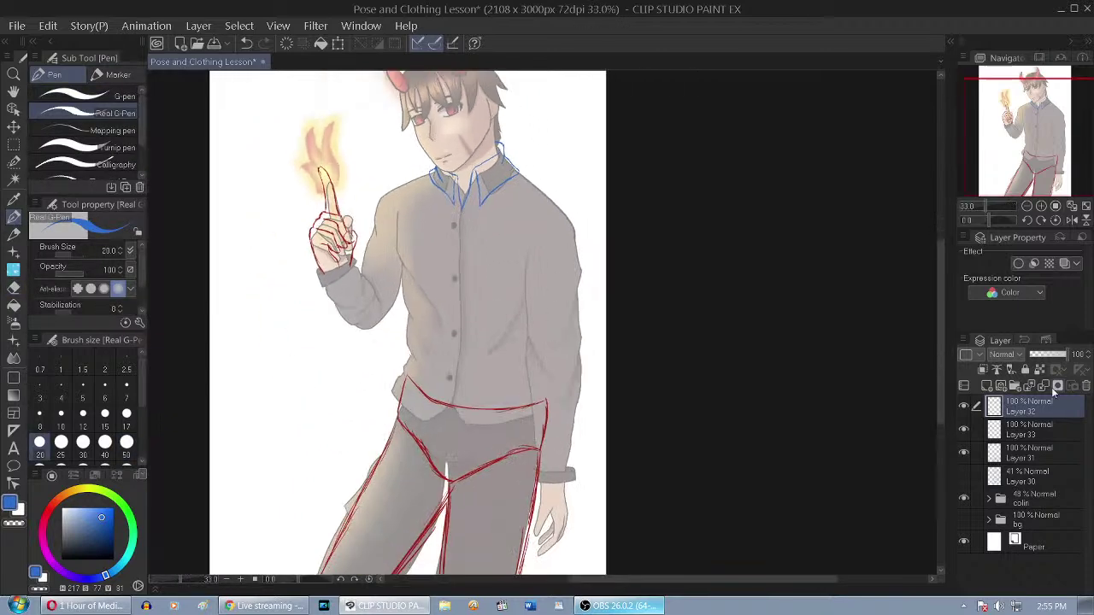
pyautogui.click(963, 453)
pyautogui.scroll(1, 394, 237)
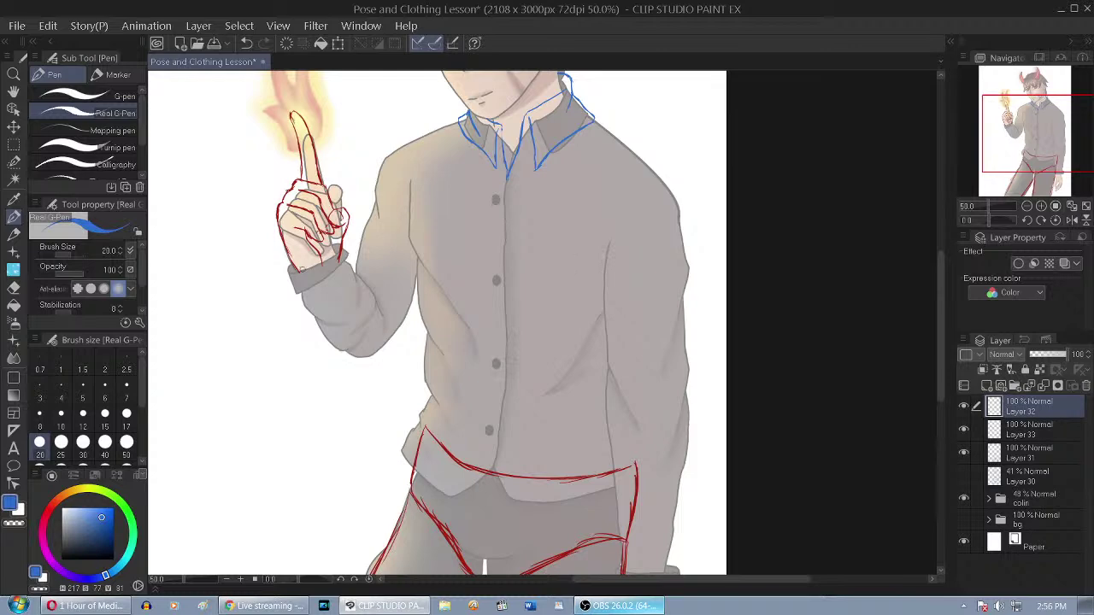
pyautogui.scroll(-3, 358, 202)
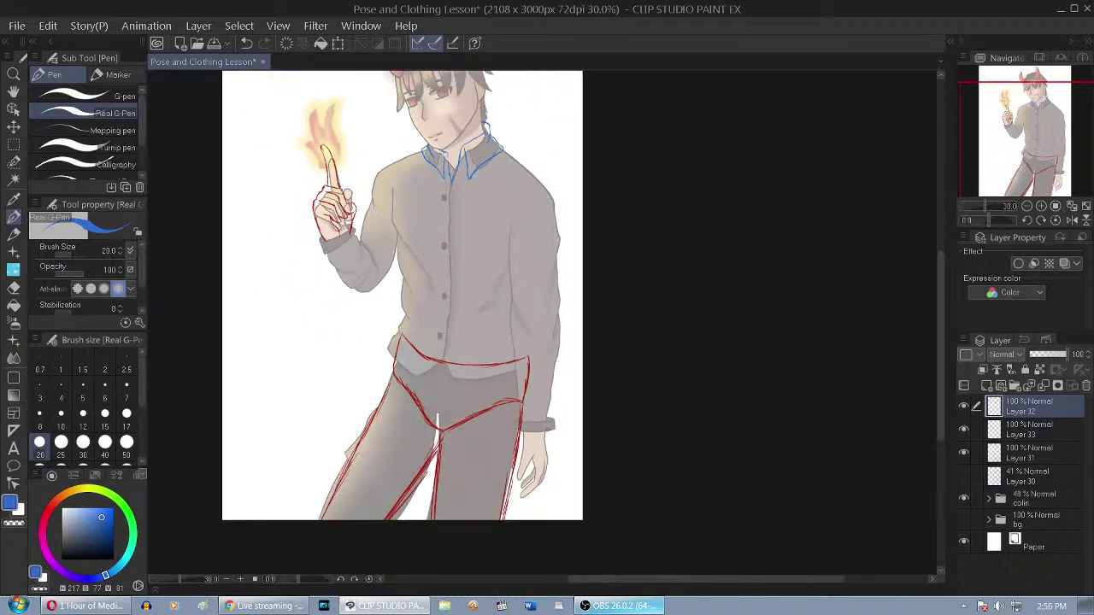
pyautogui.scroll(4, 525, 438)
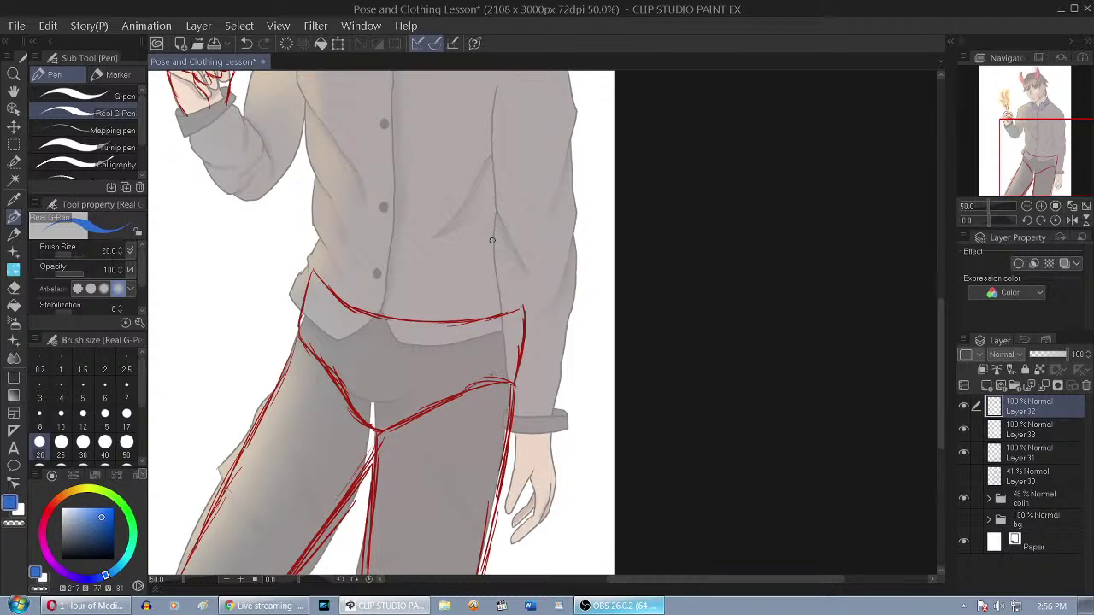
pyautogui.scroll(4, 506, 390)
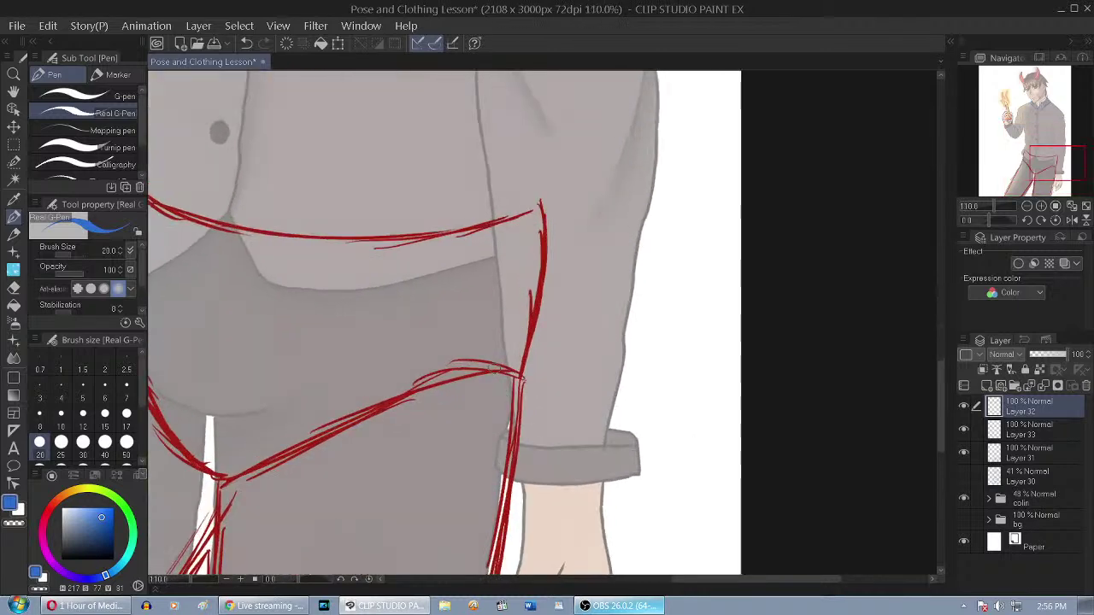
pyautogui.scroll(-2, 530, 427)
pyautogui.scroll(-2, 588, 497)
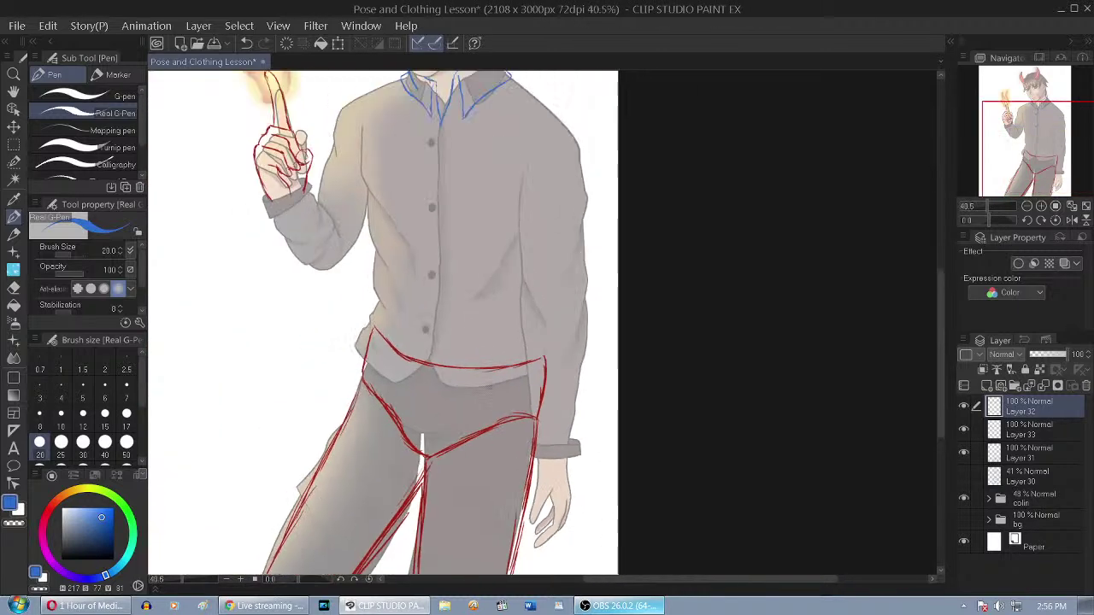
# Sketch the shirt's side contour on the raised-hand side from the armpit down the ribs in overlapping blue strokes
pyautogui.scroll(2, 380, 231)
pyautogui.moveTo(360, 137); pyautogui.dragTo(377, 241)
pyautogui.moveTo(363, 157); pyautogui.dragTo(393, 308)
pyautogui.moveTo(367, 192); pyautogui.dragTo(390, 322)
pyautogui.moveTo(372, 212); pyautogui.dragTo(390, 356)
pyautogui.scroll(-2, 391, 288)
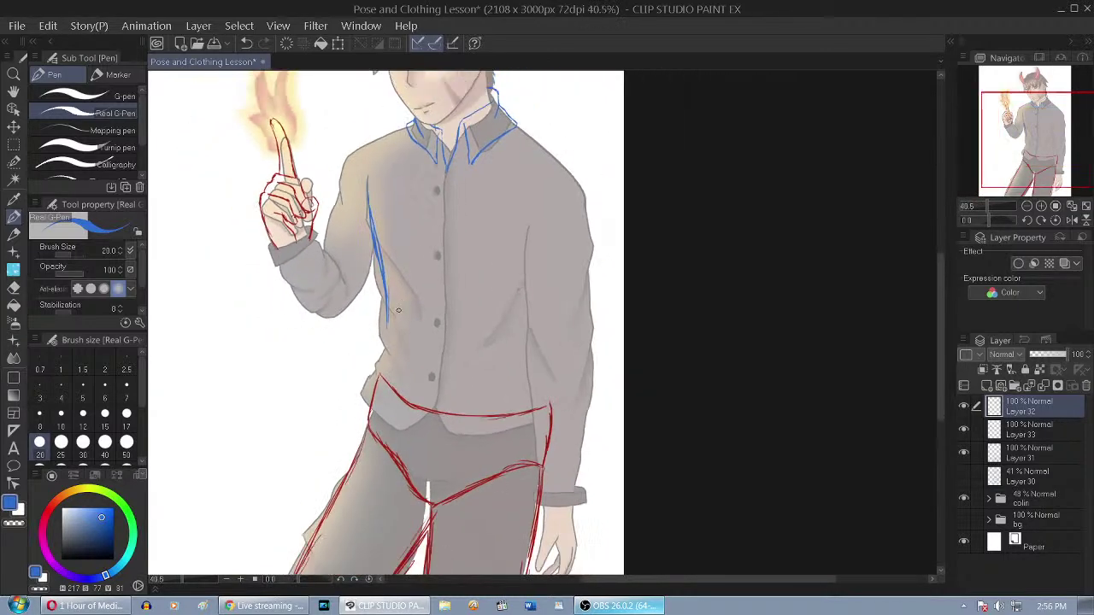
# Extend the shirt's side contour on the raised-hand side down towards the waist
pyautogui.scroll(2, 391, 287)
pyautogui.moveTo(387, 305); pyautogui.dragTo(380, 373)
pyautogui.moveTo(384, 333); pyautogui.dragTo(381, 411)
pyautogui.scroll(-2, 630, 238)
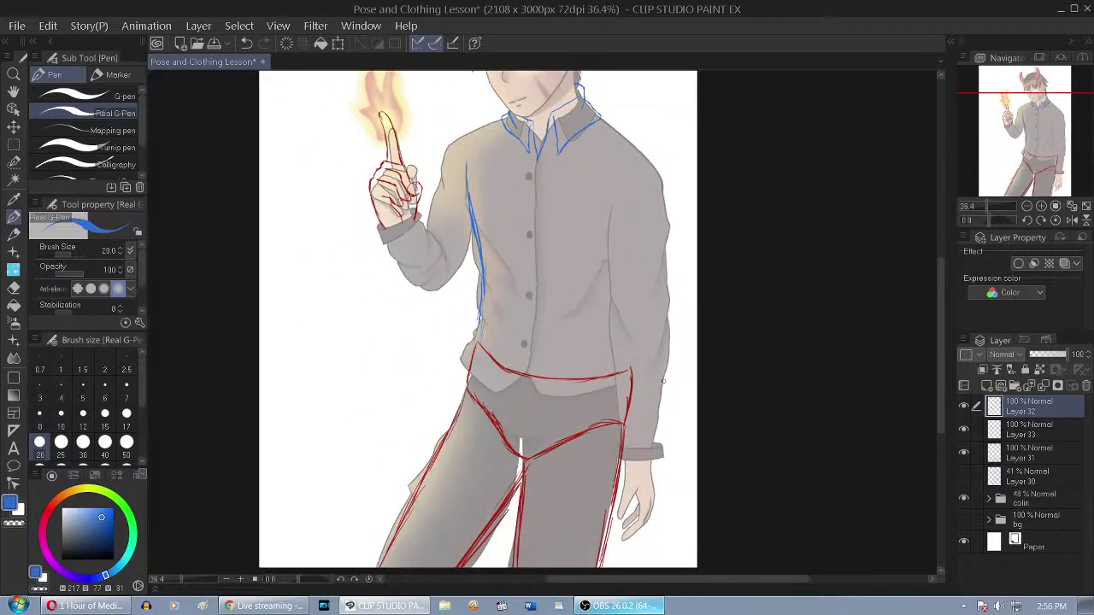
# Reinforce the lower part of the side contour with more strokes, reaching the red waistline on the raised-hand side
pyautogui.scroll(6, 668, 400)
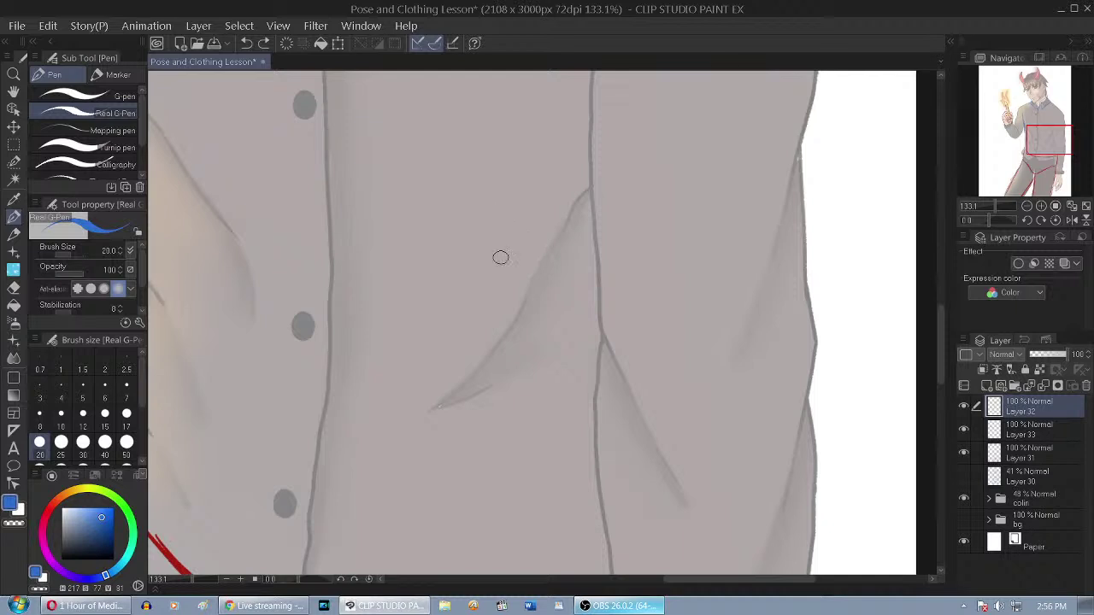
pyautogui.scroll(-2, 745, 196)
pyautogui.moveTo(353, 291); pyautogui.dragTo(341, 397)
pyautogui.moveTo(355, 313); pyautogui.dragTo(346, 403)
pyautogui.moveTo(347, 366); pyautogui.dragTo(335, 437)
pyautogui.scroll(-3, 513, 392)
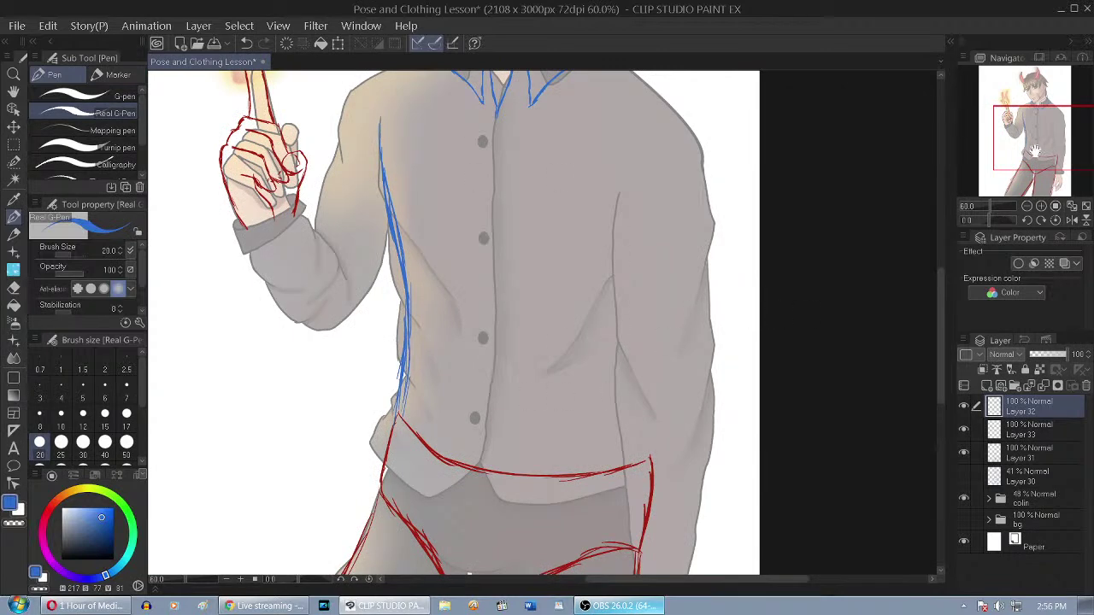
pyautogui.moveTo(1032, 155); pyautogui.dragTo(1035, 139)
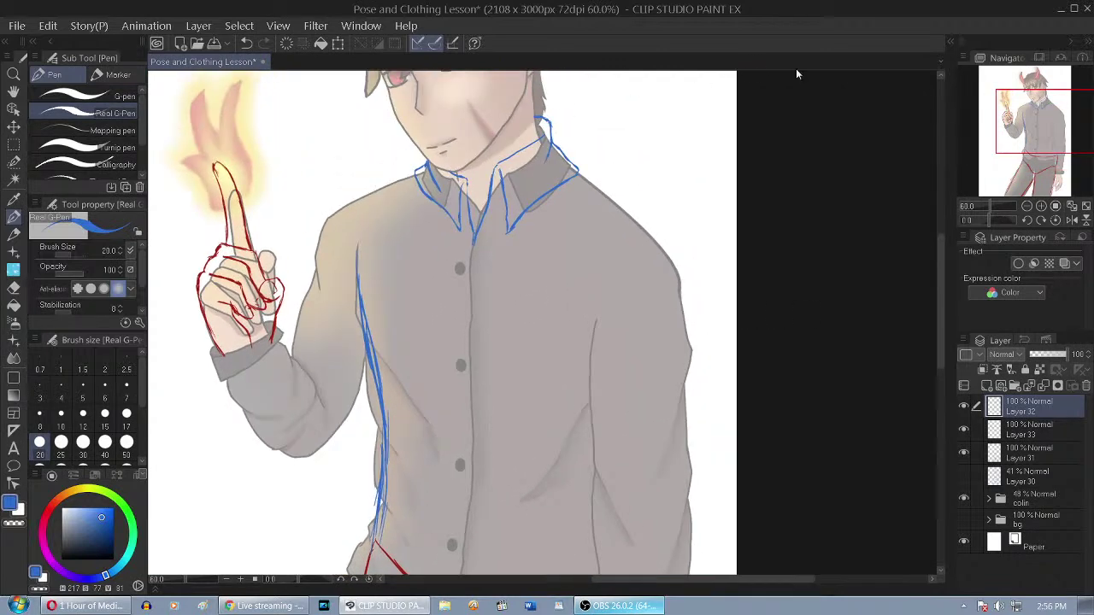
pyautogui.scroll(1, 371, 228)
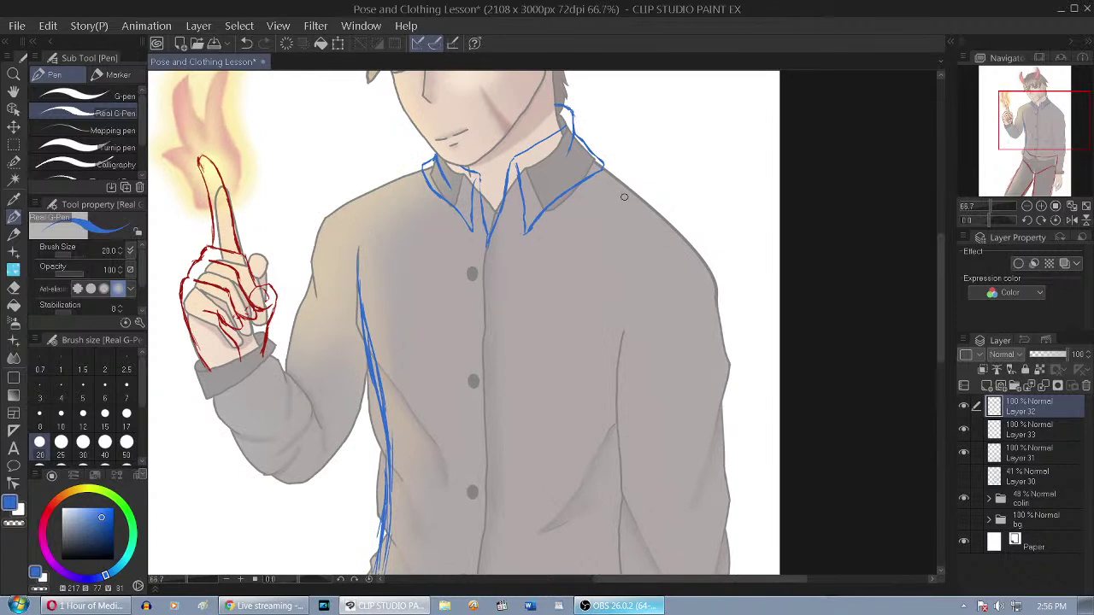
pyautogui.scroll(2, 624, 195)
pyautogui.scroll(-3, 659, 208)
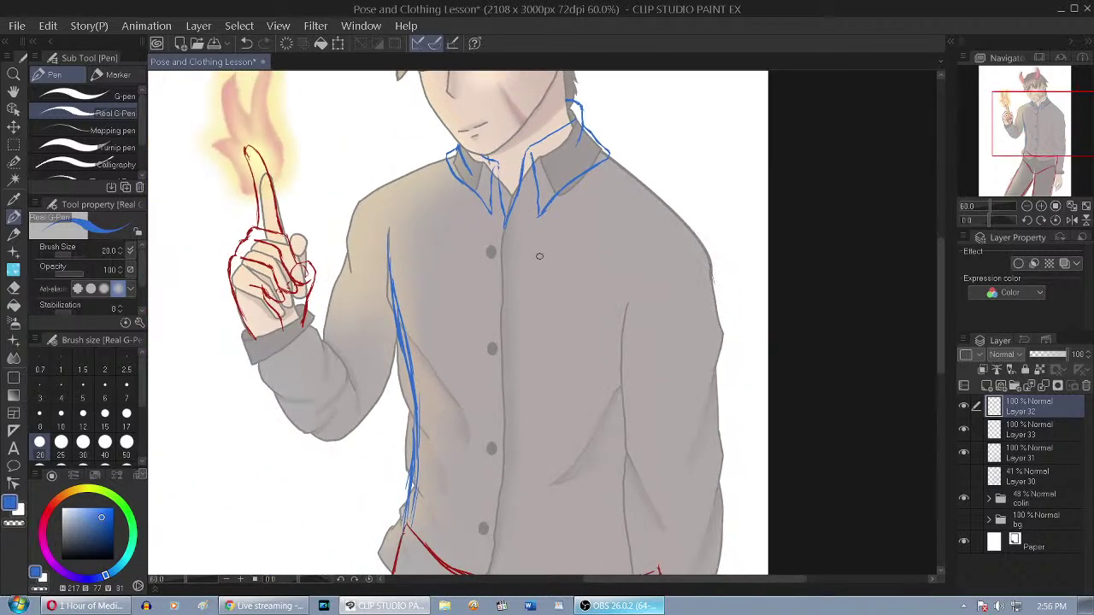
# Sketch the shirt's curved armhole seam on the hanging-arm side, from the shoulder tip around and down to the armpit
pyautogui.scroll(-2, 557, 274)
pyautogui.scroll(1, 557, 274)
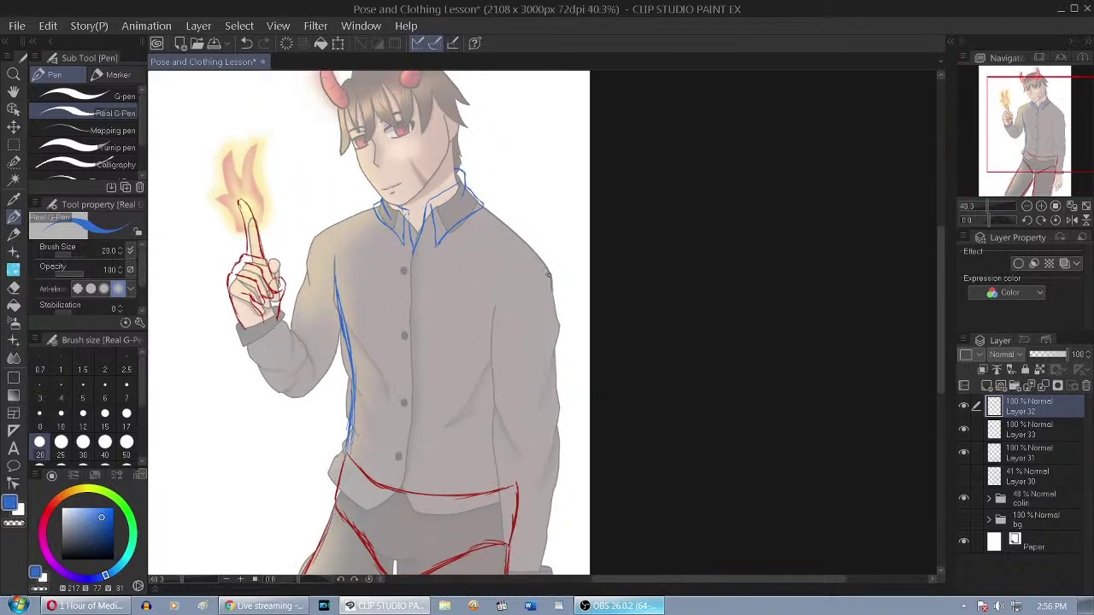
pyautogui.moveTo(552, 271)
pyautogui.mouseDown()
pyautogui.moveTo(516, 258)
pyautogui.moveTo(542, 263)
pyautogui.moveTo(490, 293)
pyautogui.moveTo(509, 276)
pyautogui.moveTo(494, 325)
pyautogui.moveTo(488, 289)
pyautogui.moveTo(491, 355)
pyautogui.mouseUp()
pyautogui.scroll(4, 539, 261)
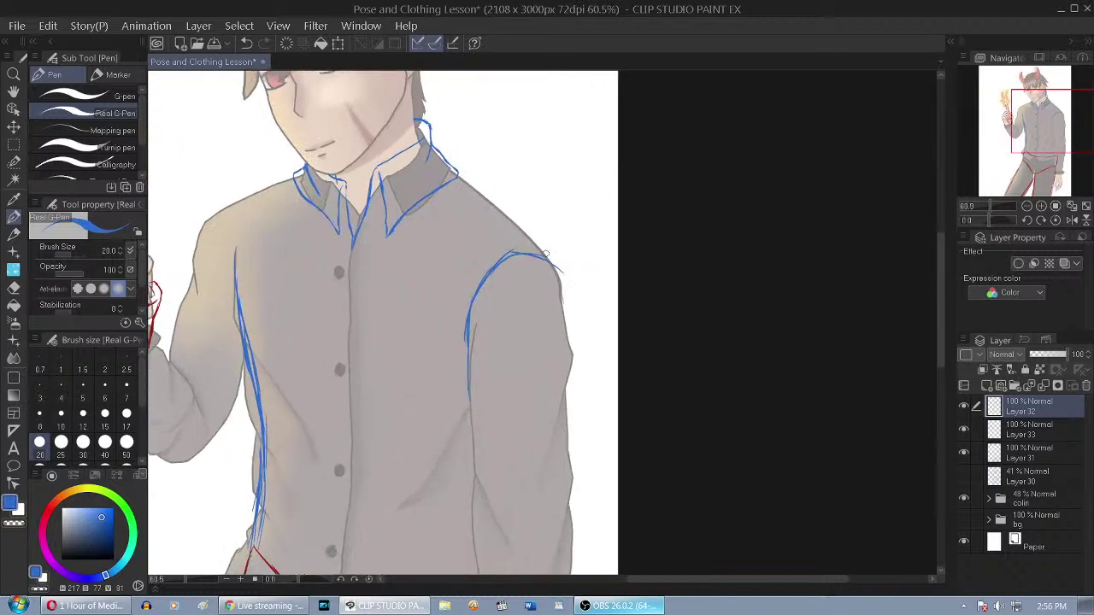
pyautogui.moveTo(538, 256)
pyautogui.mouseDown()
pyautogui.moveTo(477, 257)
pyautogui.moveTo(444, 306)
pyautogui.mouseUp()
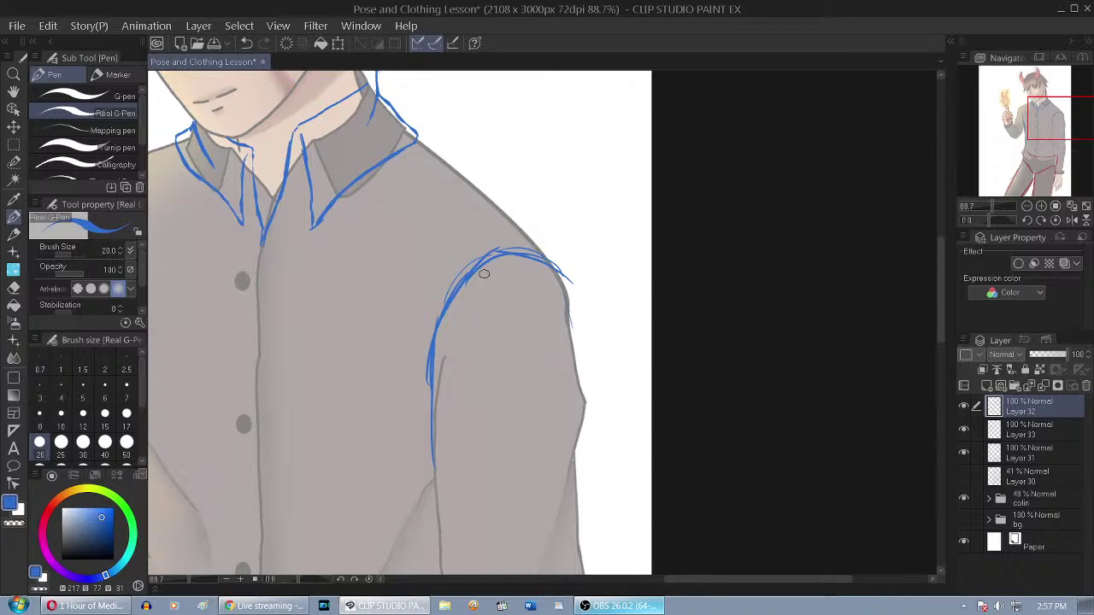
# Draw the armhole seam on the raised-hand side, from the top of the shoulder down to the existing side contour
pyautogui.scroll(-3, 324, 208)
pyautogui.scroll(3, 324, 208)
pyautogui.moveTo(346, 165); pyautogui.dragTo(301, 248)
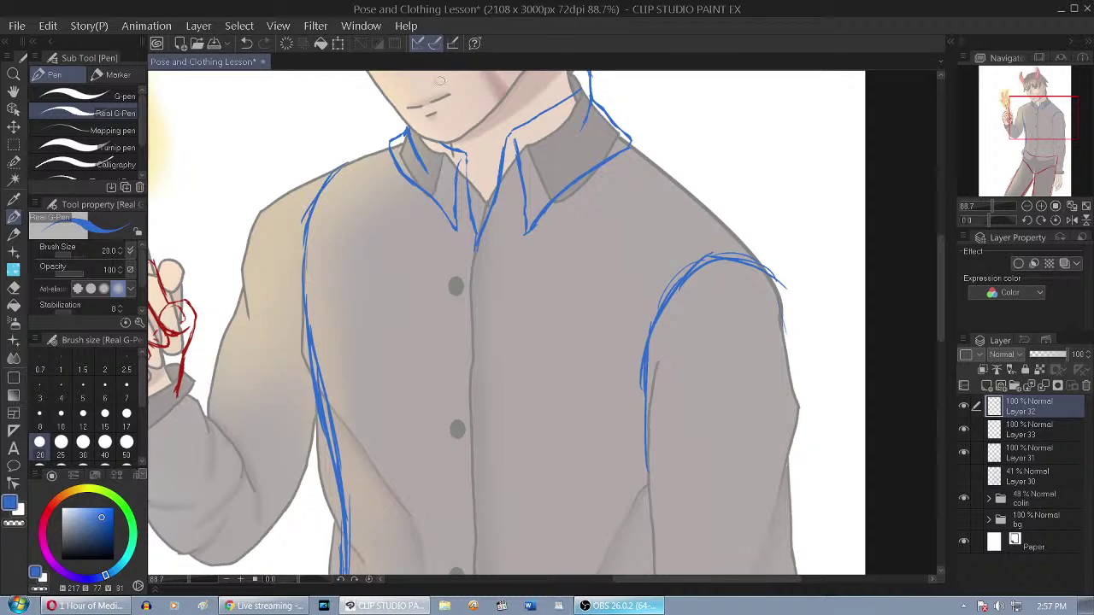
# Outline the hanging arm's upper sleeve as a long tube with a rounded end at the elbow
pyautogui.scroll(-1, 560, 163)
pyautogui.scroll(-2, 559, 163)
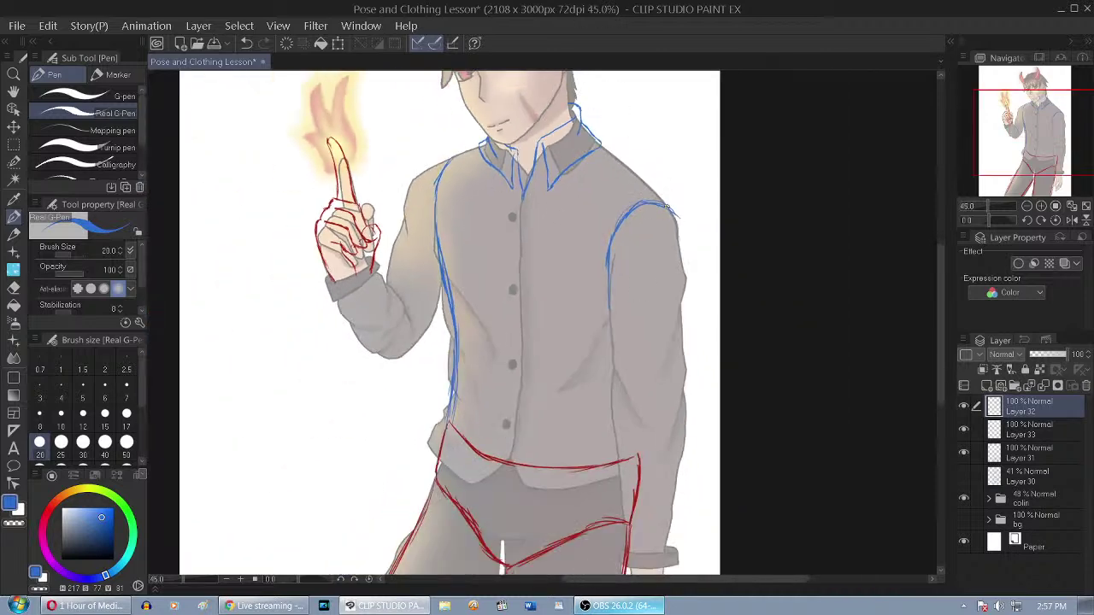
pyautogui.scroll(3, 670, 206)
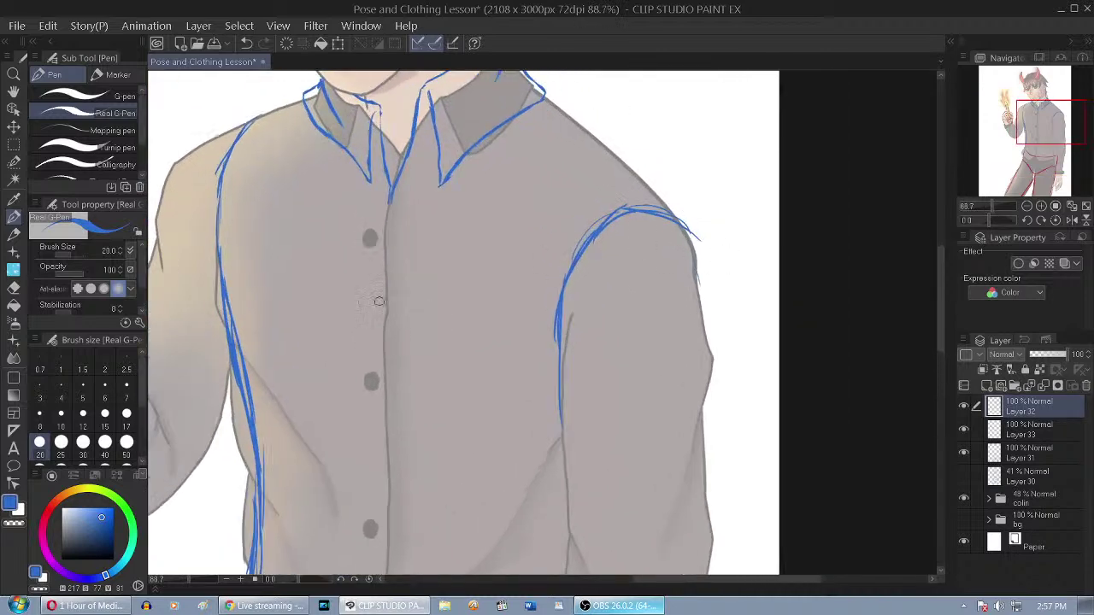
pyautogui.scroll(-3, 562, 146)
pyautogui.moveTo(625, 199); pyautogui.dragTo(643, 394)
pyautogui.moveTo(566, 257)
pyautogui.mouseDown()
pyautogui.moveTo(580, 381)
pyautogui.moveTo(619, 391)
pyautogui.moveTo(643, 364)
pyautogui.moveTo(610, 389)
pyautogui.mouseUp()
pyautogui.scroll(2, 613, 372)
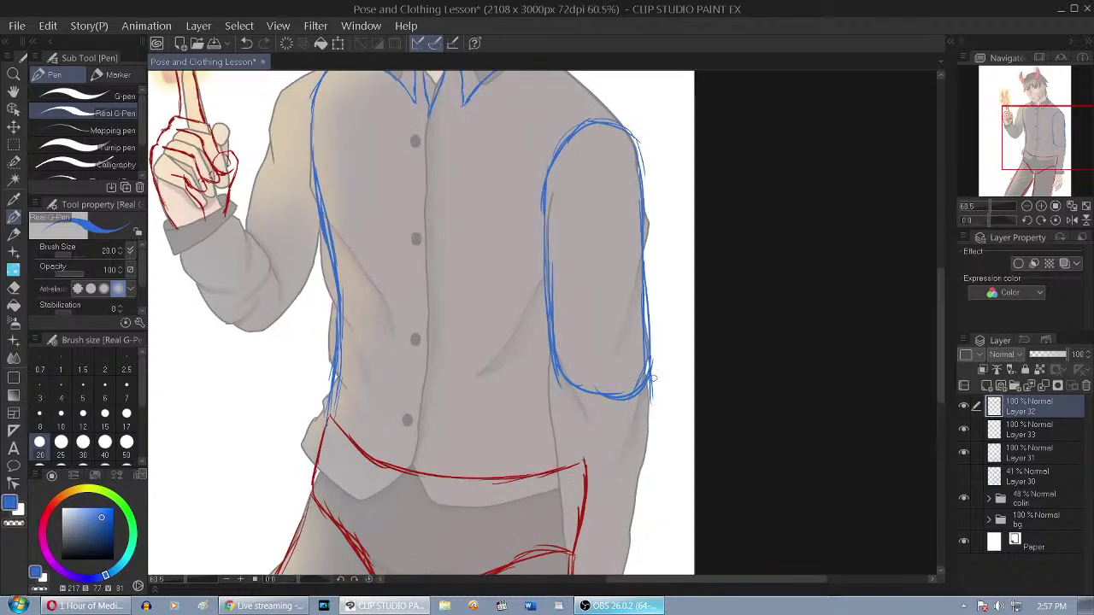
# Sketch both edges of the hanging arm's lower sleeve from the elbow to the wrist and close it at the cuff
pyautogui.scroll(-2, 519, 162)
pyautogui.scroll(2, 564, 376)
pyautogui.moveTo(522, 209); pyautogui.dragTo(523, 333)
pyautogui.moveTo(516, 255); pyautogui.dragTo(527, 365)
pyautogui.moveTo(518, 280); pyautogui.dragTo(537, 421)
pyautogui.moveTo(526, 318); pyautogui.dragTo(540, 471)
pyautogui.moveTo(622, 205); pyautogui.dragTo(610, 309)
pyautogui.moveTo(617, 233); pyautogui.dragTo(605, 372)
pyautogui.moveTo(614, 294); pyautogui.dragTo(597, 448)
pyautogui.moveTo(609, 353)
pyautogui.mouseDown()
pyautogui.moveTo(595, 472)
pyautogui.moveTo(543, 472)
pyautogui.moveTo(528, 460)
pyautogui.moveTo(604, 463)
pyautogui.mouseUp()
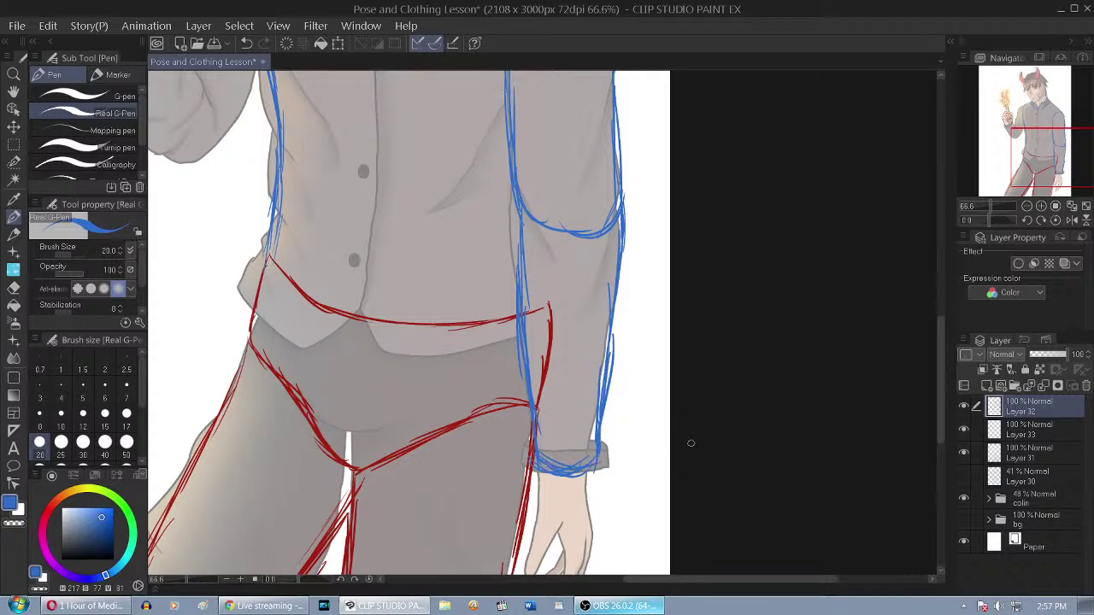
# Sketch the raised arm's upper sleeve, with its outer edge from the shoulder and its underside from the armpit to the elbow
pyautogui.scroll(-2, 687, 446)
pyautogui.scroll(1, 419, 182)
pyautogui.scroll(1, 419, 181)
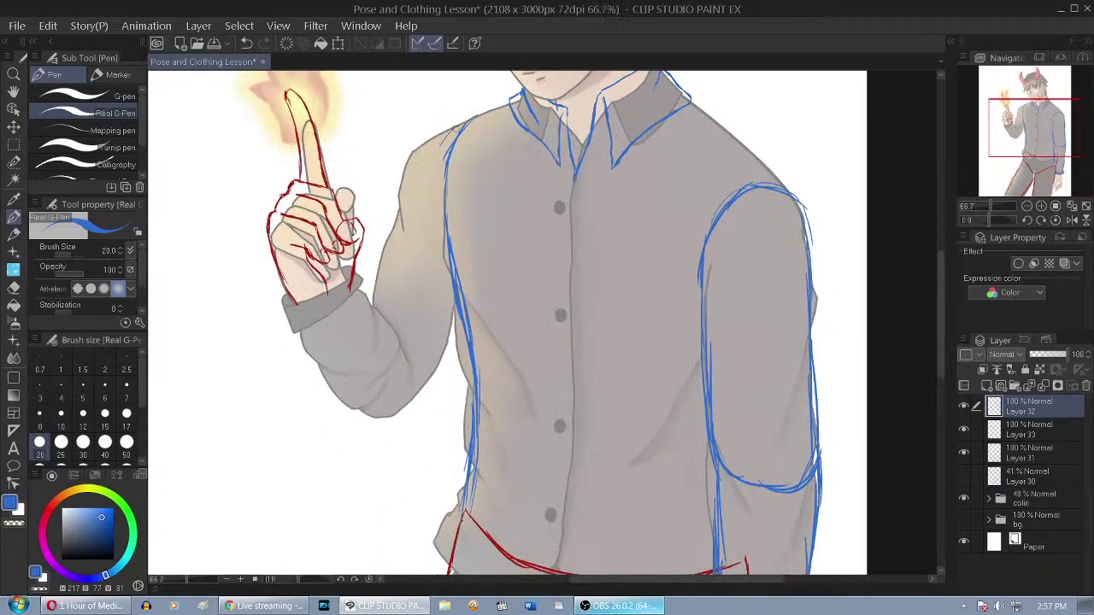
pyautogui.moveTo(460, 124)
pyautogui.mouseDown()
pyautogui.moveTo(410, 158)
pyautogui.moveTo(426, 167)
pyautogui.moveTo(403, 198)
pyautogui.moveTo(398, 231)
pyautogui.mouseUp()
pyautogui.moveTo(411, 181); pyautogui.dragTo(367, 301)
pyautogui.moveTo(457, 303); pyautogui.dragTo(422, 374)
pyautogui.moveTo(454, 313); pyautogui.dragTo(425, 364)
# Outline the raised arm's forearm sleeve between wrist and elbow, and reinforce the elbow's underside
pyautogui.moveTo(358, 289); pyautogui.dragTo(417, 366)
pyautogui.moveTo(351, 284)
pyautogui.mouseDown()
pyautogui.moveTo(294, 302)
pyautogui.moveTo(342, 379)
pyautogui.mouseUp()
pyautogui.moveTo(313, 344)
pyautogui.mouseDown()
pyautogui.moveTo(371, 417)
pyautogui.moveTo(414, 402)
pyautogui.moveTo(411, 366)
pyautogui.moveTo(358, 410)
pyautogui.moveTo(328, 382)
pyautogui.mouseUp()
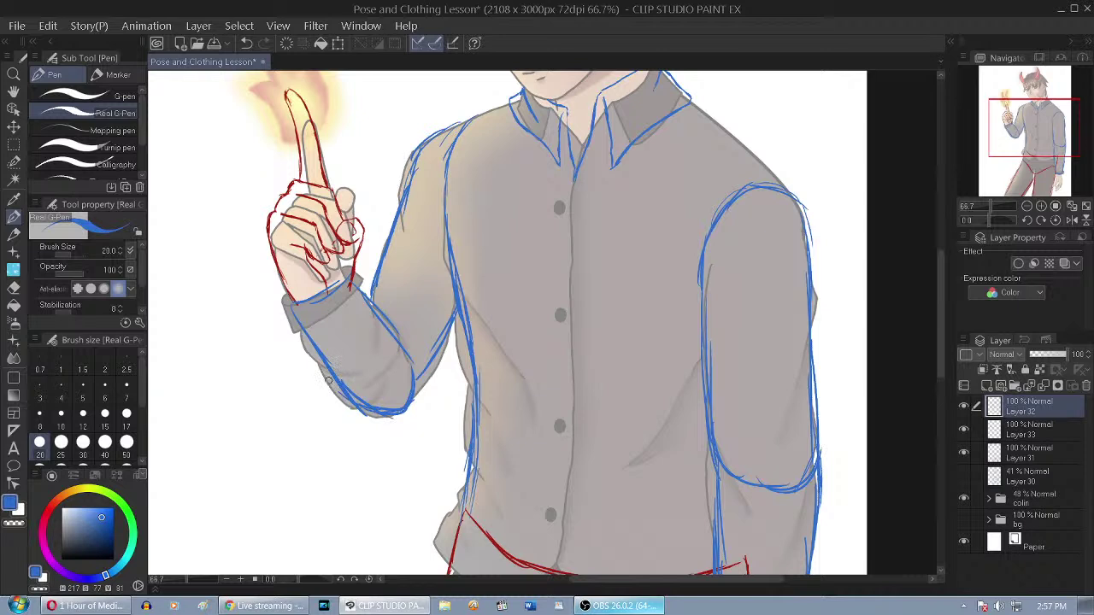
pyautogui.moveTo(452, 333); pyautogui.dragTo(409, 407)
pyautogui.scroll(-3, 583, 258)
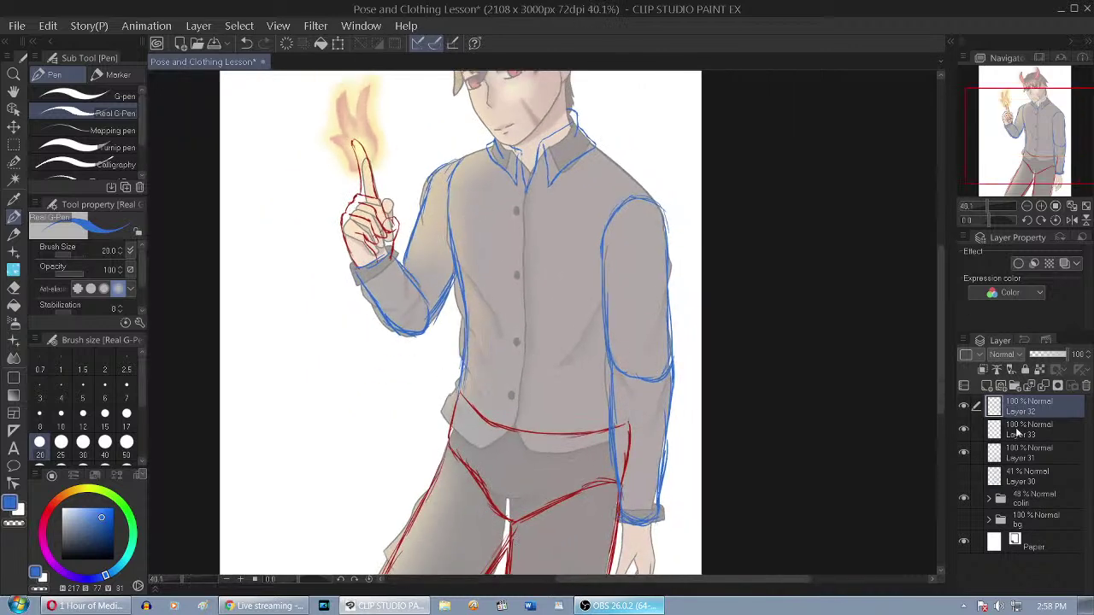
# Hide the red hip and leg sketch on Layer 31 and make Layer 32 the active layer
pyautogui.click(1045, 501)
pyautogui.click(964, 453)
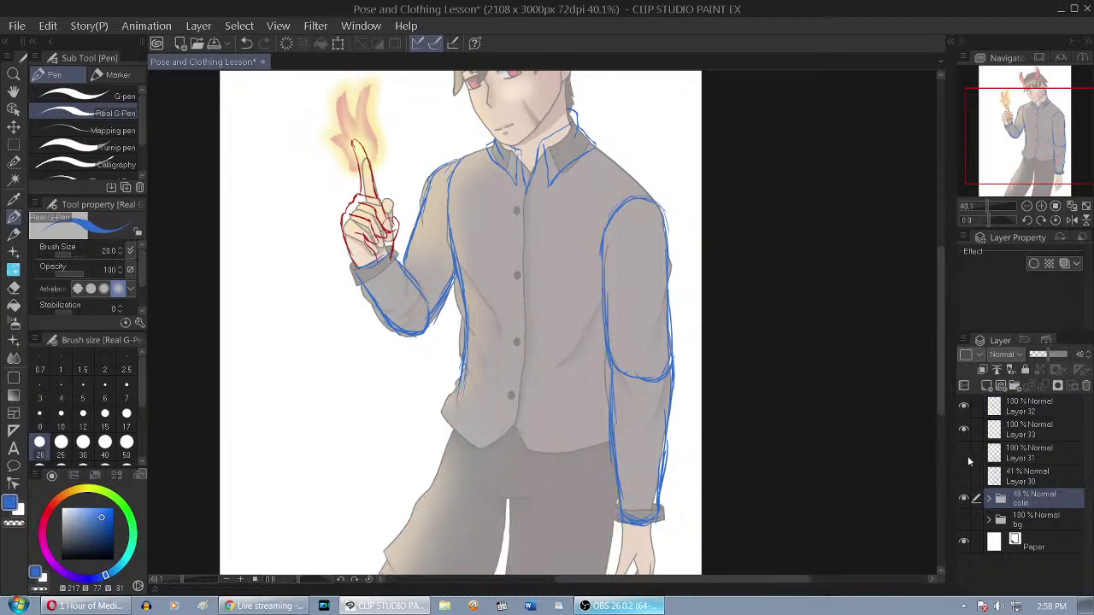
pyautogui.click(1027, 414)
# Sketch the shirt's lower side and curved hem across the hips to the hanging sleeve, erasing the surplus upper hem strokes
pyautogui.scroll(2, 475, 425)
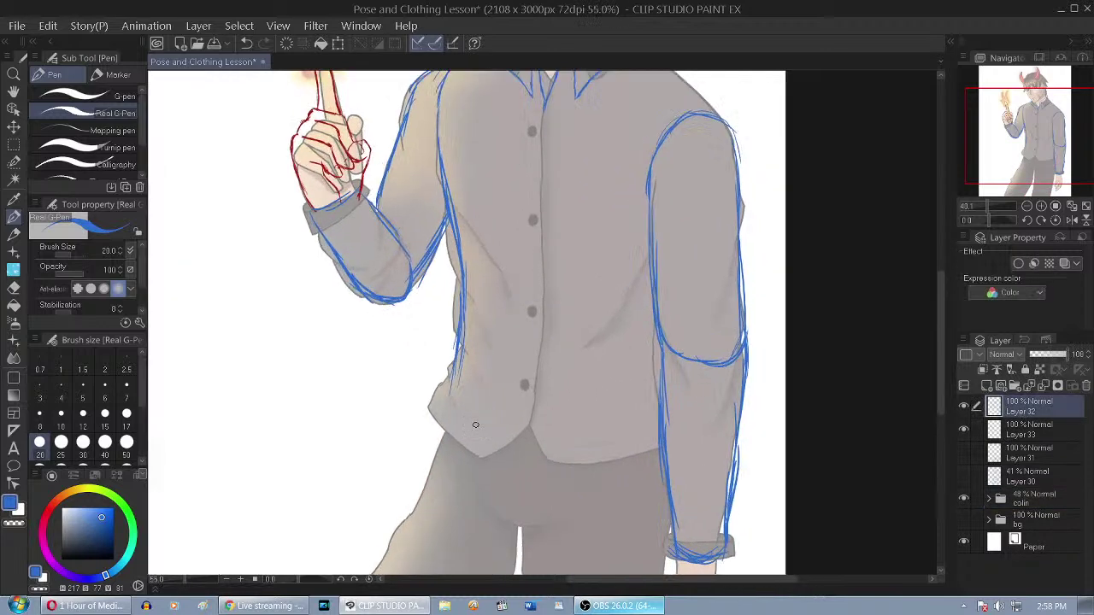
pyautogui.moveTo(452, 359)
pyautogui.mouseDown()
pyautogui.moveTo(434, 424)
pyautogui.moveTo(476, 462)
pyautogui.moveTo(552, 463)
pyautogui.moveTo(577, 450)
pyautogui.moveTo(513, 469)
pyautogui.mouseUp()
pyautogui.scroll(-3, 432, 436)
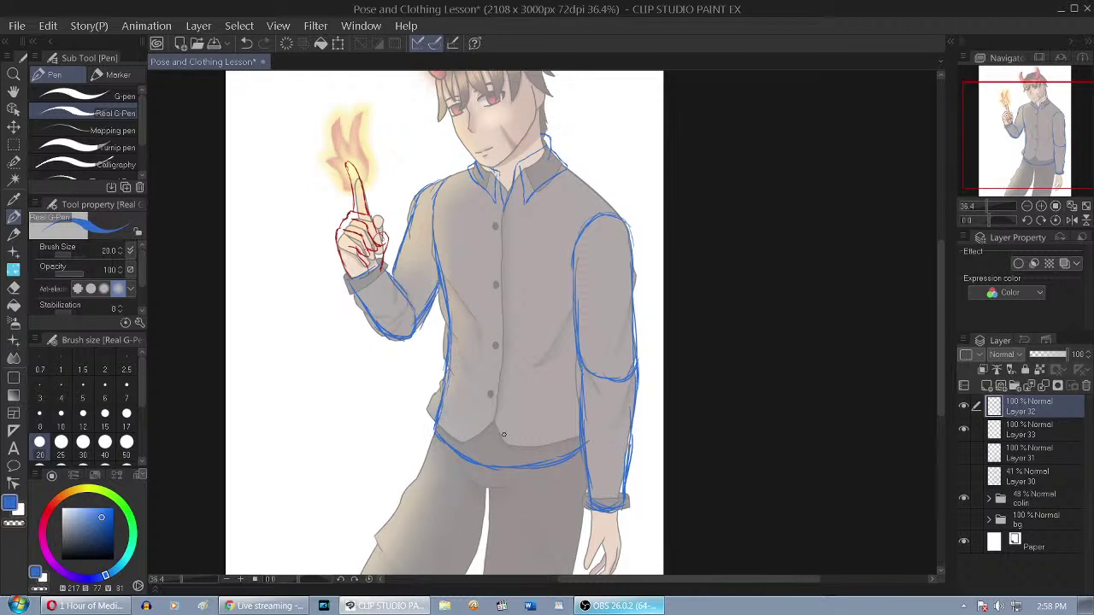
pyautogui.scroll(2, 441, 417)
pyautogui.moveTo(435, 428)
pyautogui.mouseDown()
pyautogui.moveTo(435, 464)
pyautogui.moveTo(526, 493)
pyautogui.moveTo(494, 489)
pyautogui.moveTo(636, 476)
pyautogui.mouseUp()
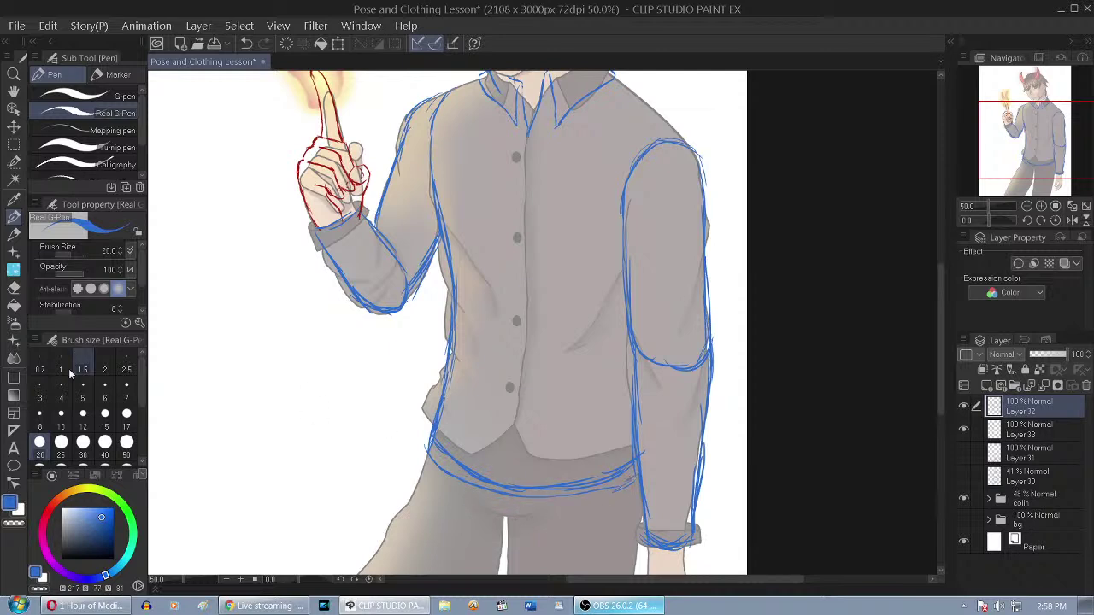
pyautogui.press('e')
pyautogui.moveTo(446, 449)
pyautogui.mouseDown()
pyautogui.moveTo(491, 473)
pyautogui.moveTo(482, 468)
pyautogui.moveTo(533, 473)
pyautogui.moveTo(502, 478)
pyautogui.moveTo(601, 475)
pyautogui.mouseUp()
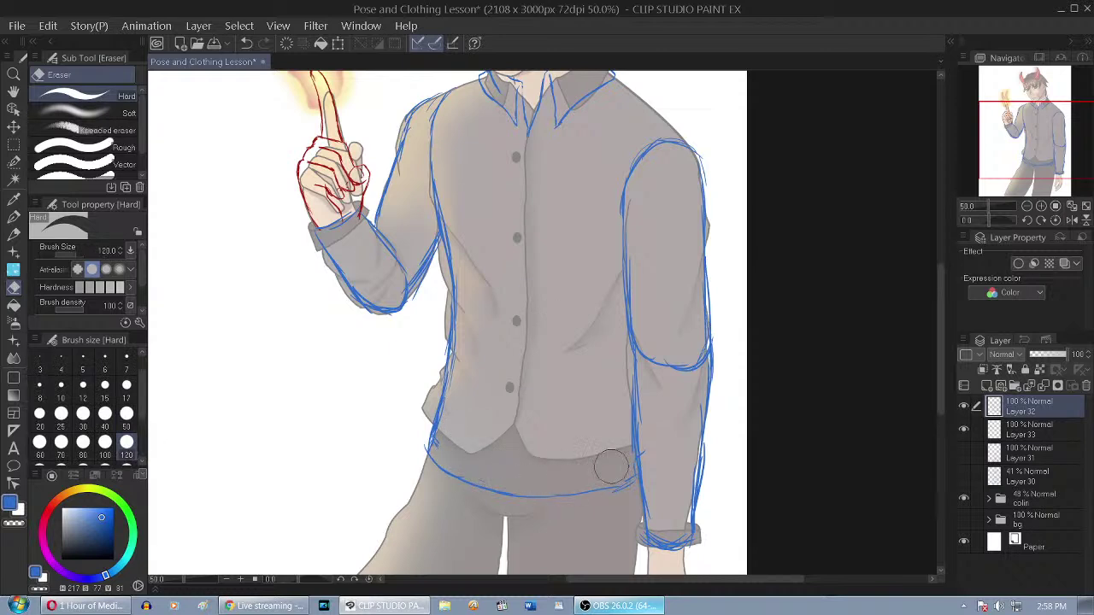
# Draw the shirt's front opening line with the blue pen from the base of the collar down to the hem
pyautogui.press('p')
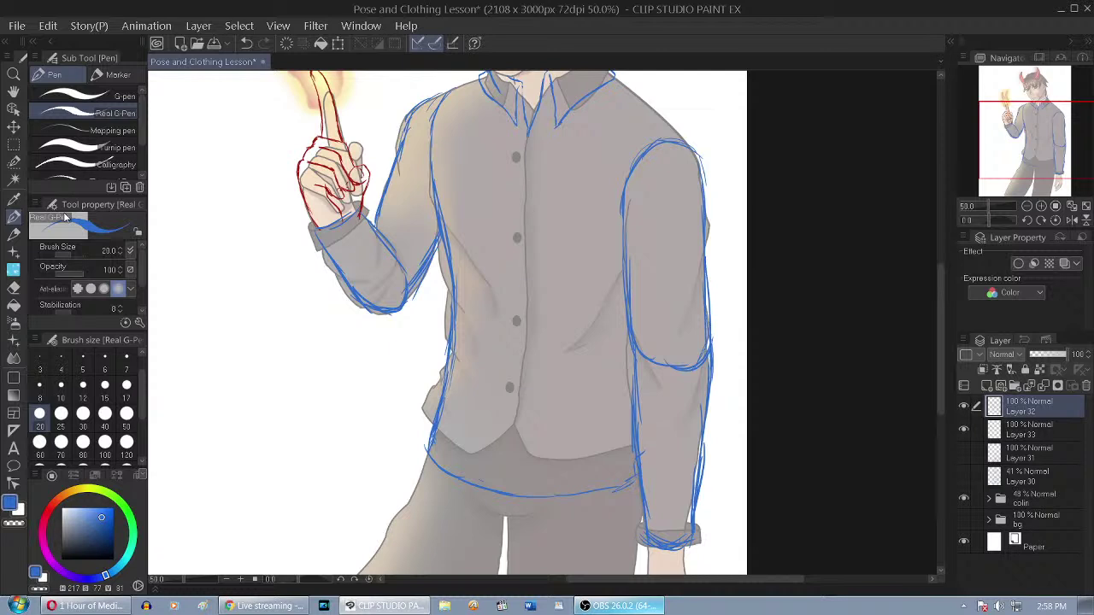
pyautogui.moveTo(526, 144)
pyautogui.mouseDown()
pyautogui.moveTo(522, 314)
pyautogui.moveTo(532, 287)
pyautogui.moveTo(522, 283)
pyautogui.moveTo(509, 464)
pyautogui.mouseUp()
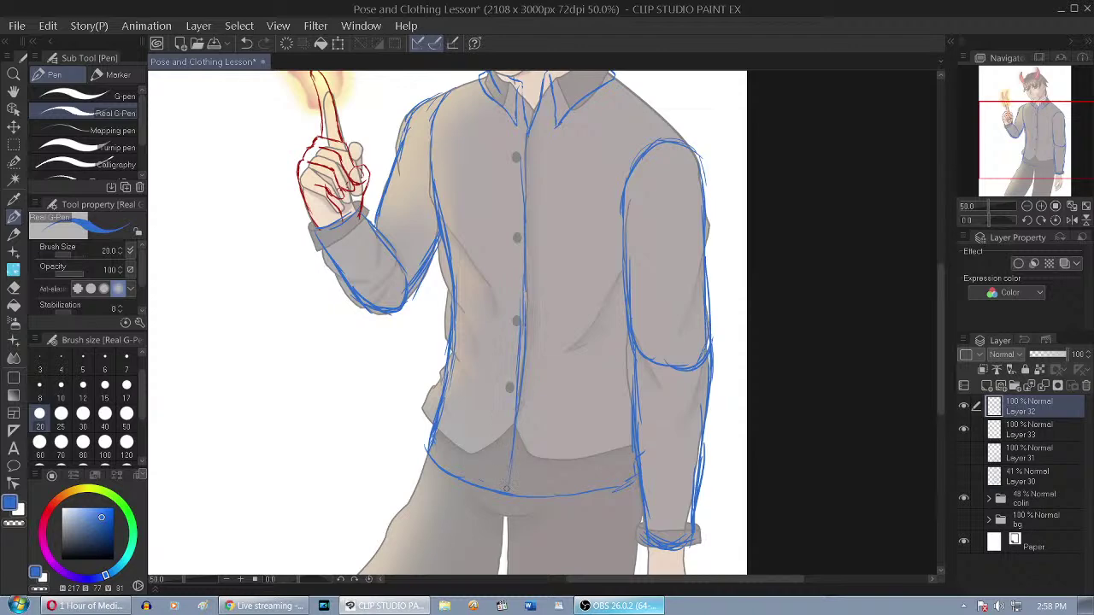
pyautogui.scroll(2, 546, 176)
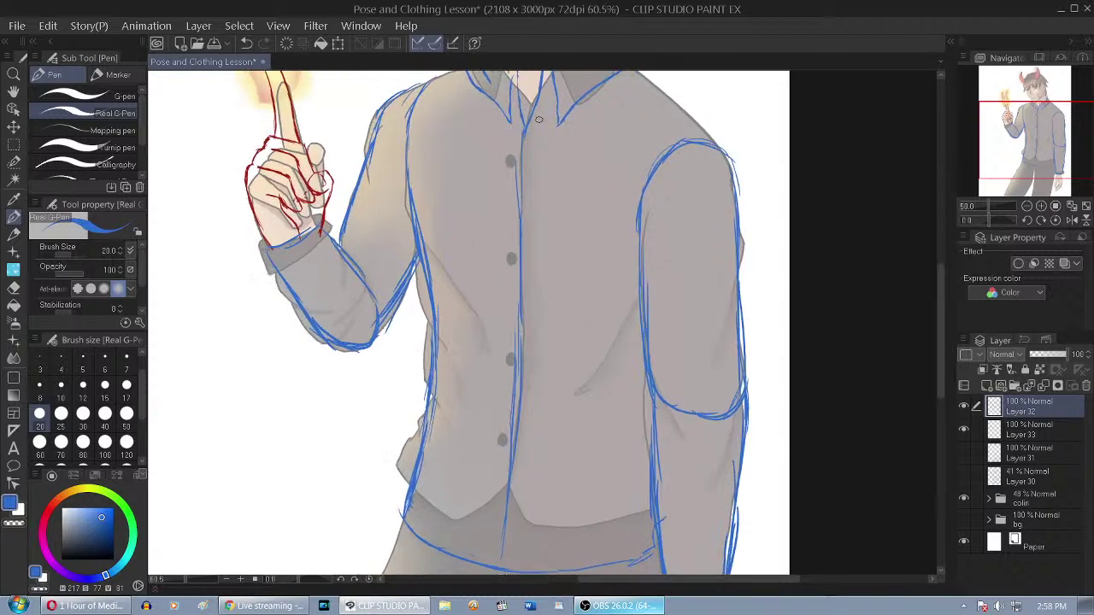
# Add five solid blue buttons beside the front opening, spaced from just below the collar to near the hem
pyautogui.scroll(2, 533, 161)
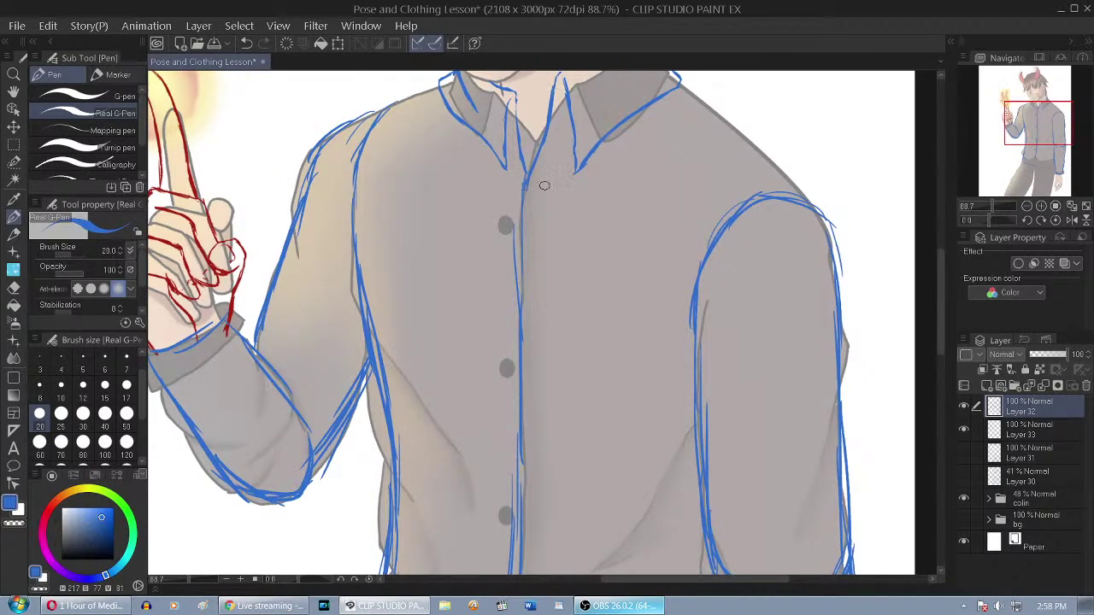
pyautogui.moveTo(516, 197); pyautogui.dragTo(514, 196)
pyautogui.click(509, 352)
pyautogui.click(501, 483)
pyautogui.scroll(-5, 557, 288)
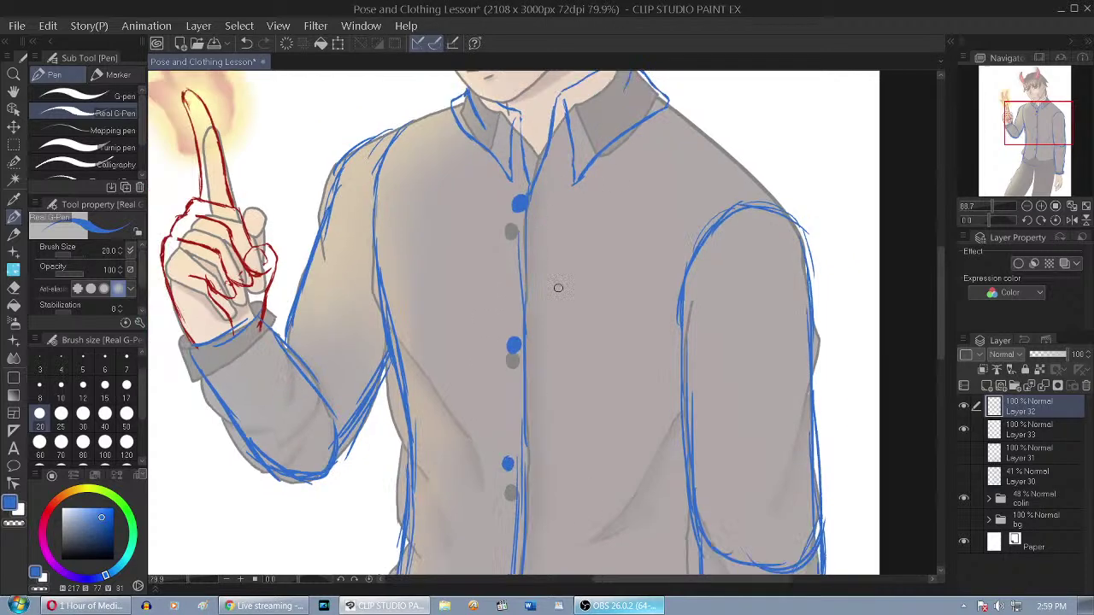
pyautogui.scroll(4, 518, 468)
pyautogui.click(518, 469)
pyautogui.scroll(-3, 518, 470)
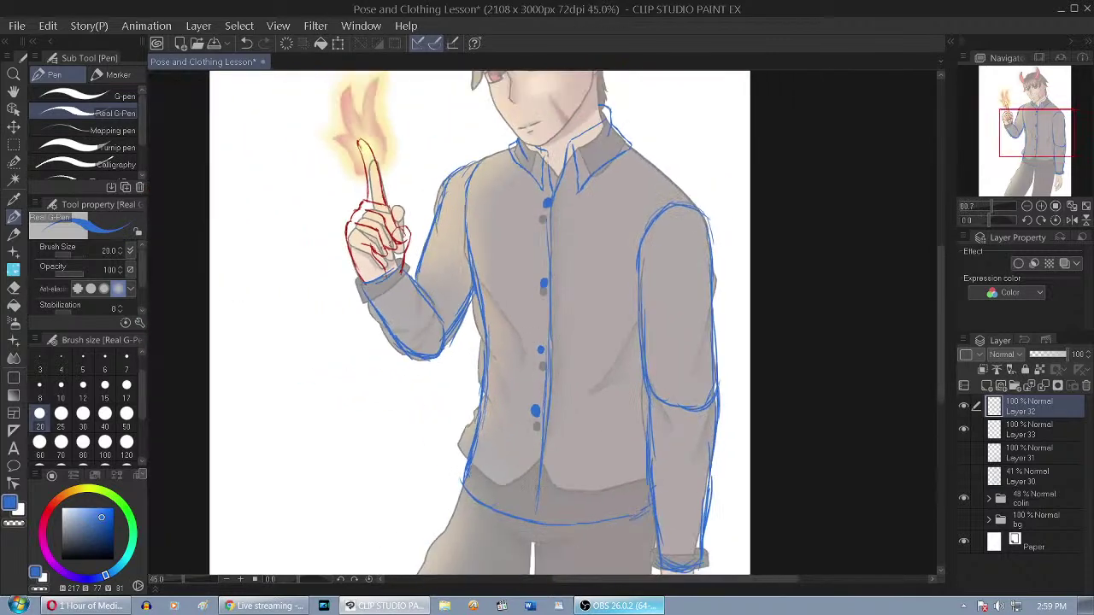
pyautogui.scroll(2, 522, 475)
pyautogui.click(525, 481)
pyautogui.scroll(-4, 526, 481)
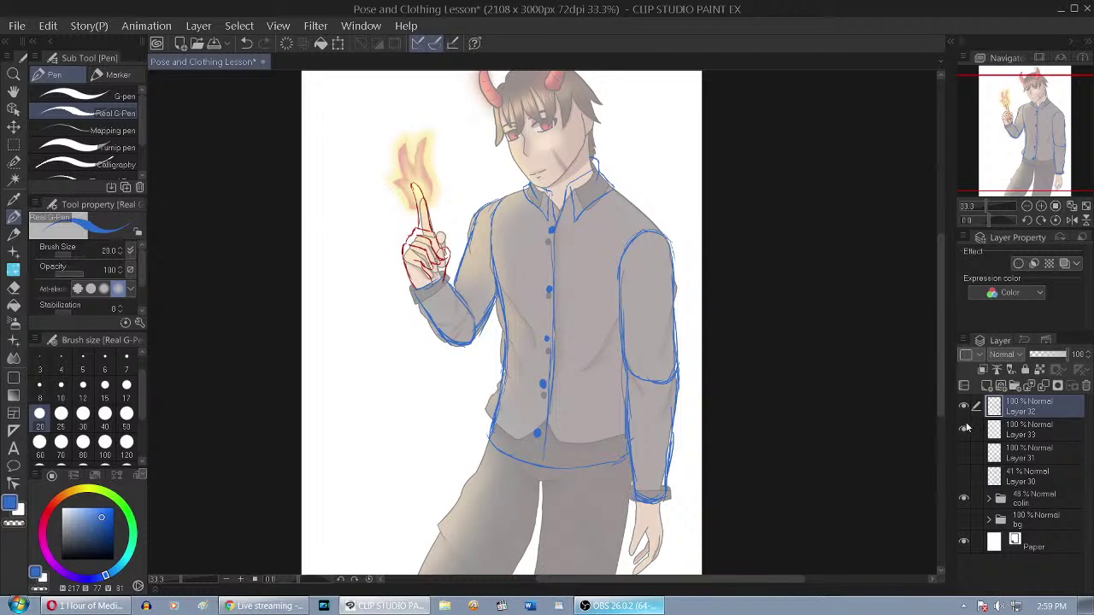
# Sketch the shoulder lines from the collar to both sleeves, and hide the colin reference folder
pyautogui.click(965, 498)
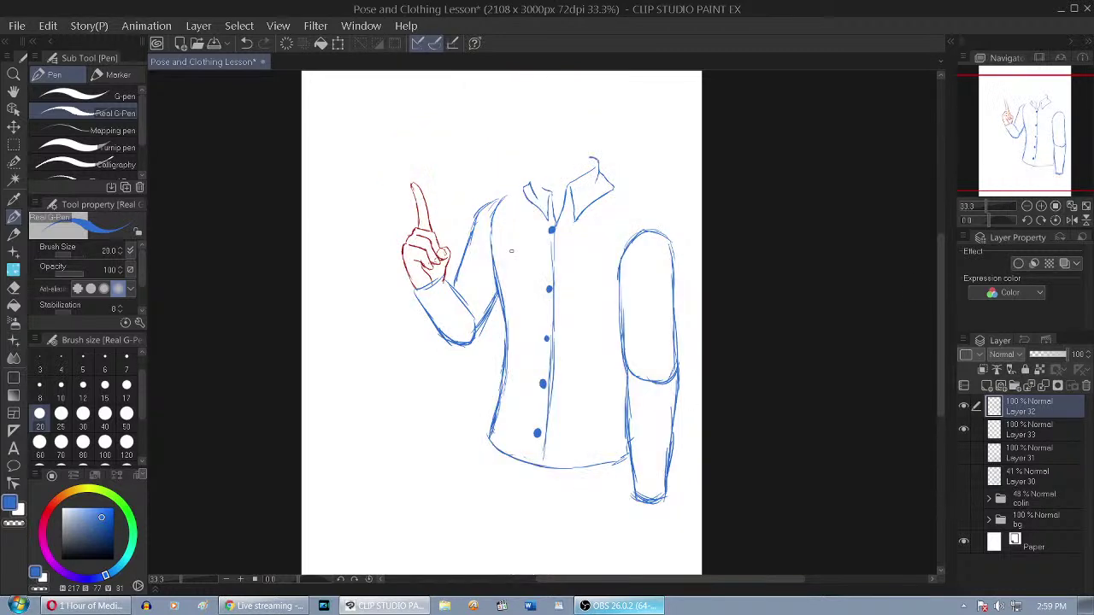
pyautogui.click(965, 498)
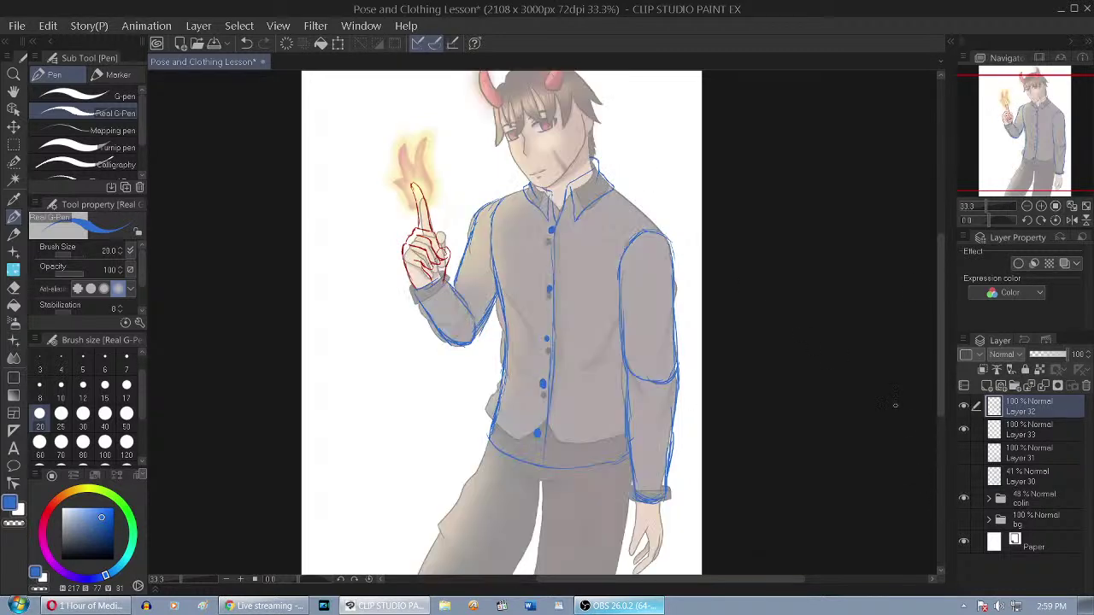
pyautogui.moveTo(618, 193); pyautogui.dragTo(672, 244)
pyautogui.click(964, 498)
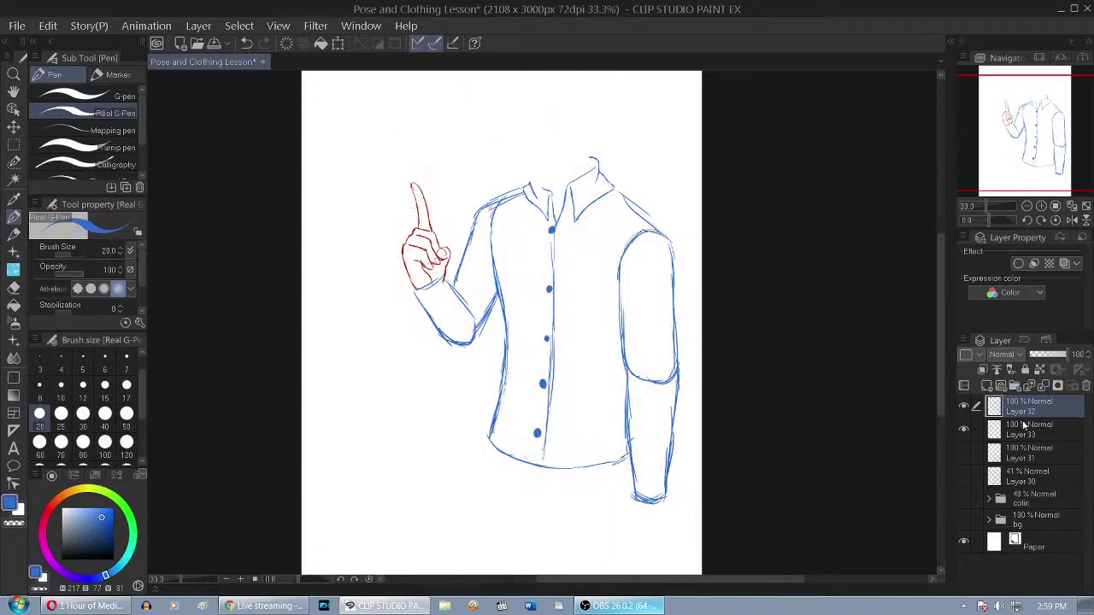
# Add a new layer above Layer 32 and set the pen colour to crimson red
pyautogui.click(989, 387)
pyautogui.click(45, 517)
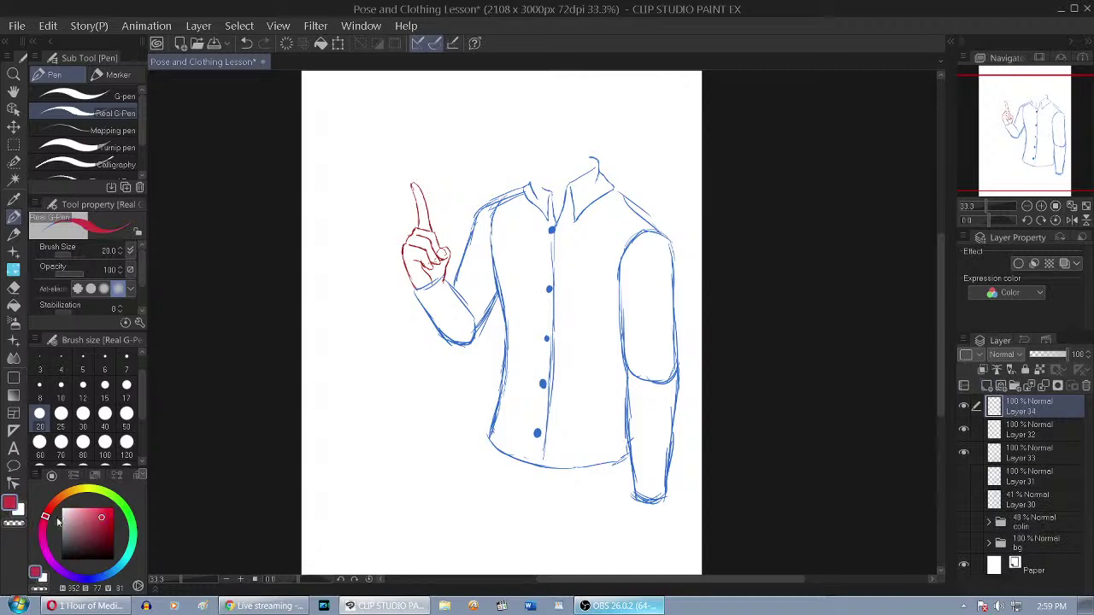
pyautogui.scroll(3, 697, 417)
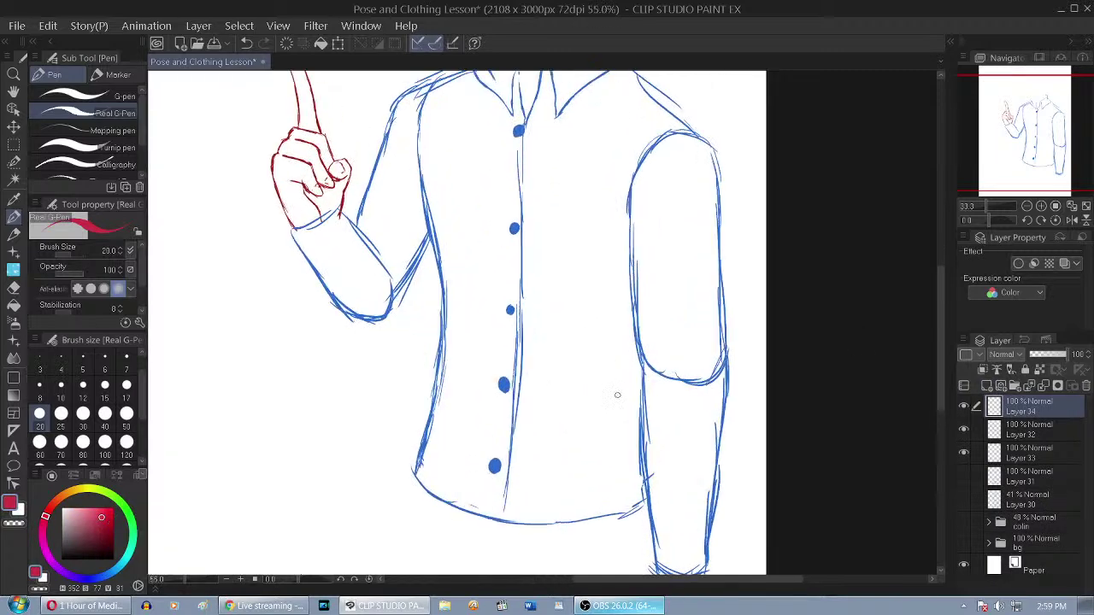
# Lower the blue shirt sketch on Layer 32 to 45% opacity and reactivate the new top layer
pyautogui.click(1026, 430)
pyautogui.moveTo(1050, 359); pyautogui.dragTo(1046, 354)
pyautogui.click(1026, 406)
pyautogui.scroll(-2, 436, 214)
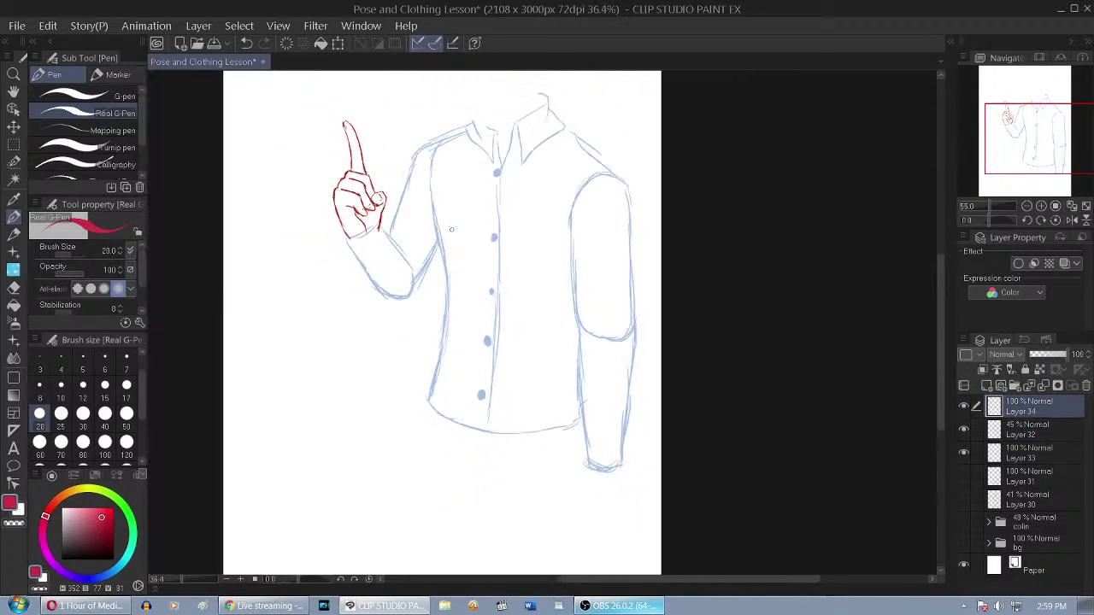
pyautogui.moveTo(429, 200); pyautogui.dragTo(478, 322)
pyautogui.hotkey('ctrl', 'z')
pyautogui.moveTo(426, 187); pyautogui.dragTo(506, 345)
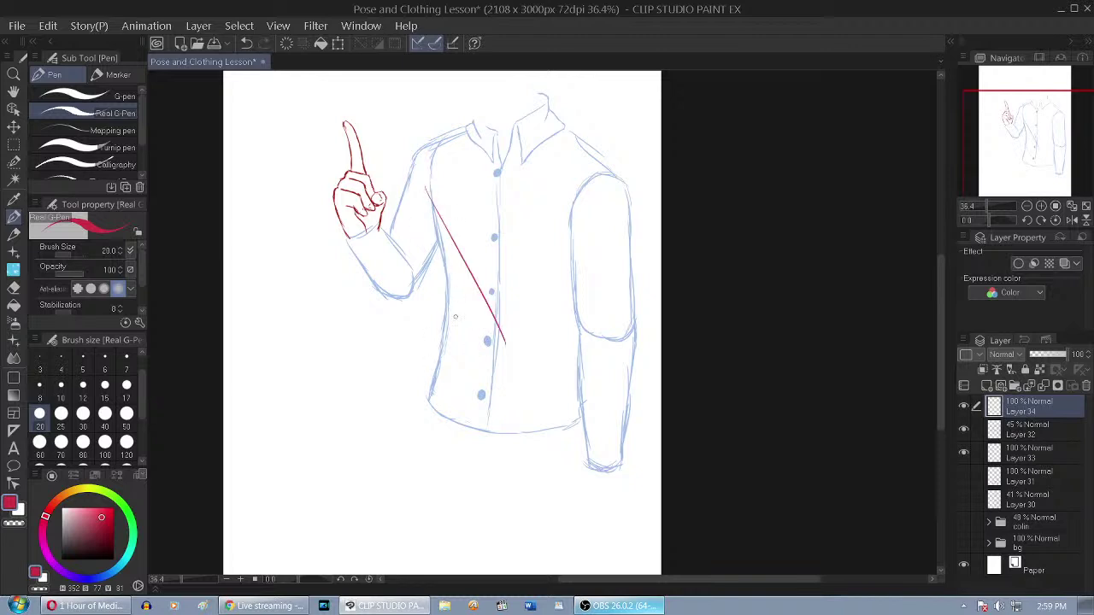
pyautogui.moveTo(487, 289); pyautogui.dragTo(402, 424)
pyautogui.press('Delete')
# Draw red strokes from the armpit on the raised-hand side down the ribs, extending inward past the waist as a fold
pyautogui.scroll(5, 504, 242)
pyautogui.moveTo(387, 172); pyautogui.dragTo(417, 327)
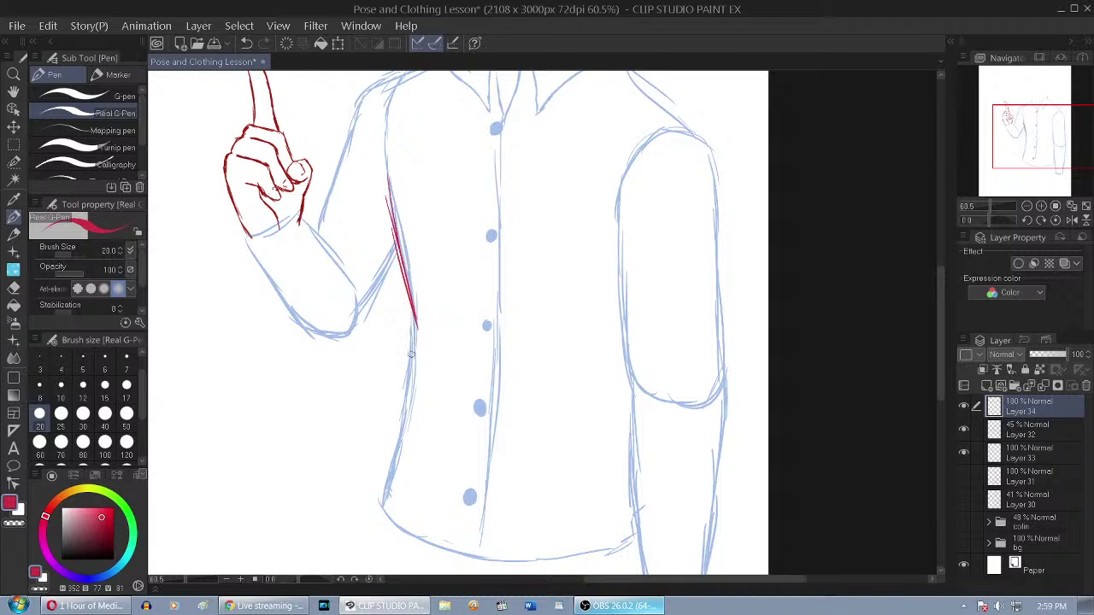
pyautogui.moveTo(387, 176)
pyautogui.mouseDown()
pyautogui.moveTo(408, 295)
pyautogui.moveTo(438, 374)
pyautogui.mouseUp()
pyautogui.scroll(-1, 450, 359)
pyautogui.scroll(2, 438, 327)
pyautogui.scroll(-2, 408, 320)
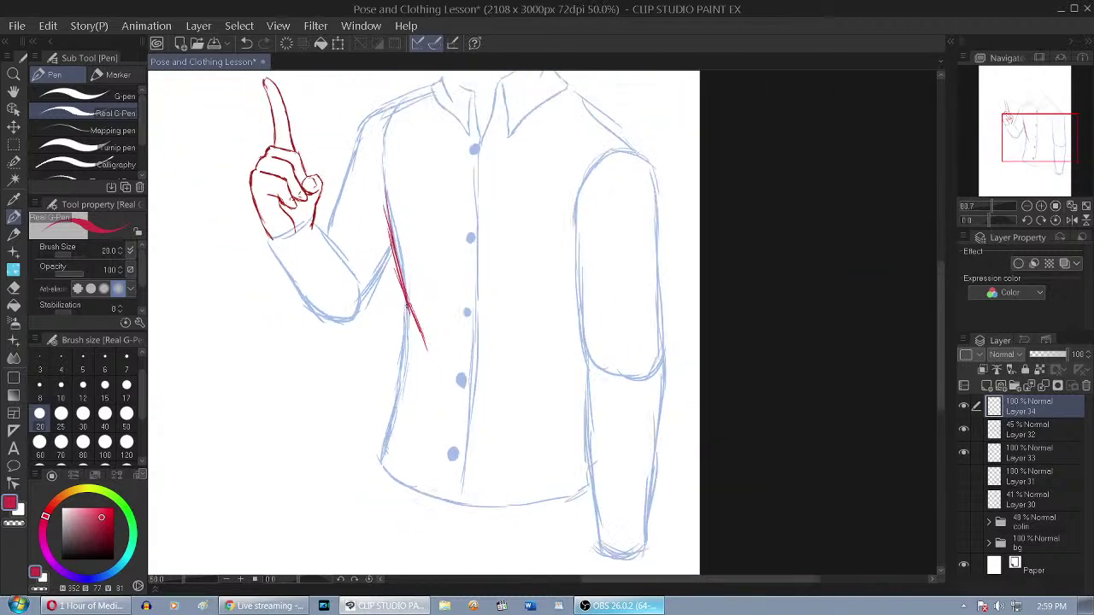
pyautogui.moveTo(408, 302); pyautogui.dragTo(381, 460)
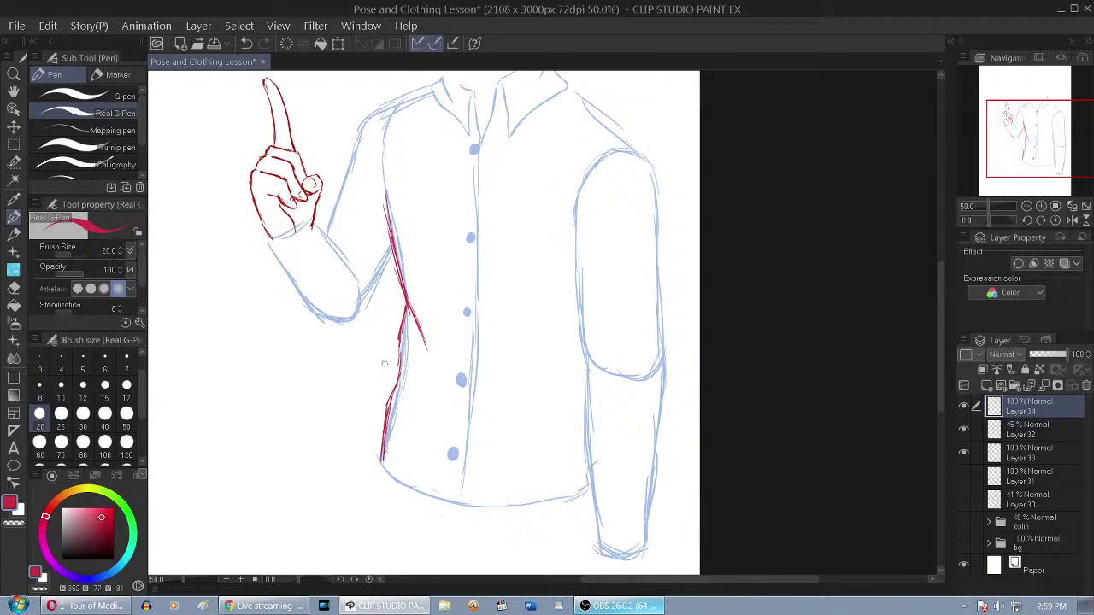
pyautogui.hotkey('ctrl', 'z')
pyautogui.hotkey('ctrl', 'z')
pyautogui.hotkey('ctrl', 'z')
pyautogui.hotkey('ctrl', 'z')
pyautogui.hotkey('ctrl', 'z')
pyautogui.hotkey('ctrl', 'z')
pyautogui.hotkey('ctrl', 'z')
pyautogui.hotkey('ctrl', 'z')
# Draw a small zigzag pinch fold in red at the waist on the raised-hand side, and trim its lower tip
pyautogui.scroll(3, 411, 315)
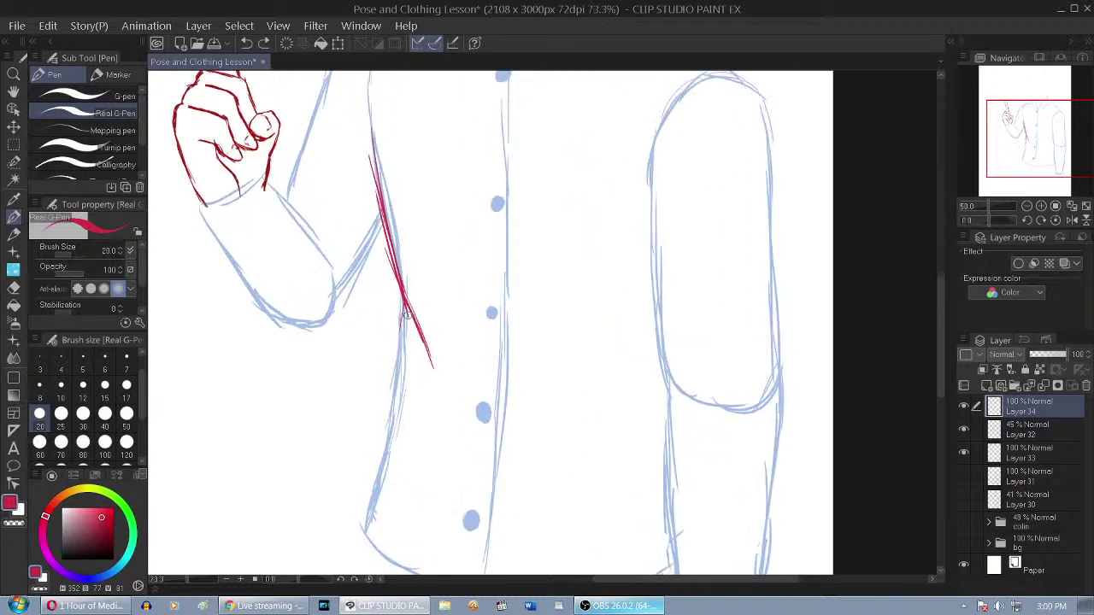
pyautogui.moveTo(406, 304); pyautogui.dragTo(394, 349)
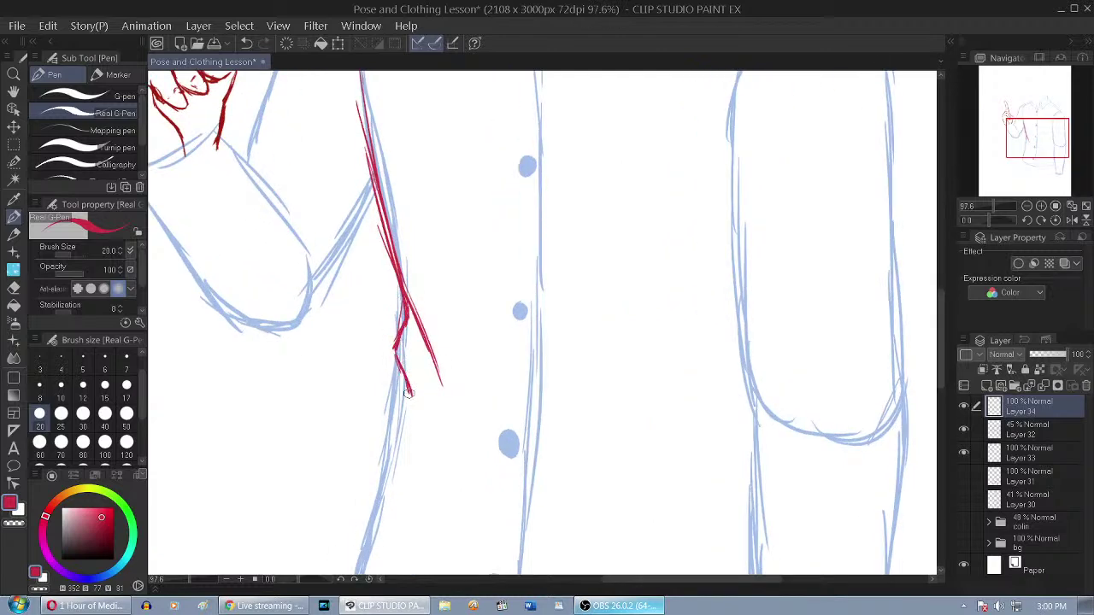
pyautogui.scroll(-3, 410, 376)
pyautogui.scroll(2, 420, 358)
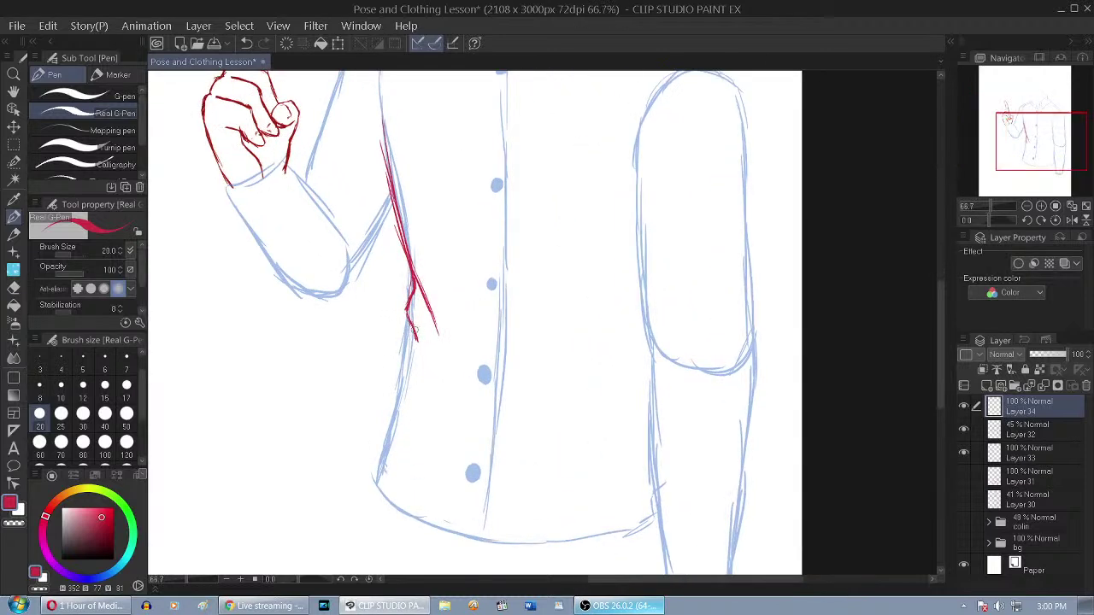
pyautogui.click(14, 288)
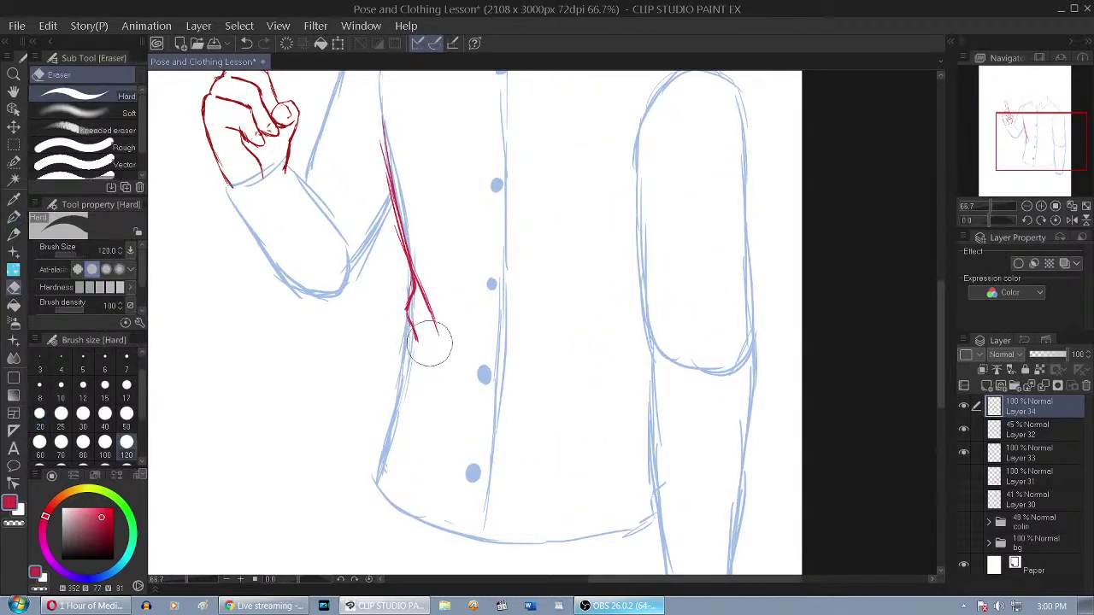
pyautogui.click(13, 217)
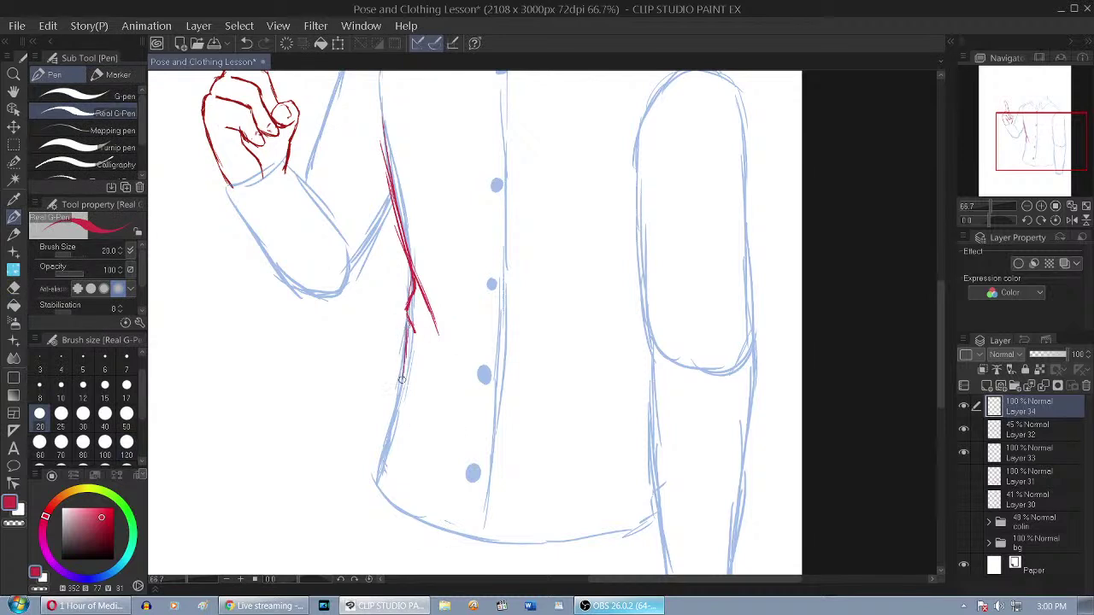
# Continue the red side contour from the waist fold down toward the hem, flaring outward beyond the blue guide
pyautogui.moveTo(404, 355); pyautogui.dragTo(378, 442)
pyautogui.moveTo(395, 407); pyautogui.dragTo(372, 451)
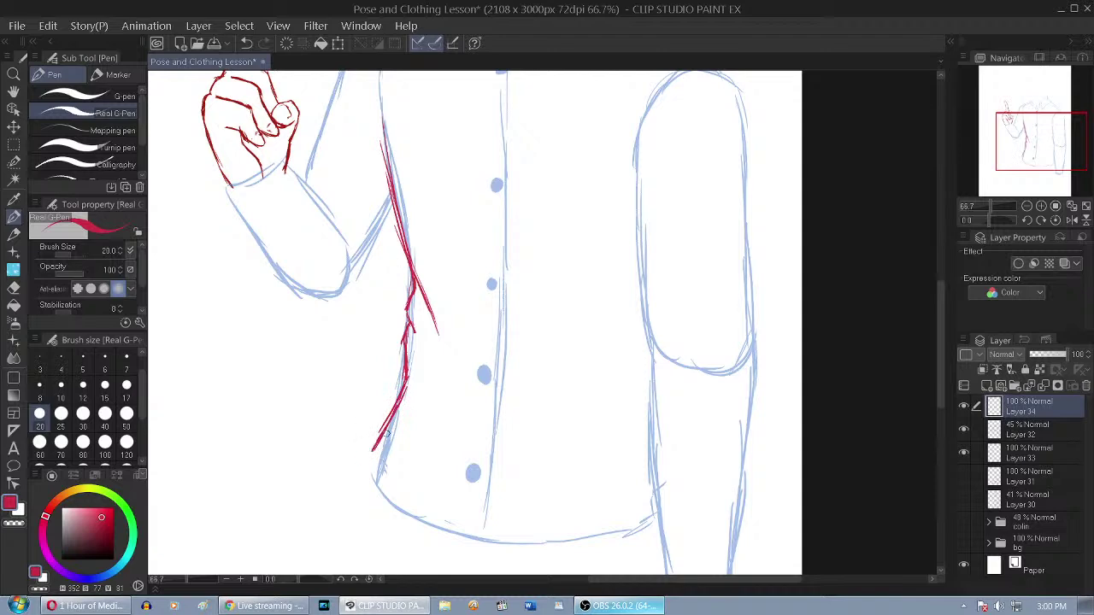
pyautogui.scroll(-4, 432, 348)
# Mark the top of the lowered arm's sleeve in red and draw two short armpit folds pointing into the chest
pyautogui.scroll(3, 536, 307)
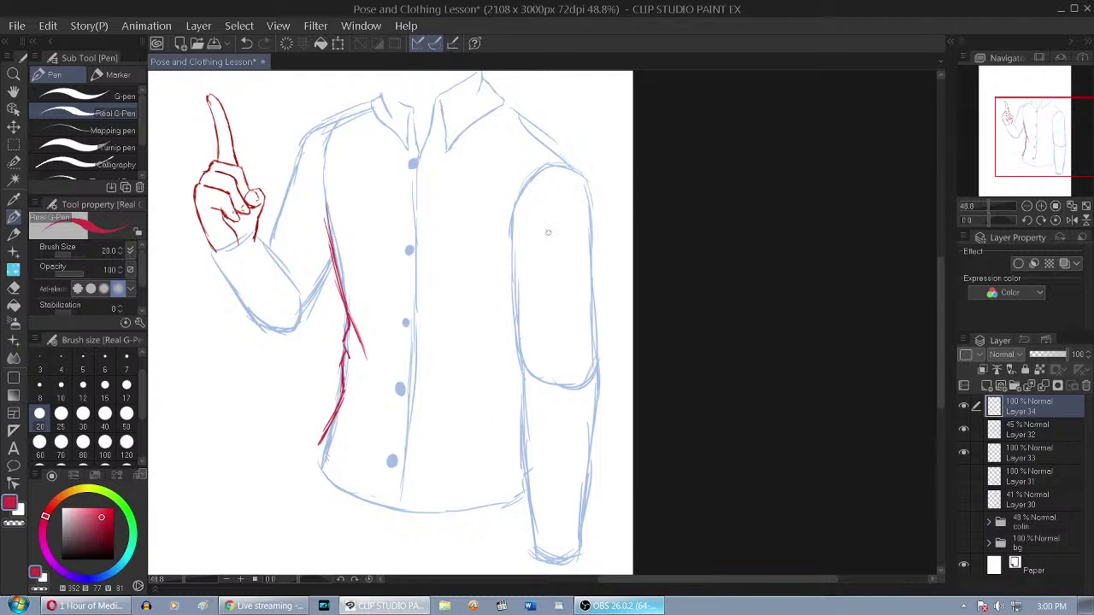
pyautogui.scroll(3, 546, 272)
pyautogui.moveTo(581, 156)
pyautogui.mouseDown()
pyautogui.moveTo(534, 154)
pyautogui.moveTo(559, 149)
pyautogui.moveTo(528, 160)
pyautogui.mouseUp()
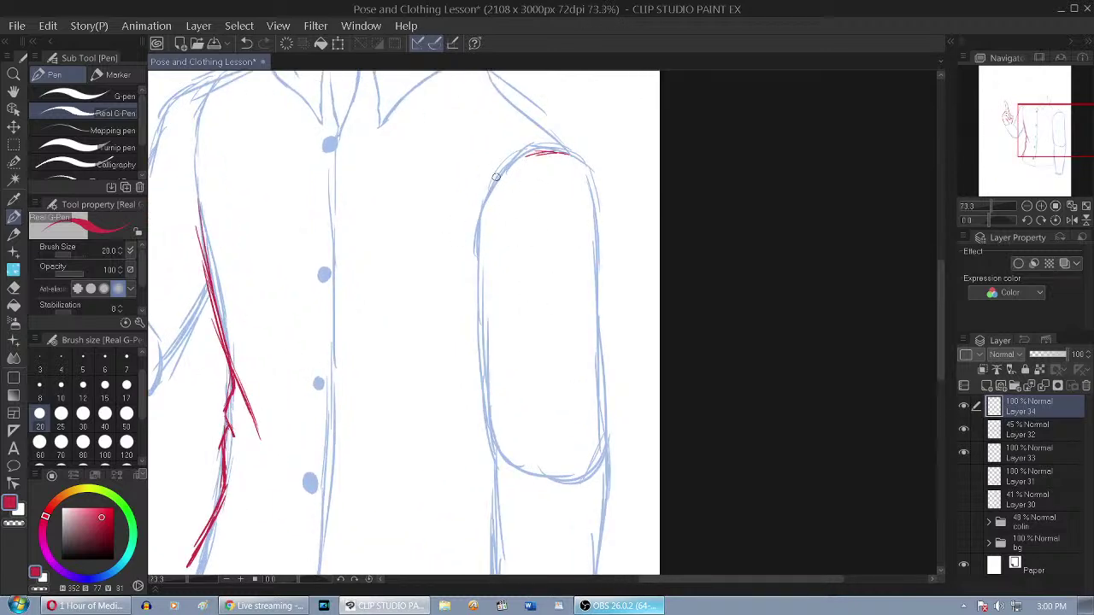
pyautogui.moveTo(478, 218)
pyautogui.mouseDown()
pyautogui.moveTo(479, 257)
pyautogui.moveTo(429, 229)
pyautogui.moveTo(466, 256)
pyautogui.mouseUp()
pyautogui.hotkey('ctrl', 'z')
pyautogui.moveTo(427, 224); pyautogui.dragTo(472, 265)
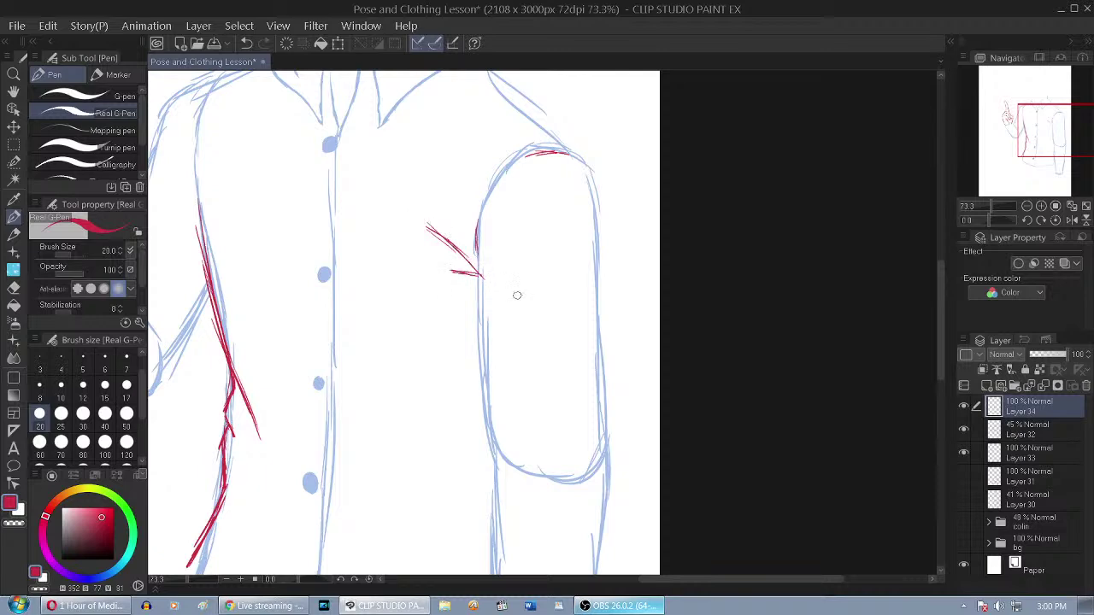
# Draw two short red folds radiating from the armpit into the sleeve of the raised arm
pyautogui.scroll(-3, 581, 282)
pyautogui.scroll(3, 406, 284)
pyautogui.moveTo(322, 270); pyautogui.dragTo(290, 216)
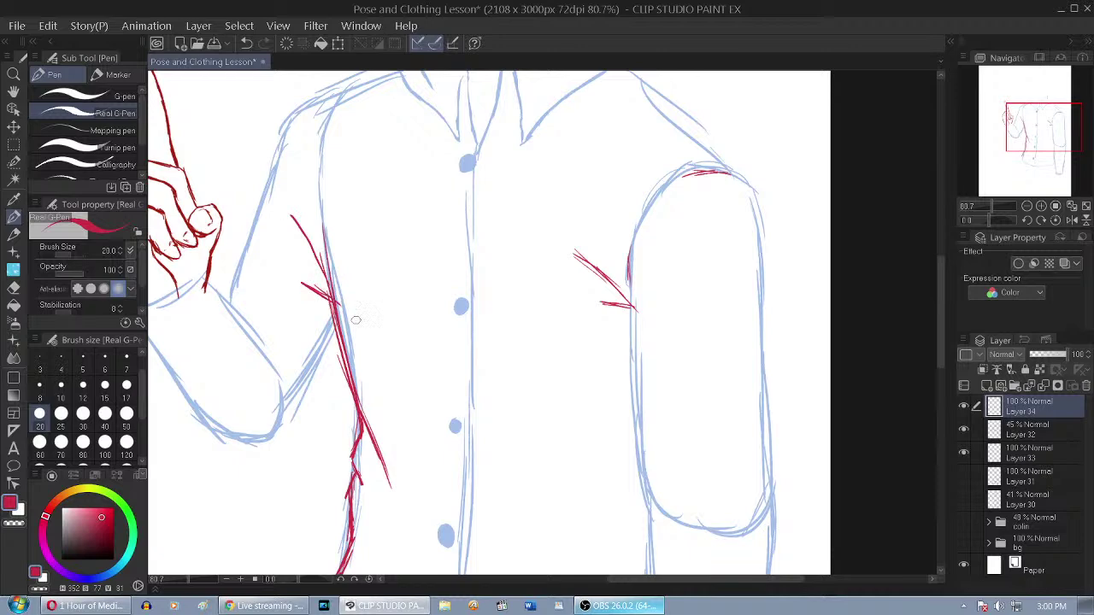
pyautogui.scroll(-3, 393, 280)
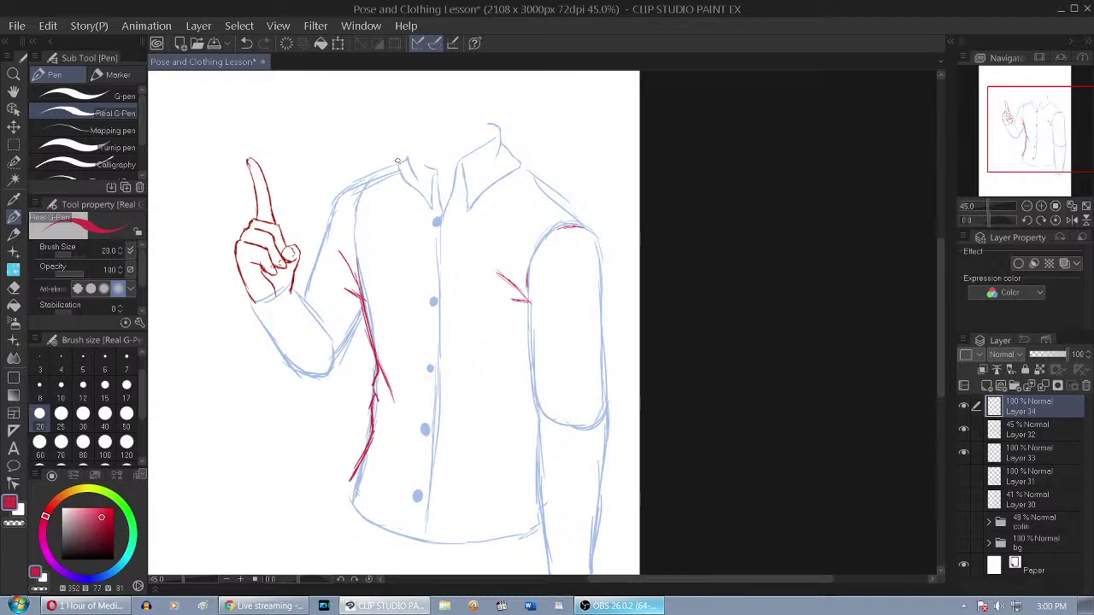
pyautogui.scroll(4, 342, 189)
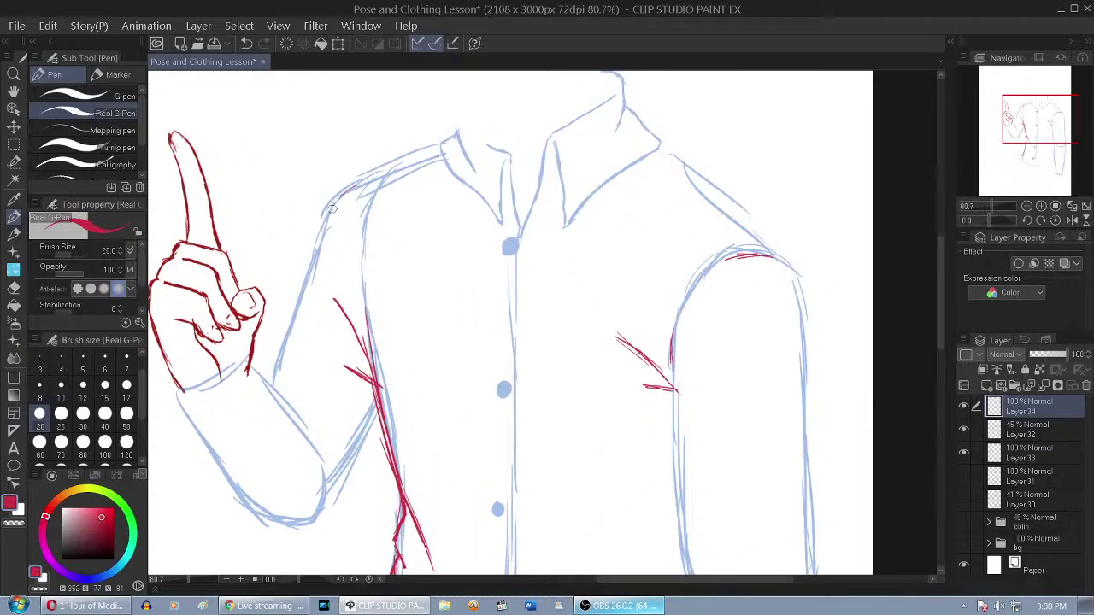
pyautogui.moveTo(341, 191)
pyautogui.mouseDown()
pyautogui.moveTo(310, 254)
pyautogui.moveTo(323, 274)
pyautogui.mouseUp()
pyautogui.hotkey('ctrl', 'z')
pyautogui.moveTo(326, 224)
pyautogui.mouseDown()
pyautogui.moveTo(321, 336)
pyautogui.moveTo(402, 428)
pyautogui.moveTo(425, 422)
pyautogui.moveTo(325, 424)
pyautogui.moveTo(367, 423)
pyautogui.mouseUp()
pyautogui.hotkey('ctrl', 'z')
pyautogui.hotkey('ctrl', 'z')
pyautogui.hotkey('ctrl', 'z')
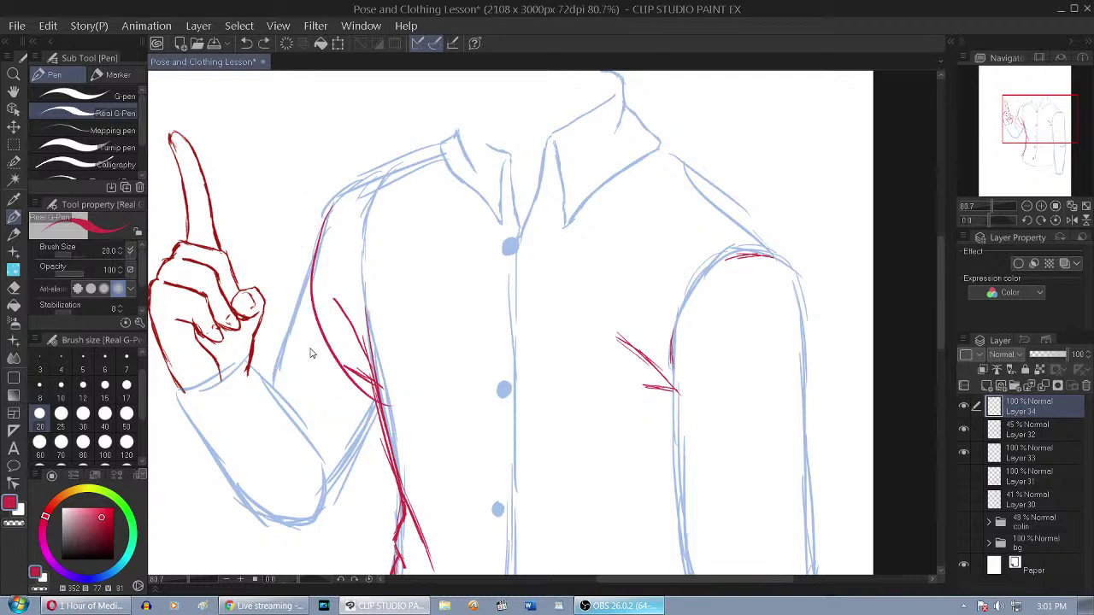
# Outline the raised arm's shoulder and outer upper sleeve in red, with an angular fold just below the shoulder
pyautogui.moveTo(398, 166)
pyautogui.mouseDown()
pyautogui.moveTo(333, 208)
pyautogui.moveTo(336, 200)
pyautogui.moveTo(312, 232)
pyautogui.moveTo(319, 287)
pyautogui.mouseUp()
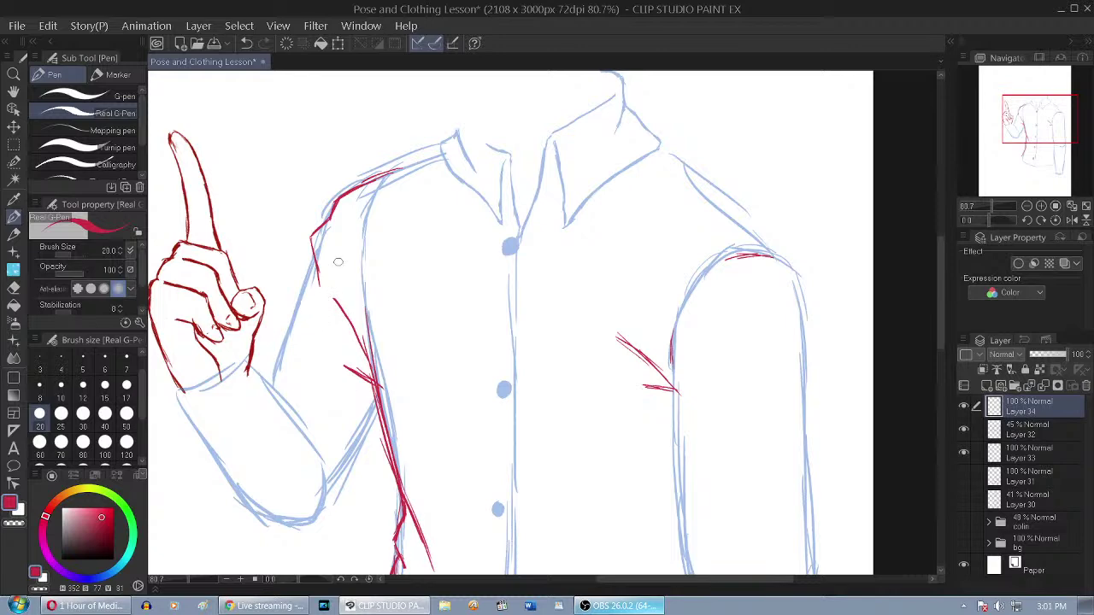
pyautogui.moveTo(312, 258); pyautogui.dragTo(290, 333)
pyautogui.scroll(-3, 590, 133)
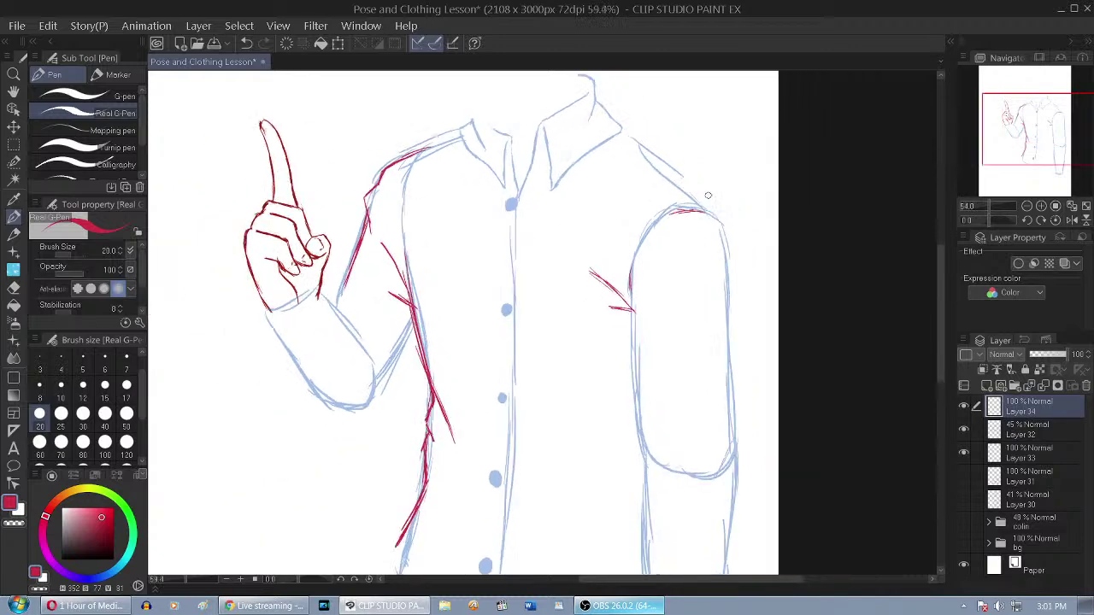
# Draw the lowered arm's shoulder line in red from near the collar over the sleeve's outer corner
pyautogui.scroll(3, 707, 195)
pyautogui.moveTo(640, 145); pyautogui.dragTo(717, 218)
pyautogui.moveTo(665, 173)
pyautogui.mouseDown()
pyautogui.moveTo(709, 210)
pyautogui.moveTo(735, 255)
pyautogui.mouseUp()
pyautogui.scroll(-4, 546, 133)
# Add a diagonal fold running inward below the lowered arm's shoulder, and trace both edges of the upper sleeve in red
pyautogui.scroll(3, 625, 176)
pyautogui.moveTo(607, 170)
pyautogui.mouseDown()
pyautogui.moveTo(625, 221)
pyautogui.moveTo(569, 273)
pyautogui.mouseUp()
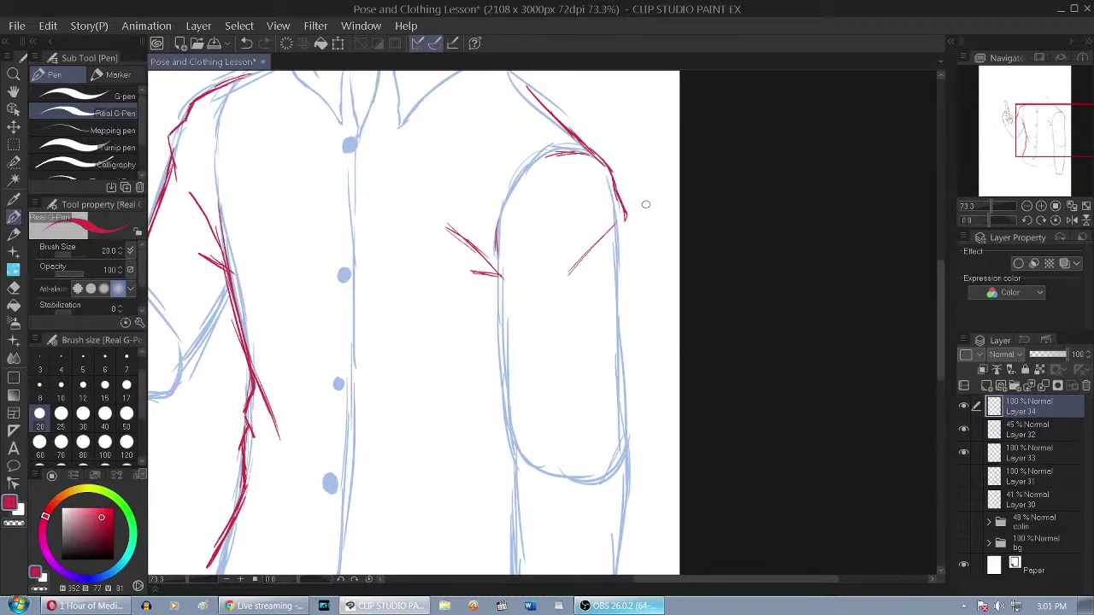
pyautogui.moveTo(621, 223); pyautogui.dragTo(624, 275)
pyautogui.moveTo(503, 272); pyautogui.dragTo(511, 374)
pyautogui.moveTo(506, 299); pyautogui.dragTo(512, 376)
pyautogui.moveTo(622, 258); pyautogui.dragTo(624, 398)
pyautogui.scroll(-2, 585, 154)
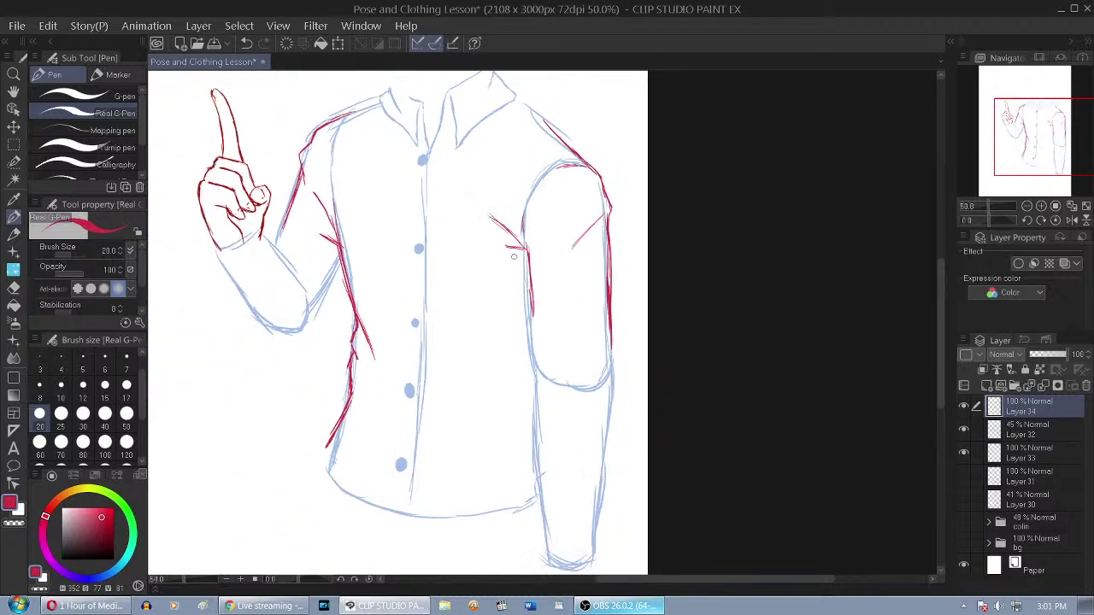
# Extend the lowered arm's inner sleeve edge from armpit to elbow in red, and erase its excess end above the elbow
pyautogui.moveTo(524, 217); pyautogui.dragTo(529, 254)
pyautogui.moveTo(531, 313)
pyautogui.mouseDown()
pyautogui.moveTo(537, 366)
pyautogui.moveTo(536, 356)
pyautogui.mouseUp()
pyautogui.scroll(3, 564, 398)
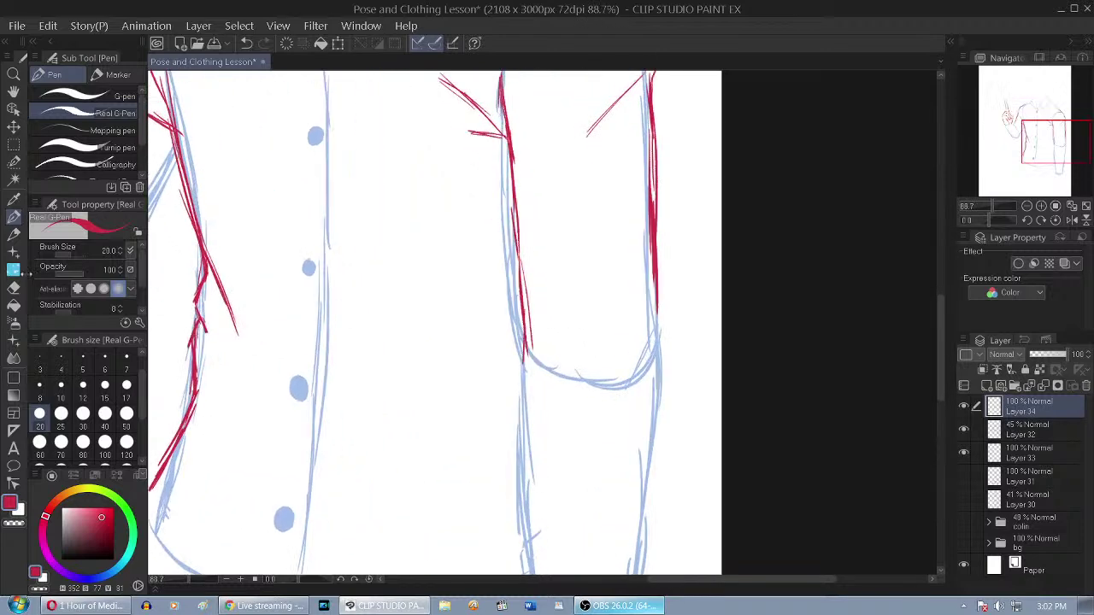
pyautogui.click(13, 288)
pyautogui.click(518, 334)
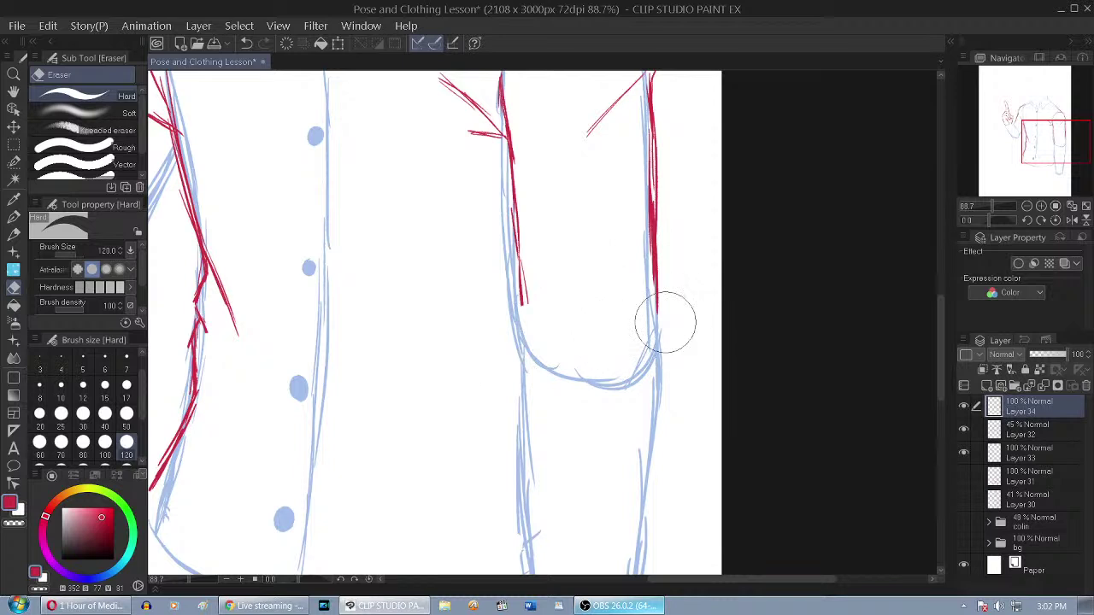
# Draw angular red fold bulges at the inner and outer elbow of the lowered arm, redrawing the outer one slightly lower
pyautogui.click(14, 217)
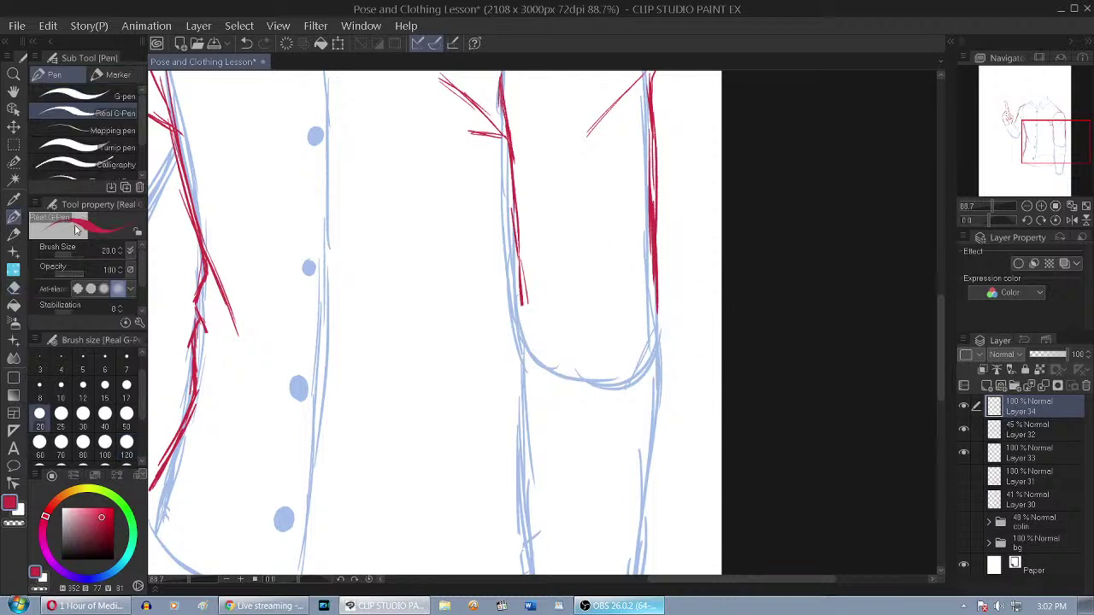
pyautogui.moveTo(521, 299)
pyautogui.mouseDown()
pyautogui.moveTo(513, 335)
pyautogui.moveTo(527, 355)
pyautogui.mouseUp()
pyautogui.moveTo(660, 305)
pyautogui.mouseDown()
pyautogui.moveTo(673, 333)
pyautogui.moveTo(654, 367)
pyautogui.mouseUp()
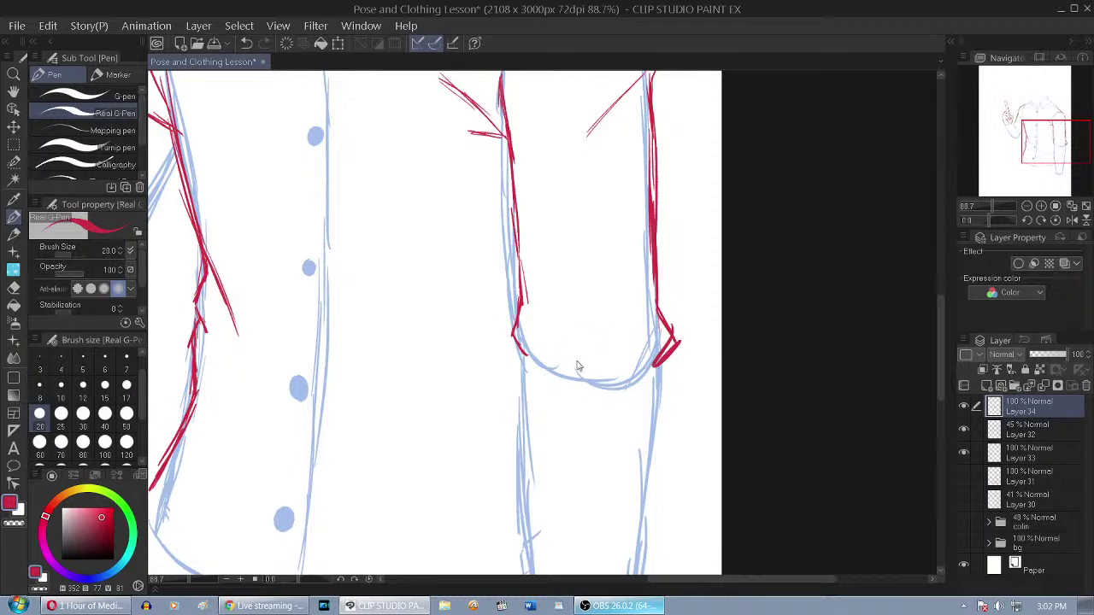
pyautogui.hotkey('ctrl', 'z')
pyautogui.hotkey('ctrl', 'z')
pyautogui.moveTo(655, 301)
pyautogui.mouseDown()
pyautogui.moveTo(672, 357)
pyautogui.moveTo(658, 385)
pyautogui.mouseUp()
pyautogui.hotkey('ctrl', 'z')
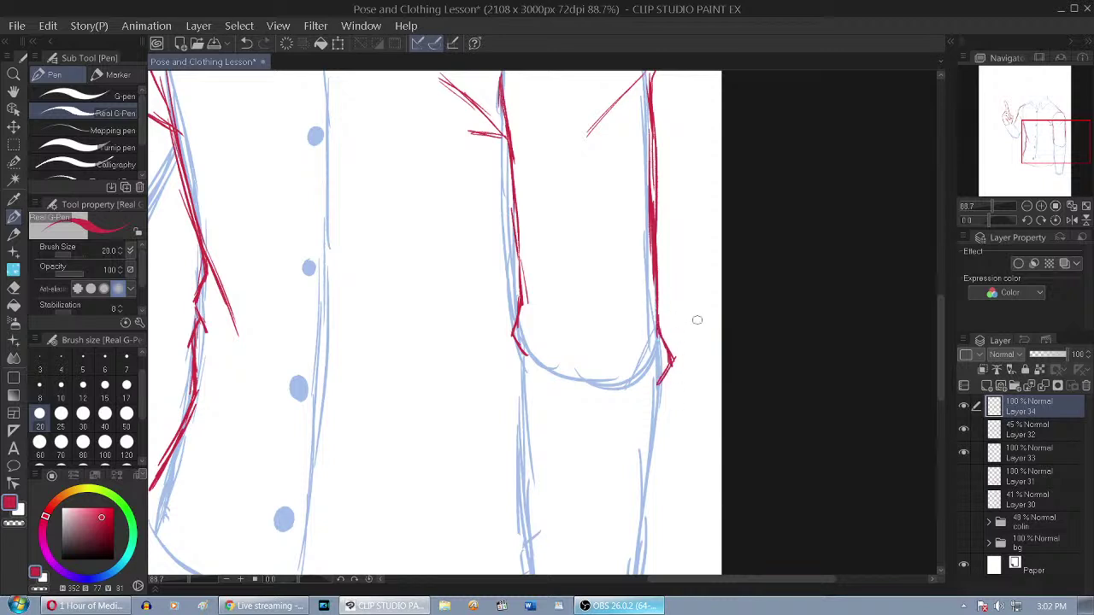
# Draw both red forearm edges of the lowered sleeve downward from the elbow folds
pyautogui.moveTo(523, 338); pyautogui.dragTo(525, 449)
pyautogui.moveTo(527, 361); pyautogui.dragTo(532, 460)
pyautogui.moveTo(671, 360); pyautogui.dragTo(659, 449)
pyautogui.hotkey('ctrl', 'z')
pyautogui.moveTo(670, 362); pyautogui.dragTo(647, 469)
# Erase the stray strokes on the inner forearm edge below the elbow and redraw that edge in red
pyautogui.press('e')
pyautogui.moveTo(557, 369)
pyautogui.mouseDown()
pyautogui.moveTo(565, 441)
pyautogui.moveTo(551, 329)
pyautogui.moveTo(555, 467)
pyautogui.moveTo(552, 312)
pyautogui.moveTo(557, 395)
pyautogui.mouseUp()
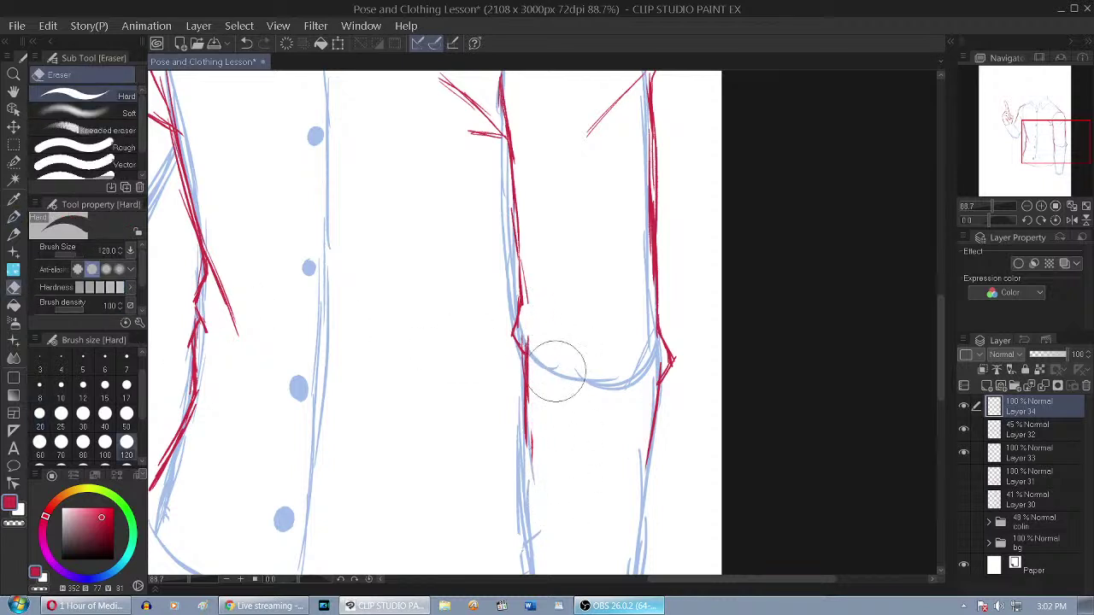
pyautogui.press('p')
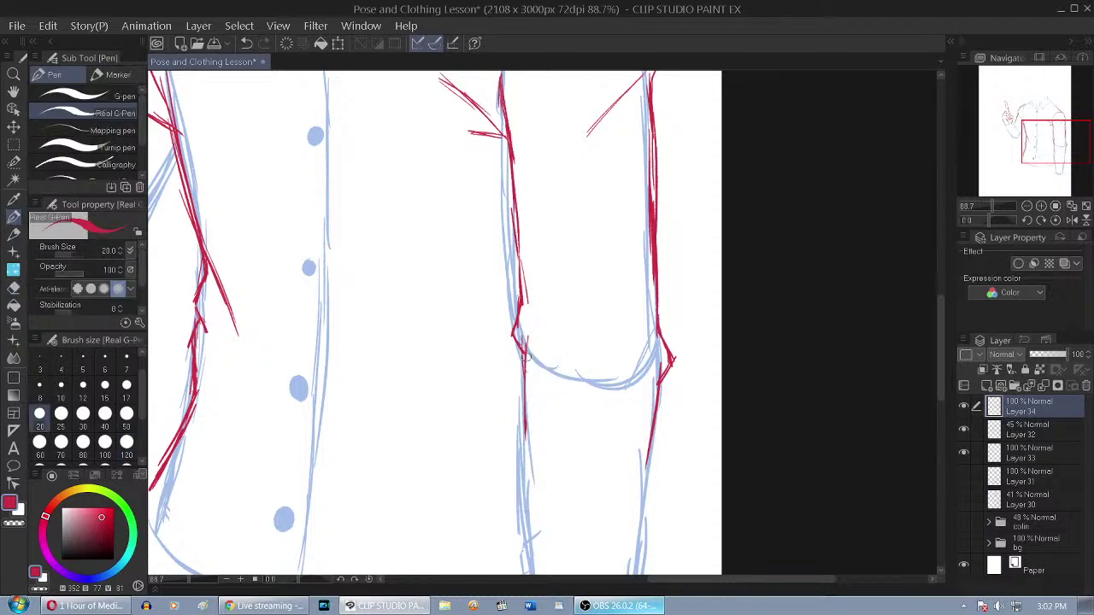
pyautogui.moveTo(528, 351); pyautogui.dragTo(523, 419)
# Draw a short diagonal fold from the outer elbow up into the lowered arm's upper sleeve, undoing the extra curved stroke
pyautogui.moveTo(622, 270); pyautogui.dragTo(670, 345)
pyautogui.hotkey('ctrl', 'z')
pyautogui.moveTo(643, 311); pyautogui.dragTo(649, 315)
pyautogui.moveTo(657, 357); pyautogui.dragTo(619, 408)
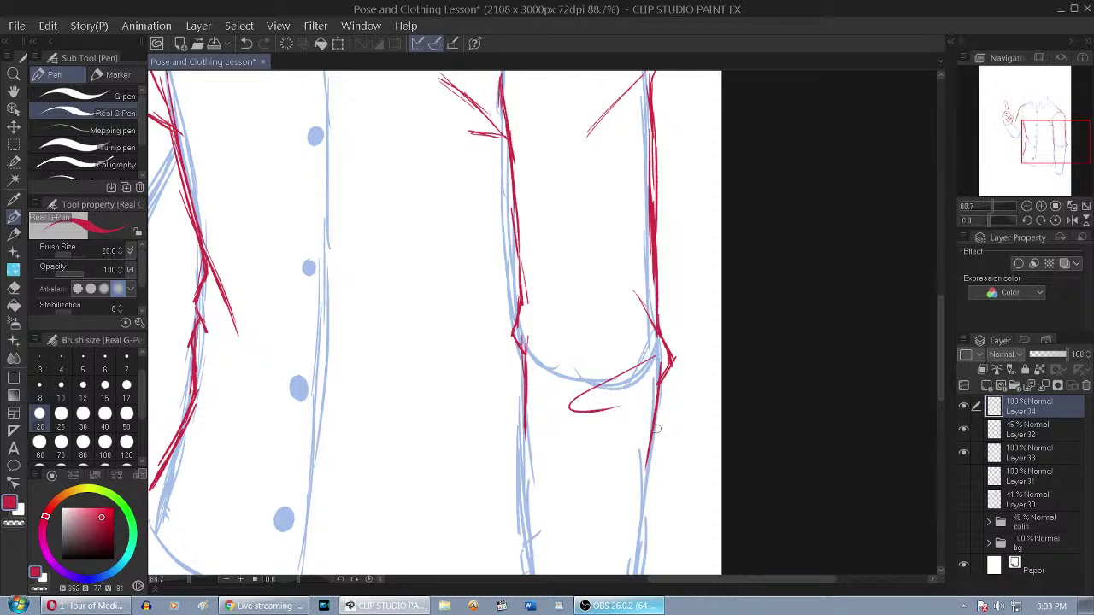
pyautogui.hotkey('ctrl', 'z')
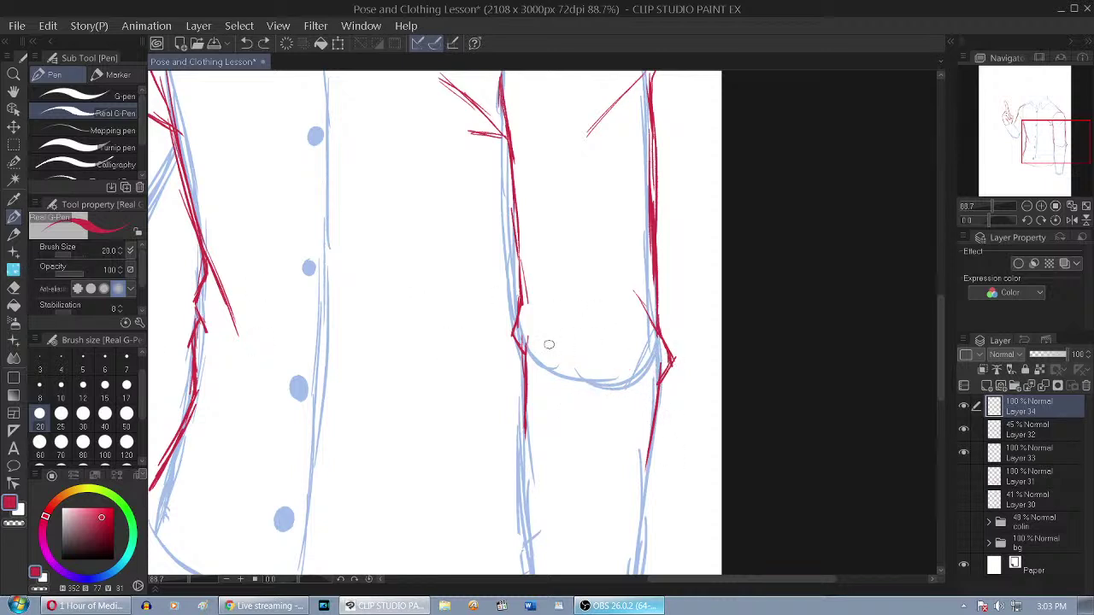
pyautogui.moveTo(513, 333)
pyautogui.mouseDown()
pyautogui.moveTo(585, 376)
pyautogui.moveTo(577, 395)
pyautogui.moveTo(564, 389)
pyautogui.mouseUp()
pyautogui.moveTo(538, 345); pyautogui.dragTo(598, 405)
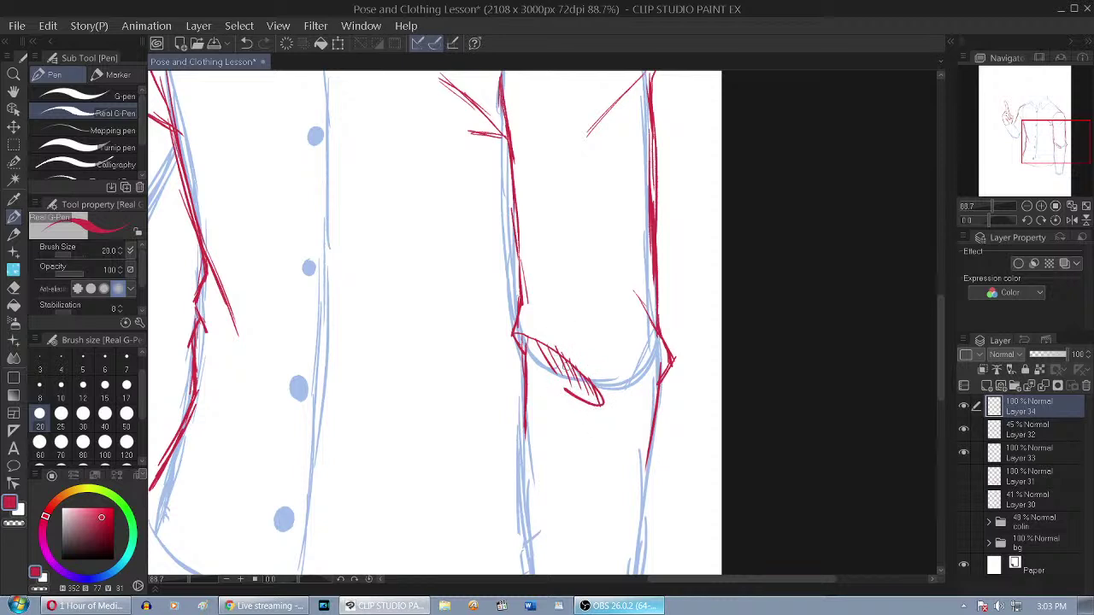
pyautogui.hotkey('ctrl', 'z')
pyautogui.hotkey('ctrl', 'z')
pyautogui.hotkey('ctrl', 'z')
pyautogui.hotkey('ctrl', 'z')
pyautogui.hotkey('ctrl', 'z')
pyautogui.hotkey('ctrl', 'z')
pyautogui.hotkey('ctrl', 'z')
pyautogui.hotkey('ctrl', 'z')
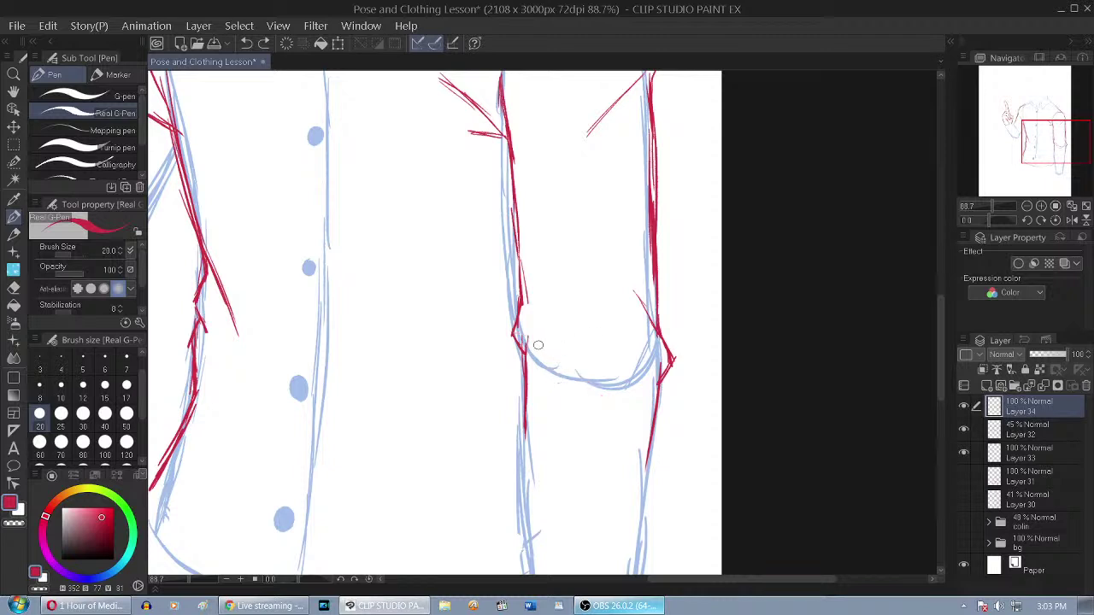
pyautogui.moveTo(530, 339); pyautogui.dragTo(581, 391)
pyautogui.hotkey('ctrl', 'z')
pyautogui.hotkey('ctrl', 'z')
pyautogui.moveTo(476, 318)
pyautogui.mouseDown()
pyautogui.moveTo(516, 337)
pyautogui.moveTo(505, 347)
pyautogui.moveTo(515, 337)
pyautogui.mouseUp()
pyautogui.hotkey('ctrl', 'z')
pyautogui.hotkey('ctrl', 'z')
pyautogui.hotkey('ctrl', 'z')
pyautogui.moveTo(660, 359)
pyautogui.mouseDown()
pyautogui.moveTo(597, 388)
pyautogui.moveTo(652, 379)
pyautogui.mouseUp()
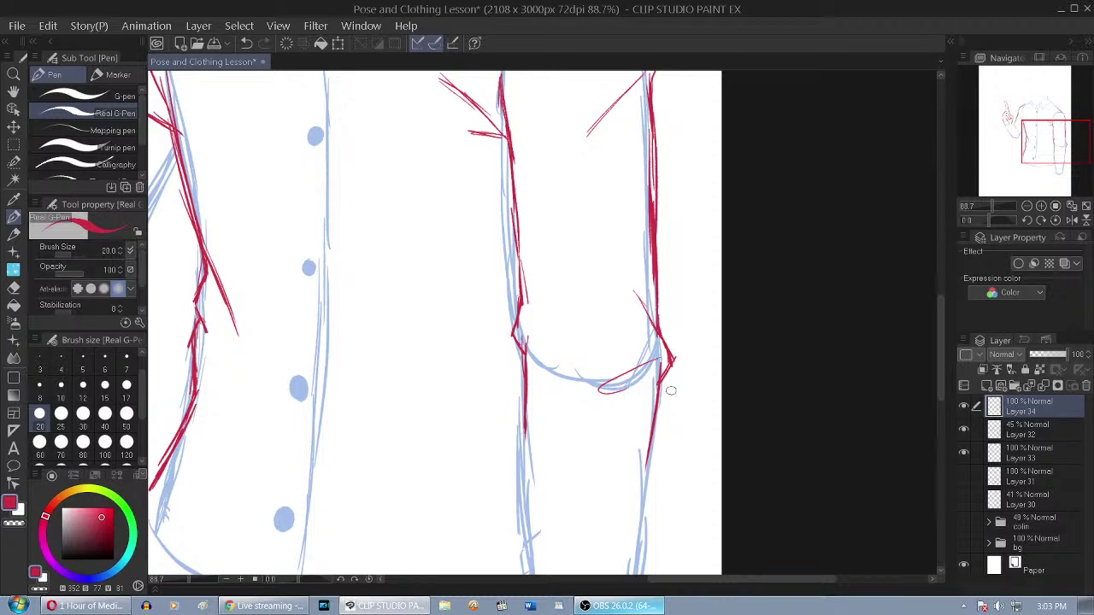
# Hide the blue sketch on Layer 32, undo the last elbow stroke, and erase the stray fold line inside the outer elbow
pyautogui.click(964, 430)
pyautogui.hotkey('ctrl', 'z')
pyautogui.click(13, 287)
pyautogui.moveTo(629, 317); pyautogui.dragTo(642, 362)
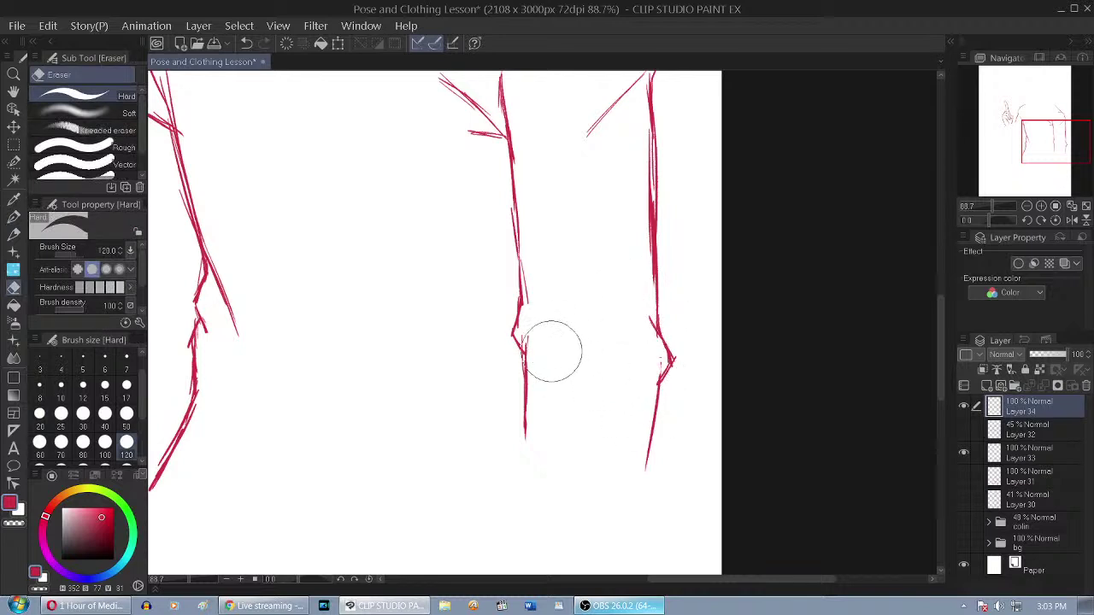
# Draw red diagonal fold lines running inward from both sides of the elbow with the Real G-Pen
pyautogui.press('i')
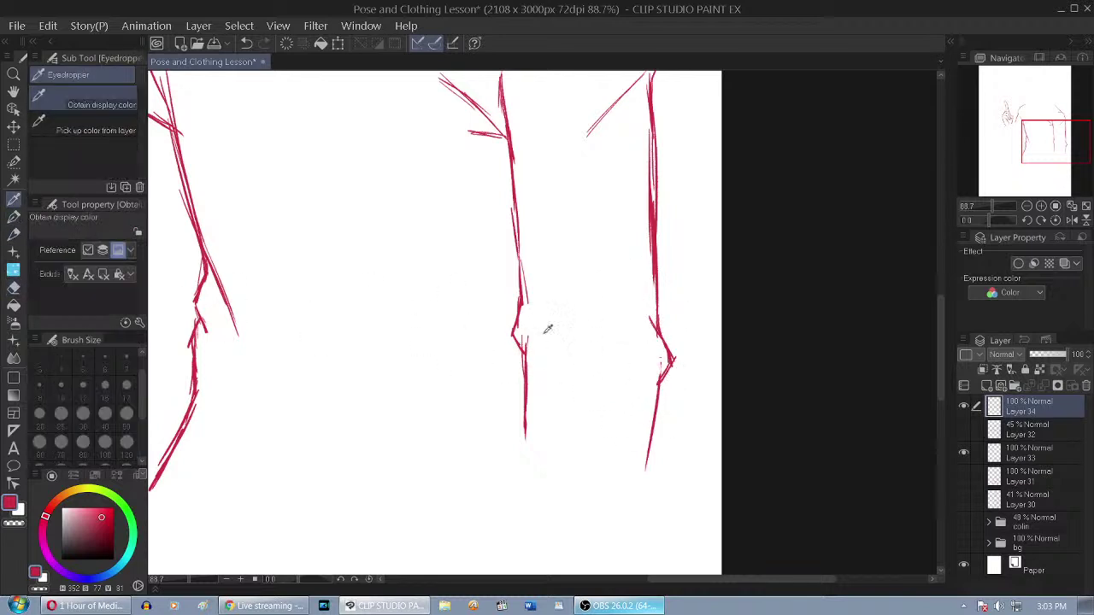
pyautogui.click(13, 216)
pyautogui.moveTo(521, 340); pyautogui.dragTo(575, 380)
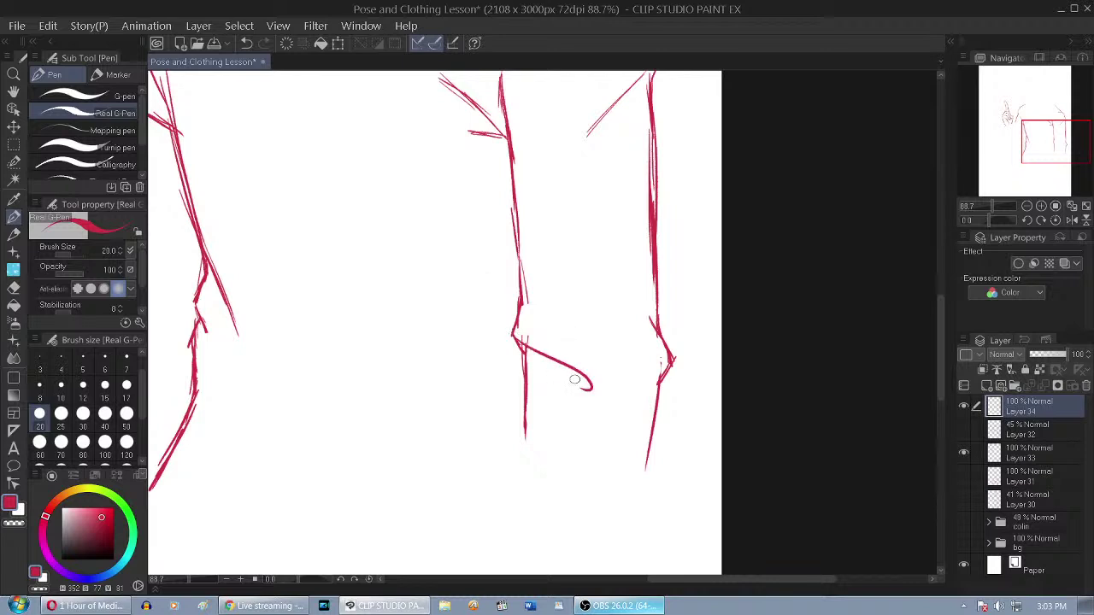
pyautogui.moveTo(601, 320); pyautogui.dragTo(646, 369)
pyautogui.scroll(-11, 621, 370)
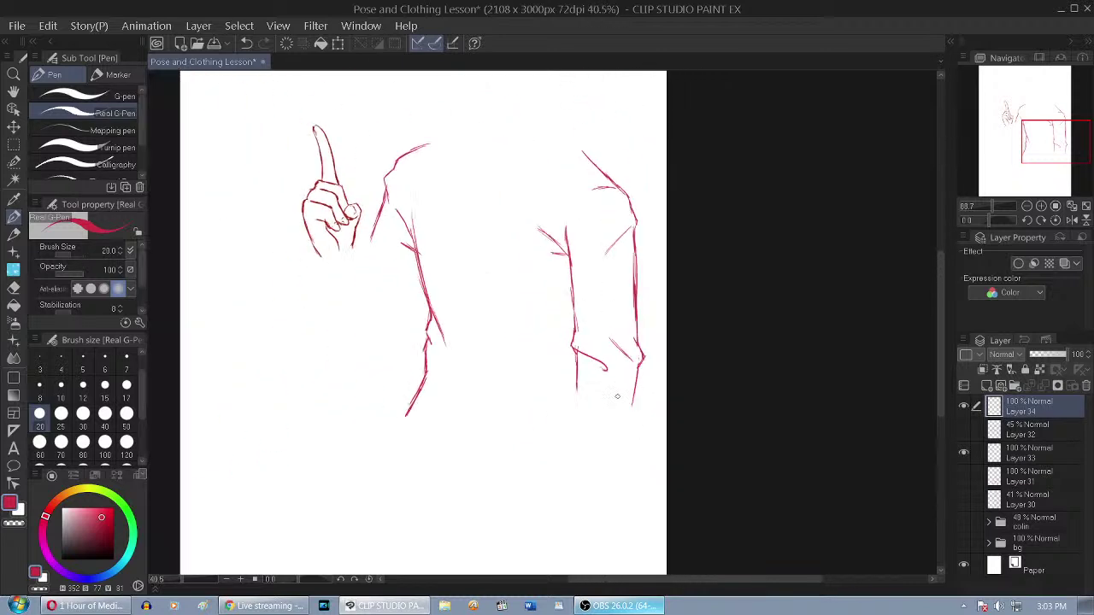
pyautogui.scroll(10, 639, 446)
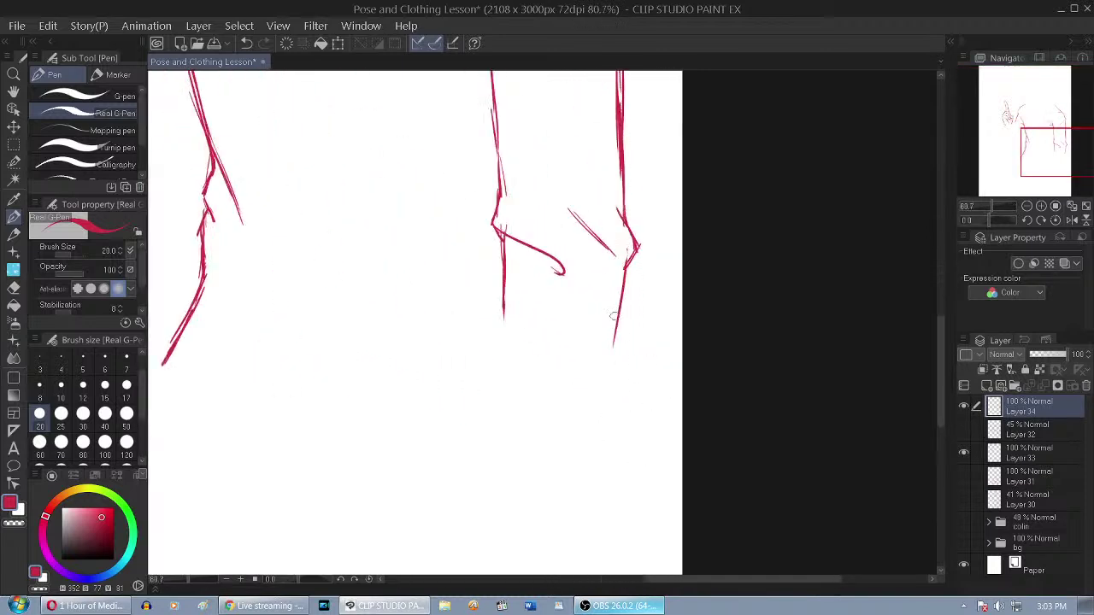
# Show Layer 32 again and outline both sides of the lower sleeve in red, adding a long diagonal fold down the forearm
pyautogui.click(964, 429)
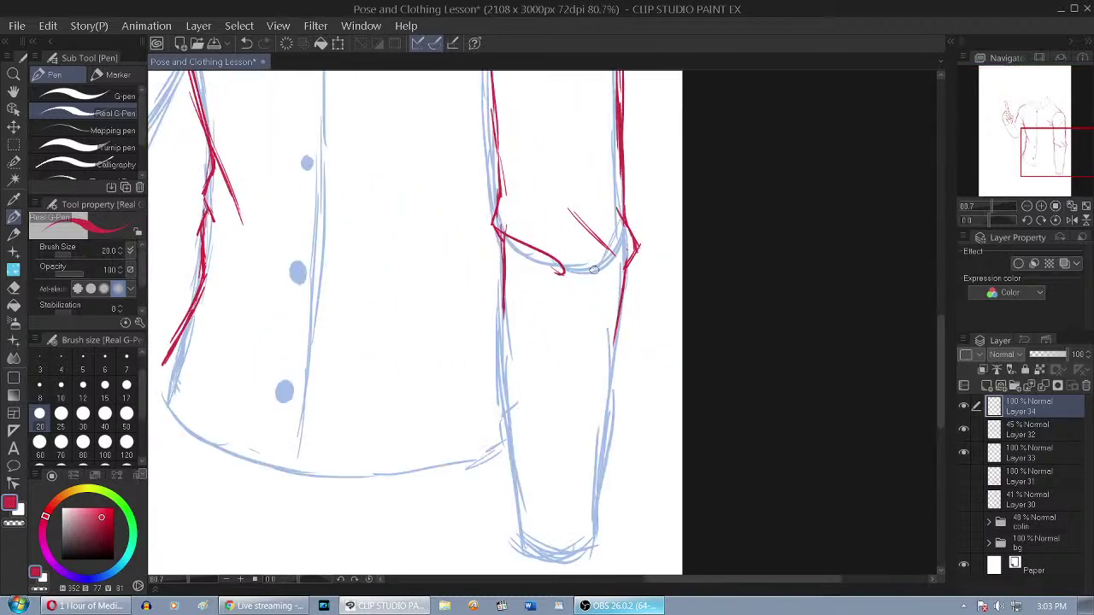
pyautogui.moveTo(503, 295); pyautogui.dragTo(512, 457)
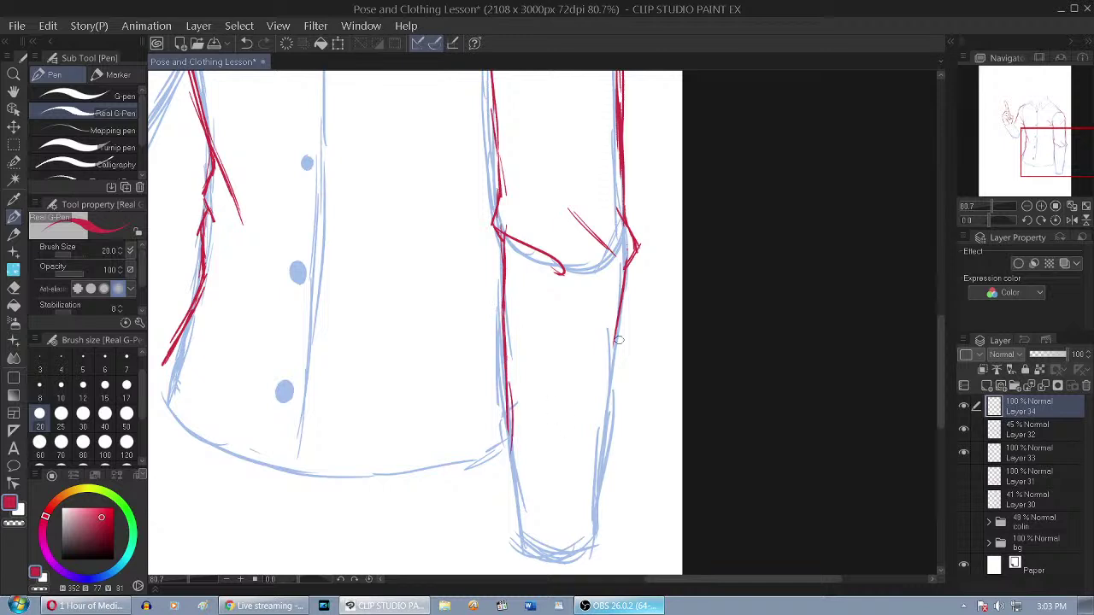
pyautogui.hotkey('ctrl', 'z')
pyautogui.moveTo(618, 334); pyautogui.dragTo(614, 391)
pyautogui.moveTo(618, 335); pyautogui.dragTo(614, 438)
pyautogui.moveTo(616, 362); pyautogui.dragTo(610, 454)
pyautogui.moveTo(500, 413); pyautogui.dragTo(509, 469)
pyautogui.moveTo(606, 429); pyautogui.dragTo(610, 466)
pyautogui.moveTo(596, 310); pyautogui.dragTo(537, 462)
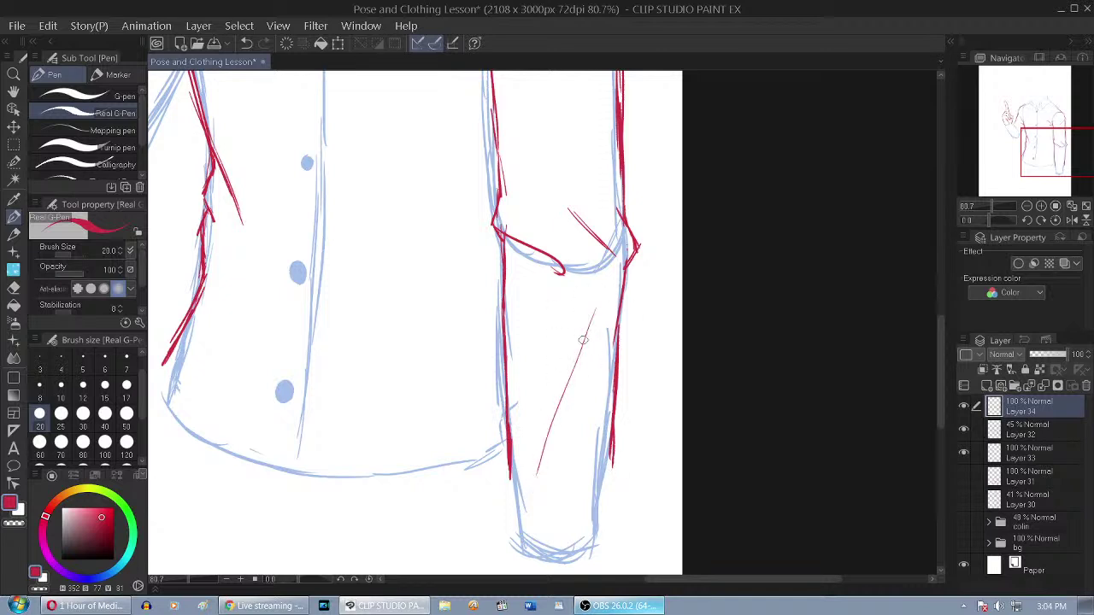
pyautogui.moveTo(593, 318)
pyautogui.mouseDown()
pyautogui.moveTo(562, 465)
pyautogui.moveTo(537, 476)
pyautogui.moveTo(556, 412)
pyautogui.moveTo(577, 419)
pyautogui.moveTo(597, 323)
pyautogui.mouseUp()
pyautogui.moveTo(590, 376); pyautogui.dragTo(579, 377)
pyautogui.hotkey('ctrl', 'z')
pyautogui.hotkey('ctrl', 'z')
pyautogui.hotkey('ctrl', 'z')
pyautogui.hotkey('ctrl', 'z')
pyautogui.hotkey('ctrl', 'z')
pyautogui.hotkey('ctrl', 'z')
pyautogui.hotkey('ctrl', 'z')
pyautogui.hotkey('ctrl', 'z')
pyautogui.hotkey('ctrl', 'z')
pyautogui.hotkey('ctrl', 'z')
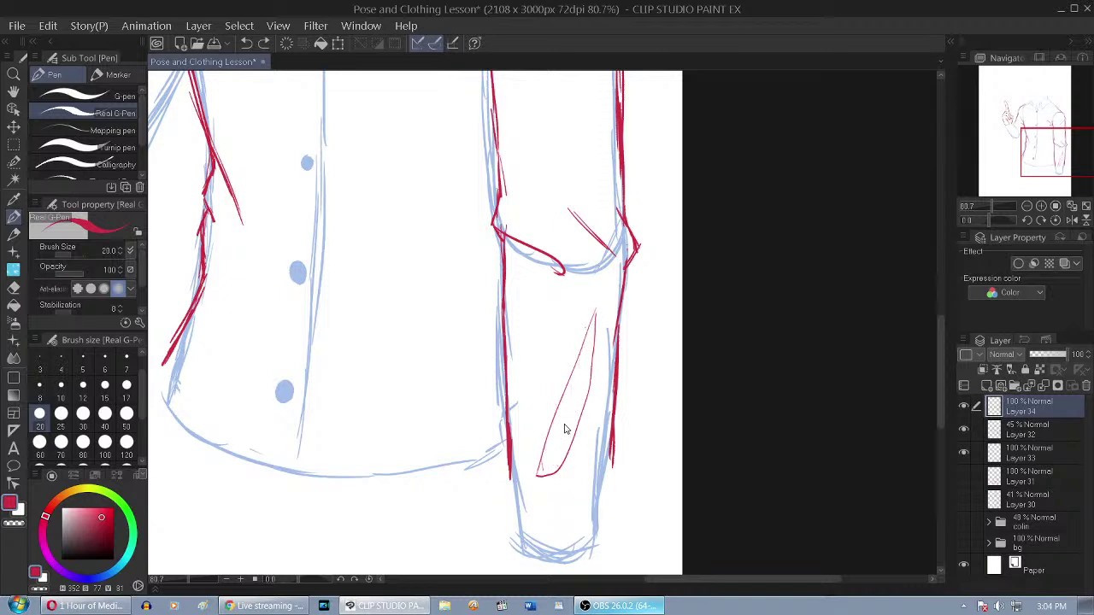
pyautogui.hotkey('ctrl', 'z')
# Draw a loose cuff around the wrist with curved upper and lower edges, a slit line and a button dot
pyautogui.scroll(-5, 637, 150)
pyautogui.scroll(4, 576, 394)
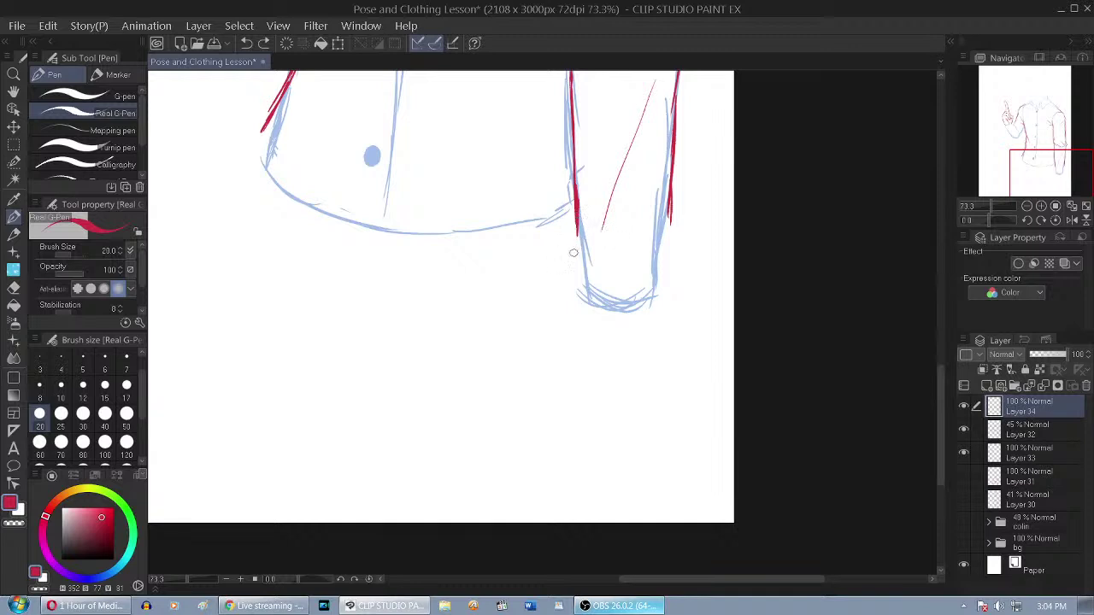
pyautogui.click(646, 281)
pyautogui.moveTo(653, 216); pyautogui.dragTo(646, 281)
pyautogui.moveTo(571, 213)
pyautogui.mouseDown()
pyautogui.moveTo(605, 229)
pyautogui.moveTo(597, 234)
pyautogui.moveTo(663, 228)
pyautogui.mouseUp()
pyautogui.hotkey('ctrl', 'z')
pyautogui.moveTo(588, 235)
pyautogui.mouseDown()
pyautogui.moveTo(671, 233)
pyautogui.moveTo(679, 223)
pyautogui.moveTo(636, 244)
pyautogui.moveTo(575, 225)
pyautogui.moveTo(568, 212)
pyautogui.moveTo(581, 299)
pyautogui.moveTo(599, 309)
pyautogui.moveTo(664, 306)
pyautogui.moveTo(683, 287)
pyautogui.moveTo(654, 318)
pyautogui.mouseUp()
pyautogui.moveTo(682, 227); pyautogui.dragTo(671, 307)
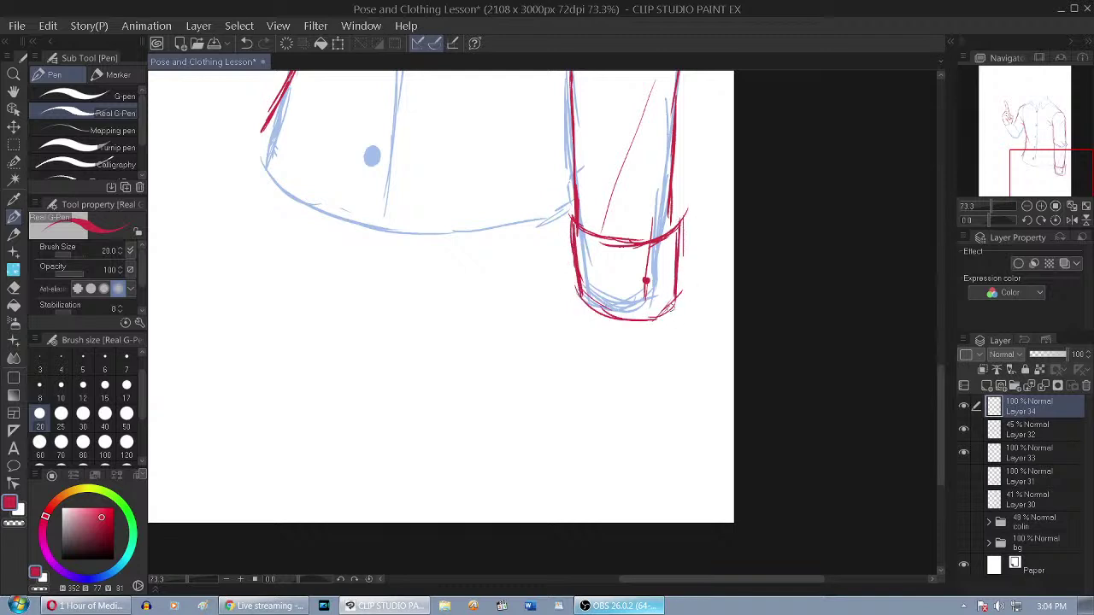
# Erase the stray strokes beneath the cuff's upper edge and beyond its outer corner
pyautogui.click(13, 288)
pyautogui.moveTo(602, 255); pyautogui.dragTo(629, 253)
pyautogui.moveTo(700, 212); pyautogui.dragTo(704, 267)
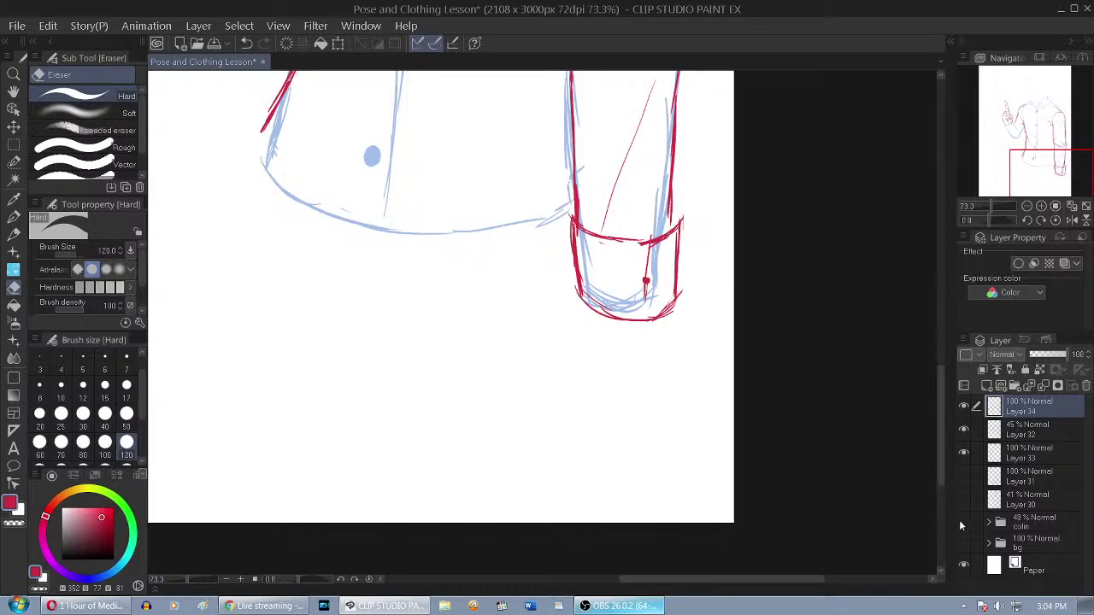
# Compare the cuff with the coloured character in the colin folder, then hide the folder again
pyautogui.click(964, 520)
pyautogui.scroll(3, 664, 256)
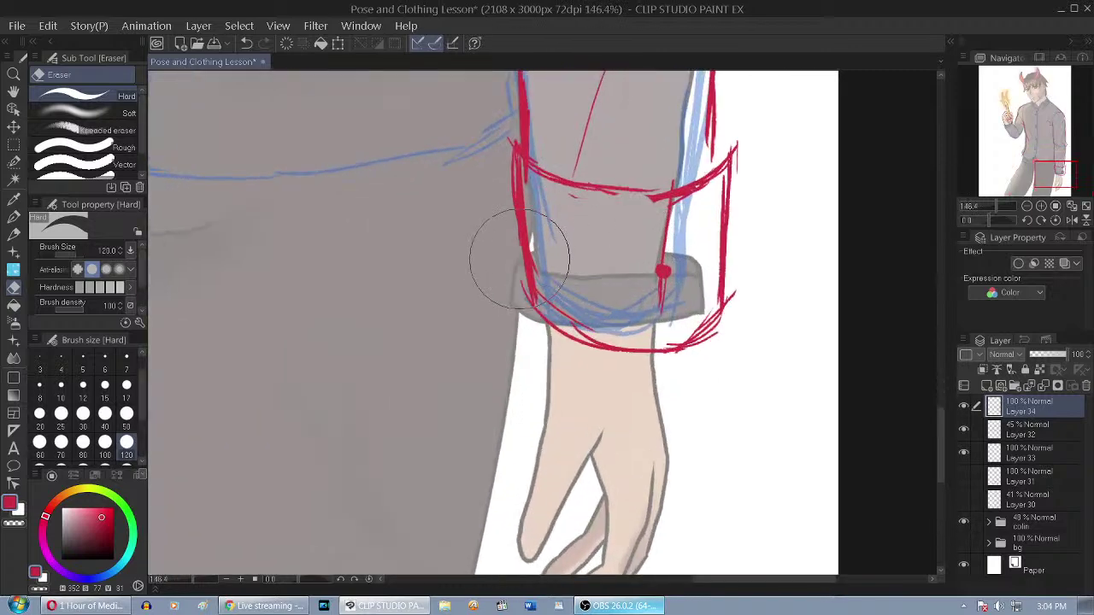
pyautogui.scroll(2, 726, 287)
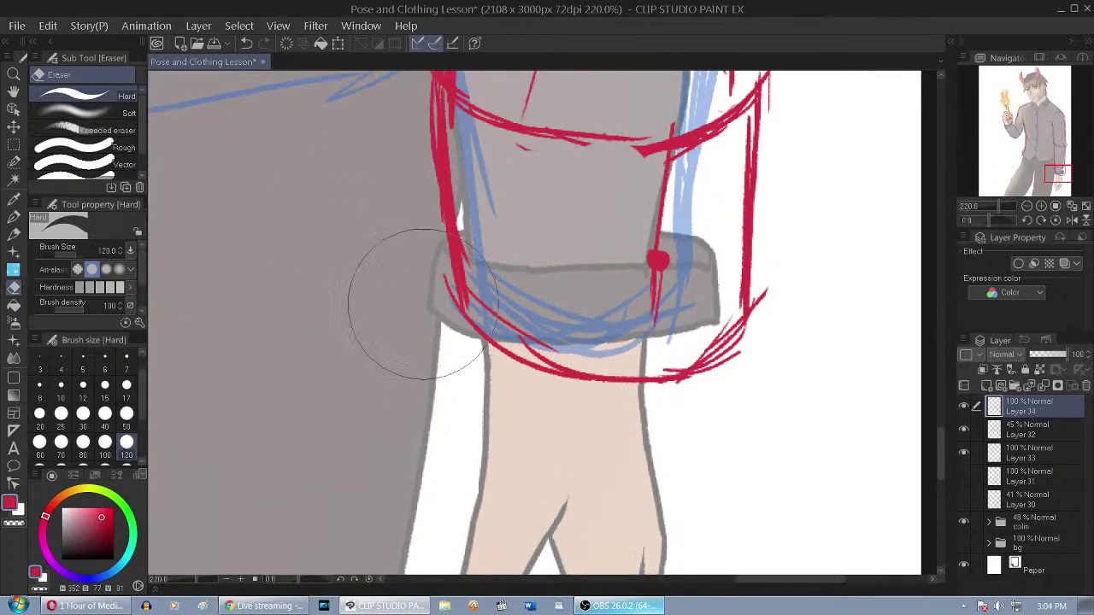
pyautogui.click(964, 520)
pyautogui.scroll(-4, 448, 317)
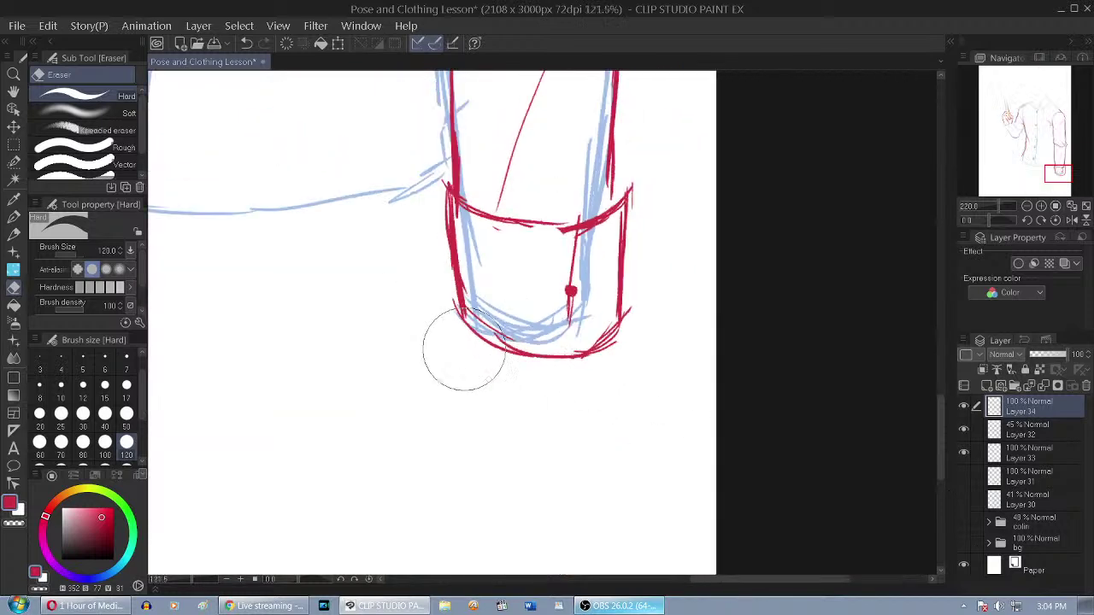
# Set the eraser size to 50 and trim the rough strokes along the cuff's outer edges
pyautogui.click(127, 385)
pyautogui.click(127, 414)
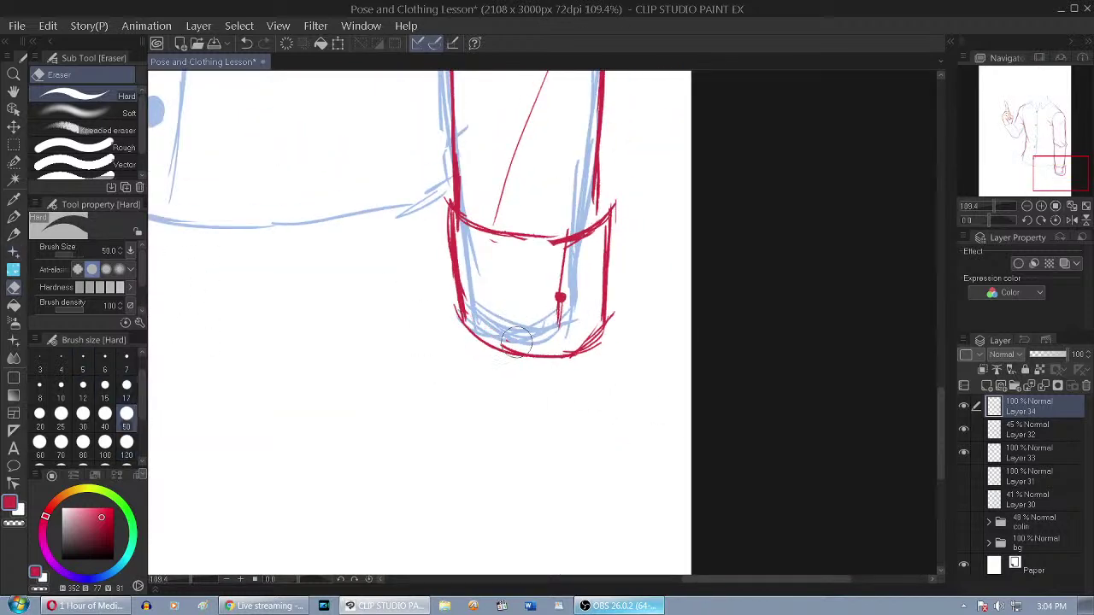
pyautogui.moveTo(621, 305); pyautogui.dragTo(618, 308)
pyautogui.moveTo(621, 218); pyautogui.dragTo(621, 187)
pyautogui.scroll(-1, 495, 202)
pyautogui.scroll(1, 462, 209)
pyautogui.scroll(3, 447, 211)
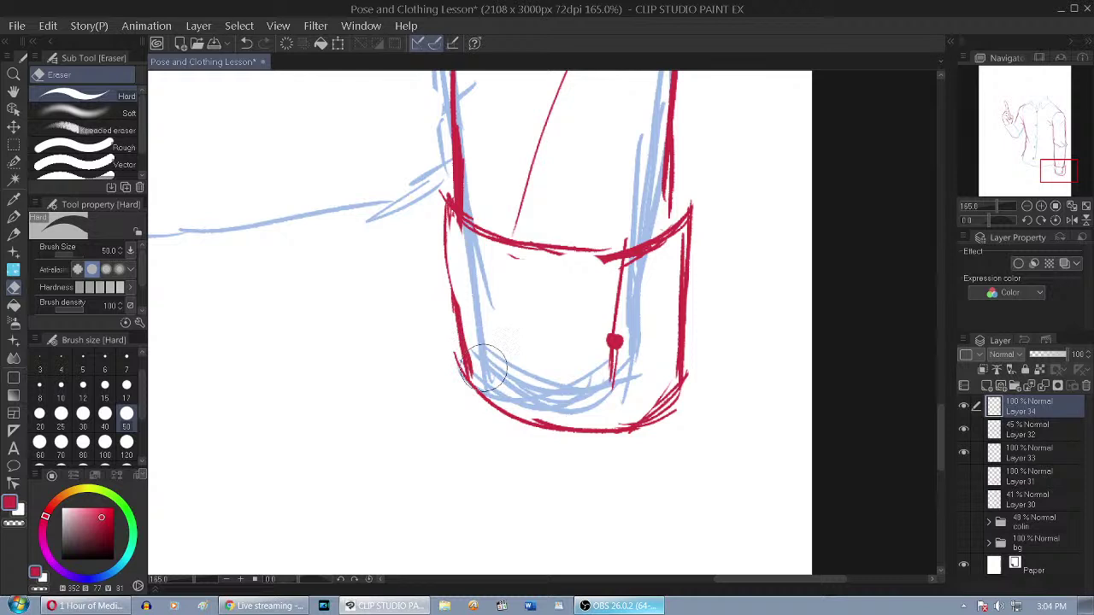
# Join the cuff's upper corners to the sleeve with short strokes and clean up its upper edge with a size 17 eraser
pyautogui.click(14, 217)
pyautogui.moveTo(671, 153)
pyautogui.mouseDown()
pyautogui.moveTo(670, 224)
pyautogui.moveTo(691, 205)
pyautogui.mouseUp()
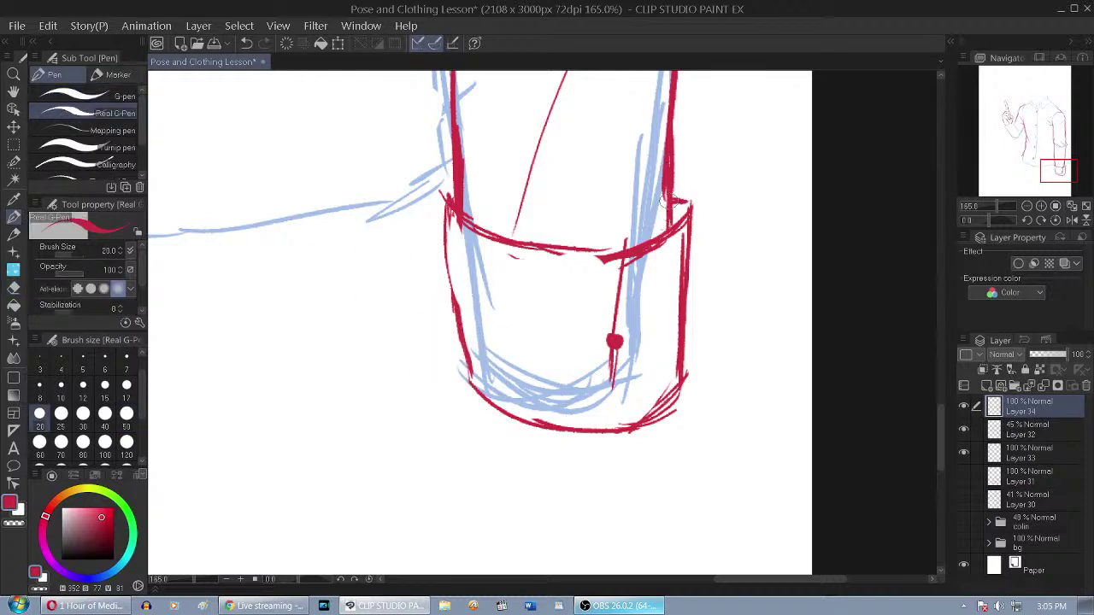
pyautogui.click(13, 287)
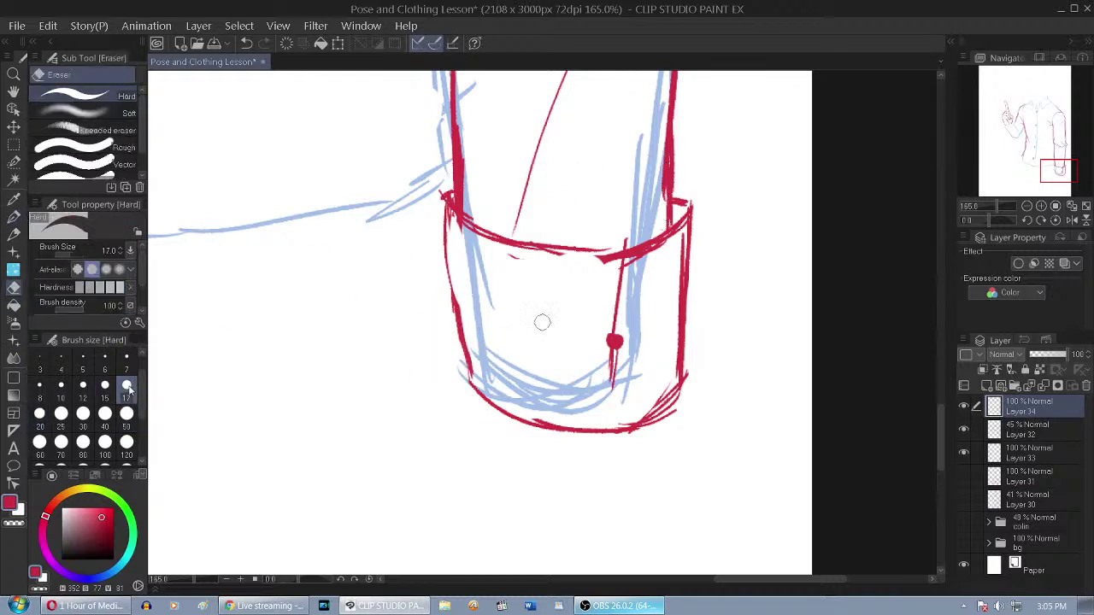
pyautogui.moveTo(682, 221); pyautogui.dragTo(679, 277)
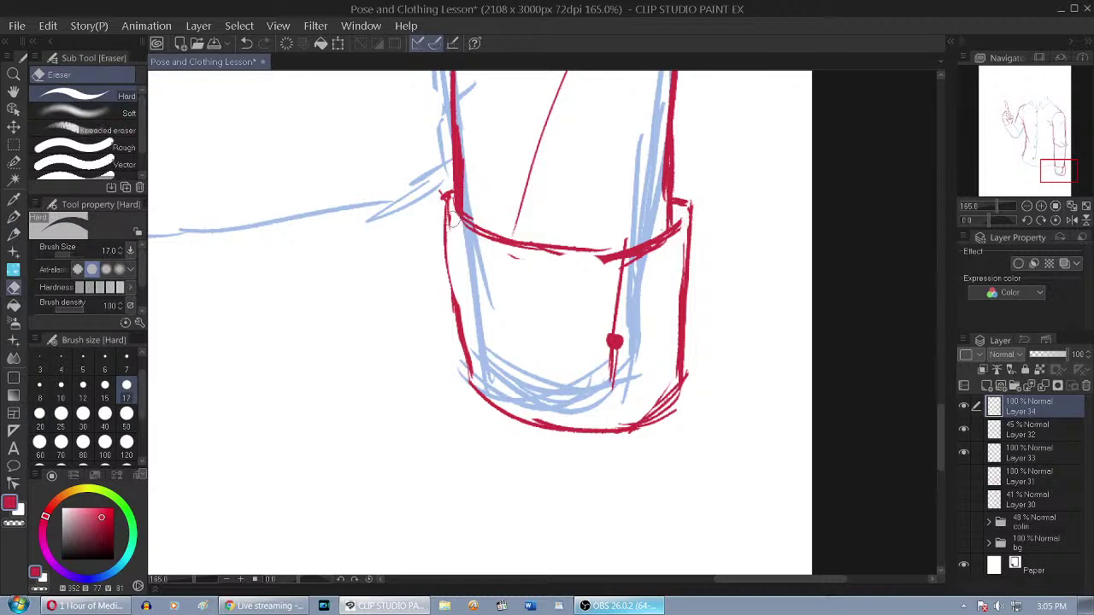
pyautogui.moveTo(547, 257); pyautogui.dragTo(587, 262)
# Erase the cuff's slit and button at eraser size 50, then redraw a notched opening, a short slit and a lower button
pyautogui.click(127, 414)
pyautogui.moveTo(621, 351)
pyautogui.mouseDown()
pyautogui.moveTo(618, 244)
pyautogui.moveTo(608, 251)
pyautogui.moveTo(617, 273)
pyautogui.mouseUp()
pyautogui.click(14, 218)
pyautogui.moveTo(659, 241)
pyautogui.mouseDown()
pyautogui.moveTo(631, 260)
pyautogui.moveTo(630, 306)
pyautogui.mouseUp()
pyautogui.moveTo(629, 276); pyautogui.dragTo(631, 359)
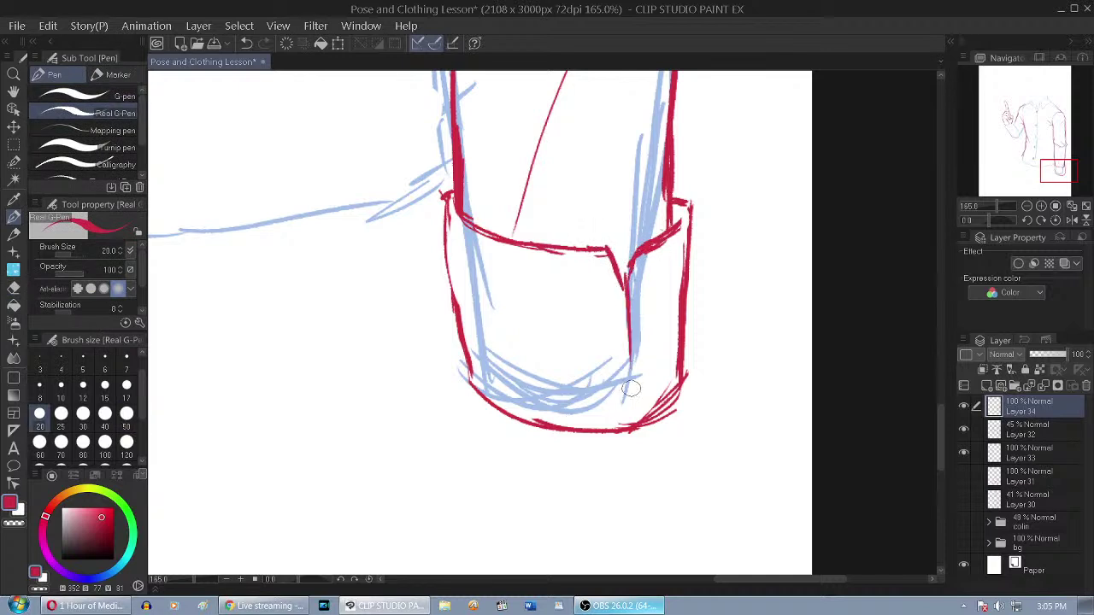
pyautogui.hotkey('ctrl', 'z')
pyautogui.moveTo(625, 288); pyautogui.dragTo(627, 328)
pyautogui.click(626, 392)
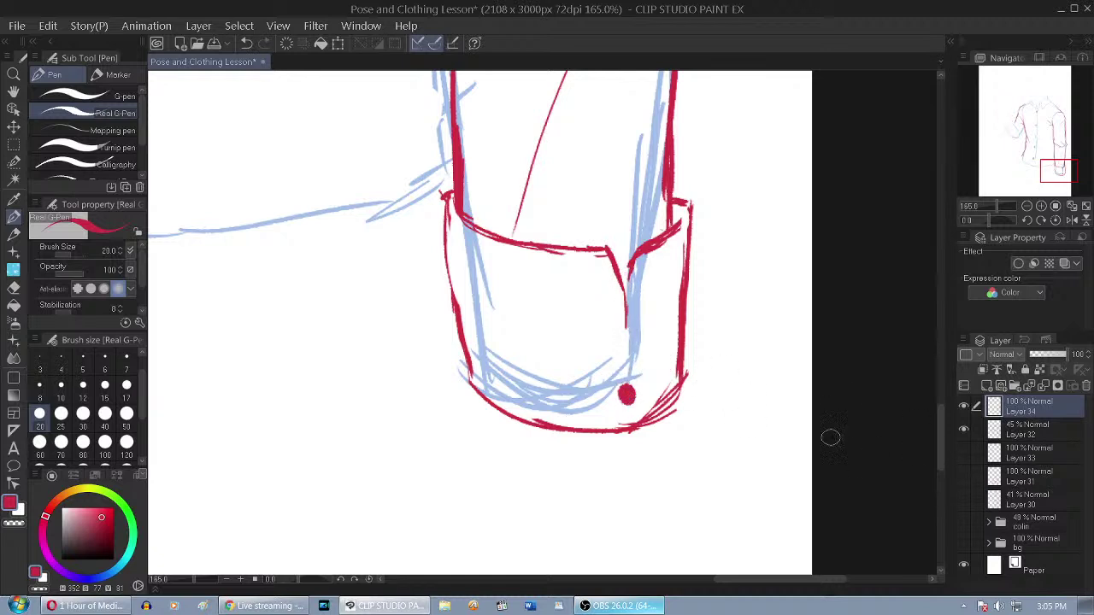
# Hide the blue sketch on Layer 32 and extend the cuff's slit with short strokes above and below the button
pyautogui.click(965, 429)
pyautogui.scroll(1, 618, 341)
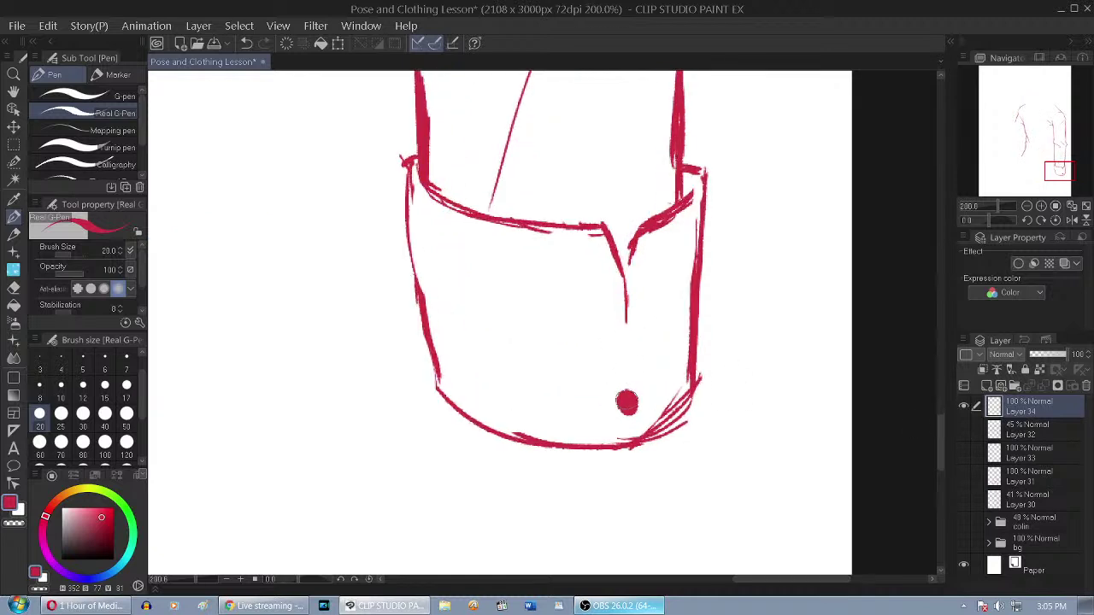
pyautogui.scroll(-3, 614, 343)
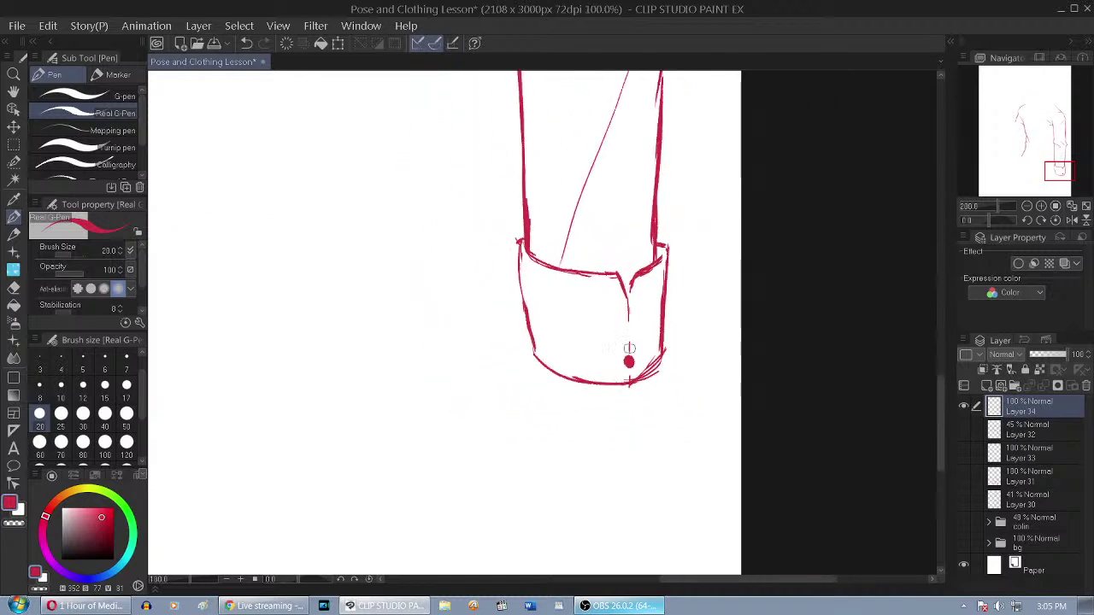
pyautogui.scroll(-4, 610, 340)
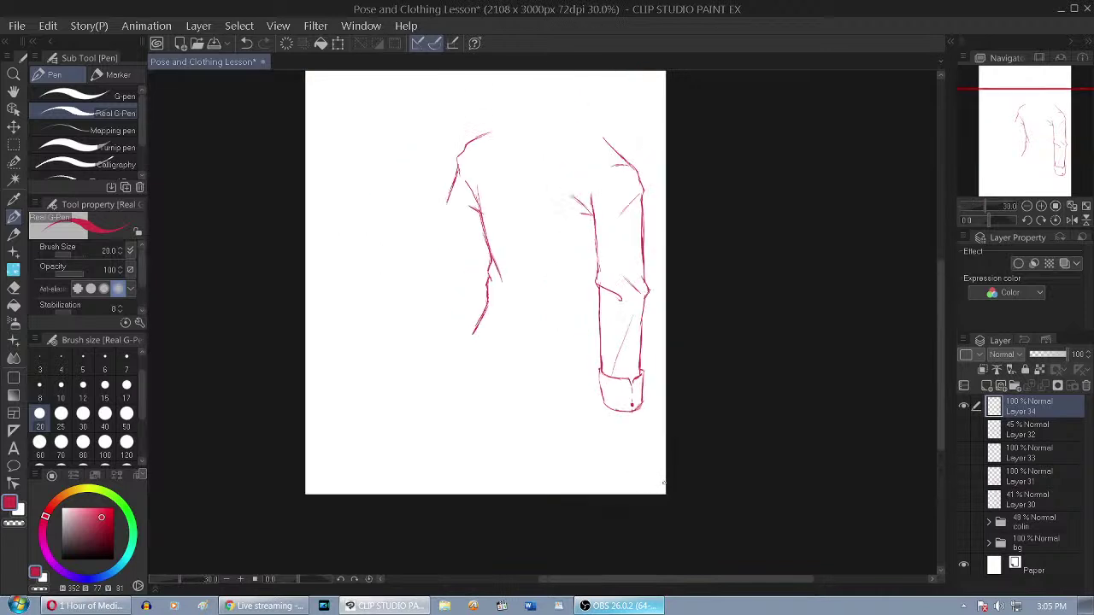
pyautogui.scroll(7, 621, 398)
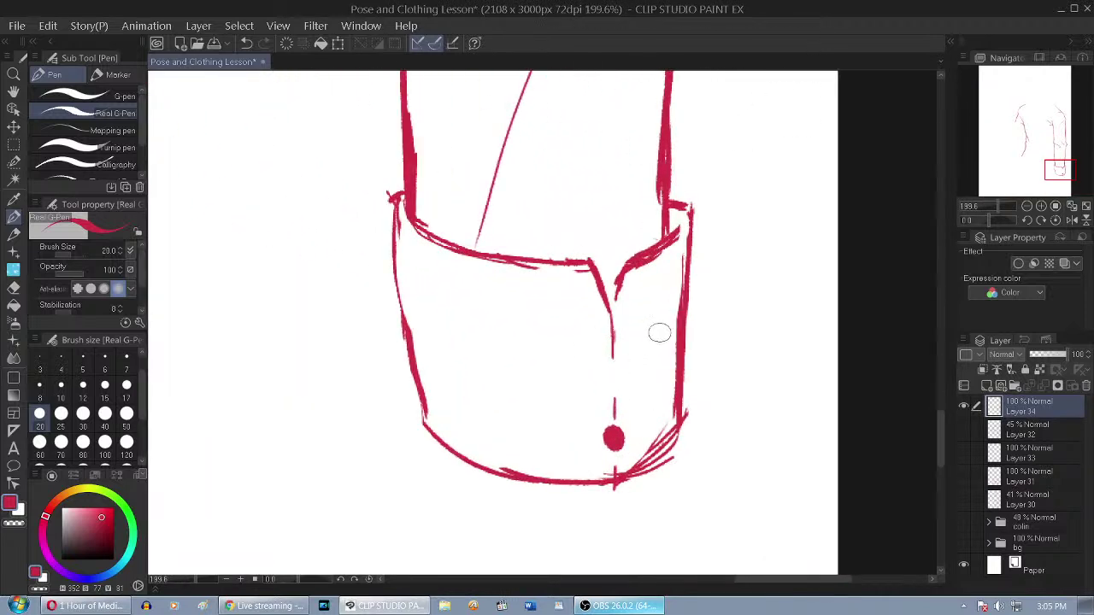
pyautogui.moveTo(633, 339)
pyautogui.mouseDown()
pyautogui.moveTo(569, 407)
pyautogui.moveTo(648, 366)
pyautogui.moveTo(621, 403)
pyautogui.mouseUp()
pyautogui.hotkey('ctrl', 'z')
pyautogui.hotkey('ctrl', 'z')
# Show Layer 32 and the colin reference folder, and trace the diagonal shirt fold running from the inner arm across the torso
pyautogui.click(964, 429)
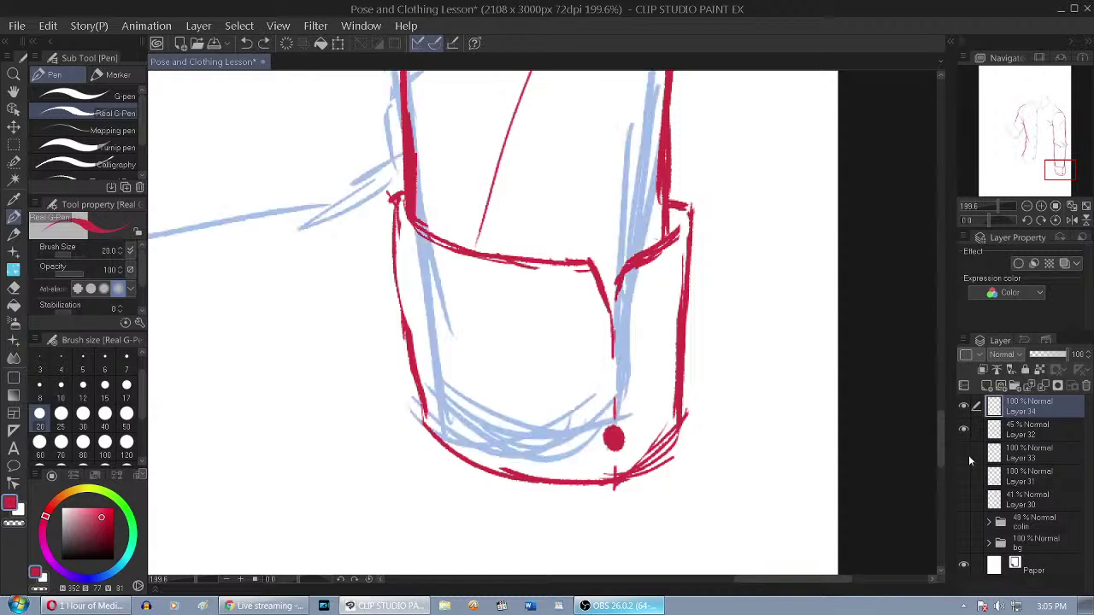
pyautogui.scroll(-4, 693, 463)
pyautogui.scroll(-4, 694, 464)
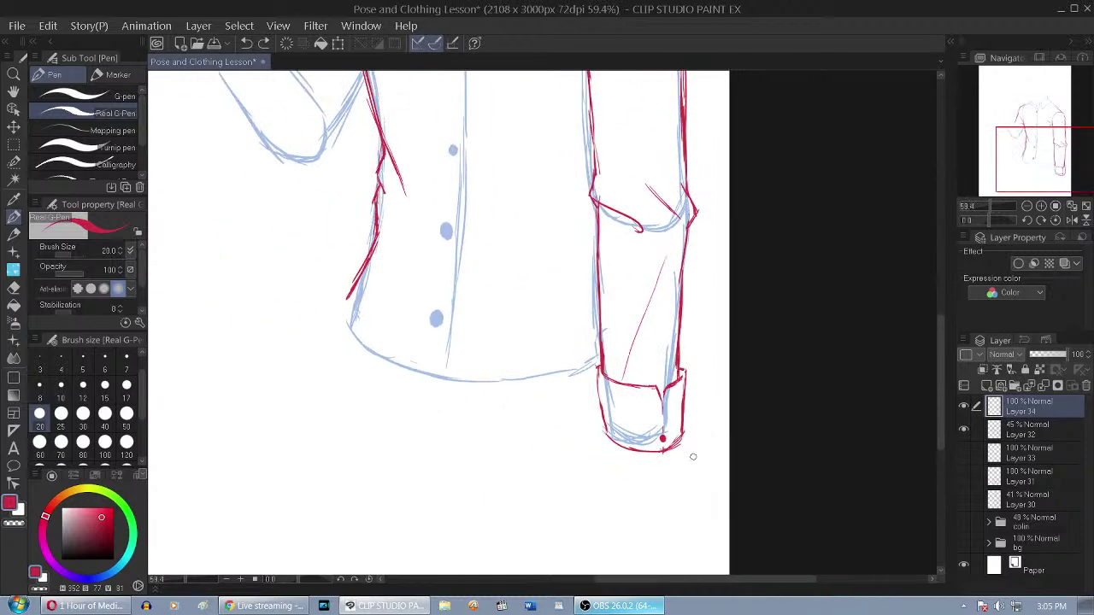
pyautogui.scroll(1, 592, 302)
pyautogui.scroll(3, 591, 301)
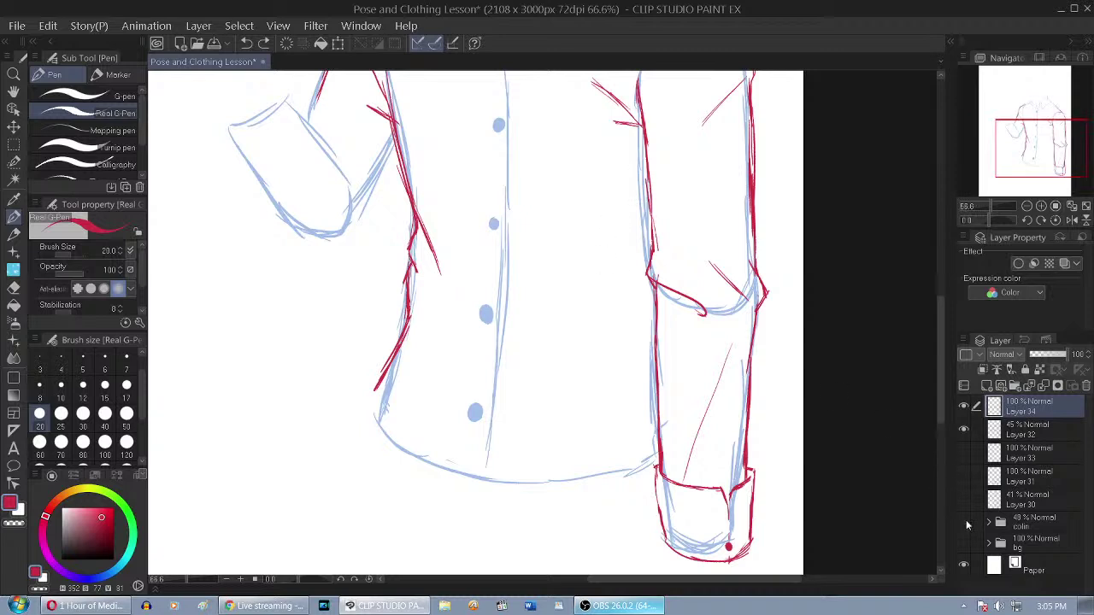
pyautogui.click(964, 522)
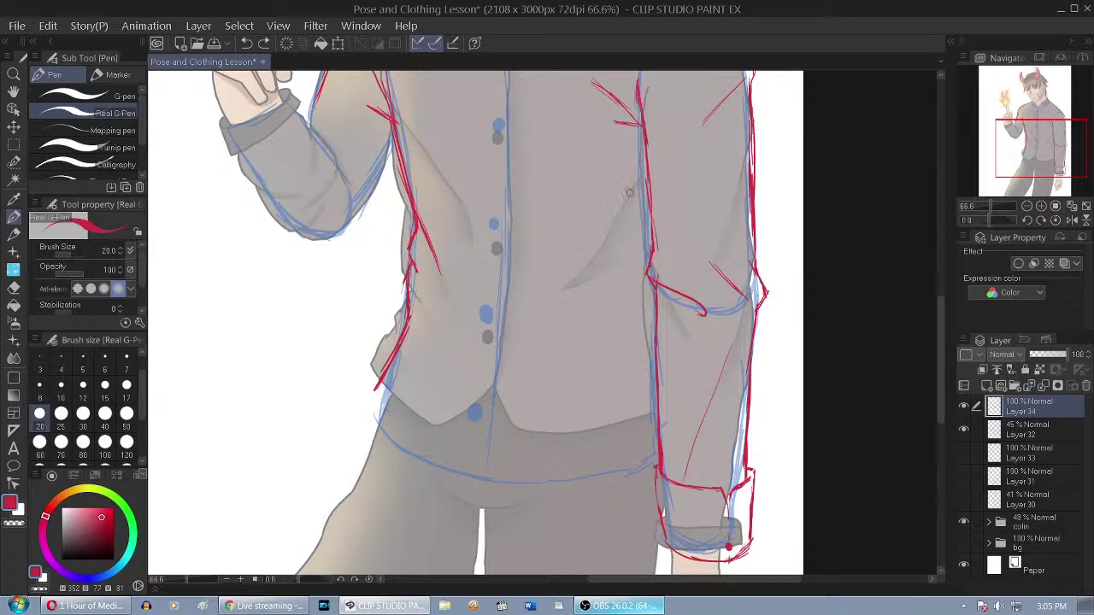
pyautogui.scroll(2, 631, 191)
pyautogui.moveTo(629, 194); pyautogui.dragTo(522, 343)
pyautogui.hotkey('ctrl', 'z')
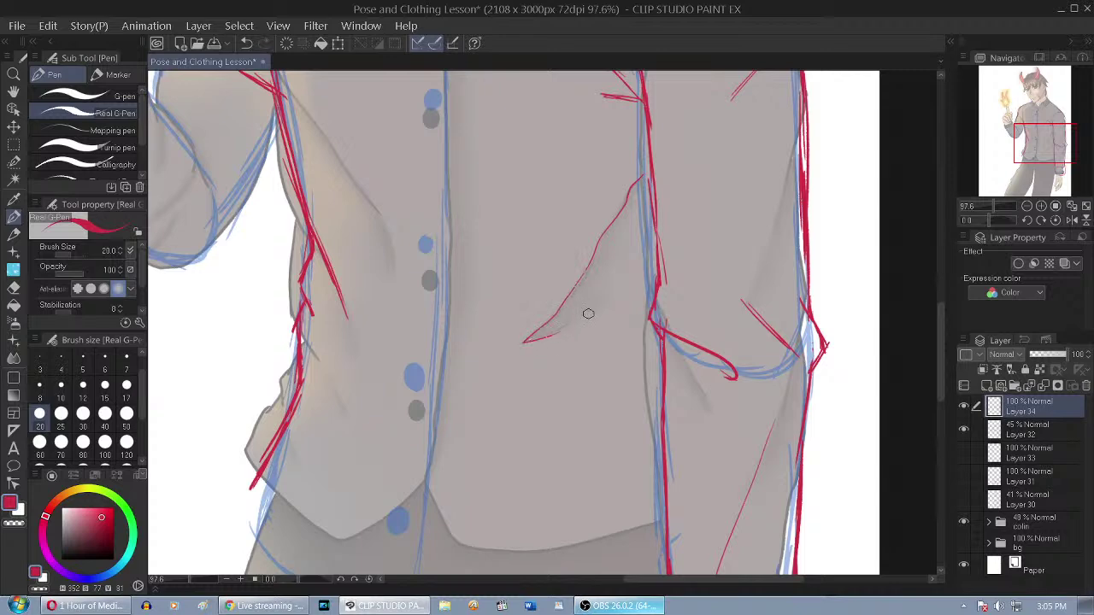
# Draw a bold curve through the torso to show its bend, with zigzag marks at the chest and hip and a cross at the waist
pyautogui.scroll(-3, 586, 310)
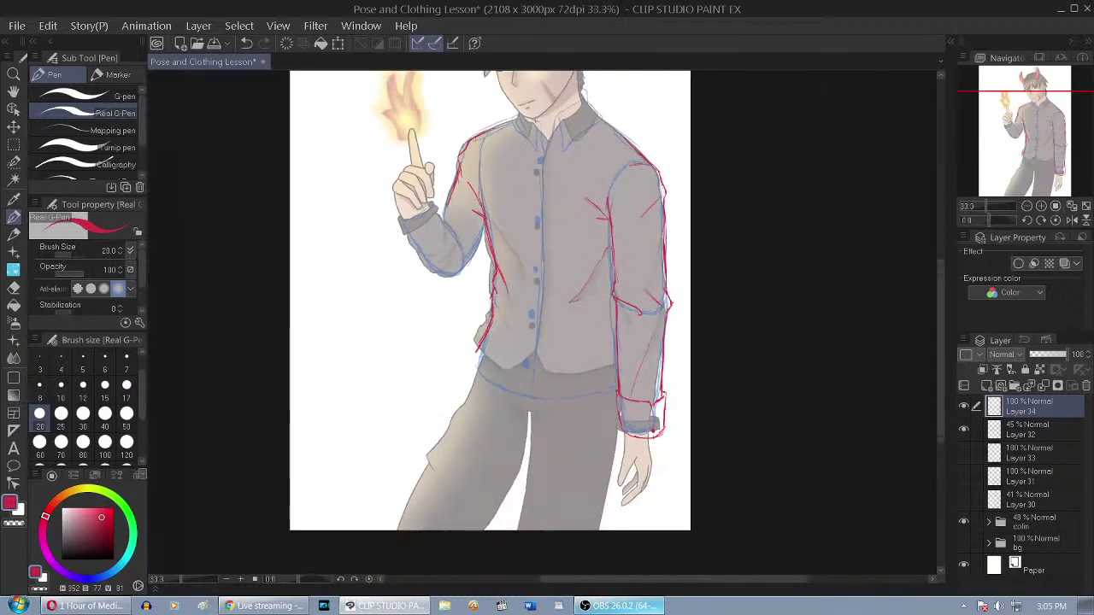
pyautogui.moveTo(466, 100)
pyautogui.mouseDown()
pyautogui.moveTo(548, 233)
pyautogui.moveTo(469, 382)
pyautogui.mouseUp()
pyautogui.moveTo(497, 151)
pyautogui.mouseDown()
pyautogui.moveTo(523, 168)
pyautogui.moveTo(537, 204)
pyautogui.mouseUp()
pyautogui.moveTo(519, 335); pyautogui.dragTo(473, 387)
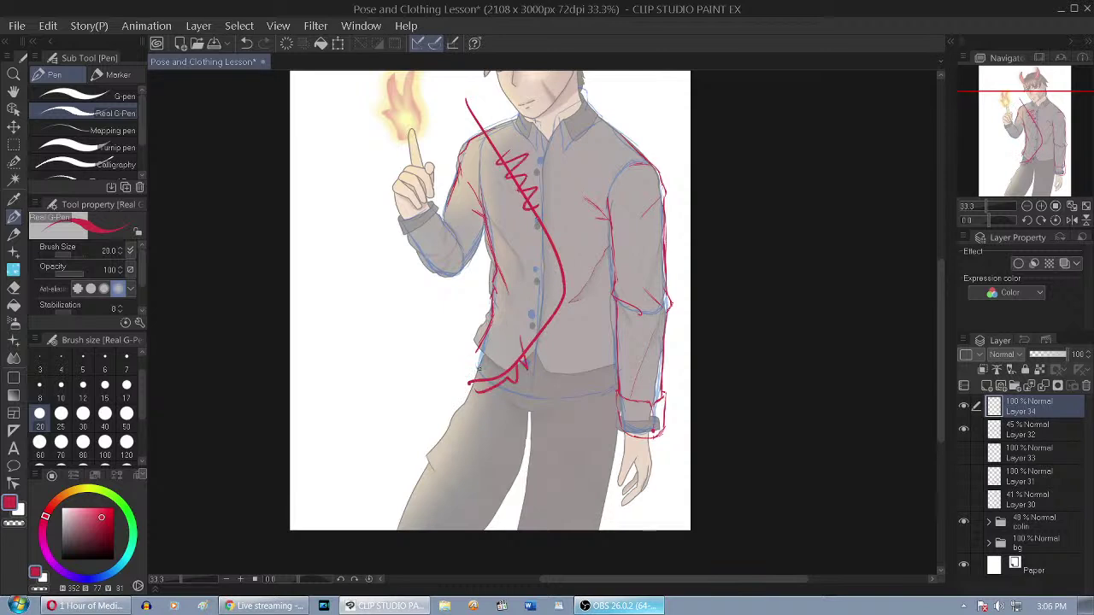
pyautogui.moveTo(535, 265); pyautogui.dragTo(586, 335)
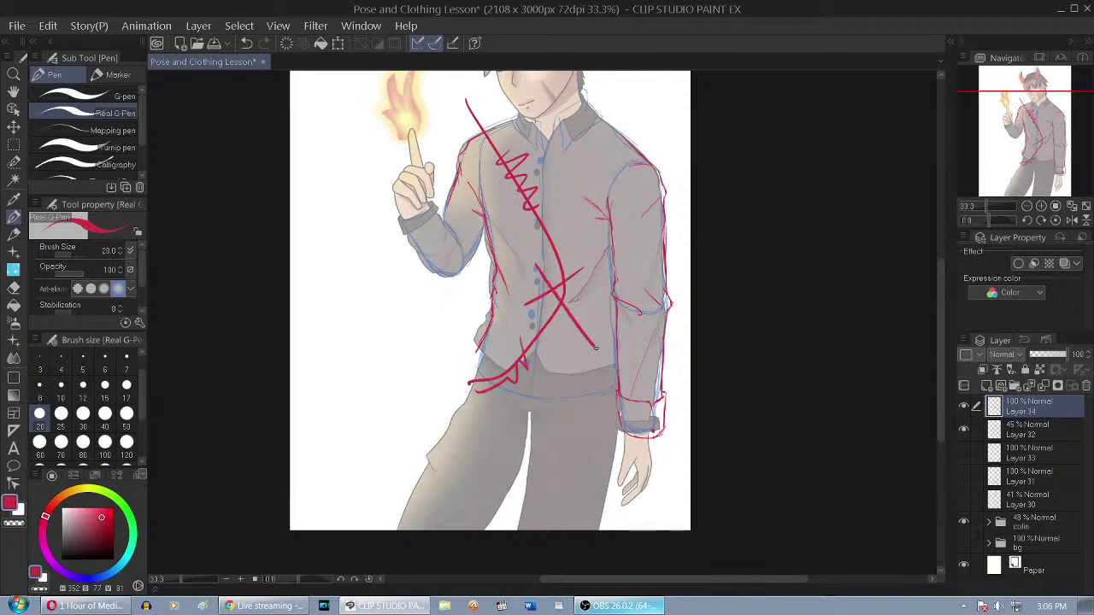
# Undo the bold torso curve together with its zigzag marks and the cross at the waist
pyautogui.hotkey('ctrl', 'z')
pyautogui.hotkey('ctrl', 'z')
pyautogui.hotkey('ctrl', 'z')
pyautogui.hotkey('ctrl', 'z')
pyautogui.hotkey('ctrl', 'z')
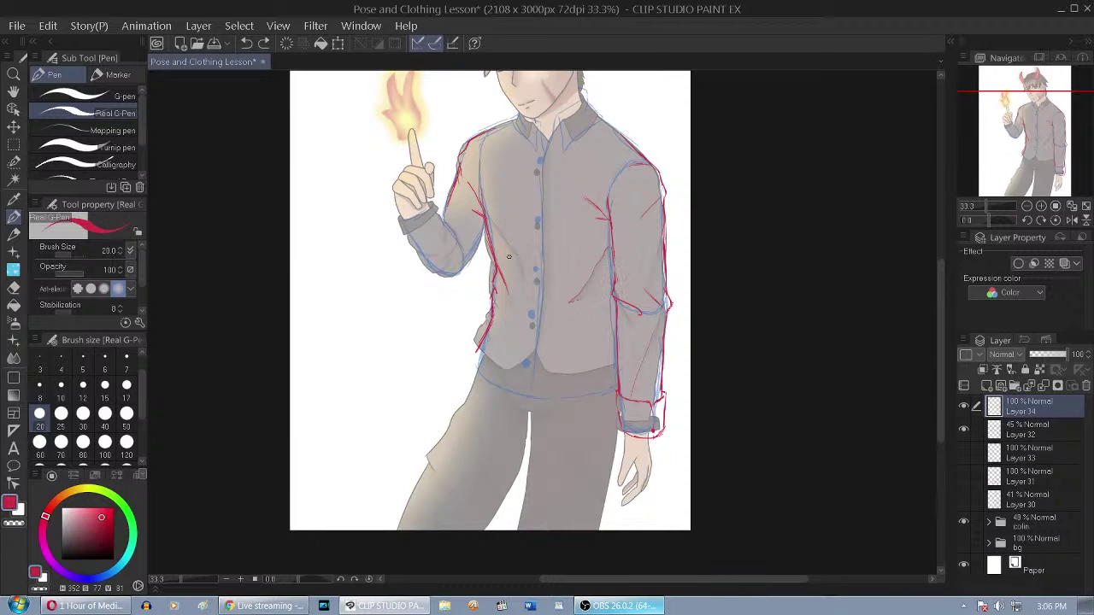
# Try to extend the torso folds from both sides of the shirt toward the lower buttons
pyautogui.moveTo(484, 229); pyautogui.dragTo(530, 342)
pyautogui.moveTo(599, 281); pyautogui.dragTo(614, 256)
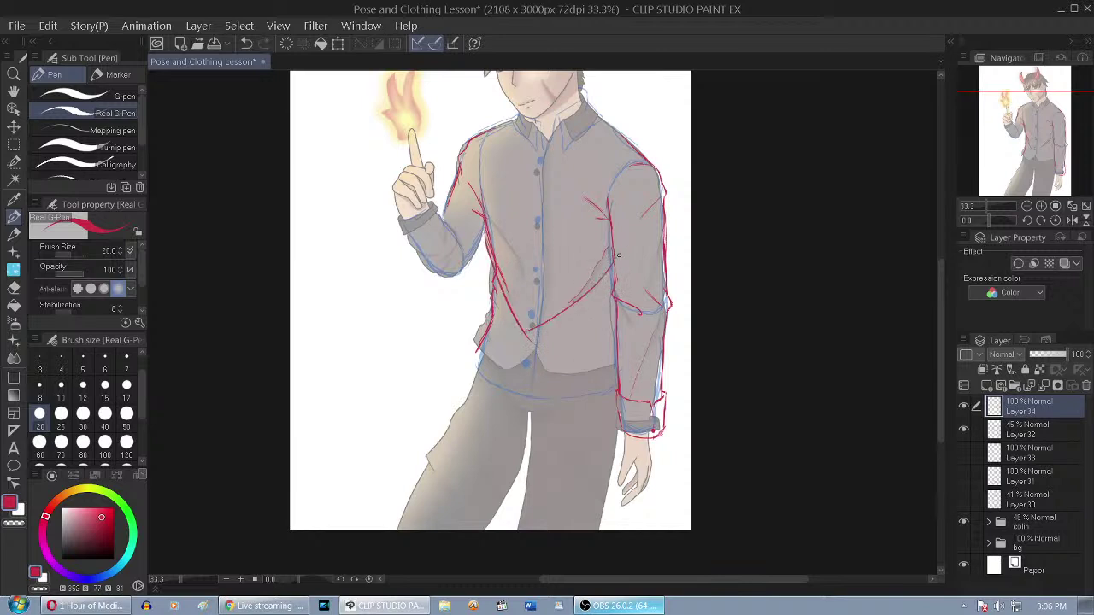
pyautogui.hotkey('ctrl', 'z')
pyautogui.hotkey('ctrl', 'z')
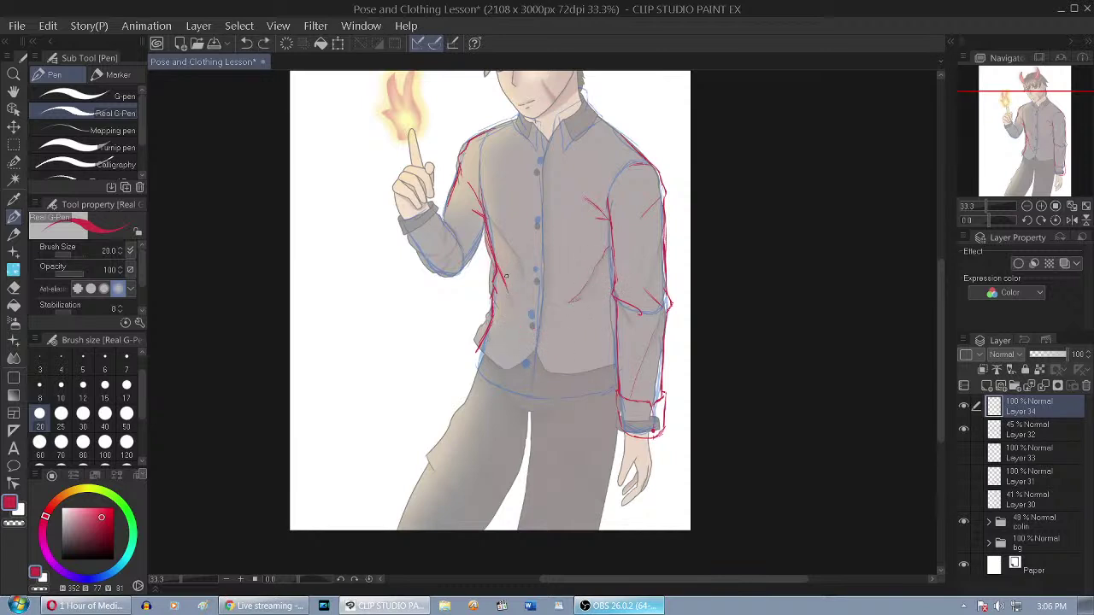
pyautogui.scroll(1, 503, 292)
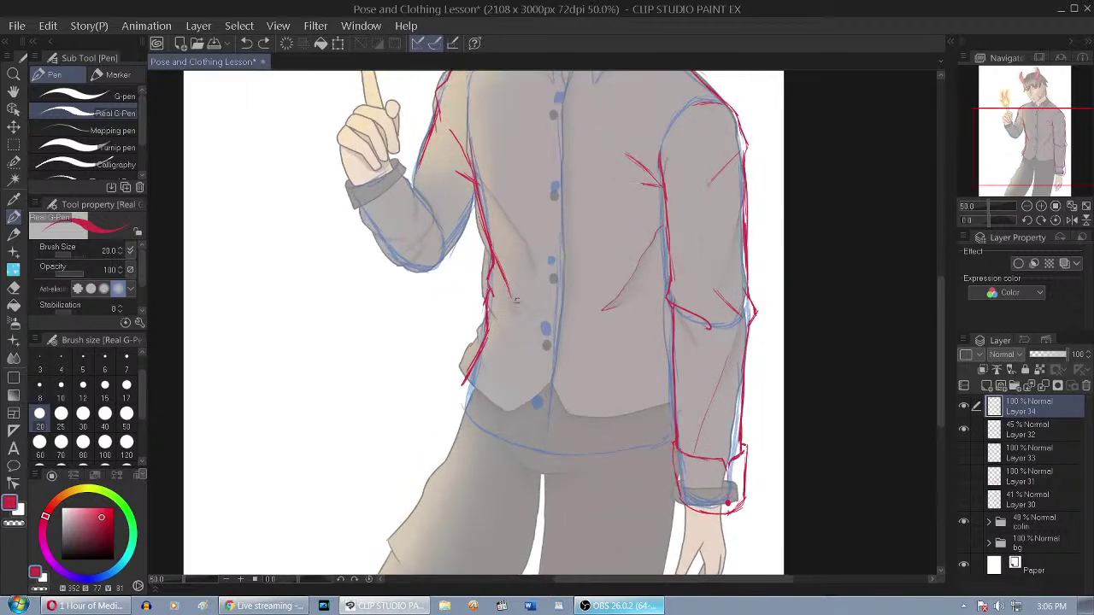
pyautogui.moveTo(507, 288); pyautogui.dragTo(549, 372)
pyautogui.hotkey('ctrl', 'z')
# Draw a V-shaped fold opening from the lower placket toward the hanging sleeve, and hide the colin reference folder
pyautogui.moveTo(642, 338)
pyautogui.mouseDown()
pyautogui.moveTo(575, 371)
pyautogui.moveTo(599, 396)
pyautogui.mouseUp()
pyautogui.click(964, 430)
pyautogui.click(964, 430)
pyautogui.click(965, 521)
pyautogui.click(964, 430)
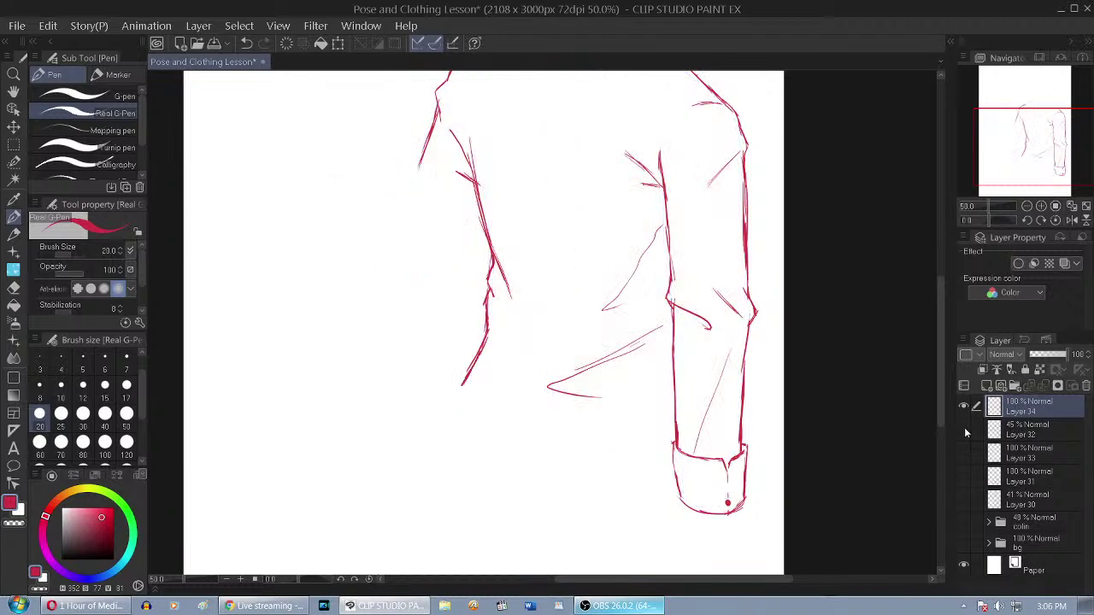
pyautogui.click(964, 430)
pyautogui.click(964, 522)
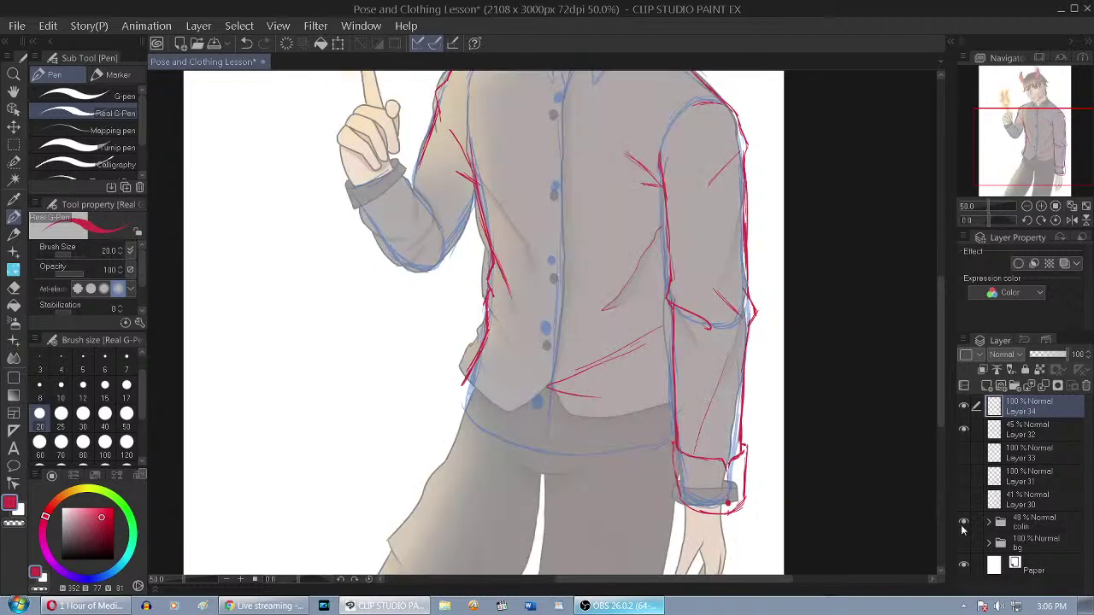
pyautogui.click(965, 522)
# Draw the flared shirt hem from the side seam to the hanging cuff, with a notched opening below the lowest button
pyautogui.scroll(1, 545, 424)
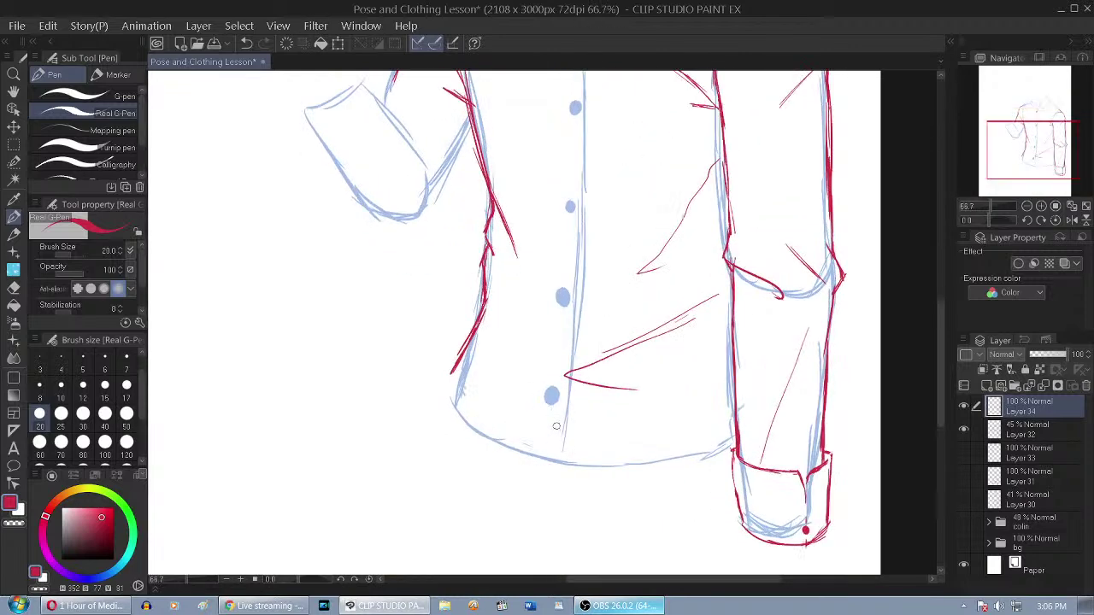
pyautogui.moveTo(528, 448)
pyautogui.mouseDown()
pyautogui.moveTo(558, 424)
pyautogui.moveTo(572, 467)
pyautogui.moveTo(625, 481)
pyautogui.mouseUp()
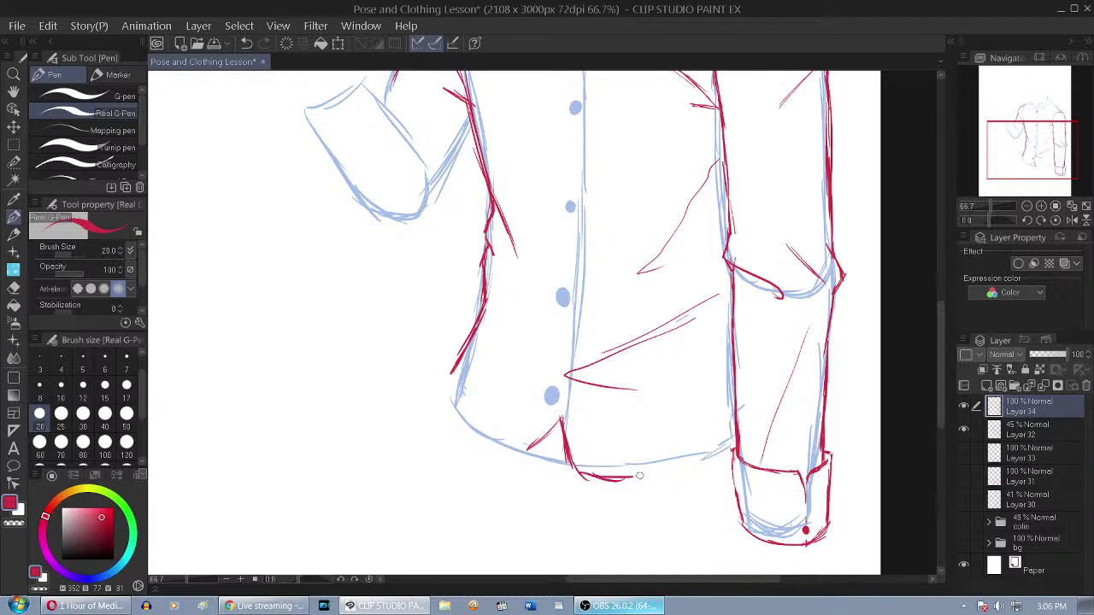
pyautogui.hotkey('ctrl', 'z')
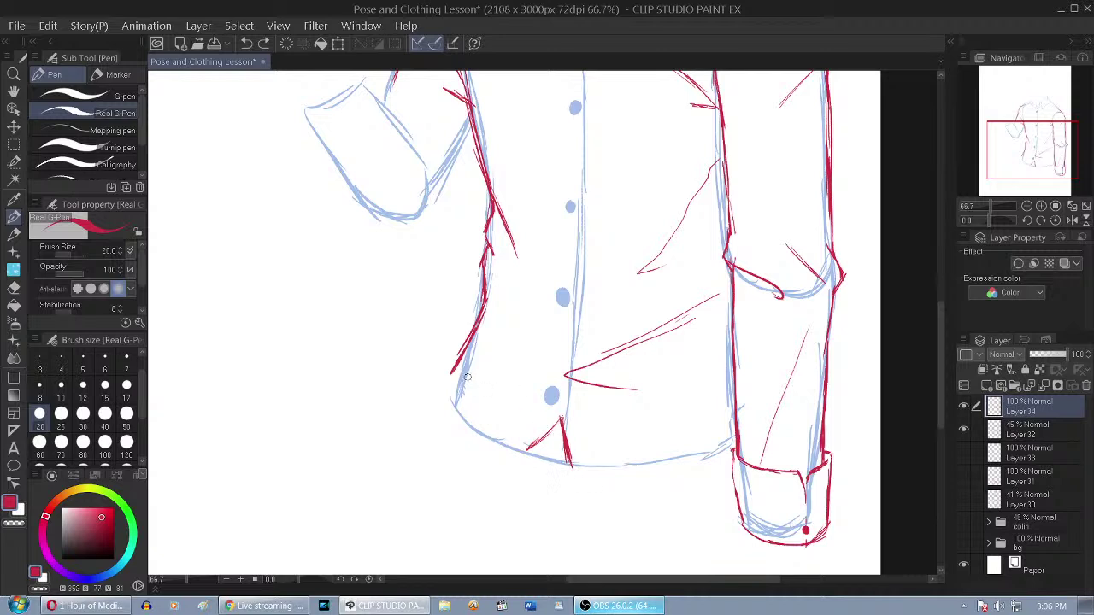
pyautogui.moveTo(455, 364)
pyautogui.mouseDown()
pyautogui.moveTo(431, 400)
pyautogui.moveTo(504, 459)
pyautogui.moveTo(539, 450)
pyautogui.moveTo(550, 466)
pyautogui.moveTo(513, 461)
pyautogui.moveTo(651, 479)
pyautogui.moveTo(743, 457)
pyautogui.mouseUp()
pyautogui.hotkey('ctrl', 'z')
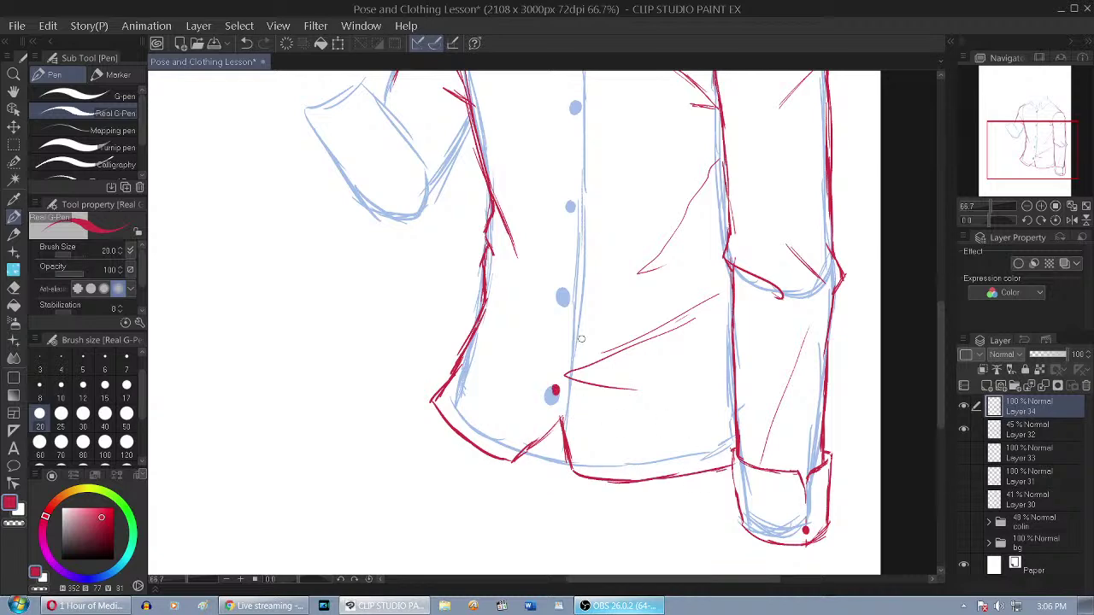
# Fill in red buttons over the blue ones along the shirt's front, from the lowest button up to the collar
pyautogui.scroll(5, 841, 494)
pyautogui.scroll(-4, 896, 516)
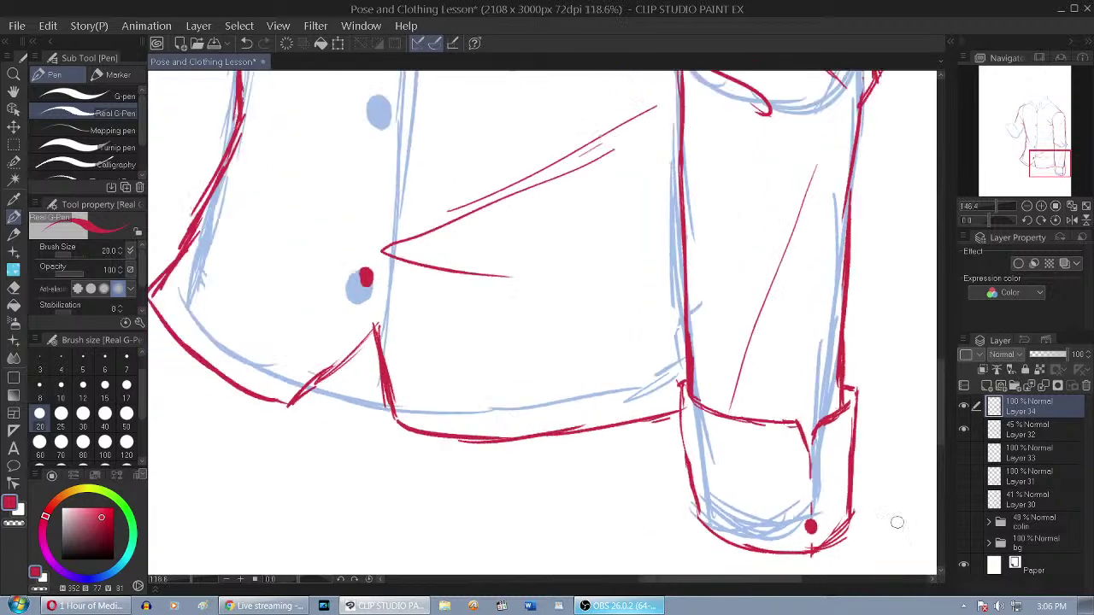
pyautogui.moveTo(494, 214); pyautogui.dragTo(494, 207)
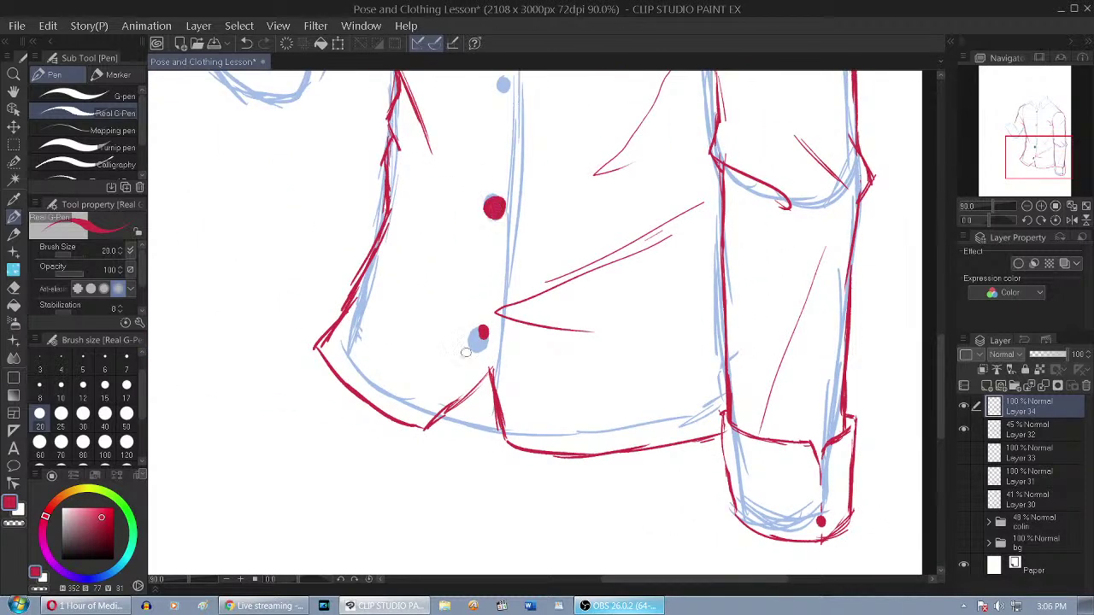
pyautogui.moveTo(472, 330); pyautogui.dragTo(479, 336)
pyautogui.scroll(-3, 511, 447)
pyautogui.scroll(4, 513, 206)
pyautogui.moveTo(506, 202); pyautogui.dragTo(515, 225)
pyautogui.scroll(-4, 523, 438)
pyautogui.scroll(4, 523, 208)
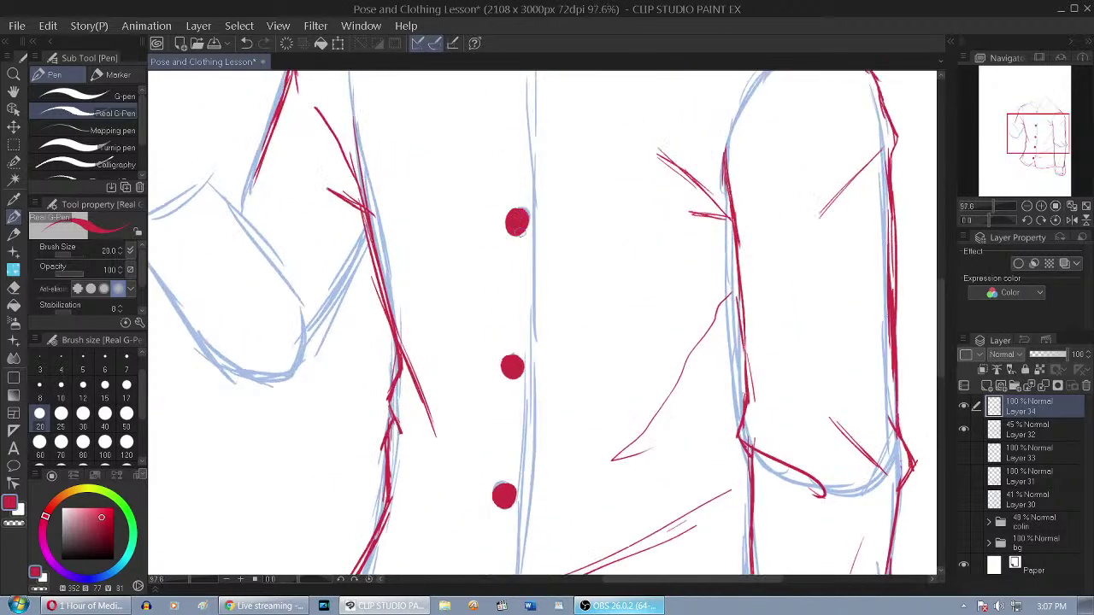
pyautogui.scroll(-2, 543, 309)
pyautogui.scroll(3, 538, 154)
pyautogui.moveTo(532, 159); pyautogui.dragTo(537, 167)
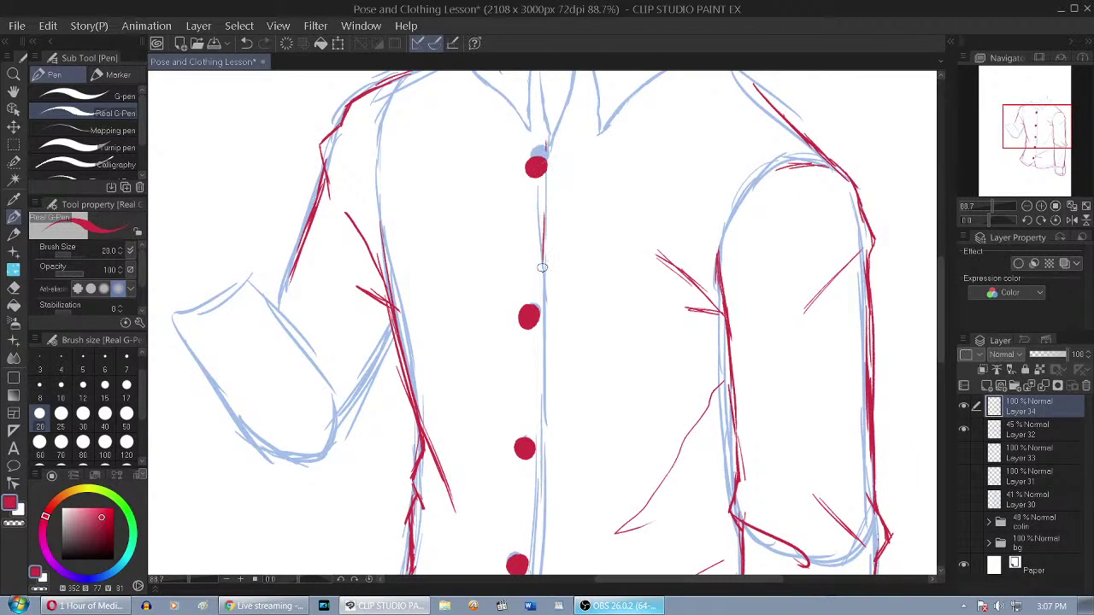
# Add short broken vertical strokes above and below the red buttons to suggest the front placket edge
pyautogui.scroll(-2, 542, 338)
pyautogui.scroll(4, 538, 318)
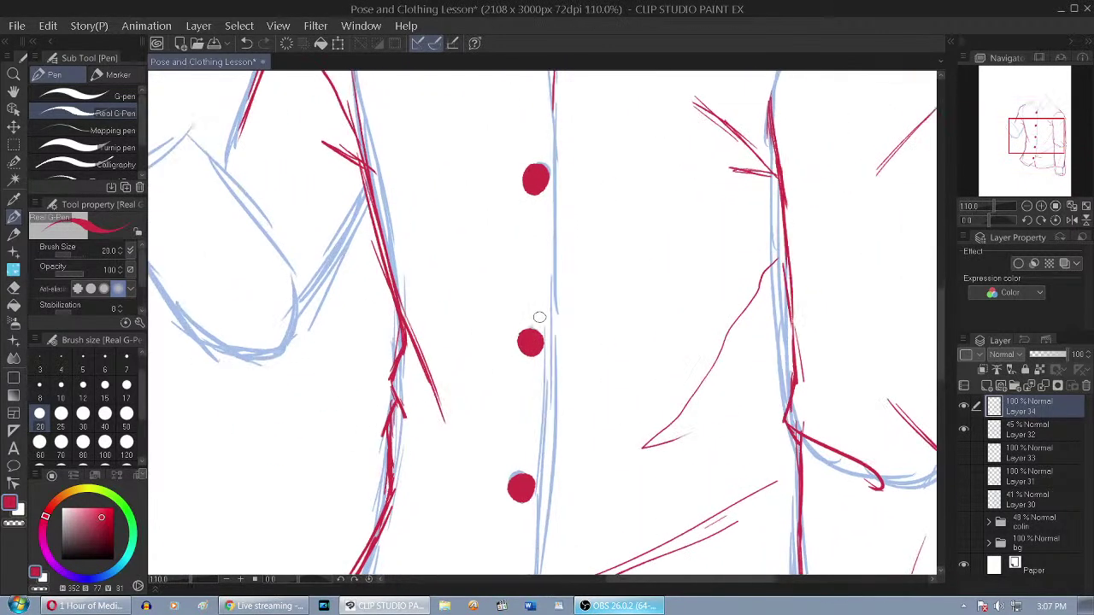
pyautogui.moveTo(538, 282); pyautogui.dragTo(538, 311)
pyautogui.scroll(-2, 537, 368)
pyautogui.scroll(3, 542, 365)
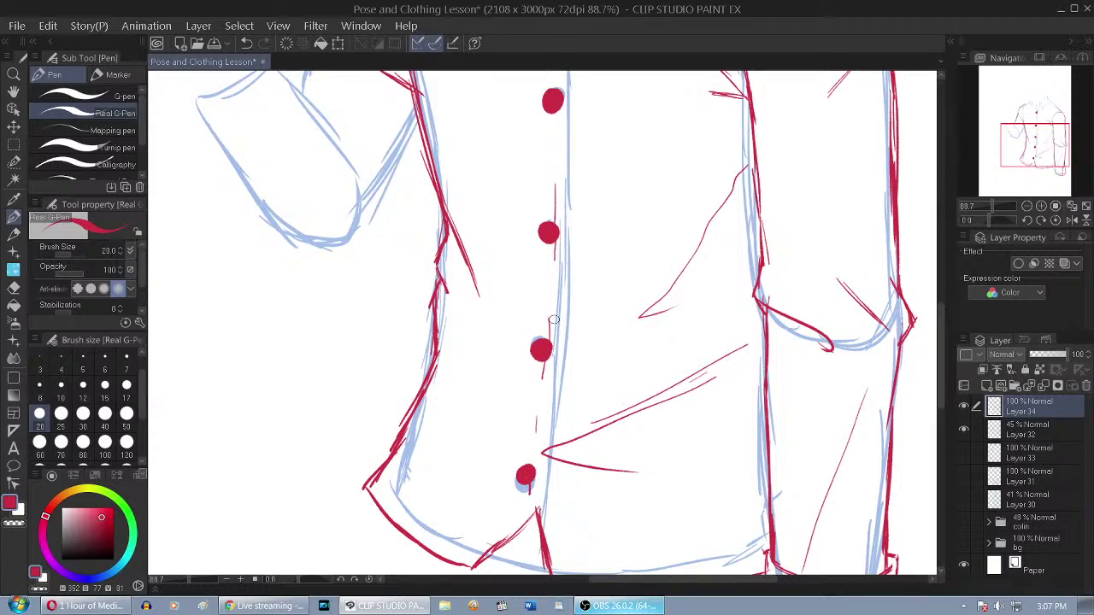
pyautogui.scroll(-3, 554, 320)
pyautogui.click(13, 161)
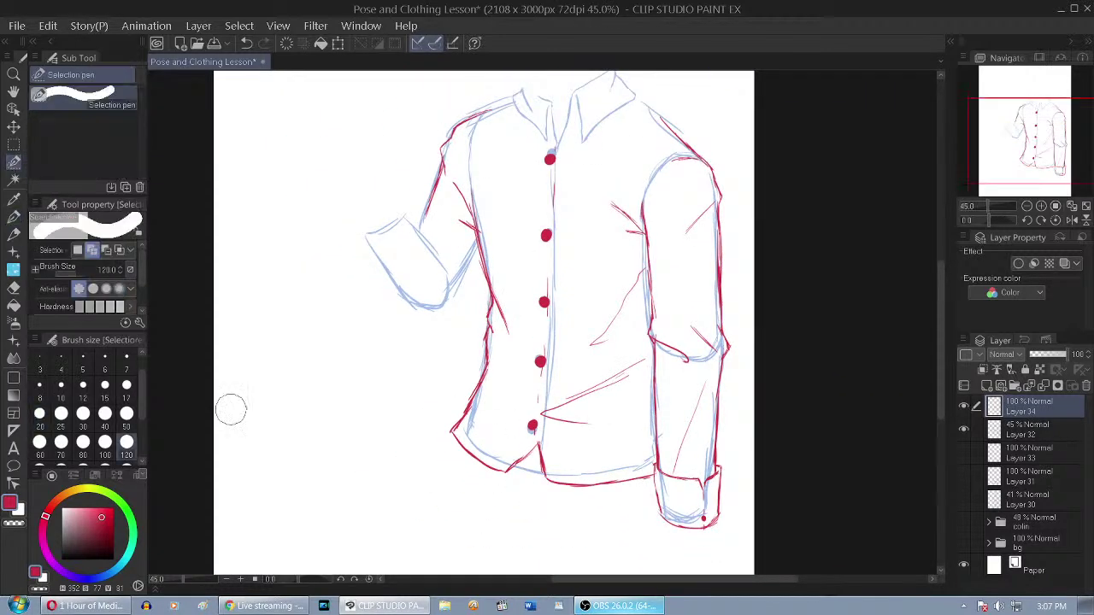
pyautogui.scroll(2, 506, 462)
pyautogui.moveTo(532, 436)
pyautogui.mouseDown()
pyautogui.moveTo(519, 459)
pyautogui.moveTo(530, 463)
pyautogui.mouseUp()
pyautogui.click(561, 509)
pyautogui.moveTo(516, 417); pyautogui.dragTo(506, 416)
pyautogui.click(484, 510)
pyautogui.click(377, 511)
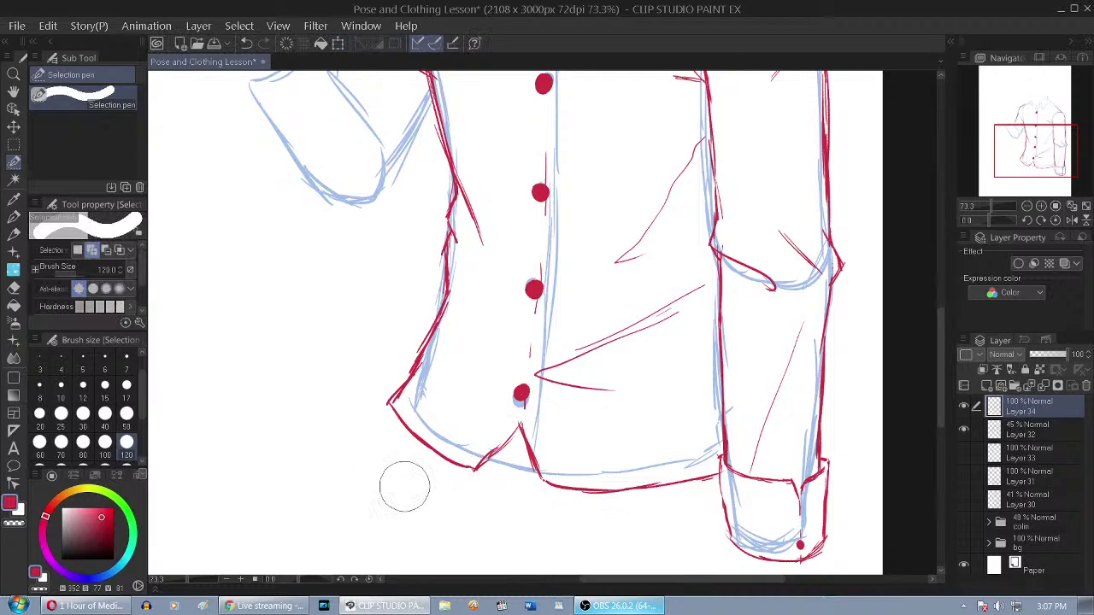
pyautogui.scroll(-3, 500, 517)
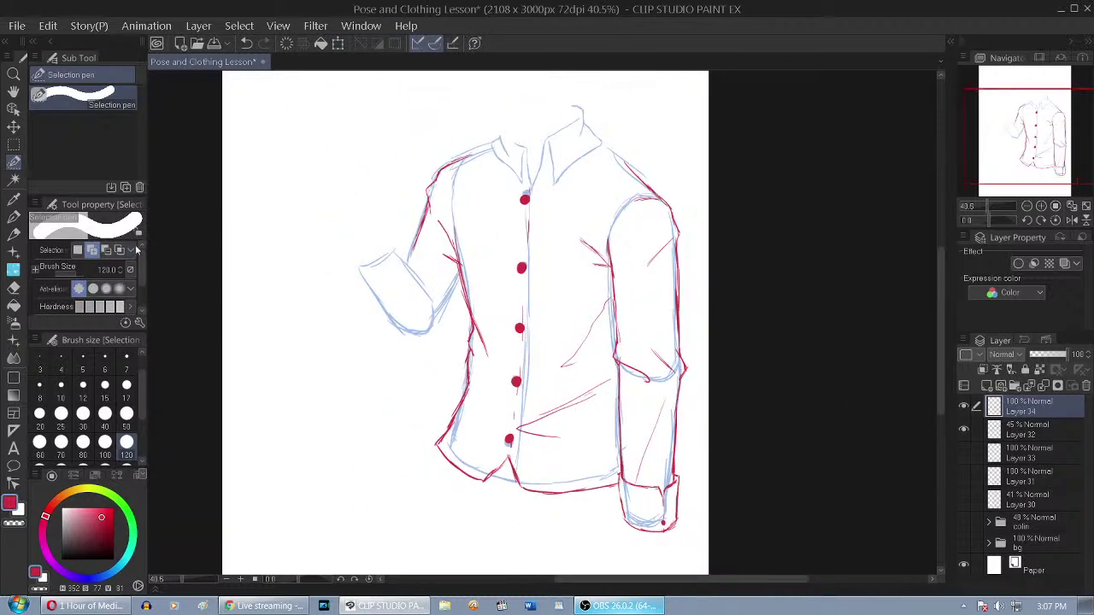
# Sketch the raised arm's cuff with the Real G-Pen, giving it an open elliptical end and a rounded lower edge
pyautogui.click(14, 217)
pyautogui.scroll(4, 359, 241)
pyautogui.scroll(2, 353, 239)
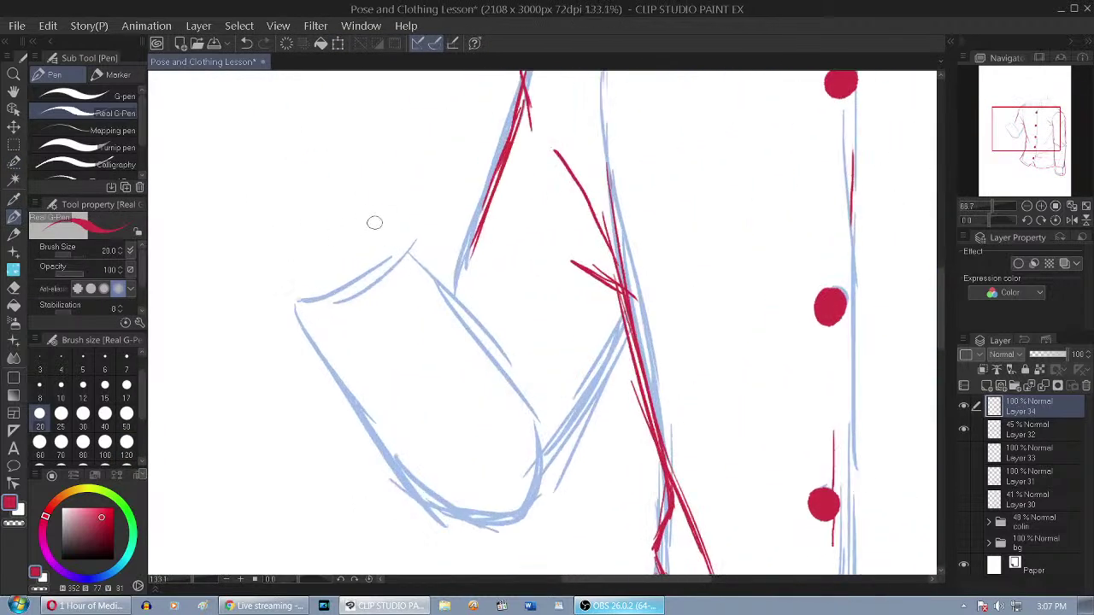
pyautogui.moveTo(393, 198); pyautogui.dragTo(383, 224)
pyautogui.moveTo(312, 268)
pyautogui.mouseDown()
pyautogui.moveTo(373, 231)
pyautogui.moveTo(259, 287)
pyautogui.moveTo(318, 370)
pyautogui.moveTo(343, 378)
pyautogui.moveTo(427, 312)
pyautogui.moveTo(443, 282)
pyautogui.mouseUp()
pyautogui.moveTo(389, 214); pyautogui.dragTo(446, 285)
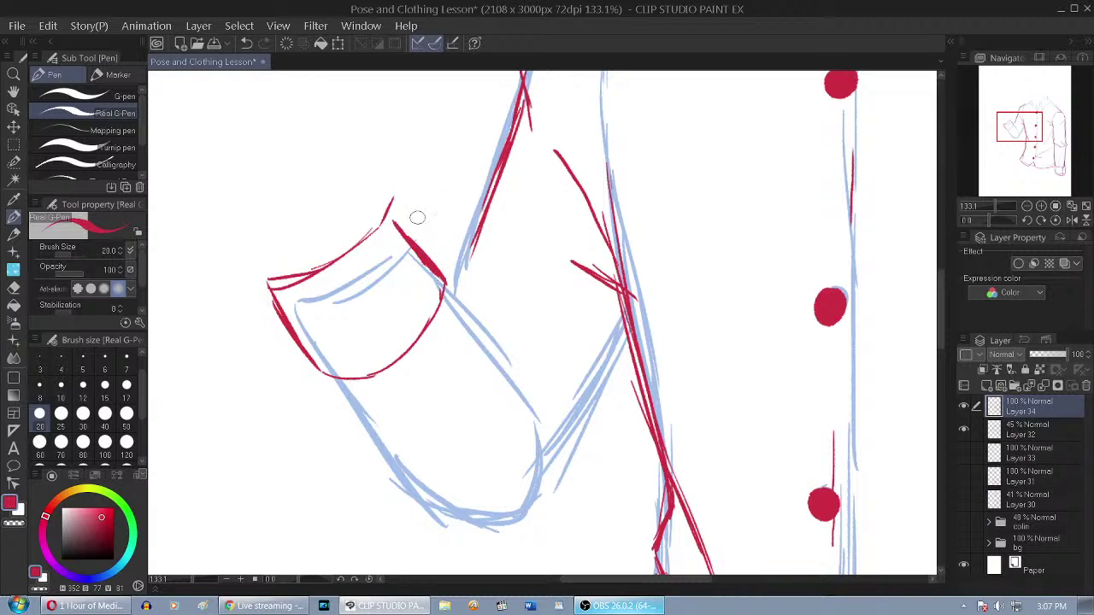
pyautogui.moveTo(381, 226)
pyautogui.mouseDown()
pyautogui.moveTo(274, 286)
pyautogui.moveTo(382, 210)
pyautogui.moveTo(342, 219)
pyautogui.moveTo(269, 280)
pyautogui.mouseUp()
pyautogui.hotkey('ctrl', 'z')
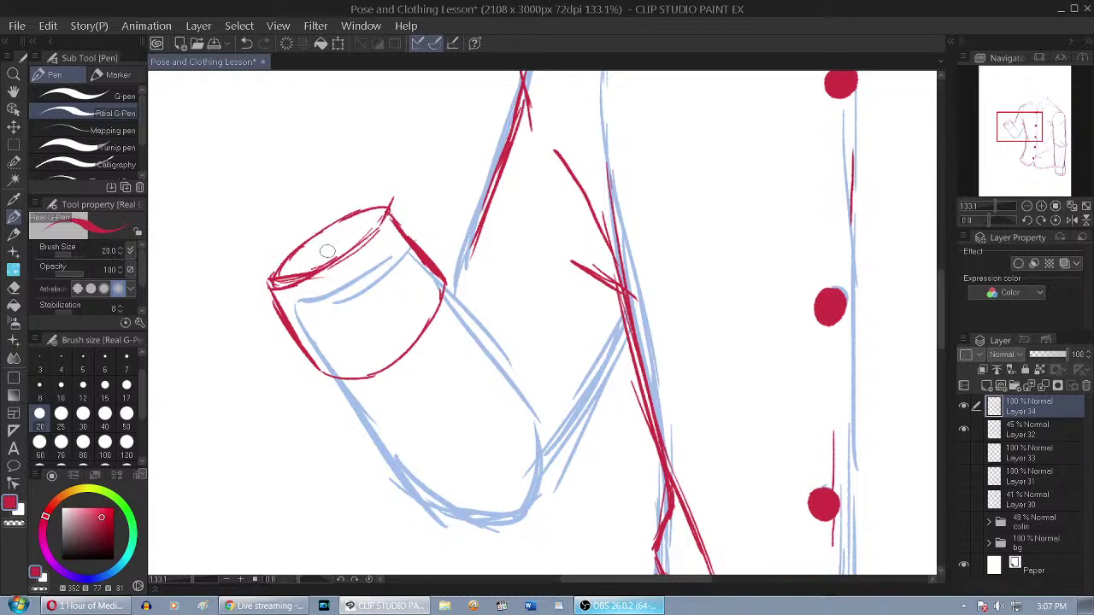
# Undo the last opening strokes and erase the rest of the raised arm's cuff
pyautogui.hotkey('ctrl', 'z')
pyautogui.hotkey('ctrl', 'z')
pyautogui.hotkey('ctrl', 'z')
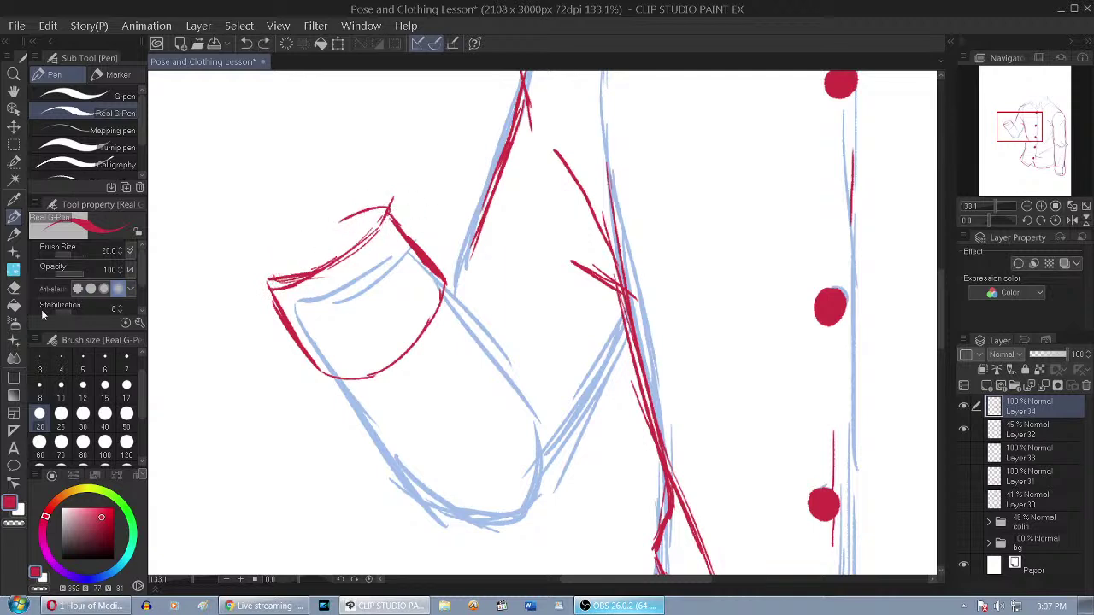
pyautogui.click(13, 287)
pyautogui.moveTo(432, 291)
pyautogui.mouseDown()
pyautogui.moveTo(430, 263)
pyautogui.moveTo(343, 217)
pyautogui.moveTo(388, 221)
pyautogui.moveTo(410, 194)
pyautogui.moveTo(324, 244)
pyautogui.moveTo(336, 372)
pyautogui.moveTo(328, 343)
pyautogui.moveTo(383, 392)
pyautogui.moveTo(430, 318)
pyautogui.moveTo(431, 272)
pyautogui.mouseUp()
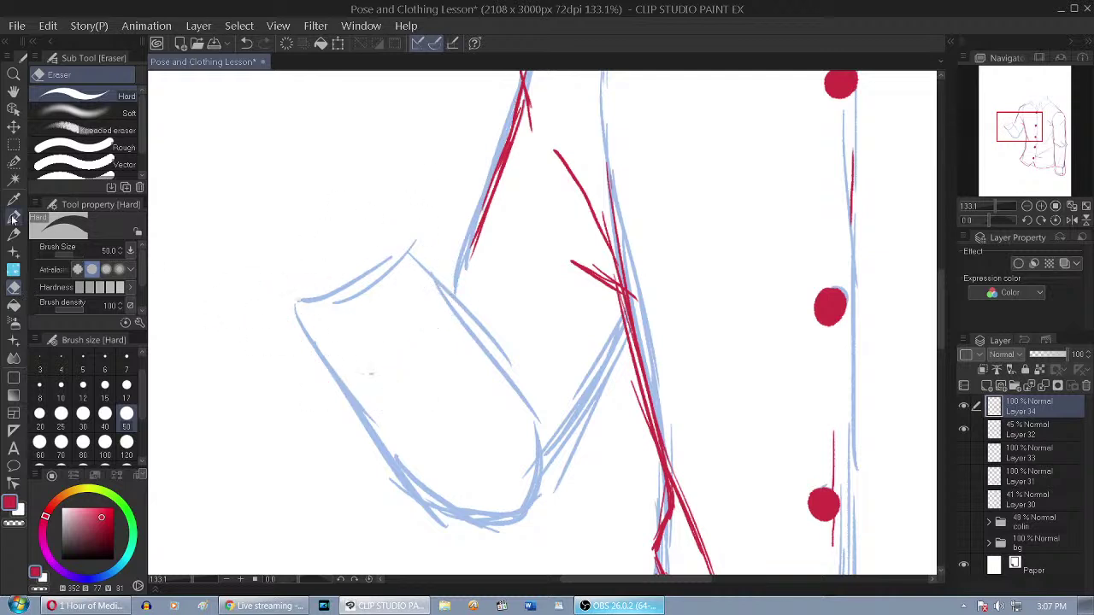
# Sketch the raised arm's cuff again with both of its edges arching toward the hand
pyautogui.click(13, 217)
pyautogui.moveTo(428, 224)
pyautogui.mouseDown()
pyautogui.moveTo(389, 224)
pyautogui.moveTo(281, 283)
pyautogui.mouseUp()
pyautogui.moveTo(332, 246)
pyautogui.mouseDown()
pyautogui.moveTo(286, 316)
pyautogui.moveTo(340, 382)
pyautogui.moveTo(435, 284)
pyautogui.moveTo(385, 311)
pyautogui.moveTo(451, 295)
pyautogui.mouseUp()
pyautogui.moveTo(419, 239); pyautogui.dragTo(459, 309)
pyautogui.moveTo(357, 351)
pyautogui.mouseDown()
pyautogui.moveTo(336, 402)
pyautogui.moveTo(364, 416)
pyautogui.mouseUp()
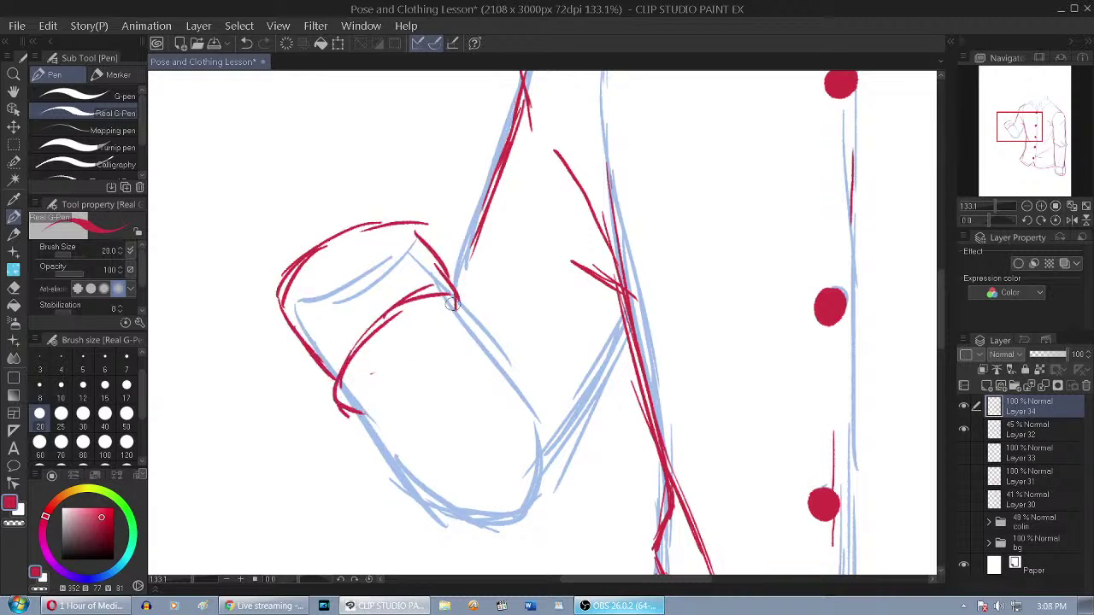
# Undo the arched lines of the raised arm's cuff
pyautogui.hotkey('ctrl', 'z')
pyautogui.hotkey('ctrl', 'z')
pyautogui.hotkey('ctrl', 'z')
pyautogui.hotkey('ctrl', 'z')
pyautogui.hotkey('ctrl', 'z')
pyautogui.hotkey('ctrl', 'z')
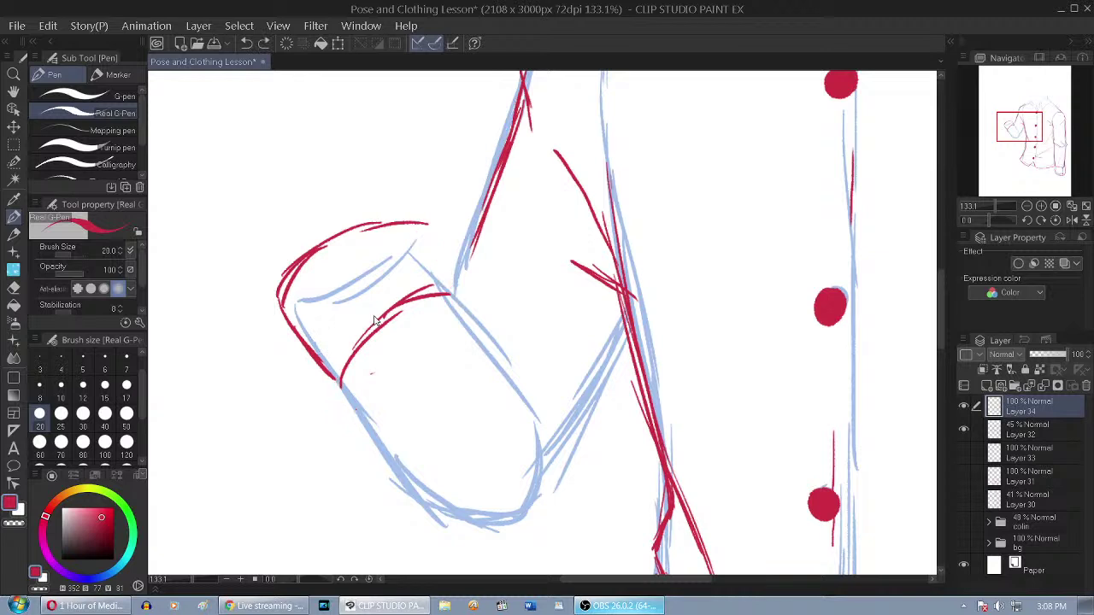
pyautogui.hotkey('ctrl', 'z')
pyautogui.hotkey('ctrl', 'z')
# Redraw the raised cuff with edges curving toward the elbow, trim its overshooting corner, and add a button near its outer side
pyautogui.moveTo(416, 201); pyautogui.dragTo(337, 277)
pyautogui.moveTo(400, 230); pyautogui.dragTo(278, 289)
pyautogui.moveTo(281, 306)
pyautogui.mouseDown()
pyautogui.moveTo(324, 389)
pyautogui.moveTo(405, 375)
pyautogui.moveTo(450, 287)
pyautogui.moveTo(395, 380)
pyautogui.mouseUp()
pyautogui.moveTo(403, 229); pyautogui.dragTo(457, 293)
pyautogui.press('e')
pyautogui.moveTo(391, 214)
pyautogui.mouseDown()
pyautogui.moveTo(407, 213)
pyautogui.moveTo(385, 220)
pyautogui.mouseUp()
pyautogui.click(15, 218)
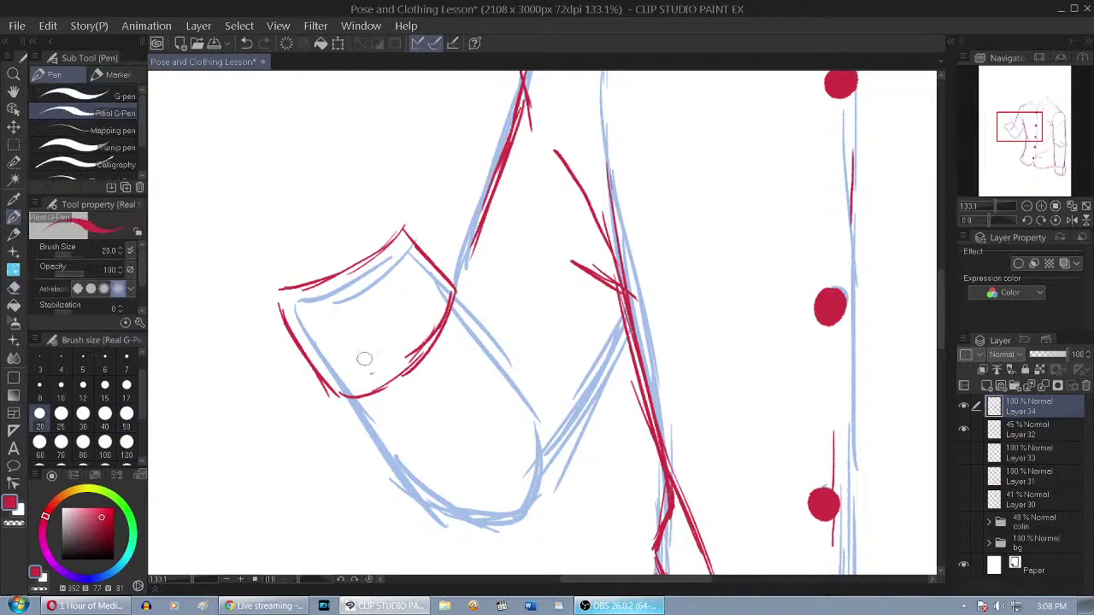
pyautogui.click(334, 366)
# Trace the outer edge of the raised forearm from the cuff down and around the elbow
pyautogui.moveTo(346, 395); pyautogui.dragTo(403, 475)
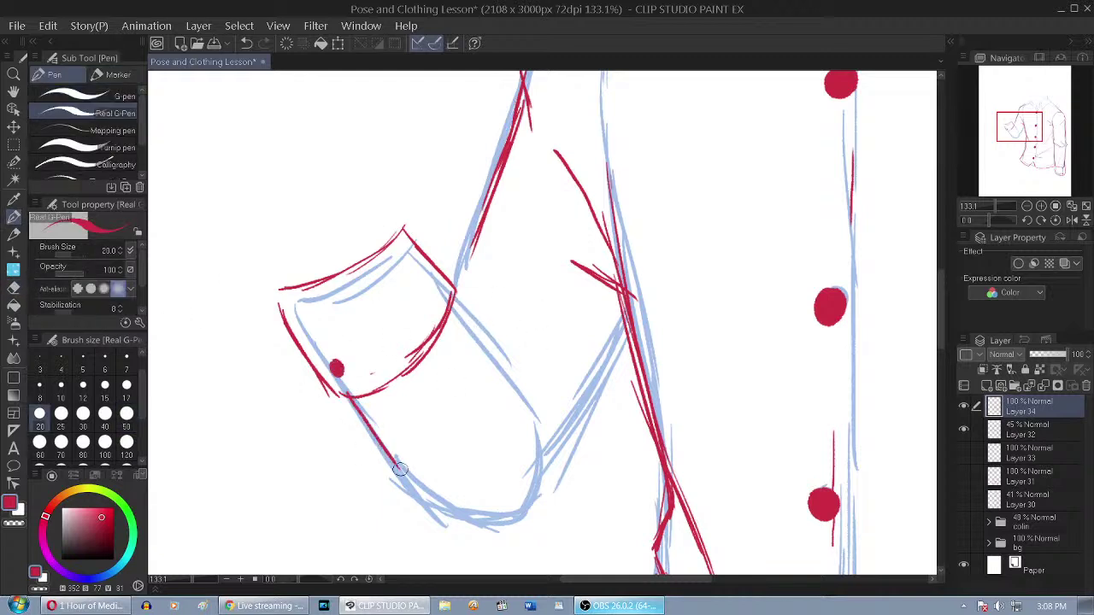
pyautogui.moveTo(357, 410); pyautogui.dragTo(406, 483)
pyautogui.moveTo(376, 431); pyautogui.dragTo(446, 517)
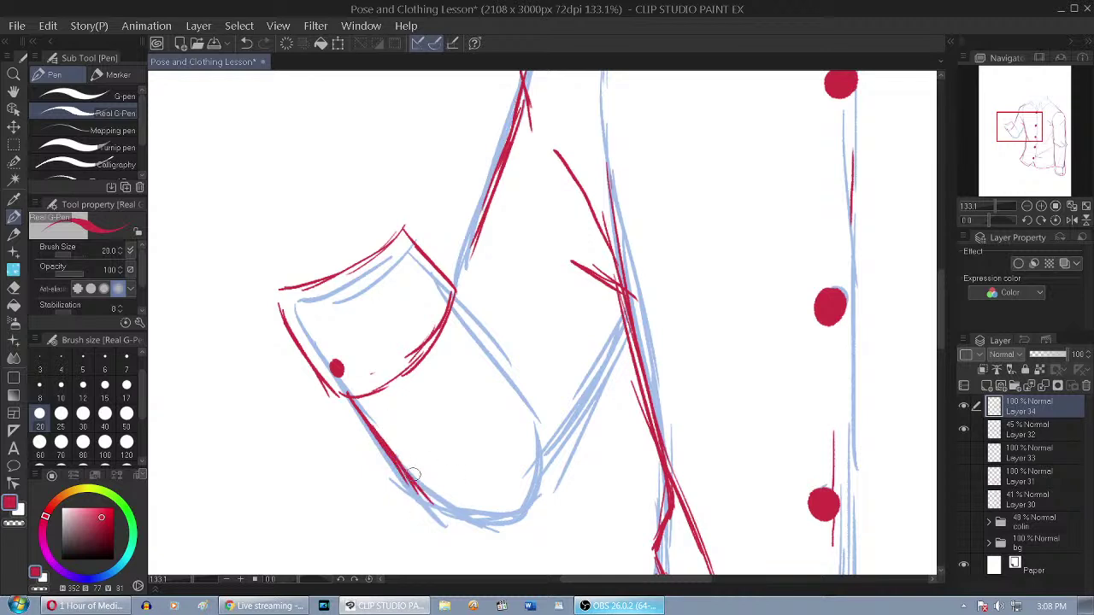
pyautogui.moveTo(408, 476)
pyautogui.mouseDown()
pyautogui.moveTo(469, 519)
pyautogui.moveTo(447, 507)
pyautogui.moveTo(530, 519)
pyautogui.moveTo(459, 510)
pyautogui.moveTo(529, 508)
pyautogui.mouseUp()
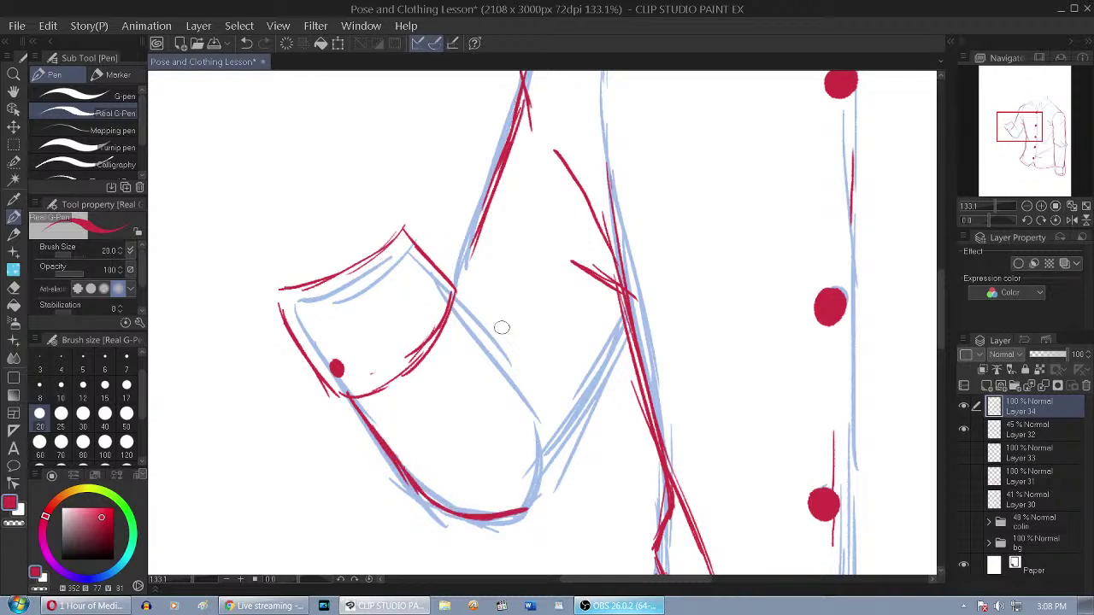
# Draw the raised forearm's inner edge and two fold lines fanning out from the inner elbow beside the cuff
pyautogui.moveTo(444, 302); pyautogui.dragTo(525, 400)
pyautogui.hotkey('ctrl', 'z')
pyautogui.moveTo(451, 301); pyautogui.dragTo(523, 398)
pyautogui.moveTo(460, 313); pyautogui.dragTo(543, 374)
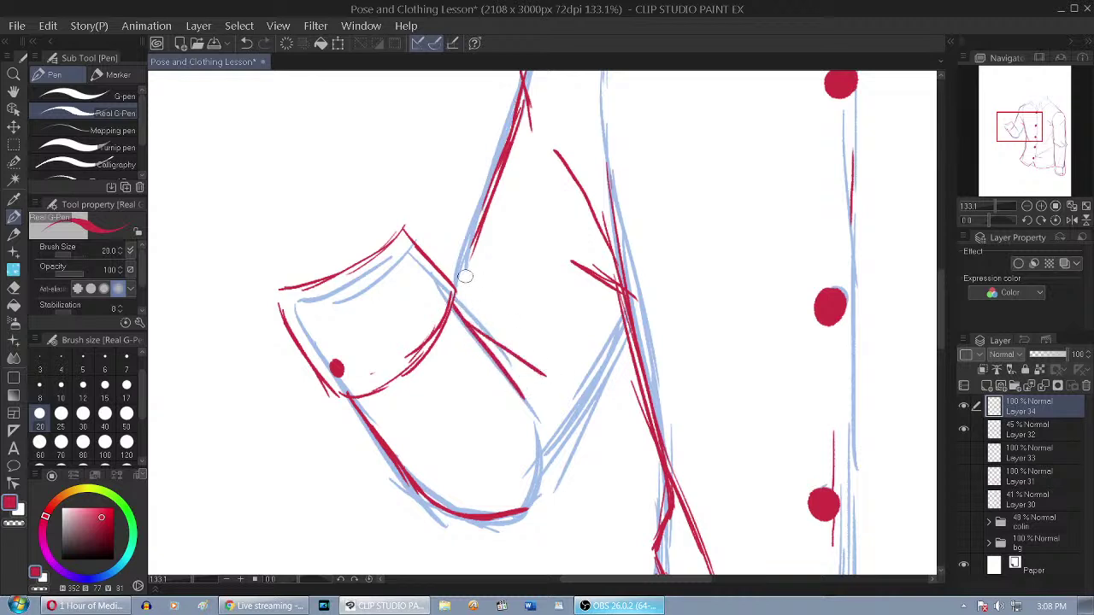
pyautogui.moveTo(459, 312); pyautogui.dragTo(533, 331)
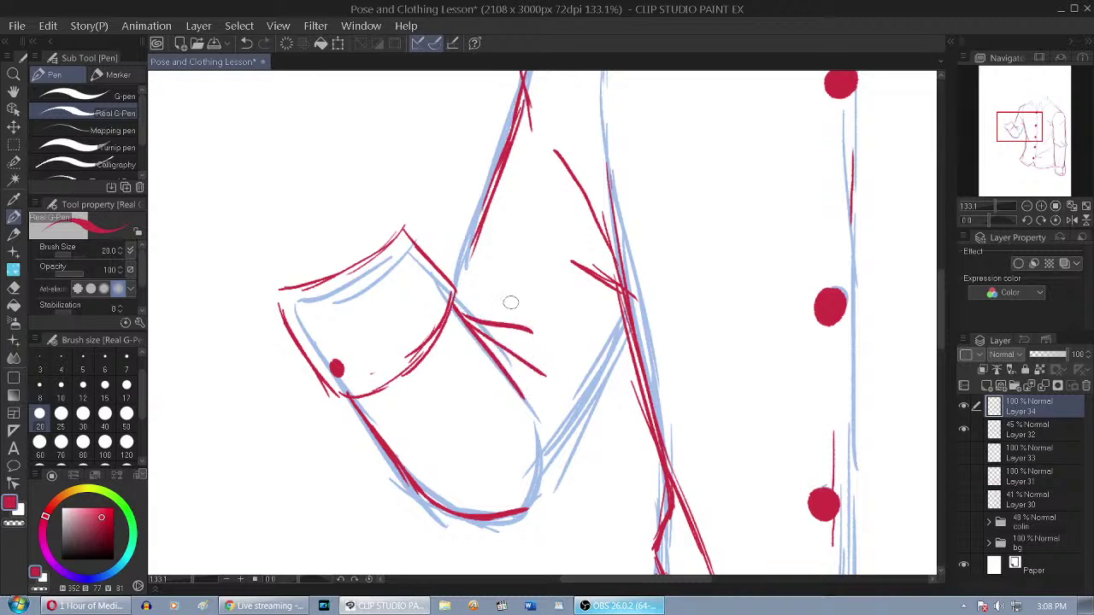
# Trace the underside of the raised upper arm between the armpit and the elbow with overlapping strokes
pyautogui.moveTo(624, 317); pyautogui.dragTo(537, 474)
pyautogui.moveTo(563, 431); pyautogui.dragTo(526, 504)
pyautogui.moveTo(541, 493); pyautogui.dragTo(527, 506)
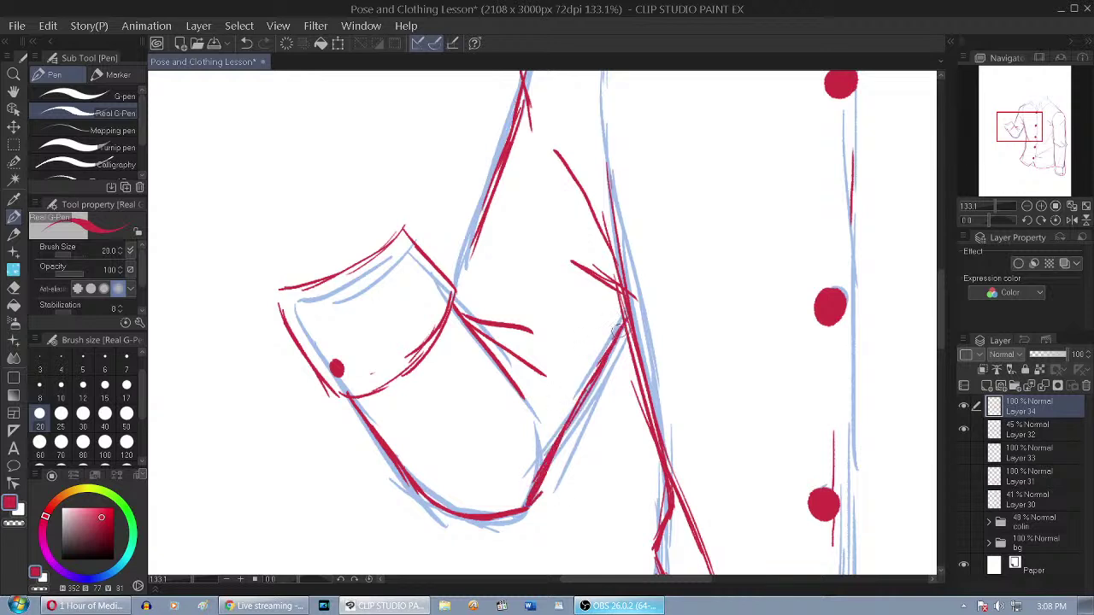
# Extend the upper arm line down to the raised cuff, and replace the topmost inner-elbow fold with a thinner curved crease
pyautogui.moveTo(484, 224); pyautogui.dragTo(462, 256)
pyautogui.moveTo(481, 257)
pyautogui.mouseDown()
pyautogui.moveTo(459, 249)
pyautogui.moveTo(451, 281)
pyautogui.moveTo(479, 303)
pyautogui.moveTo(478, 320)
pyautogui.moveTo(541, 330)
pyautogui.mouseUp()
pyautogui.hotkey('ctrl', 'z')
pyautogui.hotkey('ctrl', 'z')
pyautogui.click(13, 288)
pyautogui.click(13, 218)
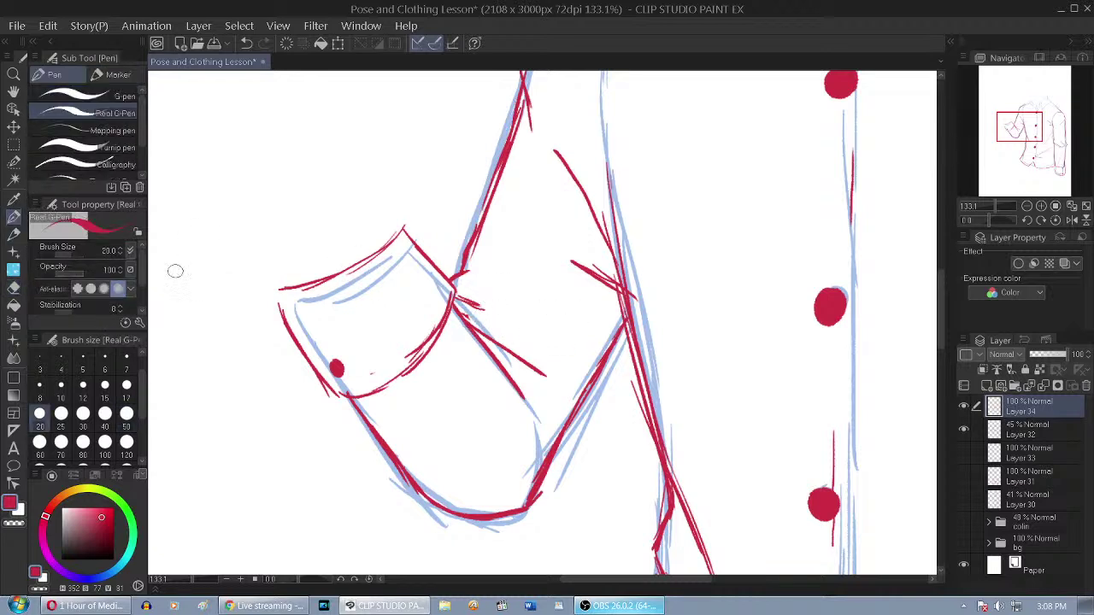
pyautogui.moveTo(477, 318); pyautogui.dragTo(542, 324)
pyautogui.scroll(-3, 435, 379)
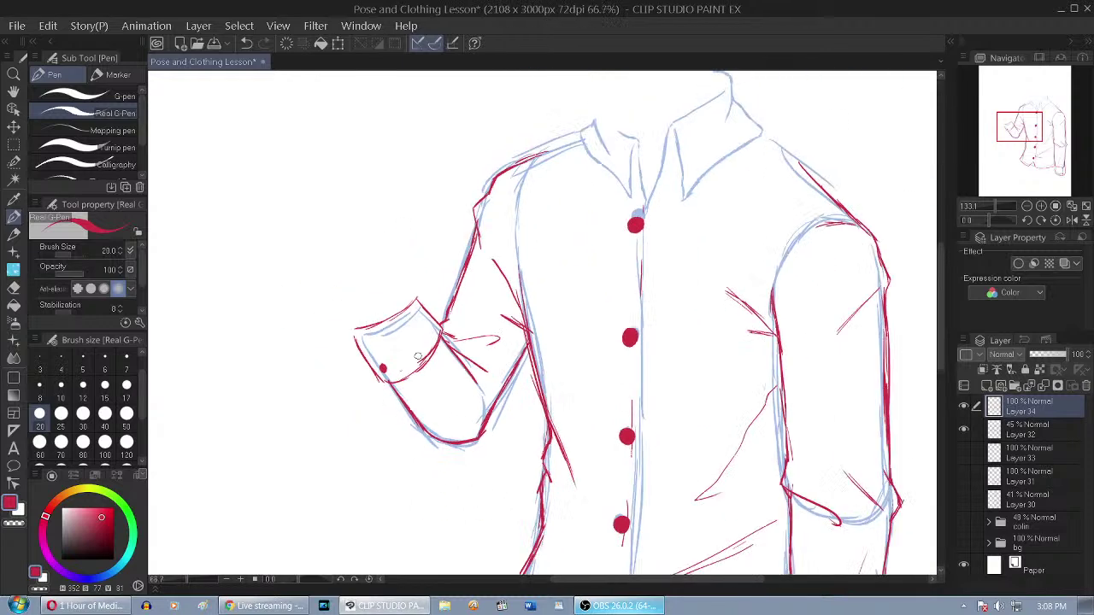
# Erase the stray line end at the raised cuff's upper outer corner and redraw the corner so its edges meet
pyautogui.scroll(3, 386, 365)
pyautogui.scroll(1, 384, 357)
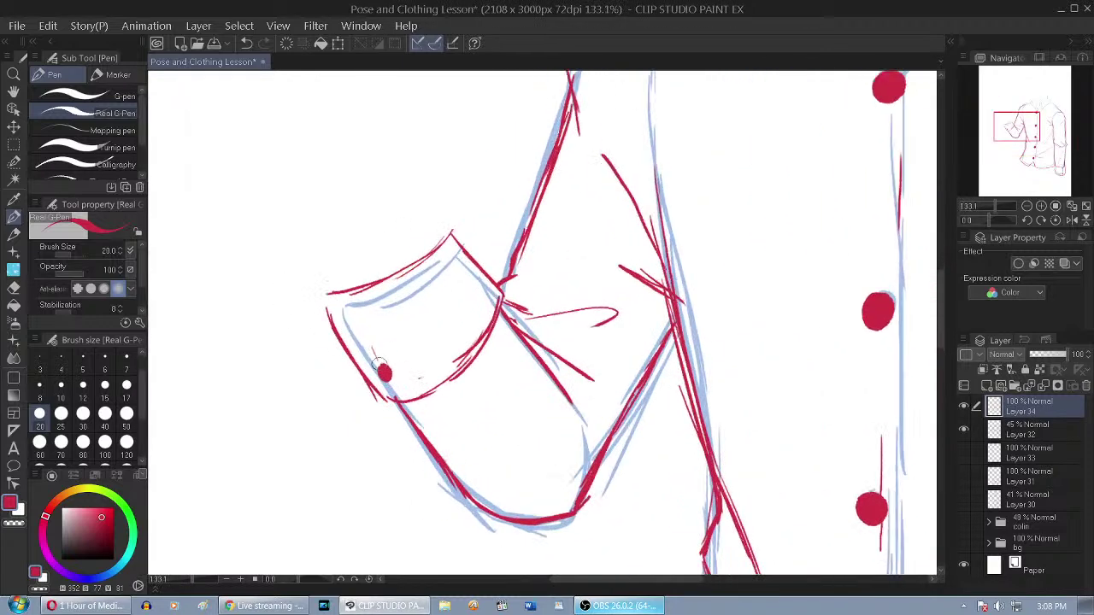
pyautogui.press('e')
pyautogui.moveTo(368, 289); pyautogui.dragTo(346, 298)
pyautogui.press('p')
pyautogui.scroll(-4, 329, 305)
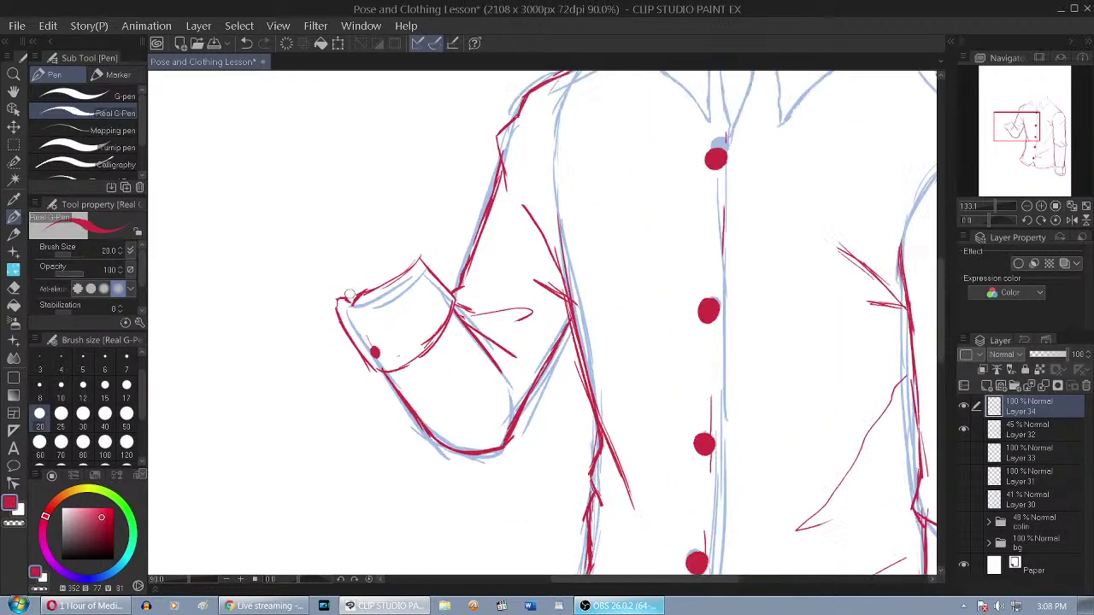
# Set the opacity of the blue shirt sketch on Layer 32 to 100%
pyautogui.click(1054, 430)
pyautogui.click(964, 430)
pyautogui.click(964, 430)
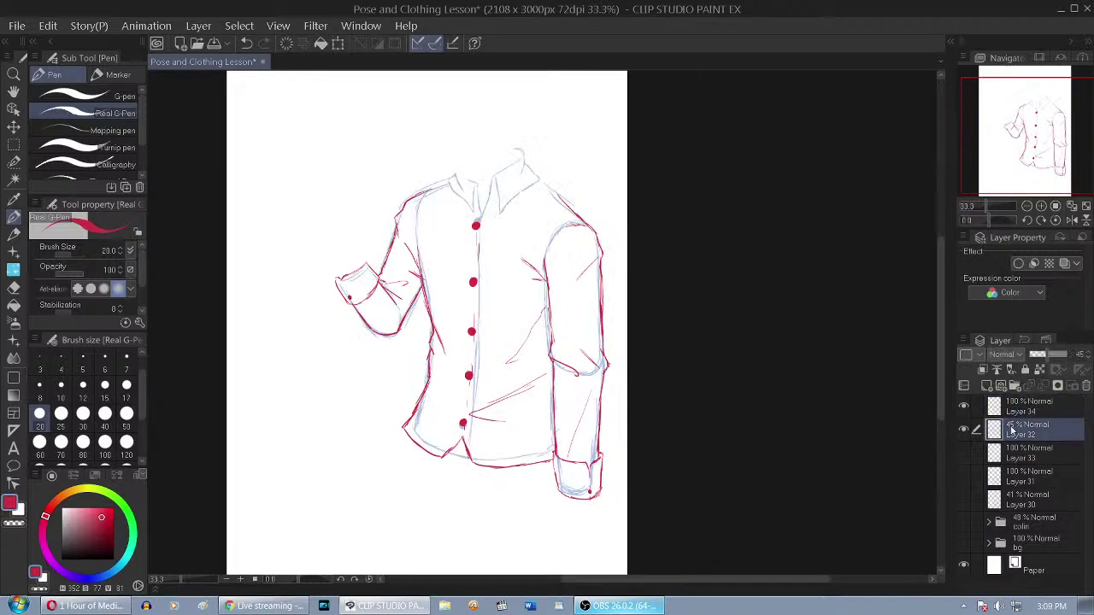
pyautogui.moveTo(1041, 363); pyautogui.dragTo(1070, 357)
# Hide Layer 34, erase all blue shirt lines except the collar with a size 300 hard eraser, and show Layer 34 again
pyautogui.press('e')
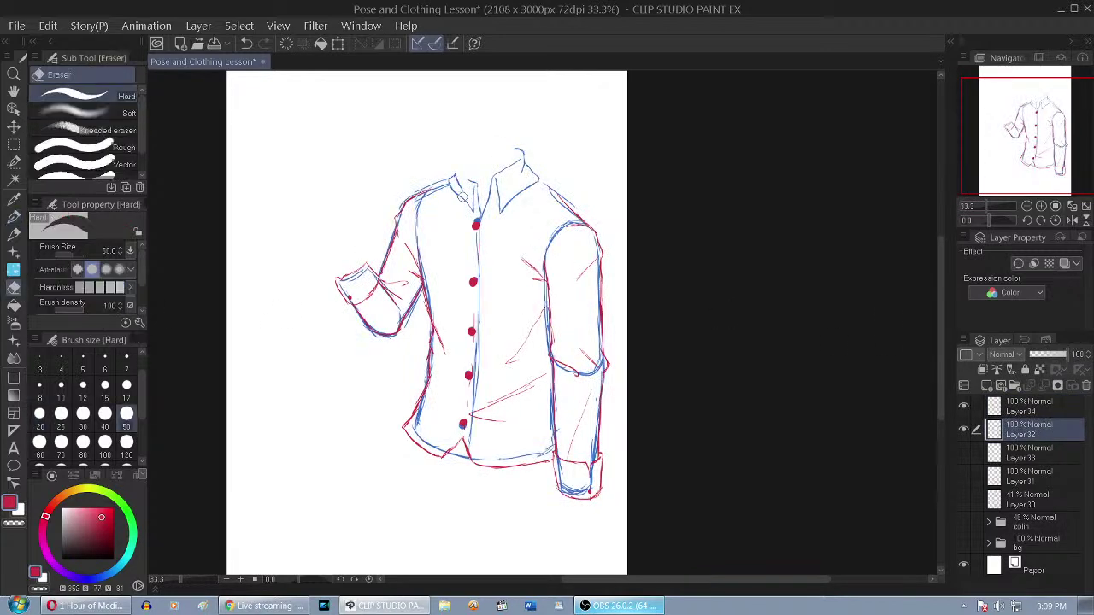
pyautogui.click(126, 443)
pyautogui.scroll(-1, 311, 423)
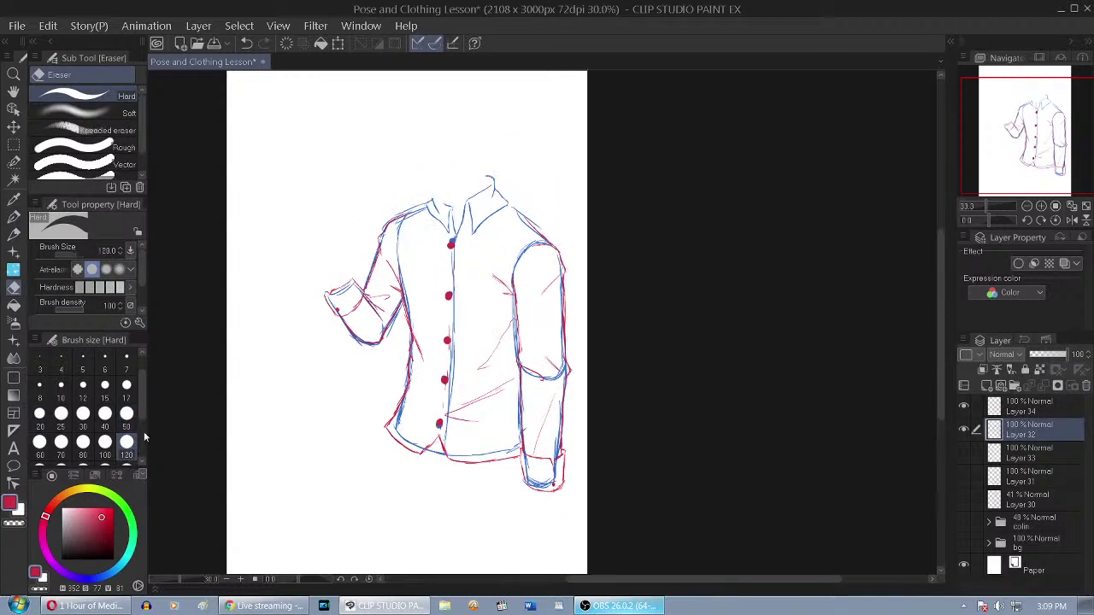
pyautogui.click(963, 407)
pyautogui.scroll(-1, 188, 384)
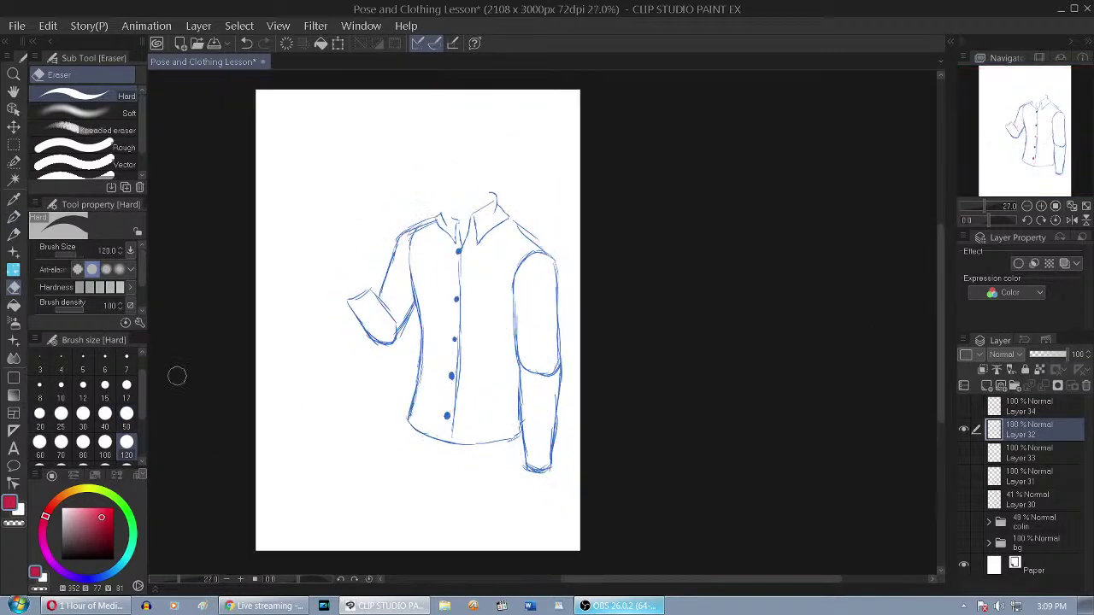
pyautogui.scroll(-1, 133, 424)
pyautogui.click(127, 442)
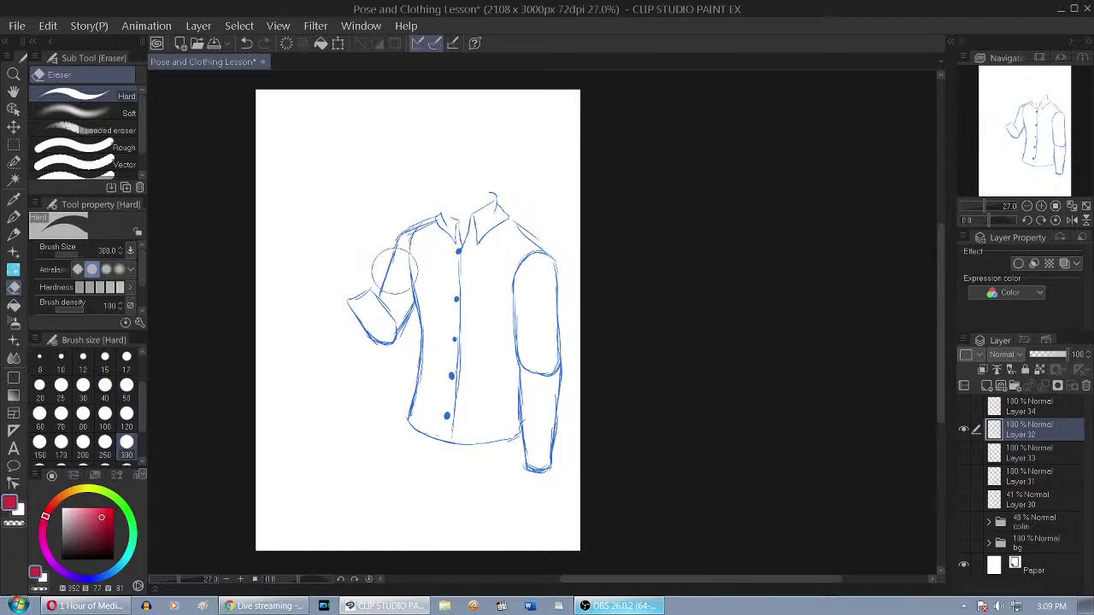
pyautogui.moveTo(416, 239)
pyautogui.mouseDown()
pyautogui.moveTo(453, 264)
pyautogui.moveTo(442, 452)
pyautogui.moveTo(403, 420)
pyautogui.moveTo(378, 249)
pyautogui.moveTo(348, 305)
pyautogui.mouseUp()
pyautogui.moveTo(456, 441)
pyautogui.mouseDown()
pyautogui.moveTo(521, 359)
pyautogui.moveTo(535, 259)
pyautogui.moveTo(528, 228)
pyautogui.moveTo(542, 484)
pyautogui.mouseUp()
pyautogui.click(964, 407)
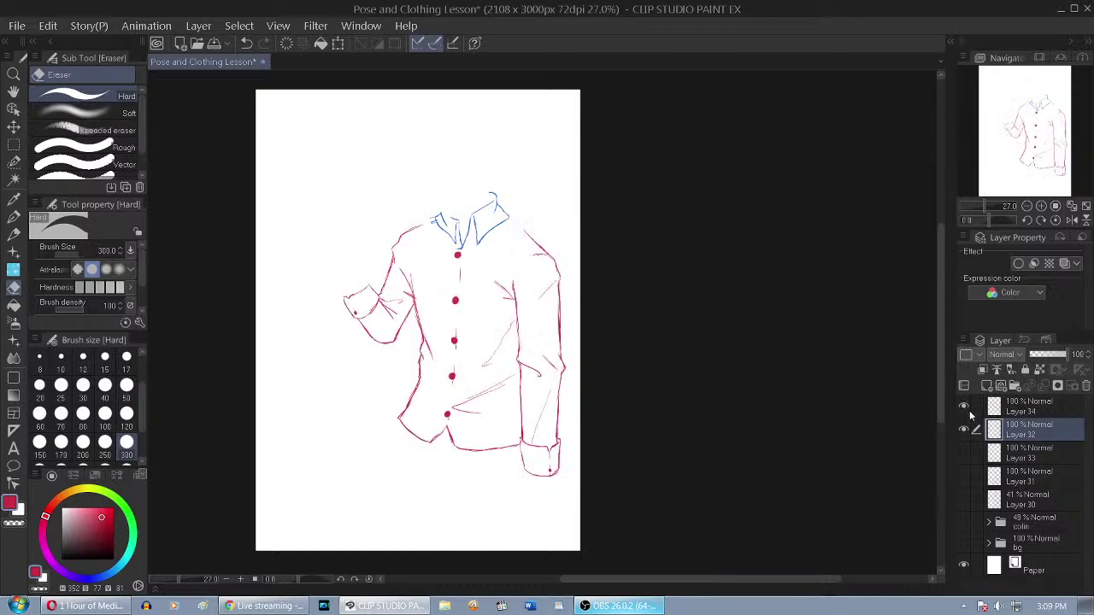
# Draw an extra red pen stroke on Layer 34 along the torso side below the raised arm's shoulder
pyautogui.click(1050, 409)
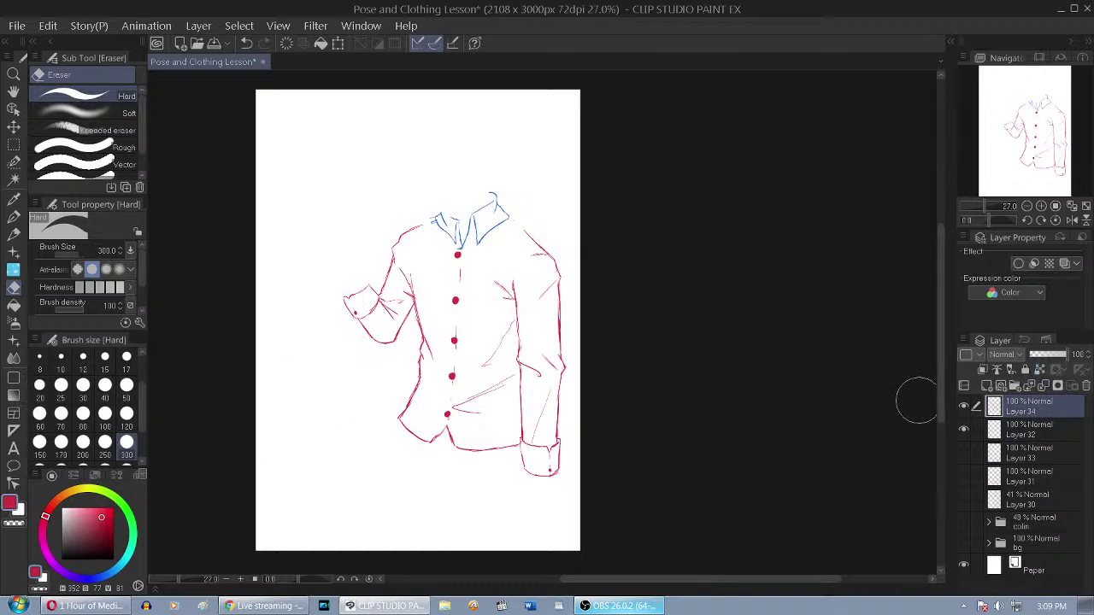
pyautogui.scroll(1, 507, 282)
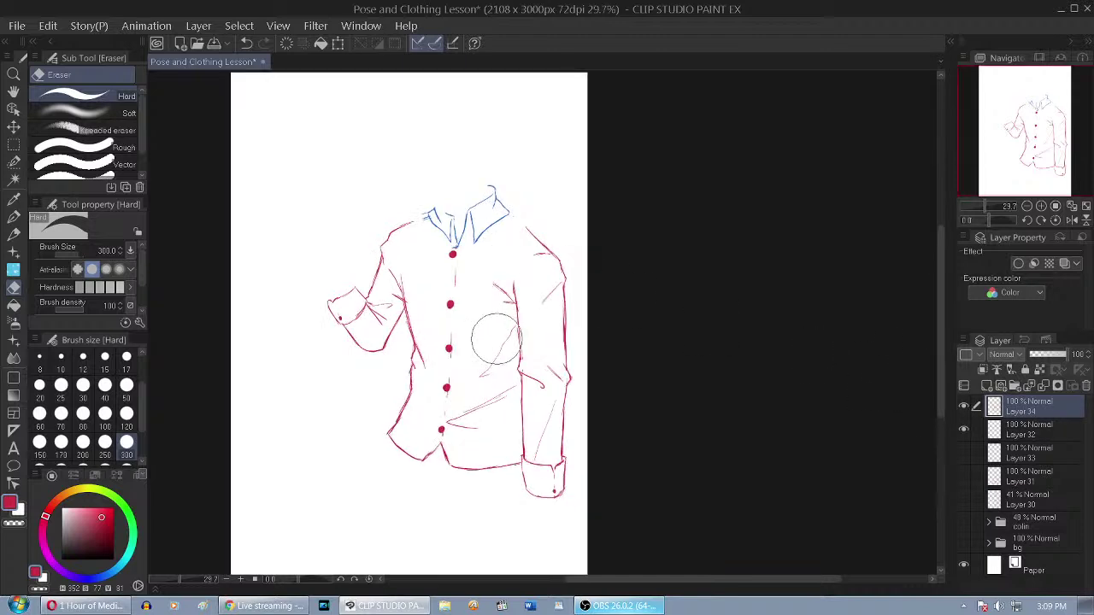
pyautogui.scroll(2, 501, 325)
pyautogui.press('p')
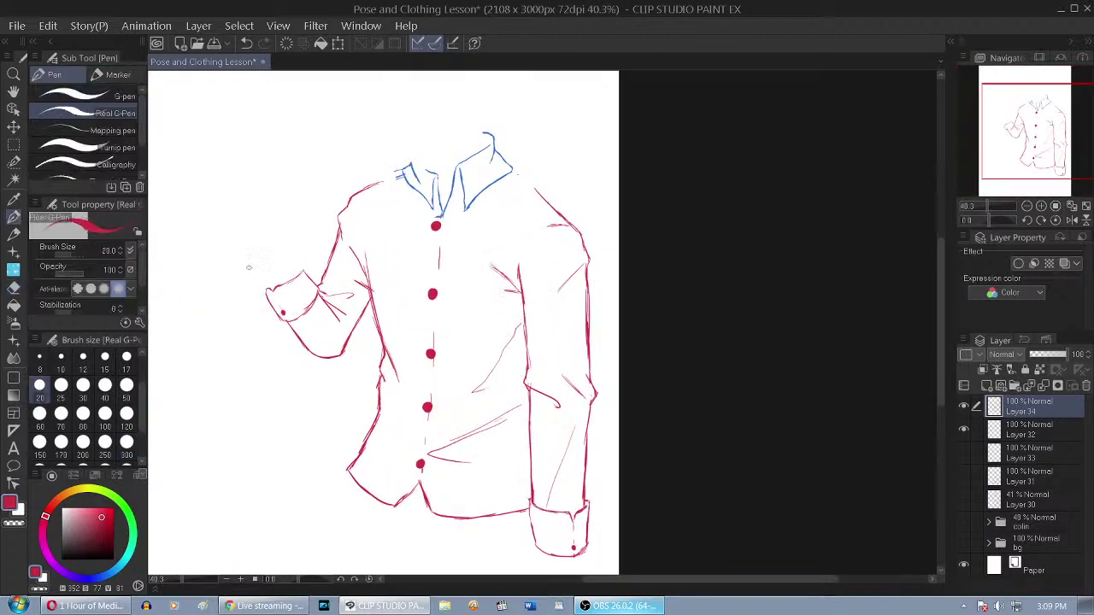
pyautogui.moveTo(368, 241); pyautogui.dragTo(381, 316)
# Show the colin character folder as a reference beneath the clothing lines
pyautogui.click(965, 521)
pyautogui.scroll(-2, 393, 316)
pyautogui.scroll(1, 393, 316)
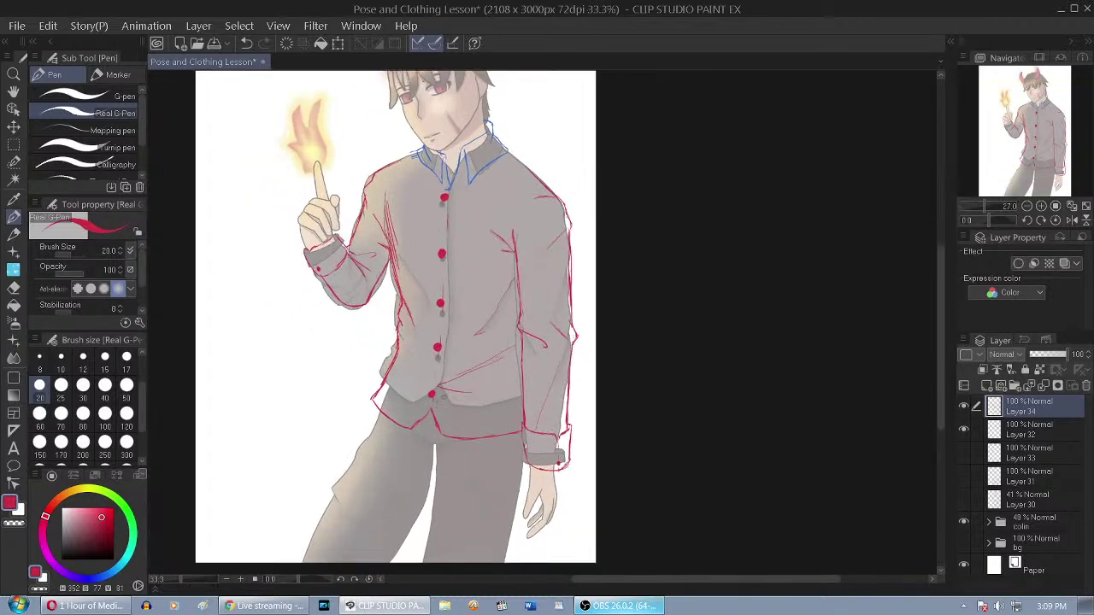
pyautogui.scroll(5, 587, 349)
pyautogui.scroll(-6, 599, 434)
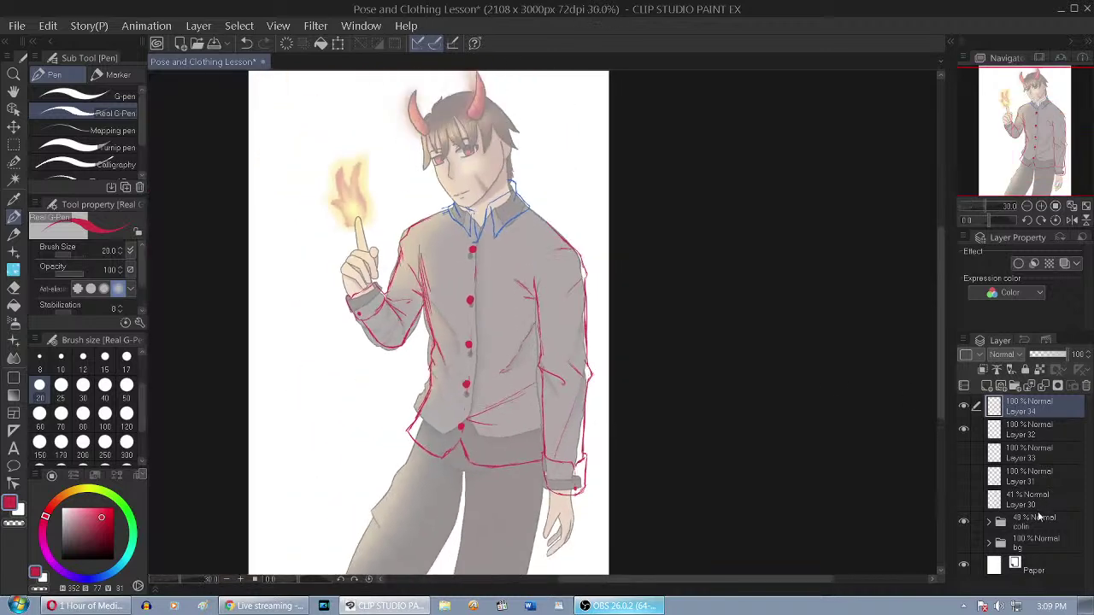
# View the colin folder at 100% opacity and settle it at 55%
pyautogui.click(1040, 519)
pyautogui.moveTo(1049, 354); pyautogui.dragTo(1083, 368)
pyautogui.click(1063, 405)
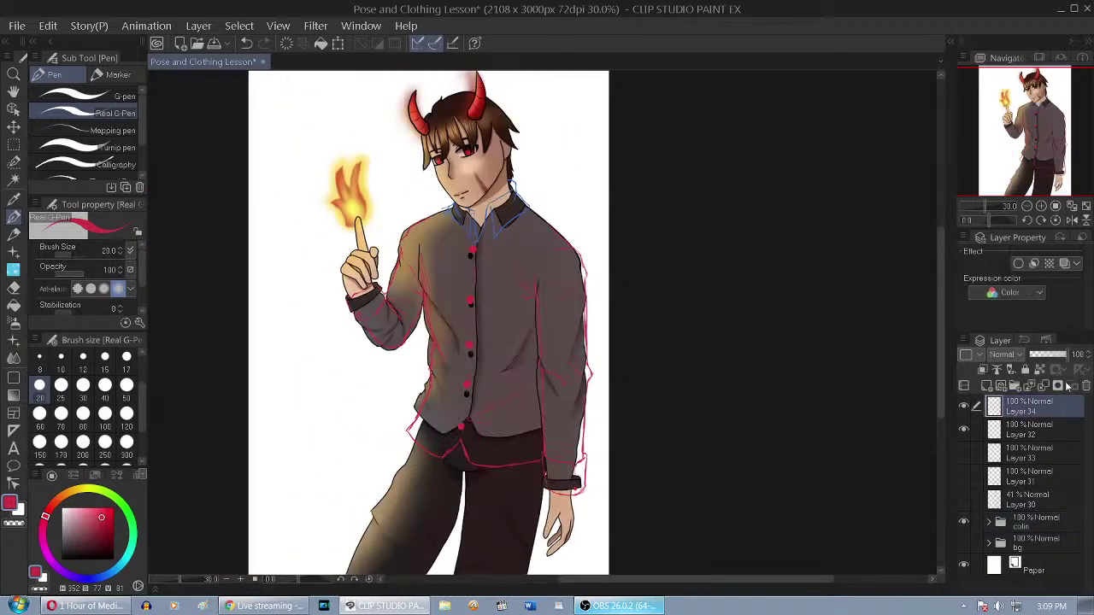
pyautogui.click(1036, 521)
pyautogui.click(1051, 353)
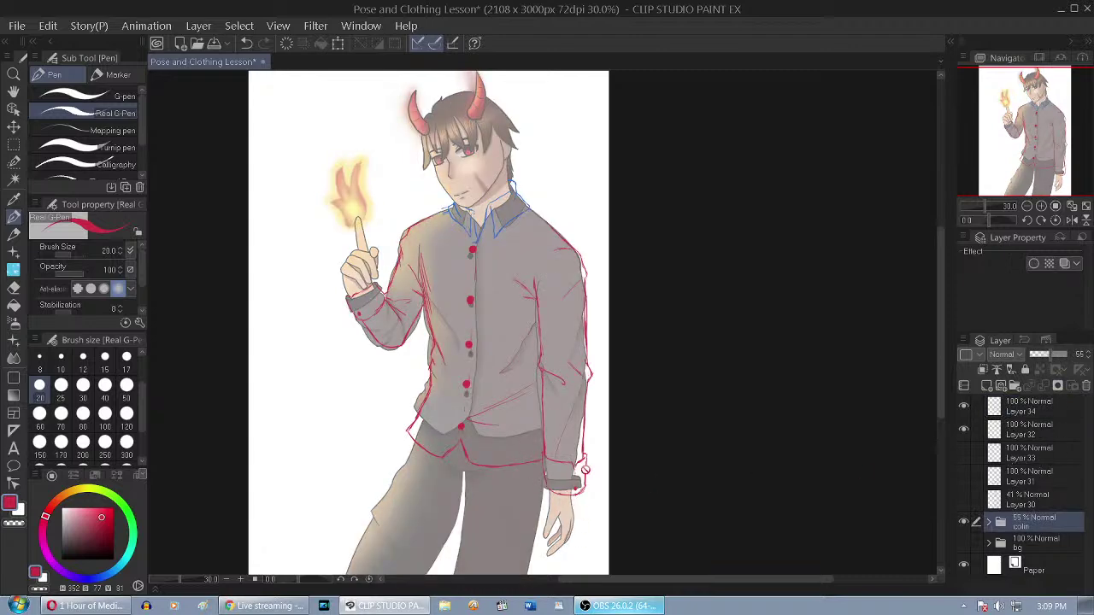
# Compare the red folds and outlines with the reference clothing, hiding and reshowing Layer 34 and Layer 32
pyautogui.scroll(4, 456, 356)
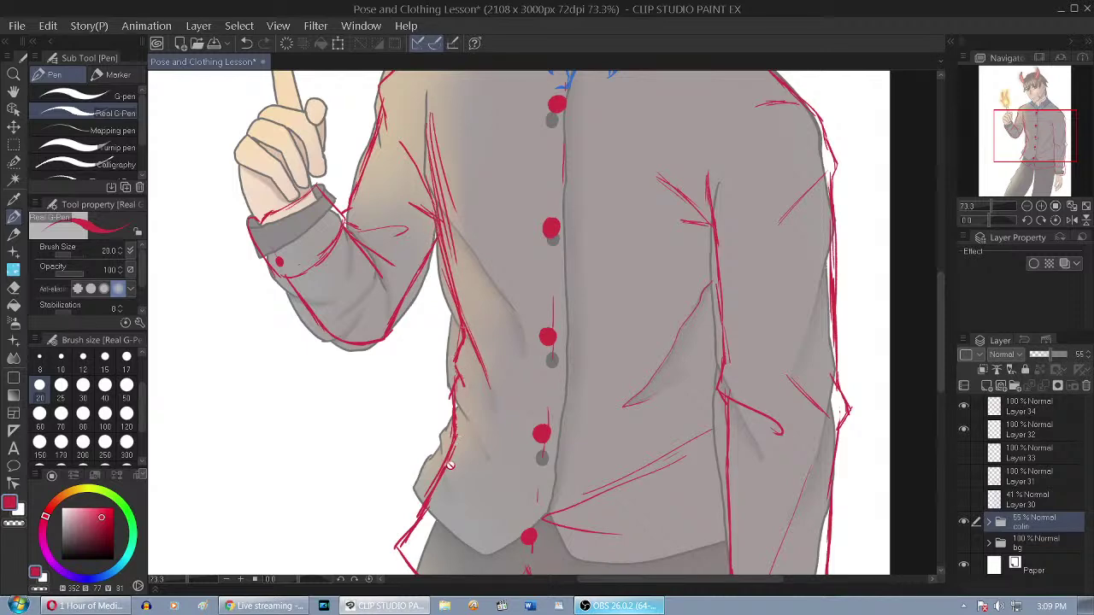
pyautogui.scroll(-3, 429, 415)
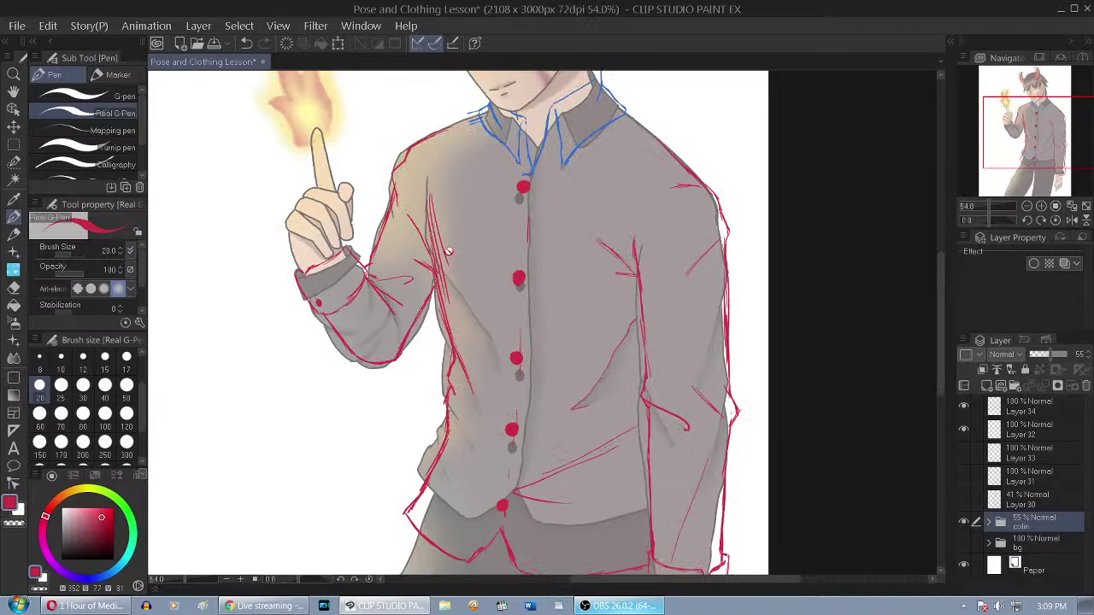
pyautogui.scroll(3, 442, 359)
pyautogui.click(964, 406)
pyautogui.click(964, 429)
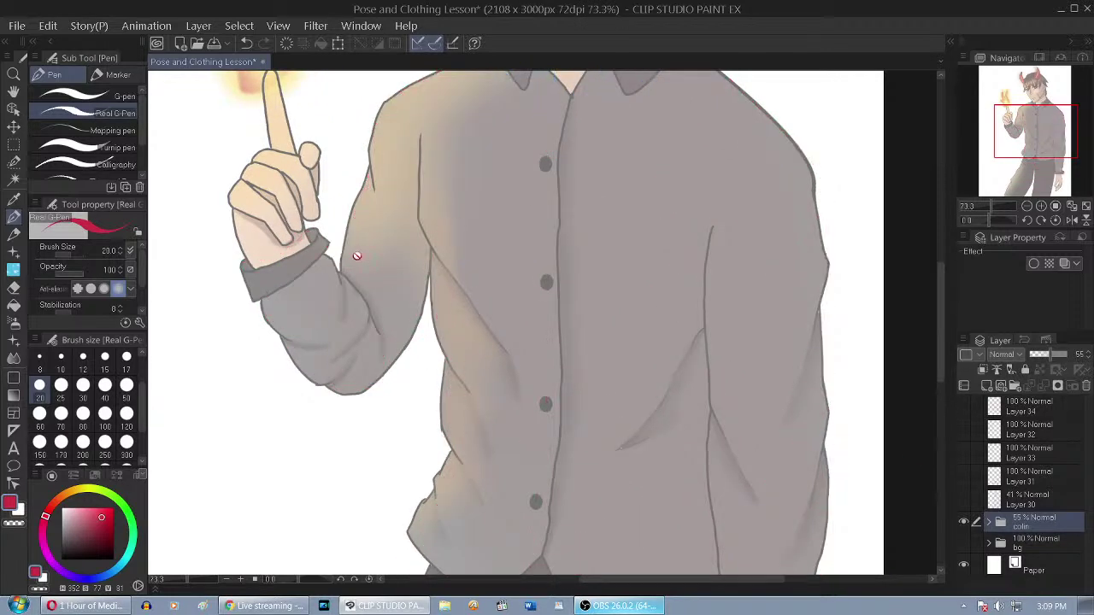
pyautogui.scroll(-3, 355, 266)
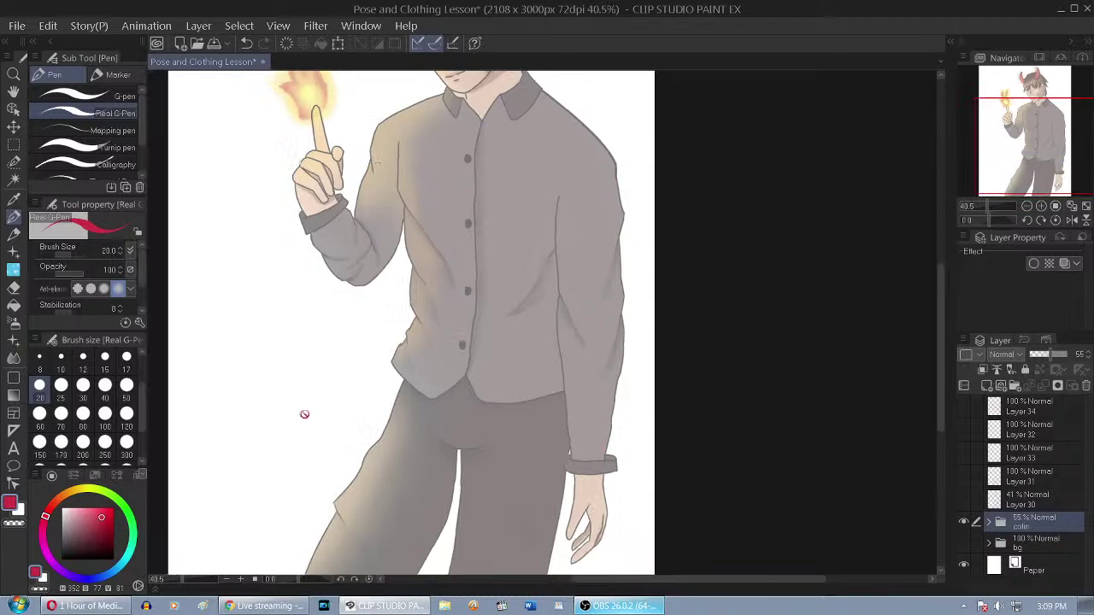
pyautogui.click(964, 407)
pyautogui.click(964, 429)
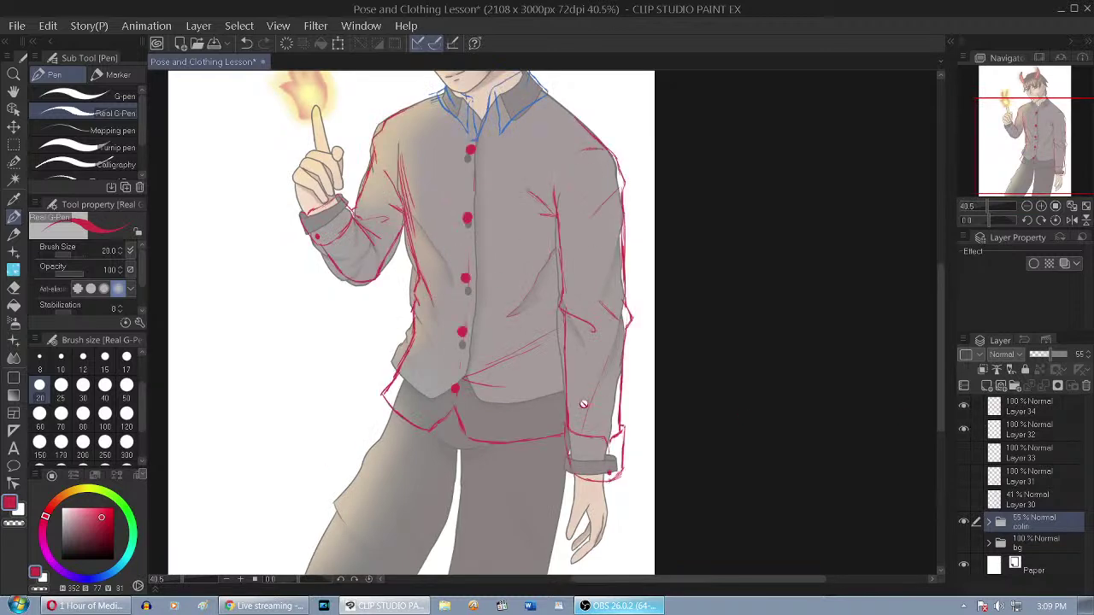
pyautogui.scroll(3, 372, 308)
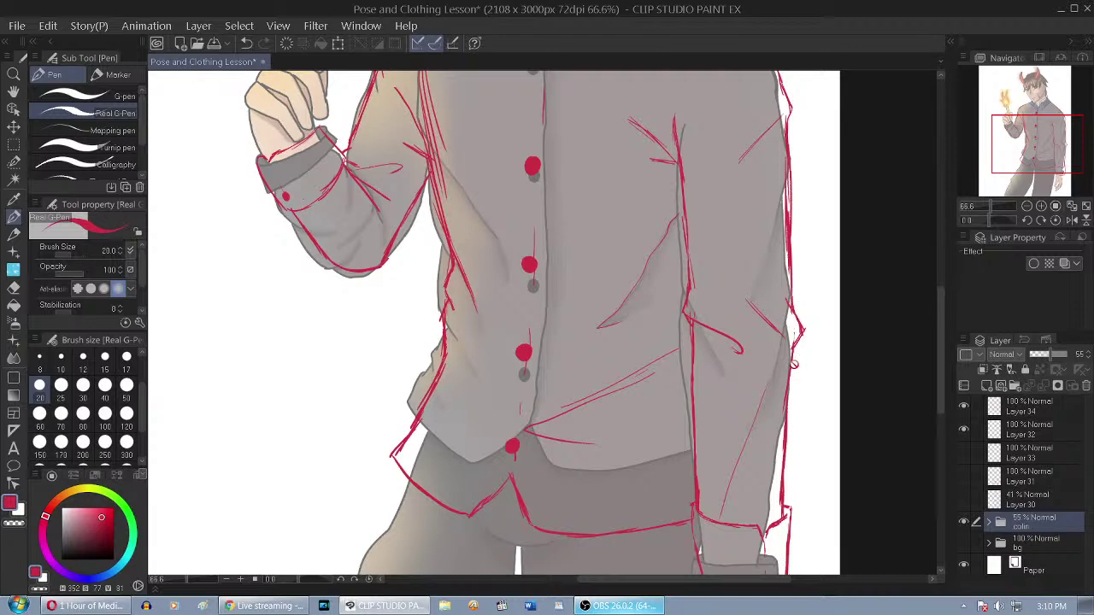
pyautogui.scroll(-2, 617, 296)
# Recolour the blue collar lines on Layer 32 in the crimson drawing colour and make that colour permanent
pyautogui.moveTo(1033, 127)
pyautogui.mouseDown()
pyautogui.moveTo(1036, 113)
pyautogui.moveTo(1046, 139)
pyautogui.moveTo(1034, 108)
pyautogui.mouseUp()
pyautogui.click(965, 429)
pyautogui.click(964, 429)
pyautogui.click(1010, 435)
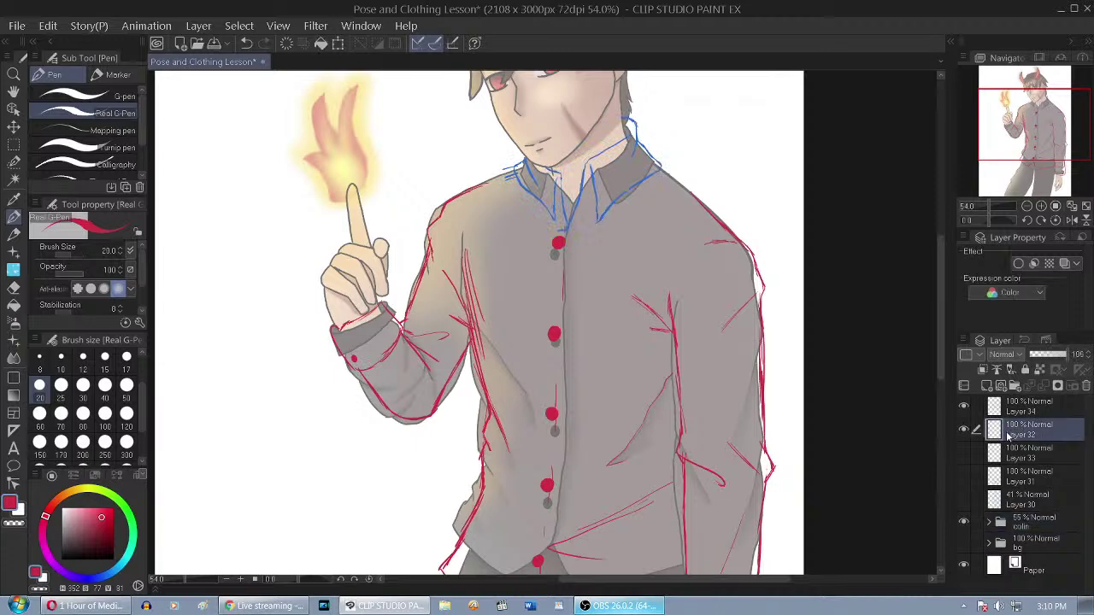
pyautogui.click(1066, 263)
pyautogui.click(1075, 281)
pyautogui.click(1075, 297)
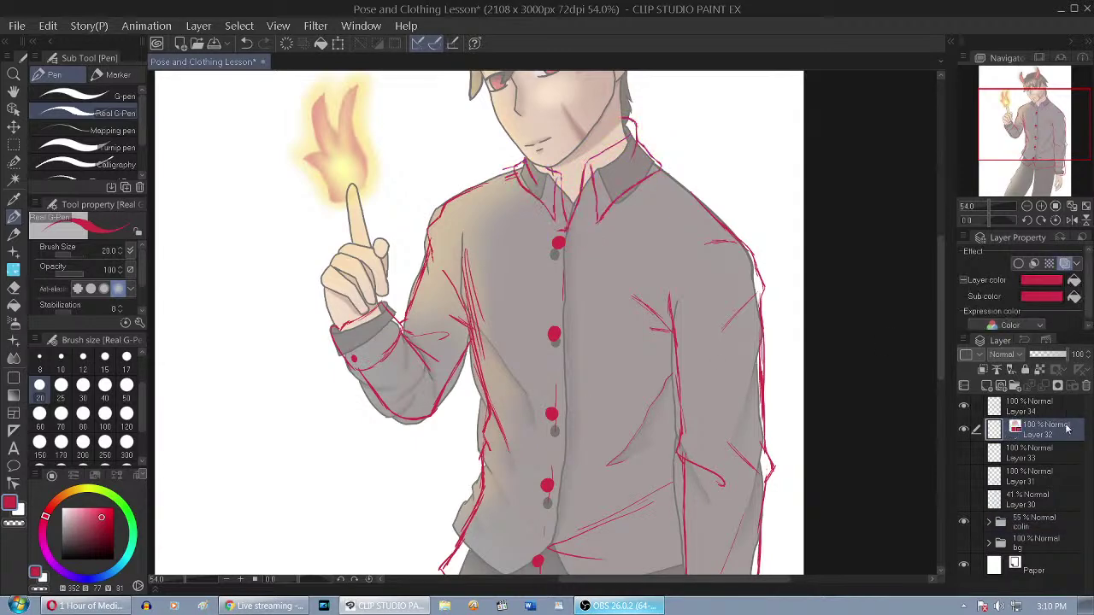
pyautogui.rightClick(1055, 429)
pyautogui.click(917, 424)
# Merge Layer 34 into Layer 32 and rename the combined layer "clothes\"
pyautogui.click(1052, 403)
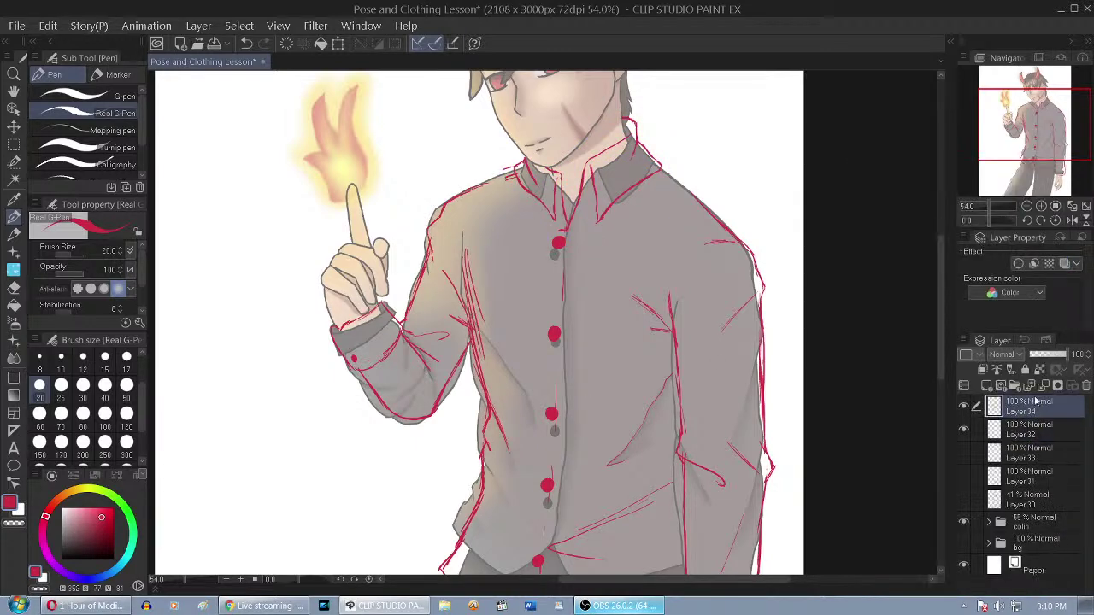
pyautogui.click(1043, 386)
pyautogui.doubleClick(1033, 410)
pyautogui.write('c')
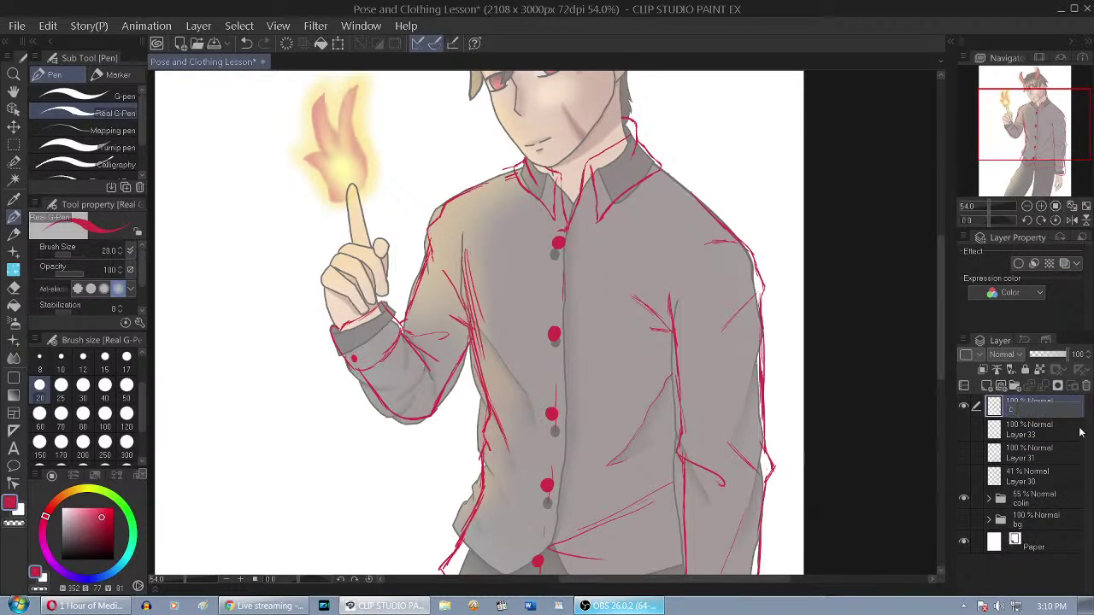
pyautogui.write('lothes\\')
pyautogui.press('Return')
# Show Layer 33 with the hand lines and Layer 31 with the leg lines
pyautogui.scroll(-3, 550, 277)
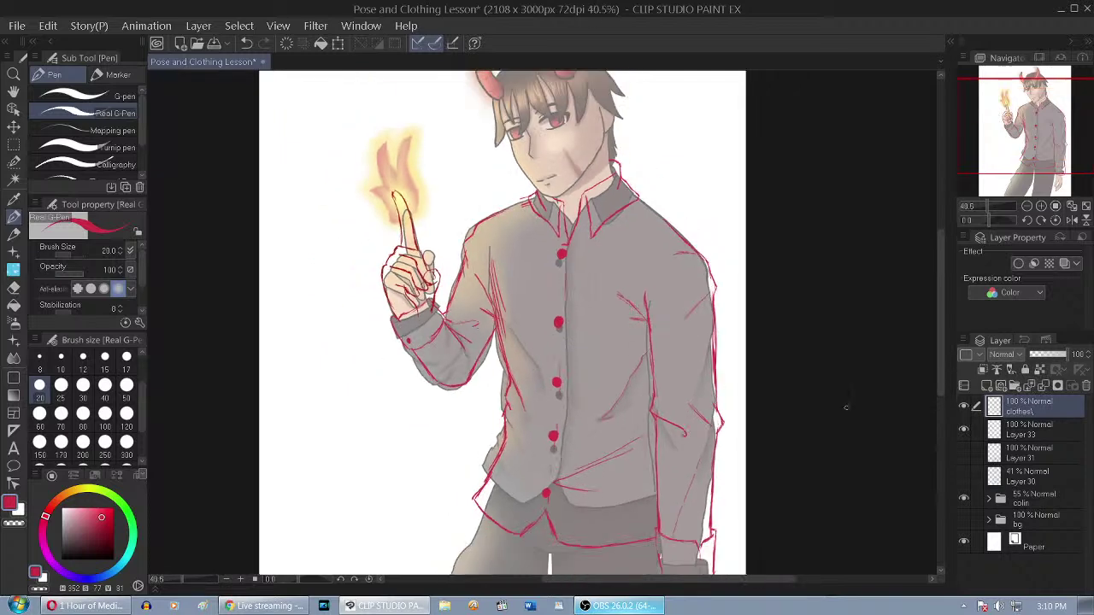
pyautogui.scroll(-1, 550, 277)
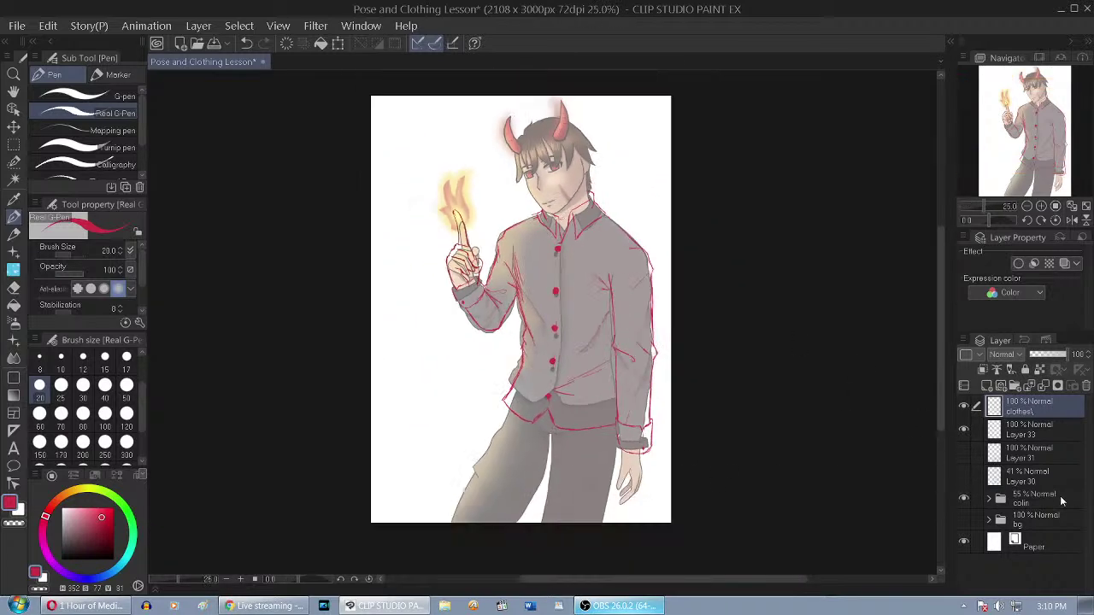
pyautogui.click(965, 453)
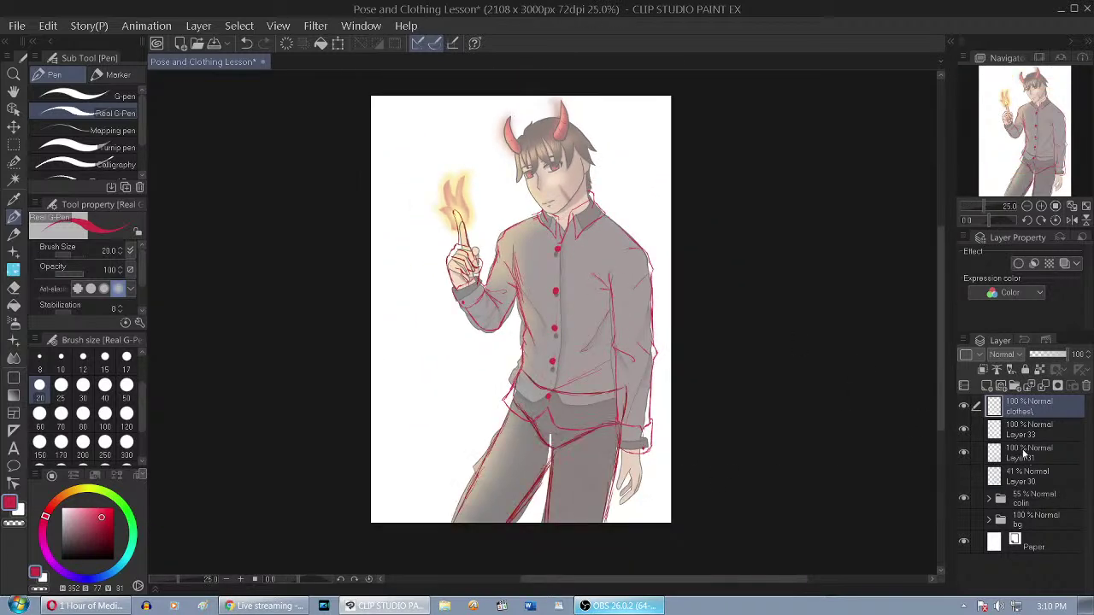
pyautogui.click(963, 454)
pyautogui.click(963, 454)
# Erase the trouser waist lines on Layer 31 that overlap the shirt above its hem, using the size 300 hard eraser
pyautogui.click(1026, 454)
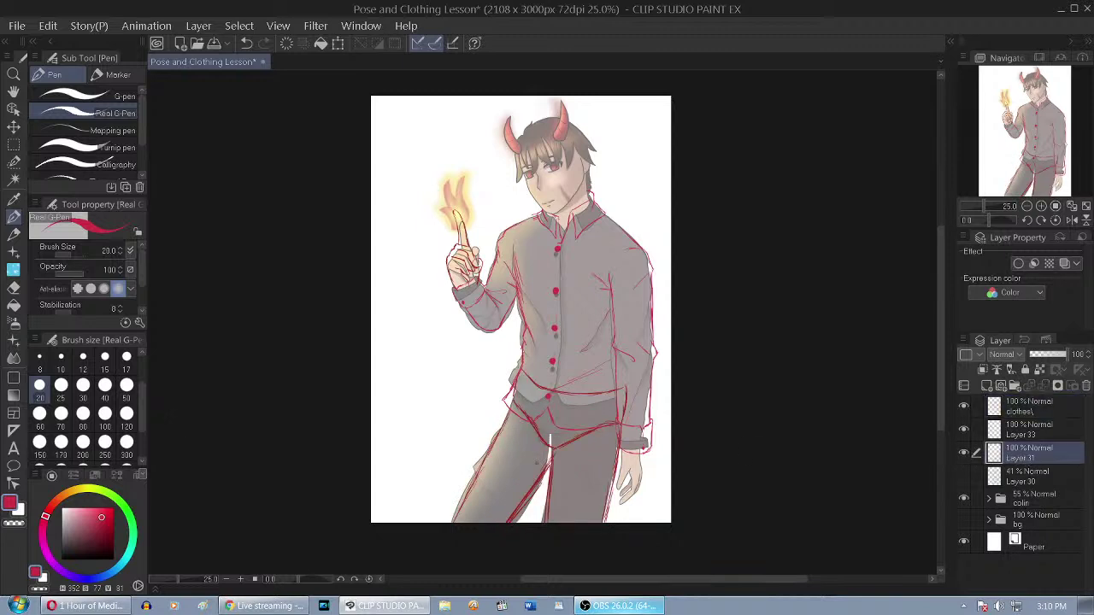
pyautogui.click(13, 289)
pyautogui.scroll(2, 573, 217)
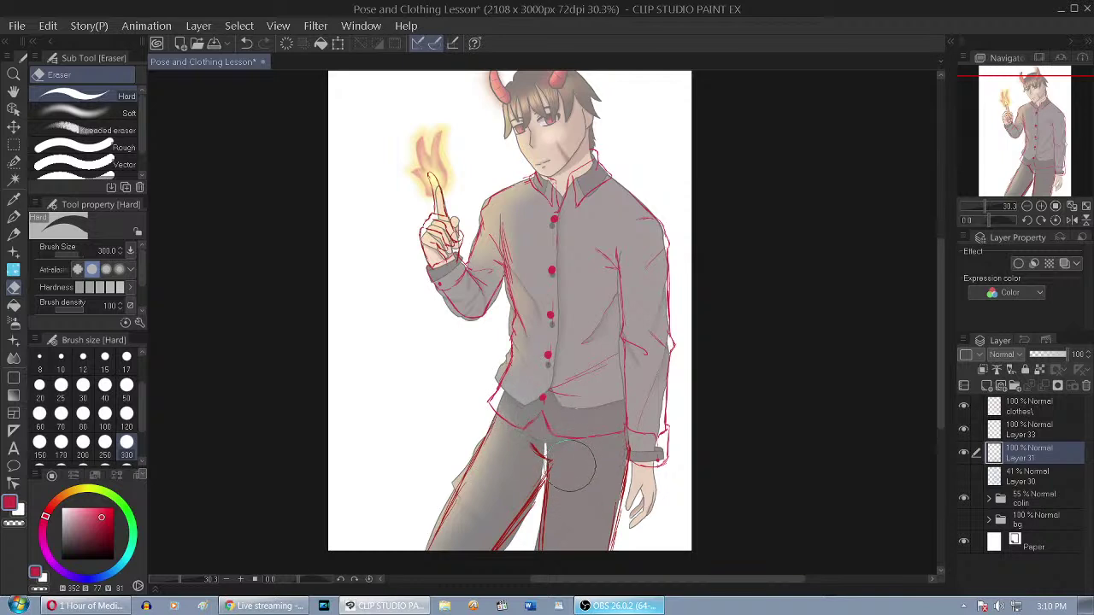
pyautogui.scroll(-1, 592, 310)
pyautogui.scroll(-1, 592, 310)
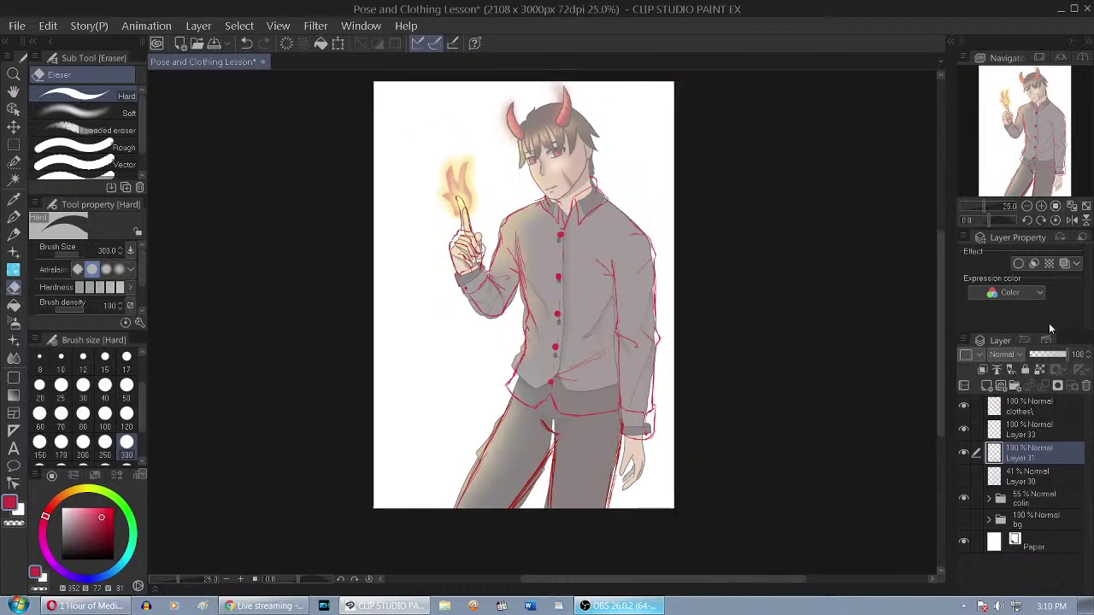
# Correct the top layer's name to clothes, and rename Layer 33 as hand and Layer 31 as legs
pyautogui.doubleClick(1056, 410)
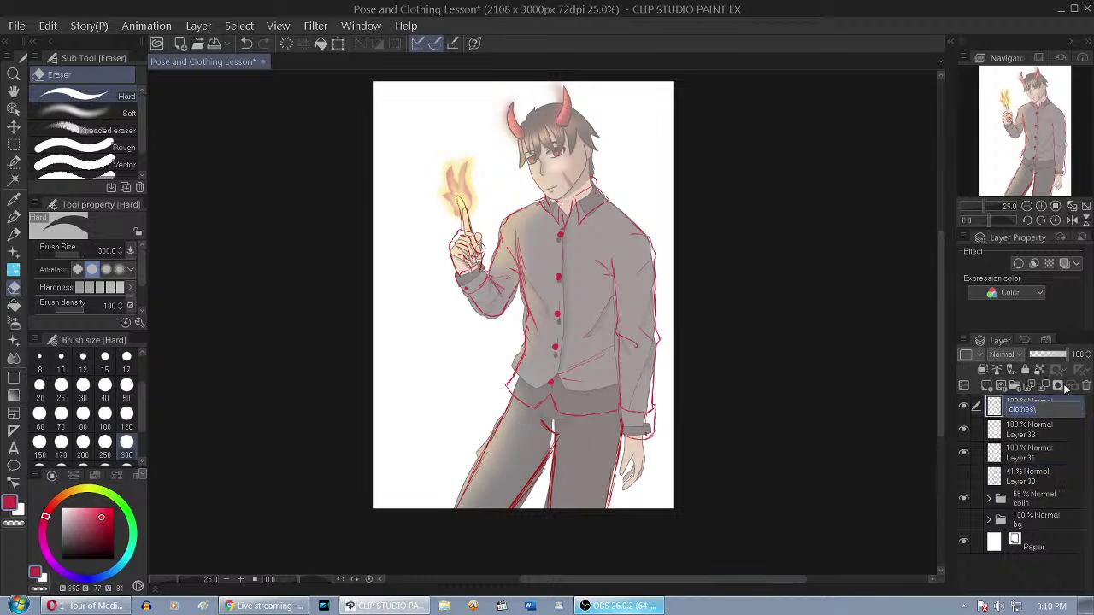
pyautogui.press('Return')
pyautogui.doubleClick(1053, 435)
pyautogui.write('han')
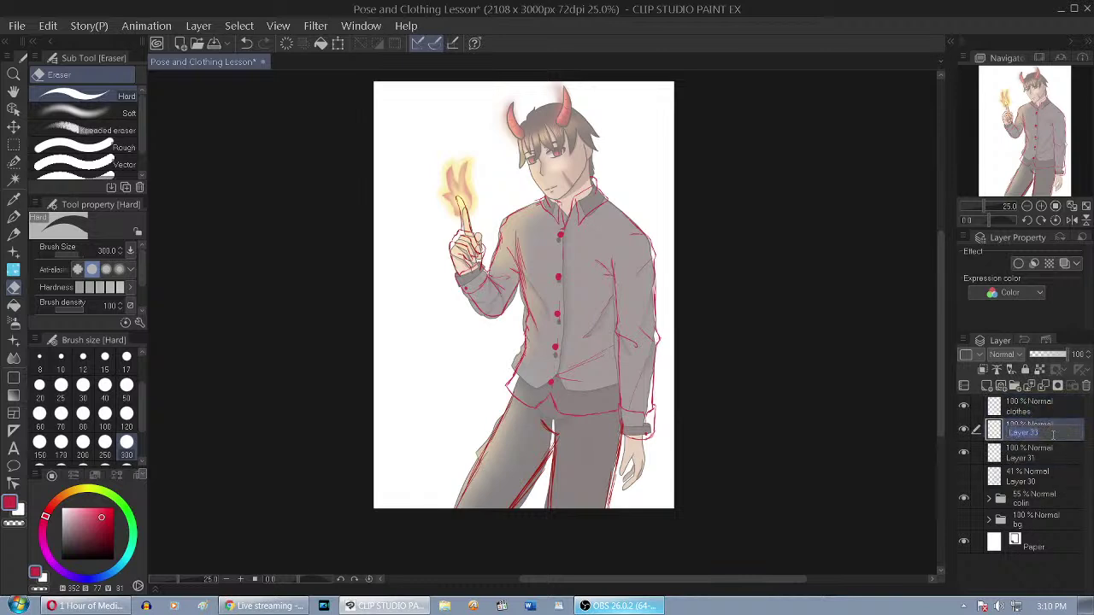
pyautogui.write('d')
pyautogui.press('Return')
pyautogui.doubleClick(1017, 460)
pyautogui.write('legs')
pyautogui.press('Return')
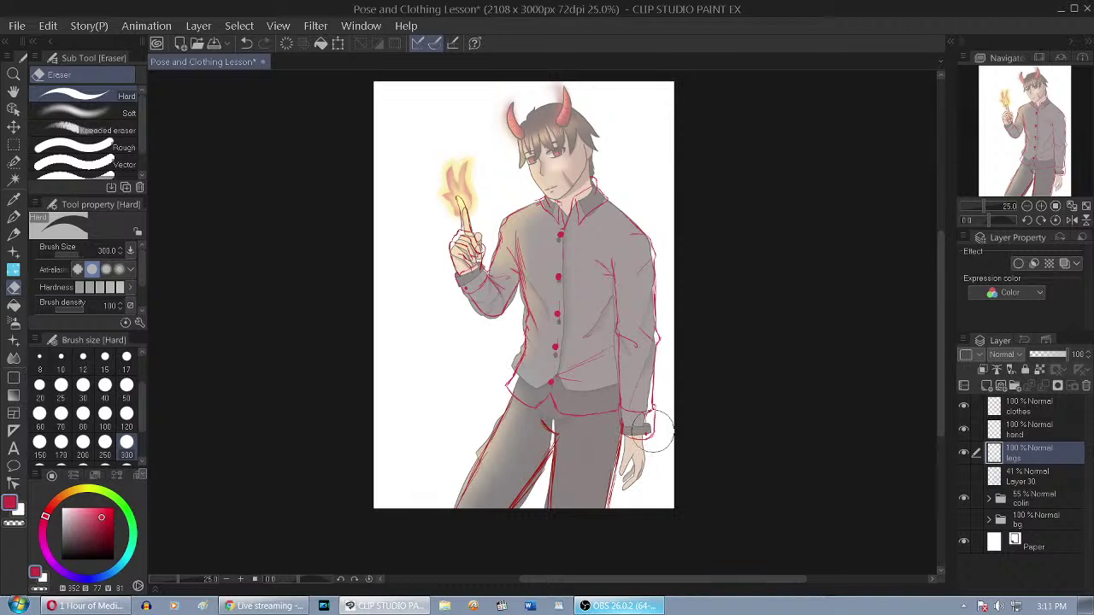
pyautogui.scroll(2, 588, 295)
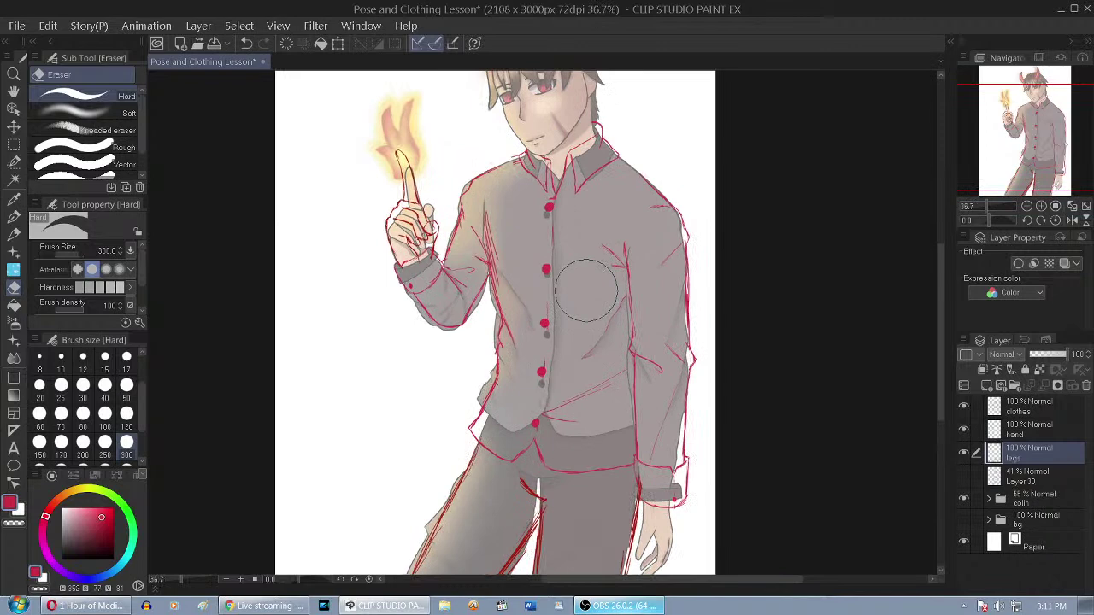
# Set the hard eraser's size to 120, and hide and reshow the clothes layer to check its lines
pyautogui.click(127, 413)
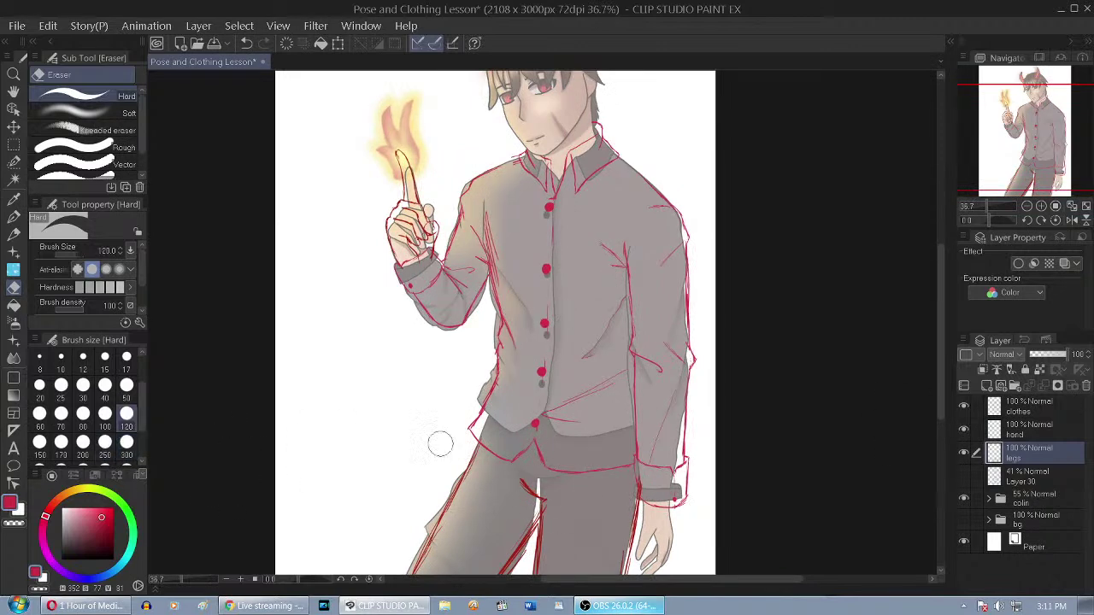
pyautogui.scroll(-1, 555, 402)
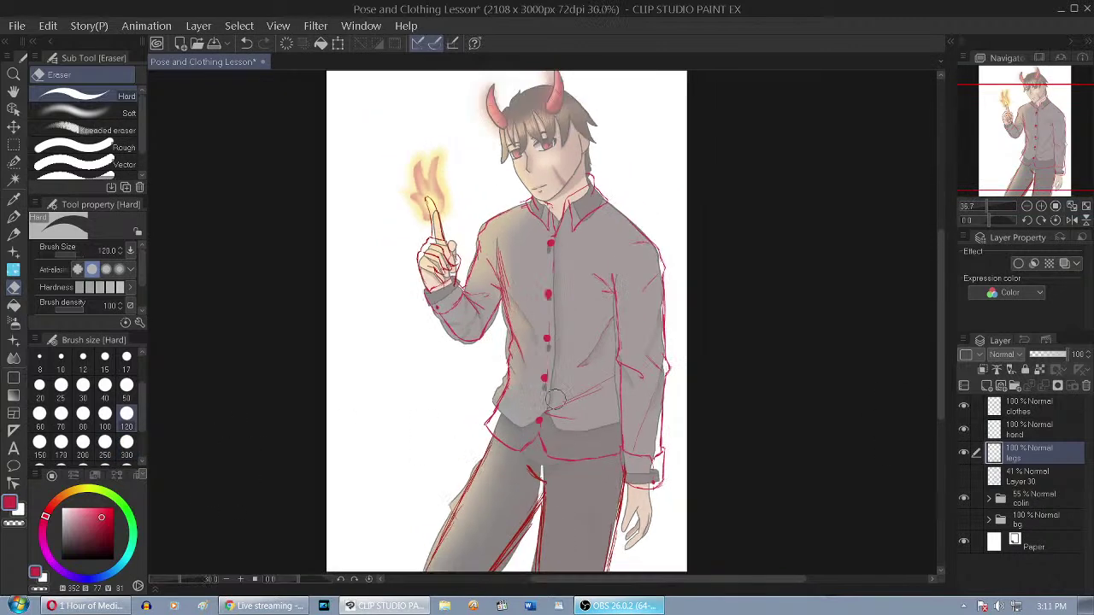
pyautogui.scroll(2, 555, 402)
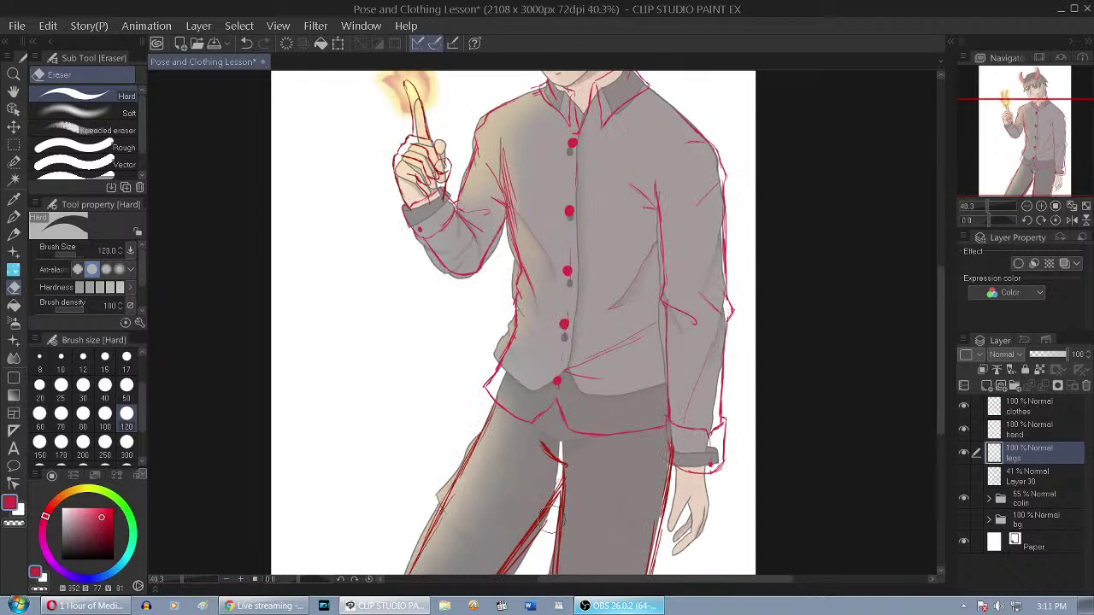
pyautogui.scroll(-3, 544, 513)
pyautogui.scroll(2, 544, 513)
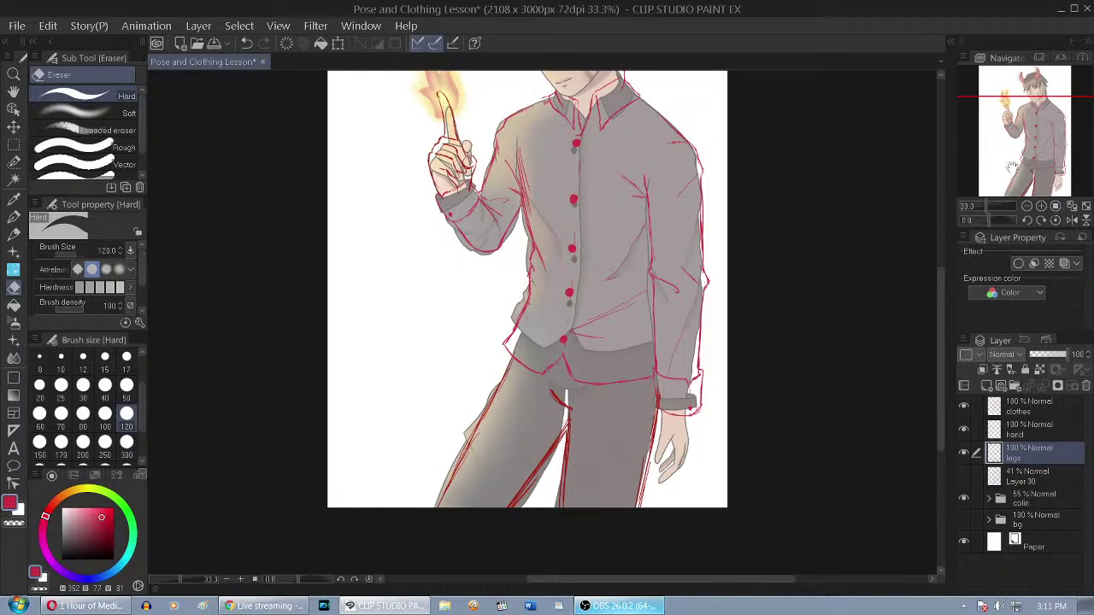
pyautogui.moveTo(1002, 177); pyautogui.dragTo(1022, 147)
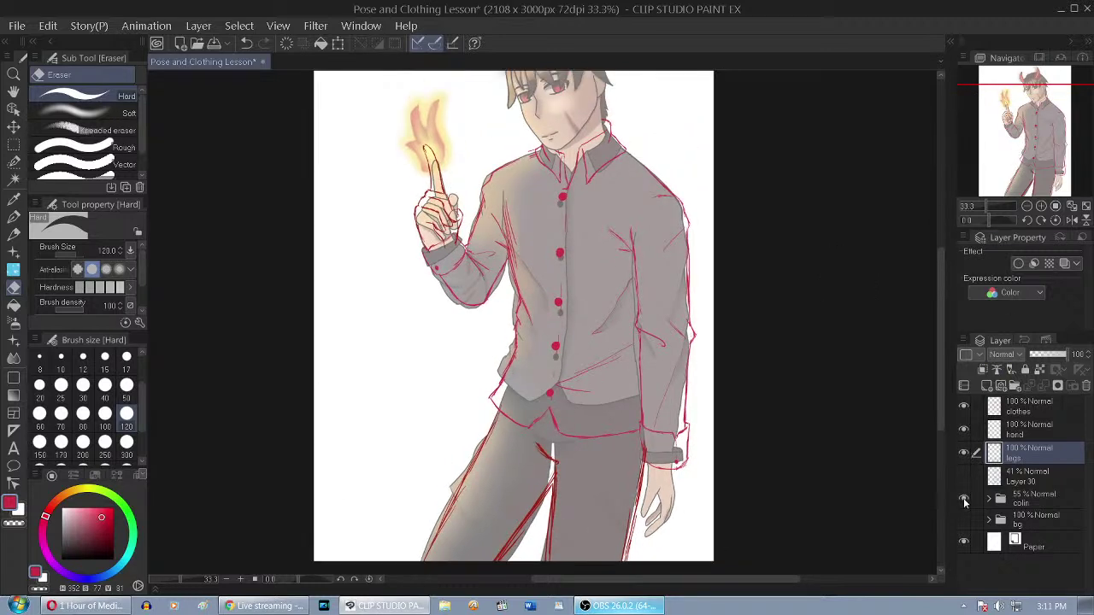
pyautogui.click(964, 406)
pyautogui.click(964, 406)
# Duplicate the clothes layer and hide the original, keeping the copy as the working layer
pyautogui.click(1035, 407)
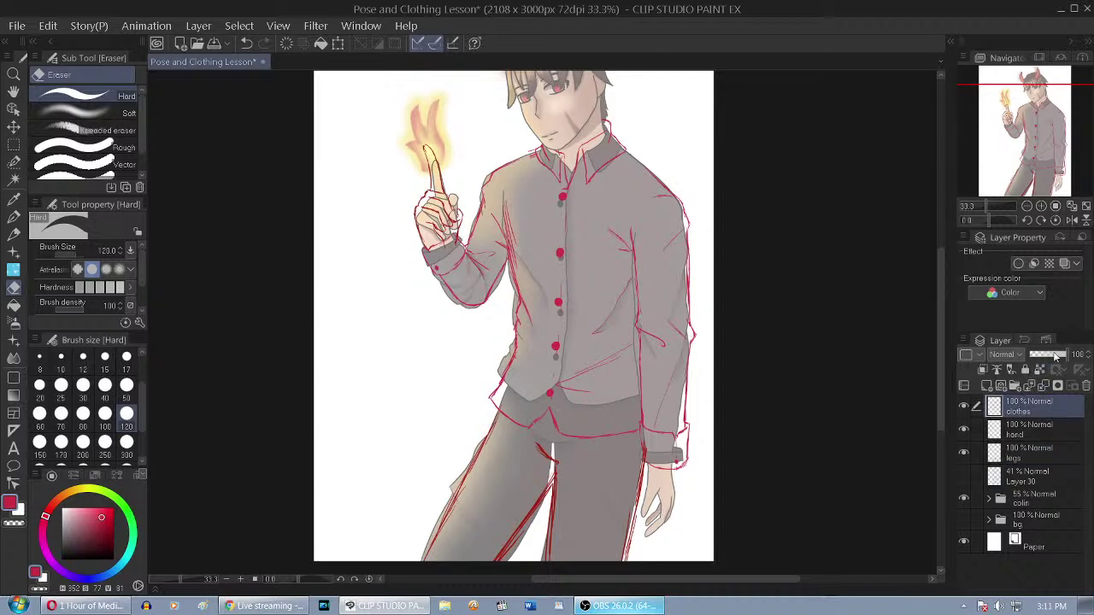
pyautogui.moveTo(1024, 122); pyautogui.dragTo(1027, 110)
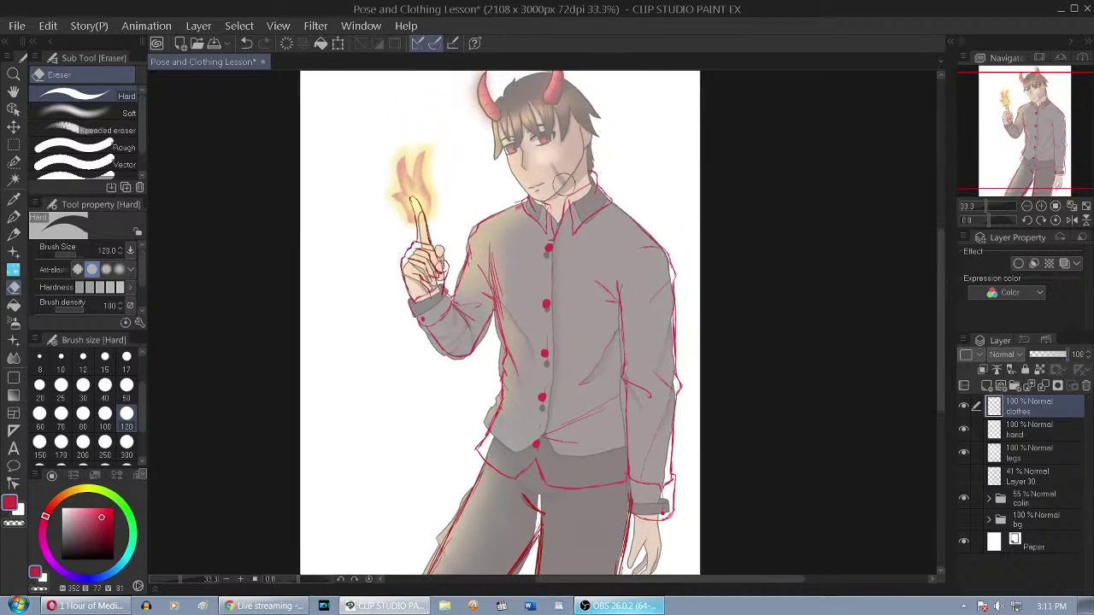
pyautogui.scroll(4, 564, 183)
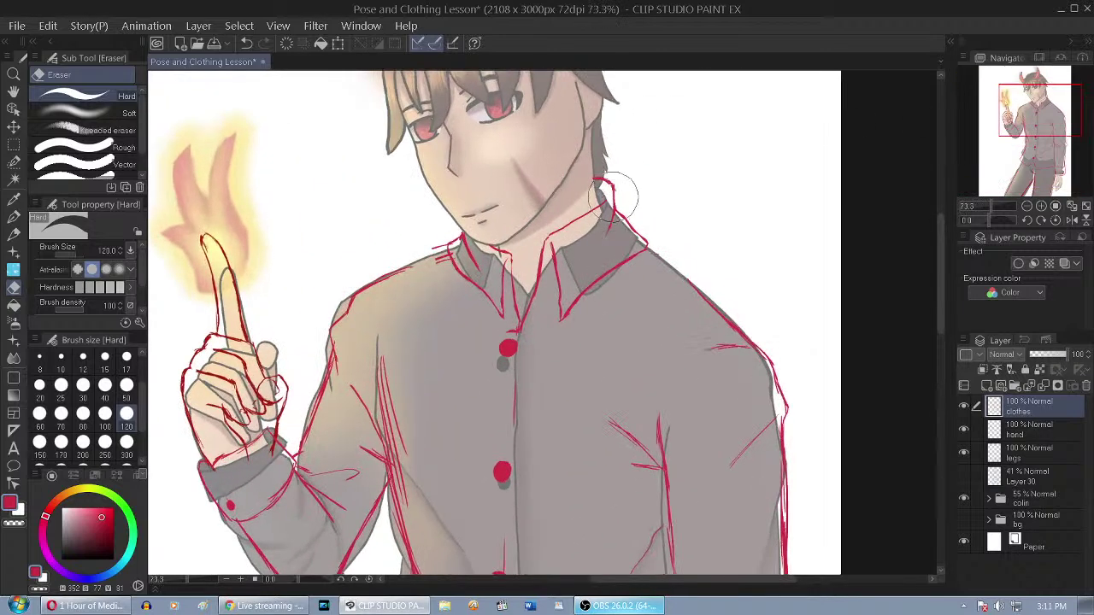
pyautogui.rightClick(1044, 407)
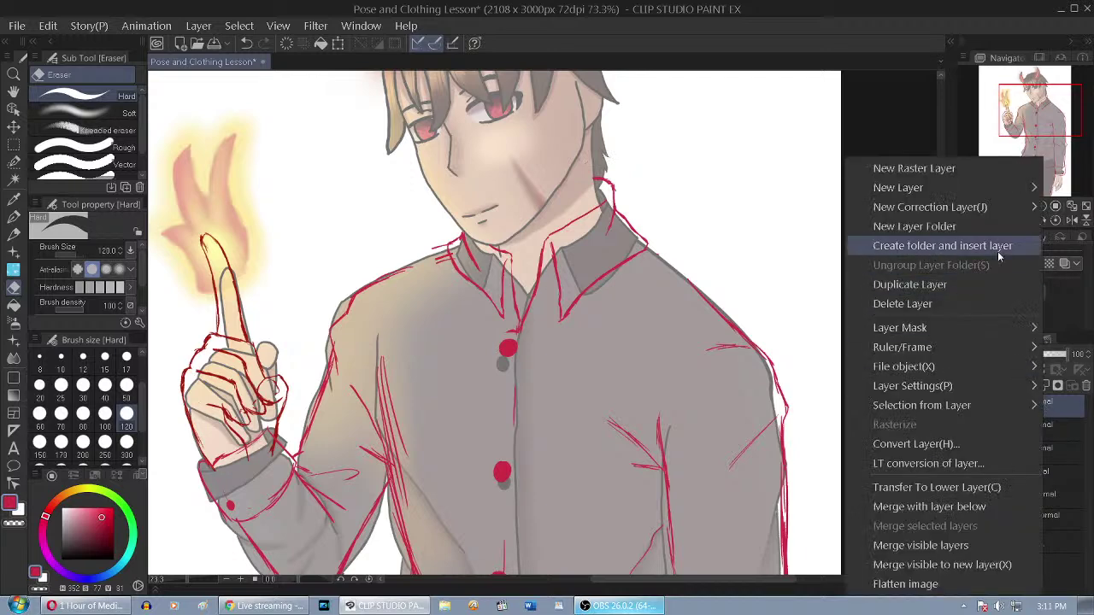
pyautogui.click(949, 285)
# Erase the pointed collar from the clothes copy and sketch a standing collar band around the neck with the size 20 Real G-Pen
pyautogui.moveTo(612, 184)
pyautogui.mouseDown()
pyautogui.moveTo(568, 221)
pyautogui.moveTo(551, 261)
pyautogui.moveTo(606, 261)
pyautogui.moveTo(639, 203)
pyautogui.moveTo(641, 239)
pyautogui.moveTo(510, 274)
pyautogui.moveTo(520, 299)
pyautogui.moveTo(503, 289)
pyautogui.moveTo(503, 312)
pyautogui.moveTo(489, 261)
pyautogui.moveTo(481, 301)
pyautogui.moveTo(447, 272)
pyautogui.mouseUp()
pyautogui.press('p')
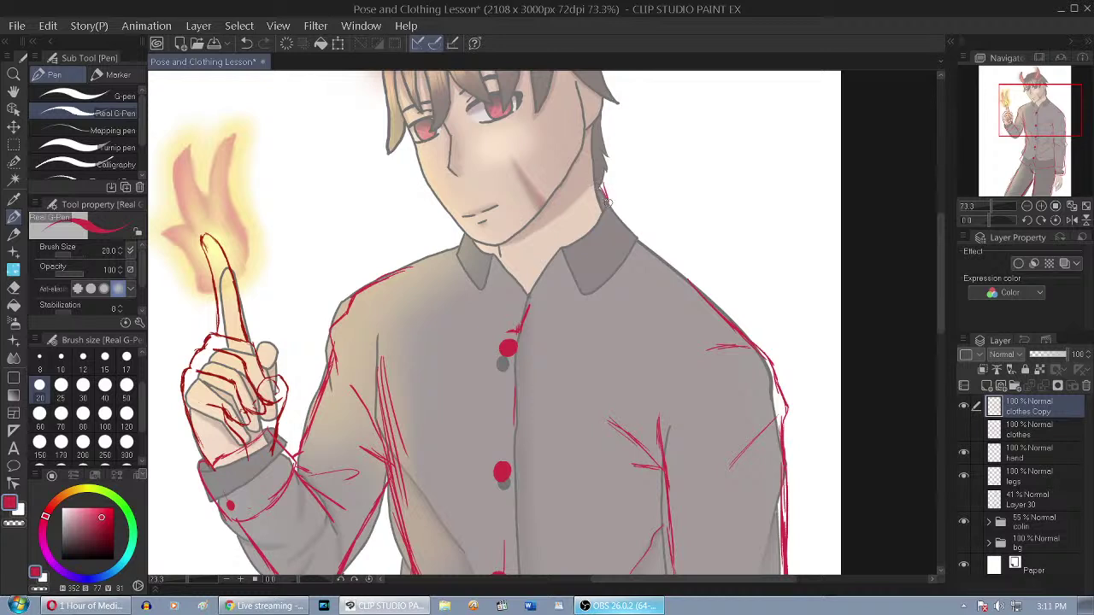
pyautogui.moveTo(611, 194)
pyautogui.mouseDown()
pyautogui.moveTo(576, 222)
pyautogui.moveTo(534, 233)
pyautogui.moveTo(495, 237)
pyautogui.moveTo(472, 225)
pyautogui.moveTo(453, 258)
pyautogui.moveTo(513, 294)
pyautogui.moveTo(558, 285)
pyautogui.moveTo(622, 243)
pyautogui.mouseUp()
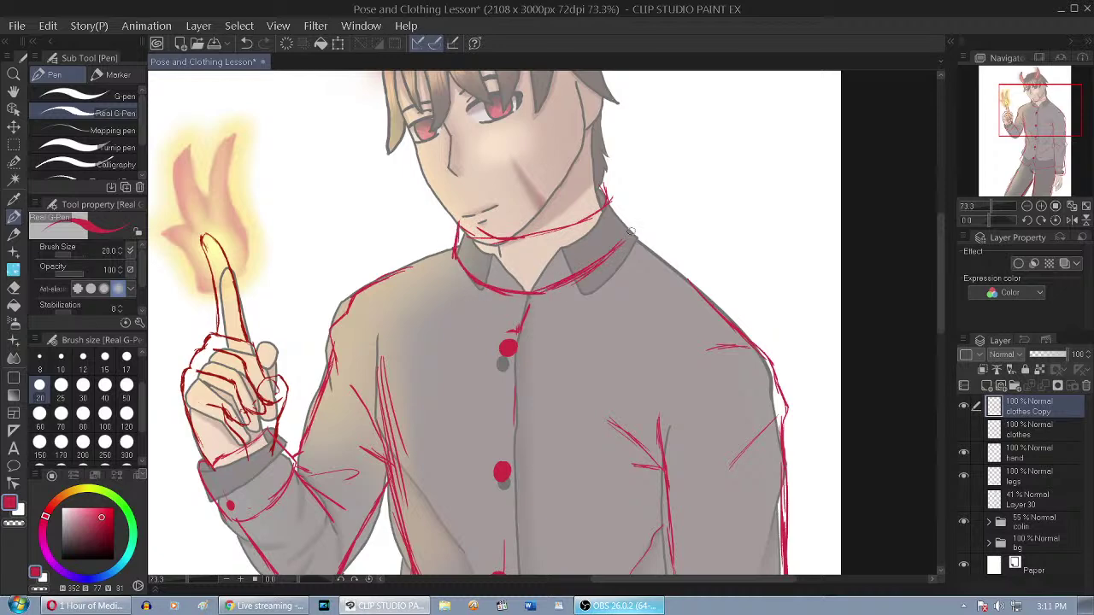
pyautogui.moveTo(623, 186)
pyautogui.mouseDown()
pyautogui.moveTo(627, 221)
pyautogui.moveTo(624, 185)
pyautogui.mouseUp()
pyautogui.moveTo(440, 249); pyautogui.dragTo(369, 277)
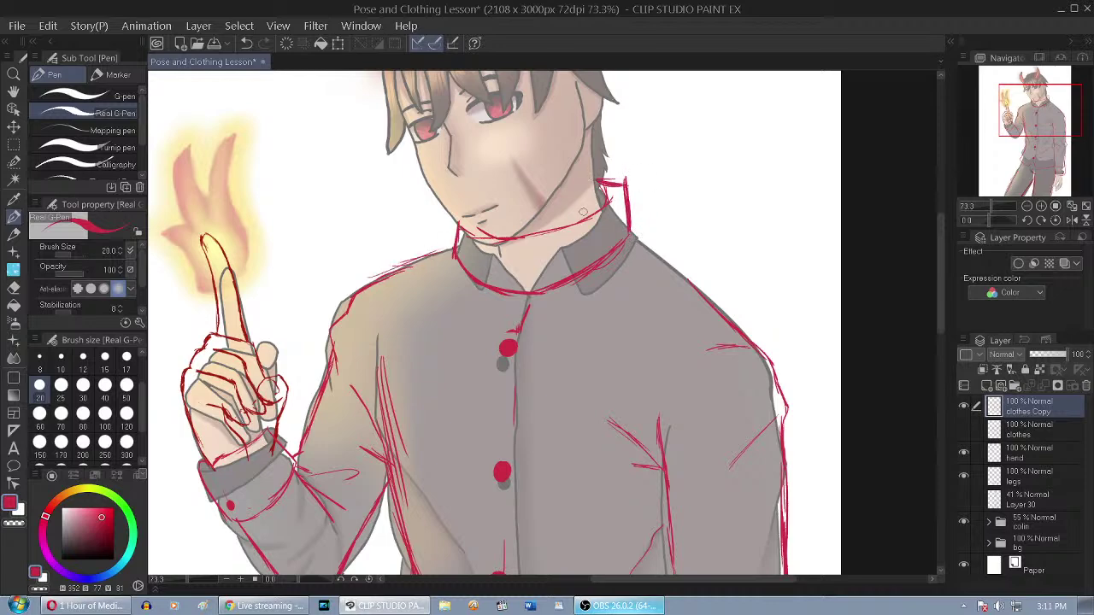
# Erase the front centre of the collar band with the size 120 hard eraser and draw the opening's edges converging above the top button
pyautogui.click(13, 286)
pyautogui.moveTo(535, 293); pyautogui.dragTo(523, 295)
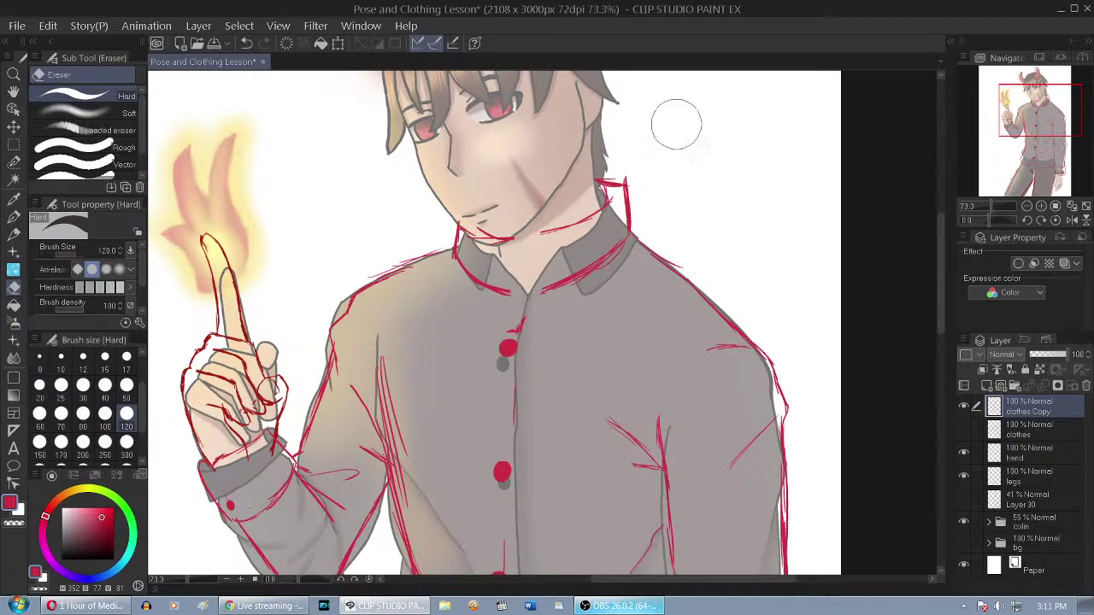
pyautogui.press('p')
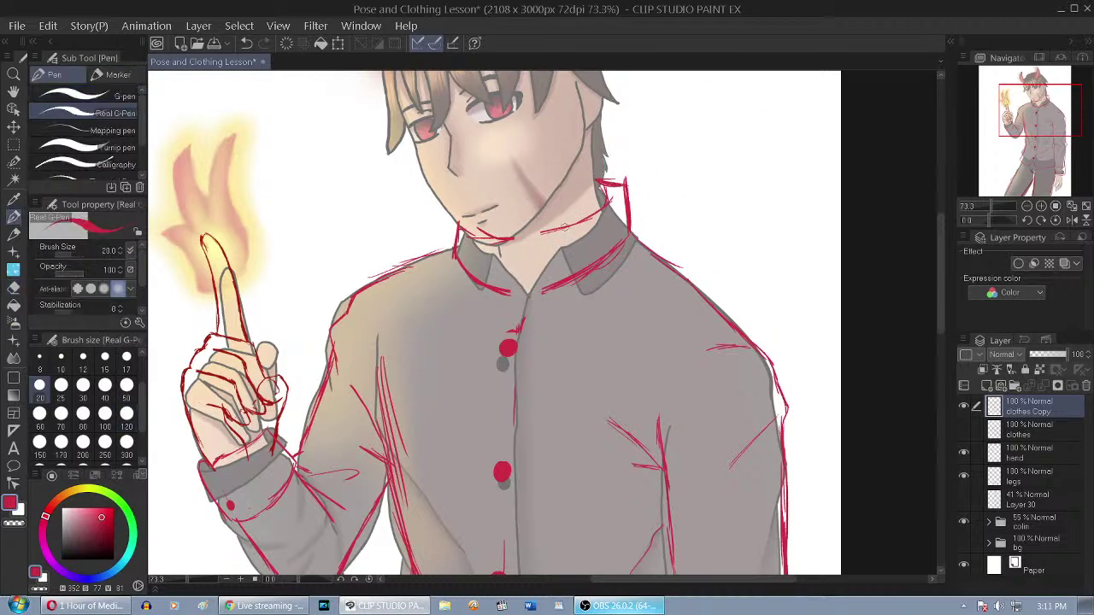
pyautogui.moveTo(538, 234); pyautogui.dragTo(545, 295)
pyautogui.moveTo(537, 237); pyautogui.dragTo(521, 316)
pyautogui.moveTo(516, 242); pyautogui.dragTo(521, 313)
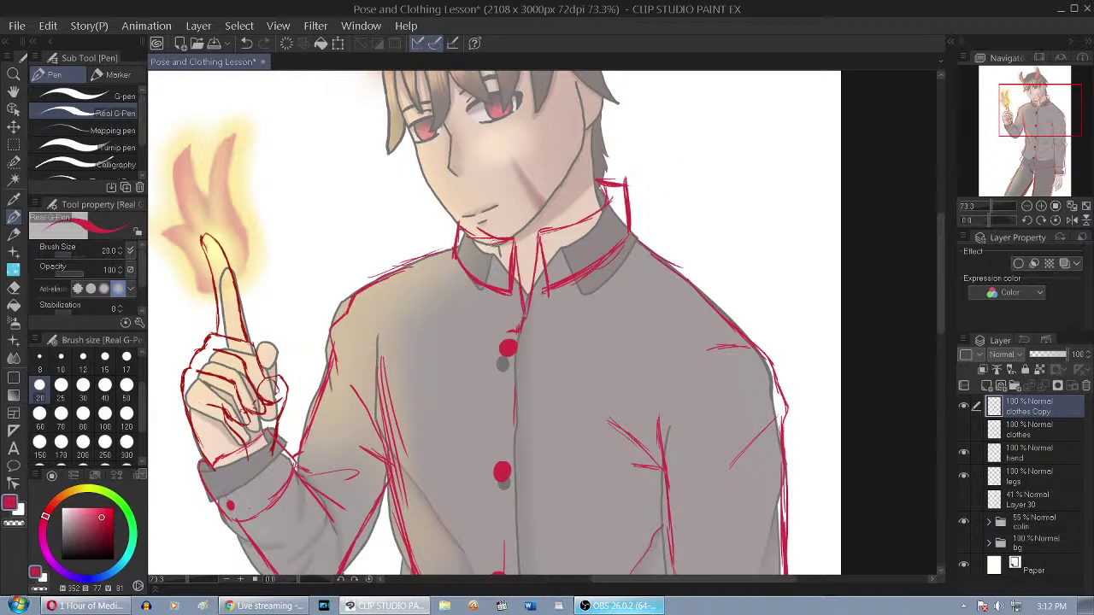
# Erase the collar line that crosses the chin, using the hard eraser at size 50
pyautogui.scroll(3, 645, 222)
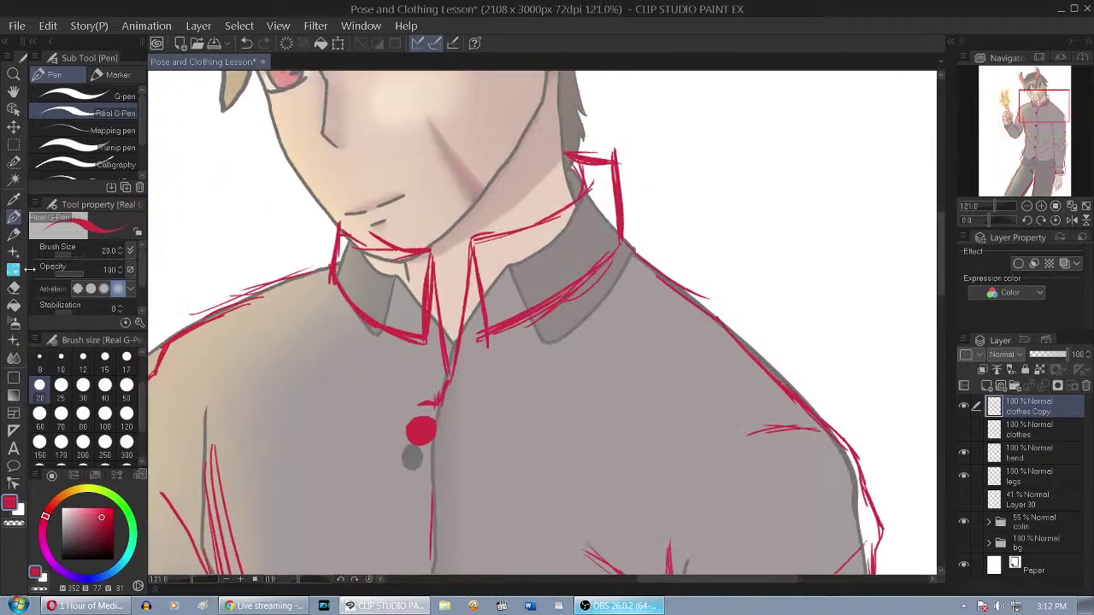
pyautogui.press('e')
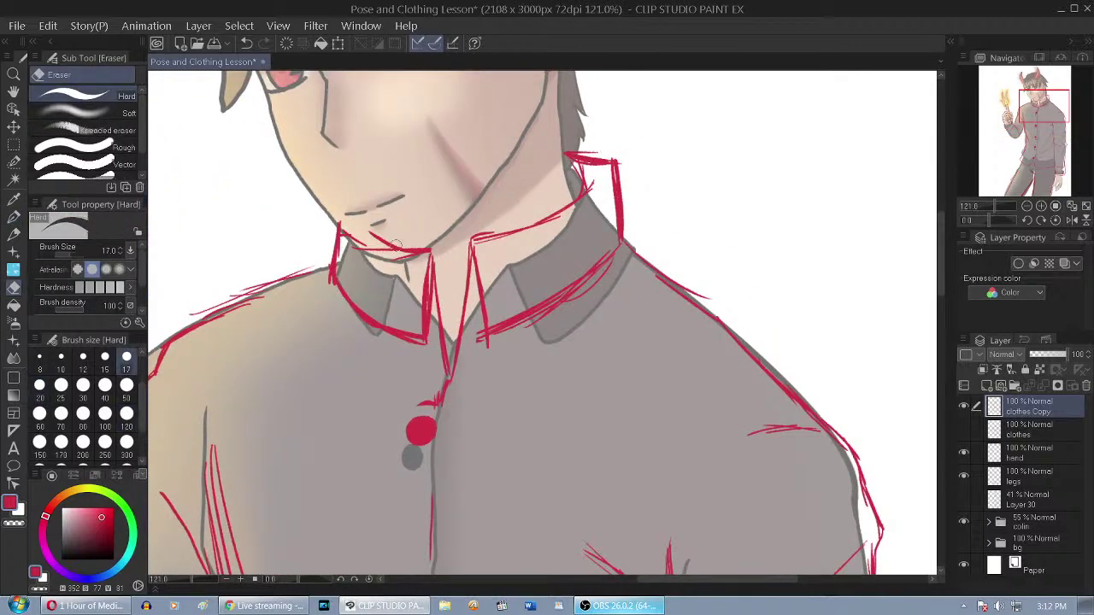
pyautogui.click(127, 391)
pyautogui.moveTo(356, 224); pyautogui.dragTo(396, 249)
# Try drawing small rectangular tabs on both front ends of the collar with the Real G-Pen, and undo them
pyautogui.press('p')
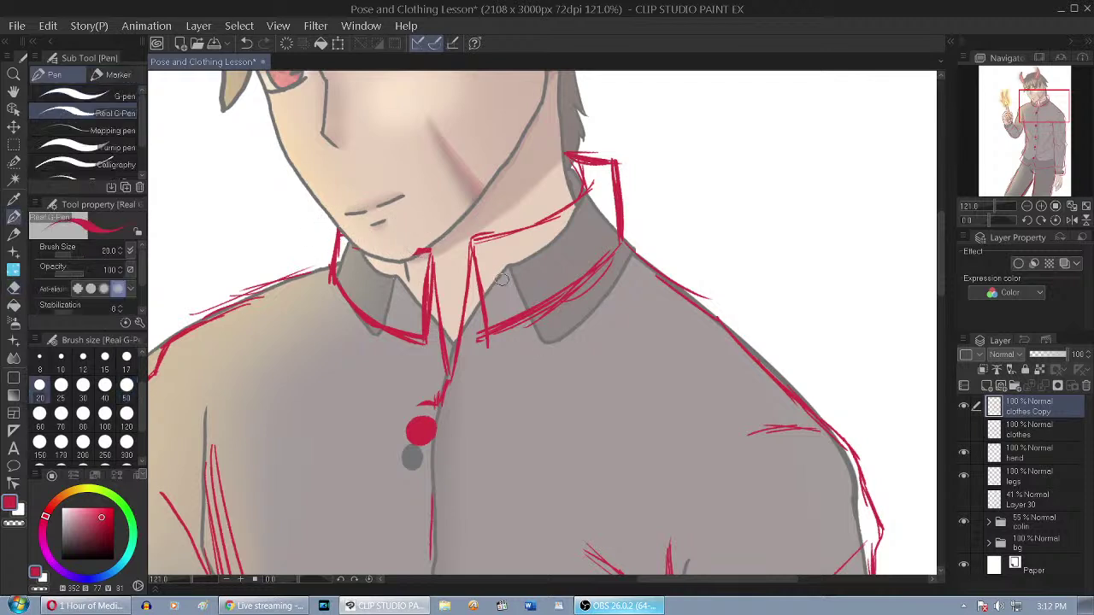
pyautogui.moveTo(477, 277)
pyautogui.mouseDown()
pyautogui.moveTo(522, 268)
pyautogui.moveTo(521, 309)
pyautogui.mouseUp()
pyautogui.moveTo(518, 269); pyautogui.dragTo(525, 311)
pyautogui.moveTo(425, 278); pyautogui.dragTo(395, 282)
pyautogui.moveTo(397, 284); pyautogui.dragTo(401, 333)
pyautogui.hotkey('ctrl', 'z')
pyautogui.hotkey('ctrl', 'z')
pyautogui.hotkey('ctrl', 'z')
pyautogui.hotkey('ctrl', 'z')
pyautogui.hotkey('ctrl', 'z')
pyautogui.hotkey('ctrl', 'z')
pyautogui.hotkey('ctrl', 'z')
# Try full-height vertical lines beside both front edges of the collar, and undo them
pyautogui.moveTo(497, 239); pyautogui.dragTo(511, 317)
pyautogui.moveTo(407, 261); pyautogui.dragTo(399, 326)
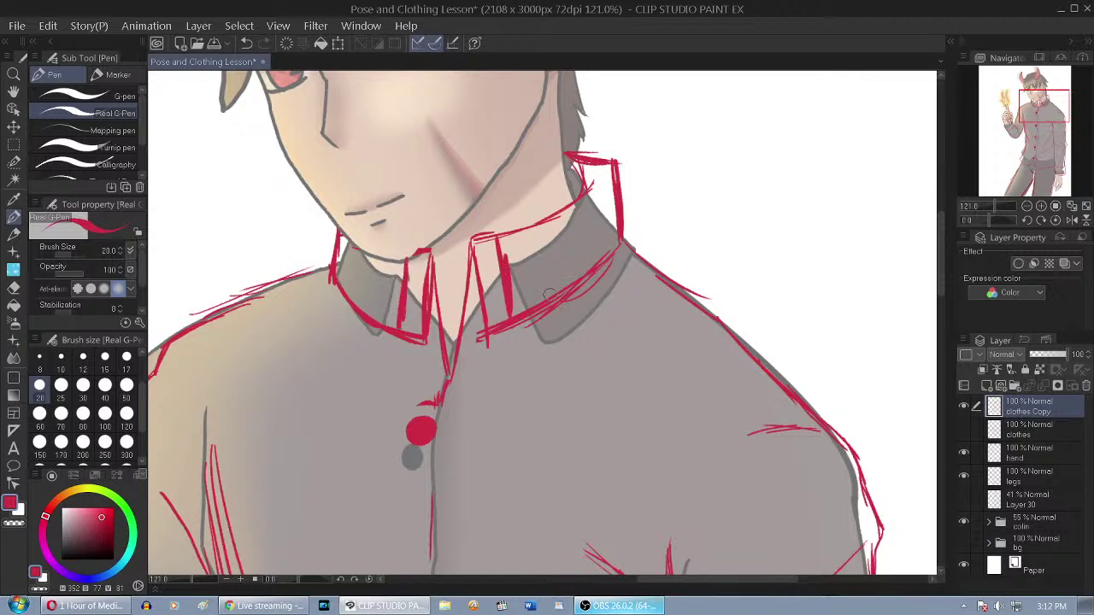
pyautogui.hotkey('ctrl', 'z')
pyautogui.hotkey('ctrl', 'z')
pyautogui.hotkey('ctrl', 'z')
pyautogui.hotkey('ctrl', 'z')
# Draw a small squared tab along the lower half of each front end of the standing collar
pyautogui.moveTo(480, 273); pyautogui.dragTo(520, 323)
pyautogui.moveTo(414, 280); pyautogui.dragTo(394, 326)
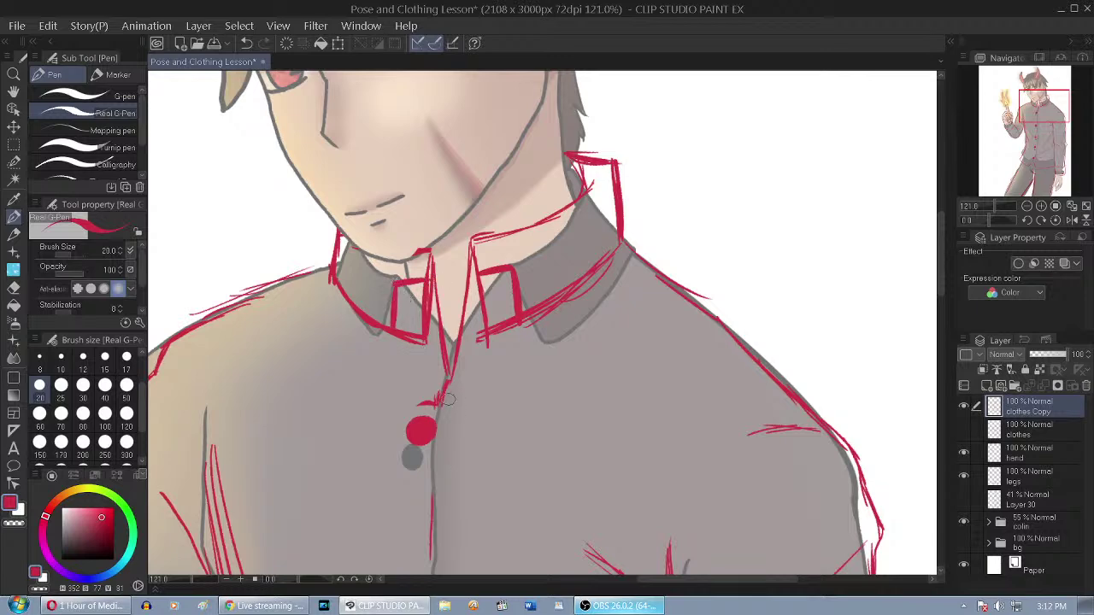
# Enlarge the red buttons down the shirt front by painting over them with the size 20 Real G-Pen
pyautogui.scroll(2, 447, 396)
pyautogui.moveTo(427, 423)
pyautogui.mouseDown()
pyautogui.moveTo(395, 424)
pyautogui.moveTo(442, 435)
pyautogui.mouseUp()
pyautogui.scroll(-5, 502, 232)
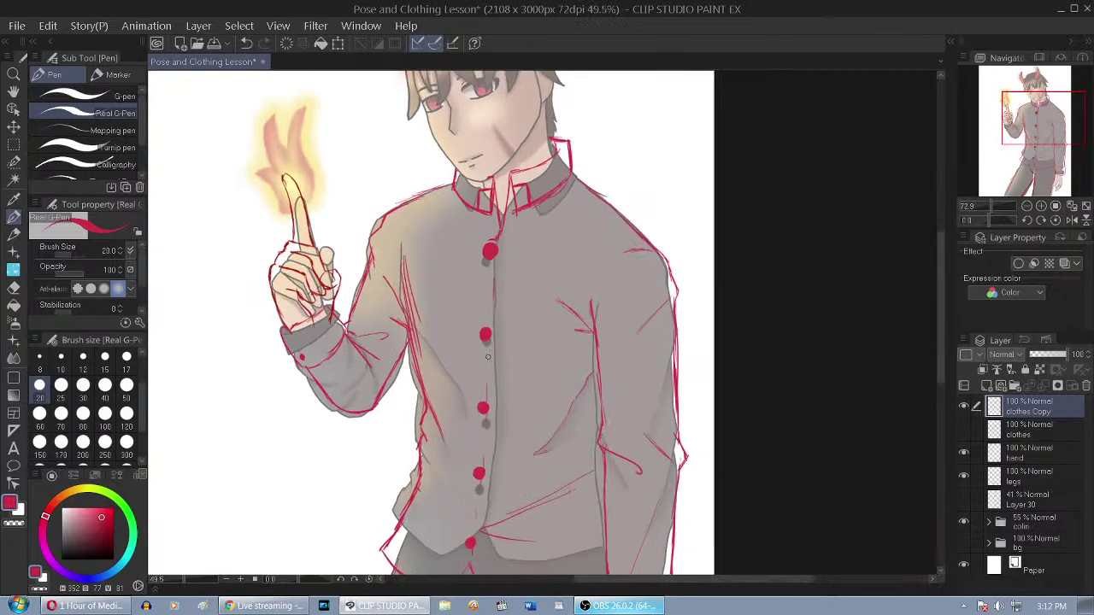
pyautogui.moveTo(489, 320); pyautogui.dragTo(481, 334)
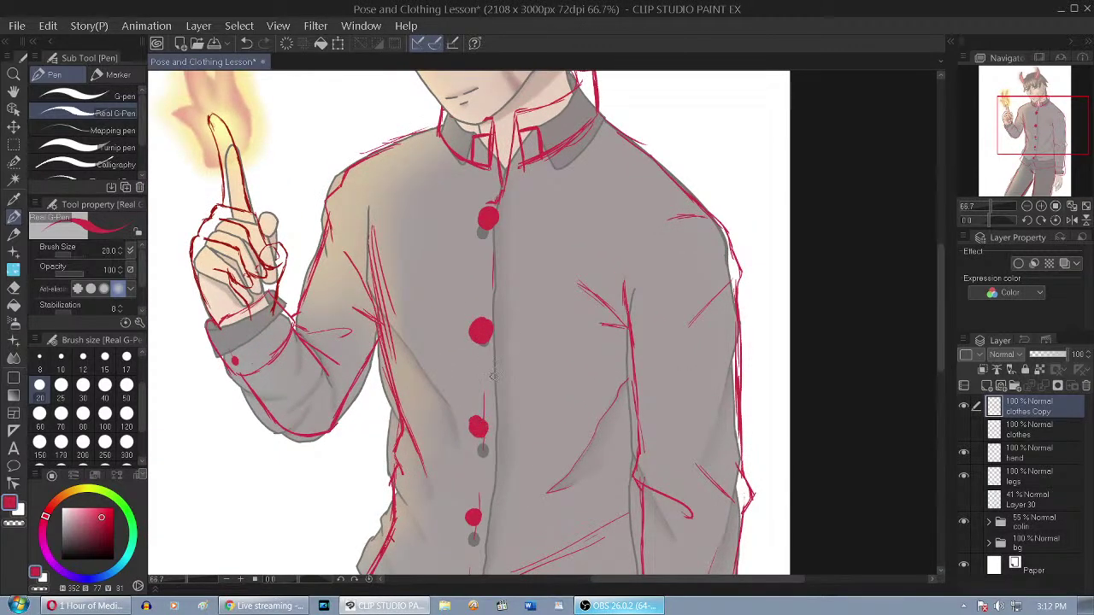
pyautogui.scroll(-2, 483, 404)
pyautogui.scroll(4, 474, 414)
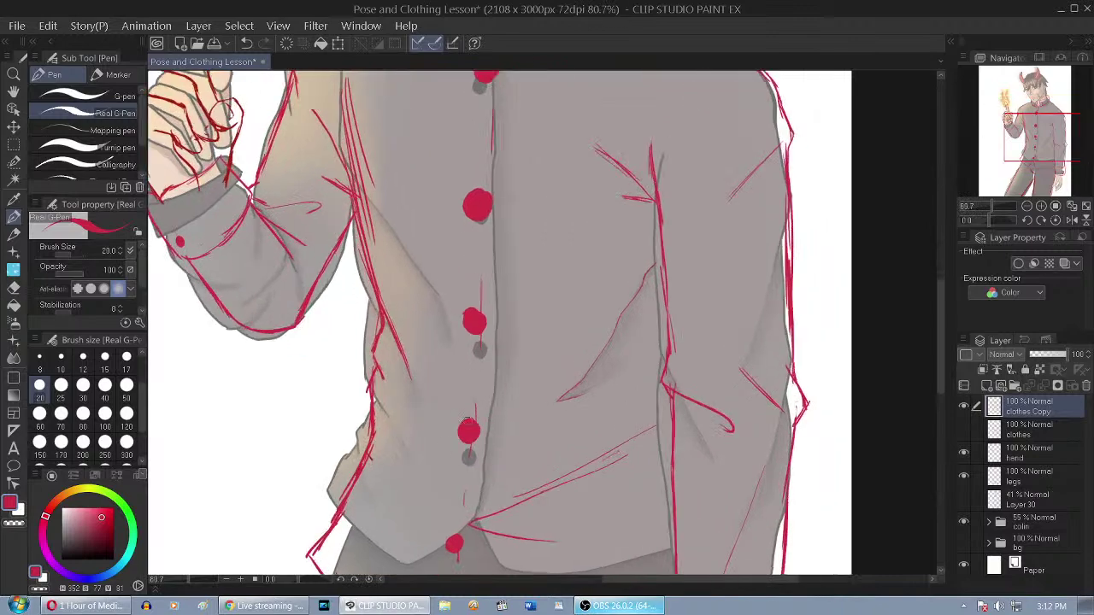
pyautogui.scroll(-2, 498, 351)
pyautogui.scroll(5, 491, 386)
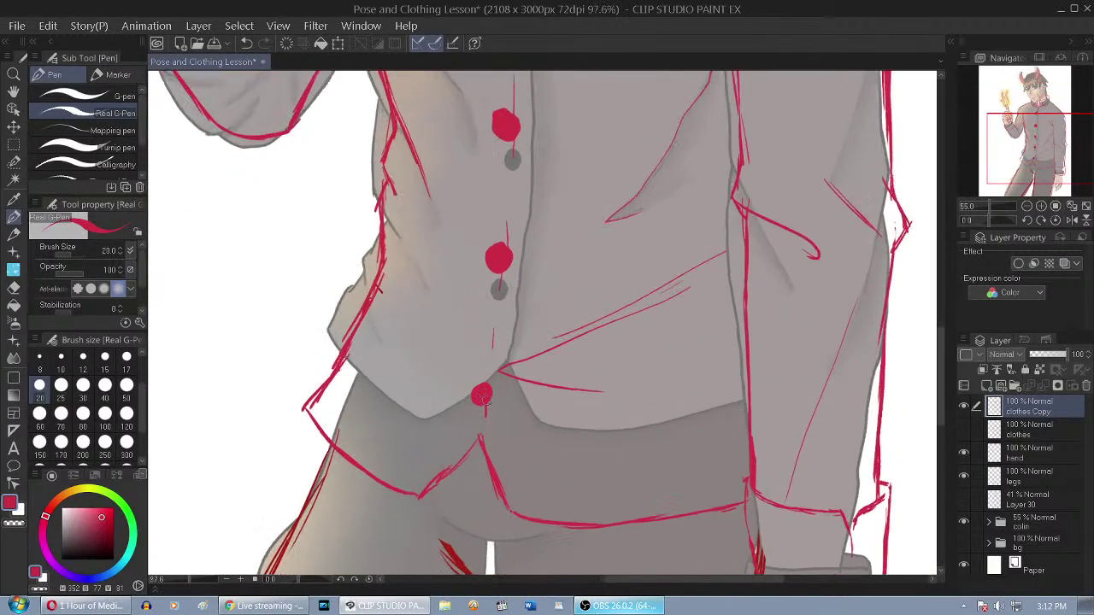
pyautogui.moveTo(492, 387)
pyautogui.mouseDown()
pyautogui.moveTo(460, 389)
pyautogui.moveTo(479, 366)
pyautogui.mouseUp()
pyautogui.scroll(-5, 478, 393)
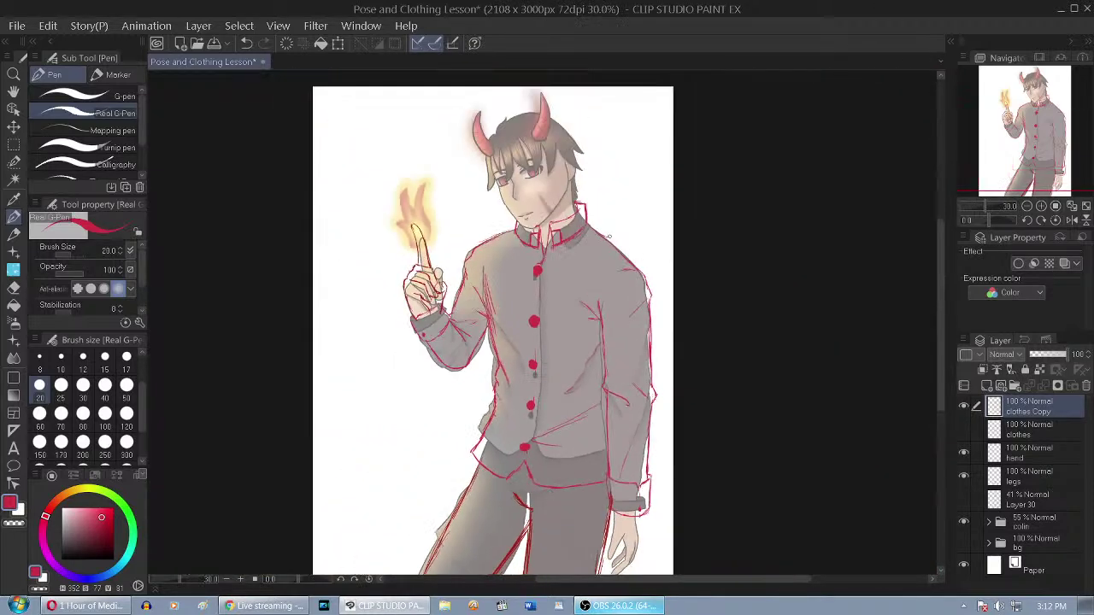
pyautogui.scroll(-1, 634, 98)
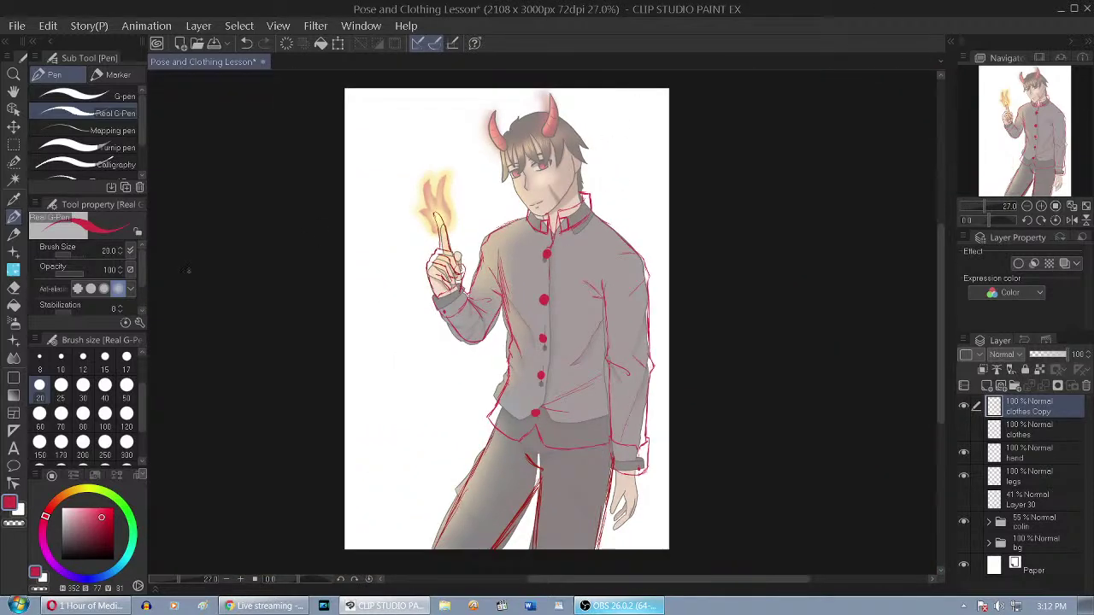
# Redraw the standing collar's outer back edge slightly further inward and erase the old edge line with the size 50 hard eraser
pyautogui.scroll(5, 575, 212)
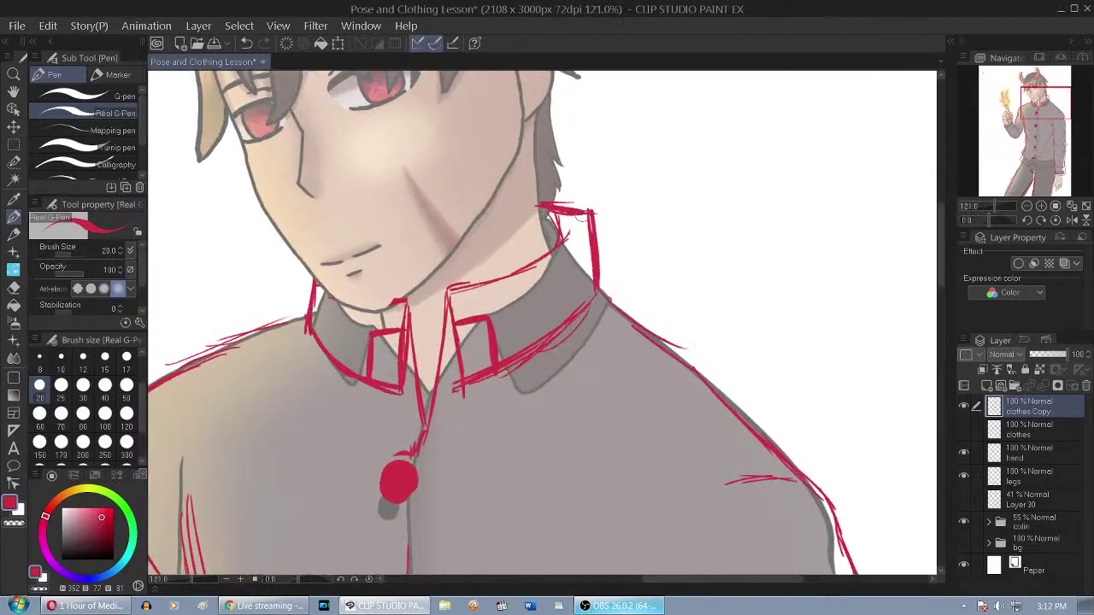
pyautogui.moveTo(582, 210); pyautogui.dragTo(595, 287)
pyautogui.press('e')
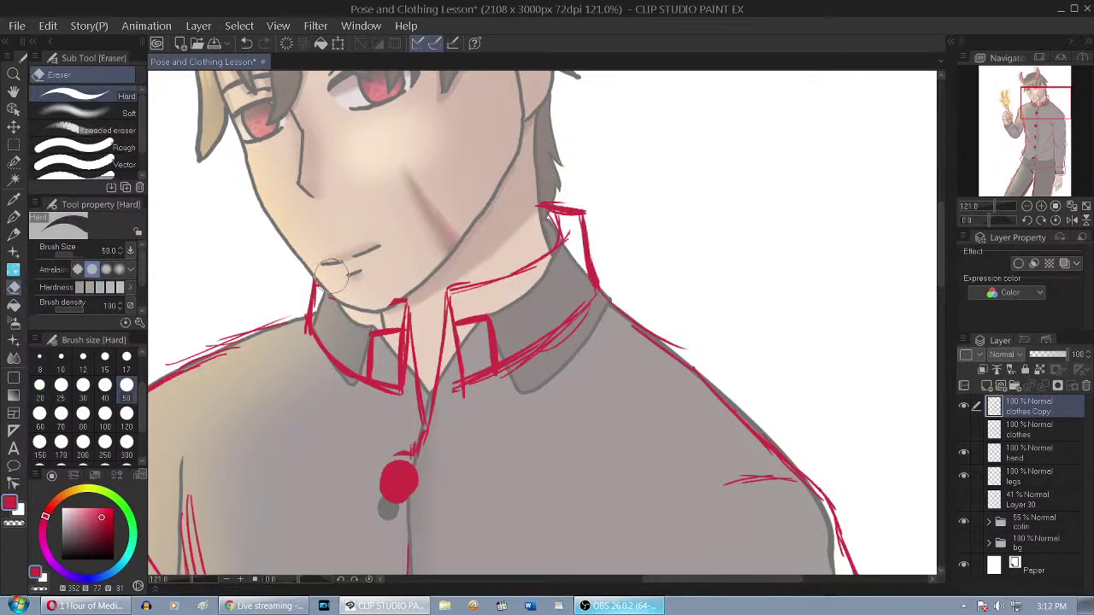
pyautogui.scroll(-3, 417, 253)
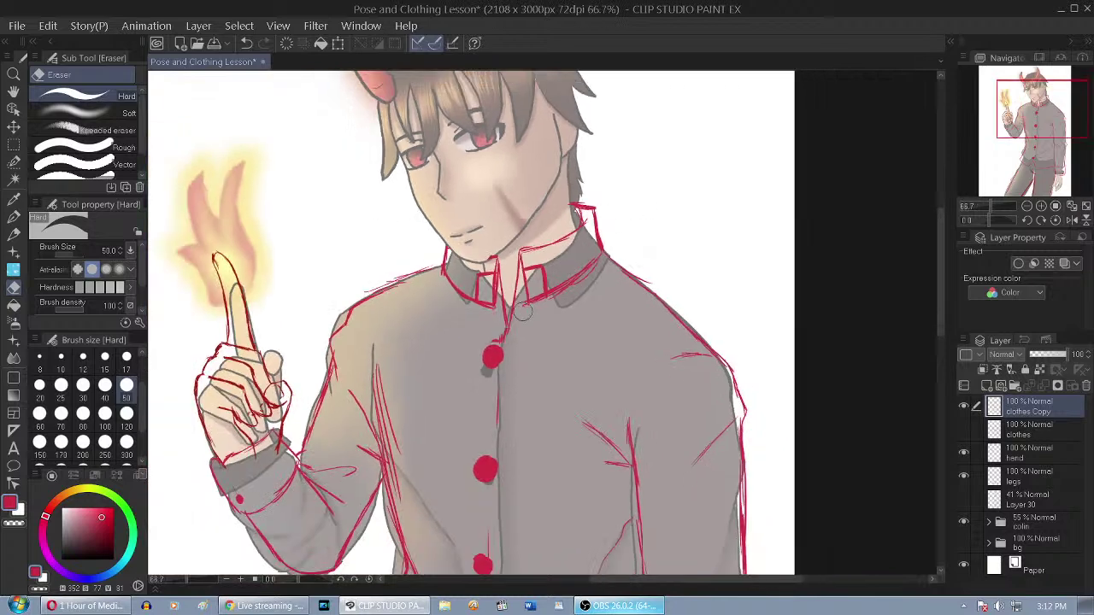
# Compare the original pointed collar with the new standing collar by switching the visibility of the two clothes layers
pyautogui.scroll(-2, 583, 291)
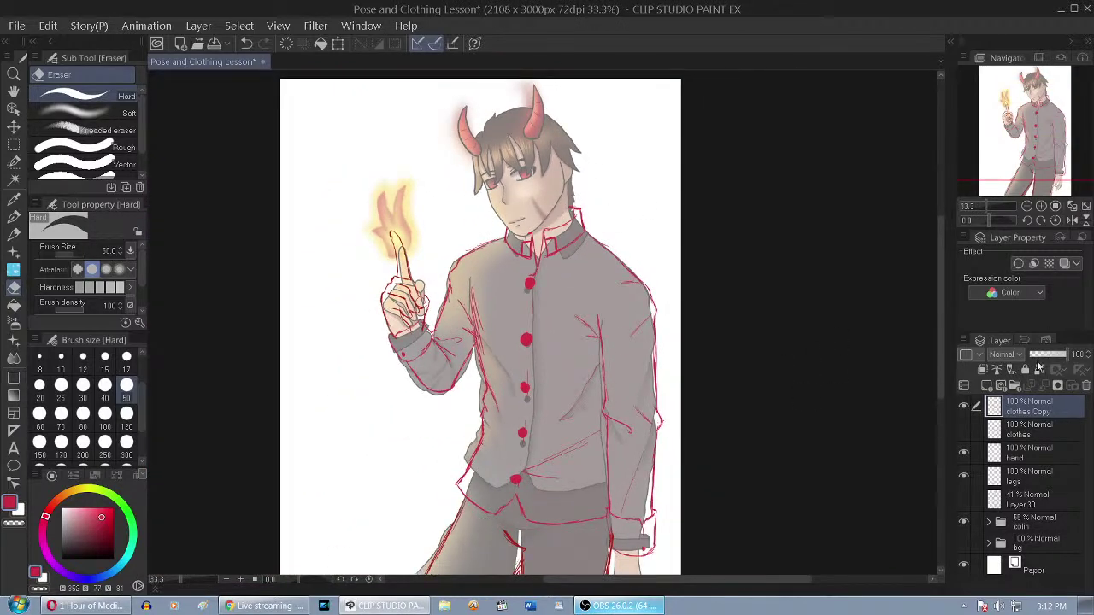
pyautogui.click(965, 408)
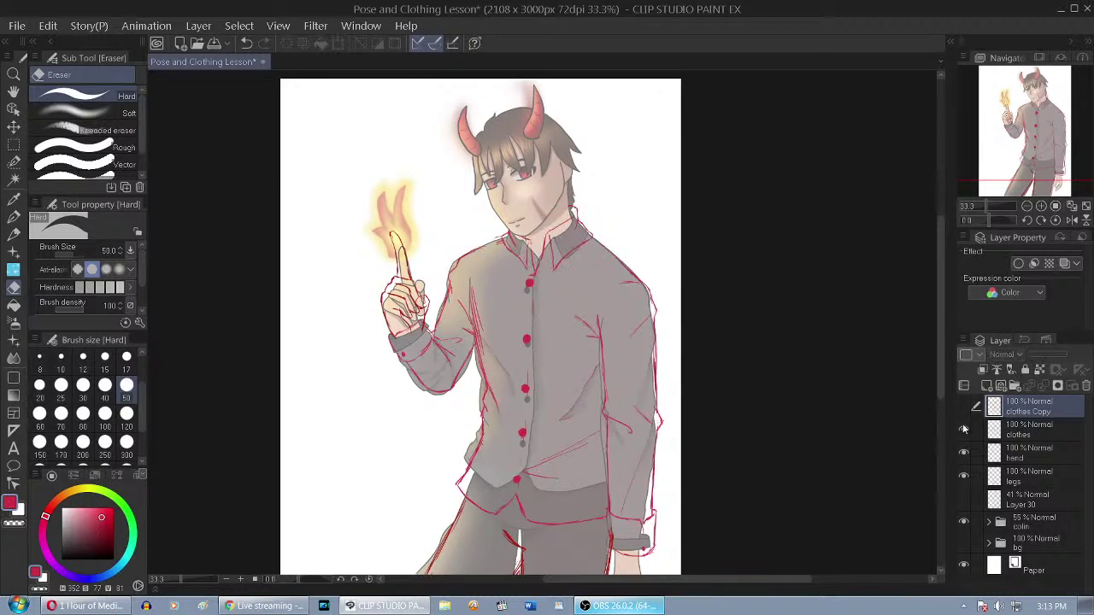
pyautogui.click(964, 407)
pyautogui.scroll(-1, 526, 143)
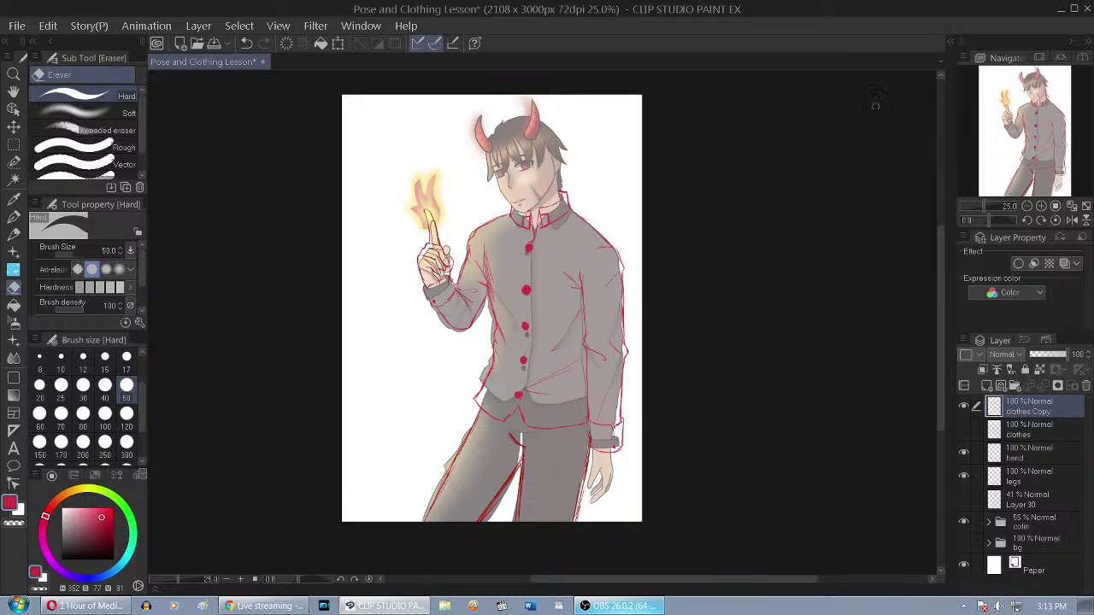
# Add a new raster layer above the clothes copy and set the size 20 Real G-Pen to a bright blue for the head
pyautogui.scroll(5, 513, 164)
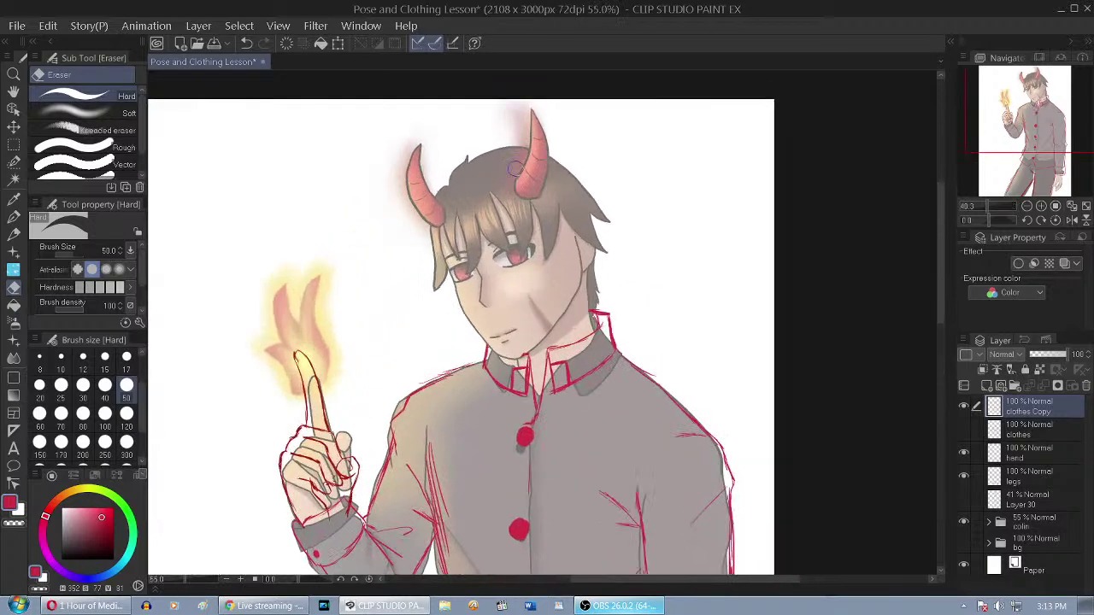
pyautogui.scroll(2, 513, 165)
pyautogui.click(986, 387)
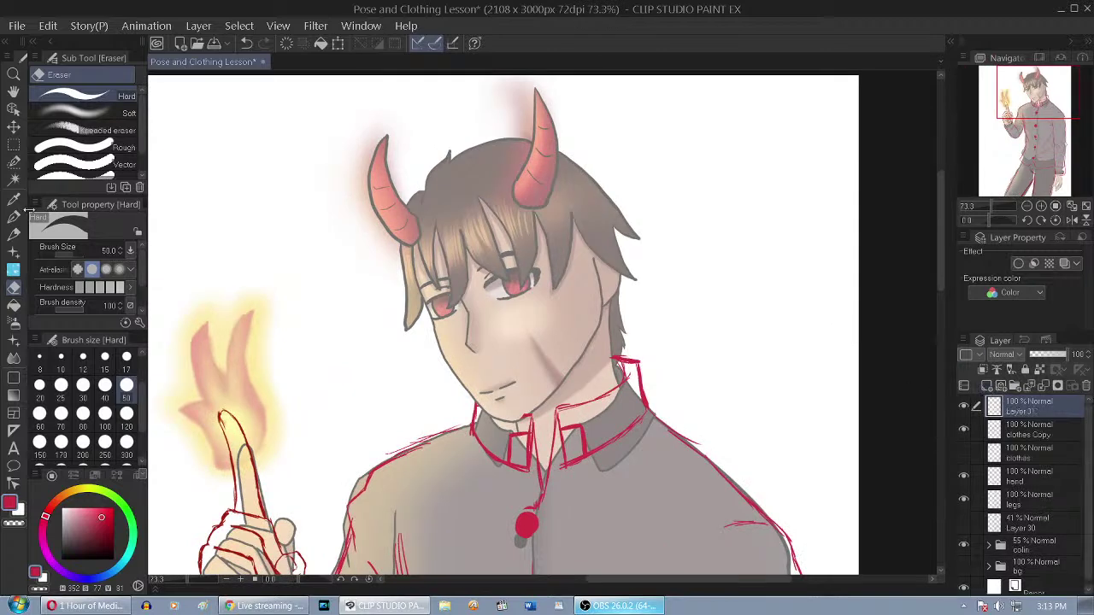
pyautogui.click(14, 217)
pyautogui.click(98, 577)
pyautogui.click(96, 507)
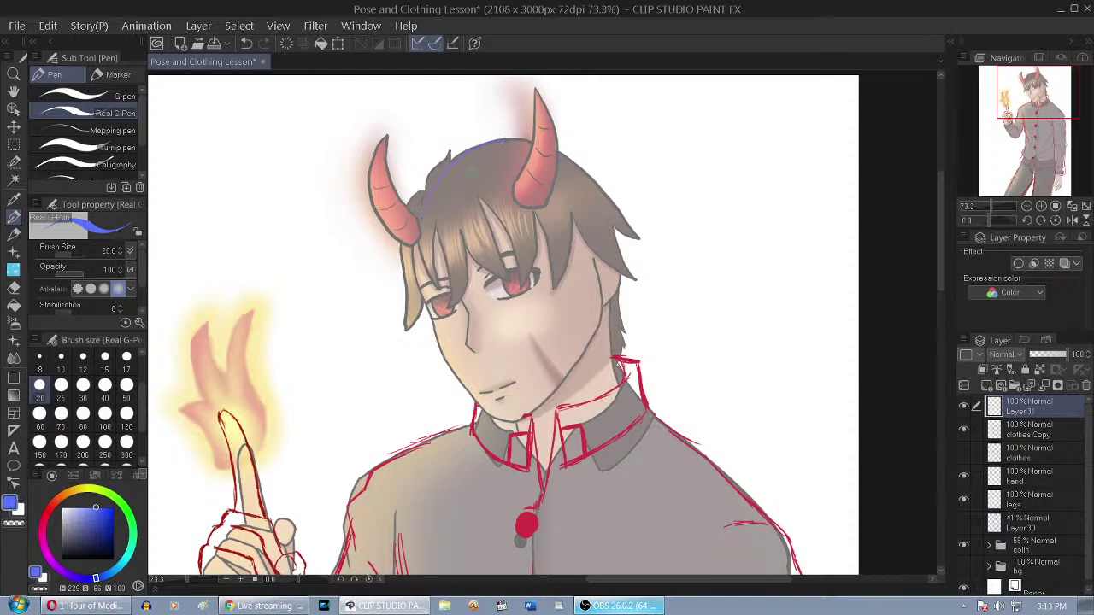
pyautogui.moveTo(421, 220); pyautogui.dragTo(477, 348)
pyautogui.click(88, 508)
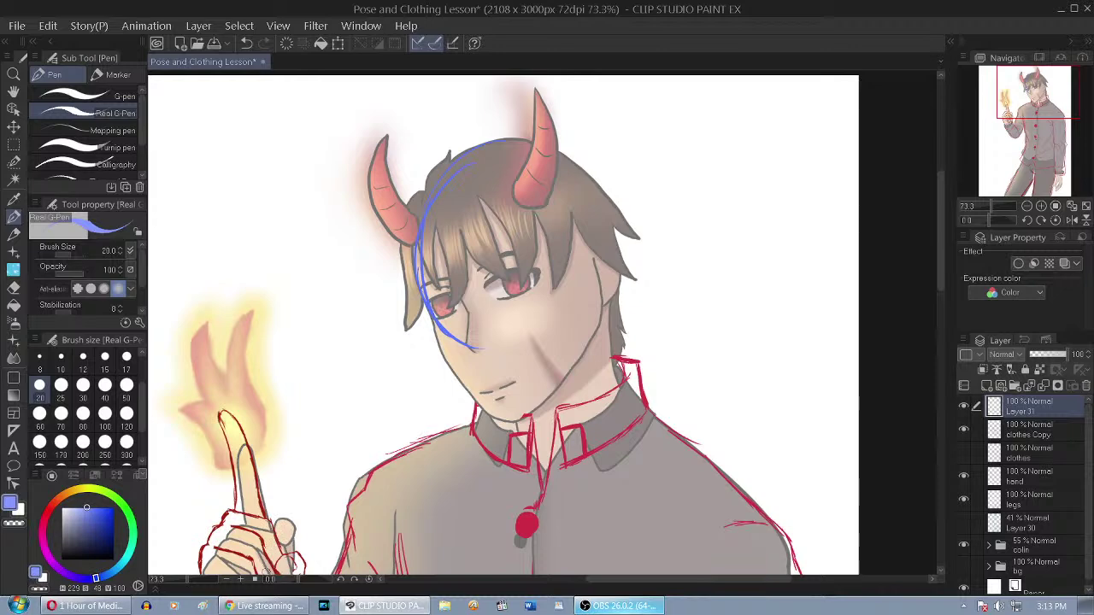
pyautogui.click(263, 606)
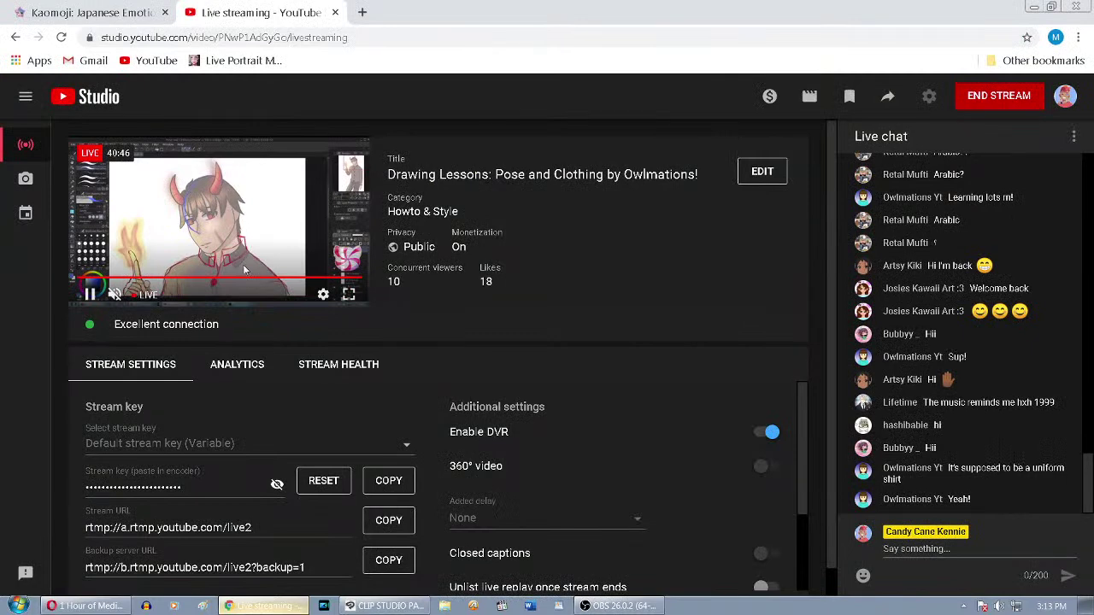
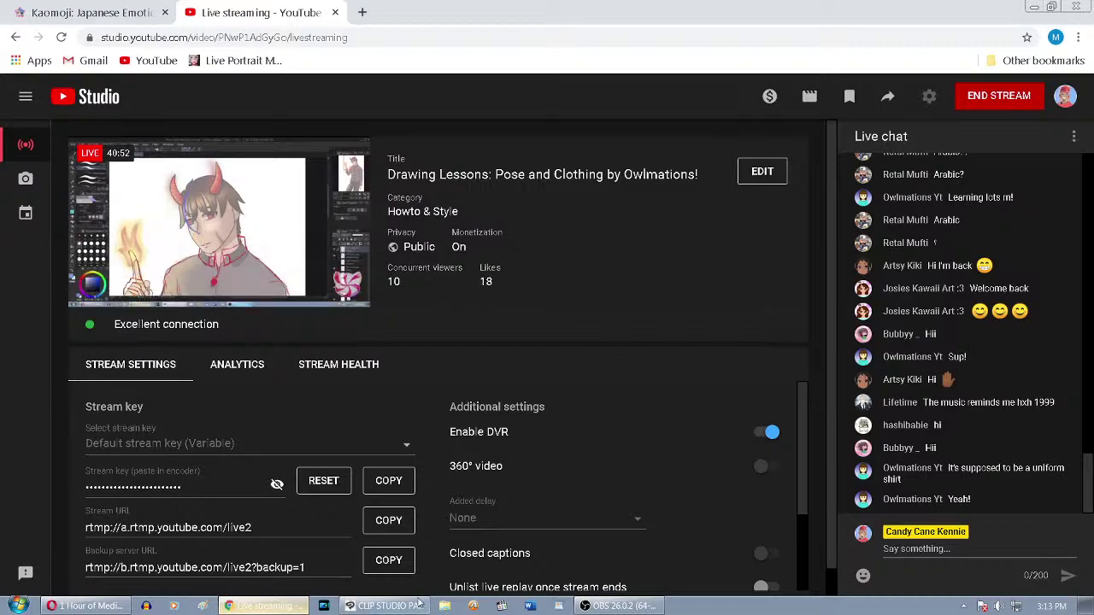
pyautogui.click(384, 606)
pyautogui.press('Delete')
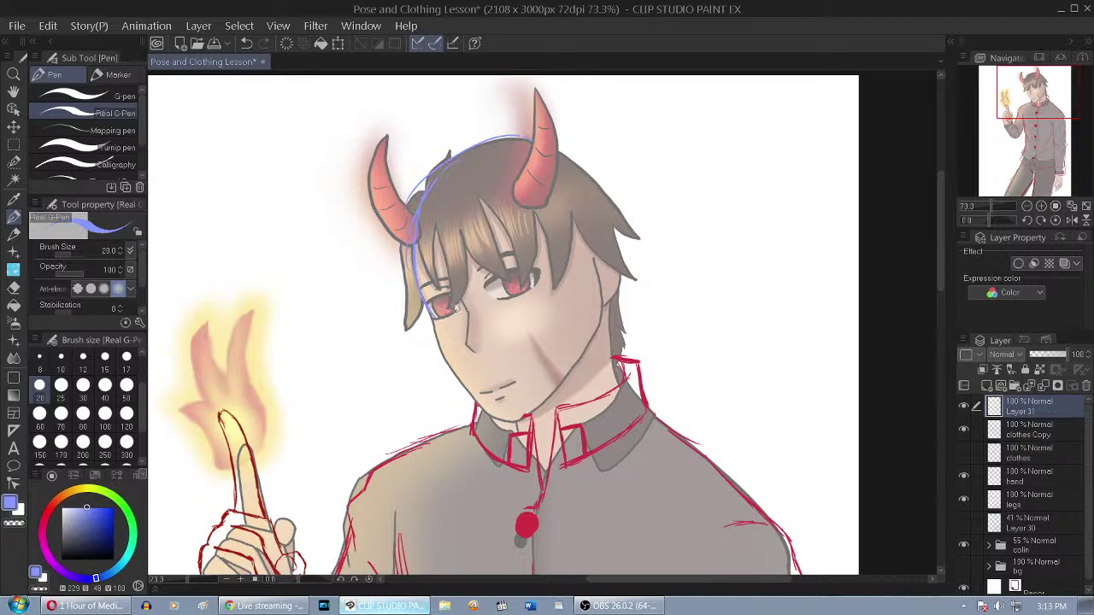
# Shift the pen to a softer azure blue and sketch the head circle with a curved centre line running down to the chin
pyautogui.moveTo(97, 580); pyautogui.dragTo(102, 577)
pyautogui.click(94, 508)
pyautogui.moveTo(420, 202)
pyautogui.mouseDown()
pyautogui.moveTo(471, 344)
pyautogui.moveTo(534, 359)
pyautogui.mouseUp()
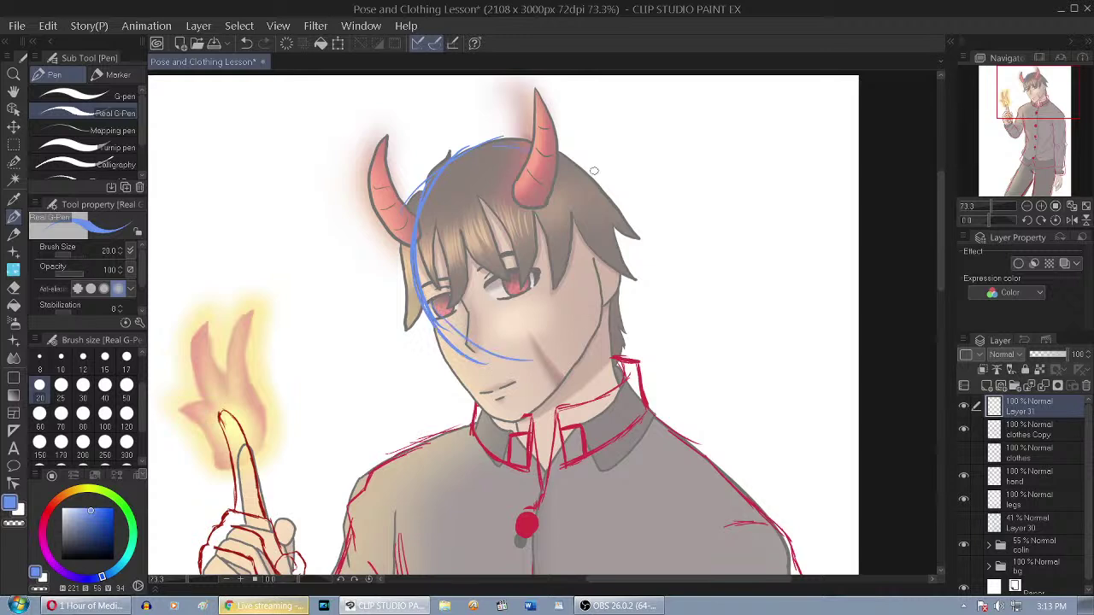
pyautogui.moveTo(571, 148)
pyautogui.mouseDown()
pyautogui.moveTo(628, 236)
pyautogui.moveTo(624, 266)
pyautogui.moveTo(539, 350)
pyautogui.moveTo(608, 317)
pyautogui.moveTo(519, 349)
pyautogui.mouseUp()
pyautogui.moveTo(414, 298)
pyautogui.mouseDown()
pyautogui.moveTo(492, 346)
pyautogui.moveTo(500, 398)
pyautogui.mouseUp()
pyautogui.moveTo(465, 248); pyautogui.dragTo(513, 422)
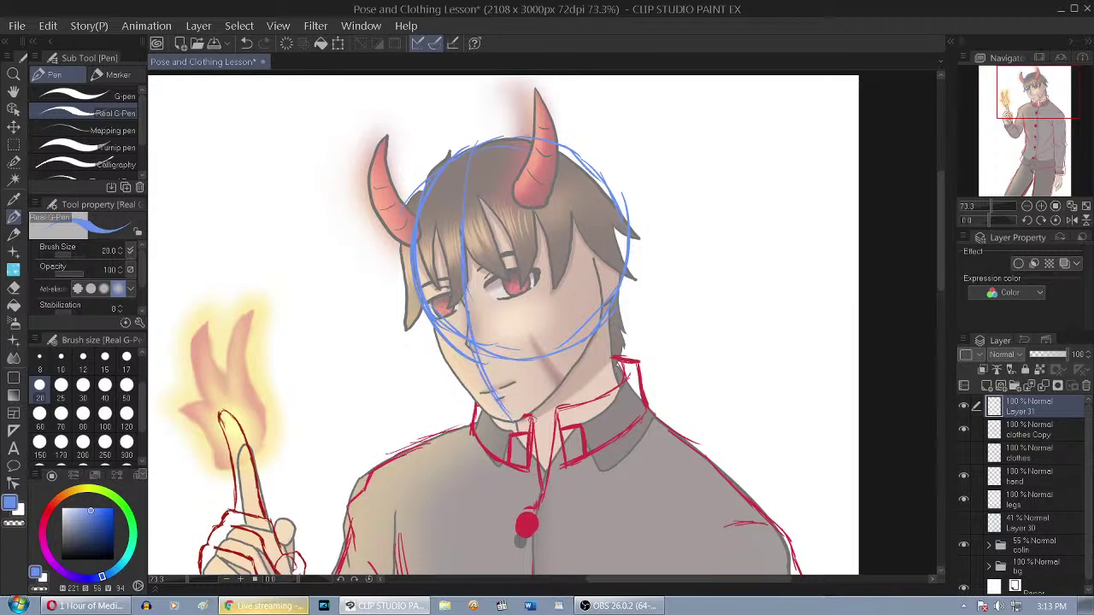
# Sketch both sides of the jaw down to the chin and add the neck with its curved base inside the collar
pyautogui.moveTo(440, 312)
pyautogui.mouseDown()
pyautogui.moveTo(449, 363)
pyautogui.moveTo(501, 418)
pyautogui.moveTo(464, 389)
pyautogui.moveTo(501, 416)
pyautogui.moveTo(528, 412)
pyautogui.mouseUp()
pyautogui.moveTo(592, 296)
pyautogui.mouseDown()
pyautogui.moveTo(541, 421)
pyautogui.moveTo(588, 356)
pyautogui.moveTo(538, 416)
pyautogui.mouseUp()
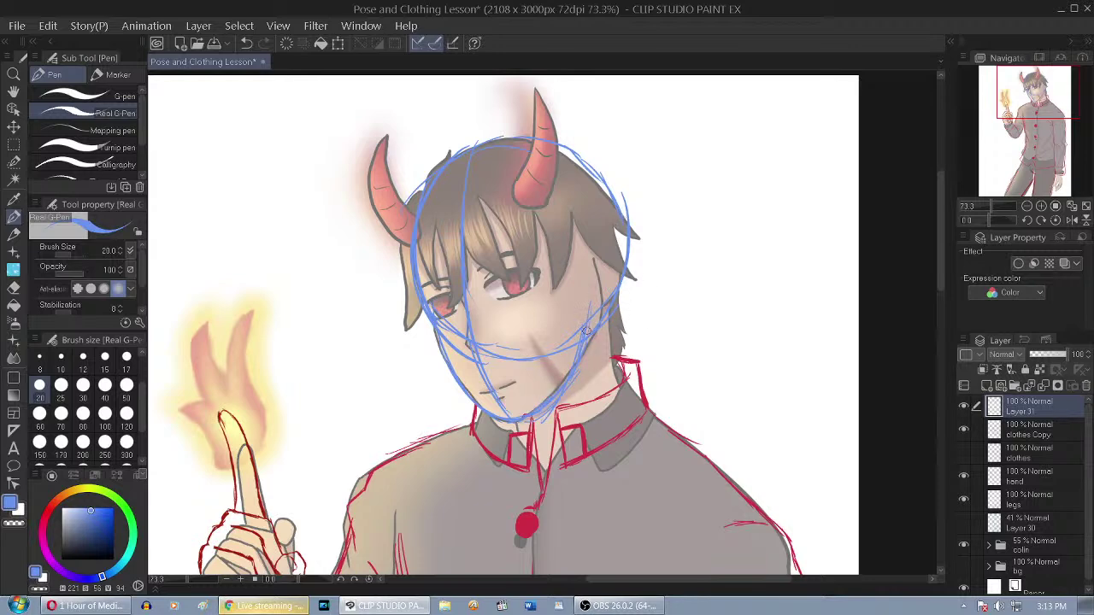
pyautogui.moveTo(606, 313); pyautogui.dragTo(617, 377)
pyautogui.moveTo(525, 418); pyautogui.dragTo(535, 448)
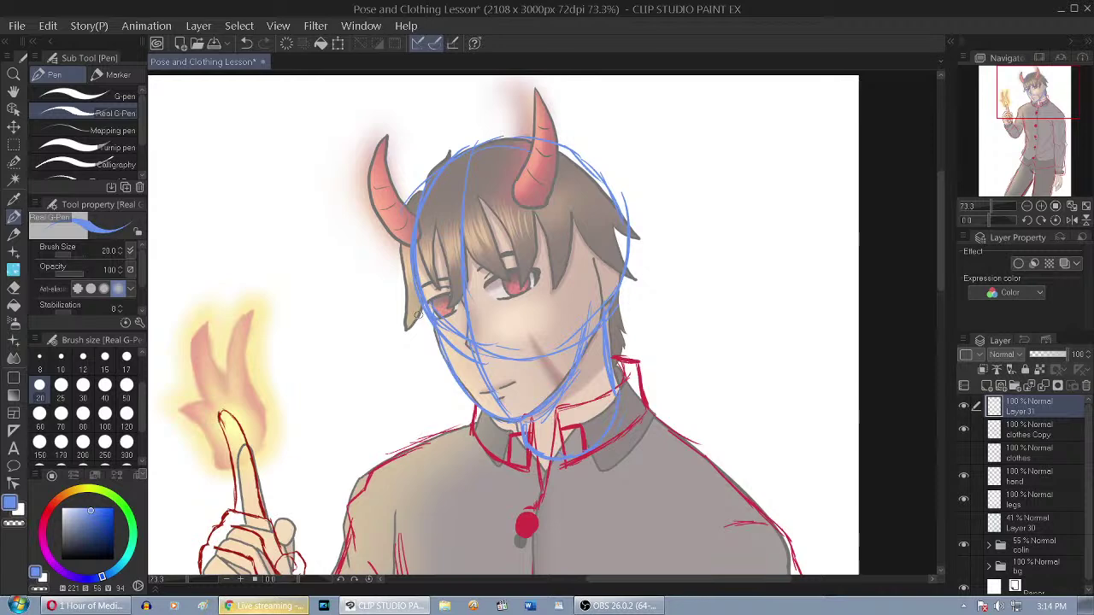
# Erase the lower arc of the head circle crossing the face with the size 50 hard eraser
pyautogui.press('e')
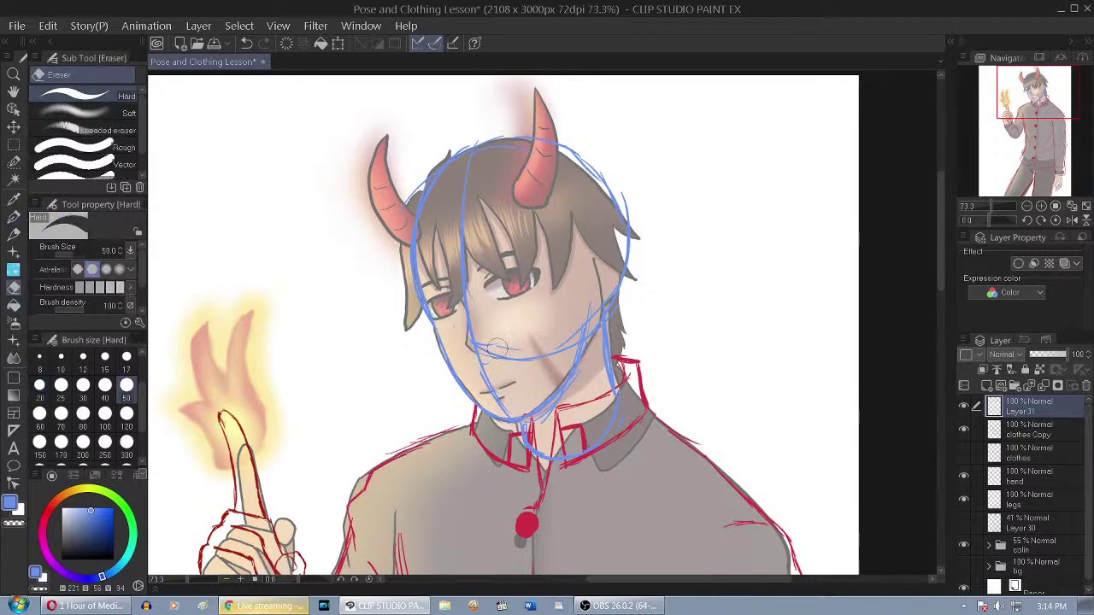
pyautogui.moveTo(495, 349)
pyautogui.mouseDown()
pyautogui.moveTo(568, 323)
pyautogui.moveTo(573, 332)
pyautogui.moveTo(599, 305)
pyautogui.moveTo(565, 384)
pyautogui.mouseUp()
pyautogui.press('p')
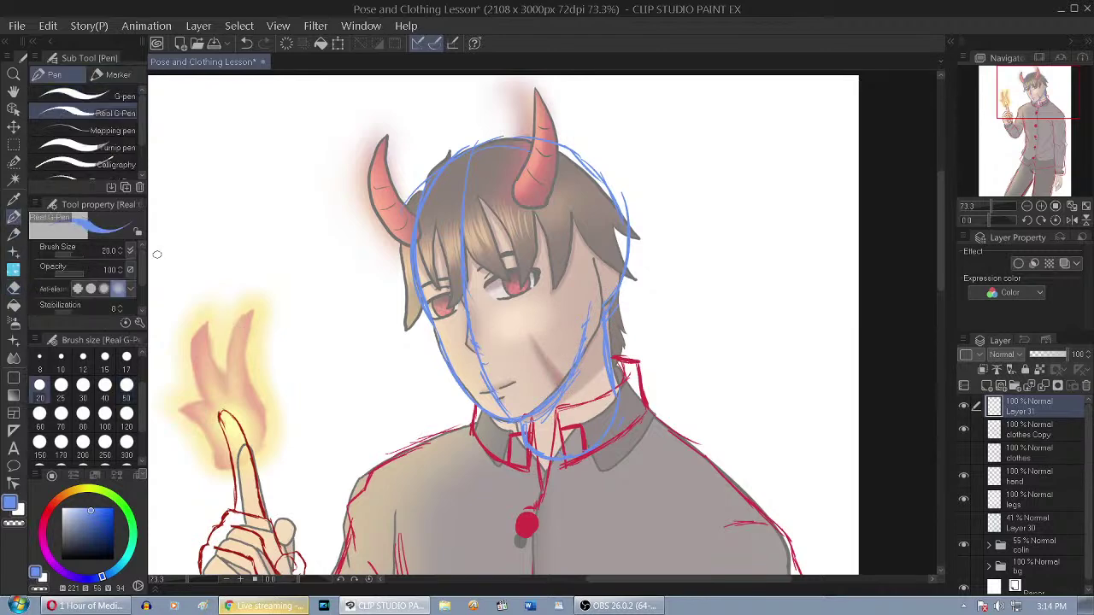
# Lower the colin folder's opacity to 36% and sketch the curved ear outline on the blue head layer
pyautogui.click(1040, 539)
pyautogui.click(1026, 409)
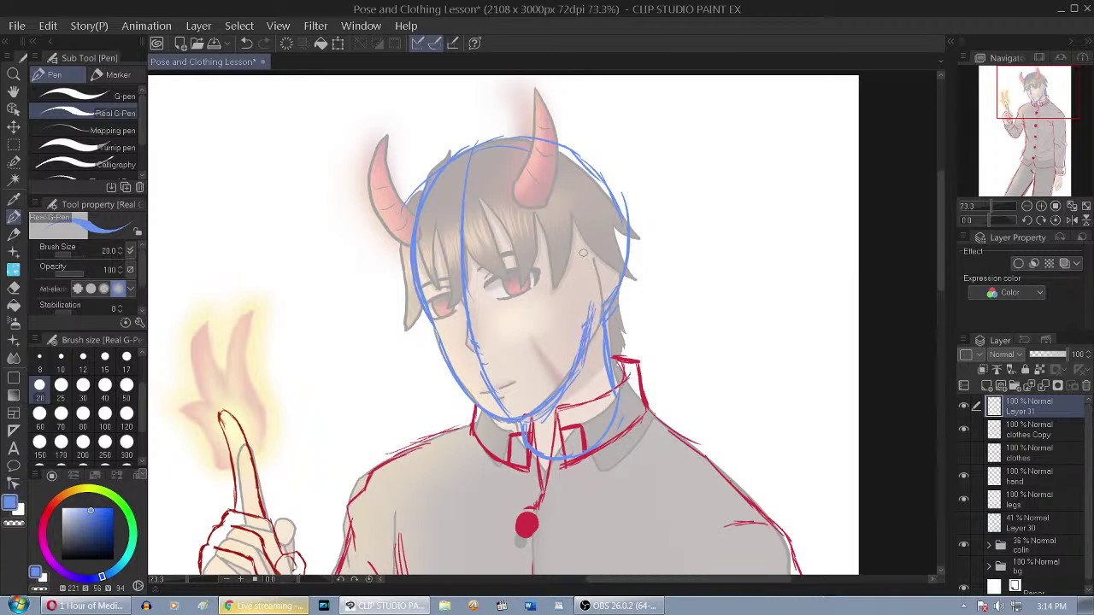
pyautogui.moveTo(604, 245)
pyautogui.mouseDown()
pyautogui.moveTo(627, 273)
pyautogui.moveTo(604, 313)
pyautogui.mouseUp()
pyautogui.press('e')
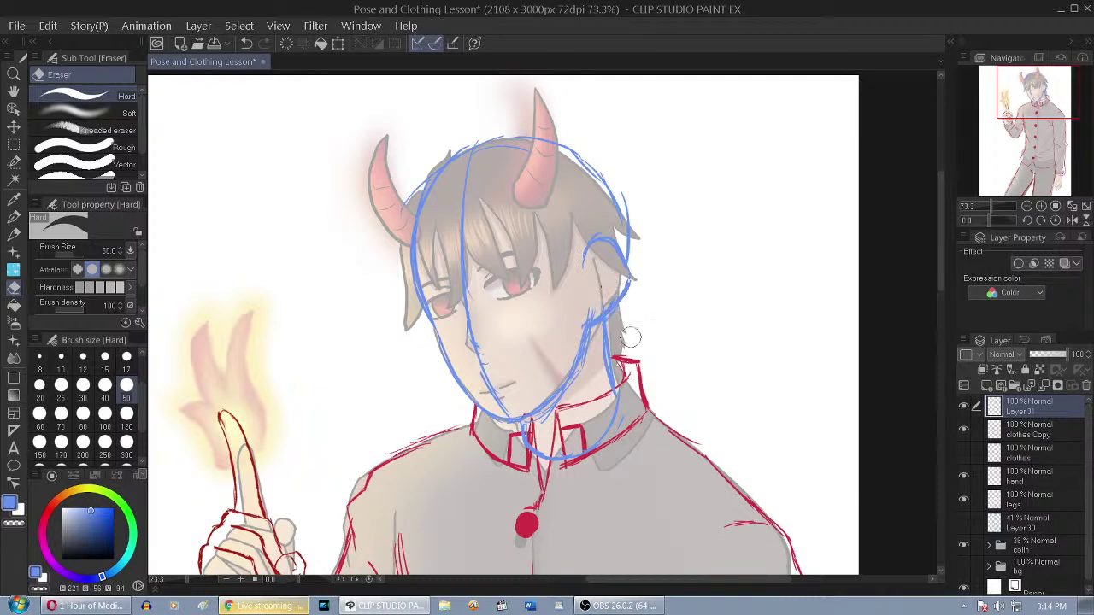
# Sketch the tilted lower and upper eye guidelines across the face with the Real G-Pen, redoing the upper one
pyautogui.click(13, 216)
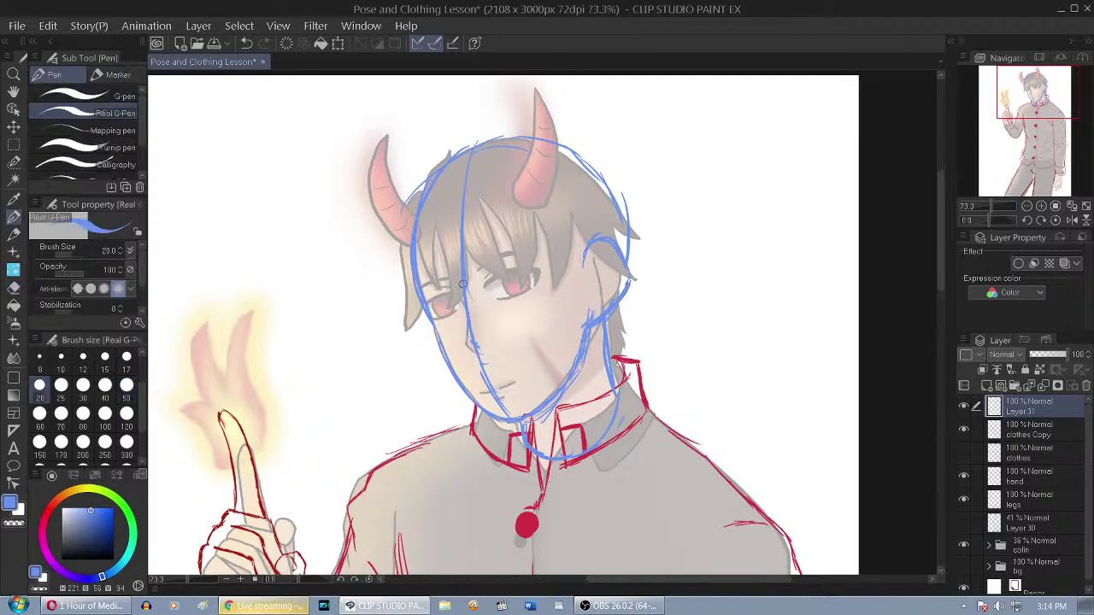
pyautogui.moveTo(436, 318)
pyautogui.mouseDown()
pyautogui.moveTo(553, 284)
pyautogui.moveTo(411, 327)
pyautogui.mouseUp()
pyautogui.moveTo(443, 291); pyautogui.dragTo(539, 260)
pyautogui.moveTo(539, 261)
pyautogui.mouseDown()
pyautogui.moveTo(416, 305)
pyautogui.moveTo(489, 273)
pyautogui.mouseUp()
pyautogui.hotkey('ctrl', 'z')
pyautogui.hotkey('ctrl', 'z')
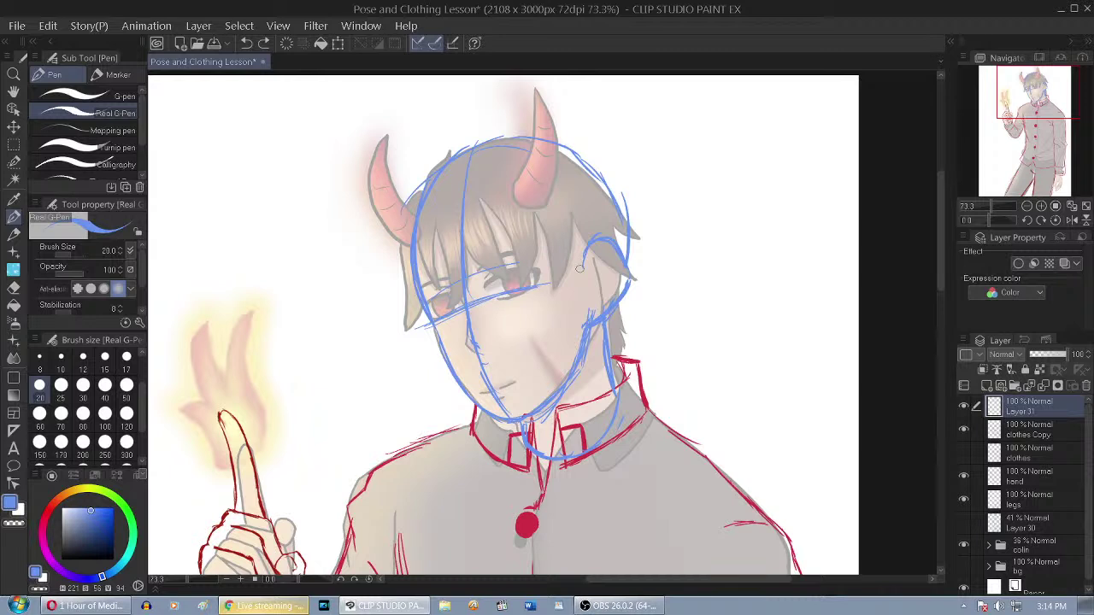
pyautogui.hotkey('ctrl', 'z')
pyautogui.moveTo(427, 295); pyautogui.dragTo(531, 267)
pyautogui.moveTo(450, 279); pyautogui.dragTo(568, 267)
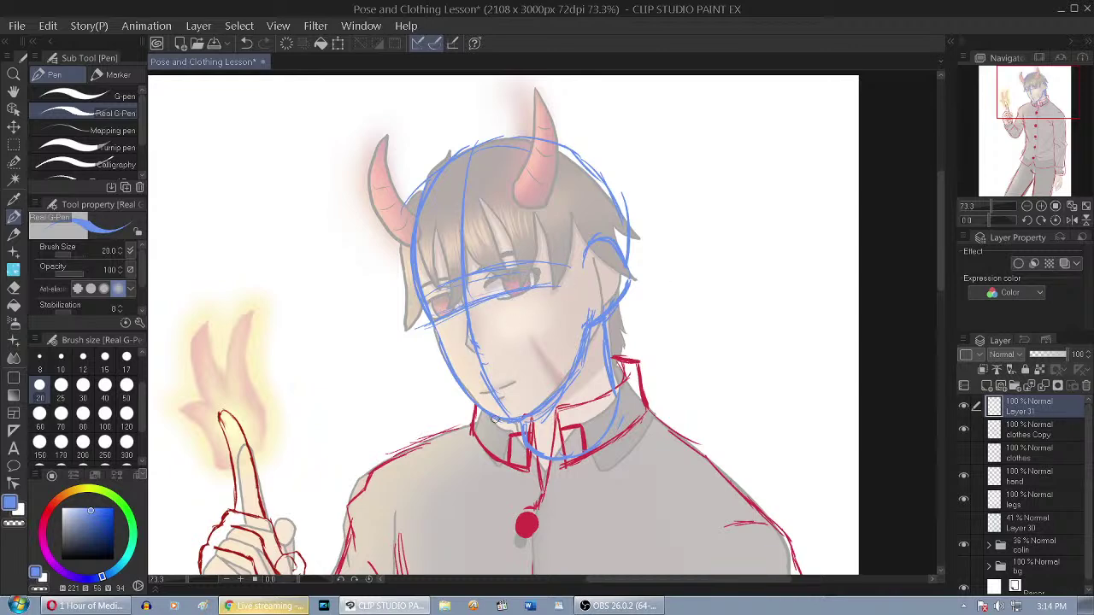
# Sketch the angled nose at the centre line and a slanted mouth line beneath it
pyautogui.scroll(2, 550, 370)
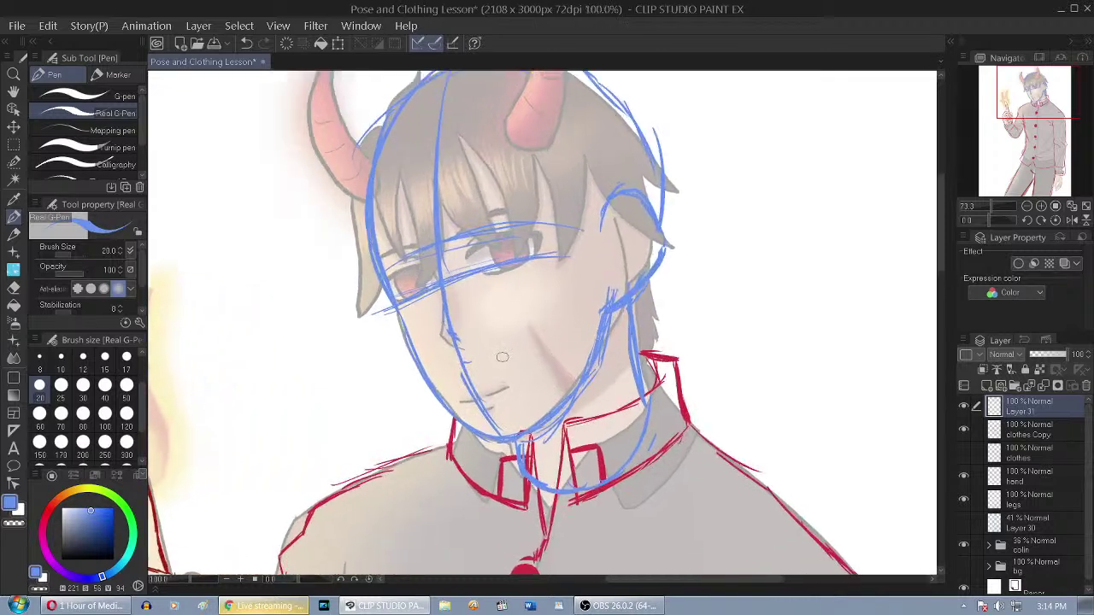
pyautogui.moveTo(434, 332); pyautogui.dragTo(450, 347)
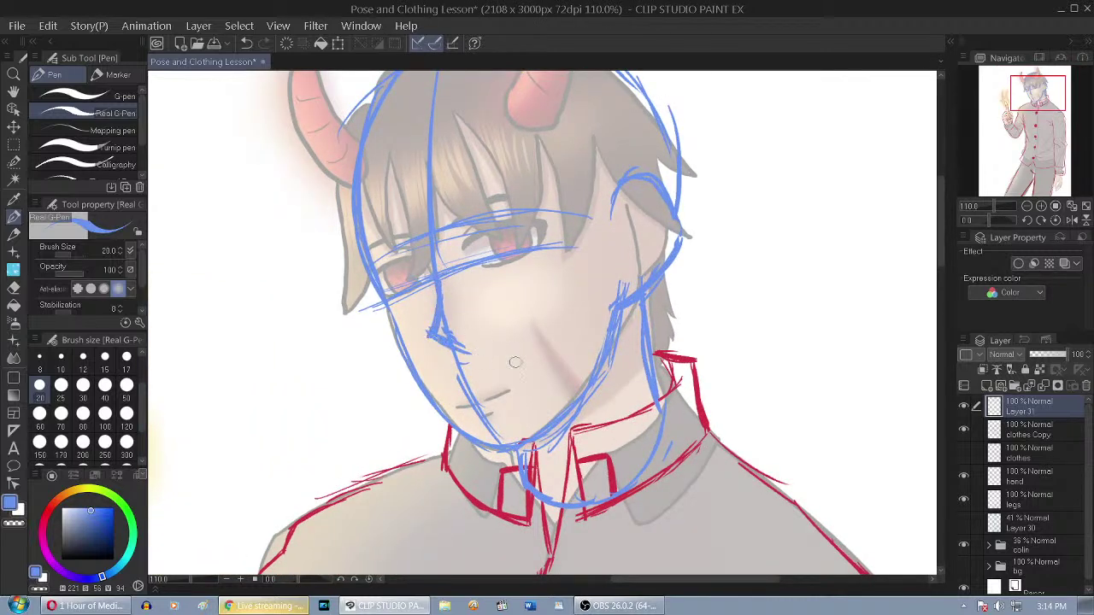
pyautogui.scroll(2, 475, 403)
pyautogui.press('e')
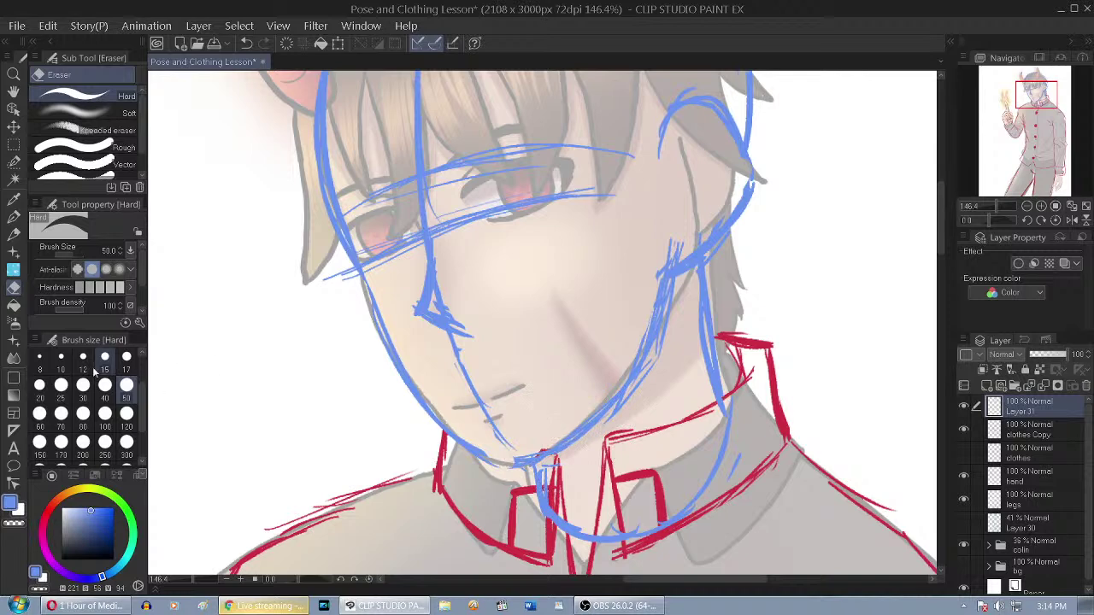
pyautogui.click(14, 216)
pyautogui.moveTo(475, 370)
pyautogui.mouseDown()
pyautogui.moveTo(540, 346)
pyautogui.moveTo(444, 377)
pyautogui.mouseUp()
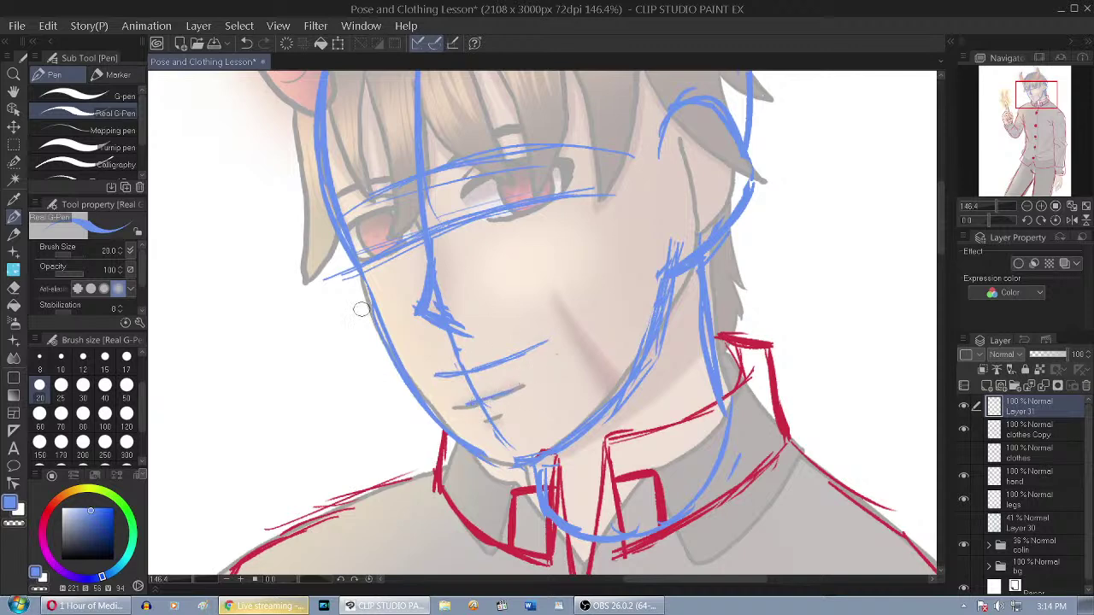
# Shorten the mouth line and clear the centre line below the nose using the hard eraser at size 17
pyautogui.click(126, 357)
pyautogui.moveTo(556, 338)
pyautogui.mouseDown()
pyautogui.moveTo(525, 357)
pyautogui.moveTo(552, 350)
pyautogui.mouseUp()
pyautogui.click(14, 288)
pyautogui.hotkey('ctrl', 'z')
pyautogui.hotkey('ctrl', 'z')
pyautogui.moveTo(479, 363)
pyautogui.mouseDown()
pyautogui.moveTo(483, 397)
pyautogui.moveTo(463, 394)
pyautogui.moveTo(464, 359)
pyautogui.moveTo(446, 349)
pyautogui.moveTo(468, 348)
pyautogui.moveTo(511, 416)
pyautogui.moveTo(486, 416)
pyautogui.moveTo(539, 442)
pyautogui.moveTo(496, 419)
pyautogui.mouseUp()
pyautogui.press('p')
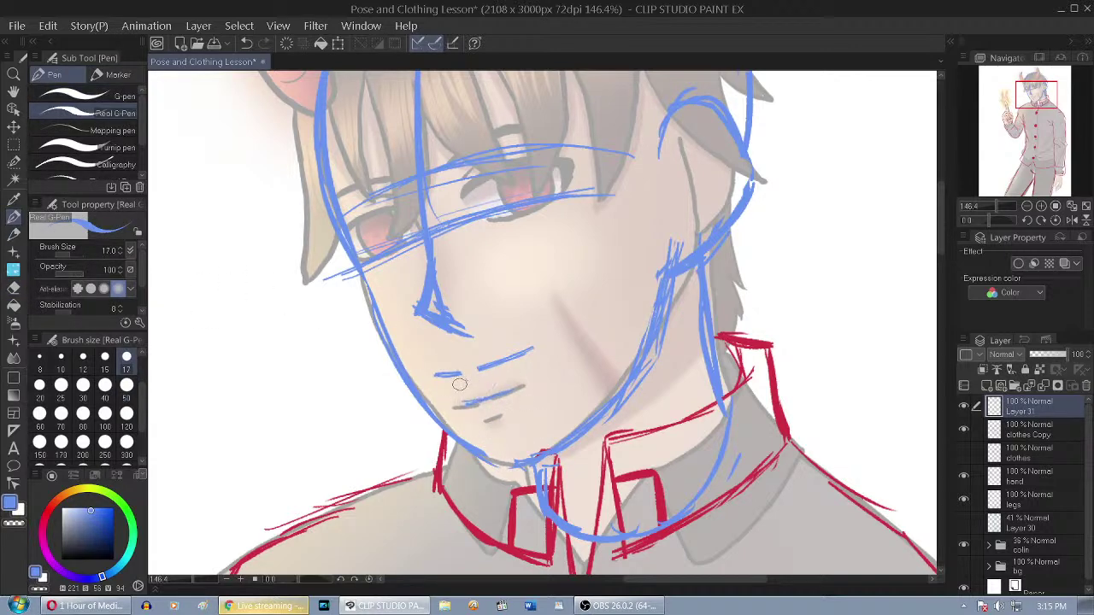
# Thin the nose lines and trim the eye guideline's end outside the face with the size 17 hard eraser
pyautogui.click(13, 289)
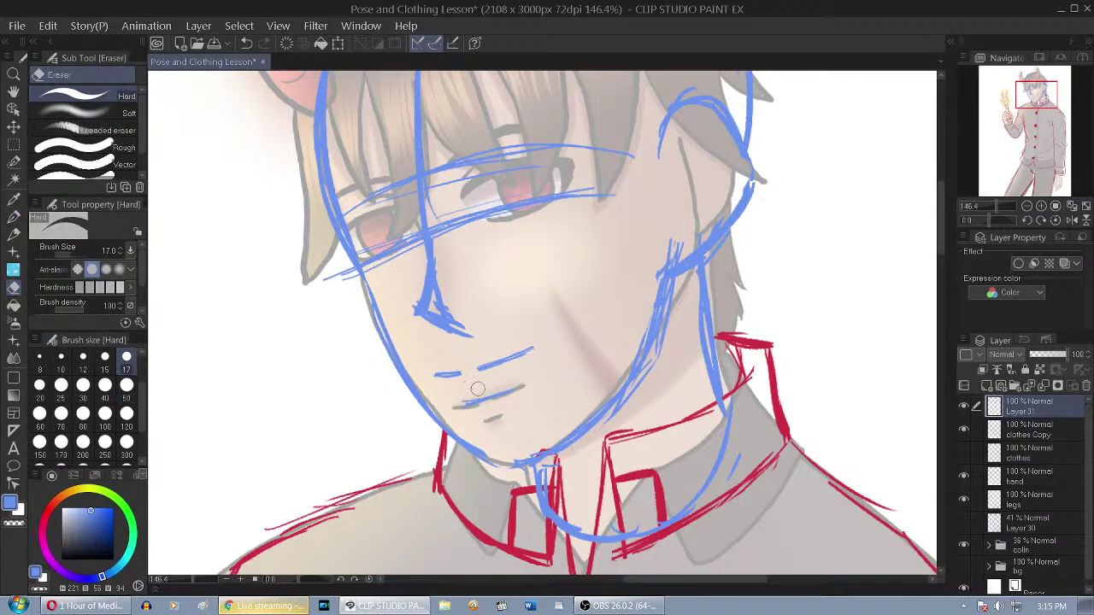
pyautogui.moveTo(443, 276)
pyautogui.mouseDown()
pyautogui.moveTo(430, 303)
pyautogui.moveTo(474, 336)
pyautogui.moveTo(448, 327)
pyautogui.moveTo(445, 296)
pyautogui.moveTo(427, 292)
pyautogui.moveTo(408, 319)
pyautogui.moveTo(457, 340)
pyautogui.mouseUp()
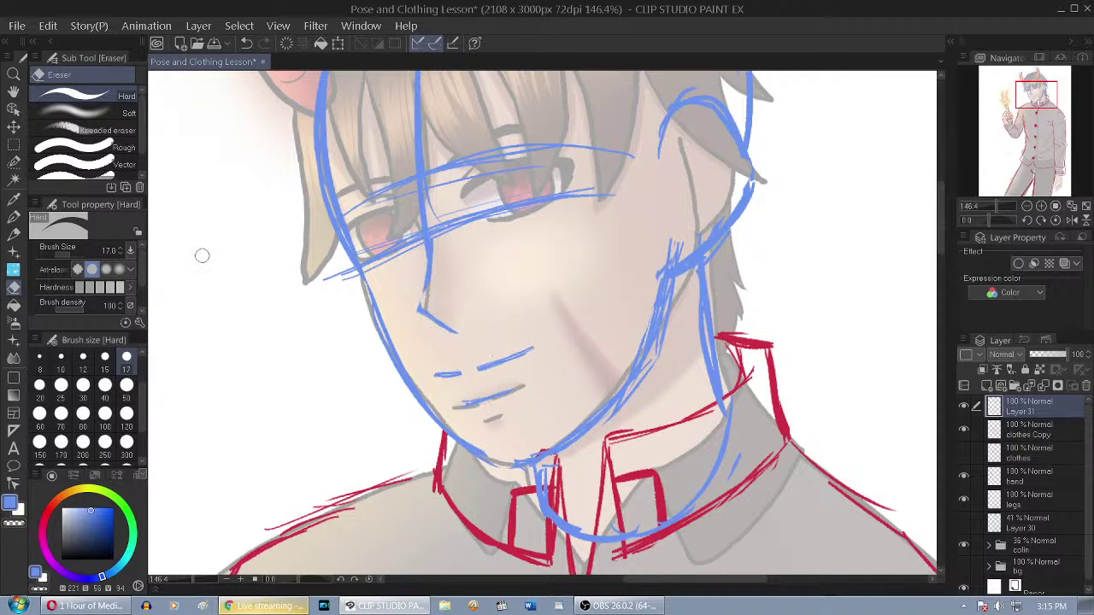
pyautogui.moveTo(337, 283)
pyautogui.mouseDown()
pyautogui.moveTo(353, 291)
pyautogui.moveTo(319, 269)
pyautogui.mouseUp()
pyautogui.press('p')
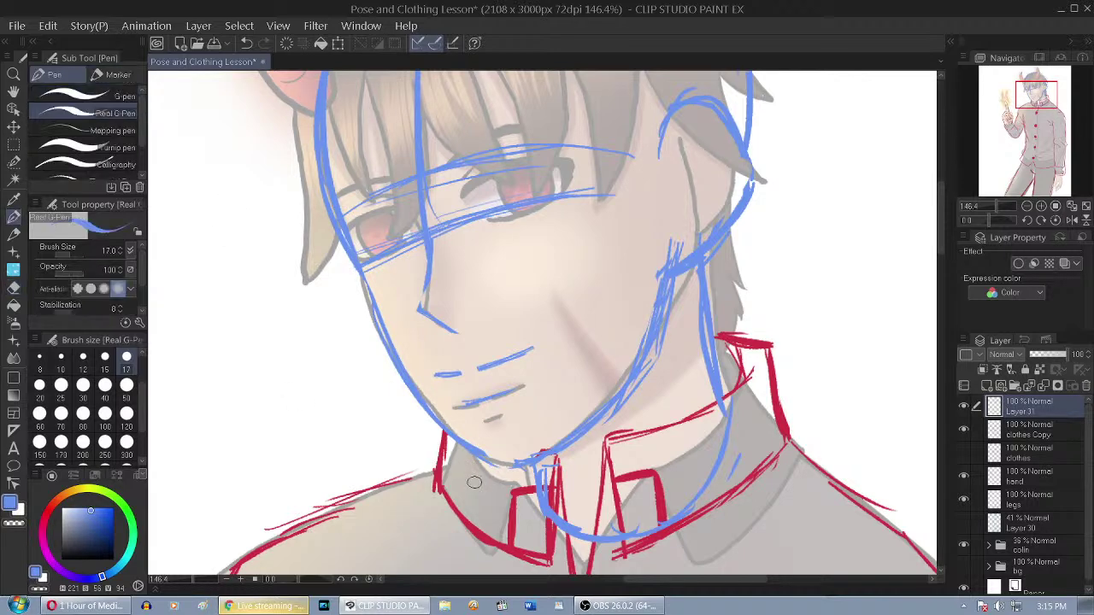
# Add a new raster layer above the colin folder and restore the folder's opacity to 100%
pyautogui.scroll(-4, 538, 384)
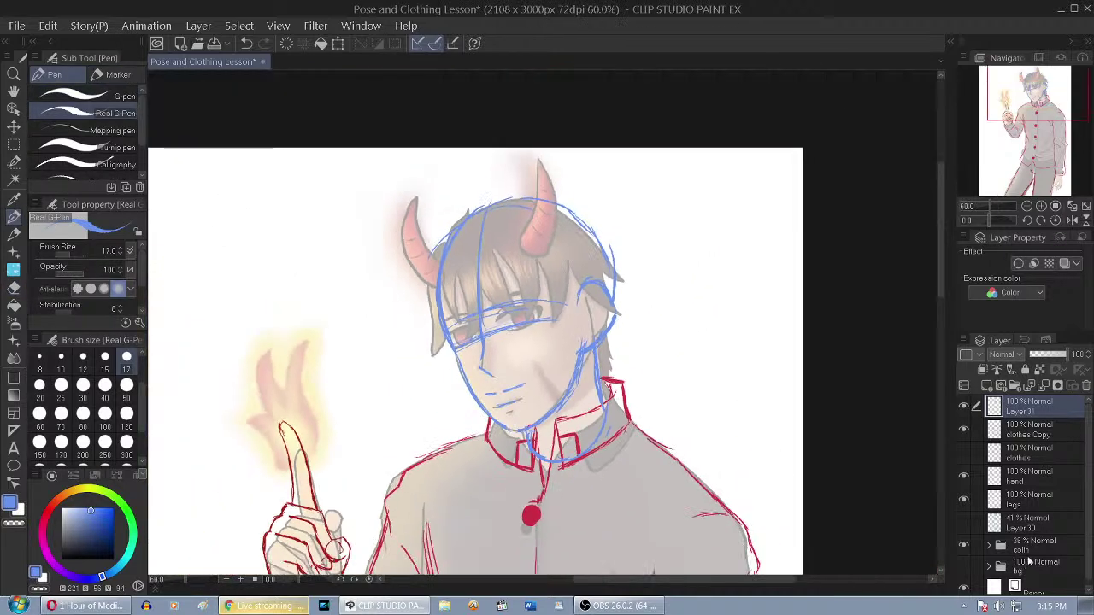
pyautogui.click(1029, 547)
pyautogui.click(988, 385)
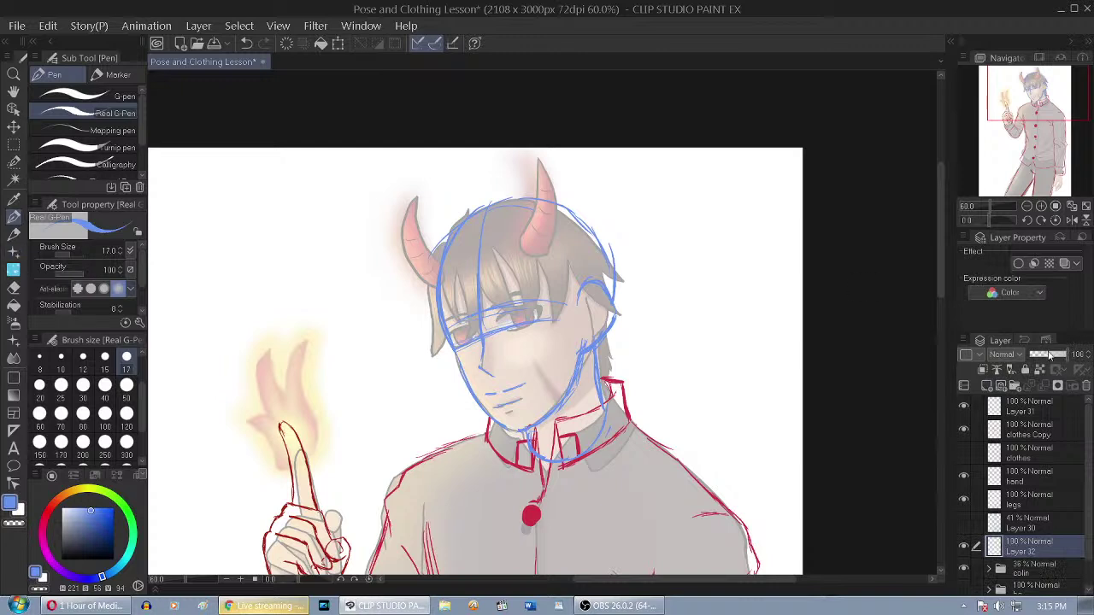
pyautogui.click(1044, 576)
pyautogui.moveTo(1054, 355); pyautogui.dragTo(1070, 355)
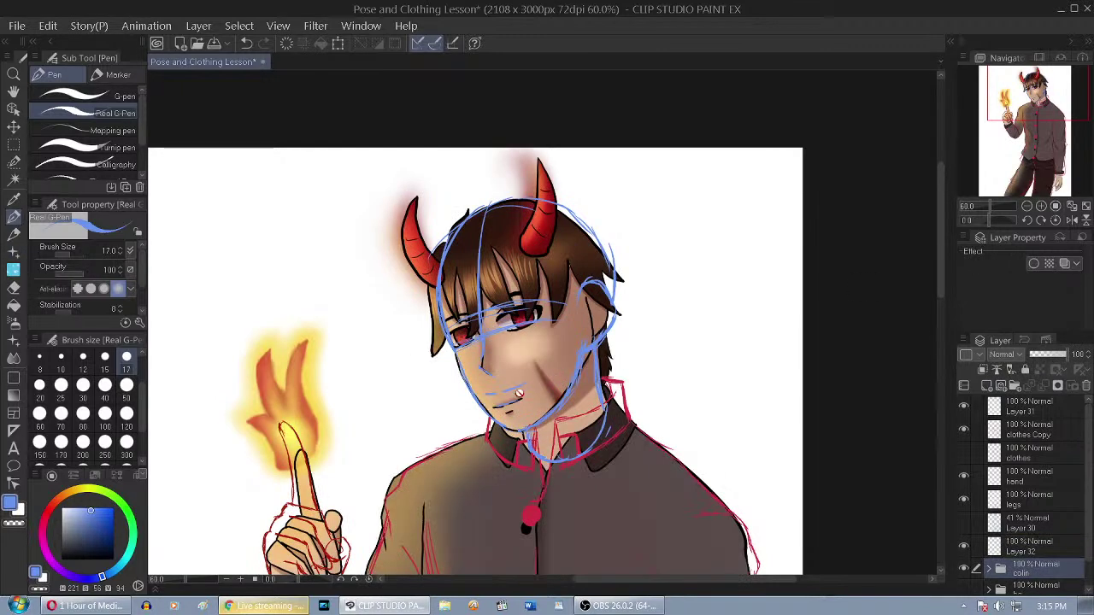
pyautogui.click(1029, 548)
# Paint over the reference's mouth with sampled skin tones, using the size 120 Real G-Pen and the size 50 Soft airbrush
pyautogui.keyDown('alt'); pyautogui.click(501, 389); pyautogui.keyUp('alt')
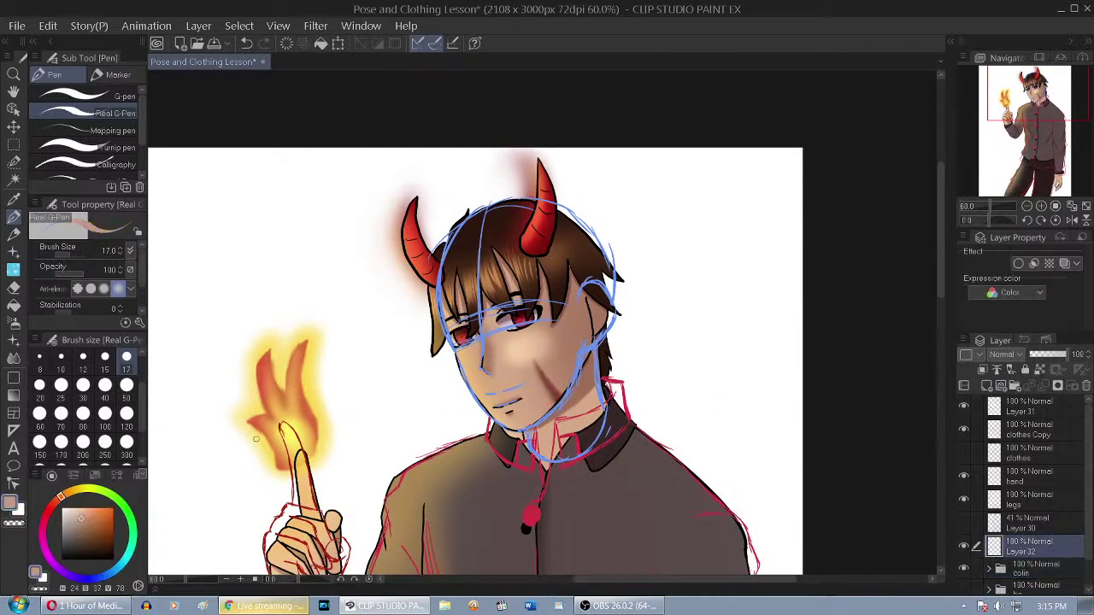
pyautogui.click(126, 414)
pyautogui.moveTo(534, 402)
pyautogui.mouseDown()
pyautogui.moveTo(502, 399)
pyautogui.moveTo(512, 411)
pyautogui.mouseUp()
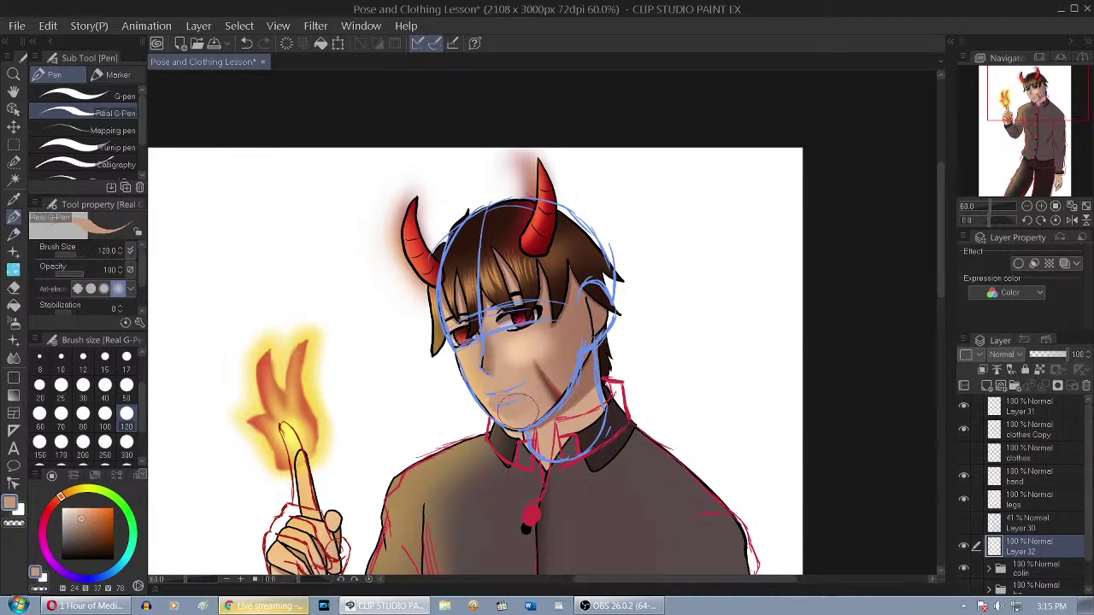
pyautogui.click(14, 323)
pyautogui.keyDown('alt'); pyautogui.click(486, 396); pyautogui.keyUp('alt')
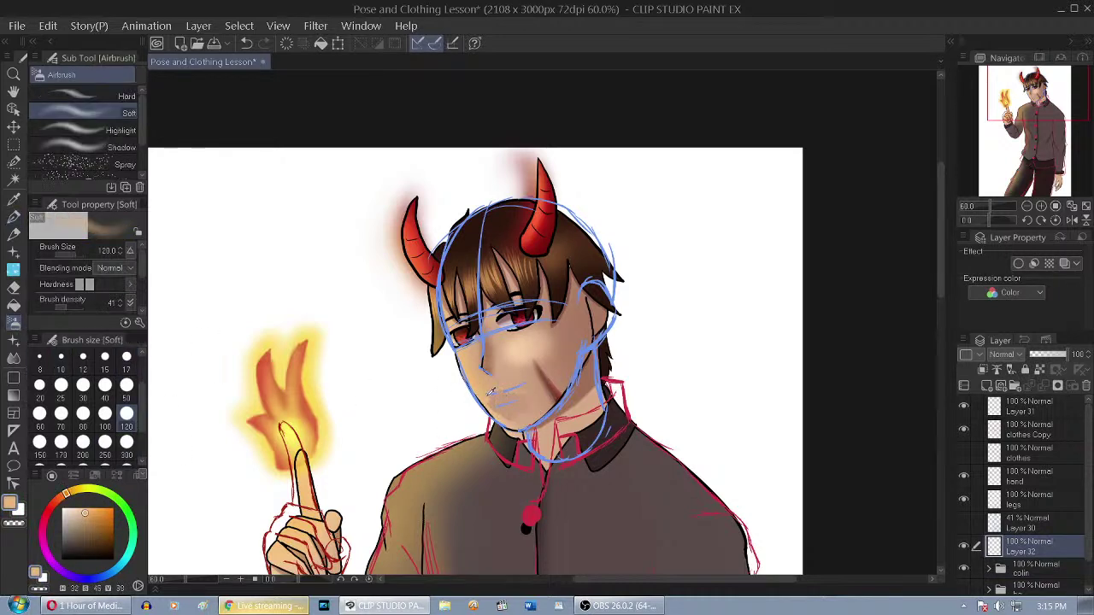
pyautogui.click(126, 385)
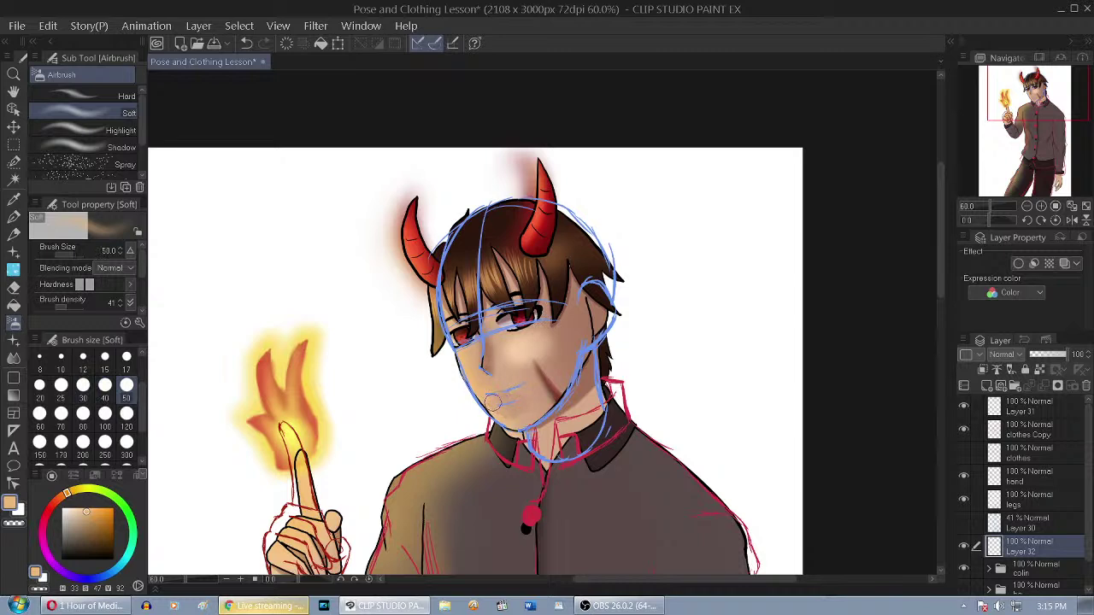
pyautogui.keyDown('alt'); pyautogui.click(502, 393); pyautogui.keyUp('alt')
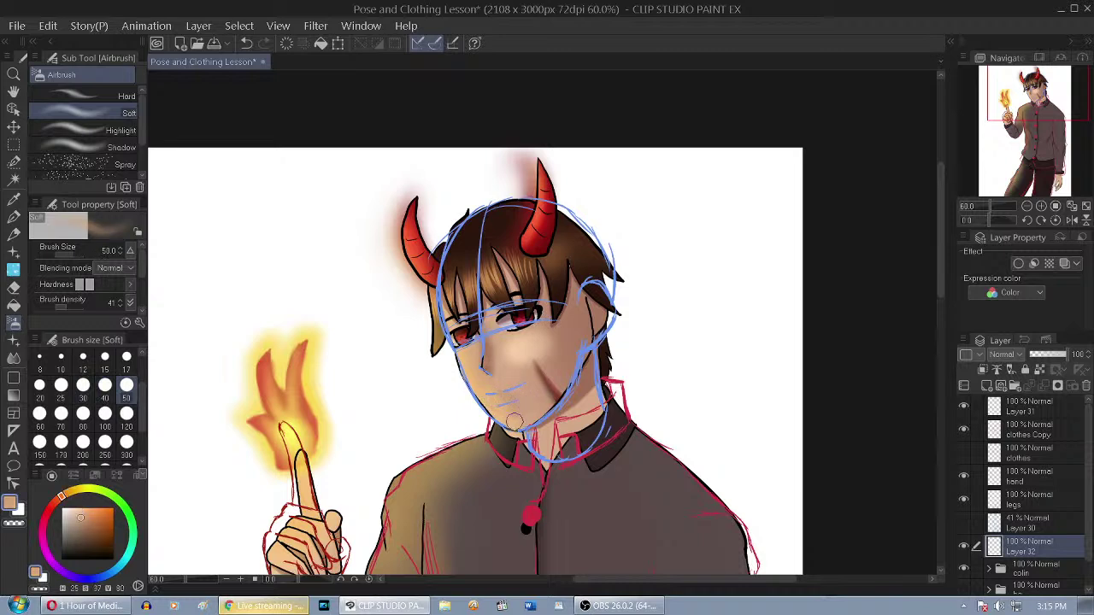
# Move the skin-tone paint layer into the colin folder and lower the folder's opacity to 41%
pyautogui.moveTo(1033, 553); pyautogui.dragTo(1026, 578)
pyautogui.click(989, 546)
pyautogui.click(1045, 354)
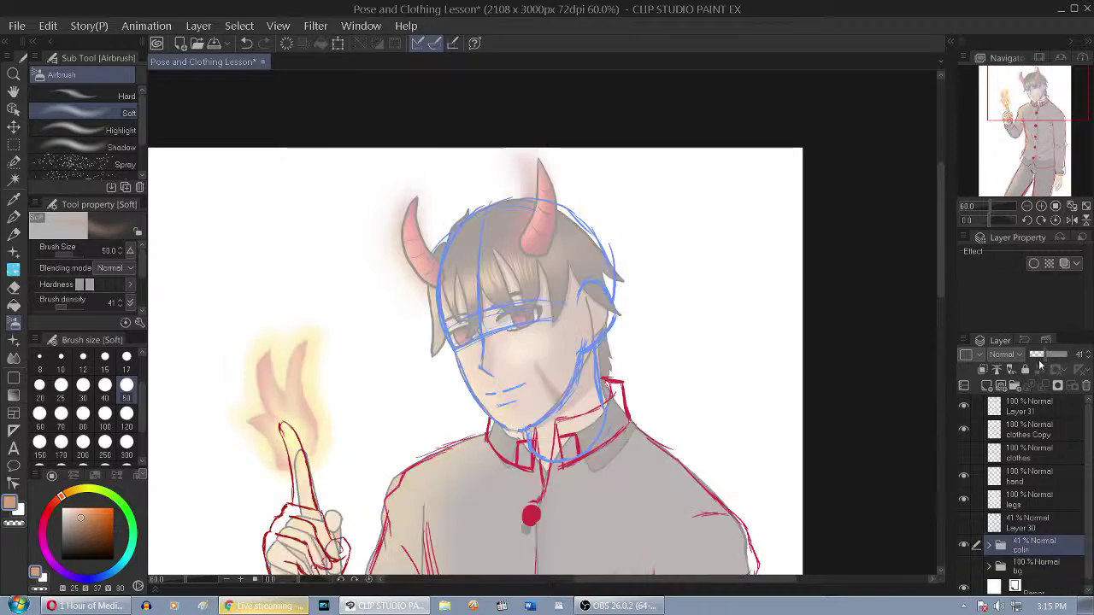
# Erase the blue mouth lines on the head sketch layer with the size 50 hard eraser
pyautogui.click(1035, 406)
pyautogui.scroll(1, 550, 396)
pyautogui.scroll(1, 550, 396)
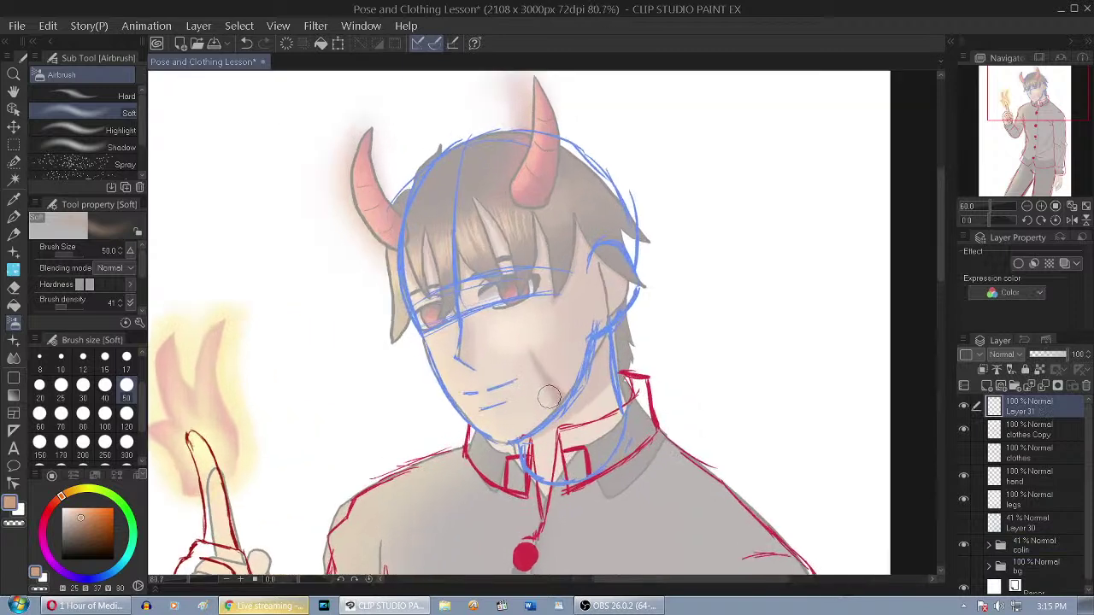
pyautogui.press('e')
pyautogui.press(']')
pyautogui.press(']')
pyautogui.press(']')
pyautogui.press(']')
pyautogui.press(']')
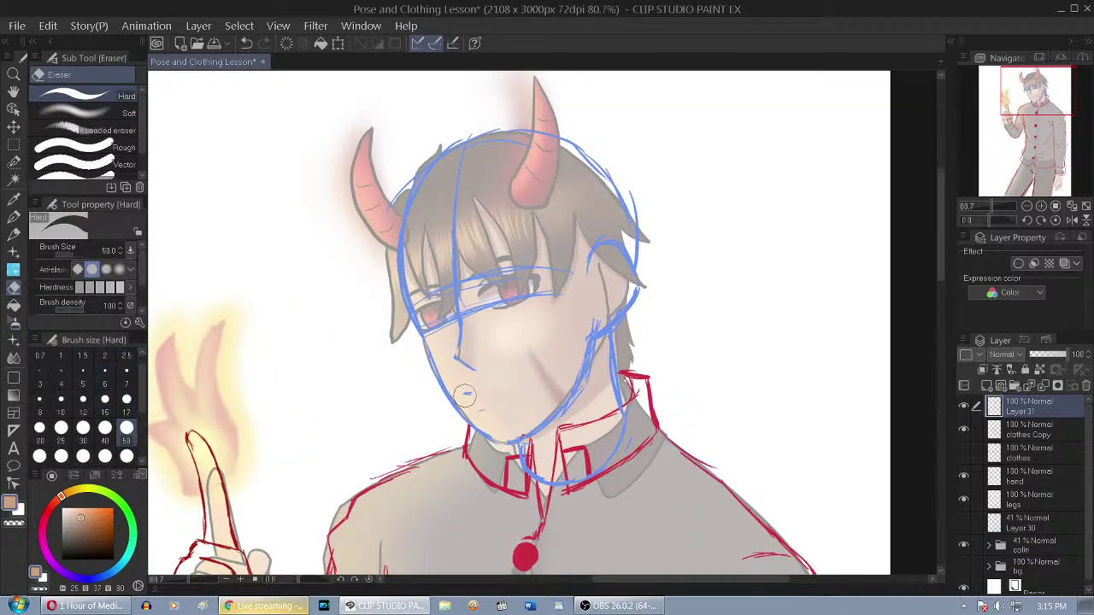
# Sample the blue of the jaw line and set the Real G-Pen to size 12
pyautogui.scroll(1, 462, 398)
pyautogui.keyDown('alt'); pyautogui.click(447, 376); pyautogui.keyUp('alt')
pyautogui.keyDown('alt'); pyautogui.click(447, 389); pyautogui.keyUp('alt')
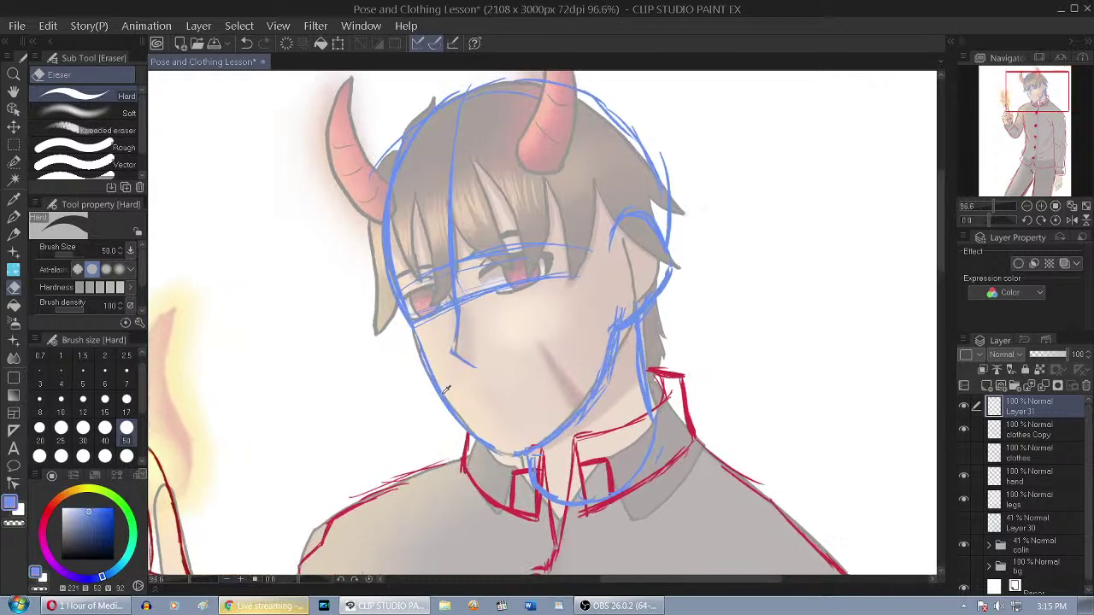
pyautogui.press('p')
pyautogui.scroll(1, 276, 369)
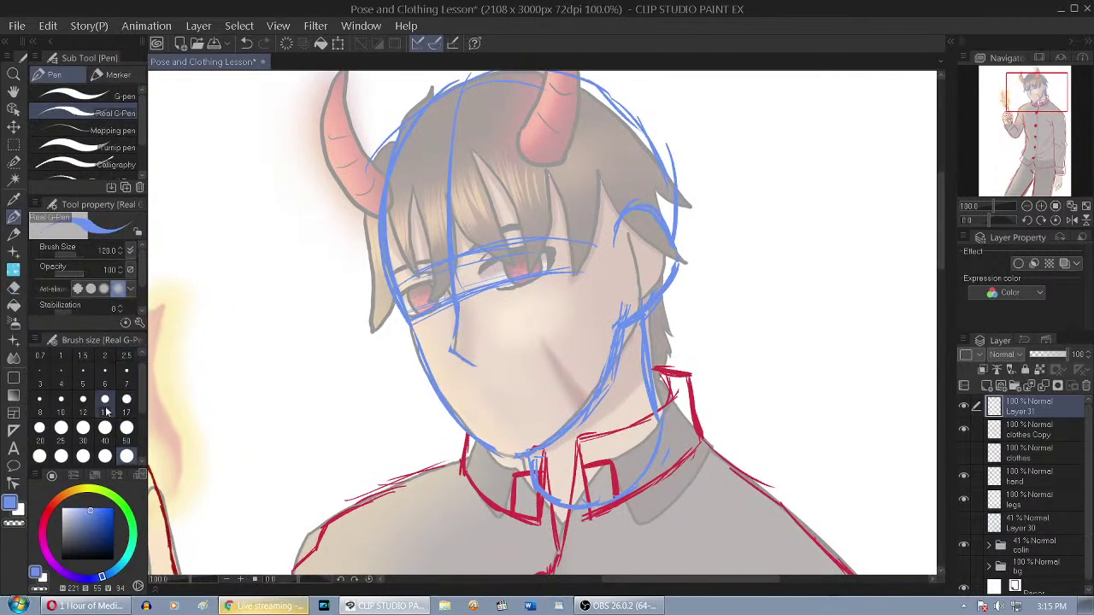
pyautogui.click(83, 398)
# Try a wedge-shaped mouth sketch below the nose and undo its strokes
pyautogui.scroll(1, 453, 407)
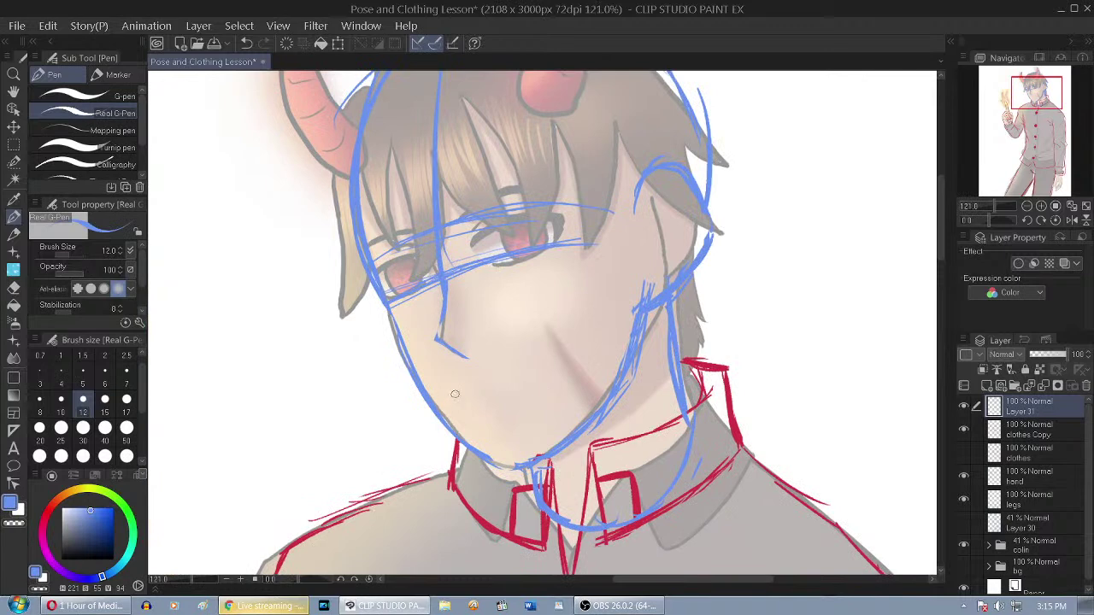
pyautogui.scroll(2, 513, 411)
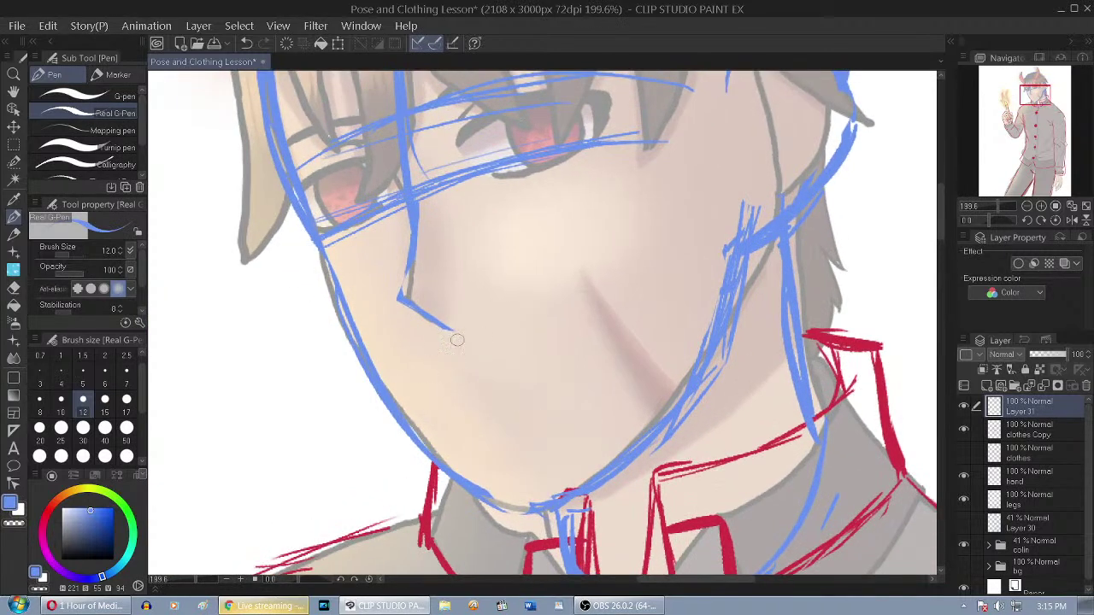
pyautogui.scroll(-2, 447, 349)
pyautogui.moveTo(442, 356); pyautogui.dragTo(528, 324)
pyautogui.moveTo(512, 330)
pyautogui.mouseDown()
pyautogui.moveTo(490, 365)
pyautogui.moveTo(464, 373)
pyautogui.moveTo(483, 385)
pyautogui.moveTo(434, 359)
pyautogui.mouseUp()
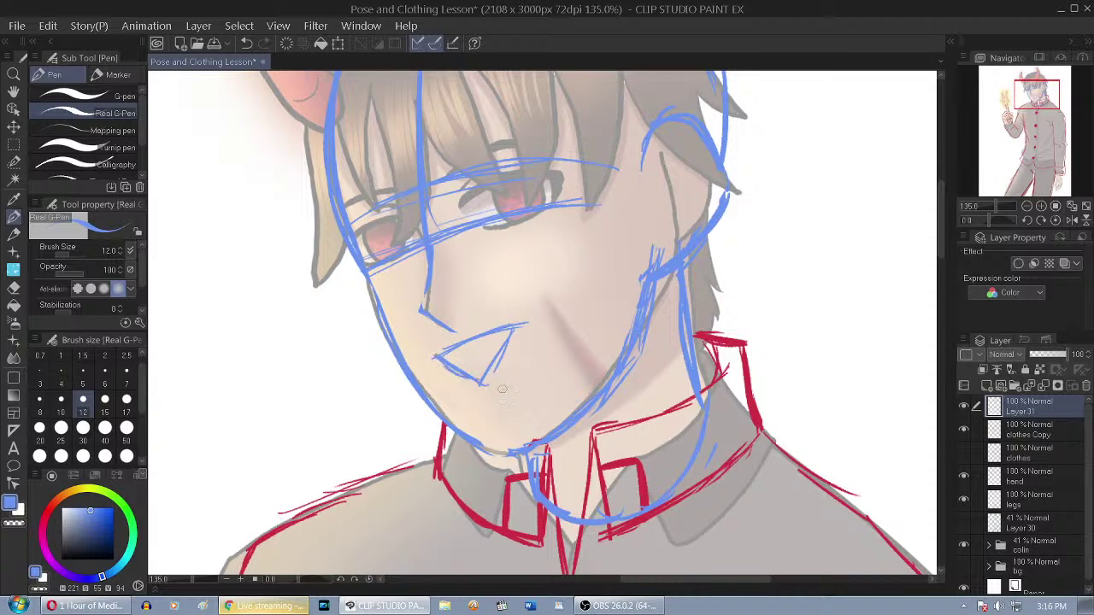
pyautogui.hotkey('ctrl', 'z')
pyautogui.hotkey('ctrl', 'z')
pyautogui.hotkey('ctrl', 'z')
pyautogui.hotkey('ctrl', 'z')
pyautogui.hotkey('ctrl', 'z')
pyautogui.hotkey('ctrl', 'z')
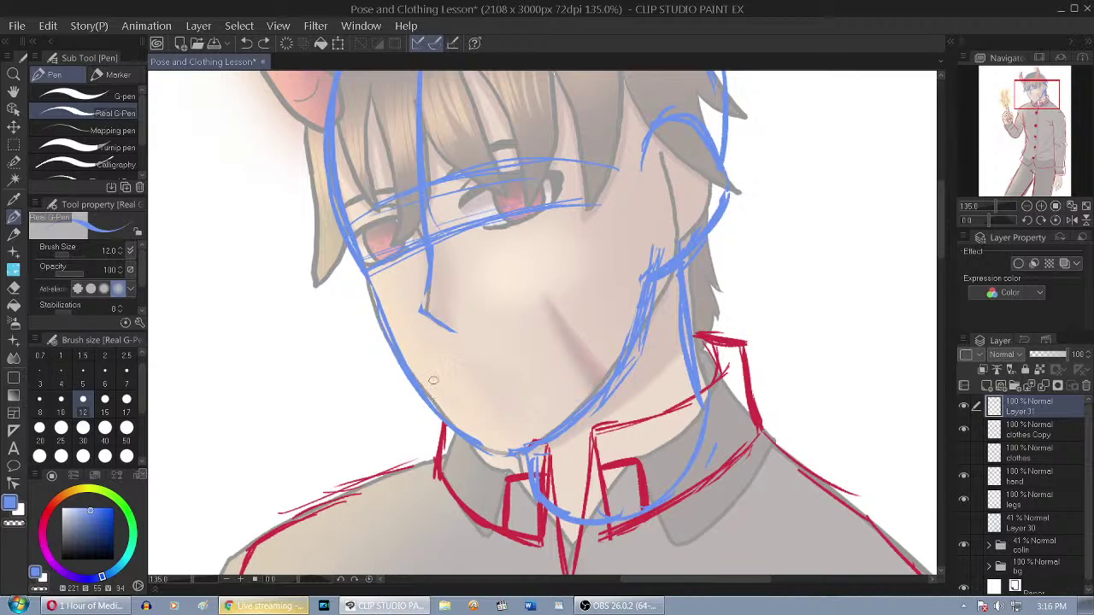
# Try a long curved mouth guideline across the cheek with a circle at the jaw hinge, and undo it
pyautogui.moveTo(430, 399); pyautogui.dragTo(568, 366)
pyautogui.hotkey('ctrl', 'z')
pyautogui.moveTo(646, 261)
pyautogui.mouseDown()
pyautogui.moveTo(620, 247)
pyautogui.moveTo(643, 267)
pyautogui.moveTo(583, 324)
pyautogui.moveTo(610, 297)
pyautogui.moveTo(500, 366)
pyautogui.moveTo(527, 356)
pyautogui.moveTo(399, 371)
pyautogui.moveTo(473, 390)
pyautogui.moveTo(638, 252)
pyautogui.moveTo(661, 287)
pyautogui.moveTo(629, 304)
pyautogui.mouseUp()
pyautogui.hotkey('ctrl', 'z')
pyautogui.hotkey('ctrl', 'z')
pyautogui.hotkey('ctrl', 'z')
pyautogui.hotkey('ctrl', 'z')
pyautogui.hotkey('ctrl', 'z')
pyautogui.hotkey('ctrl', 'z')
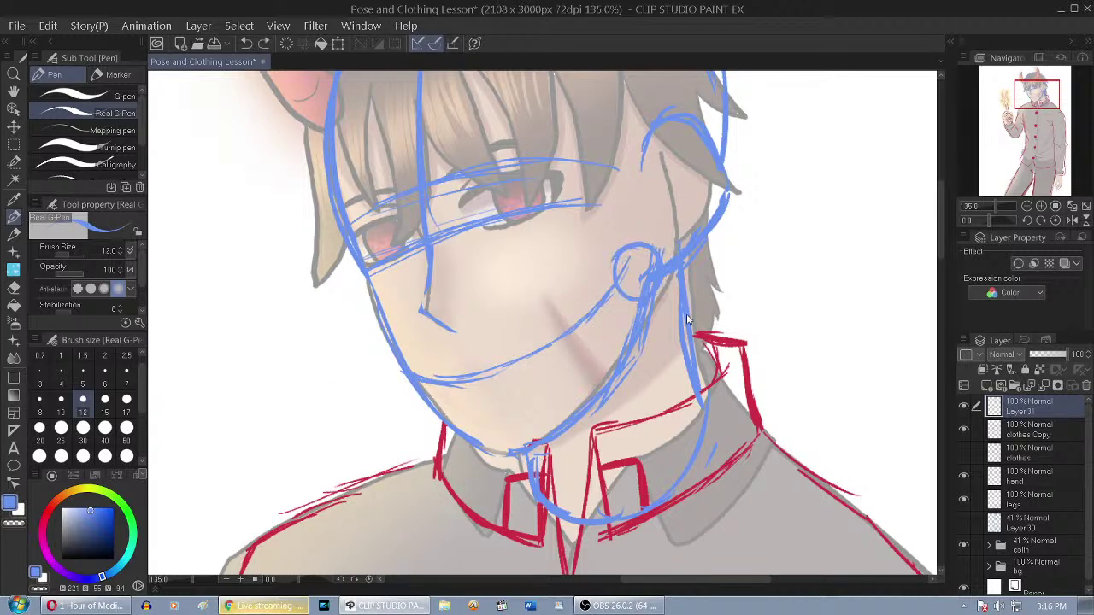
pyautogui.hotkey('ctrl', 'z')
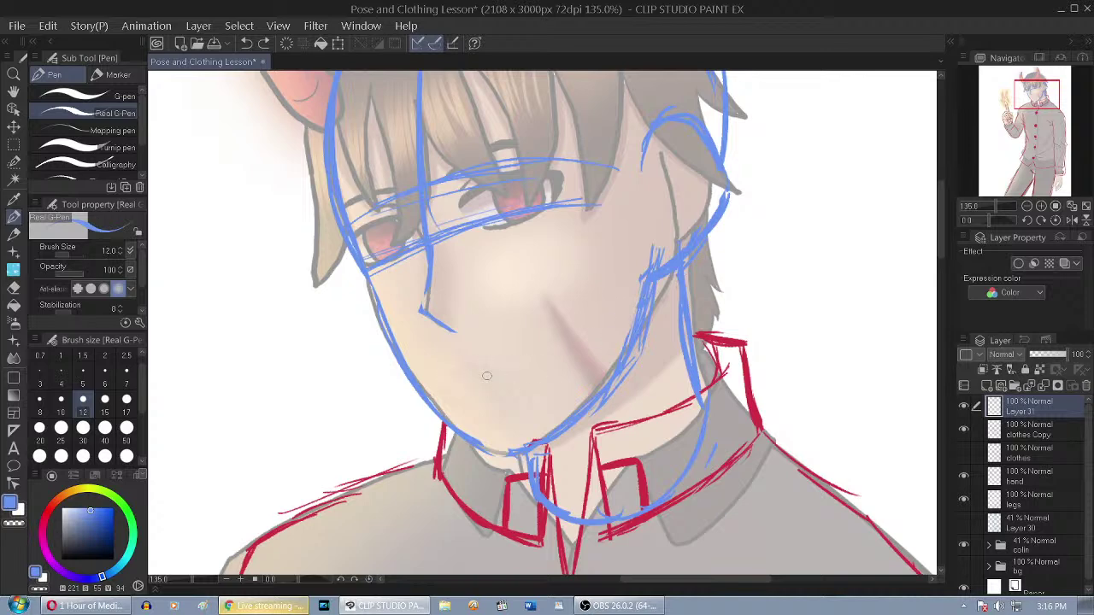
# Sketch a slightly upturned blue mouth line with a short lower-lip line beneath it
pyautogui.scroll(3, 557, 370)
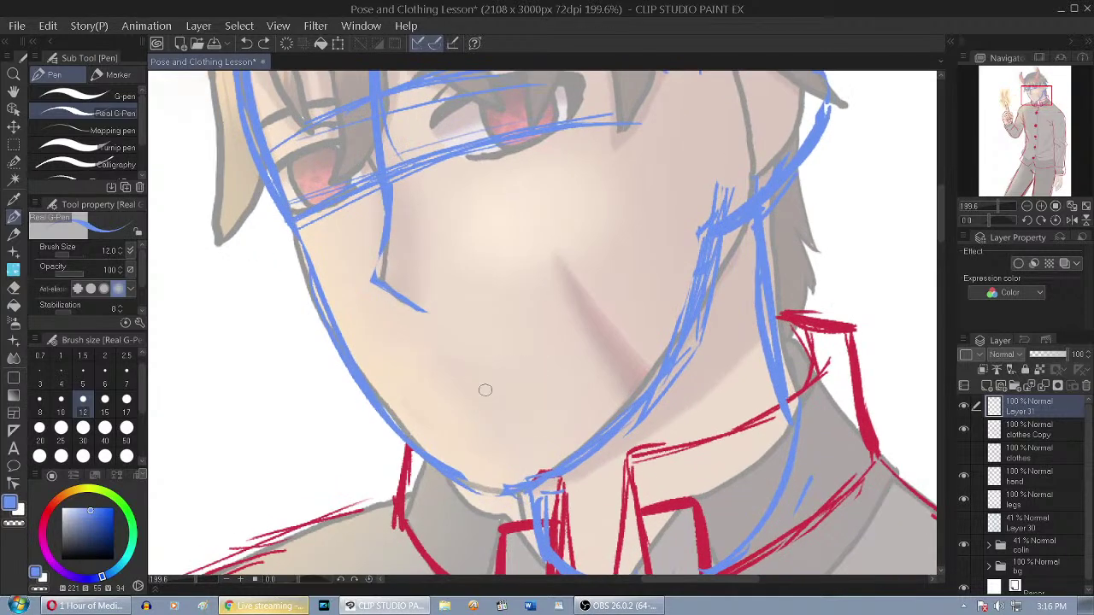
pyautogui.moveTo(475, 385); pyautogui.dragTo(554, 355)
pyautogui.moveTo(485, 381); pyautogui.dragTo(415, 395)
pyautogui.moveTo(472, 430)
pyautogui.mouseDown()
pyautogui.moveTo(498, 429)
pyautogui.moveTo(462, 429)
pyautogui.mouseUp()
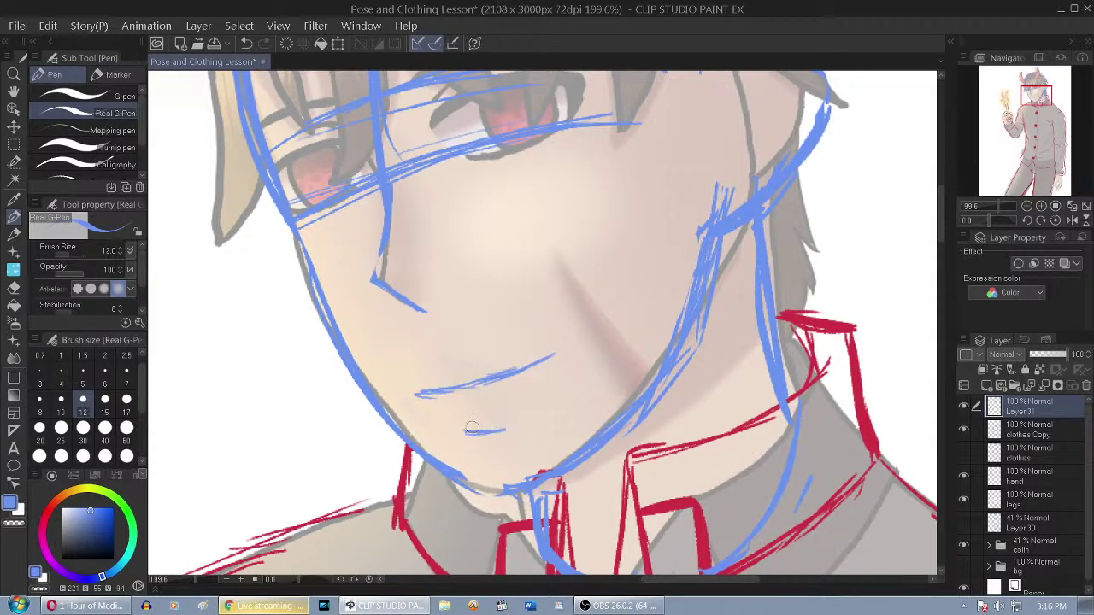
# Select the mouth lines with the size 17 Selection pen, transform them to sit better under the nose, and clear the selection
pyautogui.scroll(-2, 593, 323)
pyautogui.click(13, 163)
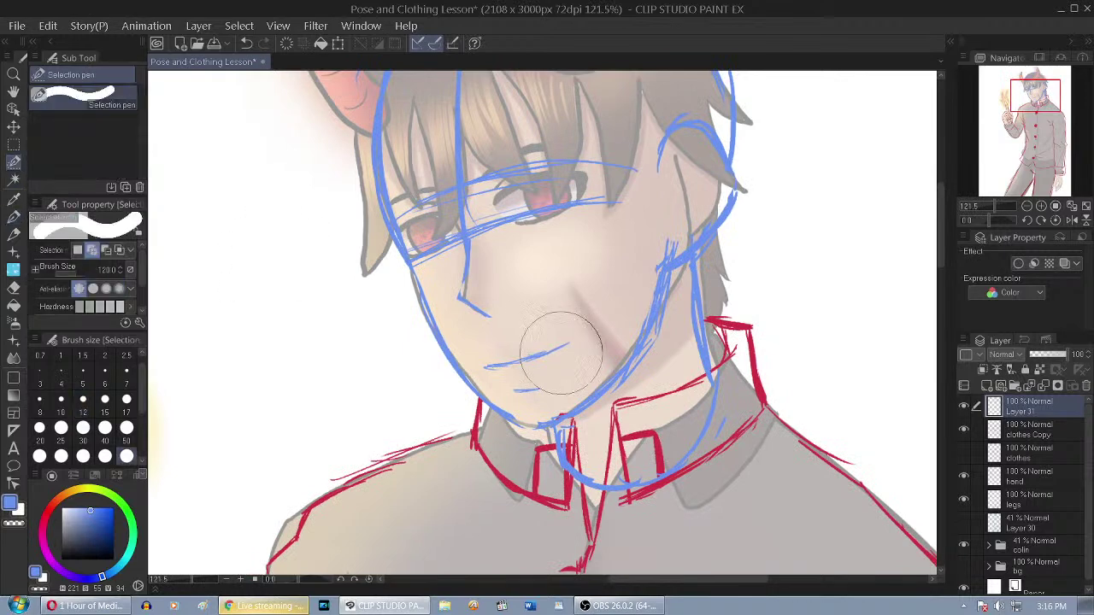
pyautogui.click(127, 400)
pyautogui.moveTo(573, 341)
pyautogui.mouseDown()
pyautogui.moveTo(484, 365)
pyautogui.moveTo(528, 368)
pyautogui.moveTo(517, 395)
pyautogui.moveTo(493, 367)
pyautogui.mouseUp()
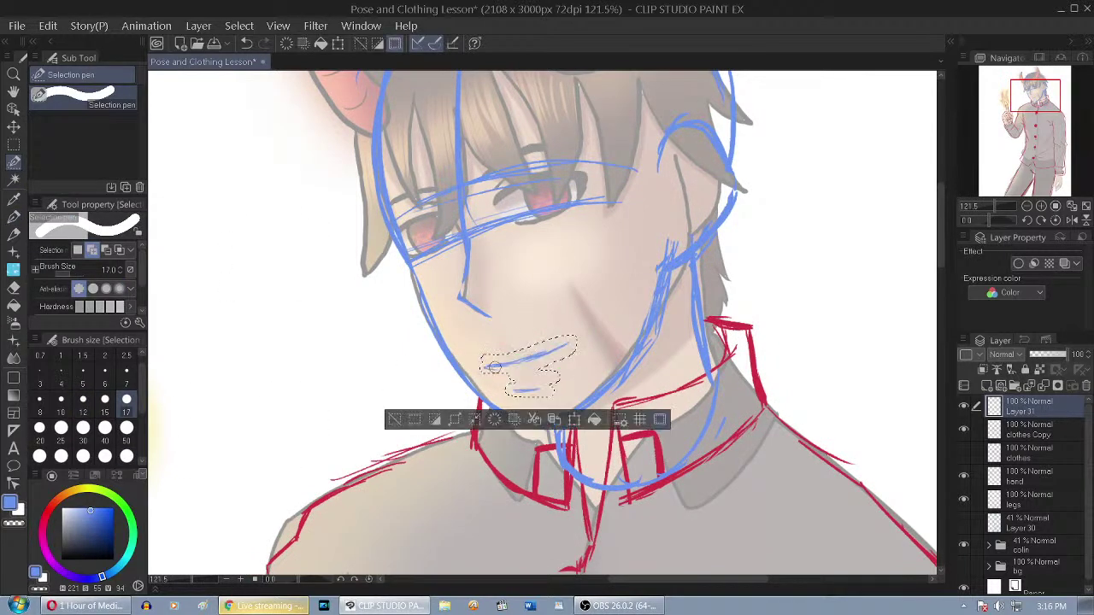
pyautogui.hotkey('ctrl', 't')
pyautogui.moveTo(564, 367)
pyautogui.mouseDown()
pyautogui.moveTo(553, 367)
pyautogui.moveTo(556, 352)
pyautogui.mouseUp()
pyautogui.click(498, 422)
pyautogui.click(387, 418)
pyautogui.scroll(-2, 513, 434)
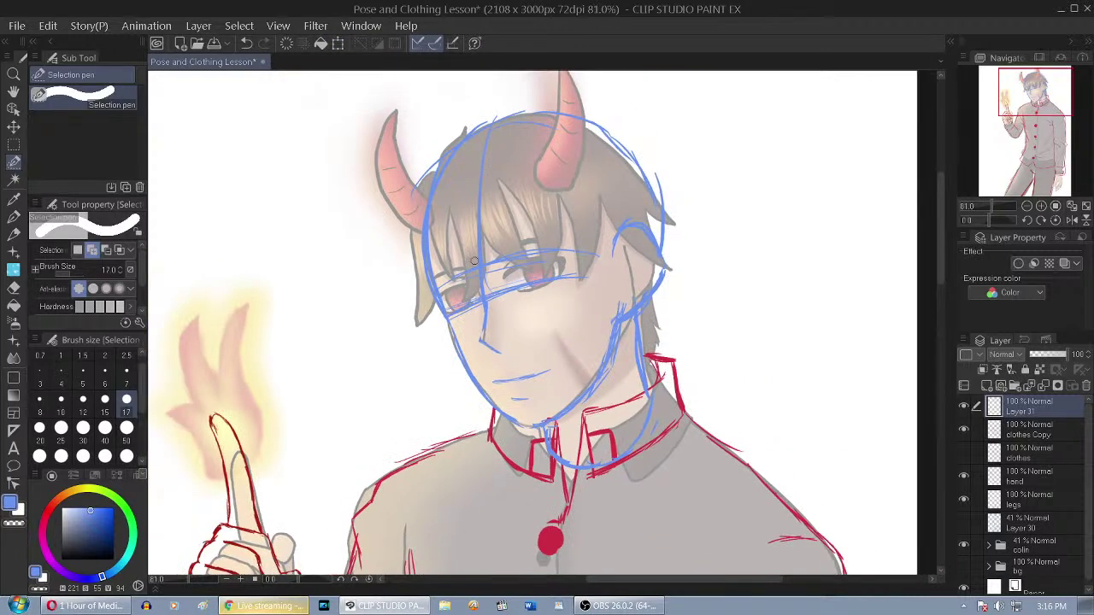
pyautogui.click(531, 421)
pyautogui.click(399, 452)
# Erase a gap in the mouth line and the stray strokes along the jaw near the ear with the size 50 hard eraser
pyautogui.press('e')
pyautogui.scroll(3, 504, 373)
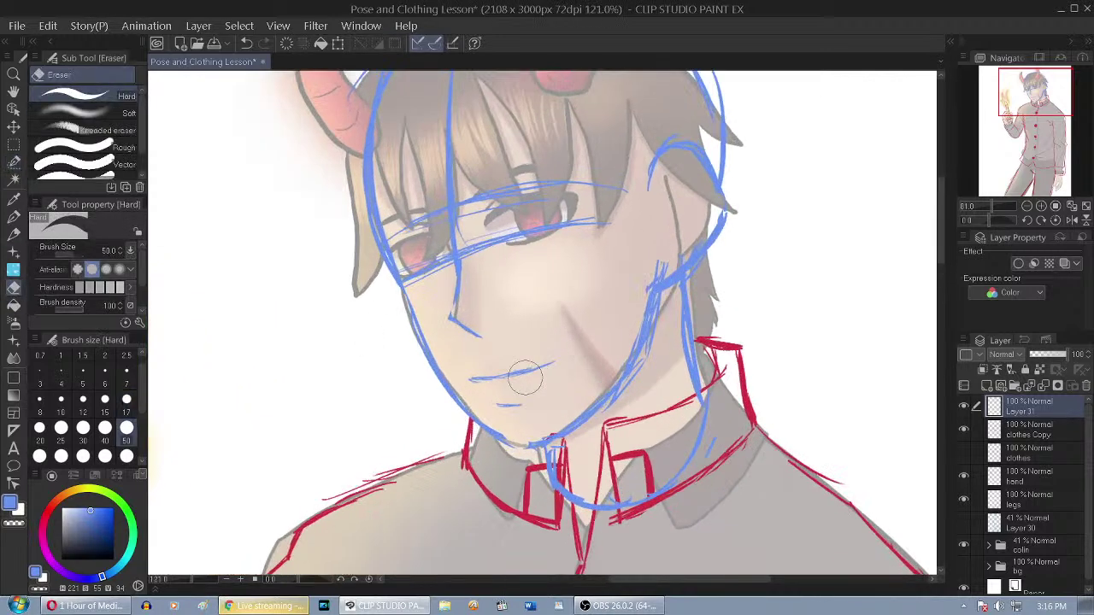
pyautogui.click(498, 373)
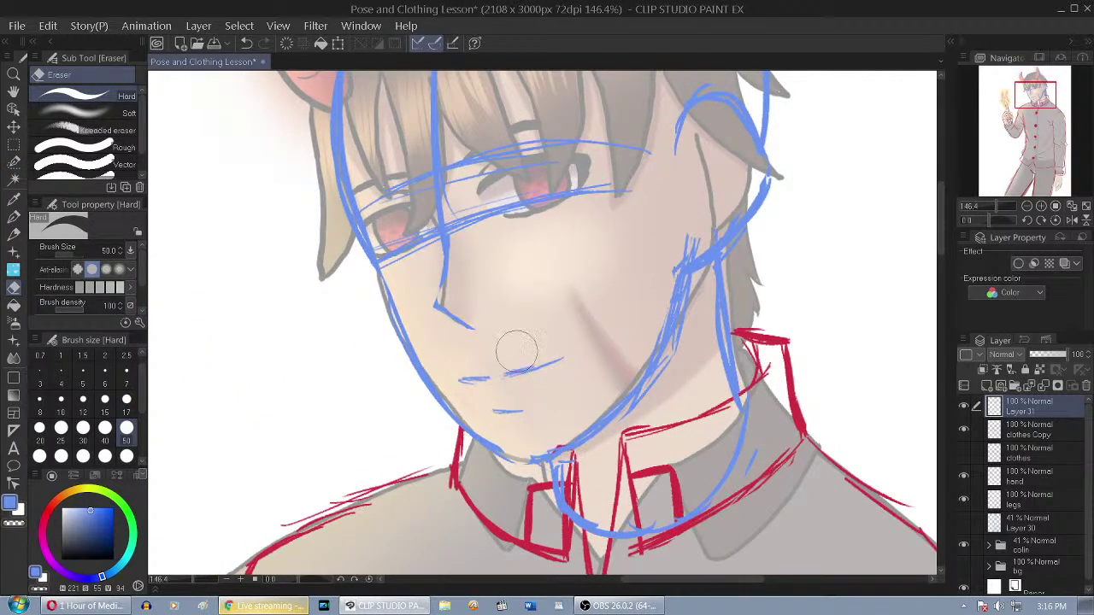
pyautogui.moveTo(678, 231)
pyautogui.mouseDown()
pyautogui.moveTo(660, 299)
pyautogui.moveTo(669, 272)
pyautogui.moveTo(697, 295)
pyautogui.mouseUp()
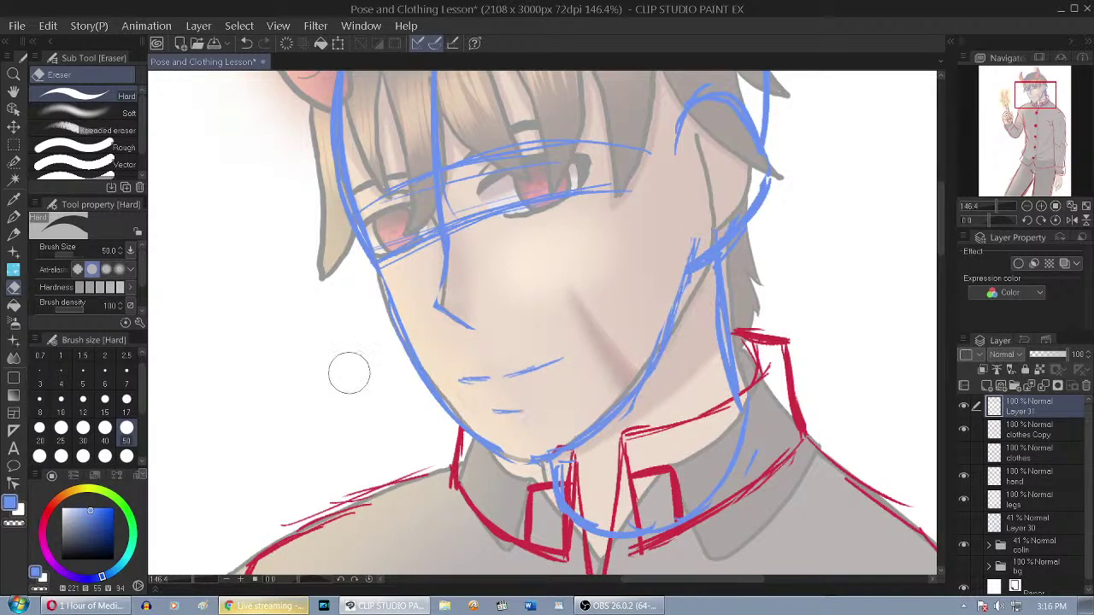
pyautogui.scroll(-2, 347, 371)
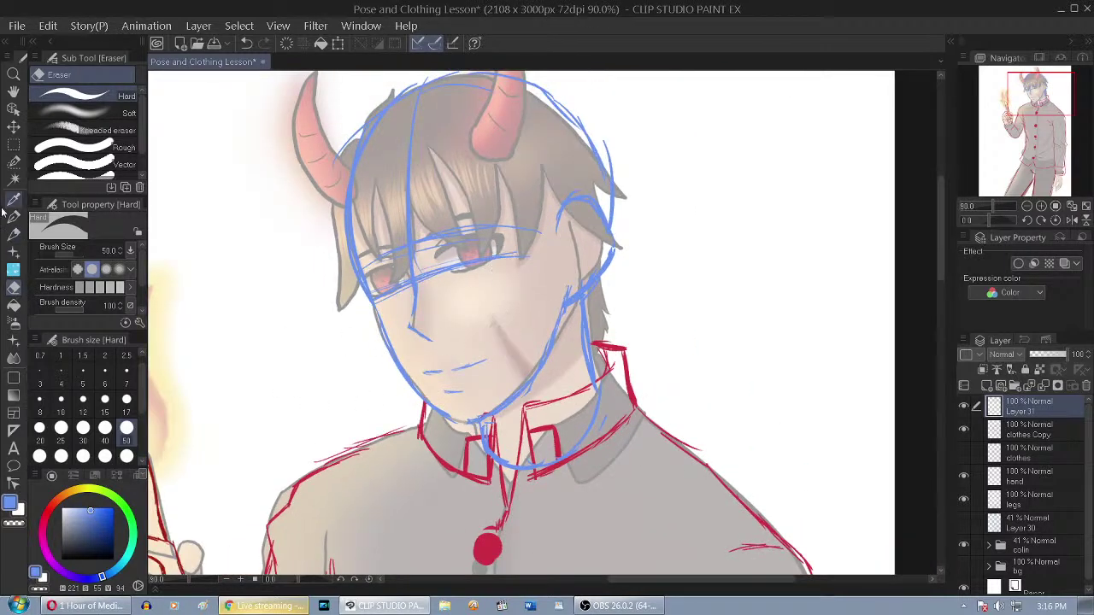
# Rework the shorter segment of the mouth line with the Real G-Pen and trim it with the size 17 hard eraser
pyautogui.click(16, 163)
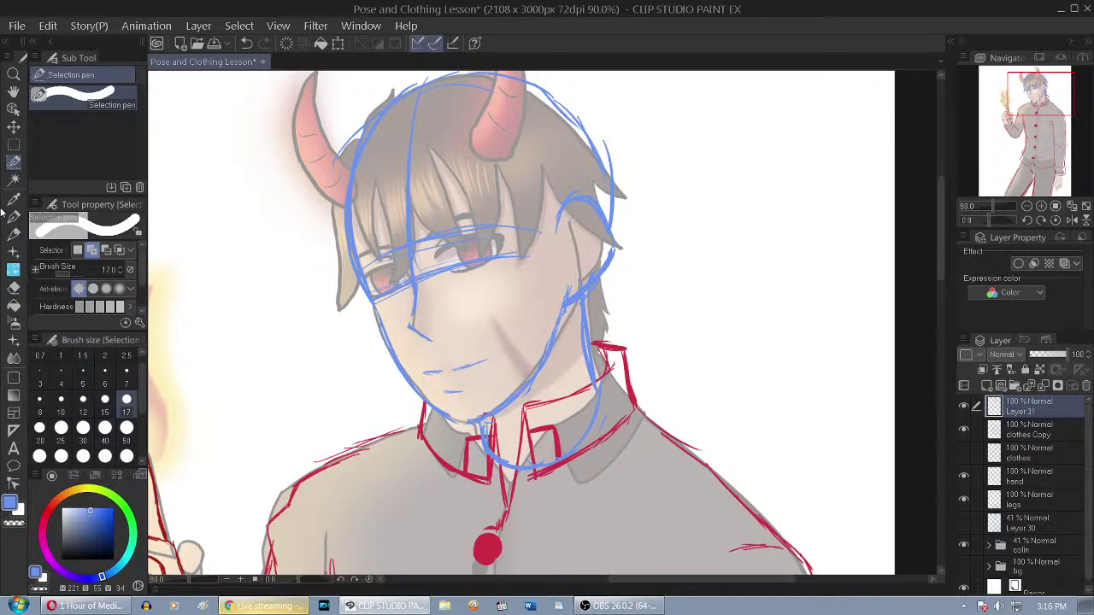
pyautogui.click(13, 217)
pyautogui.scroll(3, 432, 372)
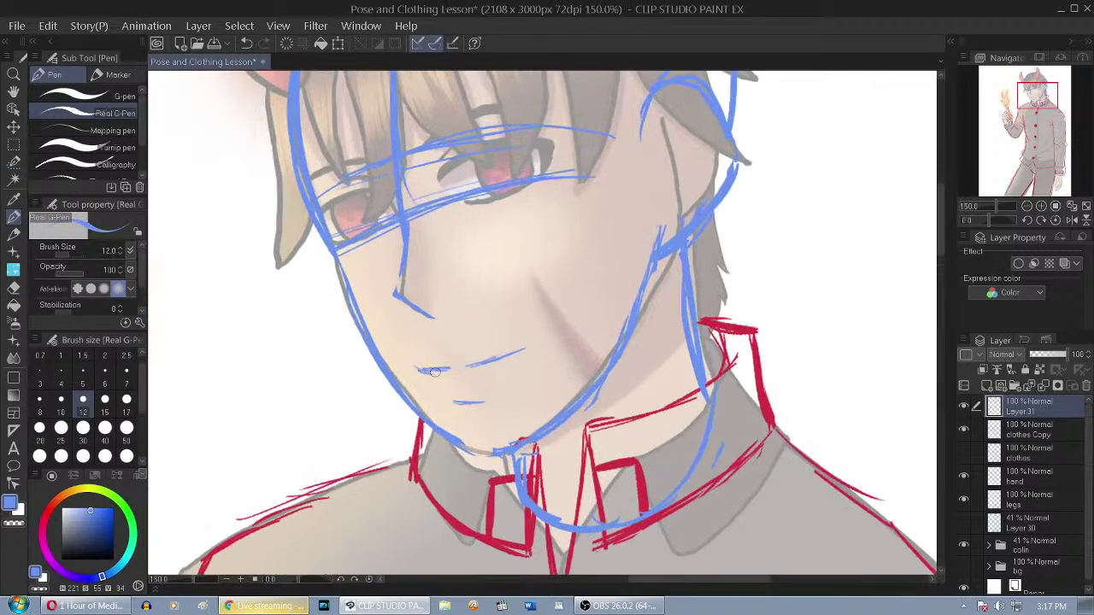
pyautogui.click(12, 287)
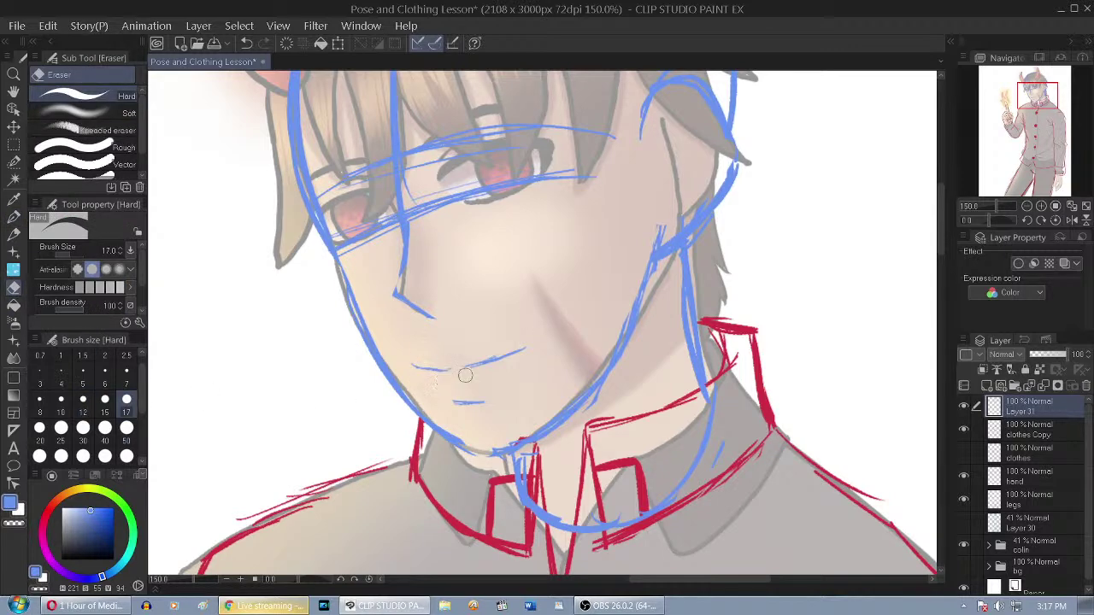
# Select the mouth with the size 50 Selection pen, nudge it slightly toward the front of the face, and deselect
pyautogui.scroll(-3, 495, 389)
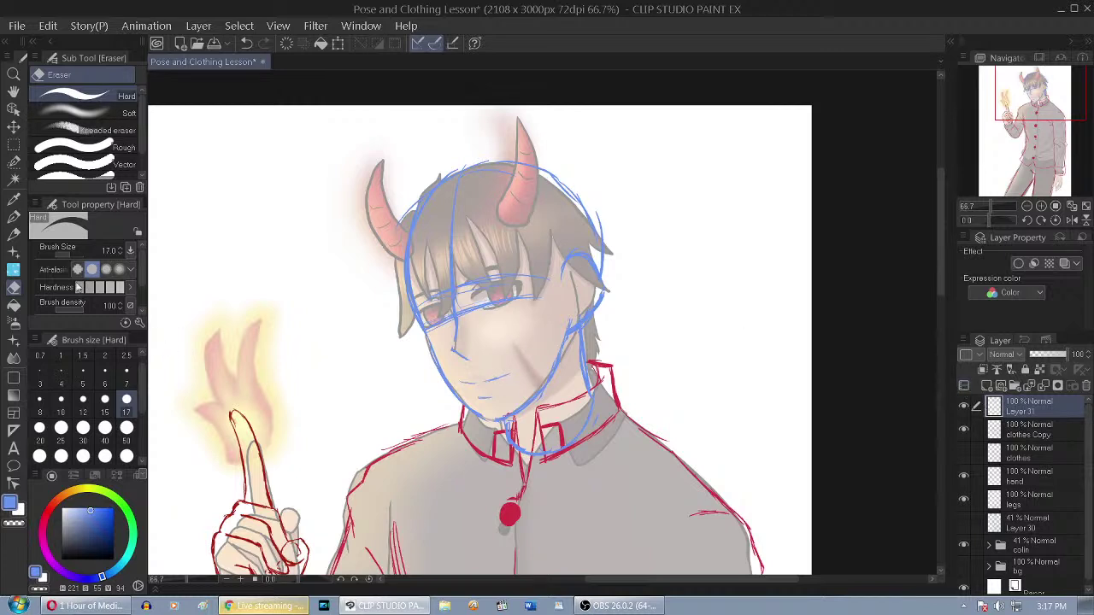
pyautogui.click(14, 161)
pyautogui.click(126, 441)
pyautogui.moveTo(514, 376); pyautogui.dragTo(469, 386)
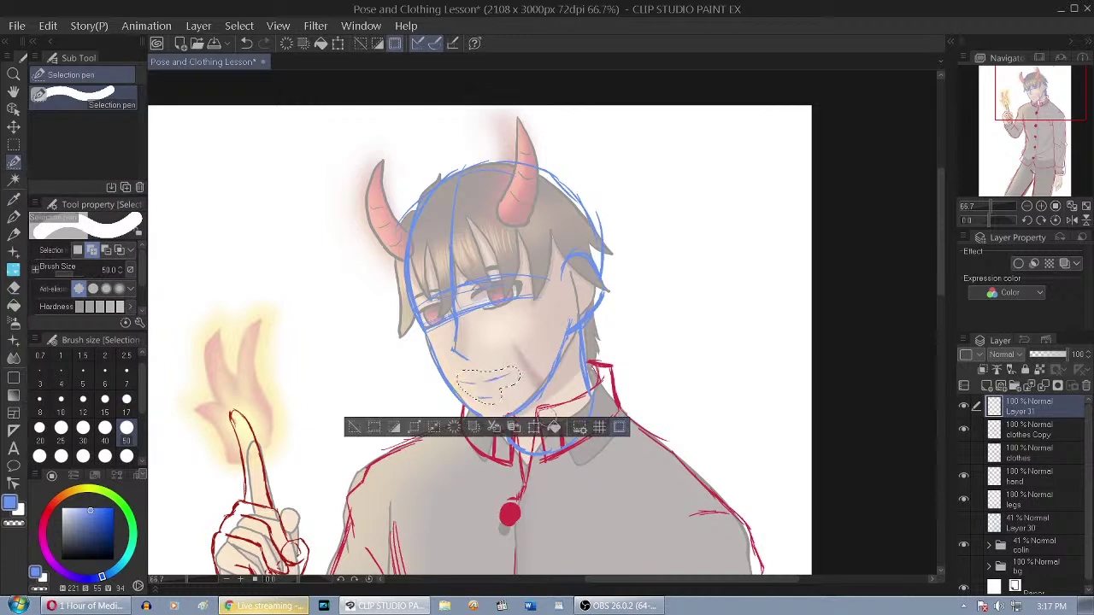
pyautogui.click(534, 430)
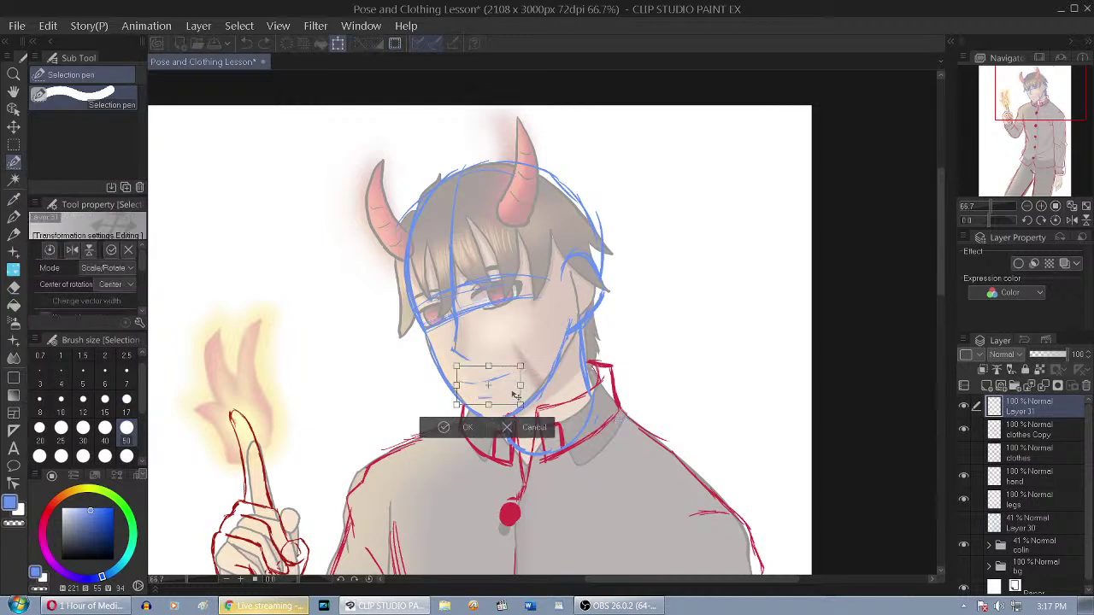
pyautogui.moveTo(512, 393); pyautogui.dragTo(511, 396)
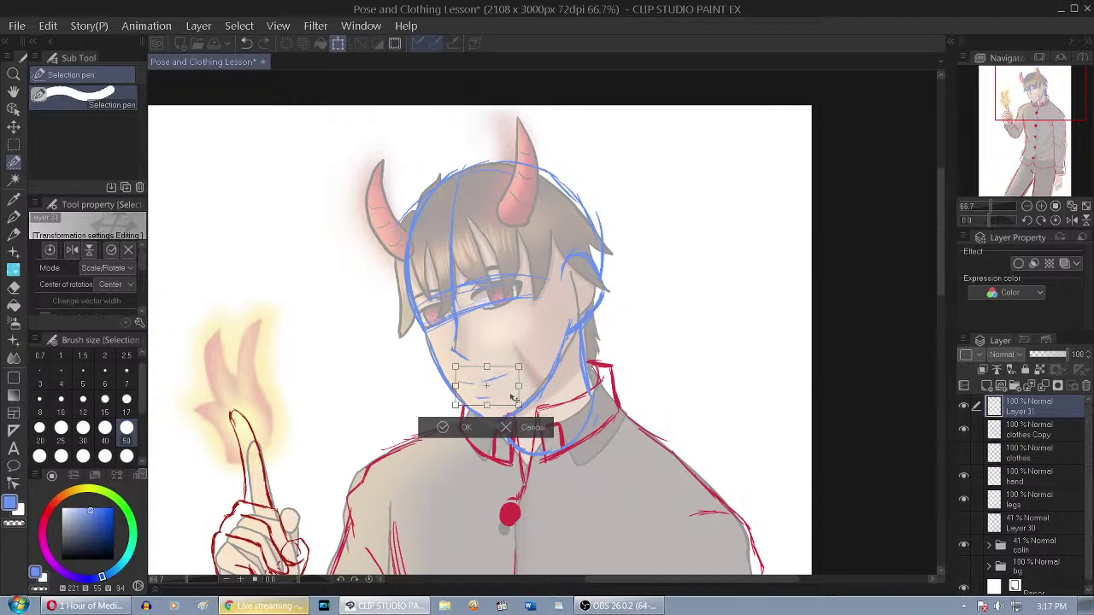
pyautogui.click(453, 428)
pyautogui.click(351, 427)
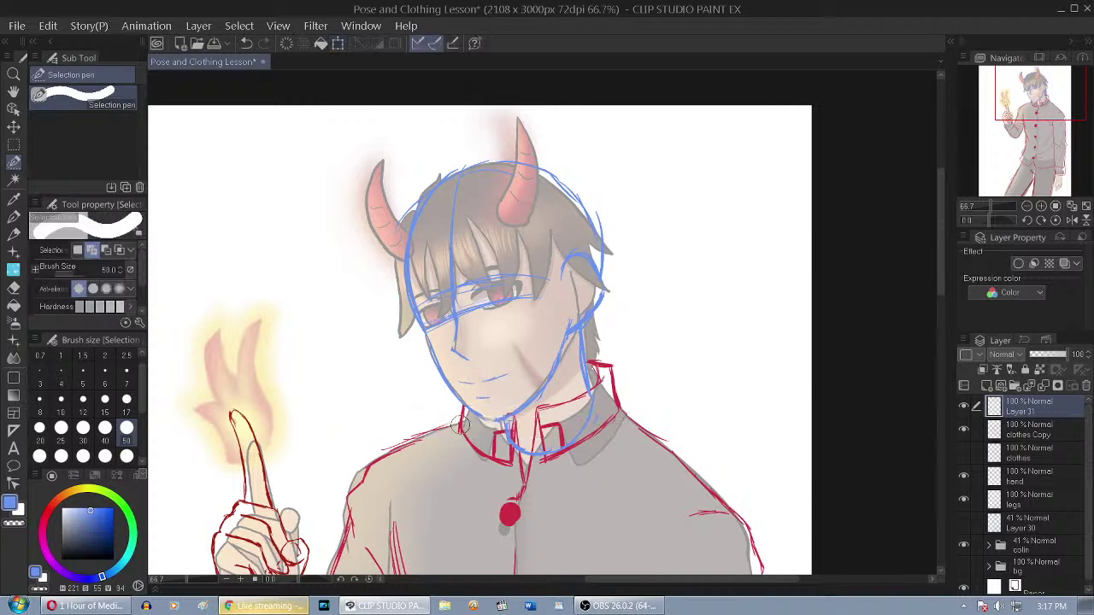
# Reselect the mouth lines, rotate them slightly and move them up a little, and clear the selection
pyautogui.moveTo(452, 373)
pyautogui.mouseDown()
pyautogui.moveTo(513, 378)
pyautogui.moveTo(479, 398)
pyautogui.moveTo(496, 393)
pyautogui.mouseUp()
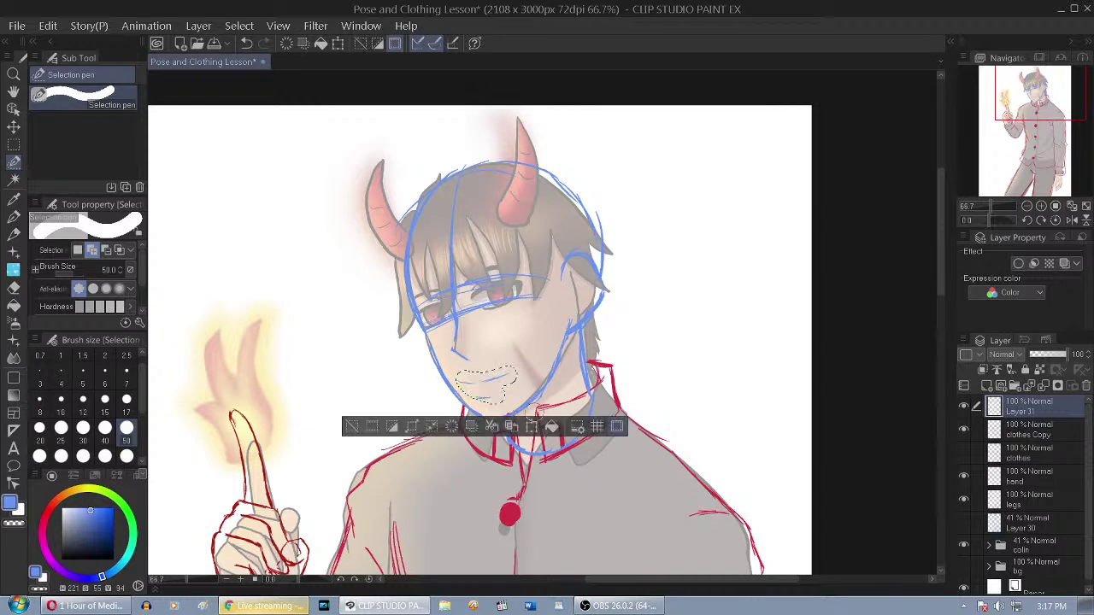
pyautogui.click(617, 426)
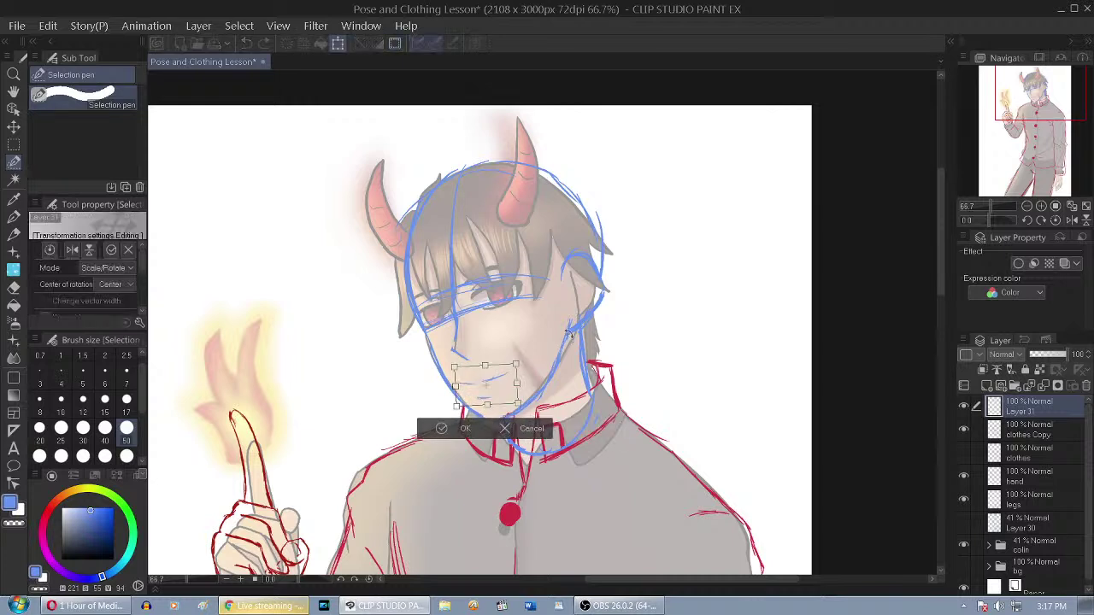
pyautogui.moveTo(501, 379); pyautogui.dragTo(501, 377)
pyautogui.click(468, 433)
pyautogui.click(466, 430)
pyautogui.click(347, 427)
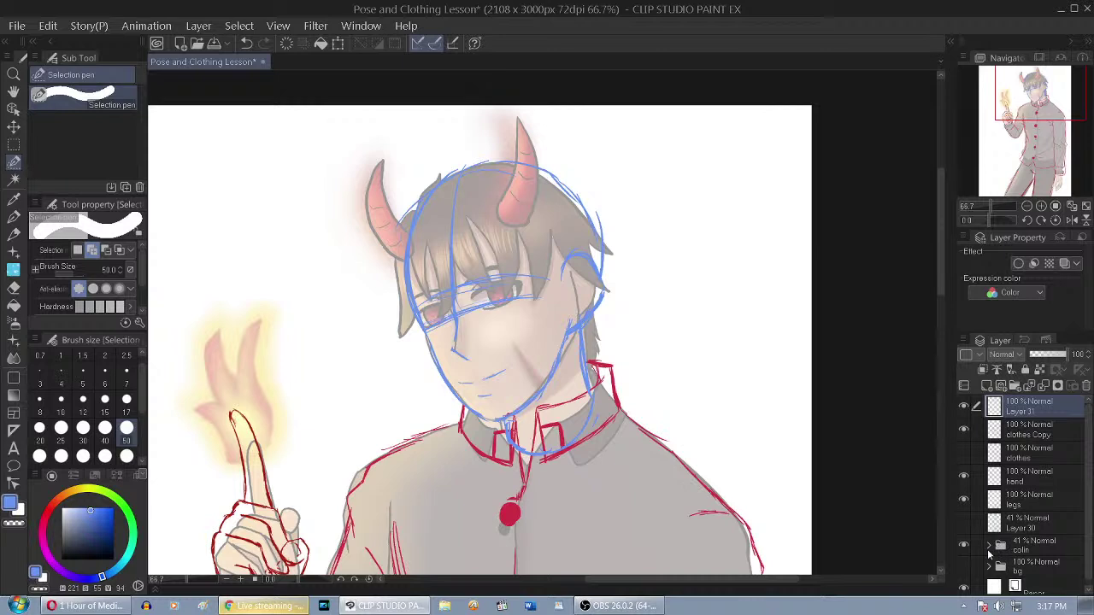
# Toggle Layer 32 in the colin folder to compare the original mouth with the sketch, leaving it visible and reselecting Layer 31
pyautogui.click(989, 547)
pyautogui.click(1051, 574)
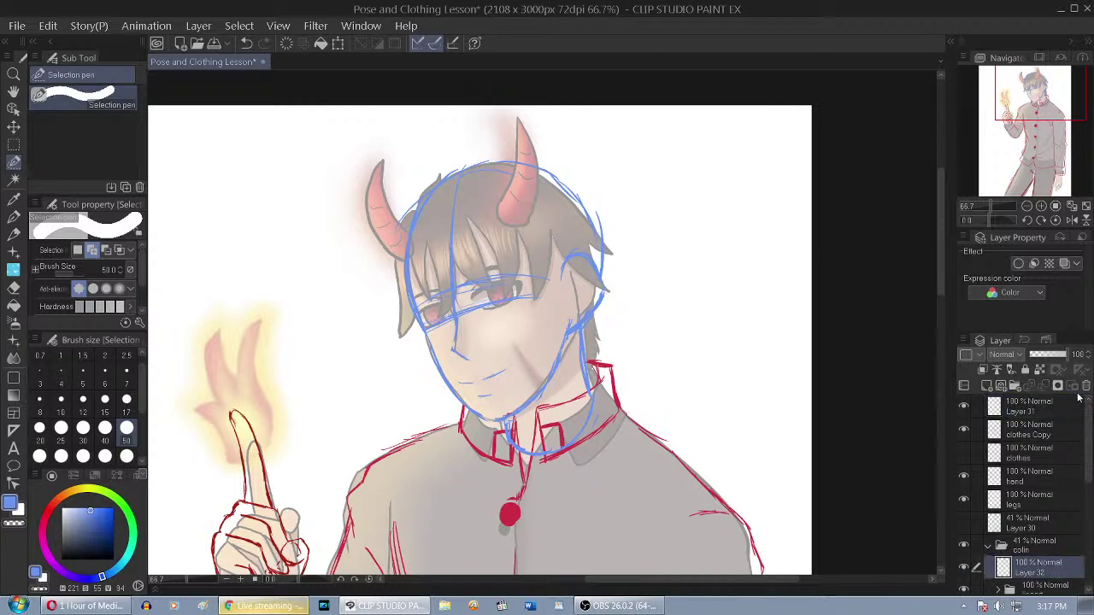
pyautogui.click(965, 569)
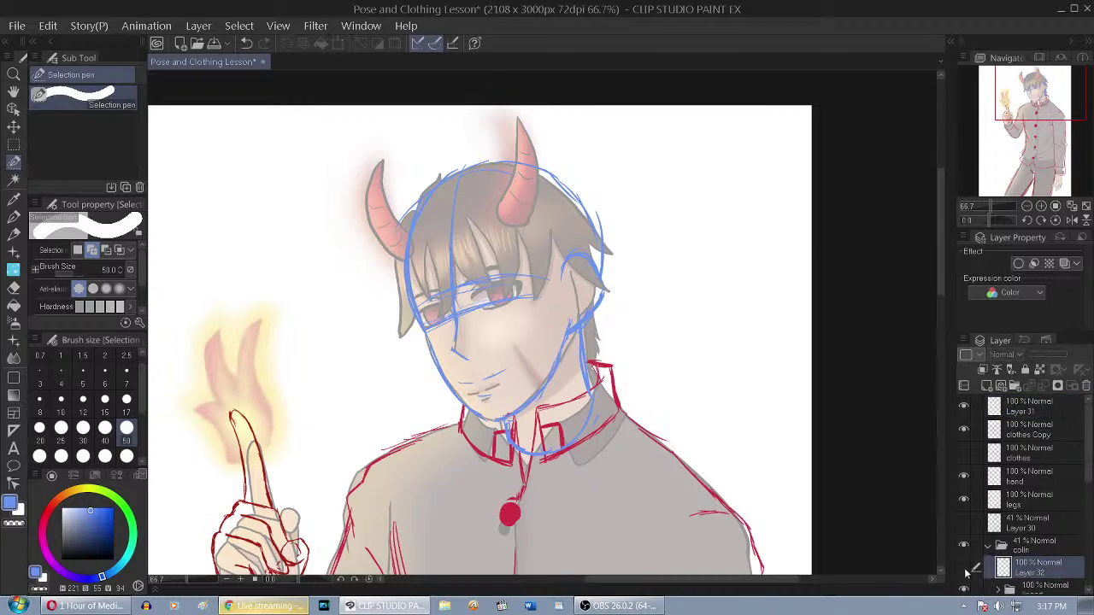
pyautogui.click(964, 570)
pyautogui.click(964, 570)
pyautogui.click(965, 571)
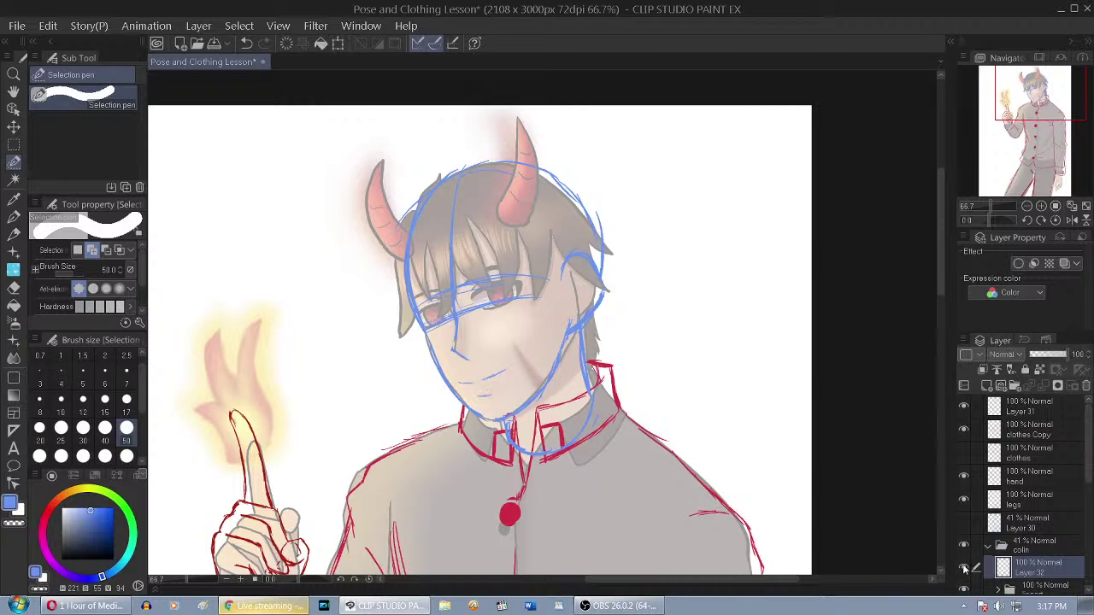
pyautogui.click(964, 570)
pyautogui.click(965, 569)
pyautogui.click(989, 546)
pyautogui.click(1031, 408)
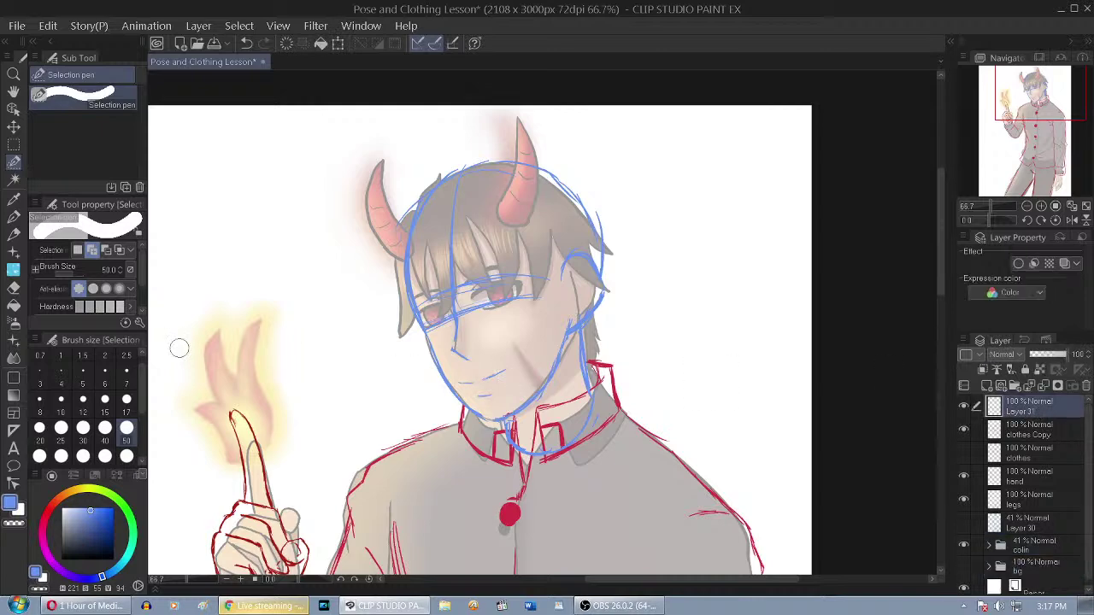
# Sketch the inner ear lines in blue with the size 12 Real G-Pen
pyautogui.scroll(4, 508, 322)
pyautogui.press('p')
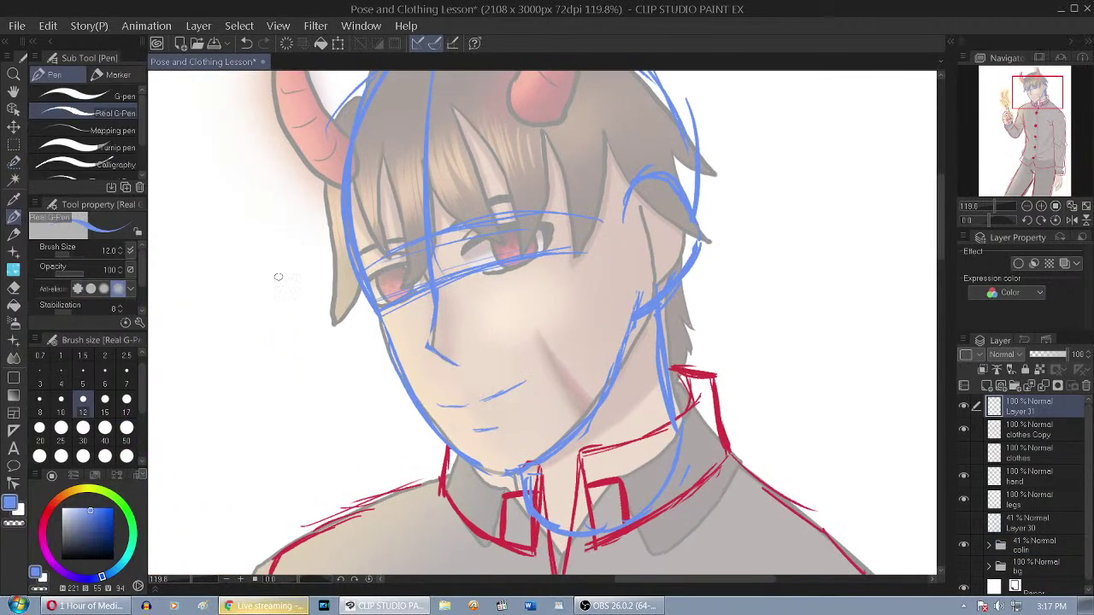
pyautogui.scroll(3, 439, 330)
pyautogui.moveTo(428, 331); pyautogui.dragTo(422, 358)
pyautogui.scroll(-3, 587, 238)
pyautogui.moveTo(695, 186)
pyautogui.mouseDown()
pyautogui.moveTo(703, 254)
pyautogui.moveTo(705, 197)
pyautogui.moveTo(724, 213)
pyautogui.moveTo(699, 250)
pyautogui.mouseUp()
pyautogui.scroll(-3, 680, 171)
pyautogui.scroll(3, 718, 364)
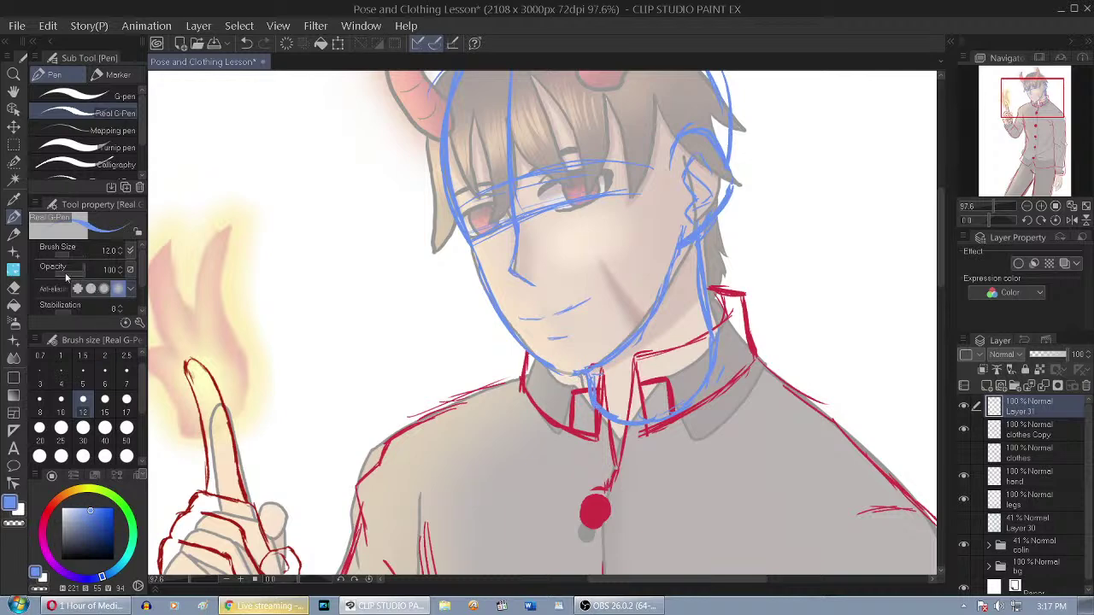
# Clean up the blue neck lines around the collar and below the ear with the size 17 Hard eraser
pyautogui.press('e')
pyautogui.moveTo(585, 377); pyautogui.dragTo(601, 418)
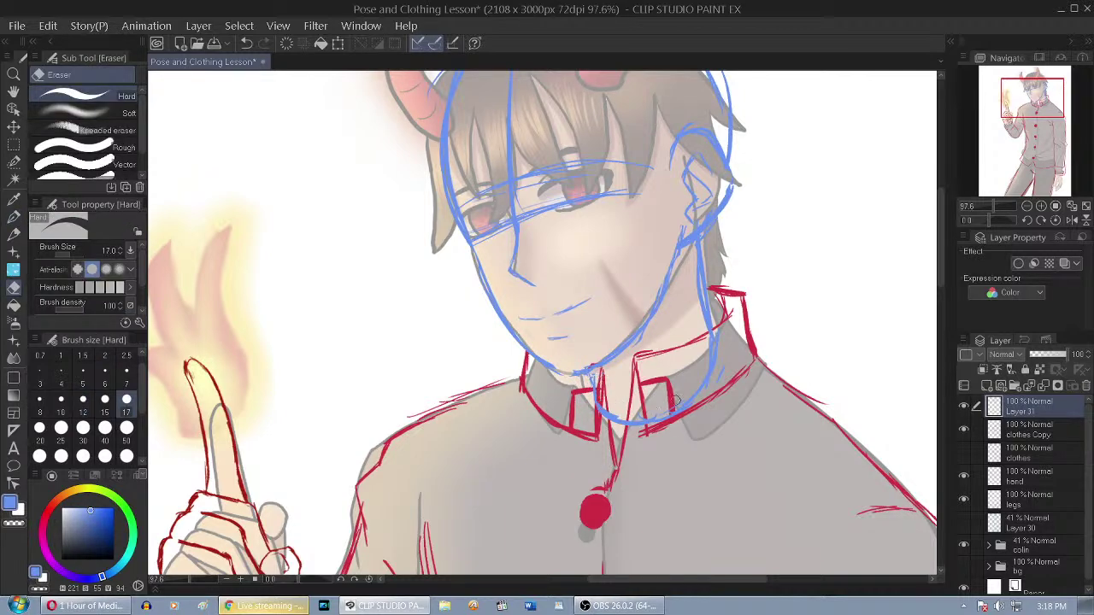
pyautogui.moveTo(687, 246); pyautogui.dragTo(708, 354)
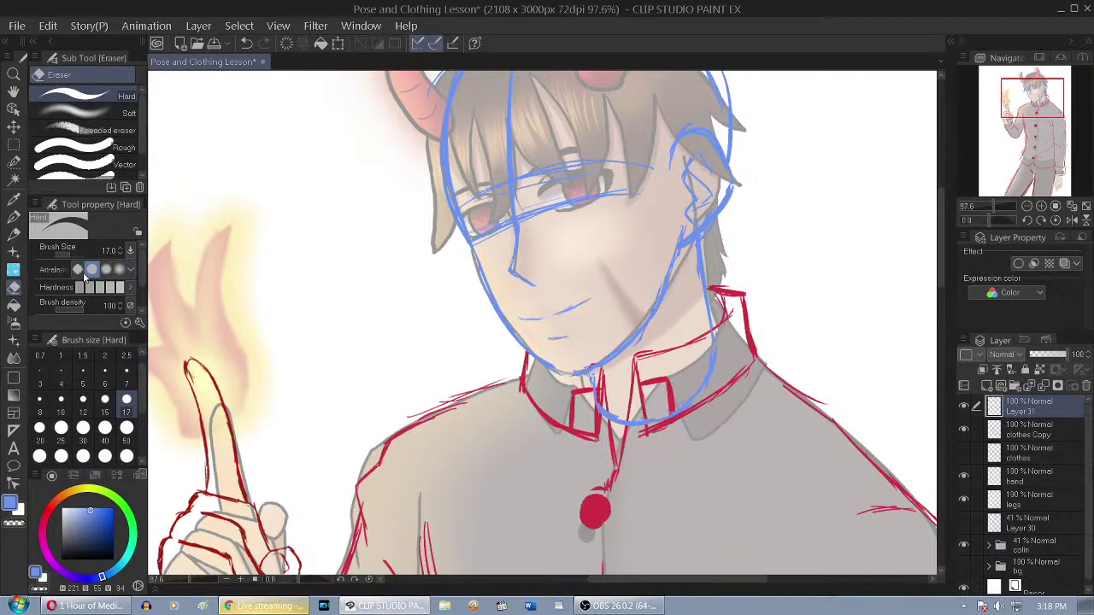
# Redraw the chin curve in blue with the size 12 Real G-Pen and erase stray jaw lines near the ear
pyautogui.click(13, 216)
pyautogui.scroll(2, 561, 351)
pyautogui.scroll(-1, 561, 352)
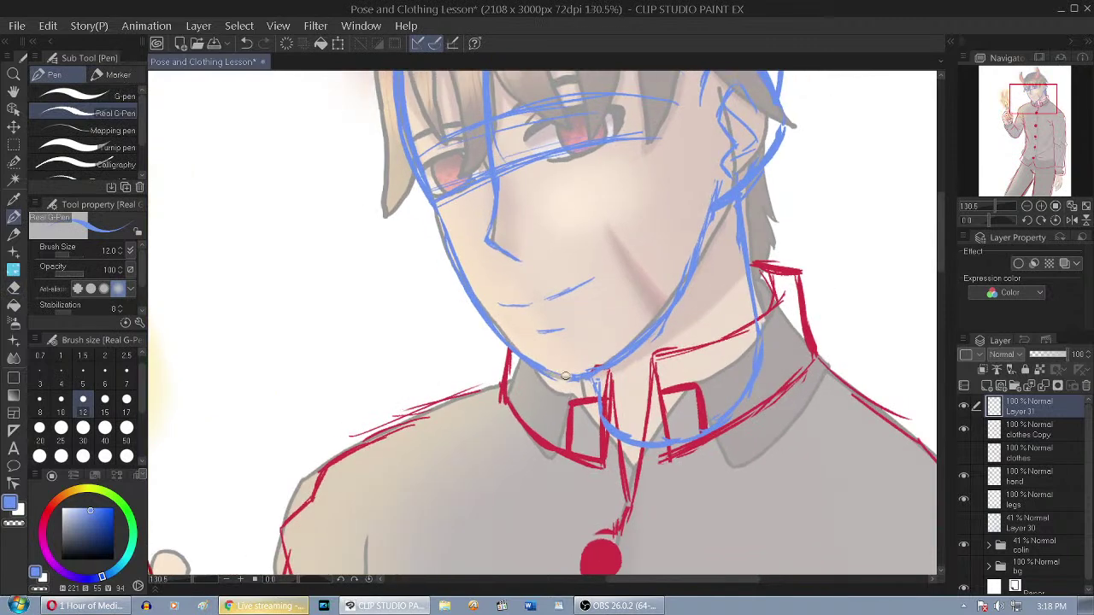
pyautogui.moveTo(611, 372); pyautogui.dragTo(540, 378)
pyautogui.click(14, 287)
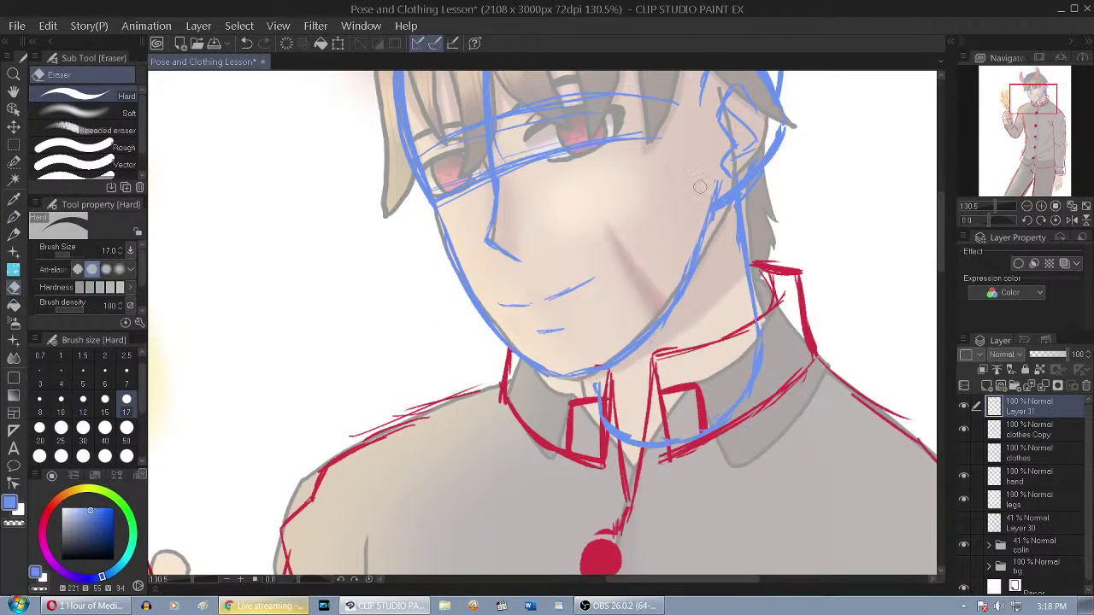
pyautogui.scroll(-3, 674, 232)
pyautogui.scroll(3, 673, 232)
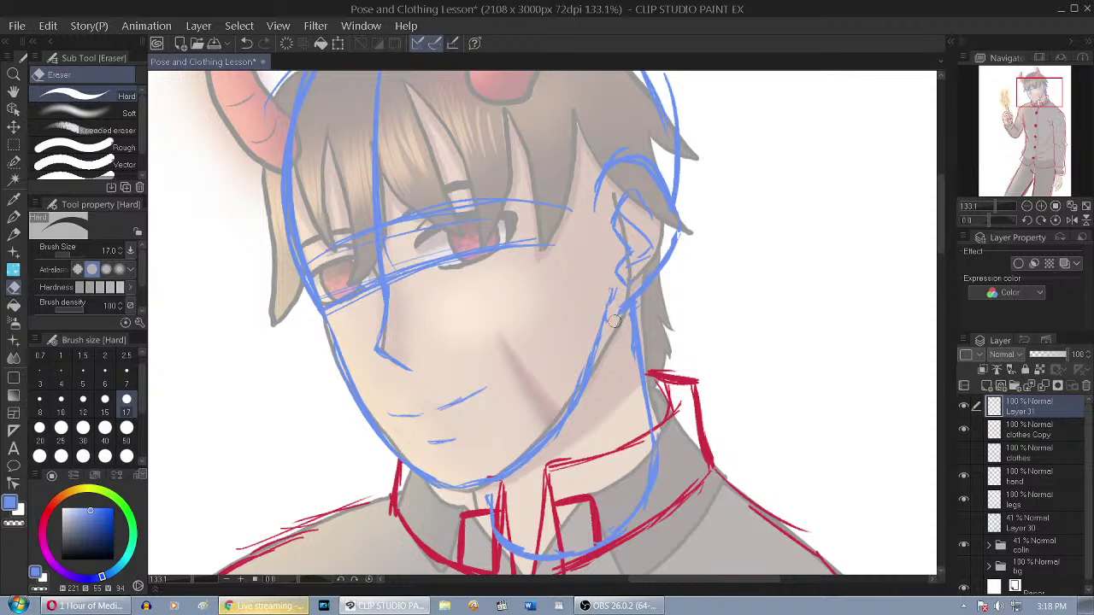
pyautogui.scroll(-2, 612, 308)
pyautogui.press('p')
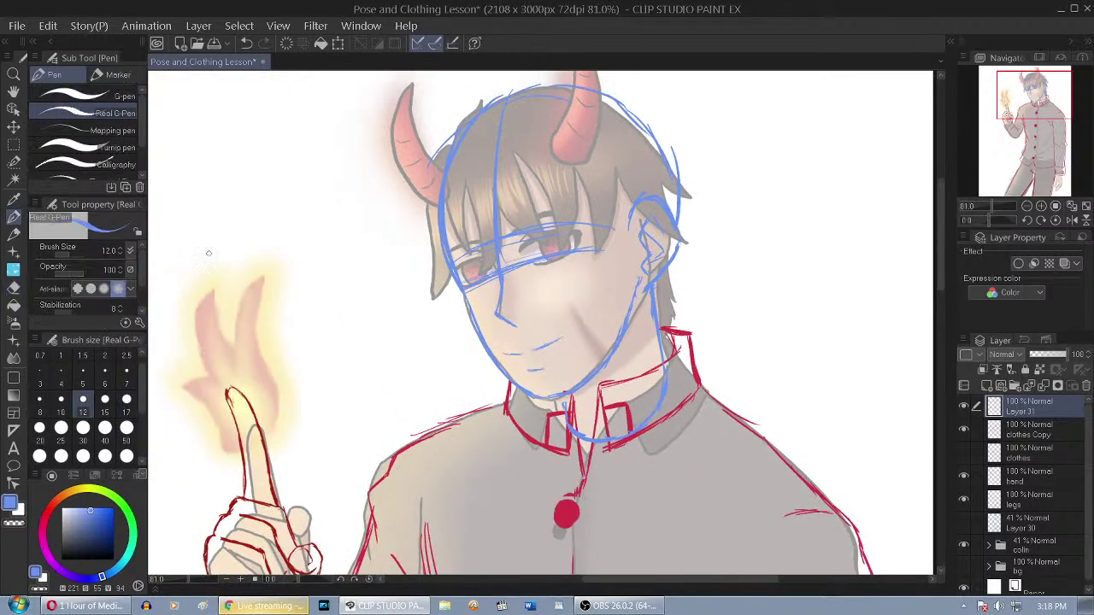
# Add a layer above Layer 31 and sketch the crown outline of the hair in red with the size 12 Real G-Pen
pyautogui.click(987, 385)
pyautogui.click(48, 513)
pyautogui.click(104, 516)
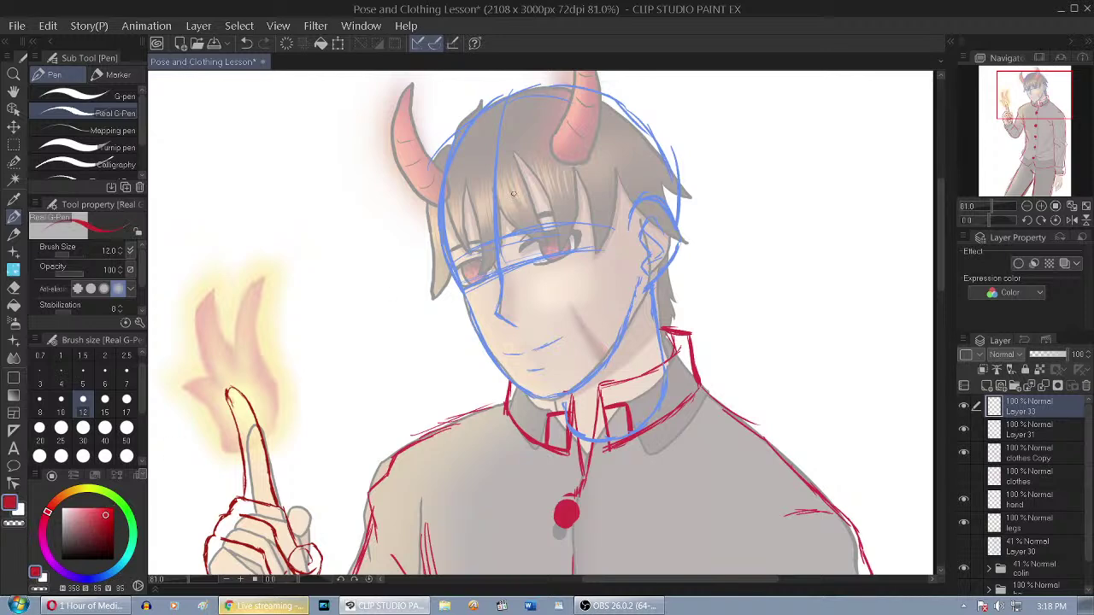
pyautogui.scroll(-2, 514, 193)
pyautogui.scroll(1, 514, 193)
pyautogui.moveTo(481, 157)
pyautogui.mouseDown()
pyautogui.moveTo(440, 196)
pyautogui.moveTo(470, 166)
pyautogui.moveTo(433, 221)
pyautogui.mouseUp()
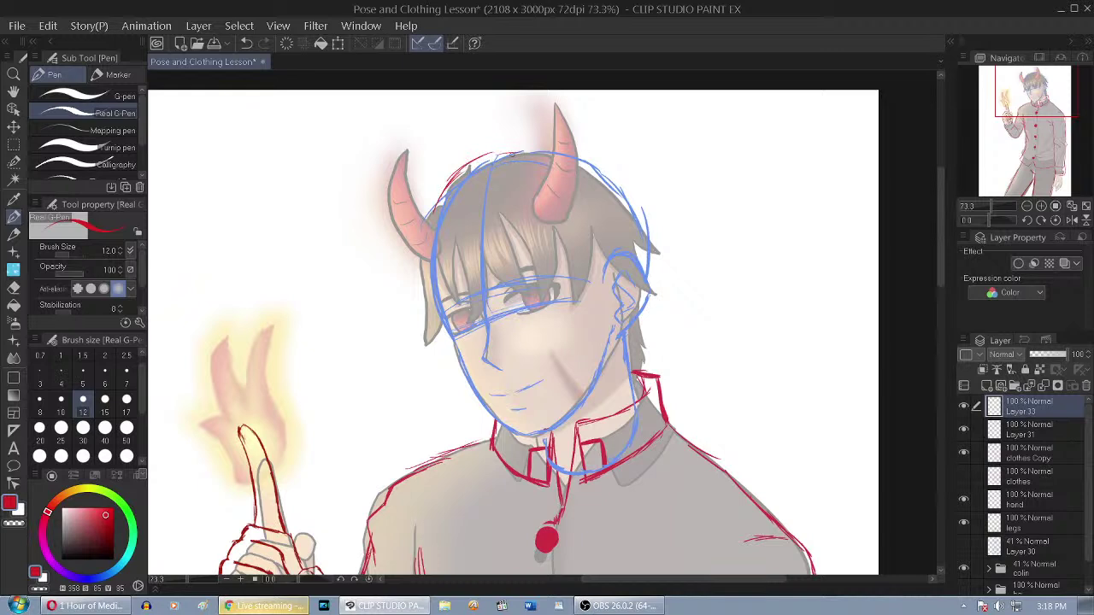
pyautogui.moveTo(503, 151)
pyautogui.mouseDown()
pyautogui.moveTo(560, 139)
pyautogui.moveTo(594, 154)
pyautogui.moveTo(657, 257)
pyautogui.mouseUp()
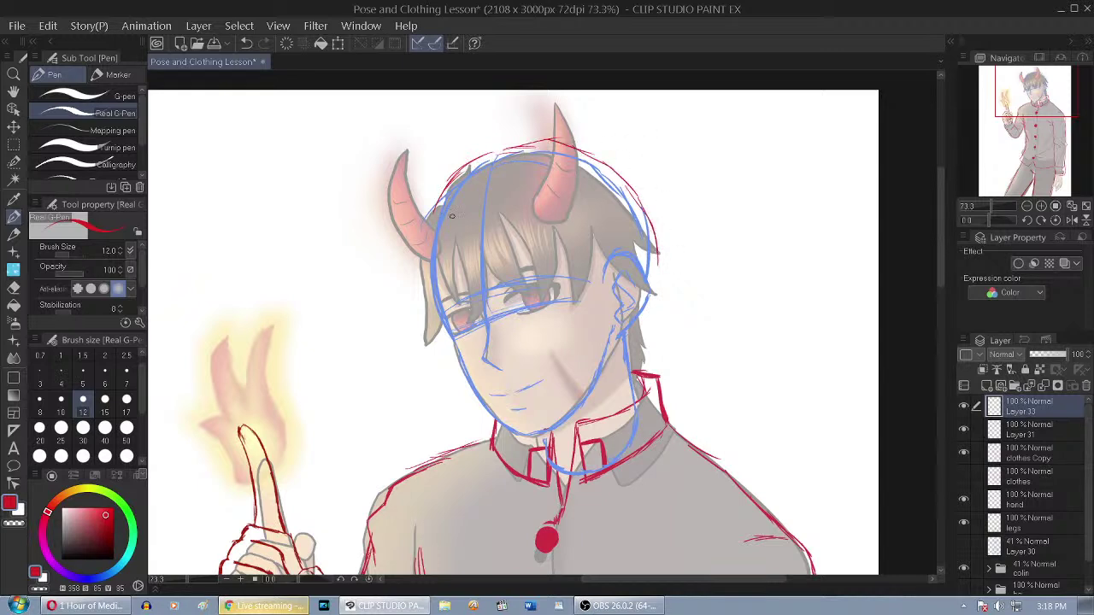
# Sketch the hair's back spikes, front side lock and nape in red, adding a short parting stroke across the front outline
pyautogui.moveTo(631, 186)
pyautogui.mouseDown()
pyautogui.moveTo(663, 225)
pyautogui.moveTo(701, 236)
pyautogui.mouseUp()
pyautogui.moveTo(700, 244)
pyautogui.mouseDown()
pyautogui.moveTo(660, 251)
pyautogui.moveTo(668, 308)
pyautogui.mouseUp()
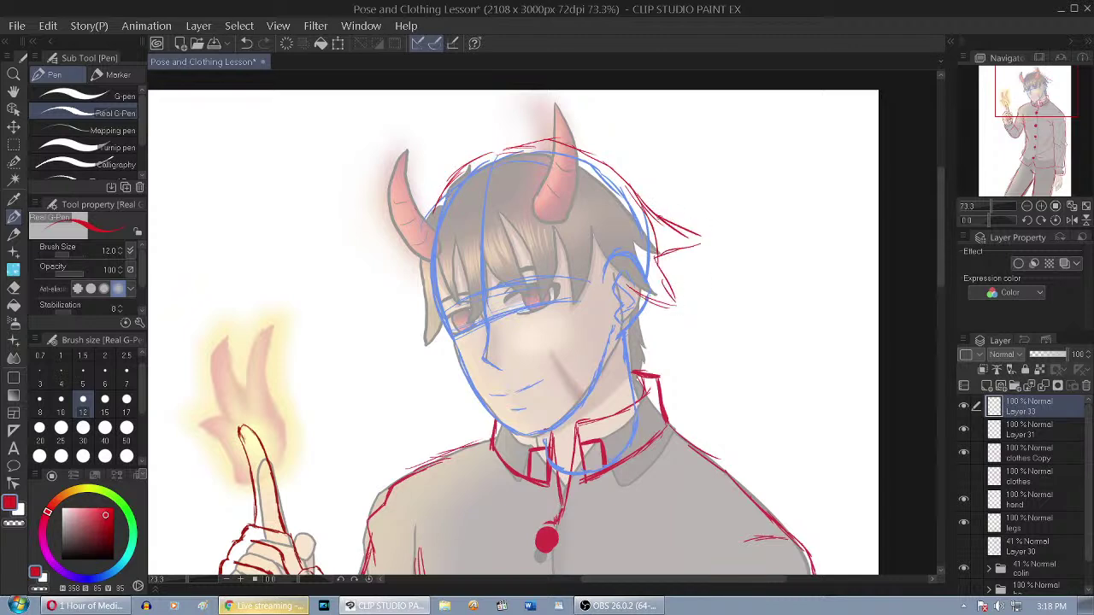
pyautogui.moveTo(436, 203)
pyautogui.mouseDown()
pyautogui.moveTo(423, 229)
pyautogui.moveTo(415, 321)
pyautogui.moveTo(403, 332)
pyautogui.moveTo(434, 318)
pyautogui.mouseUp()
pyautogui.moveTo(410, 336); pyautogui.dragTo(447, 322)
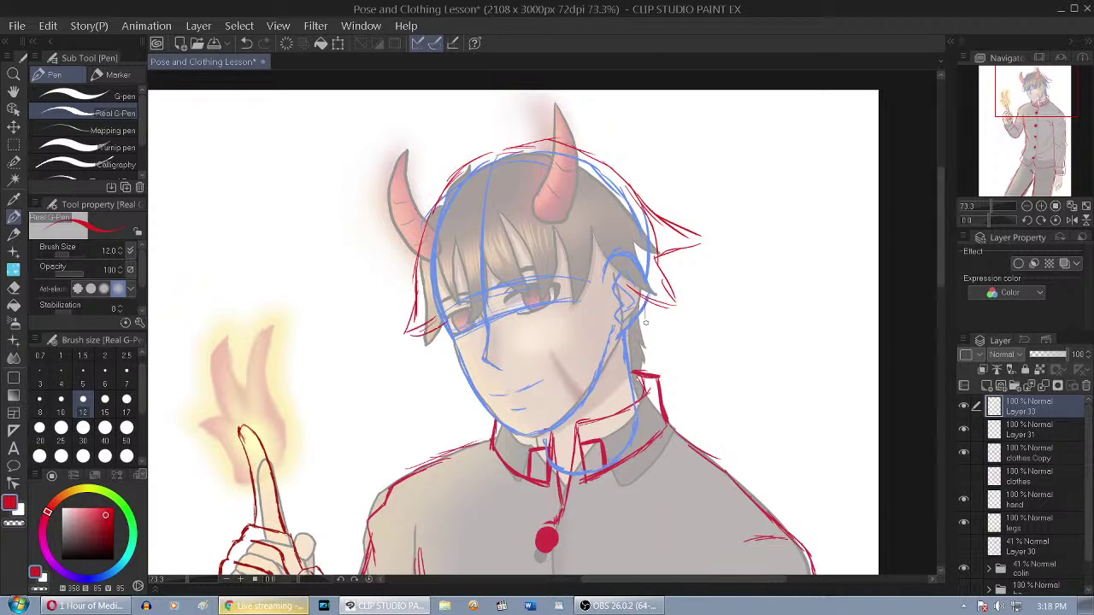
pyautogui.moveTo(646, 310); pyautogui.dragTo(652, 357)
pyautogui.press('e')
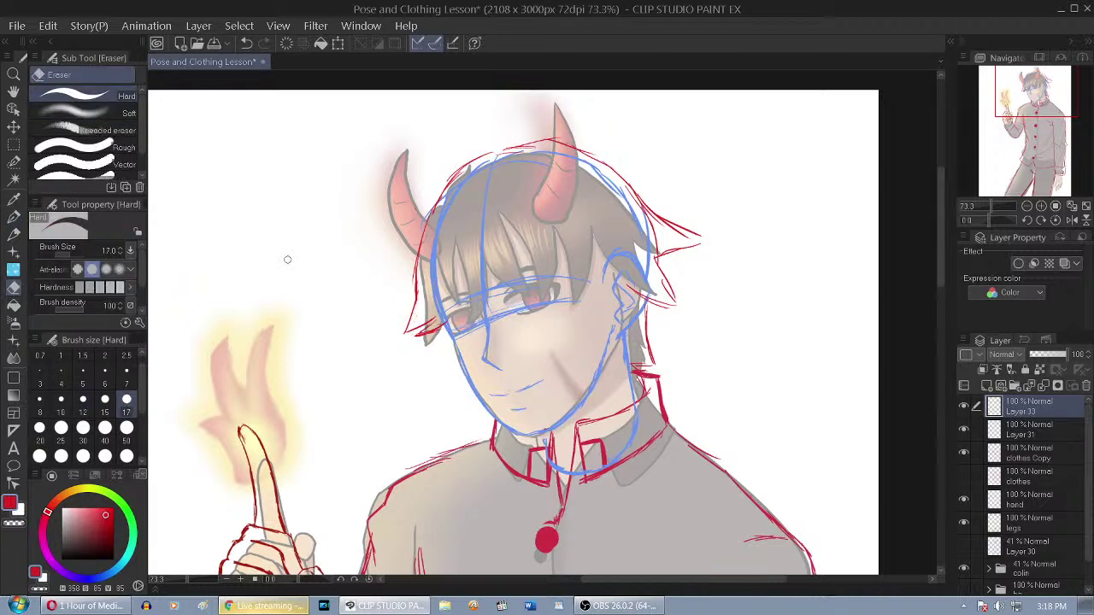
pyautogui.click(14, 217)
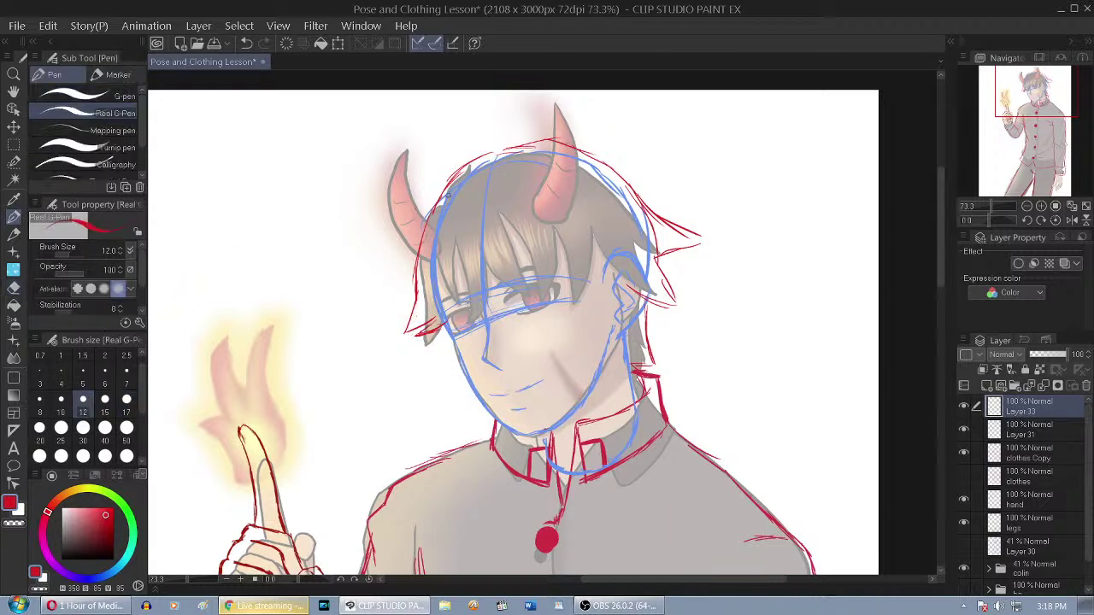
pyautogui.moveTo(431, 179); pyautogui.dragTo(460, 226)
# Erase the blue cranium curve and upper centre line on Layer 31 with the size 120 Hard eraser, and reselect Layer 33
pyautogui.scroll(5, 442, 190)
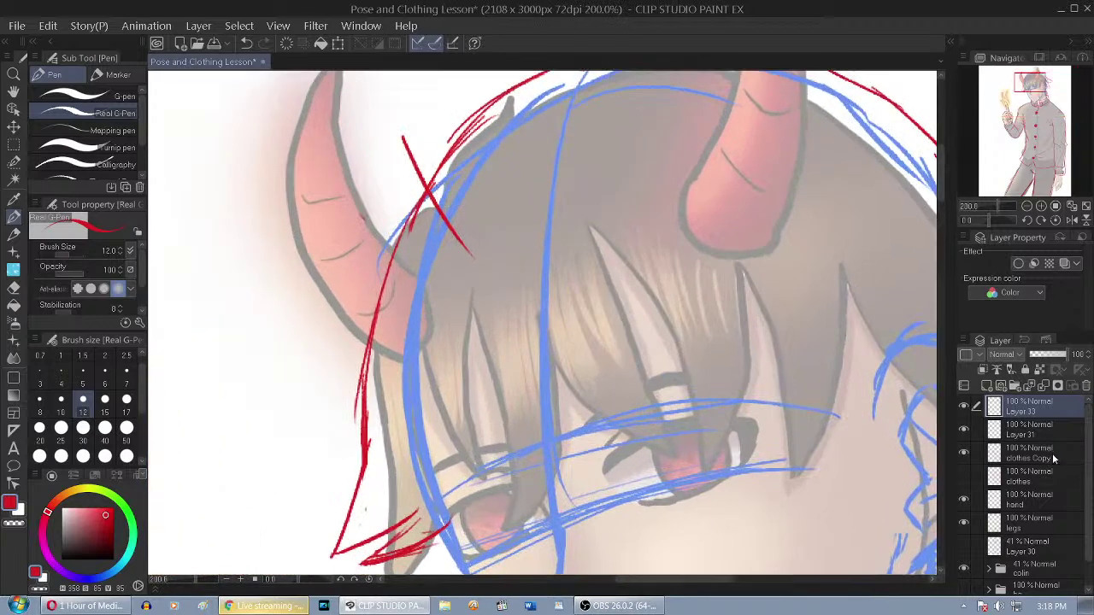
pyautogui.click(1030, 431)
pyautogui.scroll(-3, 362, 284)
pyautogui.click(14, 288)
pyautogui.scroll(-5, 107, 428)
pyautogui.click(127, 360)
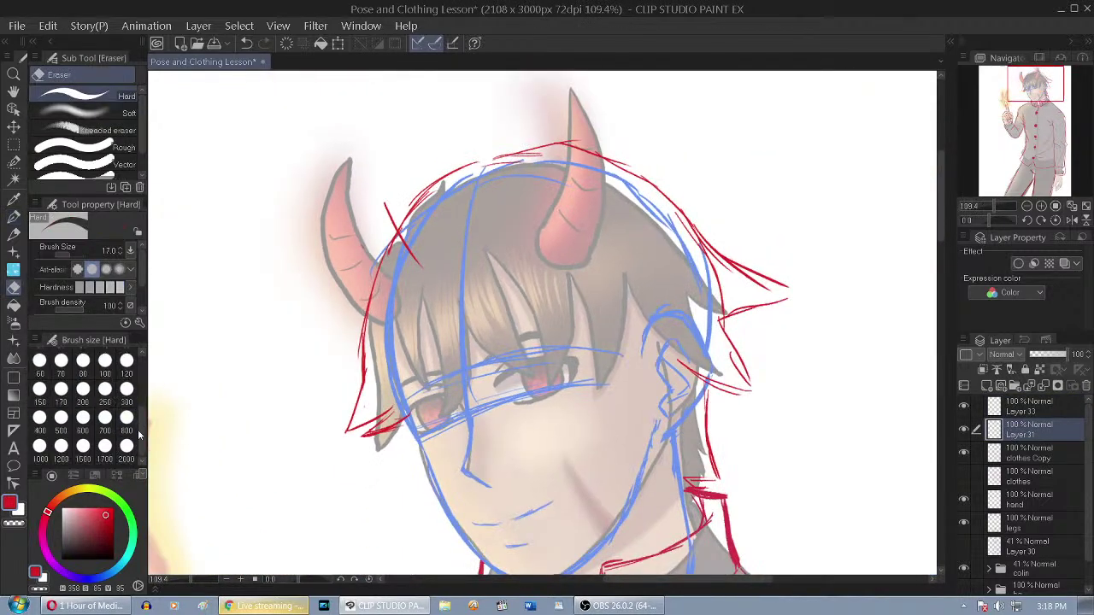
pyautogui.moveTo(359, 329)
pyautogui.mouseDown()
pyautogui.moveTo(394, 359)
pyautogui.moveTo(500, 158)
pyautogui.moveTo(545, 151)
pyautogui.mouseUp()
pyautogui.moveTo(467, 244)
pyautogui.mouseDown()
pyautogui.moveTo(446, 302)
pyautogui.moveTo(458, 332)
pyautogui.mouseUp()
pyautogui.moveTo(589, 153)
pyautogui.mouseDown()
pyautogui.moveTo(719, 209)
pyautogui.moveTo(700, 269)
pyautogui.mouseUp()
pyautogui.click(1030, 406)
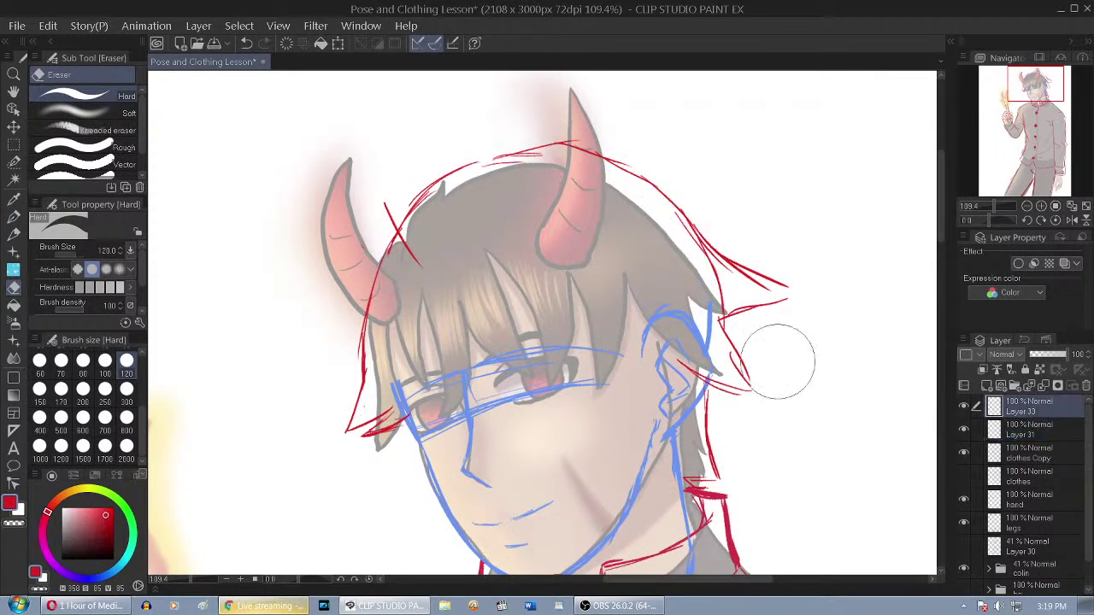
# Draw the parting notch in red beside the front horn and erase the excess of the crossing stroke
pyautogui.click(13, 216)
pyautogui.scroll(4, 401, 261)
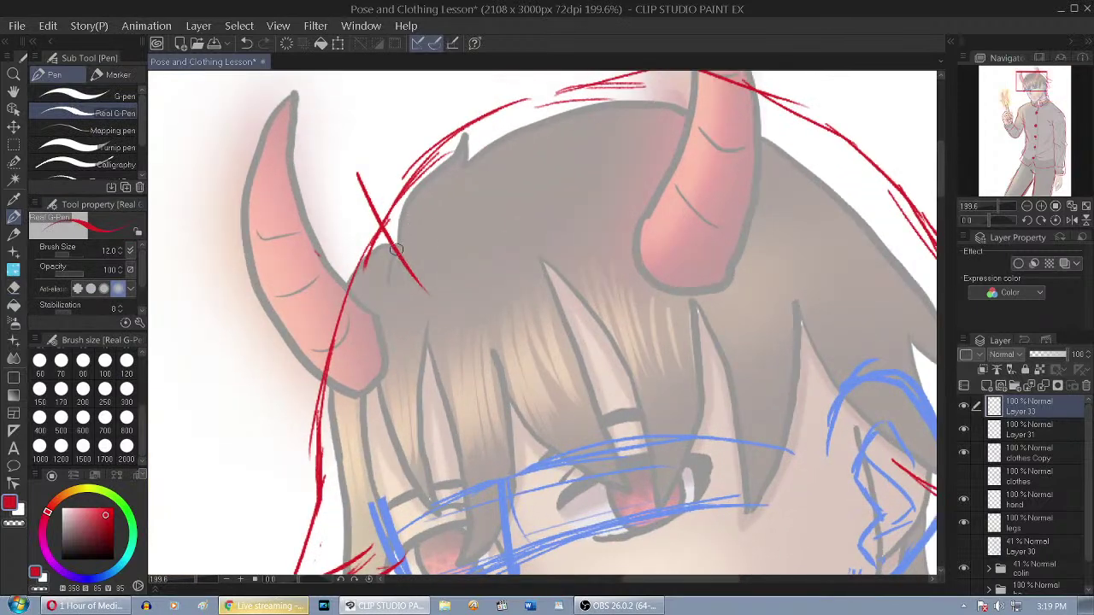
pyautogui.moveTo(413, 200); pyautogui.dragTo(390, 267)
pyautogui.moveTo(395, 248)
pyautogui.mouseDown()
pyautogui.moveTo(362, 245)
pyautogui.moveTo(392, 248)
pyautogui.mouseUp()
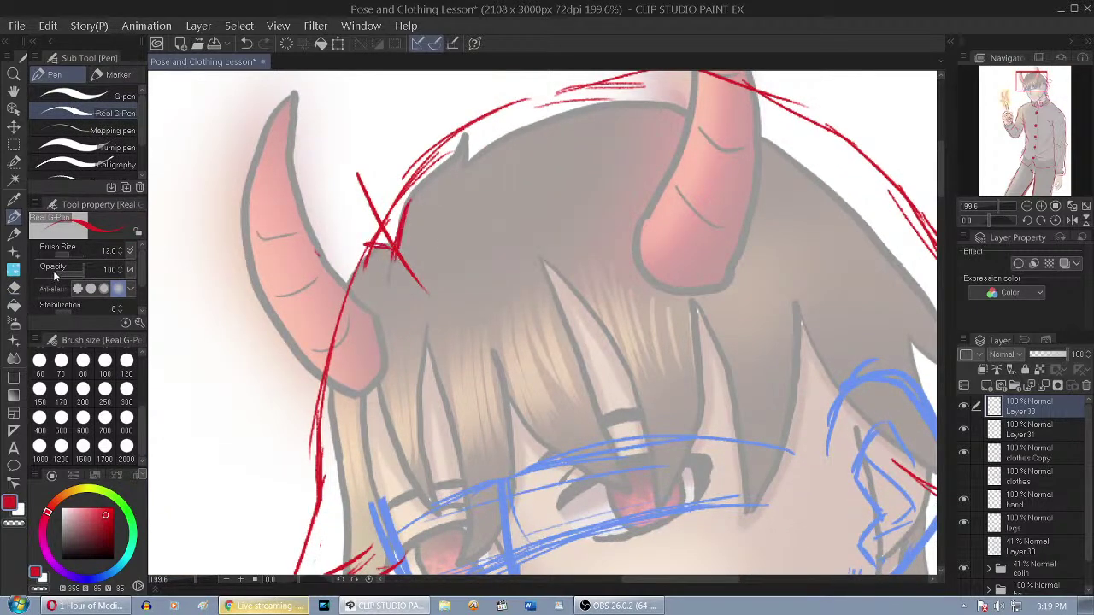
pyautogui.click(13, 288)
pyautogui.scroll(-3, 217, 209)
pyautogui.moveTo(371, 164)
pyautogui.mouseDown()
pyautogui.moveTo(383, 248)
pyautogui.moveTo(348, 257)
pyautogui.moveTo(380, 184)
pyautogui.moveTo(374, 231)
pyautogui.moveTo(347, 245)
pyautogui.mouseUp()
# Sketch the bangs in red as long curved locks sweeping from the parting down over the eyes to the ear
pyautogui.press('p')
pyautogui.scroll(-3, 357, 236)
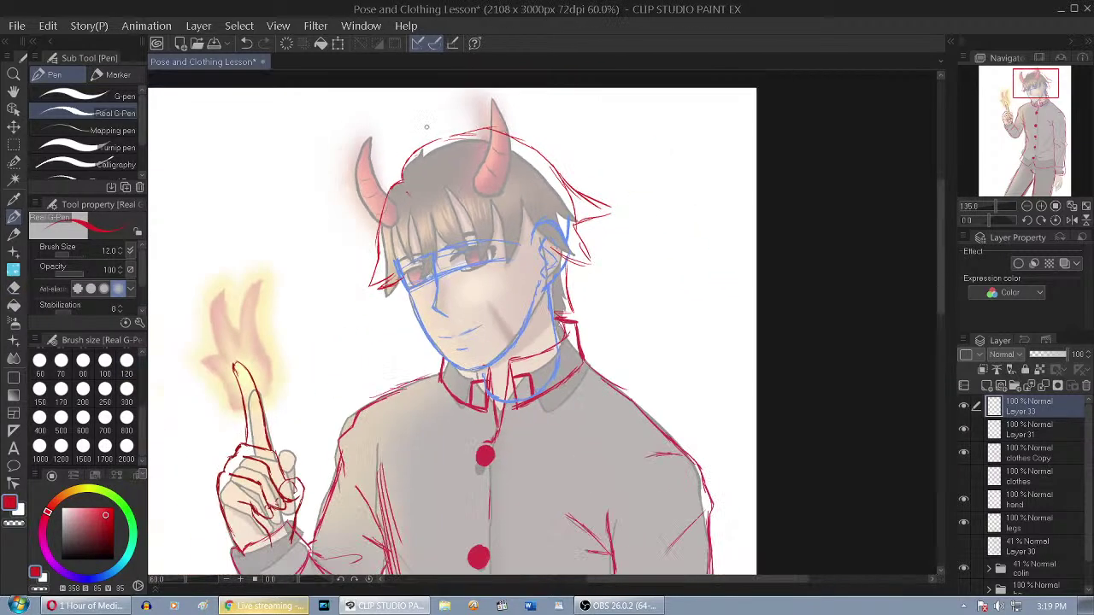
pyautogui.scroll(2, 398, 169)
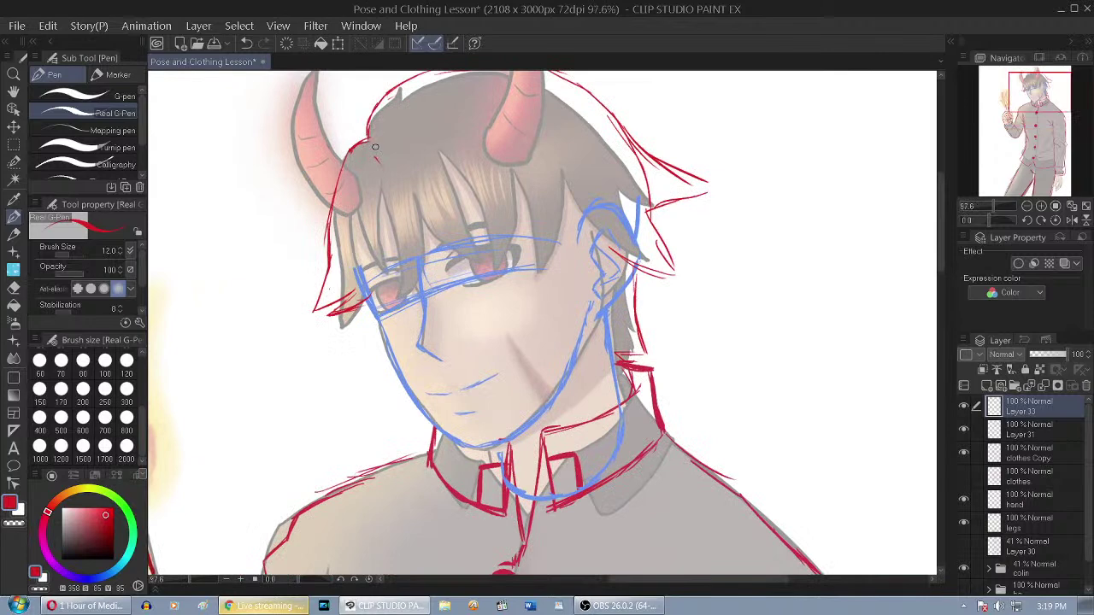
pyautogui.moveTo(370, 138)
pyautogui.mouseDown()
pyautogui.moveTo(356, 228)
pyautogui.moveTo(367, 221)
pyautogui.moveTo(390, 272)
pyautogui.mouseUp()
pyautogui.moveTo(387, 136)
pyautogui.mouseDown()
pyautogui.moveTo(430, 158)
pyautogui.moveTo(472, 224)
pyautogui.moveTo(473, 248)
pyautogui.mouseUp()
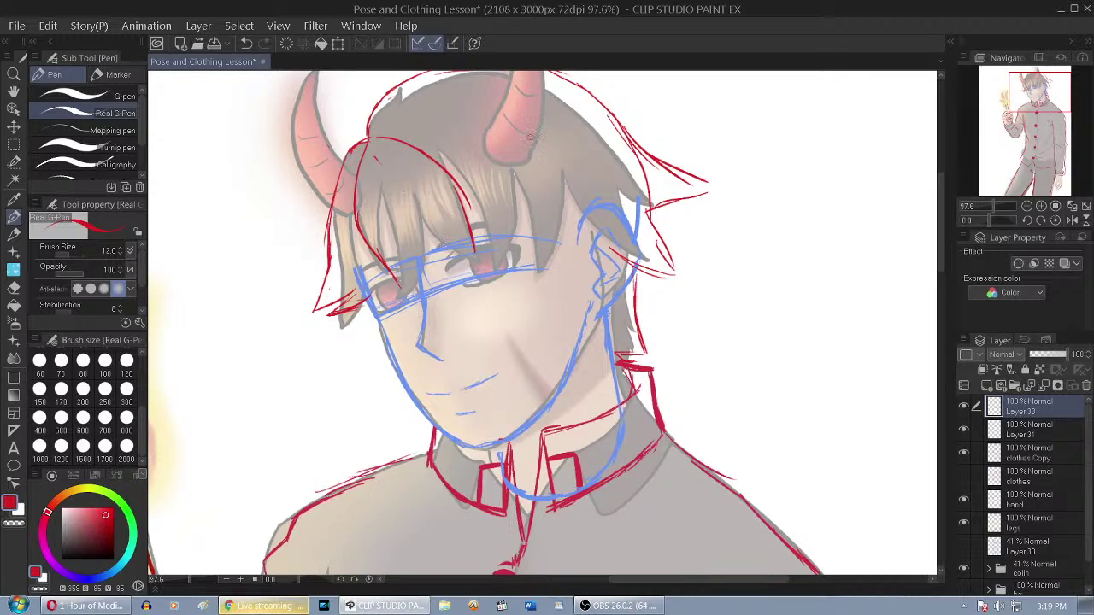
pyautogui.moveTo(433, 147)
pyautogui.mouseDown()
pyautogui.moveTo(498, 244)
pyautogui.moveTo(501, 283)
pyautogui.moveTo(550, 265)
pyautogui.moveTo(583, 170)
pyautogui.moveTo(571, 242)
pyautogui.mouseUp()
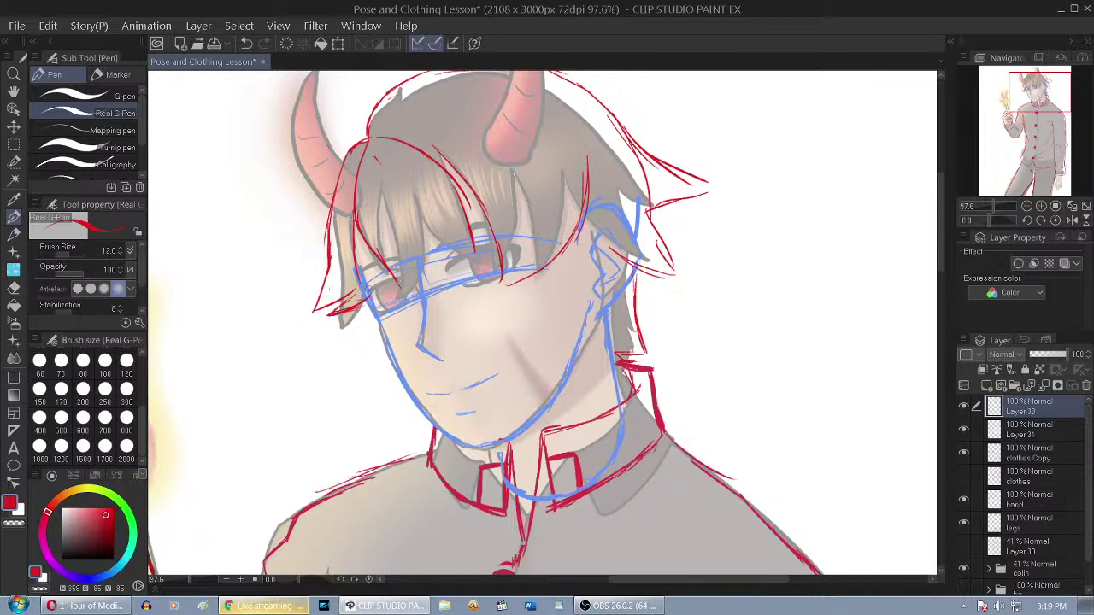
pyautogui.scroll(-2, 359, 265)
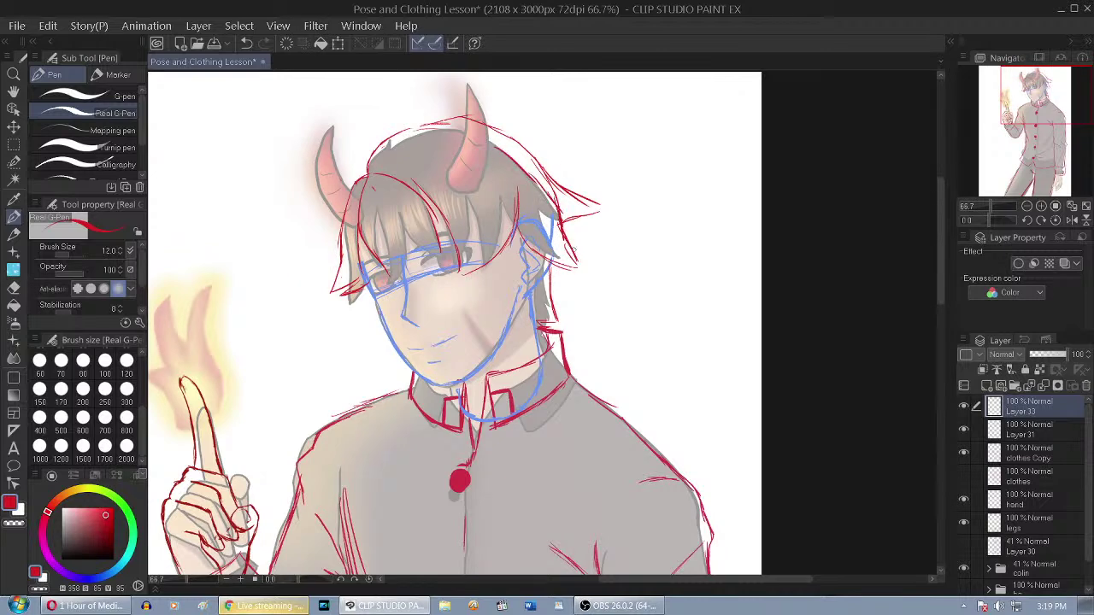
pyautogui.scroll(-3, 576, 179)
pyautogui.scroll(1, 510, 226)
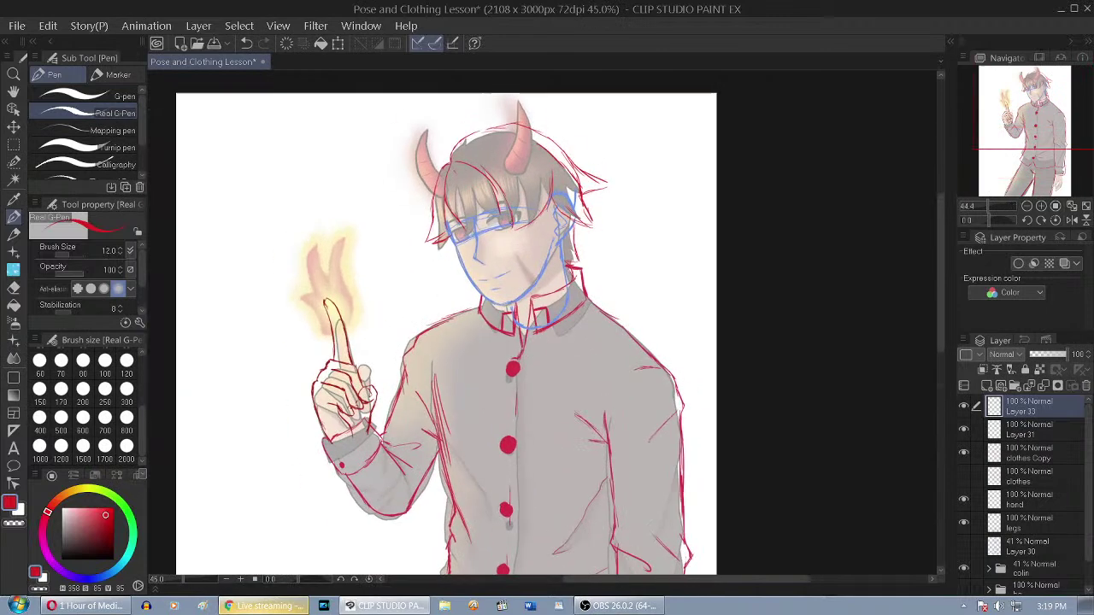
pyautogui.click(14, 323)
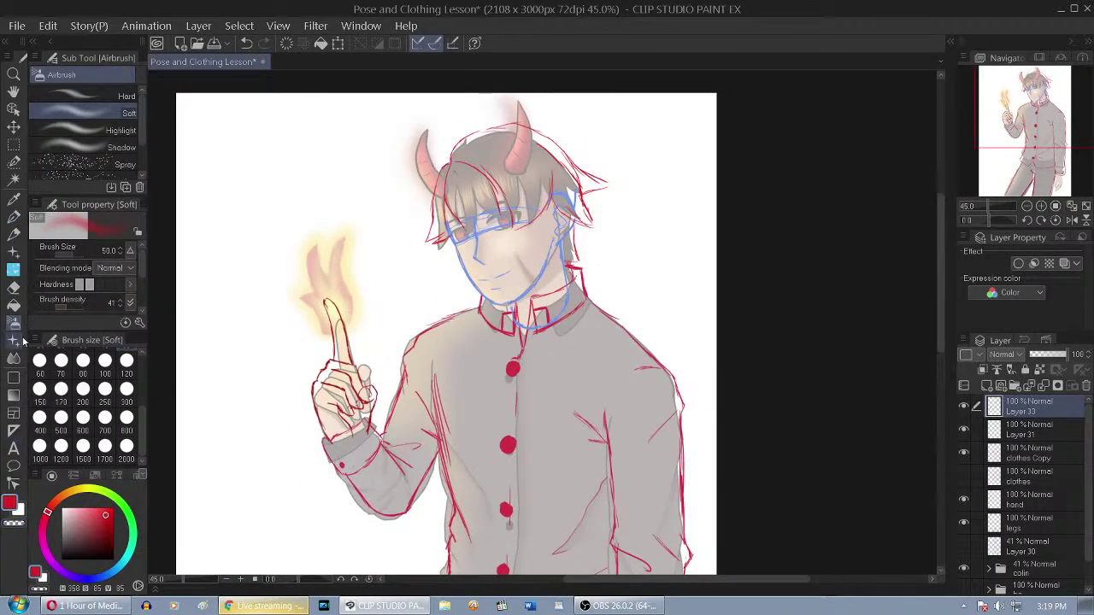
pyautogui.scroll(2, 540, 204)
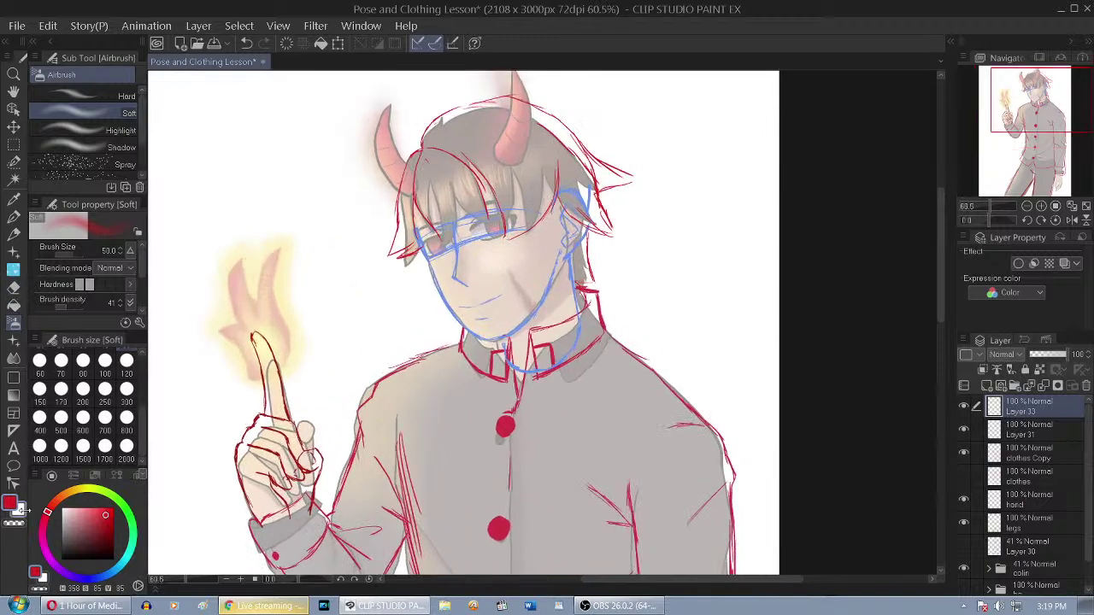
pyautogui.click(127, 395)
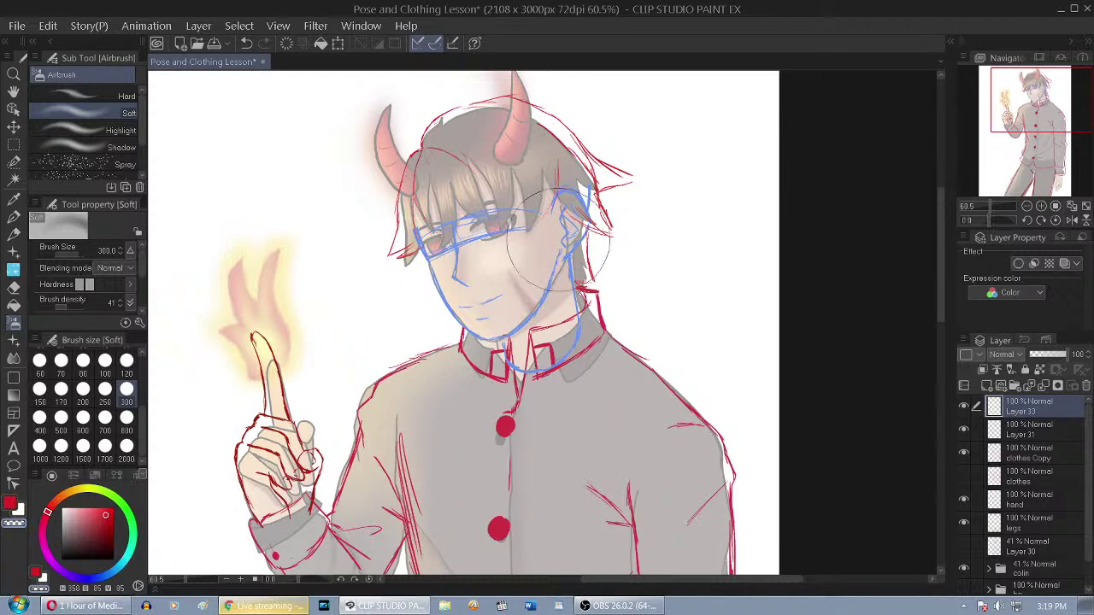
# Set the opacity of the hair sketch on Layer 33 to 35%
pyautogui.moveTo(1058, 355); pyautogui.dragTo(1051, 359)
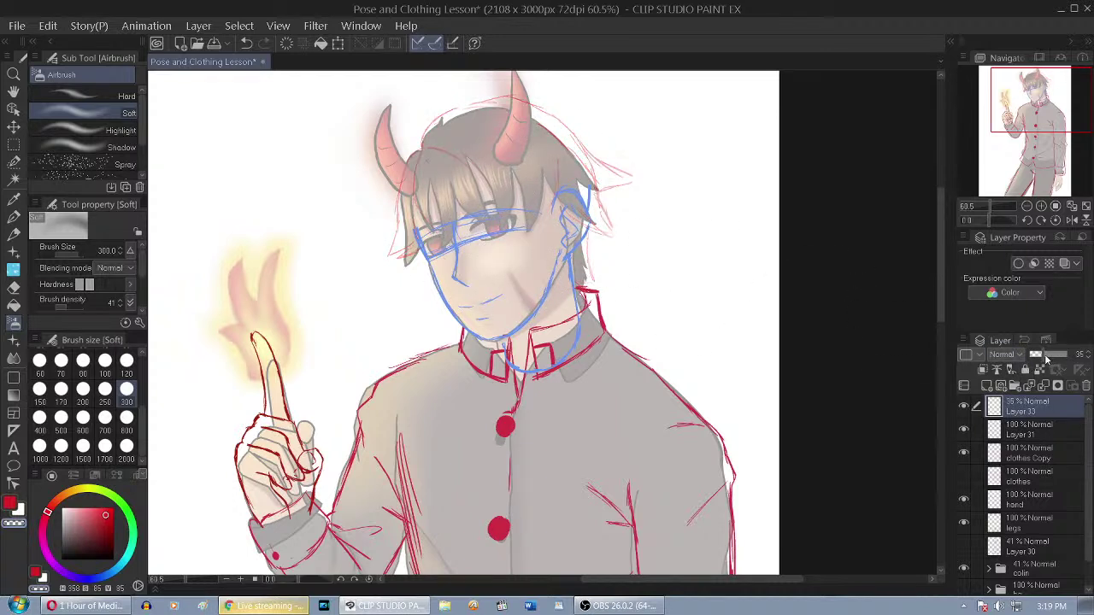
pyautogui.click(14, 288)
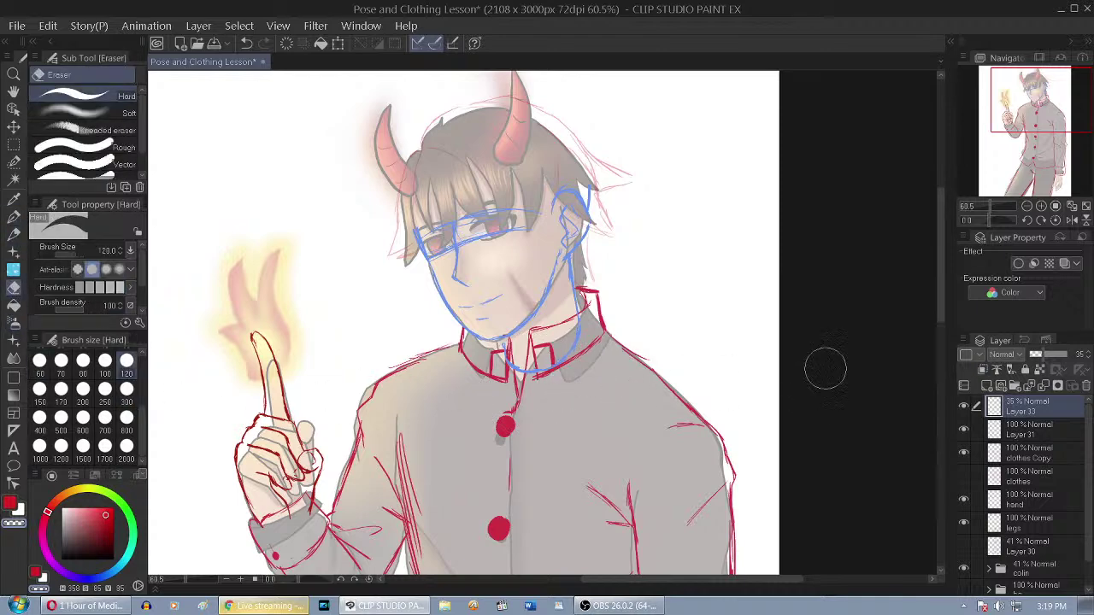
pyautogui.scroll(-2, 432, 152)
pyautogui.scroll(-4, 602, 175)
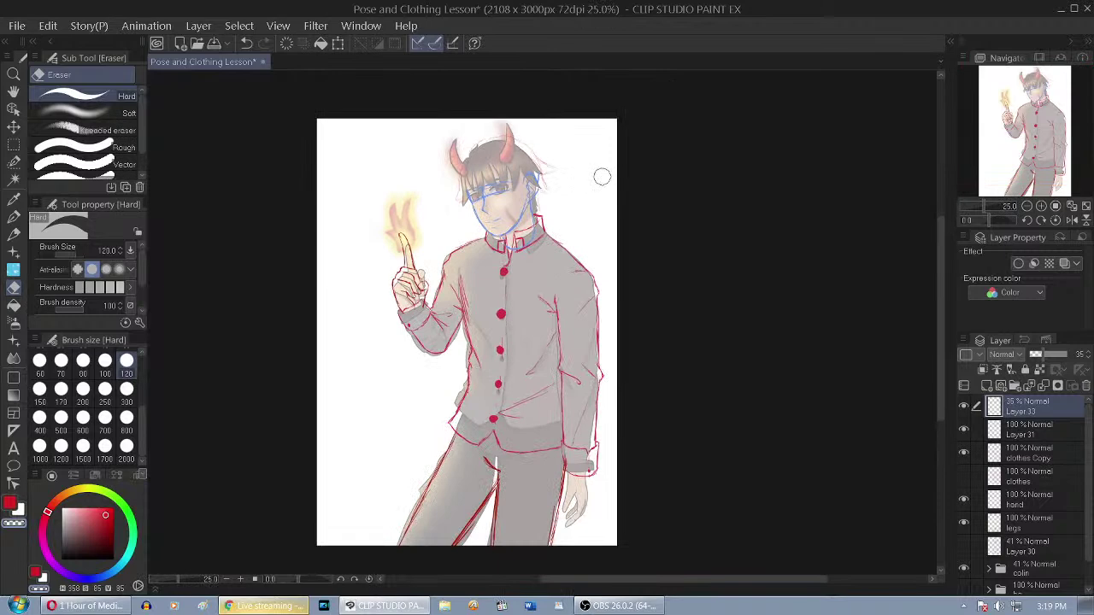
# Add a layer and sketch the lowered hand's palm sides, knuckle ovals and thumb base in light blue with the Real G-Pen
pyautogui.click(989, 386)
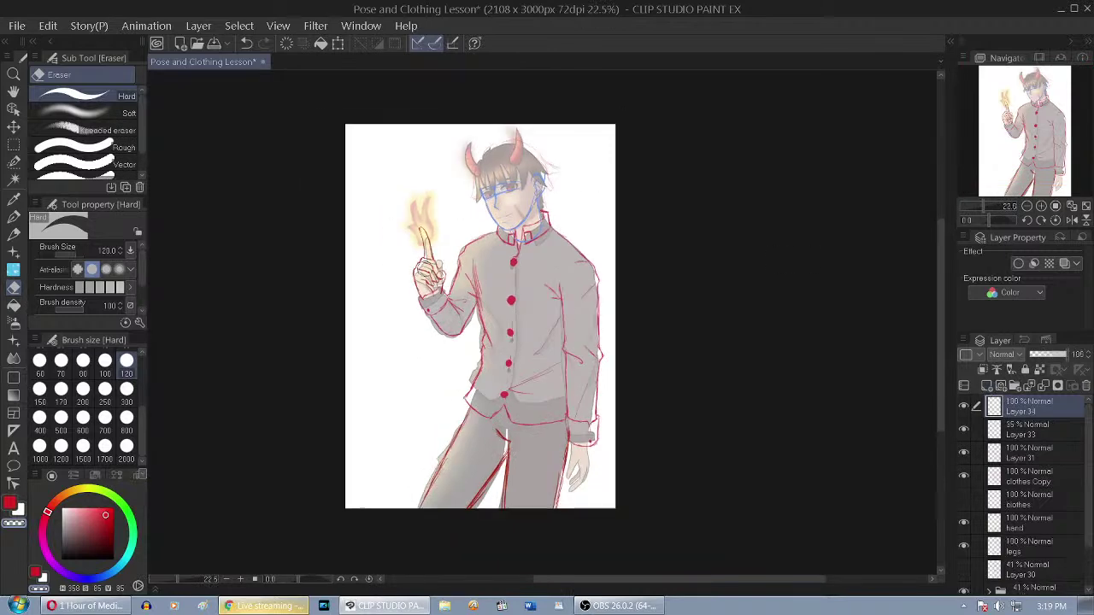
pyautogui.scroll(1, 423, 270)
pyautogui.click(13, 216)
pyautogui.scroll(-3, 534, 306)
pyautogui.scroll(12, 533, 306)
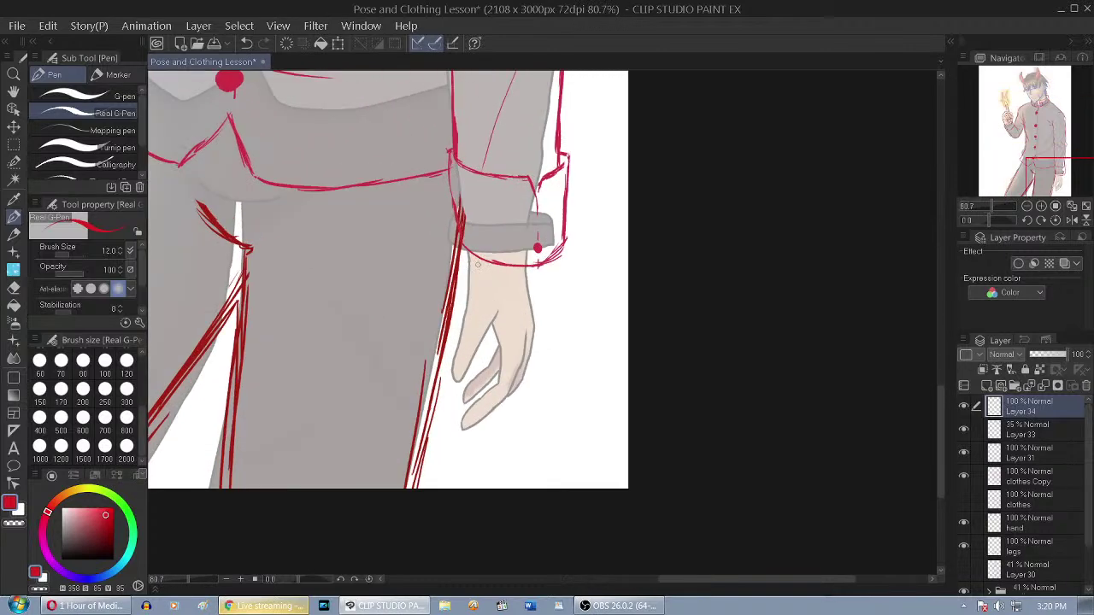
pyautogui.click(106, 574)
pyautogui.click(99, 507)
pyautogui.moveTo(470, 288)
pyautogui.mouseDown()
pyautogui.moveTo(475, 354)
pyautogui.moveTo(544, 358)
pyautogui.moveTo(565, 345)
pyautogui.moveTo(561, 277)
pyautogui.moveTo(567, 335)
pyautogui.mouseUp()
pyautogui.moveTo(460, 274)
pyautogui.mouseDown()
pyautogui.moveTo(456, 318)
pyautogui.moveTo(467, 284)
pyautogui.mouseUp()
pyautogui.moveTo(490, 351); pyautogui.dragTo(568, 347)
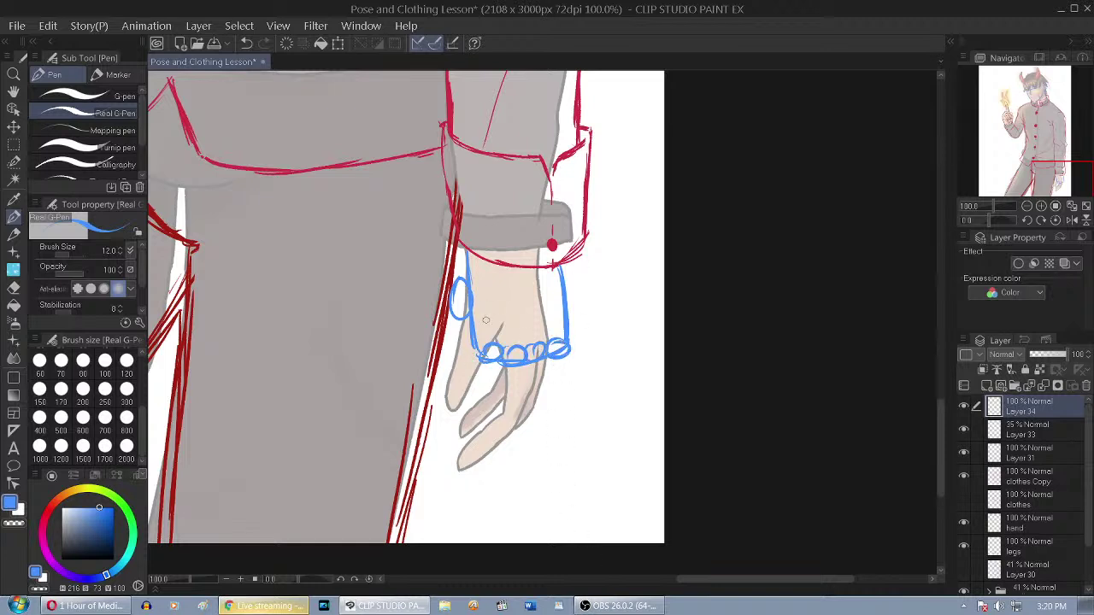
# Set Layer 34's opacity to 27% and add a layer above it with a darker blue drawing colour
pyautogui.moveTo(1069, 354); pyautogui.dragTo(1041, 354)
pyautogui.click(988, 385)
pyautogui.click(96, 579)
pyautogui.click(95, 508)
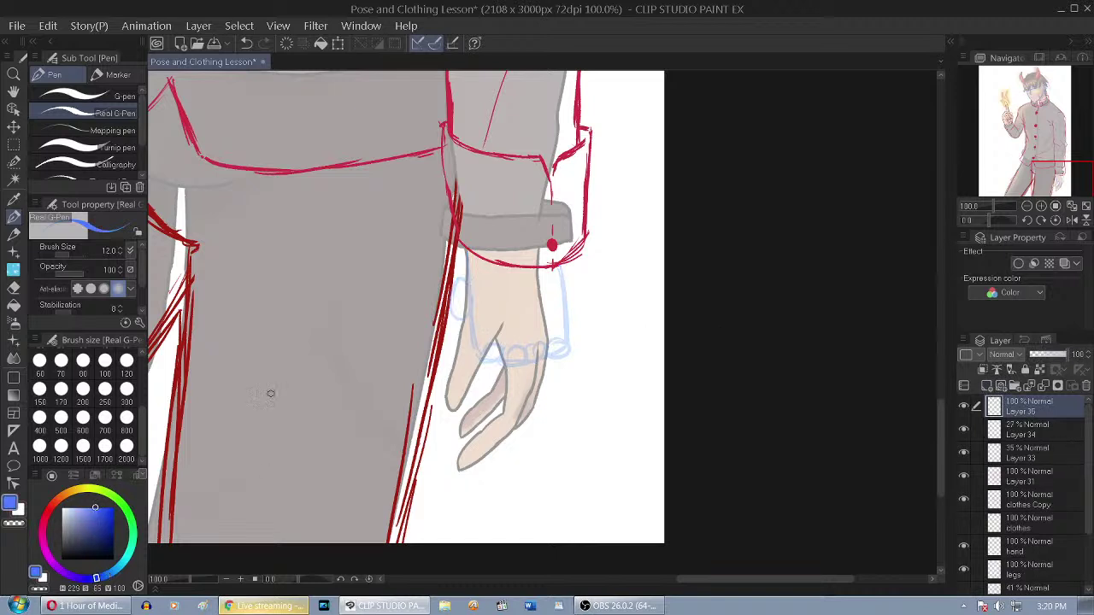
# Sketch the lowered hand's palm sides in blue below the cuff and extend both lines down as the outer finger edges
pyautogui.moveTo(462, 248); pyautogui.dragTo(469, 322)
pyautogui.moveTo(464, 229); pyautogui.dragTo(474, 316)
pyautogui.moveTo(466, 250); pyautogui.dragTo(475, 330)
pyautogui.moveTo(467, 254); pyautogui.dragTo(483, 342)
pyautogui.moveTo(565, 256); pyautogui.dragTo(570, 317)
pyautogui.hotkey('ctrl', 'z')
pyautogui.moveTo(554, 248); pyautogui.dragTo(569, 313)
pyautogui.moveTo(557, 256); pyautogui.dragTo(571, 334)
pyautogui.moveTo(561, 286)
pyautogui.mouseDown()
pyautogui.moveTo(571, 368)
pyautogui.moveTo(545, 461)
pyautogui.mouseUp()
pyautogui.moveTo(480, 338)
pyautogui.mouseDown()
pyautogui.moveTo(501, 397)
pyautogui.moveTo(495, 388)
pyautogui.moveTo(499, 465)
pyautogui.mouseUp()
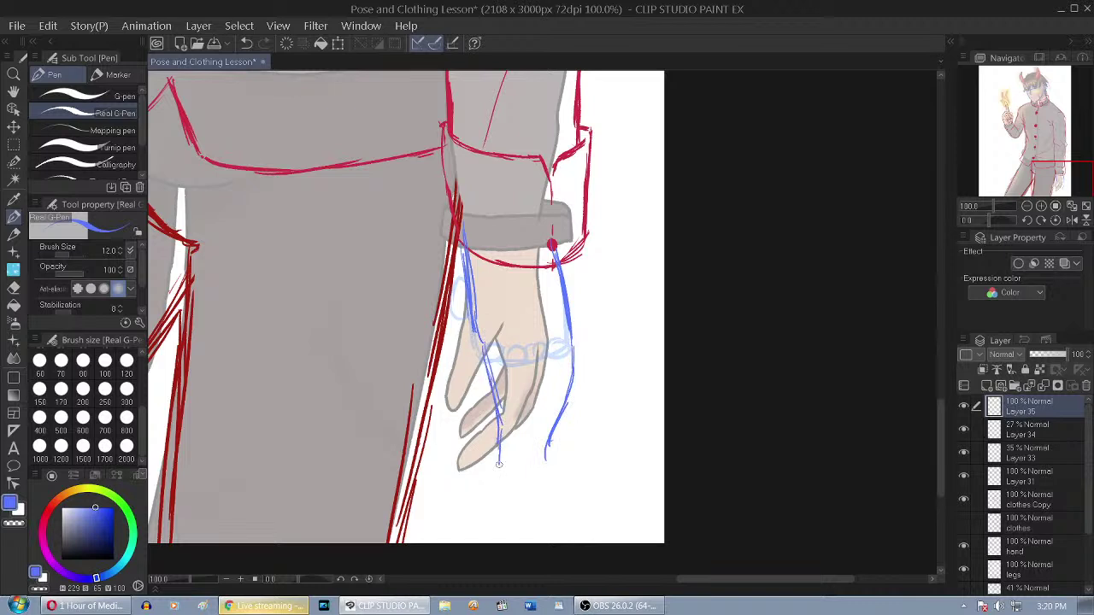
pyautogui.moveTo(512, 334)
pyautogui.mouseDown()
pyautogui.moveTo(483, 455)
pyautogui.moveTo(461, 468)
pyautogui.moveTo(504, 327)
pyautogui.moveTo(524, 400)
pyautogui.moveTo(488, 453)
pyautogui.mouseUp()
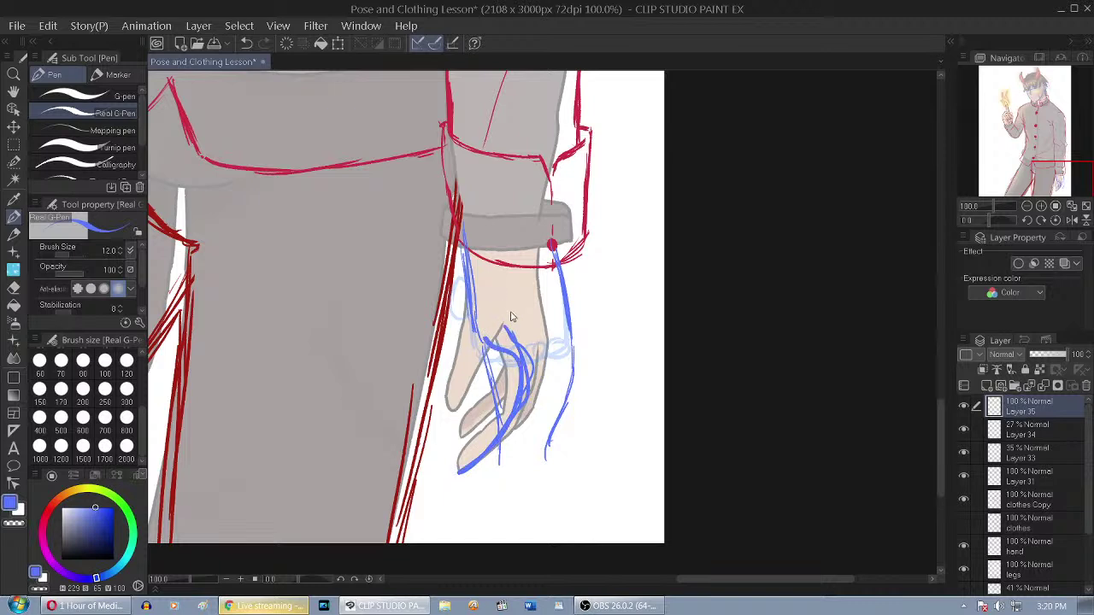
pyautogui.hotkey('ctrl', 'z')
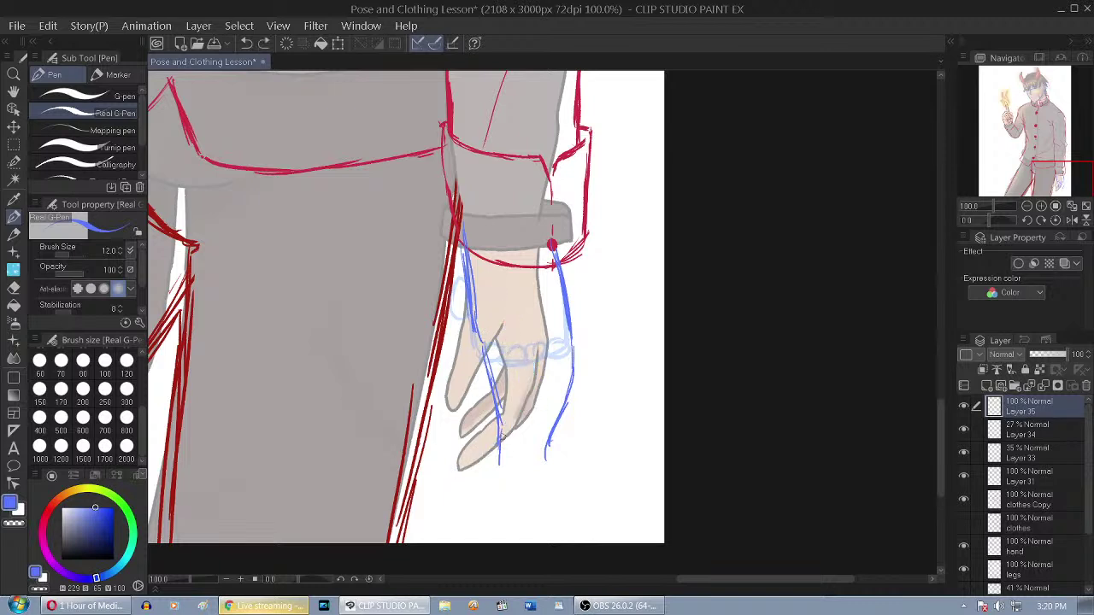
pyautogui.hotkey('ctrl', 'z')
# Join the outer finger edges with a curved fingertip line and erase the overshooting strokes with the Hard eraser at size 50
pyautogui.moveTo(500, 429)
pyautogui.mouseDown()
pyautogui.moveTo(524, 455)
pyautogui.moveTo(566, 408)
pyautogui.mouseUp()
pyautogui.moveTo(538, 441)
pyautogui.mouseDown()
pyautogui.moveTo(562, 412)
pyautogui.moveTo(532, 443)
pyautogui.moveTo(505, 428)
pyautogui.mouseUp()
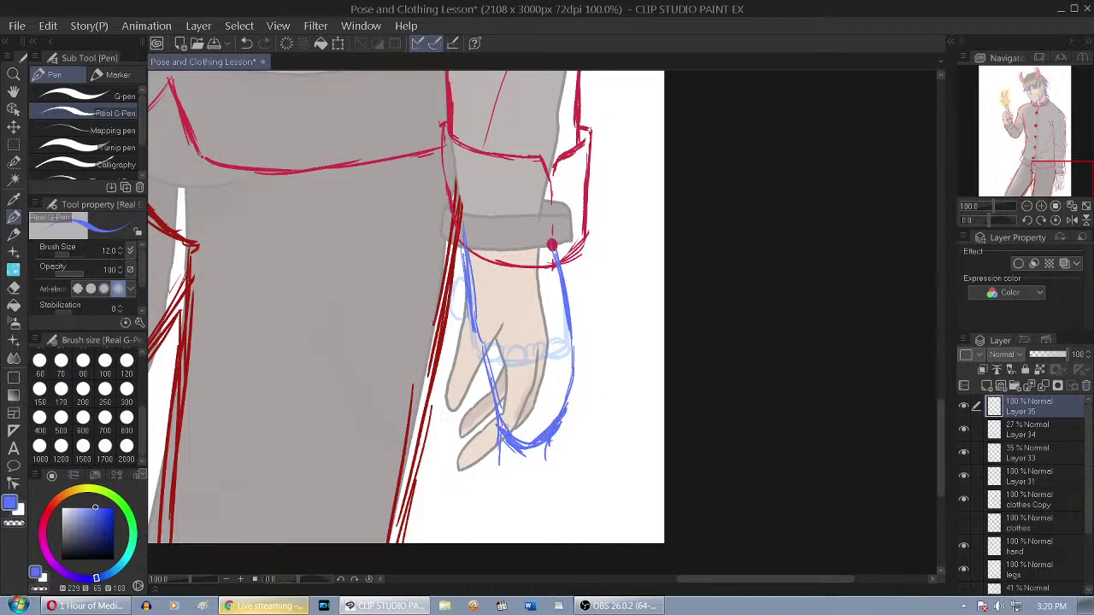
pyautogui.click(12, 287)
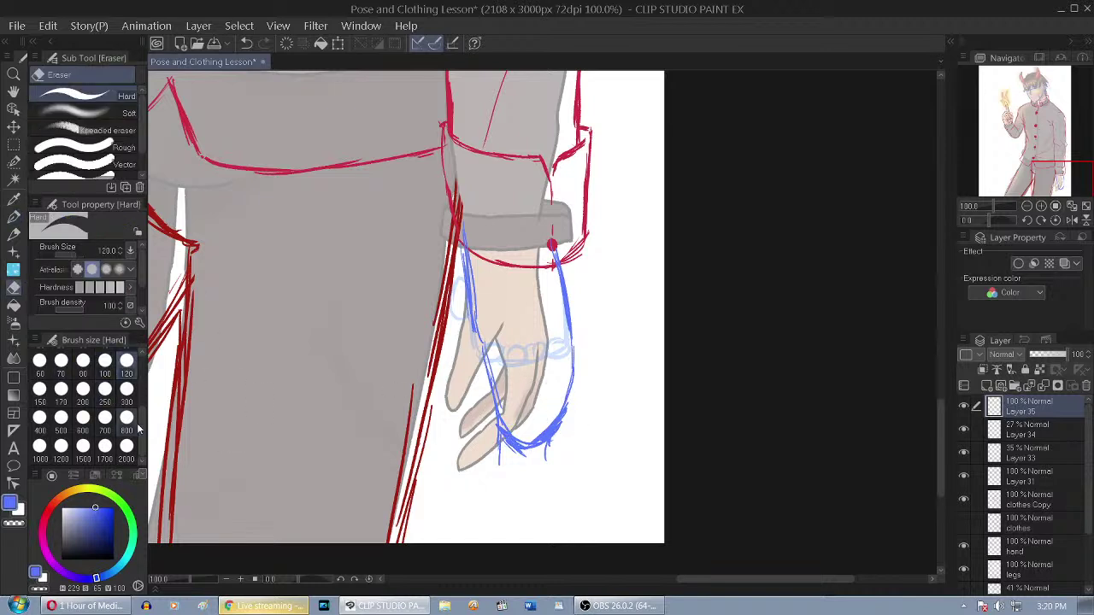
pyautogui.scroll(2, 107, 419)
pyautogui.click(127, 382)
pyautogui.moveTo(524, 425)
pyautogui.mouseDown()
pyautogui.moveTo(561, 446)
pyautogui.moveTo(510, 468)
pyautogui.moveTo(508, 434)
pyautogui.mouseUp()
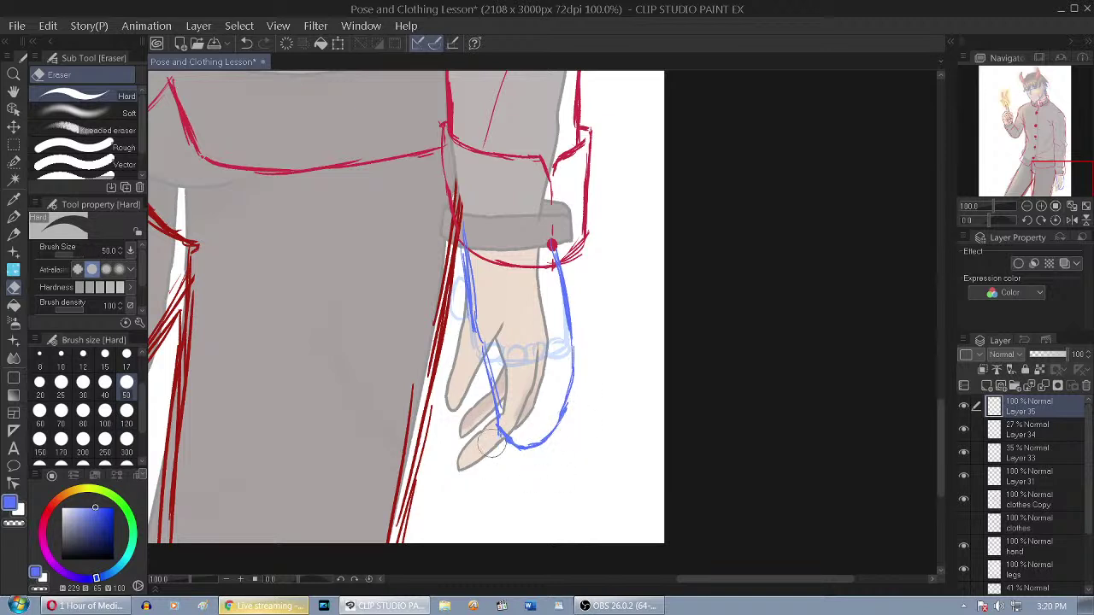
# Sketch the thumb as a tapered shape beside the trouser leg and erase the palm line between thumb and hand
pyautogui.press('p')
pyautogui.moveTo(459, 249)
pyautogui.mouseDown()
pyautogui.moveTo(443, 331)
pyautogui.moveTo(454, 374)
pyautogui.mouseUp()
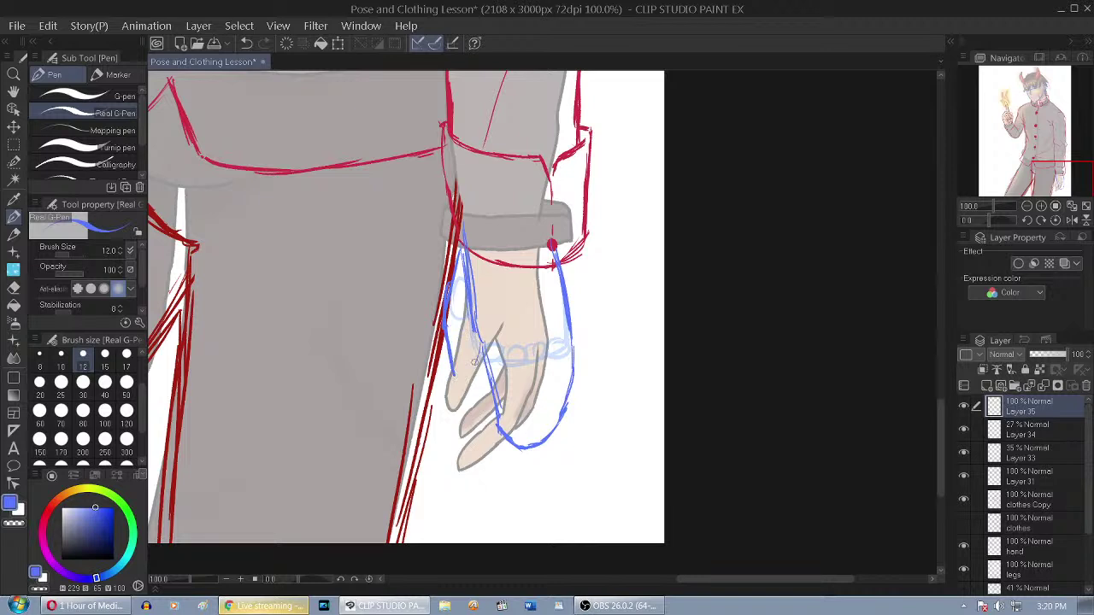
pyautogui.hotkey('ctrl', 'z')
pyautogui.moveTo(477, 336); pyautogui.dragTo(472, 380)
pyautogui.press('e')
pyautogui.moveTo(492, 272); pyautogui.dragTo(476, 313)
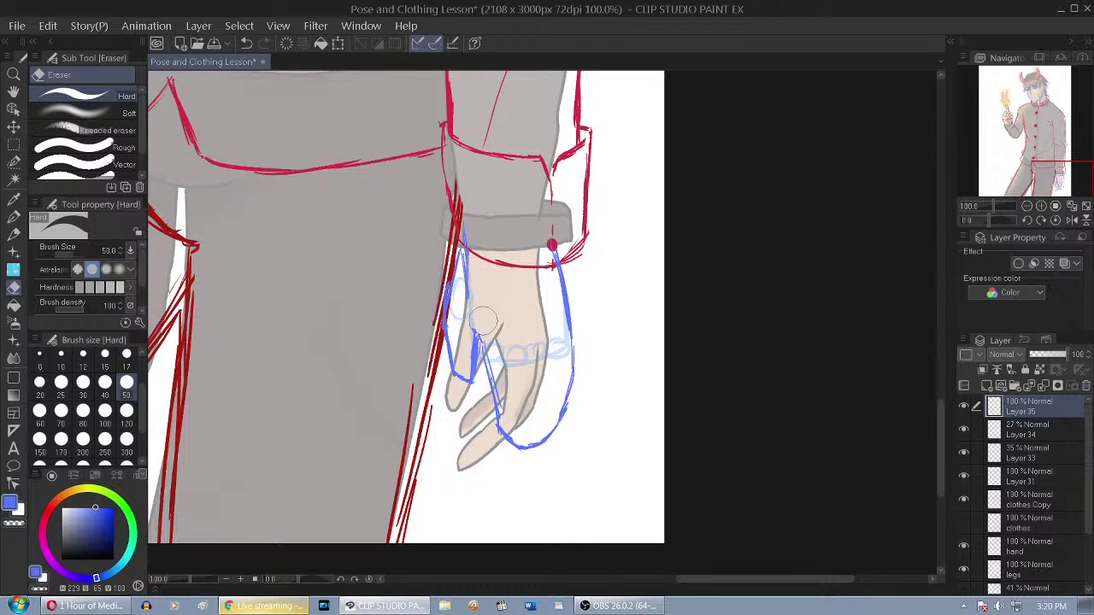
pyautogui.moveTo(476, 250); pyautogui.dragTo(478, 303)
# Draw curved lines from the knuckles to the fingertips to divide the hand into separate fingers
pyautogui.click(15, 216)
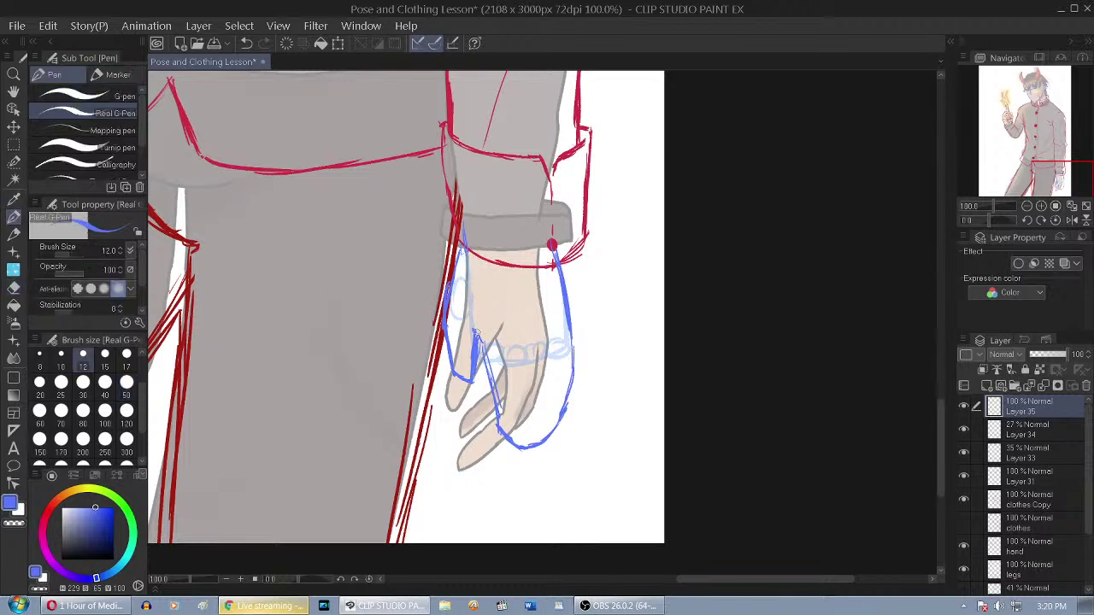
pyautogui.moveTo(509, 366)
pyautogui.mouseDown()
pyautogui.moveTo(519, 407)
pyautogui.moveTo(522, 388)
pyautogui.moveTo(514, 444)
pyautogui.mouseUp()
pyautogui.moveTo(539, 357)
pyautogui.mouseDown()
pyautogui.moveTo(537, 391)
pyautogui.moveTo(531, 334)
pyautogui.moveTo(538, 412)
pyautogui.moveTo(499, 402)
pyautogui.moveTo(535, 401)
pyautogui.moveTo(569, 390)
pyautogui.mouseUp()
pyautogui.hotkey('ctrl', 'z')
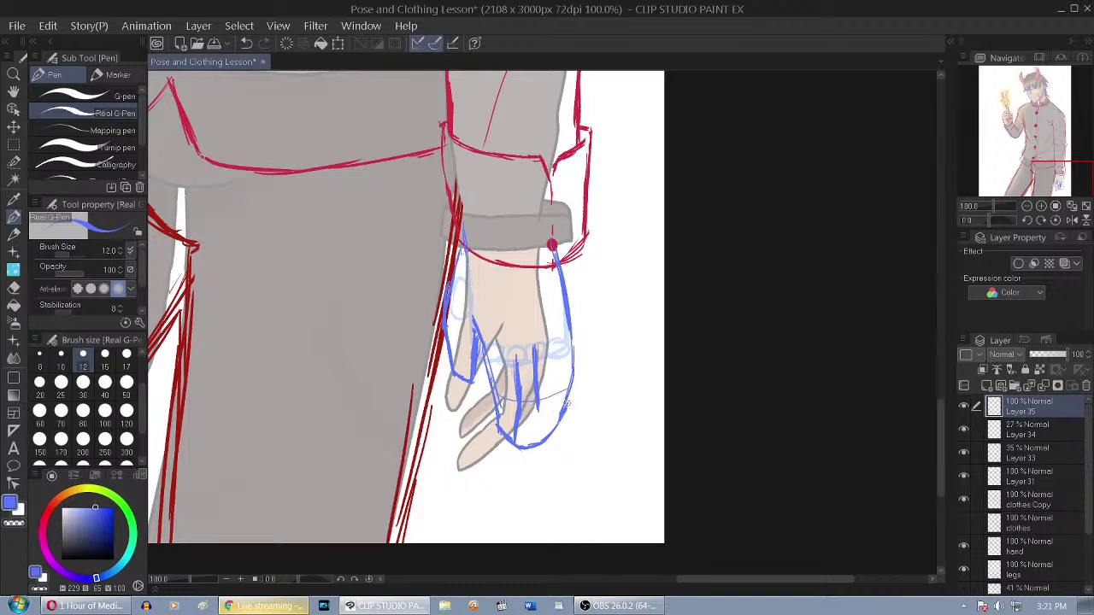
pyautogui.hotkey('ctrl', 'z')
pyautogui.moveTo(537, 404)
pyautogui.mouseDown()
pyautogui.moveTo(523, 445)
pyautogui.moveTo(531, 435)
pyautogui.mouseUp()
pyautogui.moveTo(557, 352); pyautogui.dragTo(556, 422)
pyautogui.moveTo(558, 383)
pyautogui.mouseDown()
pyautogui.moveTo(554, 427)
pyautogui.moveTo(533, 451)
pyautogui.mouseUp()
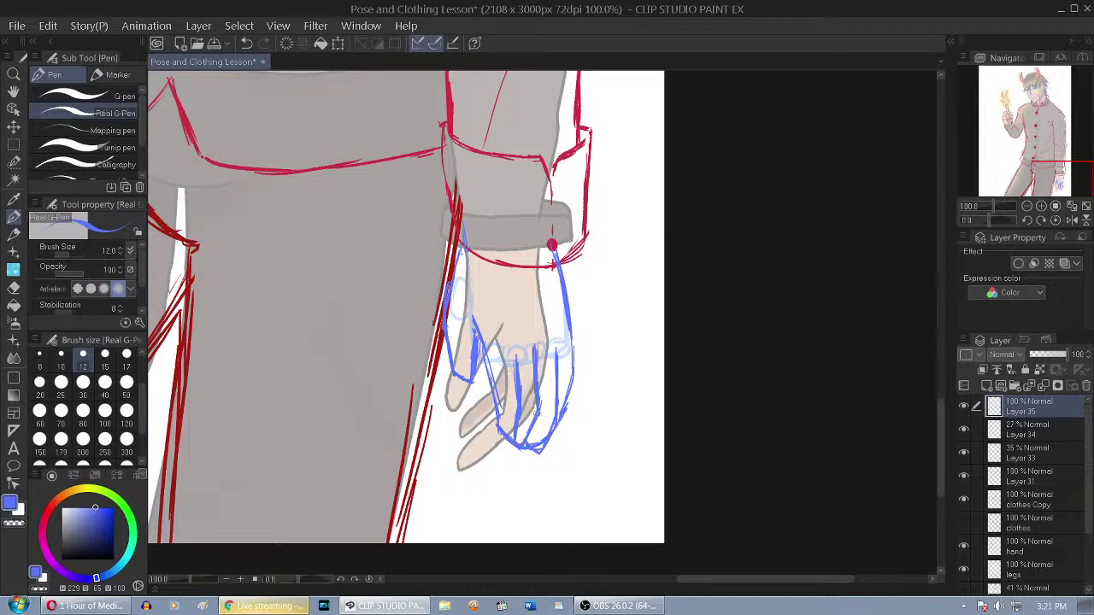
# Erase the shared fingertip curve with the eraser at size 17 and redraw the index finger's outer edge
pyautogui.press('e')
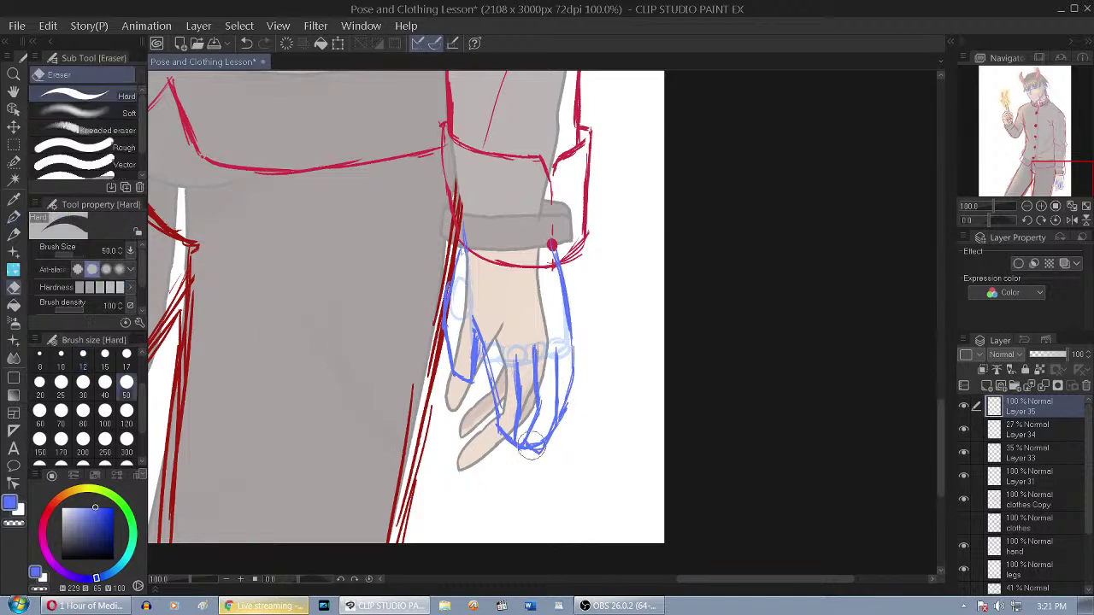
pyautogui.click(126, 355)
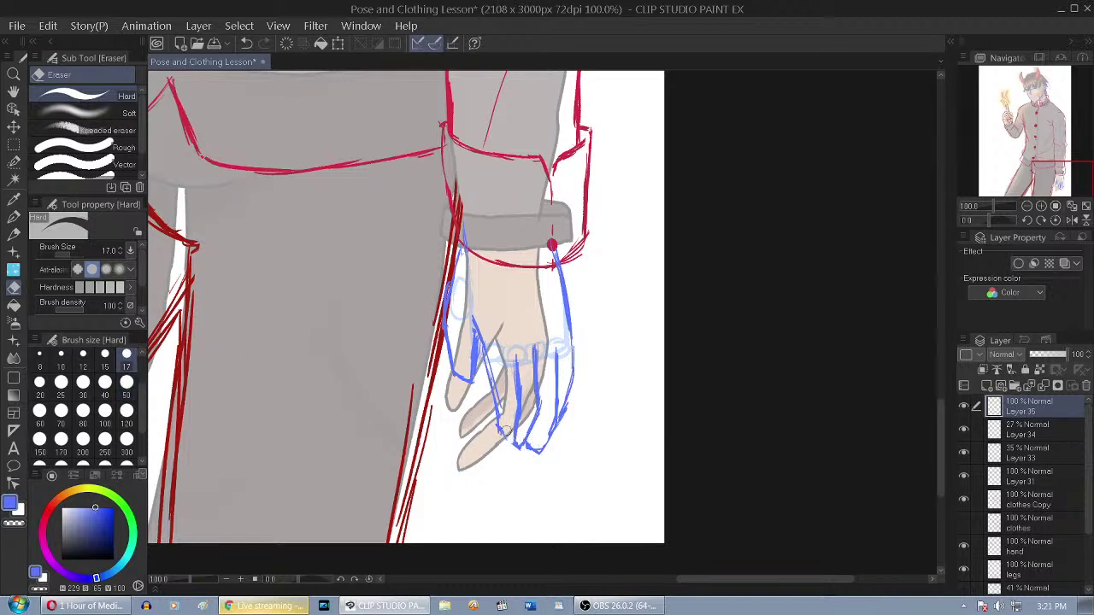
pyautogui.press('p')
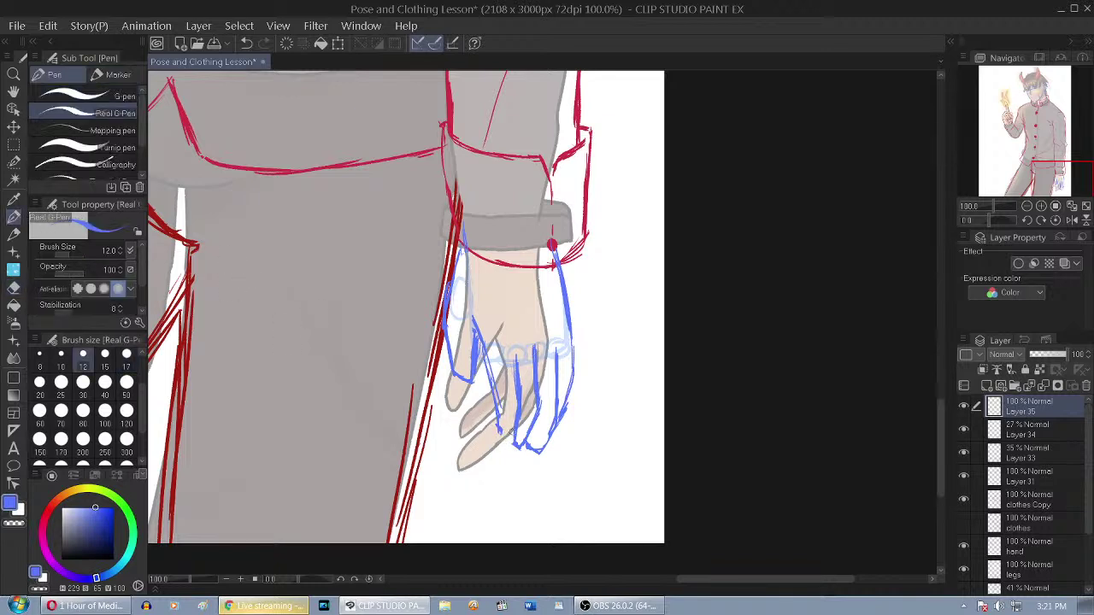
pyautogui.moveTo(485, 357); pyautogui.dragTo(505, 440)
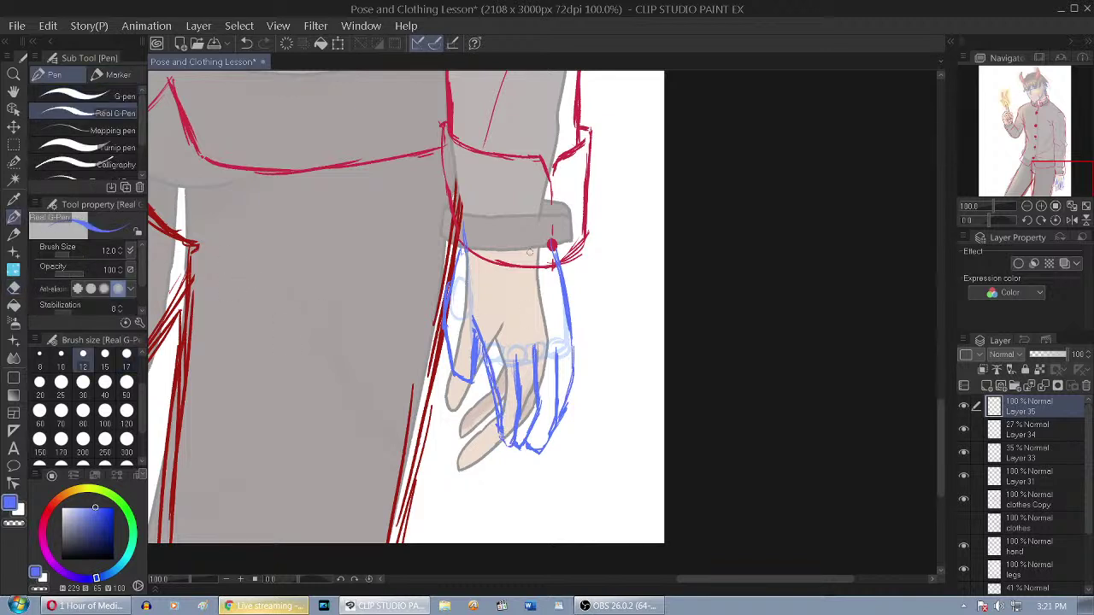
# Delete Layer 34 with the light blue hand construction
pyautogui.click(1040, 428)
pyautogui.click(1085, 386)
pyautogui.scroll(-3, 634, 319)
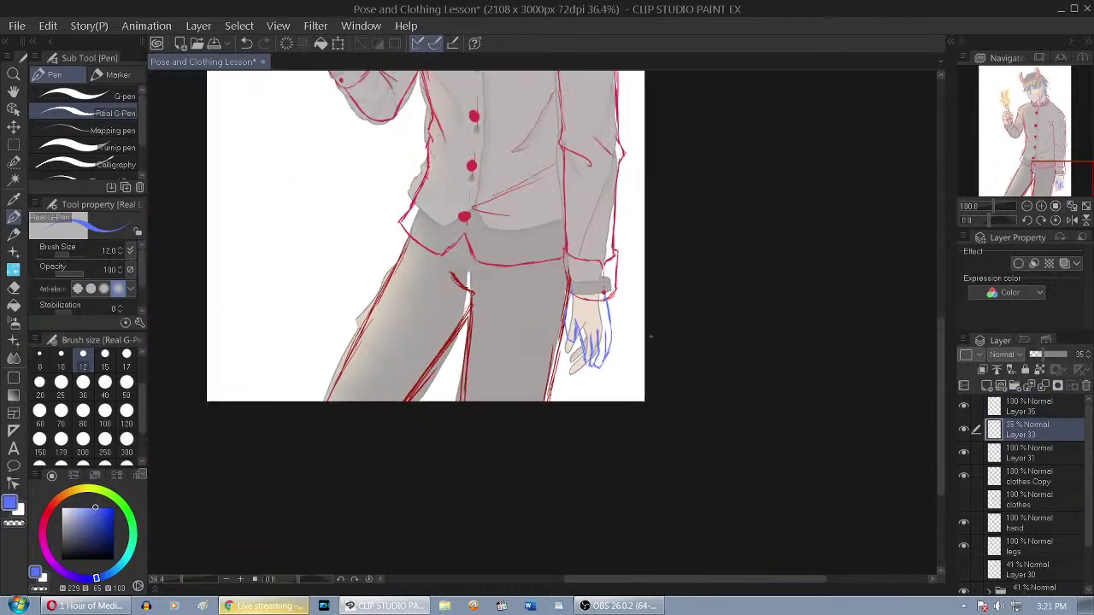
# Transform the hand sketch on Layer 35 so it is slightly larger and reaches lower beneath the cuff
pyautogui.click(1026, 408)
pyautogui.scroll(4, 601, 344)
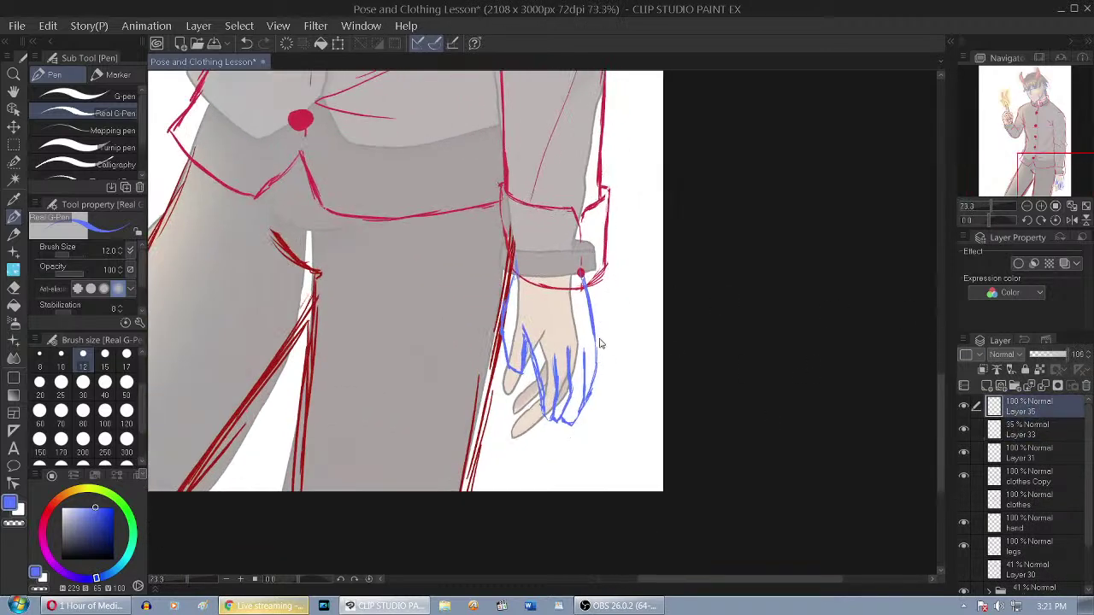
pyautogui.hotkey('ctrl', 't')
pyautogui.moveTo(648, 308)
pyautogui.mouseDown()
pyautogui.moveTo(631, 365)
pyautogui.moveTo(599, 348)
pyautogui.mouseUp()
pyautogui.click(494, 459)
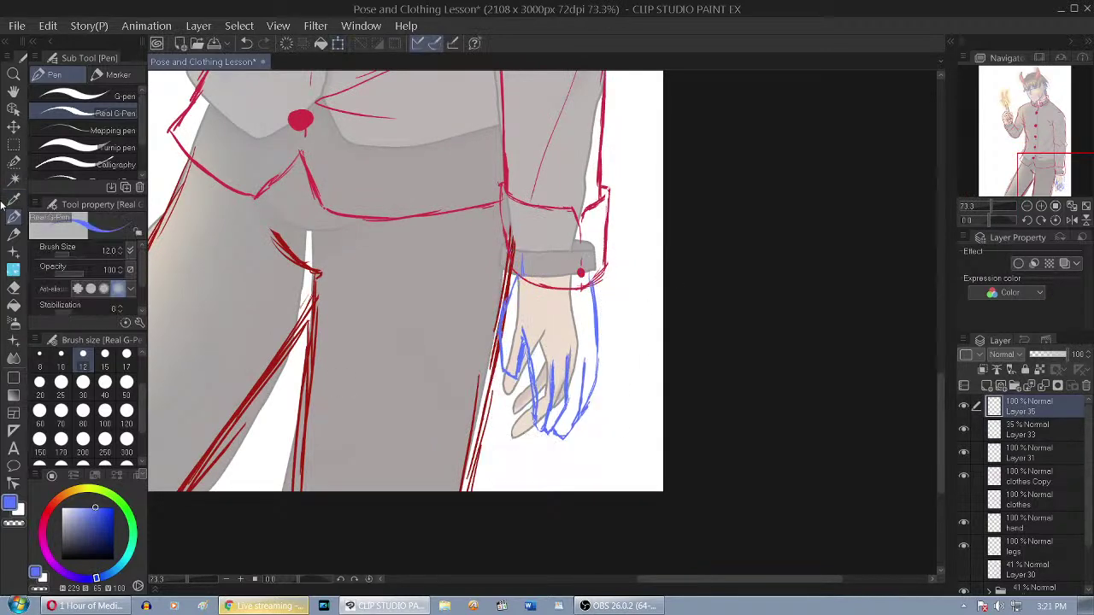
# Mask the thumb with the Selection pen, move and rotate it closer to the palm, and deselect it
pyautogui.click(14, 161)
pyautogui.moveTo(520, 248)
pyautogui.mouseDown()
pyautogui.moveTo(503, 316)
pyautogui.moveTo(506, 375)
pyautogui.mouseUp()
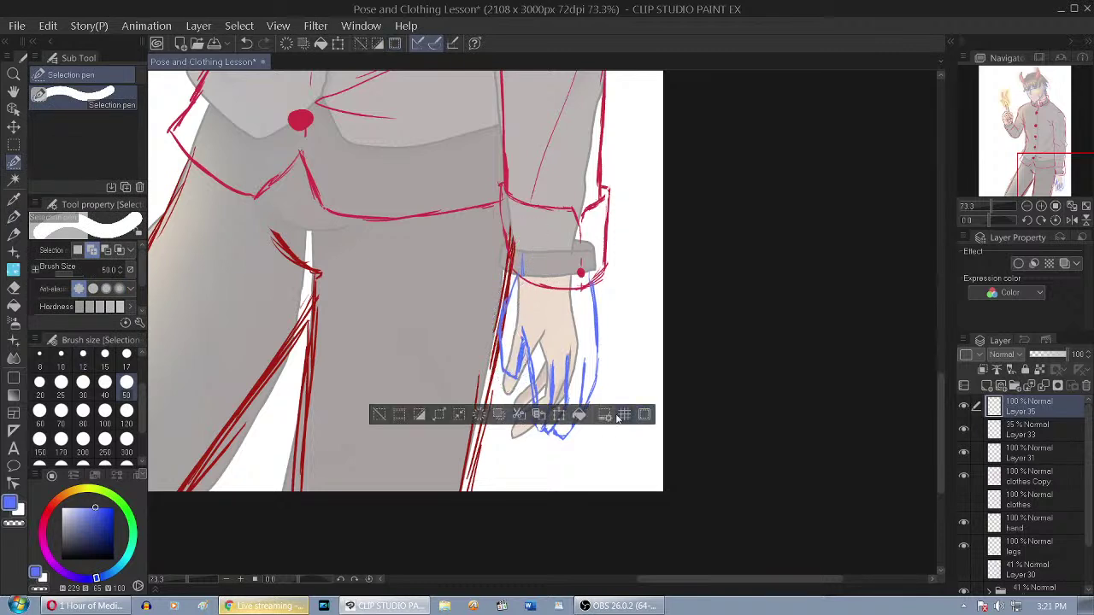
pyautogui.click(559, 414)
pyautogui.moveTo(530, 346); pyautogui.dragTo(524, 368)
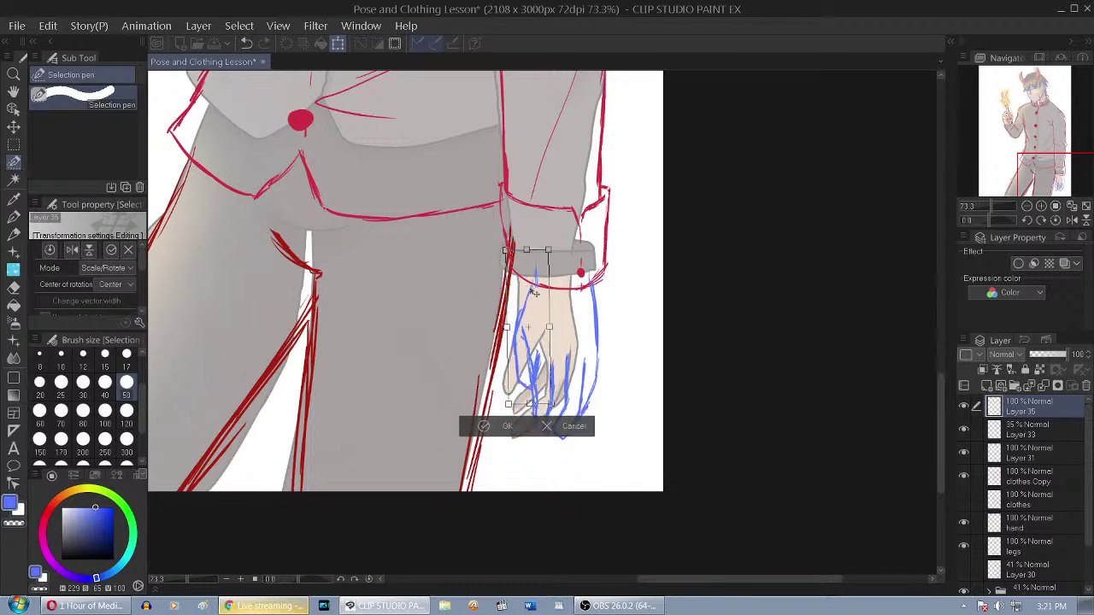
pyautogui.moveTo(563, 299); pyautogui.dragTo(525, 293)
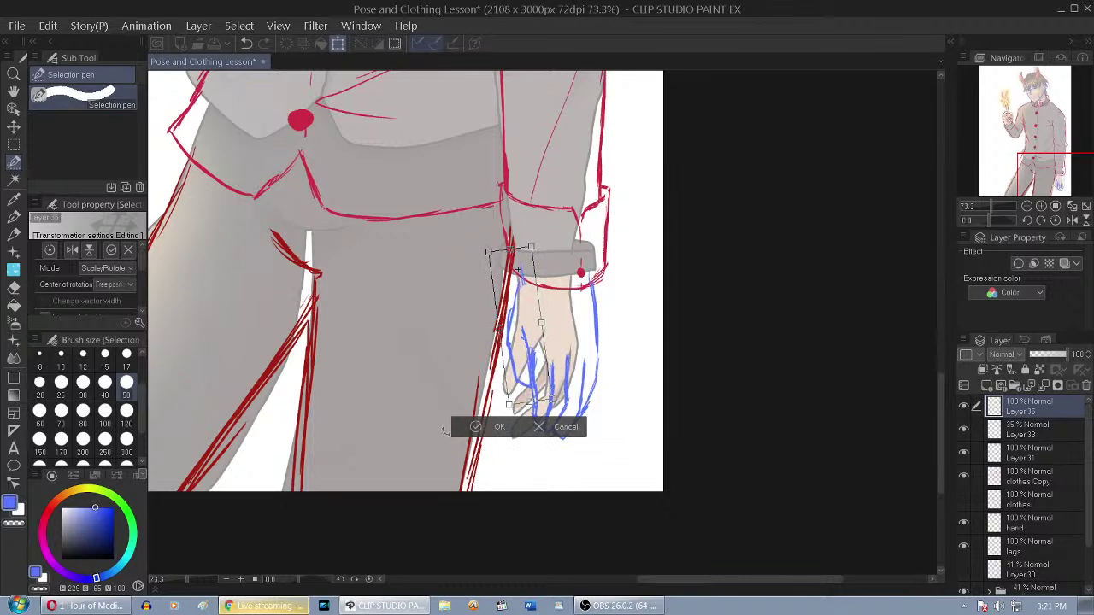
pyautogui.press('Return')
pyautogui.hotkey('ctrl', 'd')
# Erase the lines overlapping between the moved thumb and fingers and the stray end at the cuff
pyautogui.press('e')
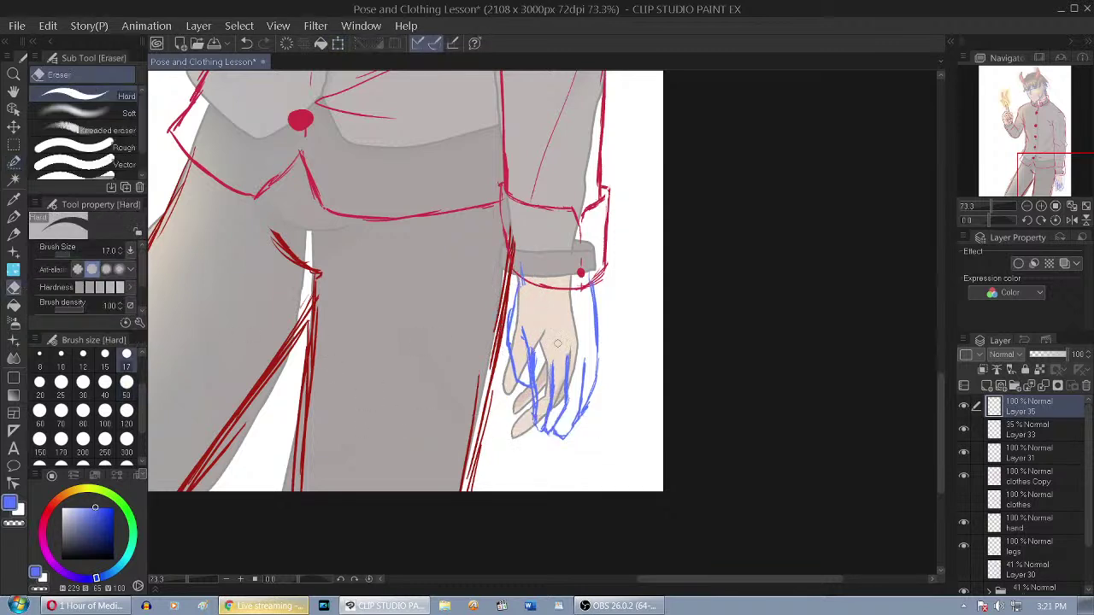
pyautogui.moveTo(532, 348); pyautogui.dragTo(542, 390)
pyautogui.moveTo(528, 276)
pyautogui.mouseDown()
pyautogui.moveTo(522, 260)
pyautogui.moveTo(521, 283)
pyautogui.mouseUp()
pyautogui.press('p')
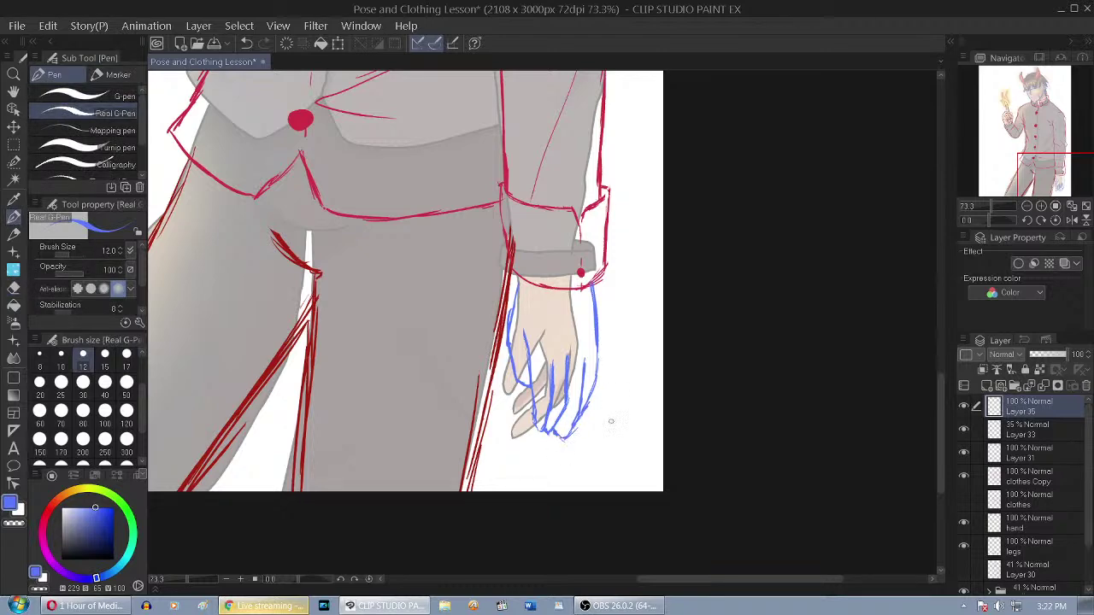
# Hide the hand sketch on Layer 35 and add a new layer above it for a second version
pyautogui.scroll(-3, 596, 441)
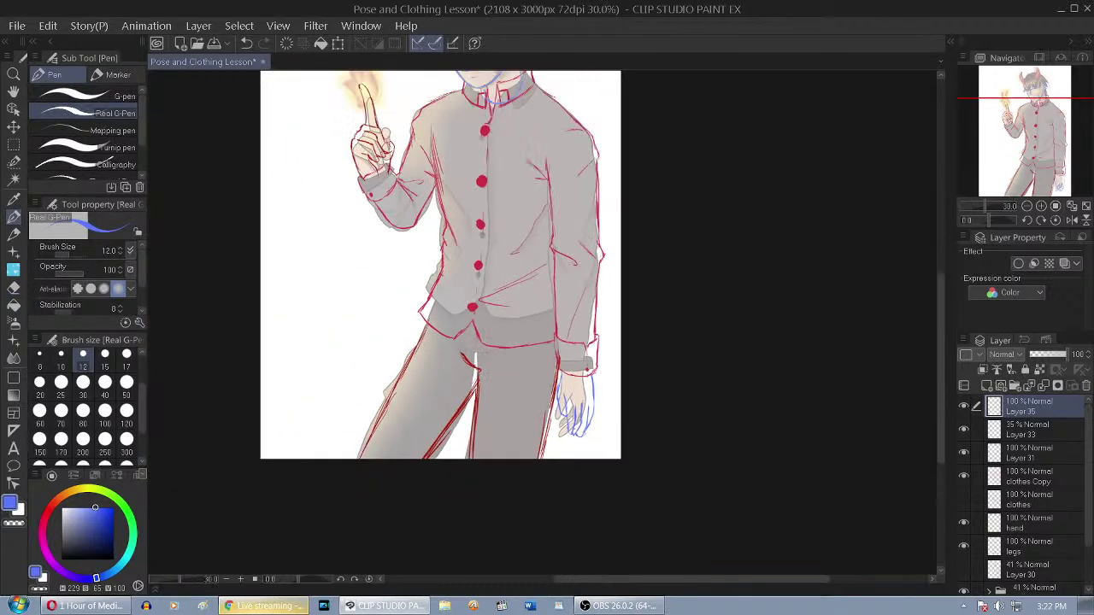
pyautogui.click(964, 407)
pyautogui.scroll(3, 601, 459)
pyautogui.click(986, 386)
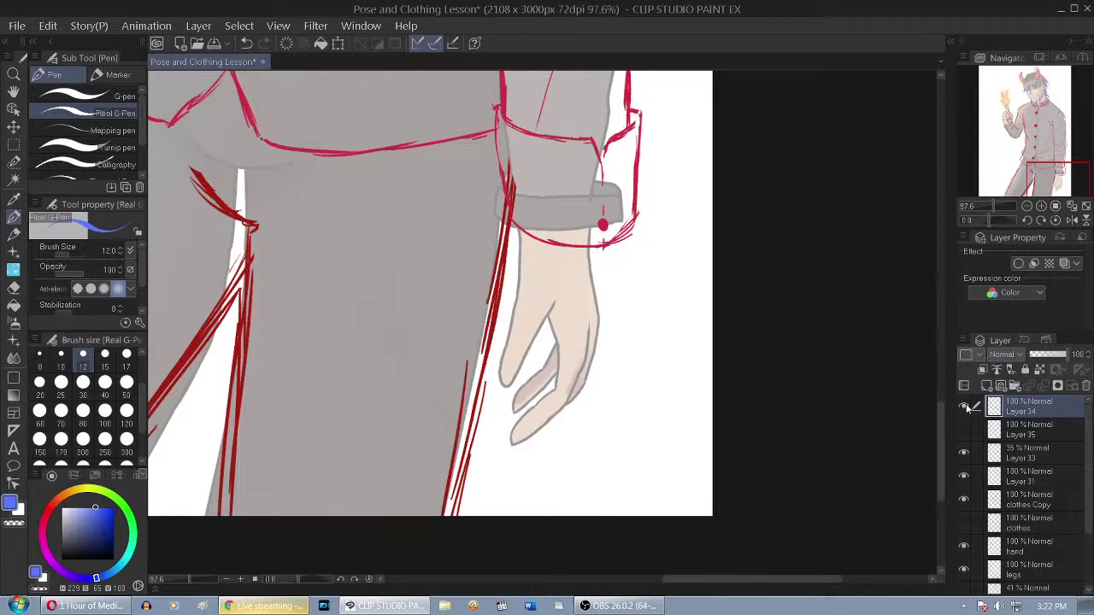
pyautogui.click(963, 407)
# Sketch the second hand's thumb-base circle, wrist sides, outer palm edge and knuckle line in blue over the reference hand
pyautogui.moveTo(530, 262)
pyautogui.mouseDown()
pyautogui.moveTo(547, 255)
pyautogui.moveTo(538, 306)
pyautogui.moveTo(566, 266)
pyautogui.mouseUp()
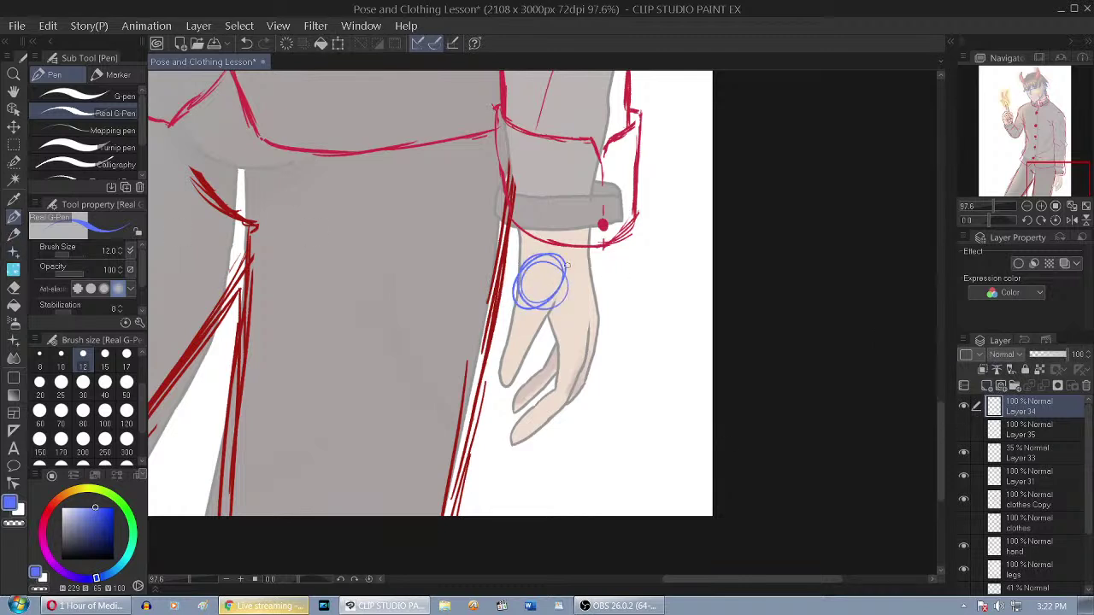
pyautogui.moveTo(523, 200); pyautogui.dragTo(526, 272)
pyautogui.moveTo(586, 206); pyautogui.dragTo(587, 246)
pyautogui.moveTo(530, 278)
pyautogui.mouseDown()
pyautogui.moveTo(590, 248)
pyautogui.moveTo(600, 310)
pyautogui.mouseUp()
pyautogui.moveTo(585, 255); pyautogui.dragTo(604, 340)
pyautogui.moveTo(536, 290)
pyautogui.mouseDown()
pyautogui.moveTo(555, 323)
pyautogui.moveTo(605, 333)
pyautogui.mouseUp()
# Sketch the thumb, the outer finger contour curling inward, and the dividing lines between the fingers
pyautogui.moveTo(519, 277); pyautogui.dragTo(521, 366)
pyautogui.moveTo(559, 286)
pyautogui.mouseDown()
pyautogui.moveTo(544, 367)
pyautogui.moveTo(518, 366)
pyautogui.mouseUp()
pyautogui.moveTo(606, 349); pyautogui.dragTo(566, 432)
pyautogui.moveTo(542, 385)
pyautogui.mouseDown()
pyautogui.moveTo(535, 428)
pyautogui.moveTo(580, 412)
pyautogui.mouseUp()
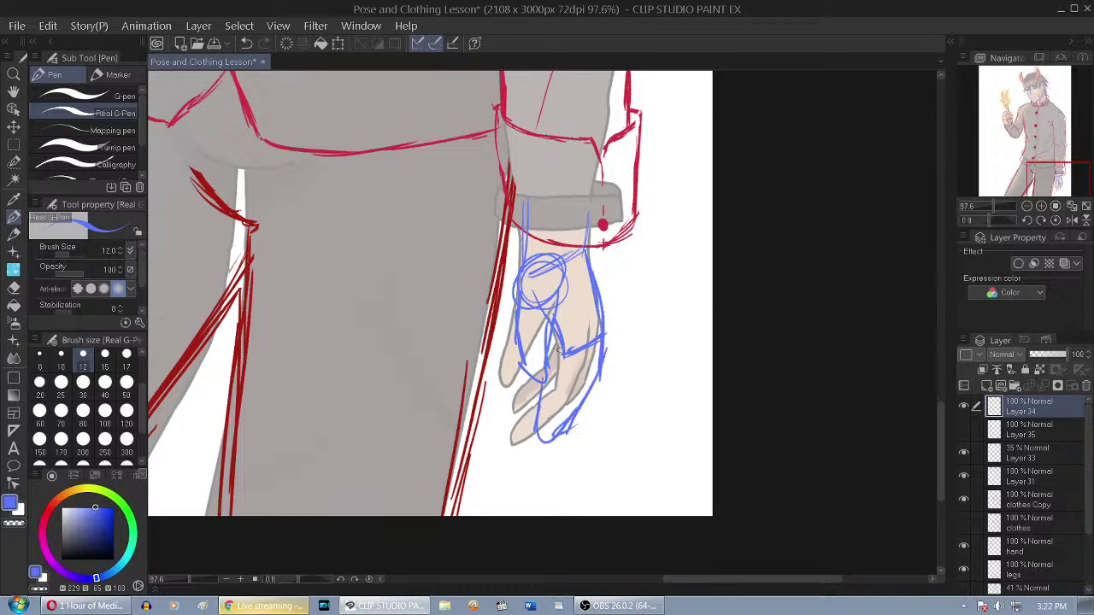
pyautogui.moveTo(576, 332)
pyautogui.mouseDown()
pyautogui.moveTo(571, 381)
pyautogui.moveTo(538, 424)
pyautogui.mouseUp()
pyautogui.moveTo(542, 383); pyautogui.dragTo(533, 409)
pyautogui.moveTo(585, 342)
pyautogui.mouseDown()
pyautogui.moveTo(585, 385)
pyautogui.moveTo(556, 434)
pyautogui.mouseUp()
# Erase the thumb-base circle, wrist overlap and knuckle line from the hand with the Hard eraser at sizes 50 and 17
pyautogui.press('e')
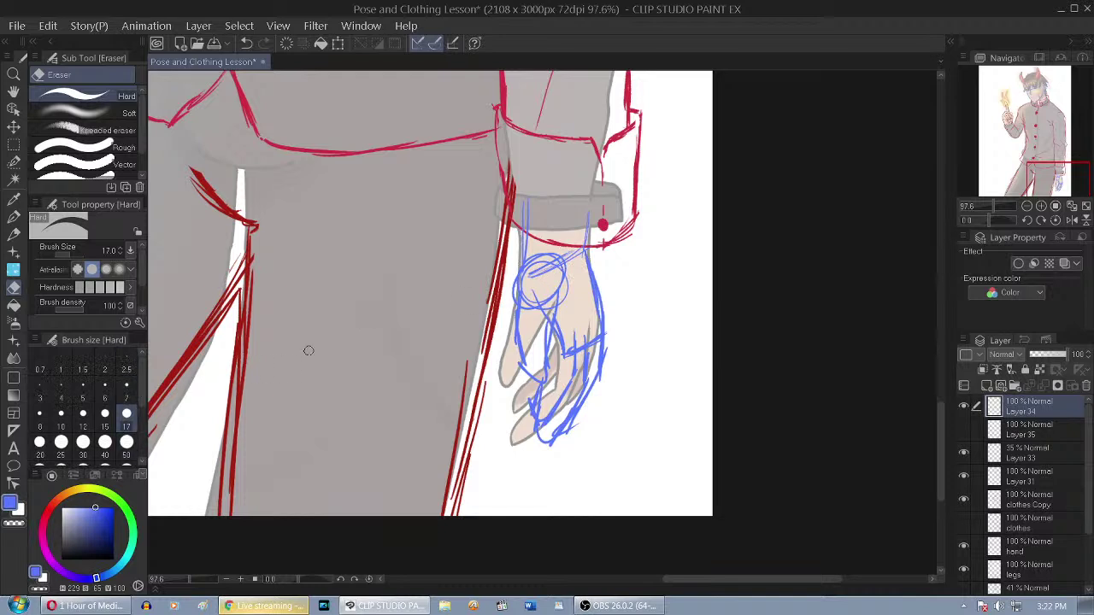
pyautogui.click(126, 442)
pyautogui.moveTo(540, 272)
pyautogui.mouseDown()
pyautogui.moveTo(531, 319)
pyautogui.moveTo(557, 259)
pyautogui.moveTo(569, 317)
pyautogui.moveTo(571, 253)
pyautogui.mouseUp()
pyautogui.moveTo(537, 209); pyautogui.dragTo(538, 227)
pyautogui.moveTo(566, 335); pyautogui.dragTo(562, 375)
pyautogui.click(128, 414)
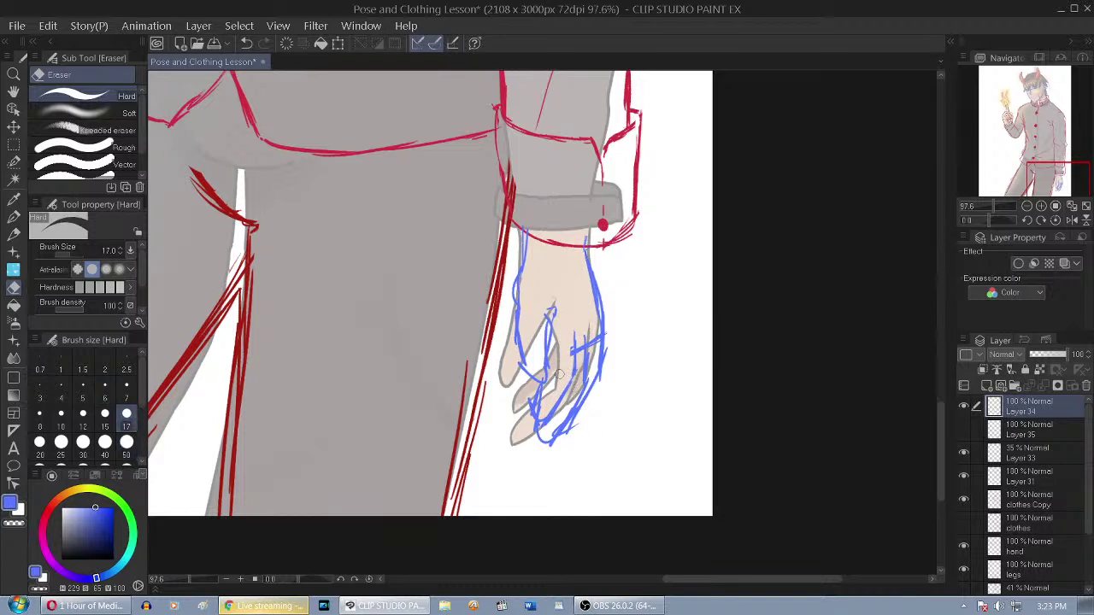
pyautogui.moveTo(575, 340)
pyautogui.mouseDown()
pyautogui.moveTo(578, 350)
pyautogui.moveTo(592, 337)
pyautogui.moveTo(580, 406)
pyautogui.mouseUp()
# Redraw the hand's outer edge from cuff to little finger and erase both sides of it down to a thin line
pyautogui.click(13, 217)
pyautogui.moveTo(593, 234); pyautogui.dragTo(603, 299)
pyautogui.moveTo(590, 255)
pyautogui.mouseDown()
pyautogui.moveTo(610, 356)
pyautogui.moveTo(610, 330)
pyautogui.moveTo(588, 396)
pyautogui.mouseUp()
pyautogui.click(14, 290)
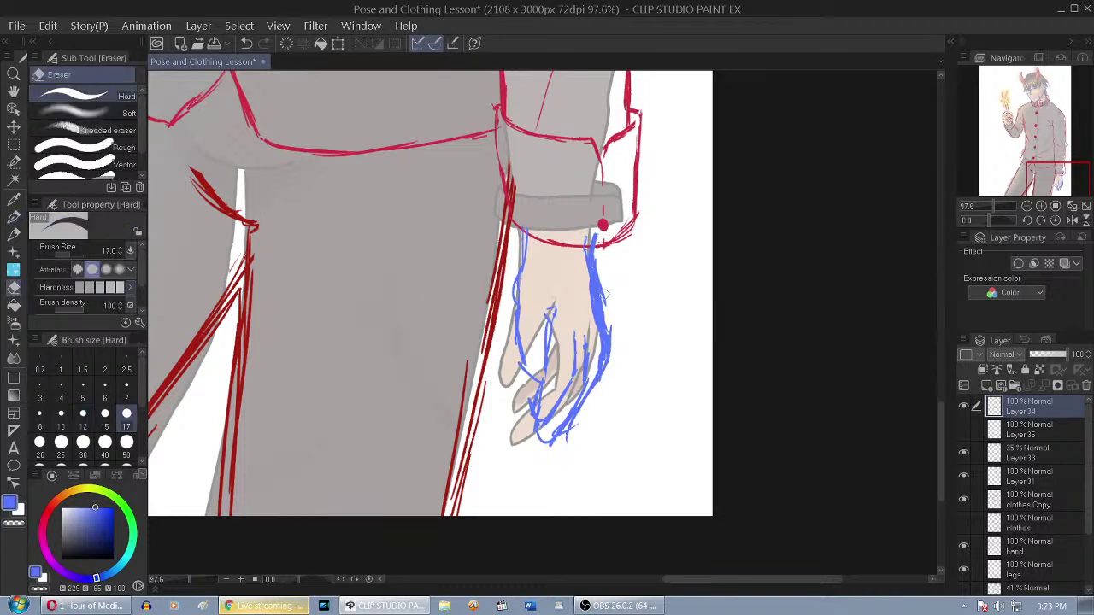
pyautogui.moveTo(590, 250); pyautogui.dragTo(595, 316)
pyautogui.moveTo(598, 256); pyautogui.dragTo(620, 348)
pyautogui.moveTo(603, 280); pyautogui.dragTo(618, 370)
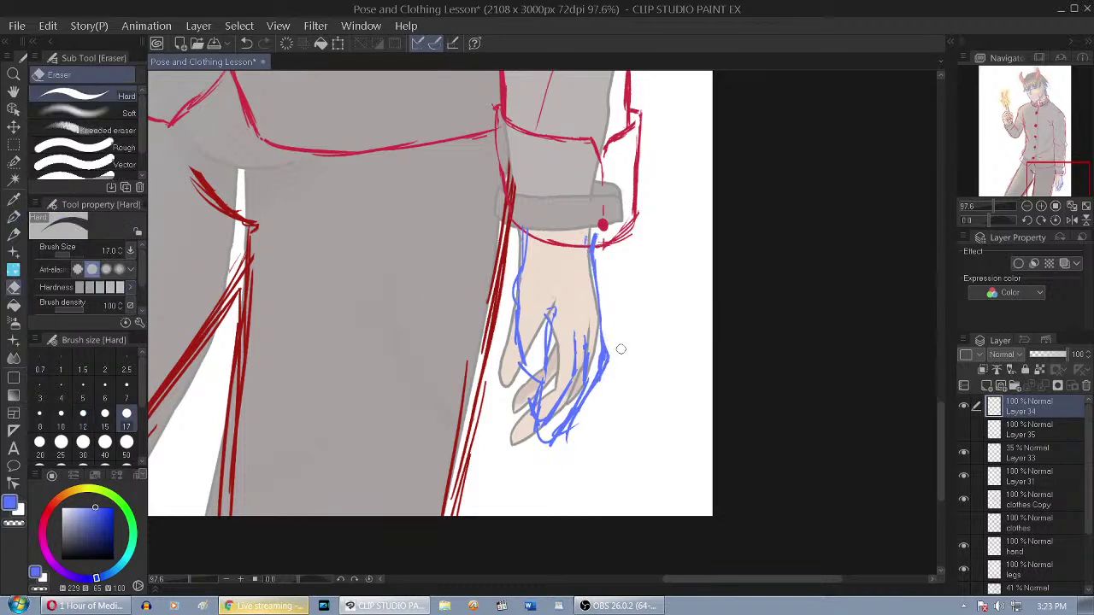
# Trim the top of the thumb's inner line and hide the colin reference folder
pyautogui.moveTo(555, 297); pyautogui.dragTo(546, 335)
pyautogui.scroll(-2, 965, 552)
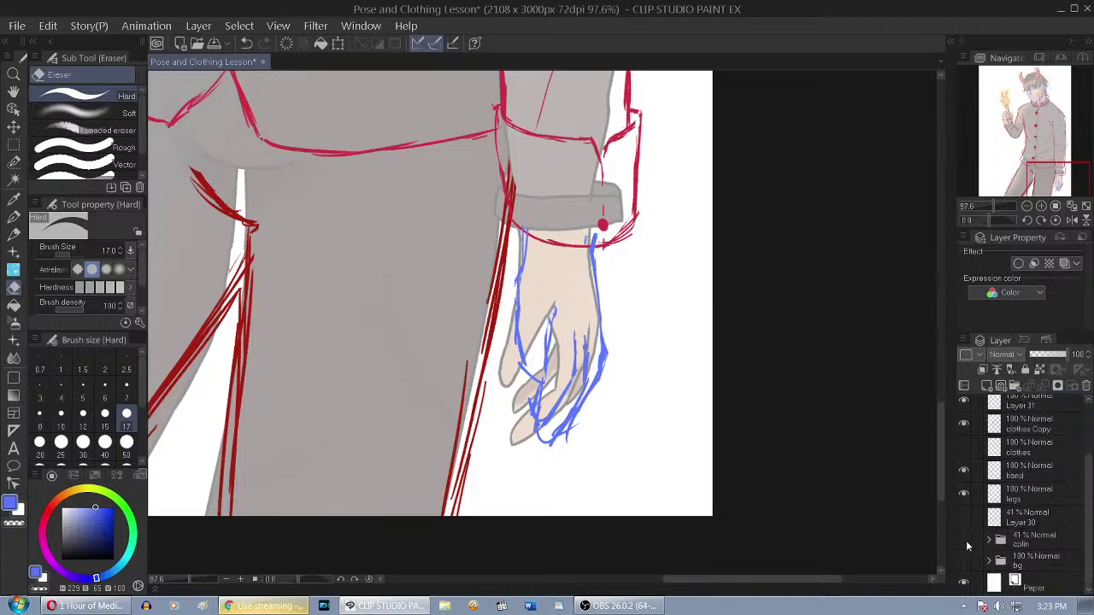
pyautogui.click(964, 540)
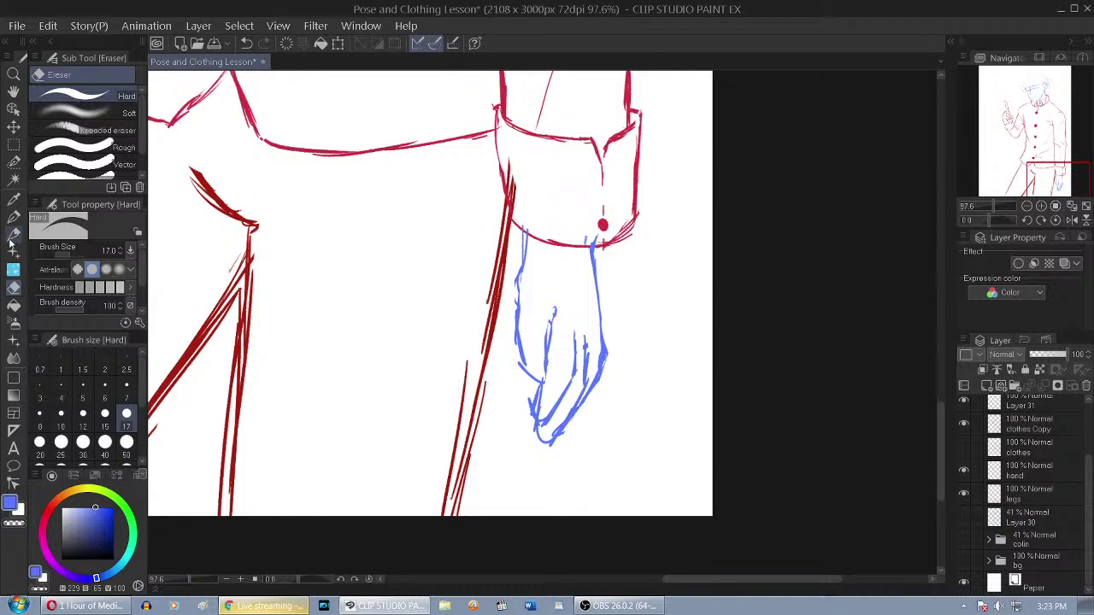
# Redraw the thumb's inner edge down to the index finger and erase the surplus strokes around it
pyautogui.press('p')
pyautogui.moveTo(556, 295); pyautogui.dragTo(534, 389)
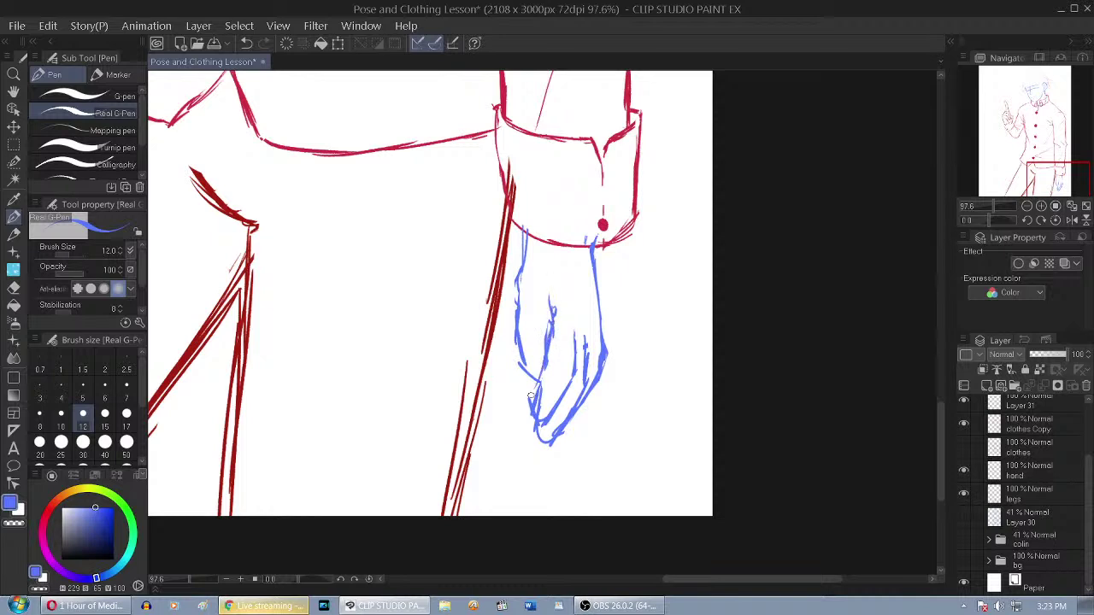
pyautogui.click(14, 289)
pyautogui.moveTo(553, 298); pyautogui.dragTo(539, 417)
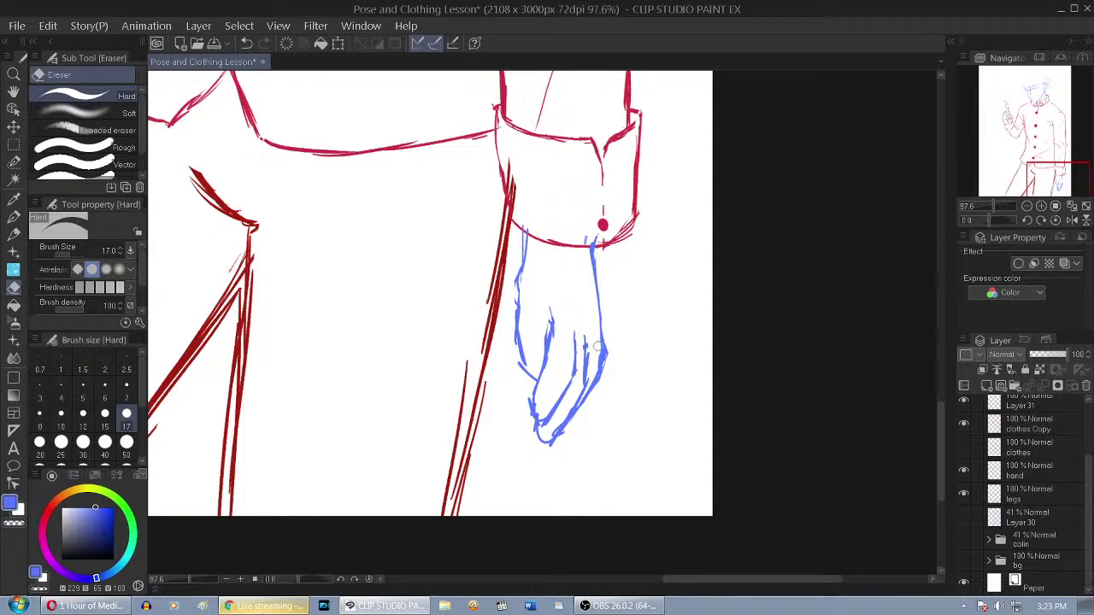
# Redraw the index finger's edges with the Real G-Pen at size 12 and erase the surplus strokes around them
pyautogui.press('p')
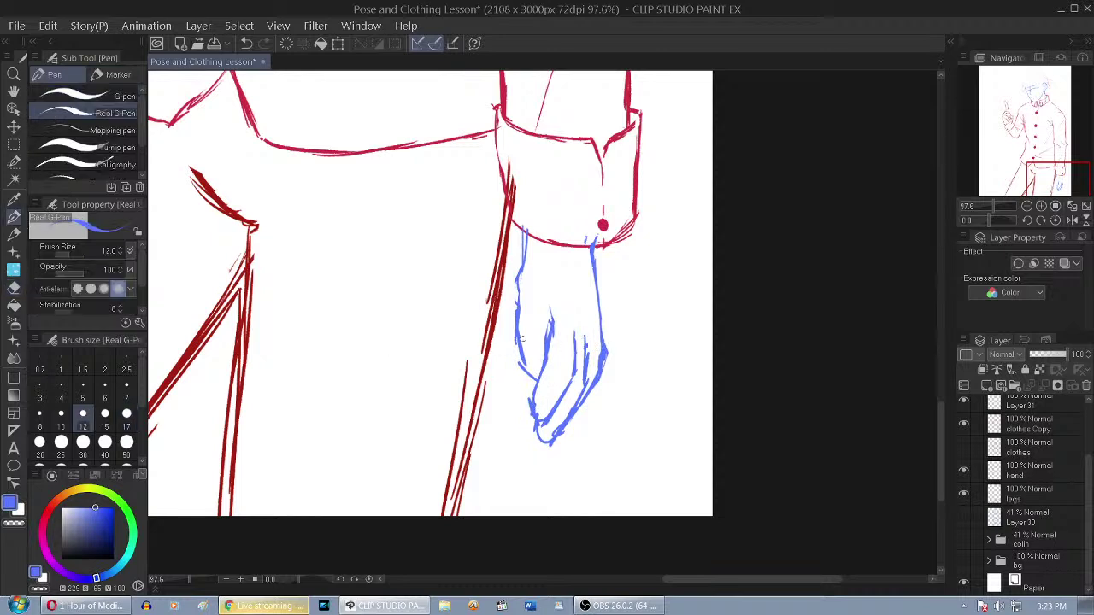
pyautogui.moveTo(553, 327)
pyautogui.mouseDown()
pyautogui.moveTo(550, 375)
pyautogui.moveTo(528, 415)
pyautogui.mouseUp()
pyautogui.moveTo(574, 375); pyautogui.dragTo(540, 434)
pyautogui.click(14, 288)
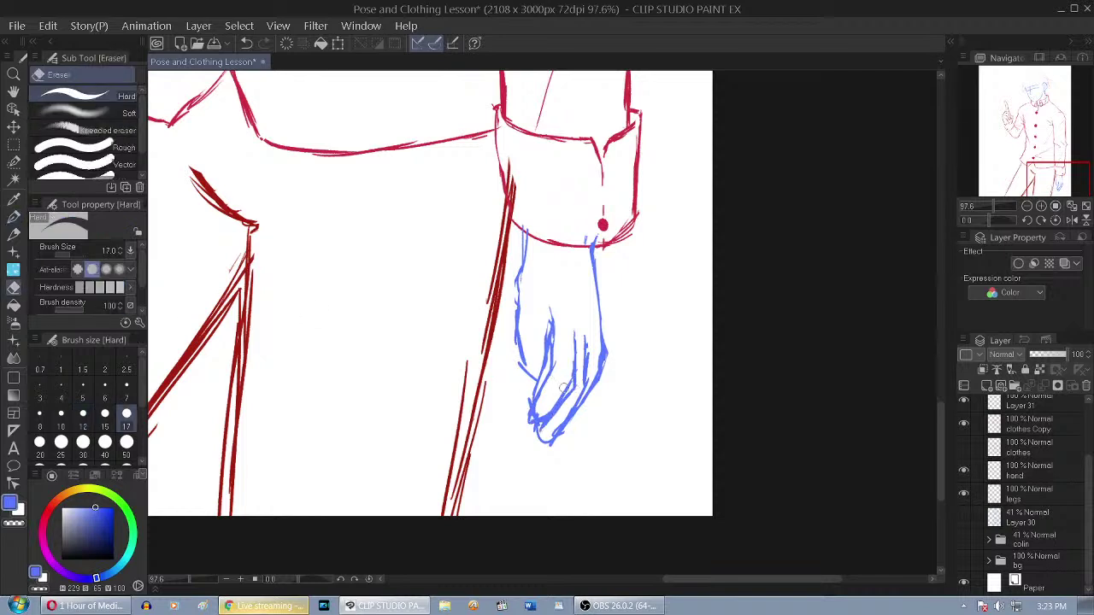
pyautogui.moveTo(575, 376); pyautogui.dragTo(547, 431)
pyautogui.moveTo(546, 355)
pyautogui.mouseDown()
pyautogui.moveTo(527, 395)
pyautogui.moveTo(525, 412)
pyautogui.moveTo(532, 392)
pyautogui.moveTo(541, 396)
pyautogui.moveTo(540, 430)
pyautogui.mouseUp()
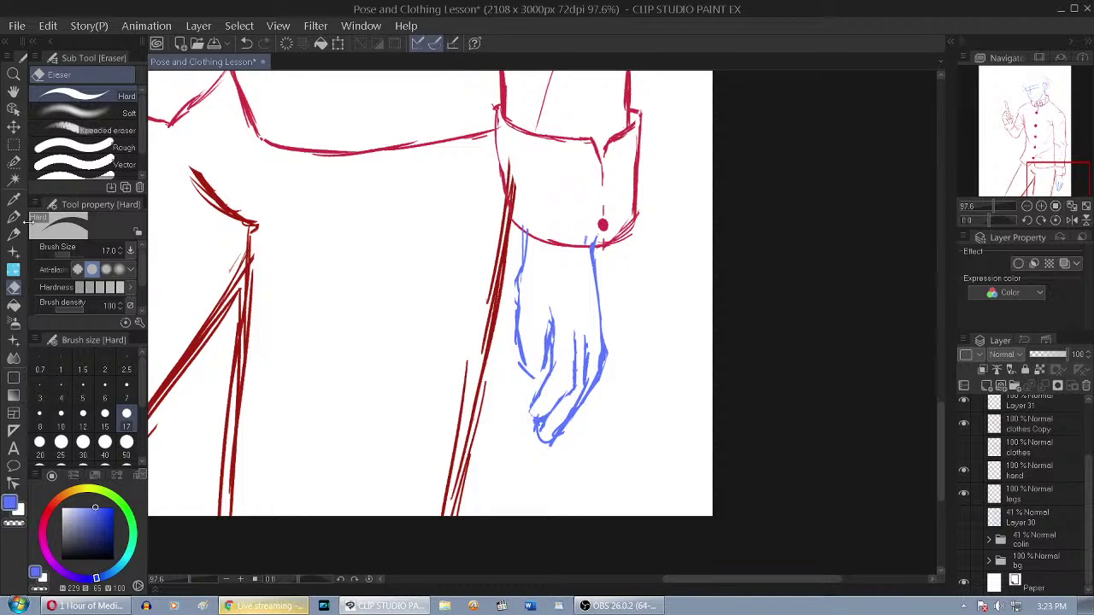
# Close the thumb tip onto the index finger and strengthen the fingertip lines with the Real G-Pen
pyautogui.press('p')
pyautogui.moveTo(523, 365); pyautogui.dragTo(540, 384)
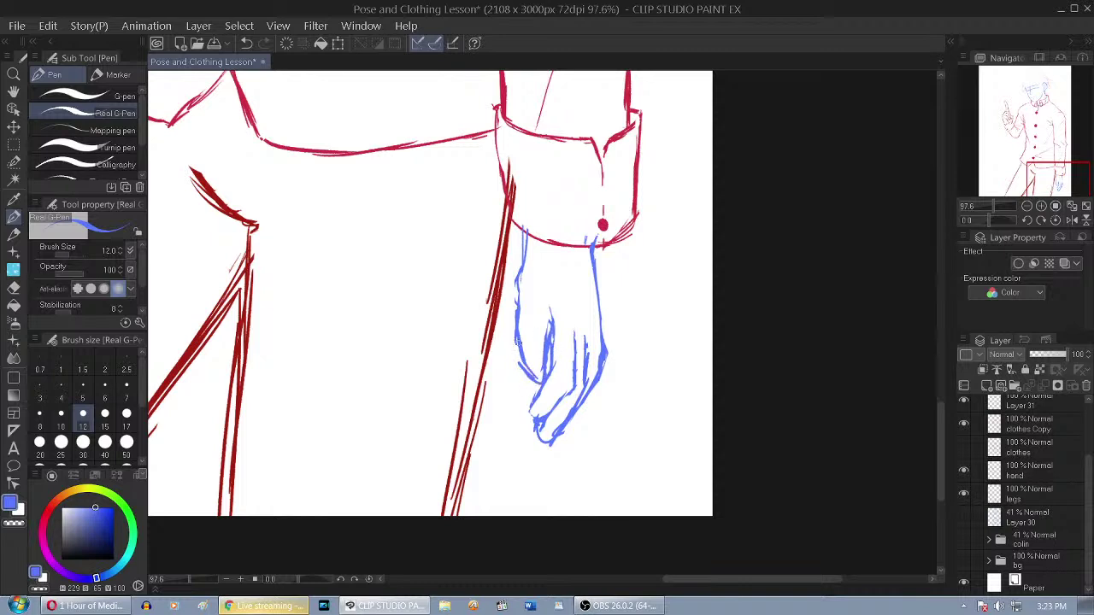
pyautogui.moveTo(561, 438); pyautogui.dragTo(532, 424)
pyautogui.moveTo(542, 381)
pyautogui.mouseDown()
pyautogui.moveTo(551, 407)
pyautogui.moveTo(604, 370)
pyautogui.moveTo(568, 429)
pyautogui.mouseUp()
# Redraw the hand's outer edge below the cuff, erase the old line, and redraw the thumb-side edge
pyautogui.moveTo(601, 248); pyautogui.dragTo(610, 331)
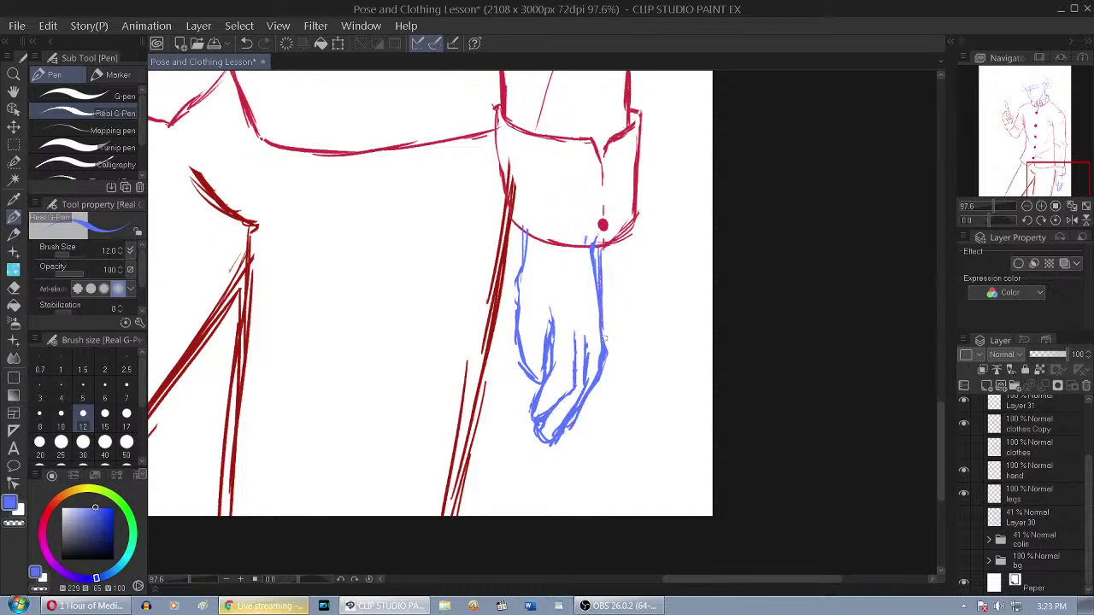
pyautogui.click(13, 288)
pyautogui.moveTo(591, 238); pyautogui.dragTo(600, 330)
pyautogui.moveTo(601, 292)
pyautogui.mouseDown()
pyautogui.moveTo(599, 254)
pyautogui.moveTo(608, 342)
pyautogui.mouseUp()
pyautogui.click(14, 217)
pyautogui.moveTo(528, 238)
pyautogui.mouseDown()
pyautogui.moveTo(515, 305)
pyautogui.moveTo(518, 352)
pyautogui.mouseUp()
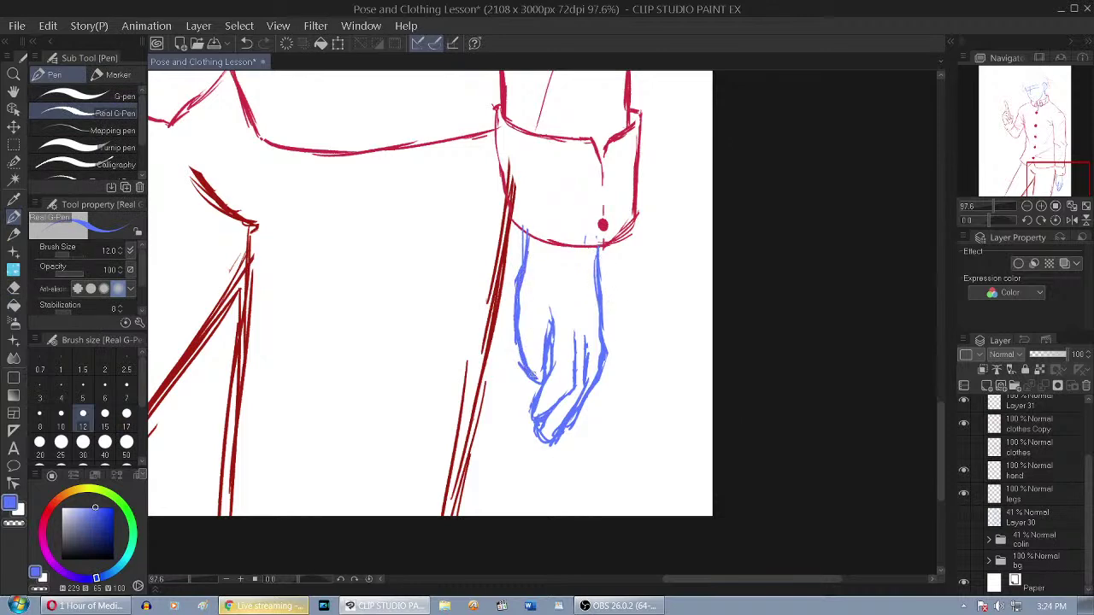
# Transform the lowered hand on Layer 34 to enlarge it below the cuff
pyautogui.scroll(-5, 598, 383)
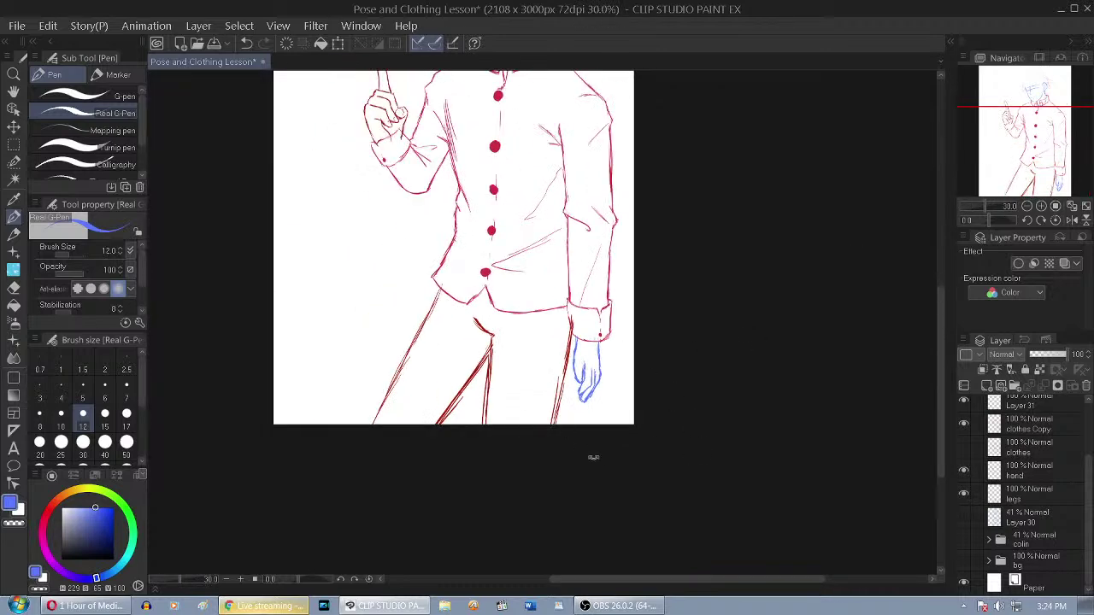
pyautogui.hotkey('ctrl', 't')
pyautogui.moveTo(608, 401); pyautogui.dragTo(608, 417)
pyautogui.click(556, 439)
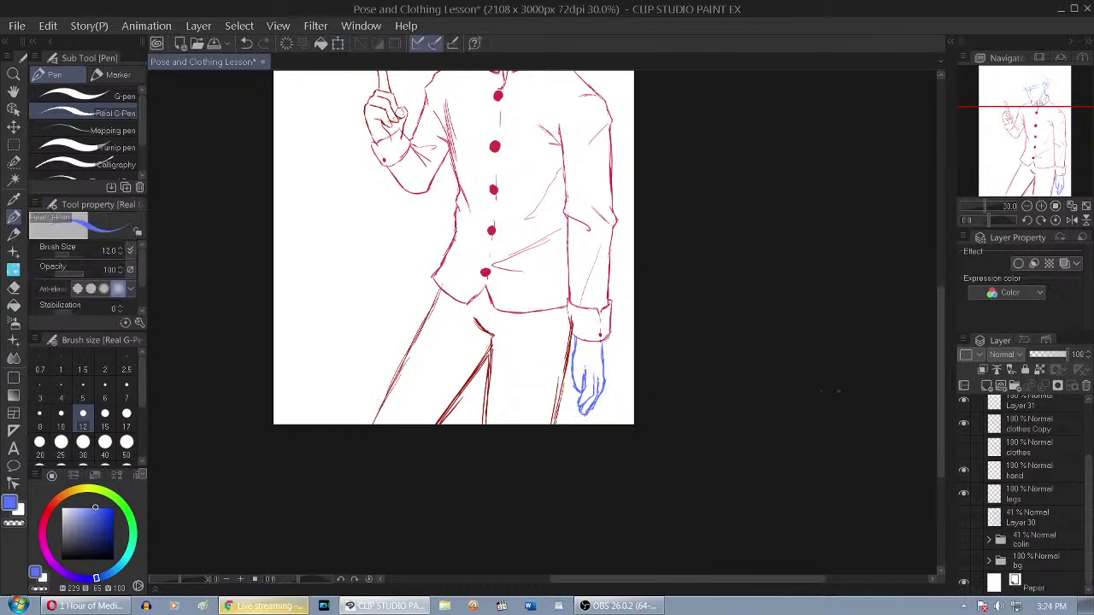
# Hide Layer 34, show the alternative hand on Layer 35, enlarge it and move it up to the cuff
pyautogui.moveTo(1087, 461); pyautogui.dragTo(1086, 412)
pyautogui.click(964, 407)
pyautogui.click(963, 430)
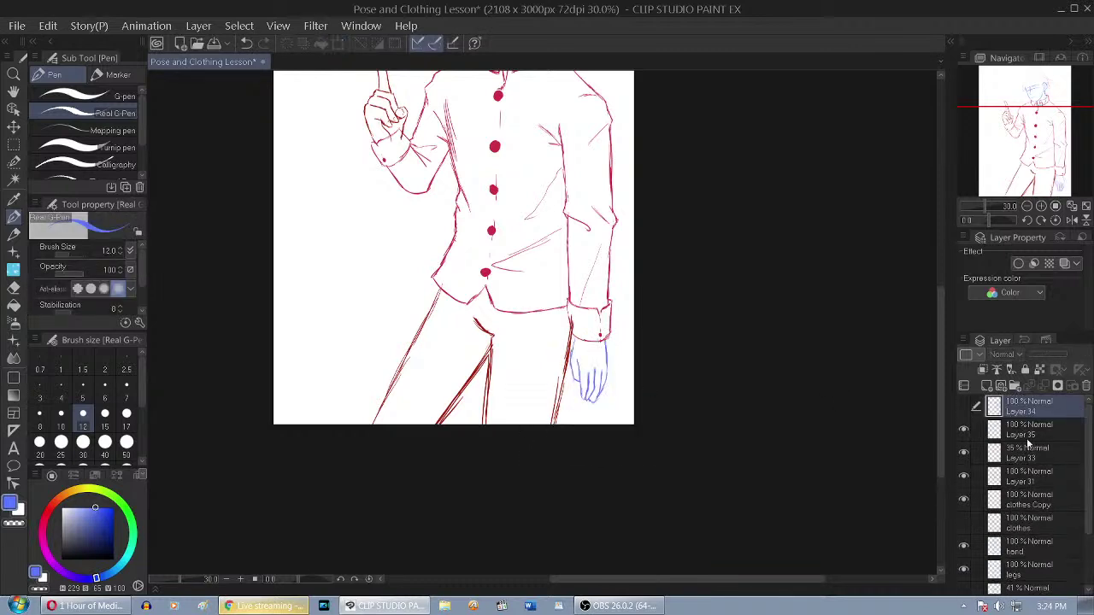
pyautogui.click(1017, 440)
pyautogui.hotkey('ctrl', 't')
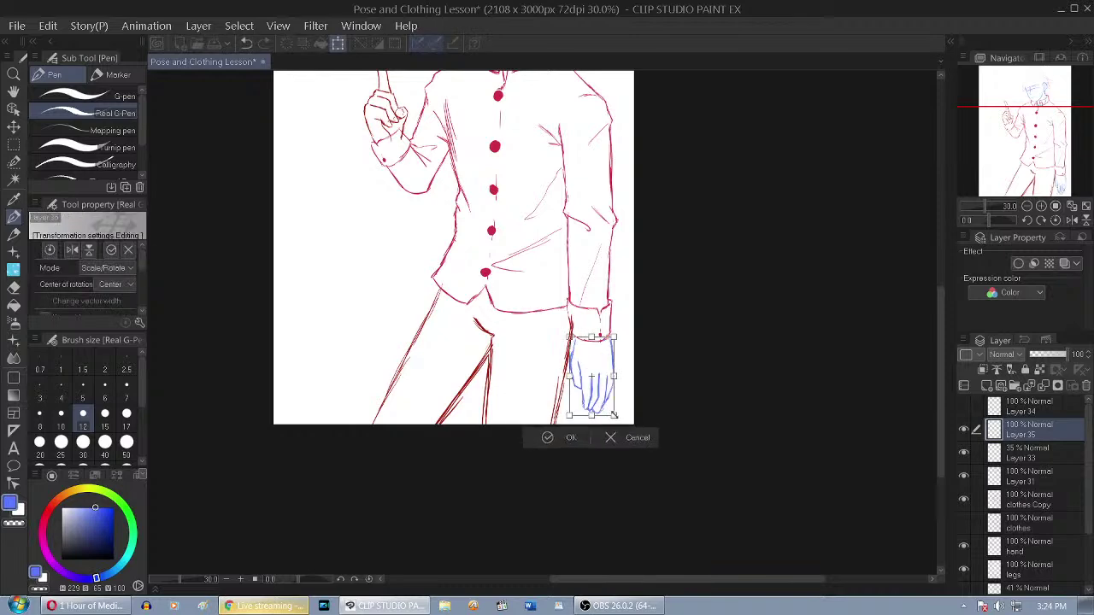
pyautogui.press('Up')
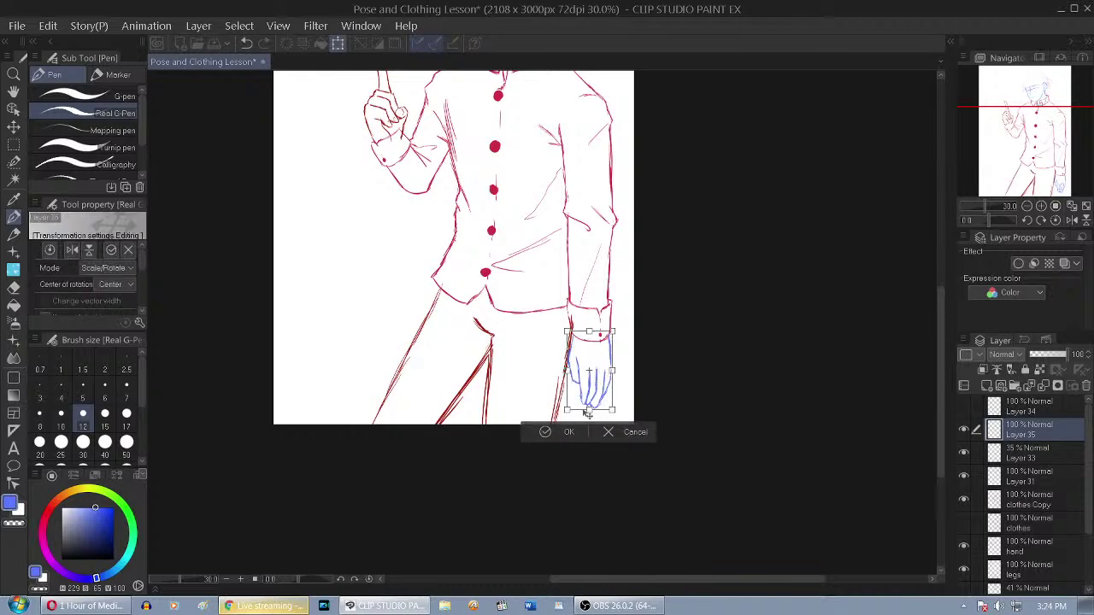
pyautogui.click(568, 432)
# Compare the hands on Layers 34 and 35, leaving only Layer 34 shown with its opacity at 52%
pyautogui.moveTo(751, 250); pyautogui.dragTo(723, 399)
pyautogui.click(964, 429)
pyautogui.click(965, 407)
pyautogui.click(964, 406)
pyautogui.click(964, 430)
pyautogui.click(965, 406)
pyautogui.click(966, 416)
pyautogui.click(965, 406)
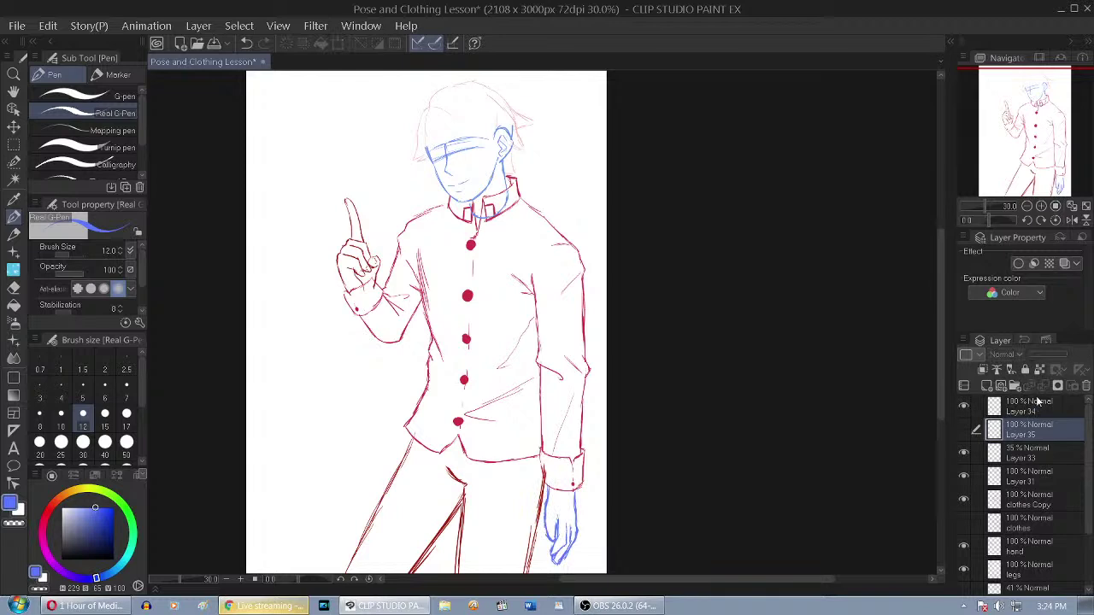
pyautogui.click(1046, 406)
pyautogui.click(1050, 354)
# Show the colin reference folder and set its opacity to 100%
pyautogui.scroll(-3, 1042, 510)
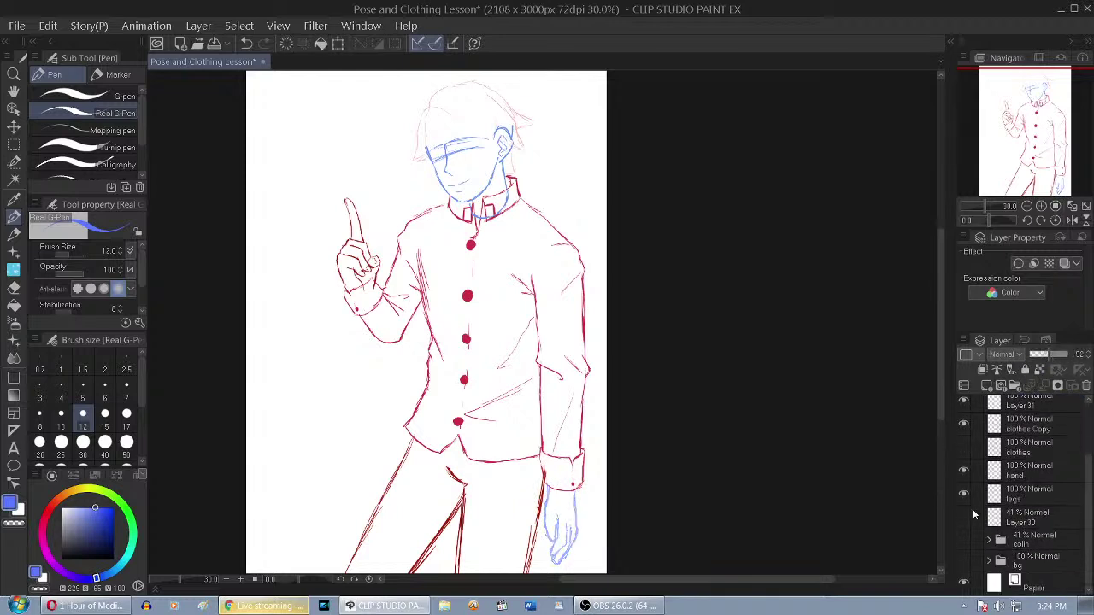
pyautogui.click(963, 542)
pyautogui.scroll(-2, 679, 391)
pyautogui.scroll(3, 1018, 410)
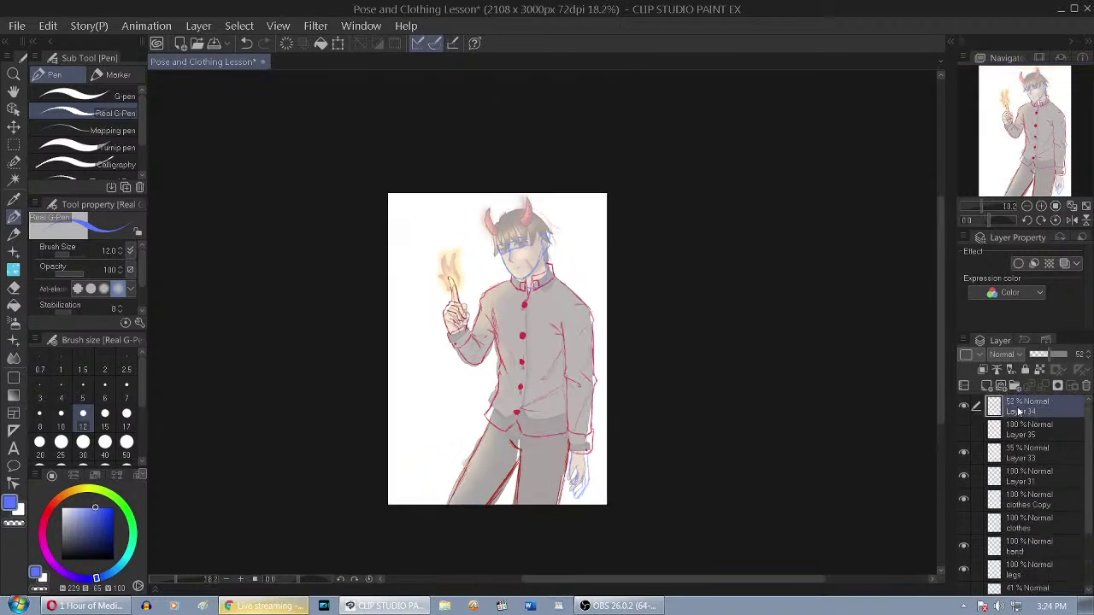
pyautogui.scroll(2, 633, 455)
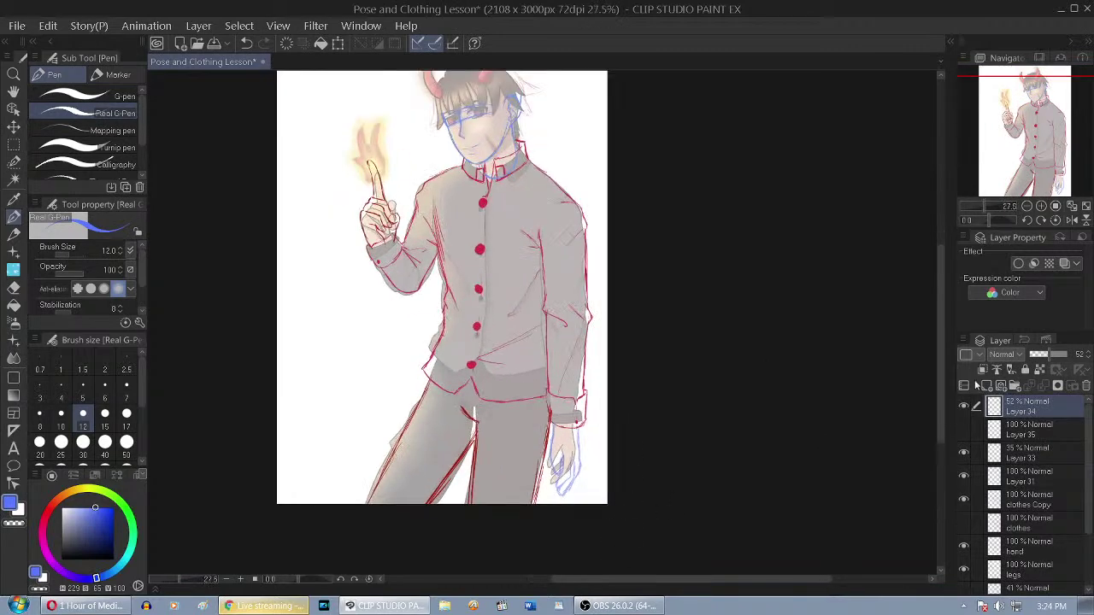
pyautogui.scroll(-3, 1054, 564)
pyautogui.click(1038, 538)
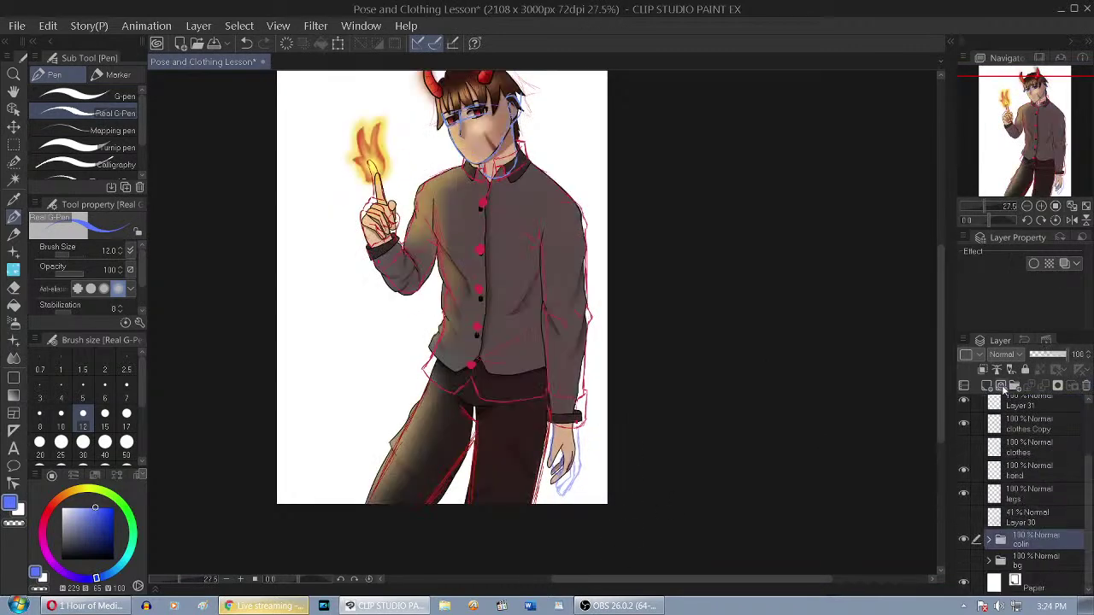
pyautogui.scroll(-3, 614, 422)
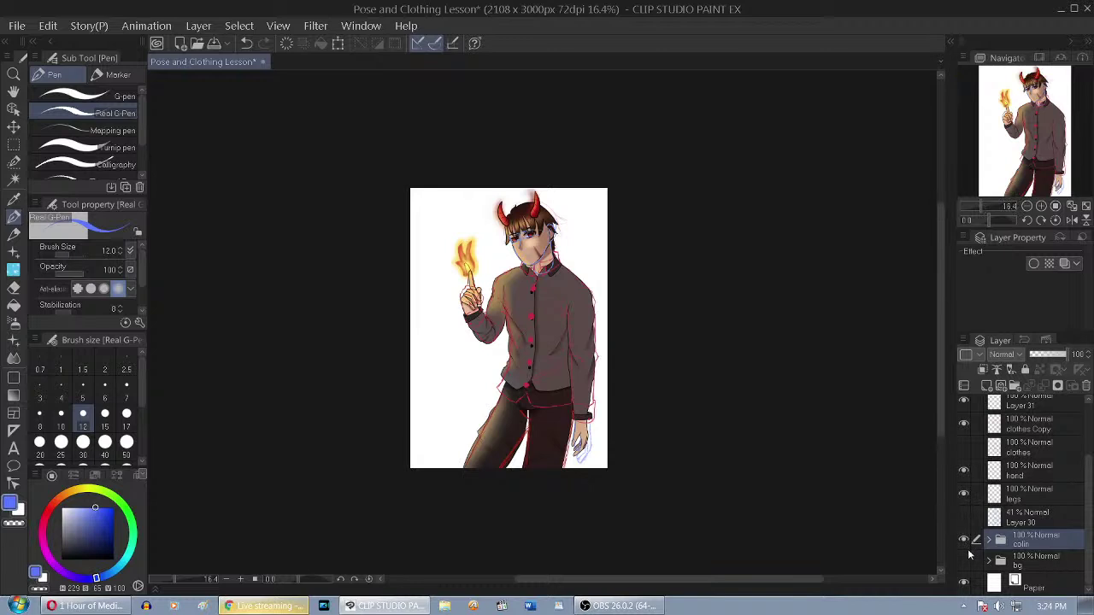
# Delete the layer above the linework inside the colin folder and show the bg folder
pyautogui.scroll(3, 539, 220)
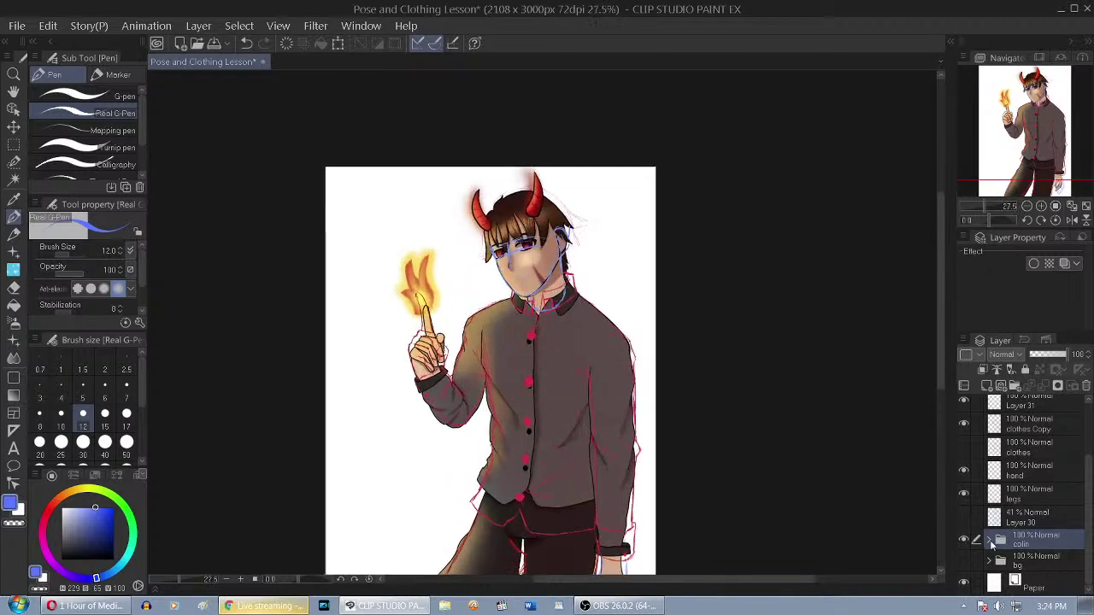
pyautogui.click(989, 540)
pyautogui.click(1047, 561)
pyautogui.click(1086, 385)
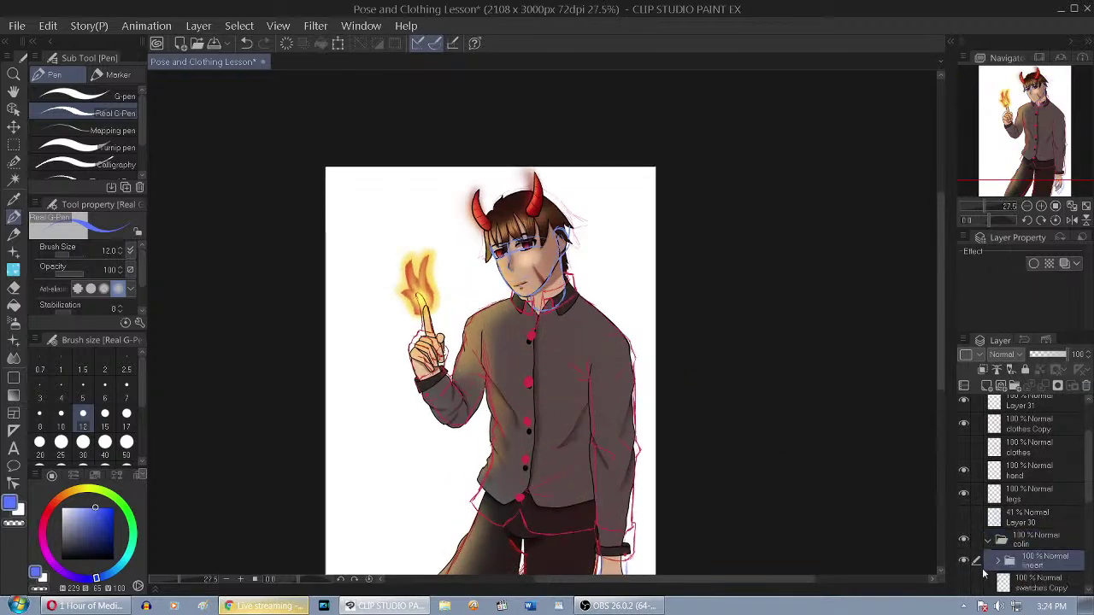
pyautogui.click(989, 540)
pyautogui.click(964, 561)
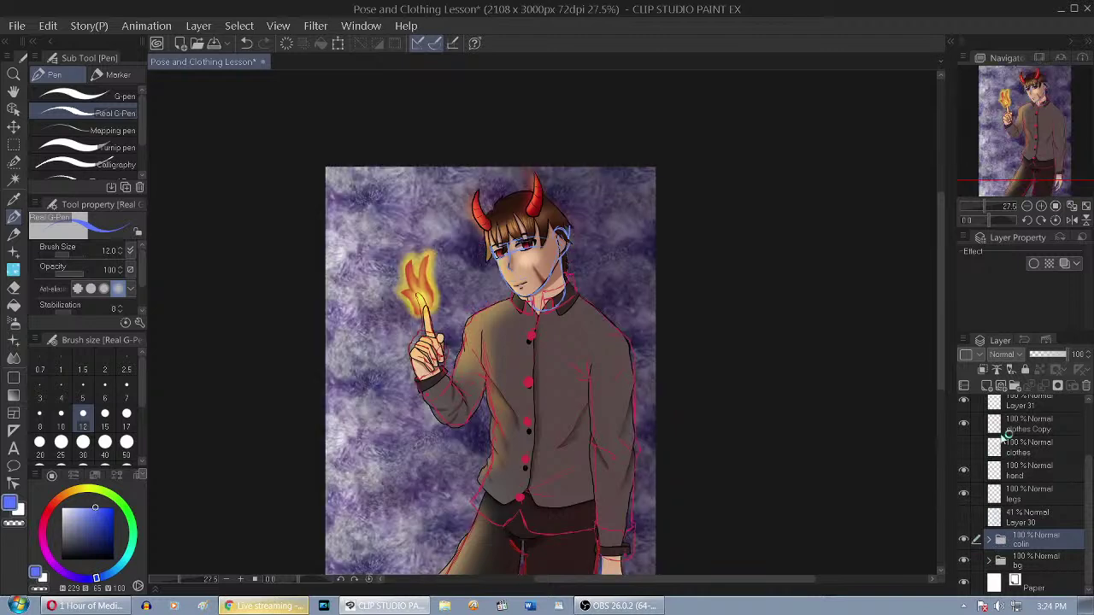
# Group the colin and bg folders together in a new layer folder above Paper
pyautogui.scroll(-2, 781, 142)
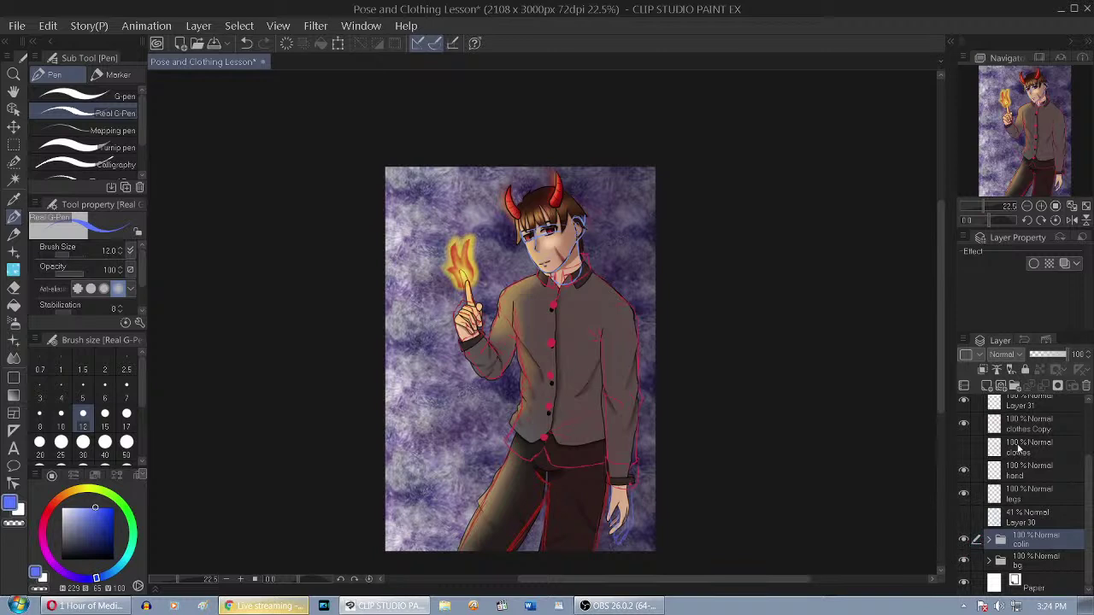
pyautogui.click(1016, 385)
pyautogui.click(1031, 568)
pyautogui.keyDown('shift'); pyautogui.click(1043, 582); pyautogui.keyUp('shift')
pyautogui.moveTo(1033, 565); pyautogui.dragTo(1023, 546)
pyautogui.click(989, 542)
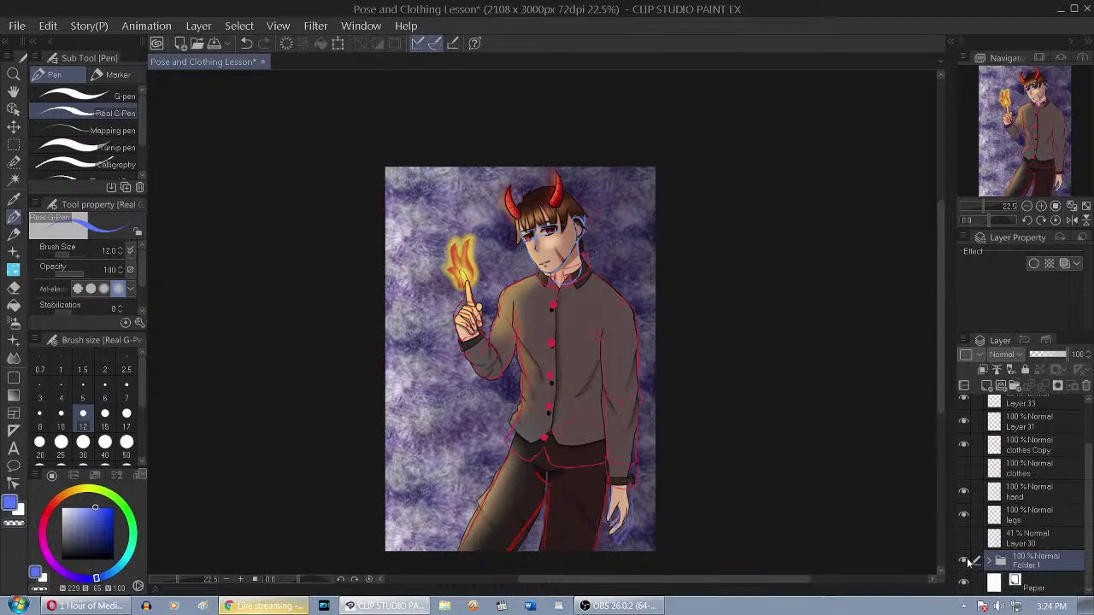
# Compare the sketch with the coloured artwork by toggling Folder 1, leaving the folder hidden
pyautogui.click(965, 561)
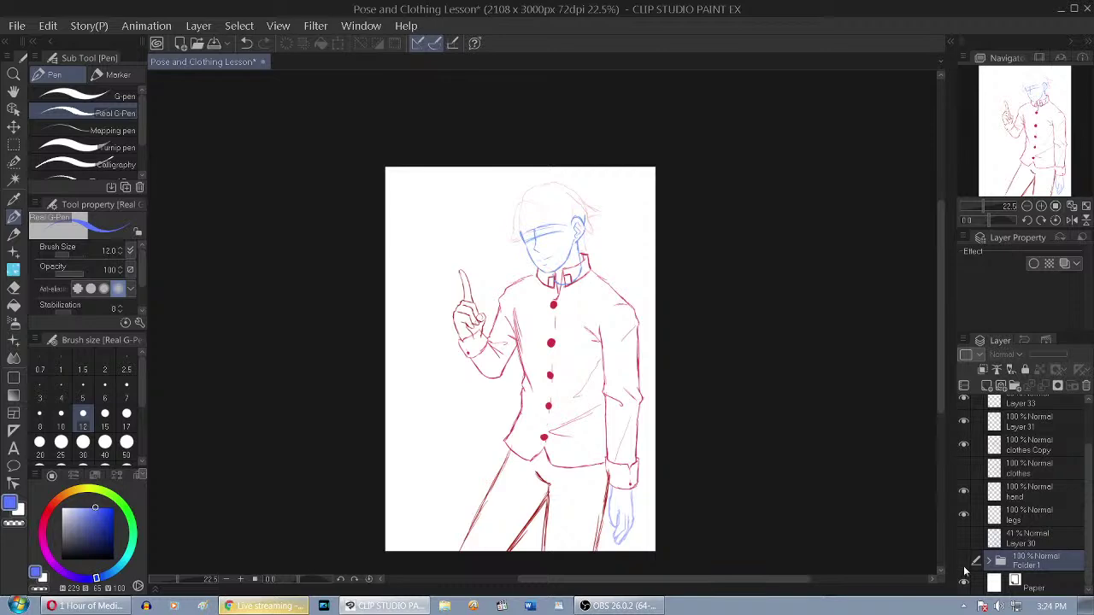
pyautogui.click(964, 561)
pyautogui.click(965, 562)
pyautogui.click(965, 562)
pyautogui.scroll(2, 560, 205)
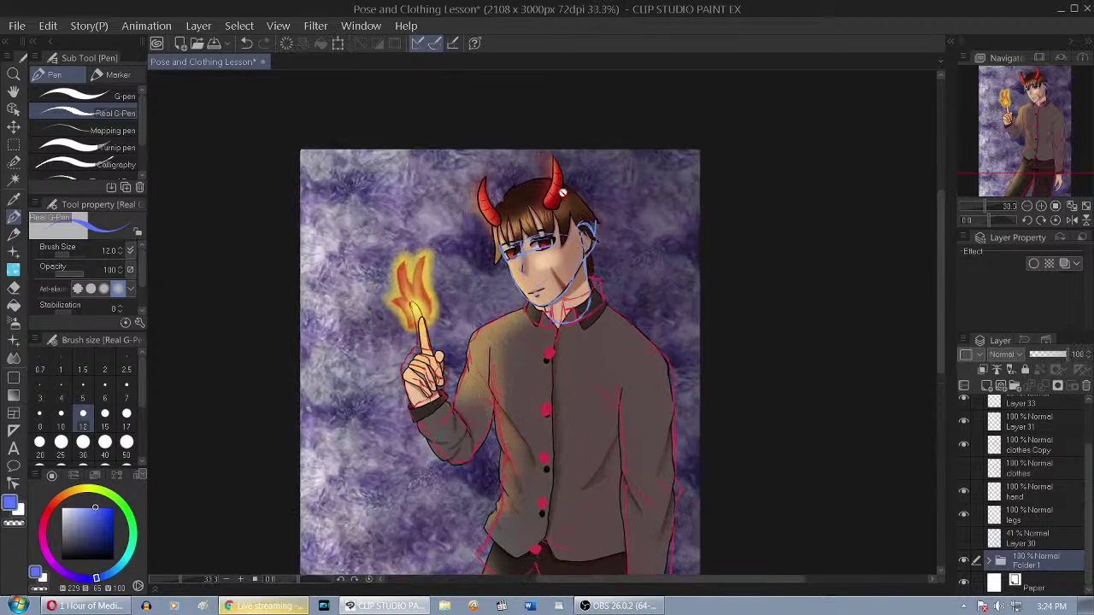
pyautogui.moveTo(1045, 175)
pyautogui.mouseDown()
pyautogui.moveTo(1039, 159)
pyautogui.moveTo(1040, 185)
pyautogui.mouseUp()
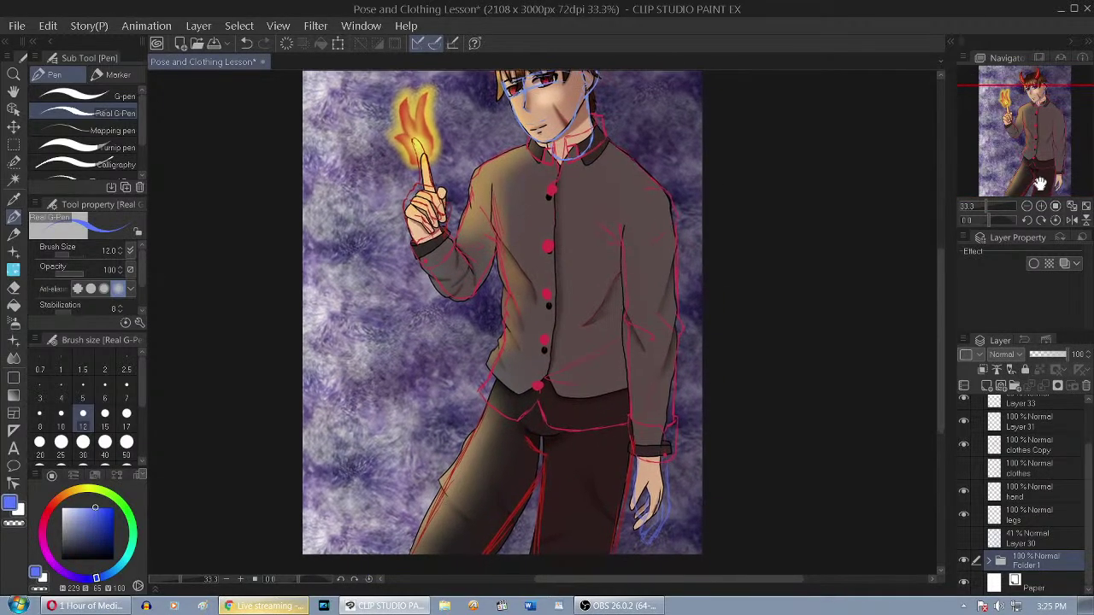
pyautogui.click(964, 561)
# Add a new layer above Layer 34 and sample the crimson of the jacket's lowest button
pyautogui.scroll(2, 1060, 428)
pyautogui.click(1032, 413)
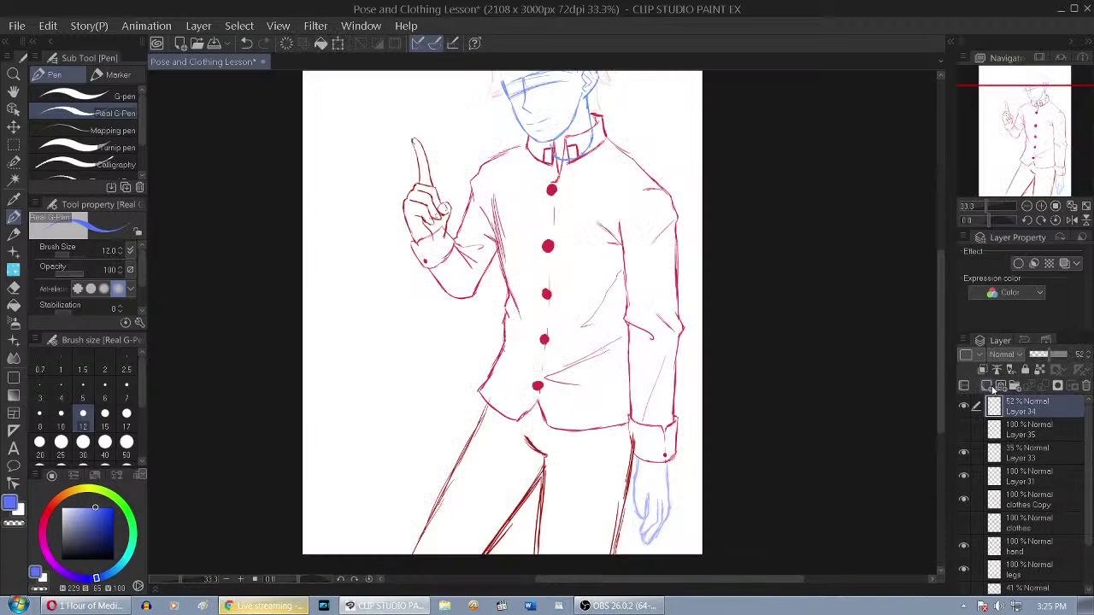
pyautogui.click(987, 386)
pyautogui.scroll(1, 567, 394)
pyautogui.keyDown('alt'); pyautogui.click(539, 386); pyautogui.keyUp('alt')
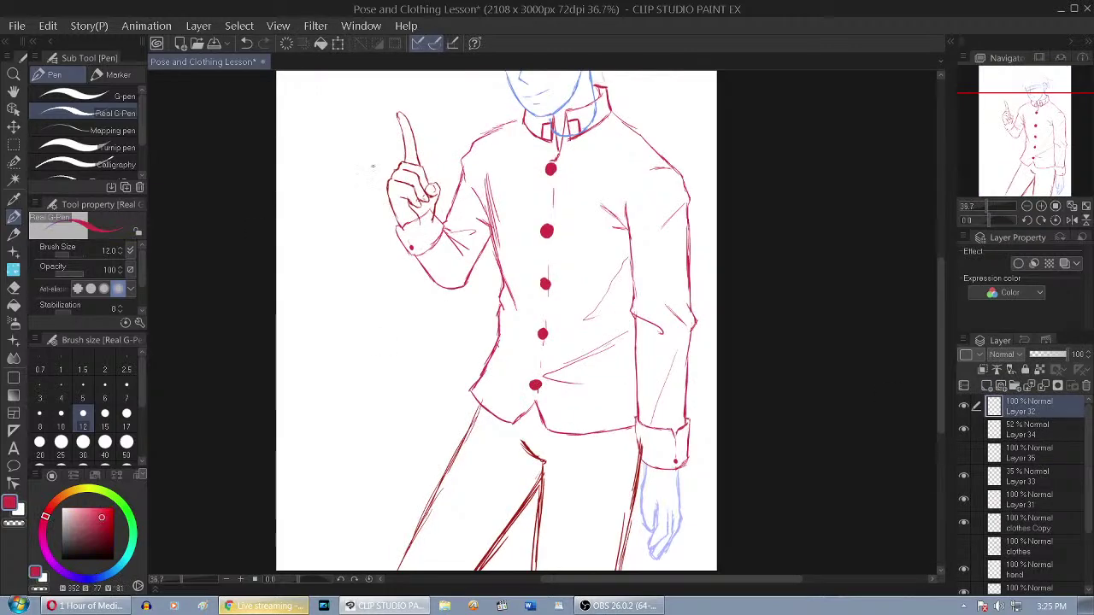
# Sketch crimson trouser creases running from the crotch up toward the jacket hem, undoing unwanted strokes
pyautogui.scroll(-4, 558, 164)
pyautogui.scroll(5, 549, 340)
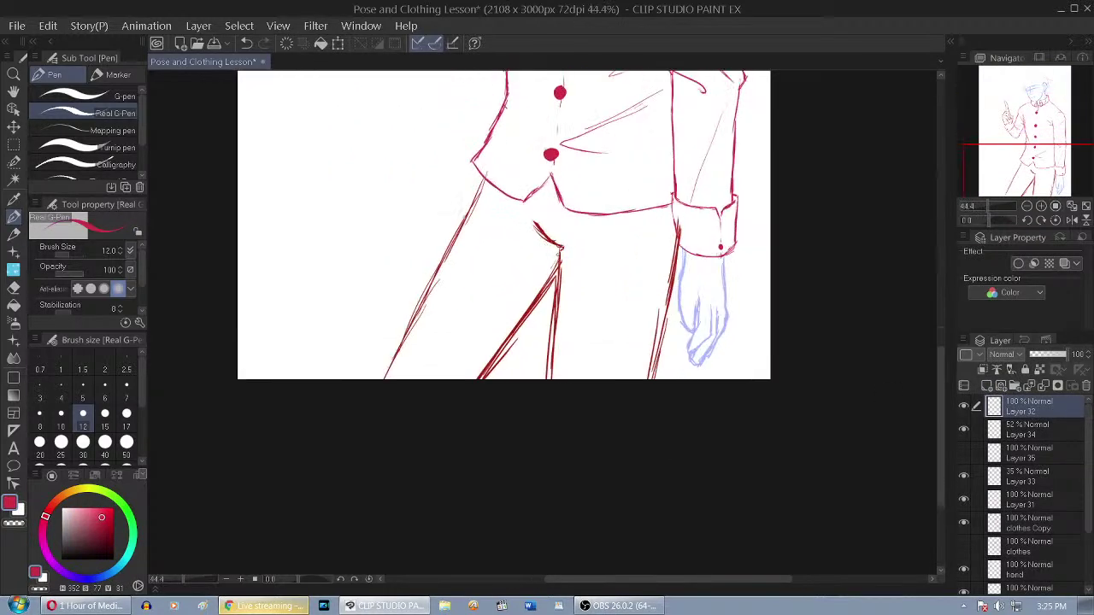
pyautogui.moveTo(1017, 167); pyautogui.dragTo(996, 155)
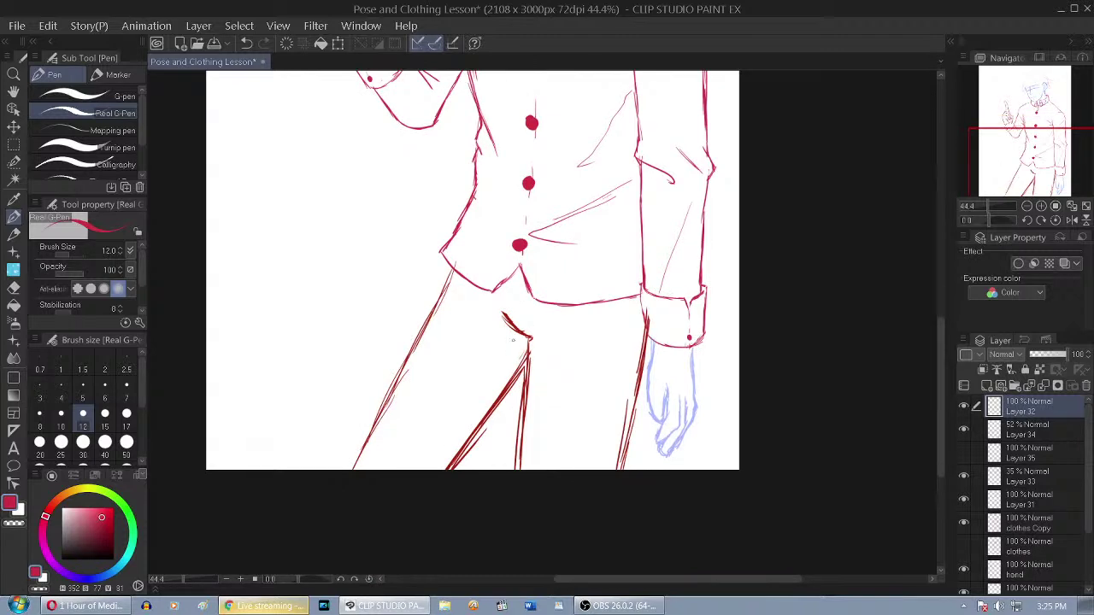
pyautogui.moveTo(528, 350); pyautogui.dragTo(467, 306)
pyautogui.hotkey('ctrl', 'z')
pyautogui.moveTo(529, 338); pyautogui.dragTo(454, 296)
pyautogui.hotkey('ctrl', 'z')
pyautogui.moveTo(530, 338)
pyautogui.mouseDown()
pyautogui.moveTo(470, 320)
pyautogui.moveTo(529, 338)
pyautogui.moveTo(488, 295)
pyautogui.moveTo(466, 317)
pyautogui.moveTo(476, 314)
pyautogui.mouseUp()
pyautogui.hotkey('ctrl', 'z')
pyautogui.hotkey('ctrl', 'z')
pyautogui.hotkey('ctrl', 'z')
pyautogui.hotkey('ctrl', 'z')
# Sketch crimson crease lines across the inner thigh near the canvas edge, undoing unwanted strokes
pyautogui.moveTo(422, 449); pyautogui.dragTo(481, 415)
pyautogui.moveTo(433, 449)
pyautogui.mouseDown()
pyautogui.moveTo(480, 421)
pyautogui.moveTo(429, 451)
pyautogui.mouseUp()
pyautogui.hotkey('ctrl', 'z')
pyautogui.hotkey('ctrl', 'z')
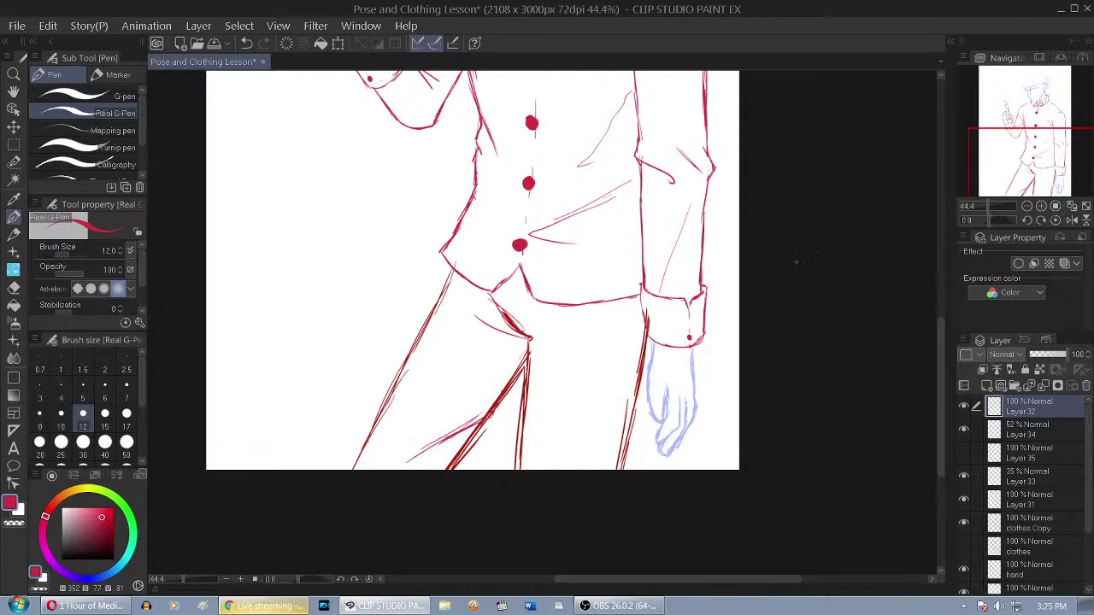
# Show and select Folder 1 and examine the sketched leg lines against the coloured trousers
pyautogui.scroll(-4, 542, 382)
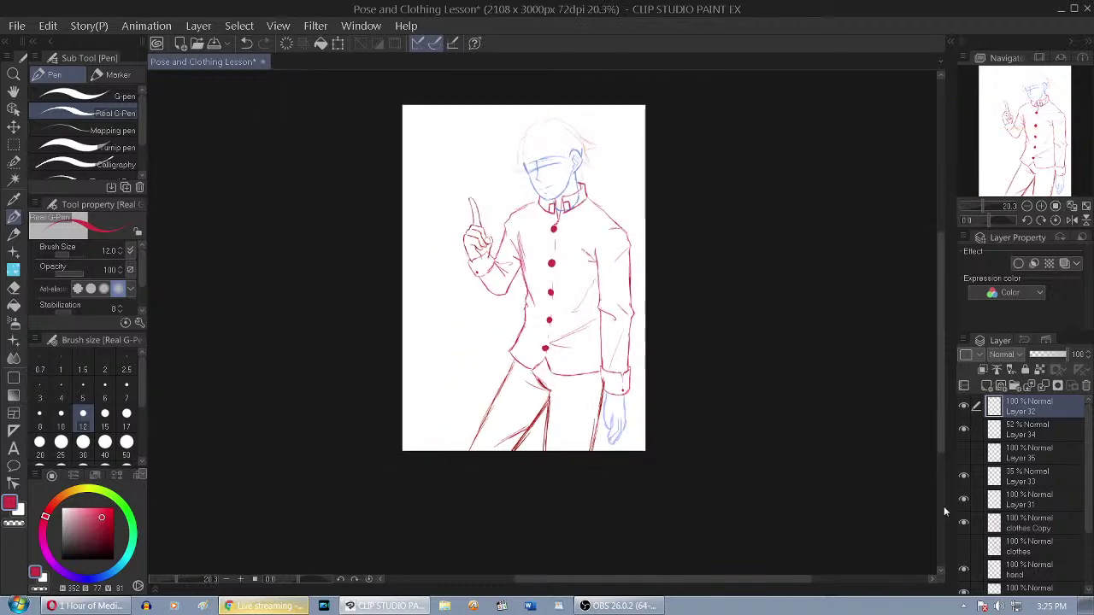
pyautogui.scroll(-3, 981, 513)
pyautogui.click(964, 562)
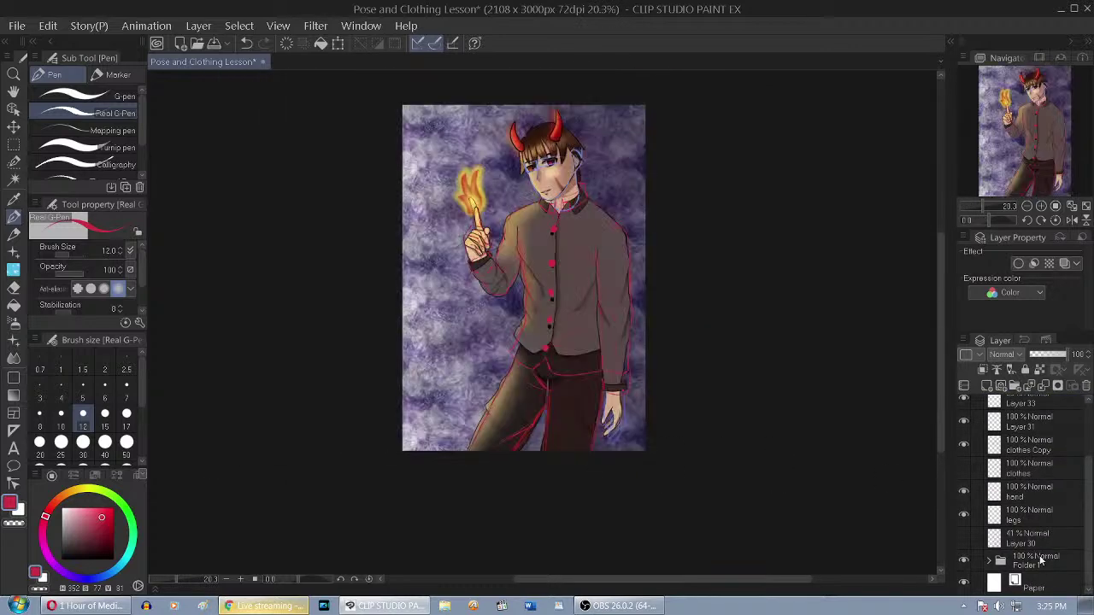
pyautogui.click(1034, 561)
pyautogui.scroll(3, 506, 428)
pyautogui.scroll(1, 519, 501)
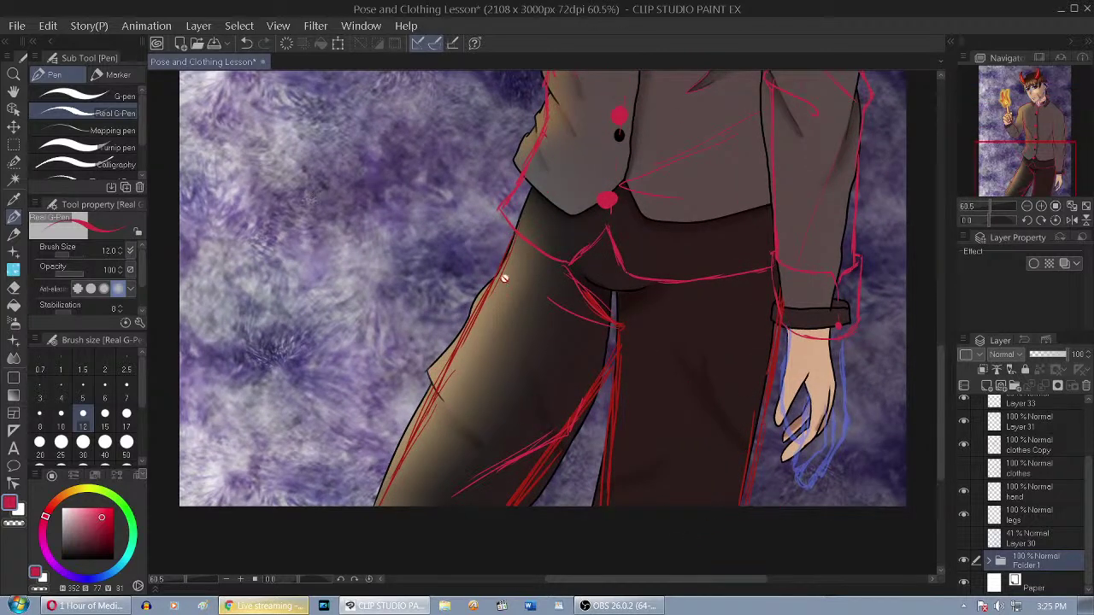
pyautogui.scroll(-3, 527, 253)
pyautogui.moveTo(1034, 131)
pyautogui.mouseDown()
pyautogui.moveTo(1044, 115)
pyautogui.moveTo(1048, 127)
pyautogui.mouseUp()
# Make Layer 32 the active layer and view the figure from horns to thighs
pyautogui.scroll(3, 1048, 451)
pyautogui.click(1030, 402)
pyautogui.scroll(2, 452, 255)
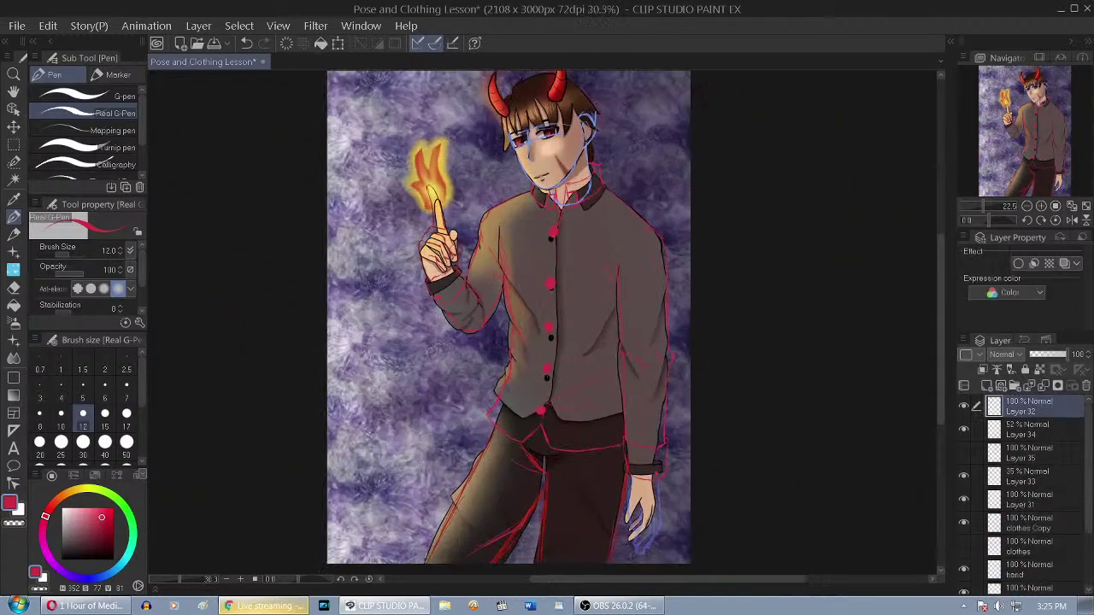
pyautogui.moveTo(1037, 149)
pyautogui.mouseDown()
pyautogui.moveTo(1047, 133)
pyautogui.moveTo(1052, 146)
pyautogui.mouseUp()
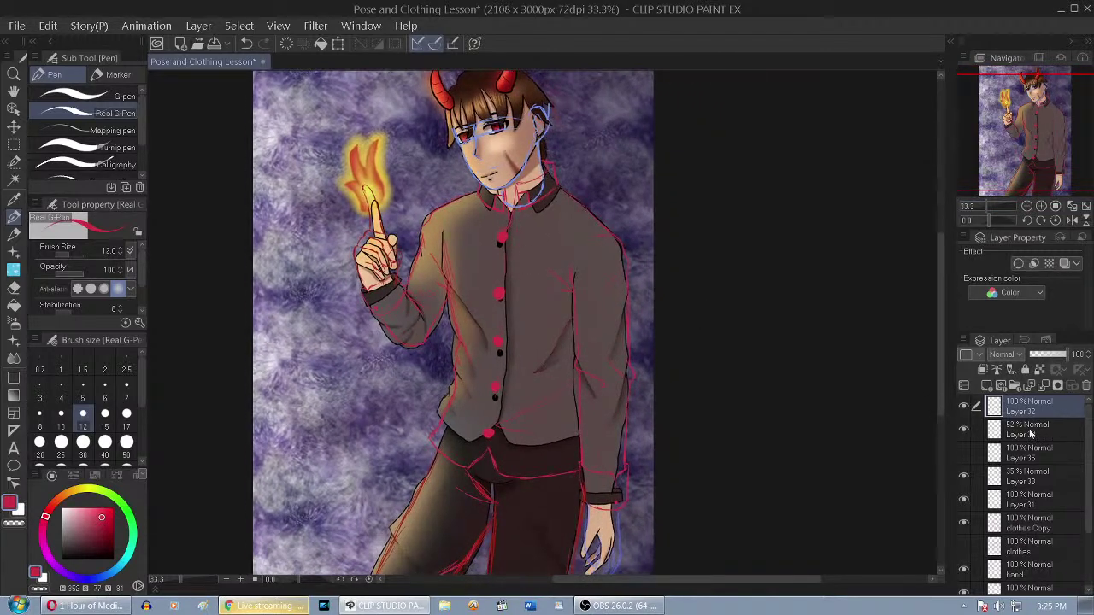
# Check what Layers 33 and 31 contain by toggling their visibility, and make Layer 31 active with the hard Eraser
pyautogui.click(964, 475)
pyautogui.click(964, 501)
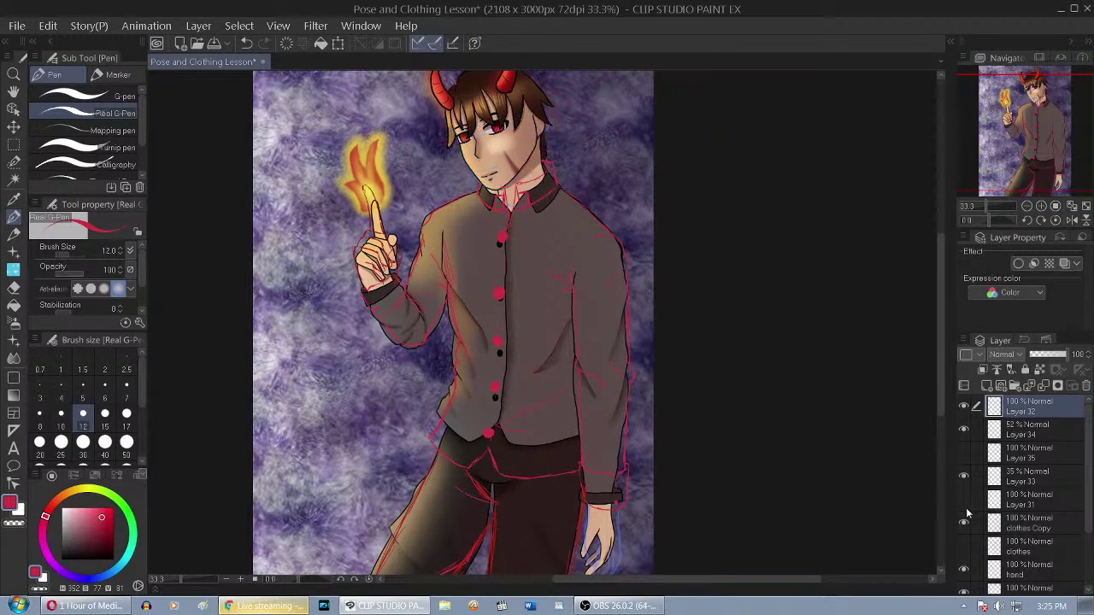
pyautogui.click(964, 500)
pyautogui.click(1012, 501)
pyautogui.click(13, 288)
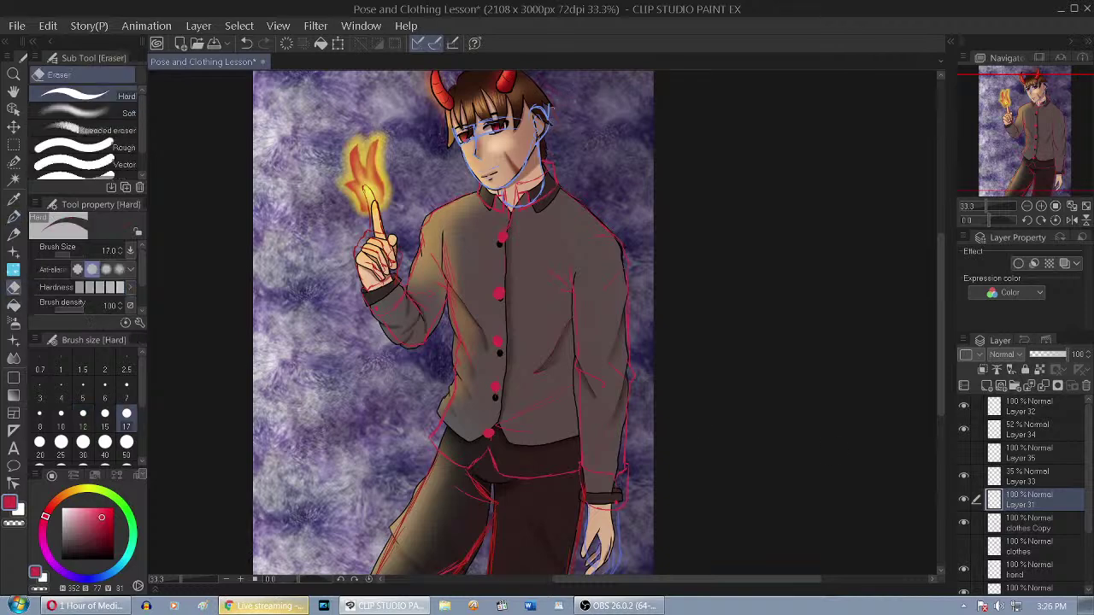
# Raise the opacity of Layer 34 and Layer 33 to 100%
pyautogui.click(1006, 436)
pyautogui.moveTo(1060, 354); pyautogui.dragTo(1091, 368)
pyautogui.click(966, 432)
pyautogui.click(965, 433)
pyautogui.click(1019, 477)
pyautogui.moveTo(1047, 354); pyautogui.dragTo(1086, 356)
# Make Layer 30 active, look over the figure with its sketch lines and save the drawing
pyautogui.scroll(-3, 1024, 491)
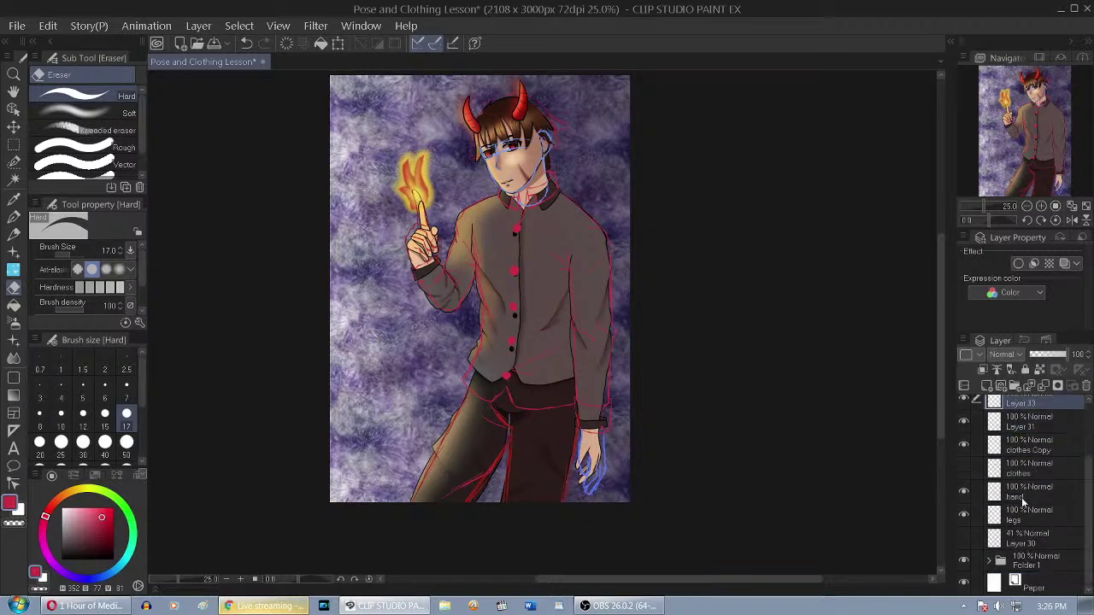
pyautogui.click(1018, 541)
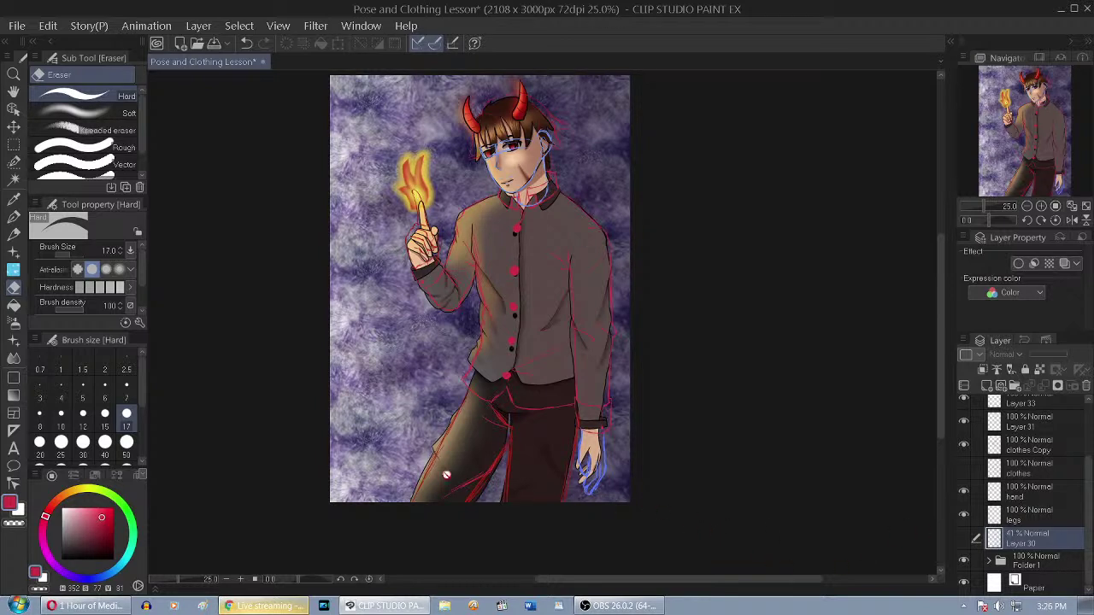
pyautogui.scroll(2, 489, 373)
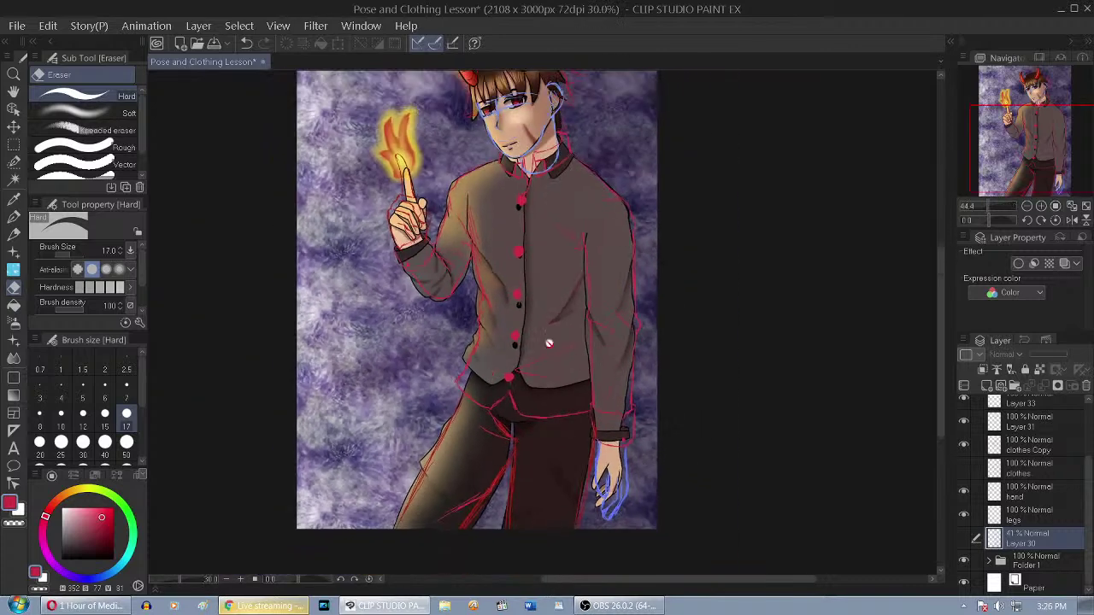
pyautogui.moveTo(1003, 145); pyautogui.dragTo(1011, 134)
pyautogui.scroll(3, 1040, 498)
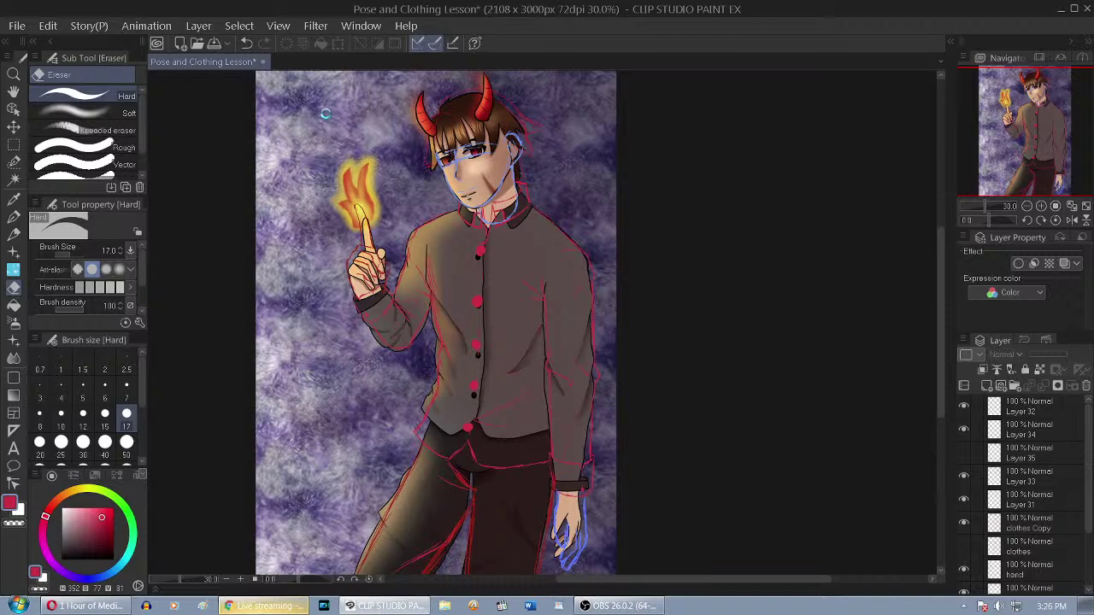
pyautogui.hotkey('ctrl', 's')
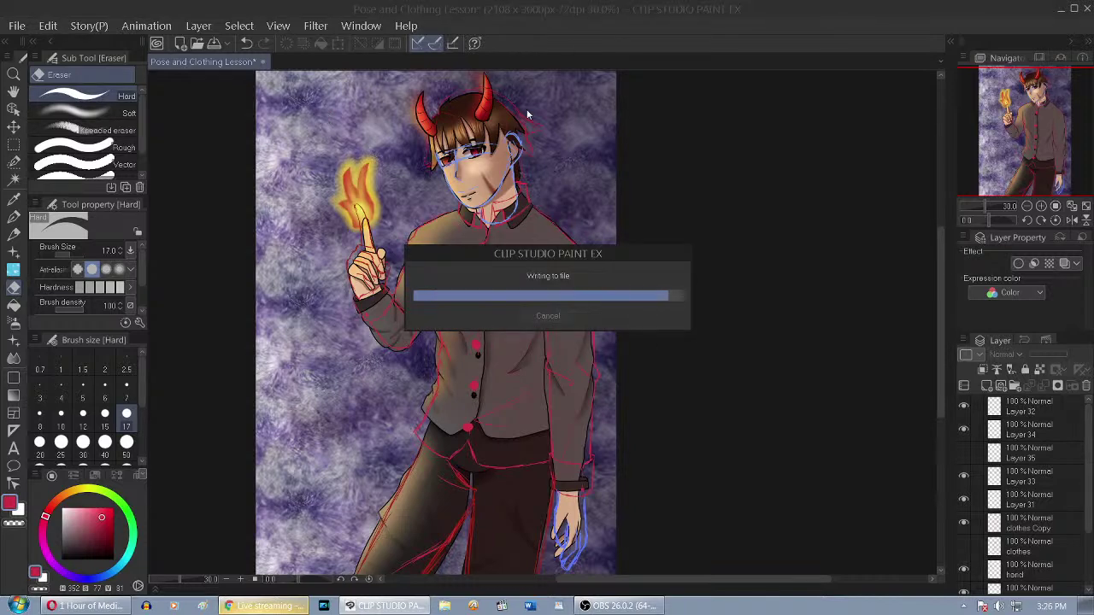
# Examine the head sketch up close, and view the line sketch alone by temporarily hiding Folder 1
pyautogui.scroll(6, 501, 171)
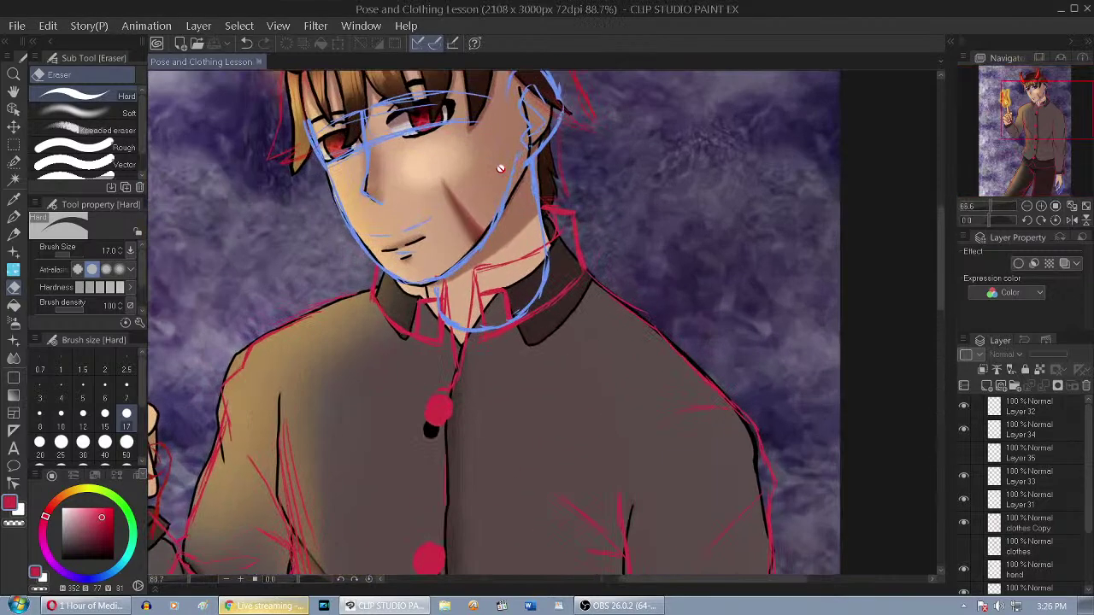
pyautogui.moveTo(1029, 103)
pyautogui.mouseDown()
pyautogui.moveTo(1013, 94)
pyautogui.moveTo(1030, 128)
pyautogui.moveTo(1027, 175)
pyautogui.moveTo(1035, 104)
pyautogui.mouseUp()
pyautogui.scroll(-5, 518, 210)
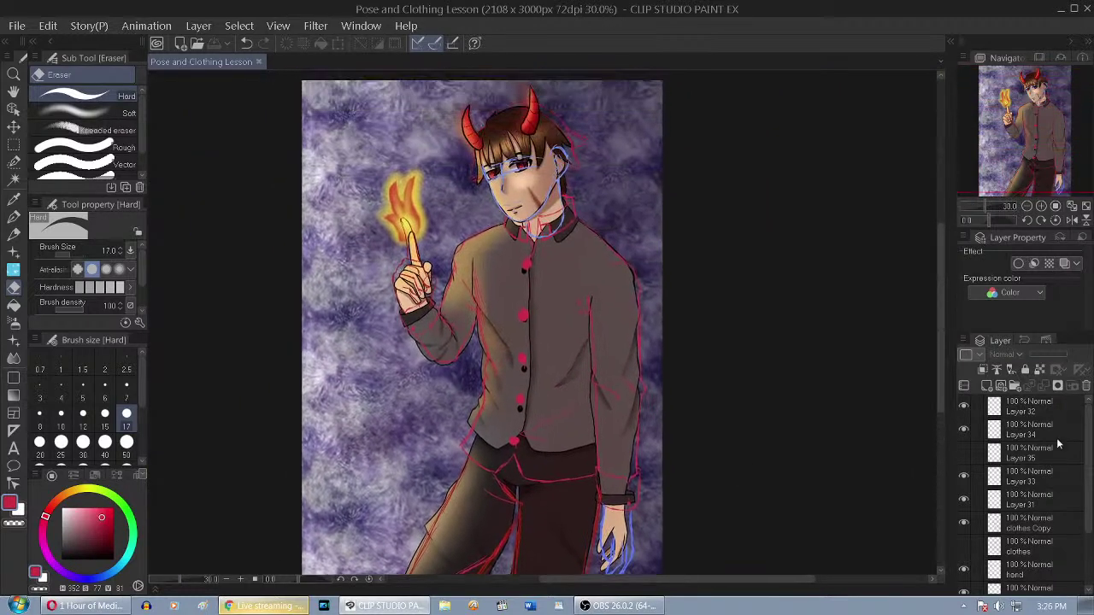
pyautogui.scroll(-3, 972, 548)
pyautogui.click(964, 562)
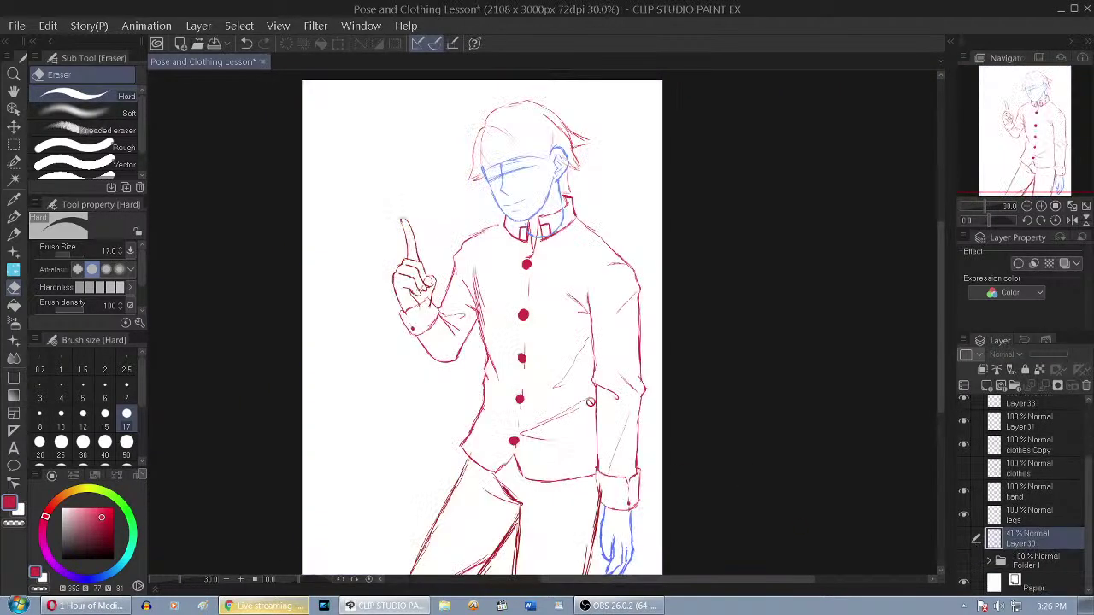
pyautogui.scroll(-1, 594, 336)
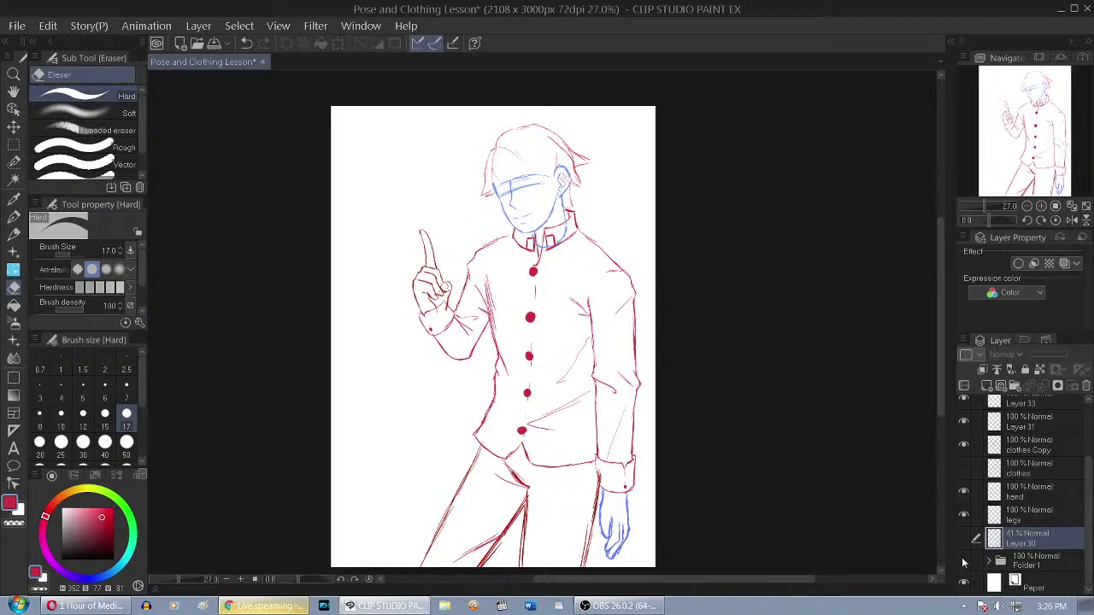
pyautogui.click(964, 565)
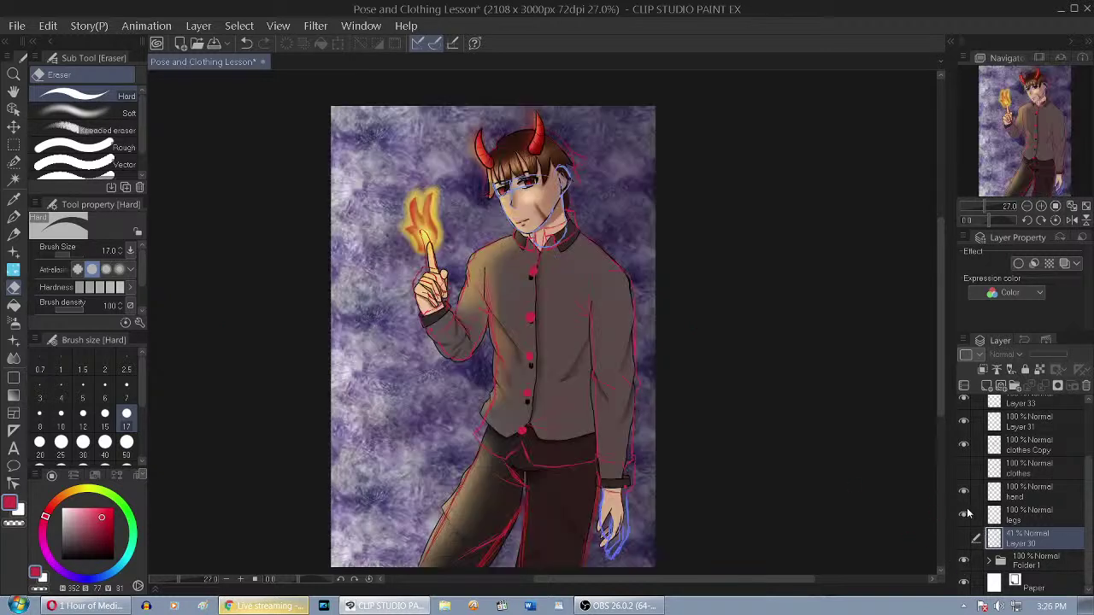
# Group all sketch layers from Layer 32 down to Layer 30 into a new folder and collapse it
pyautogui.scroll(3, 1026, 444)
pyautogui.click(1030, 419)
pyautogui.scroll(-3, 1039, 513)
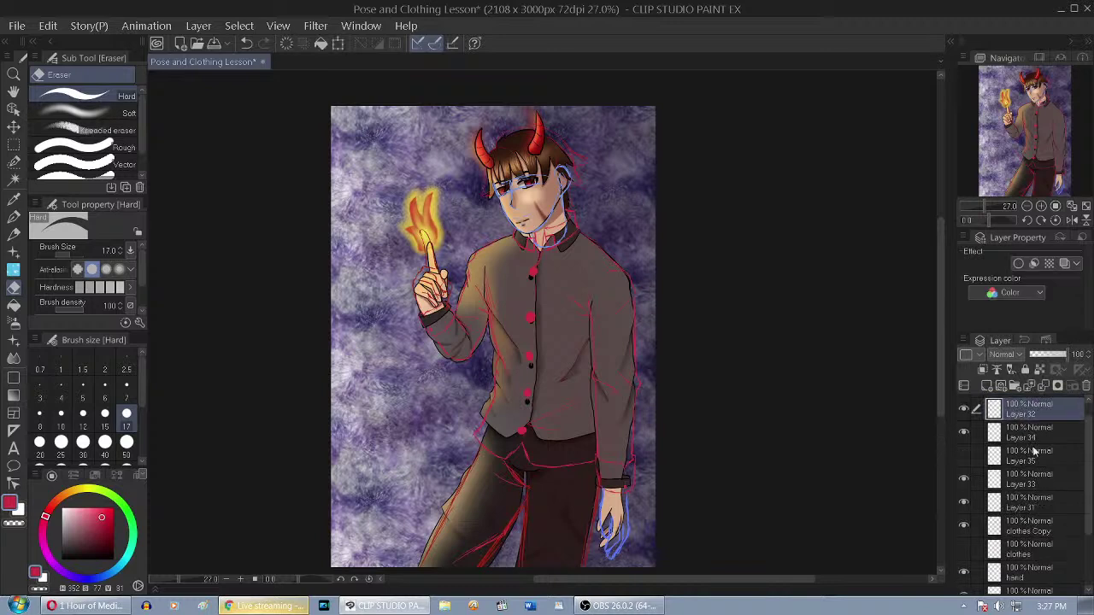
pyautogui.keyDown('shift'); pyautogui.click(1026, 539); pyautogui.keyUp('shift')
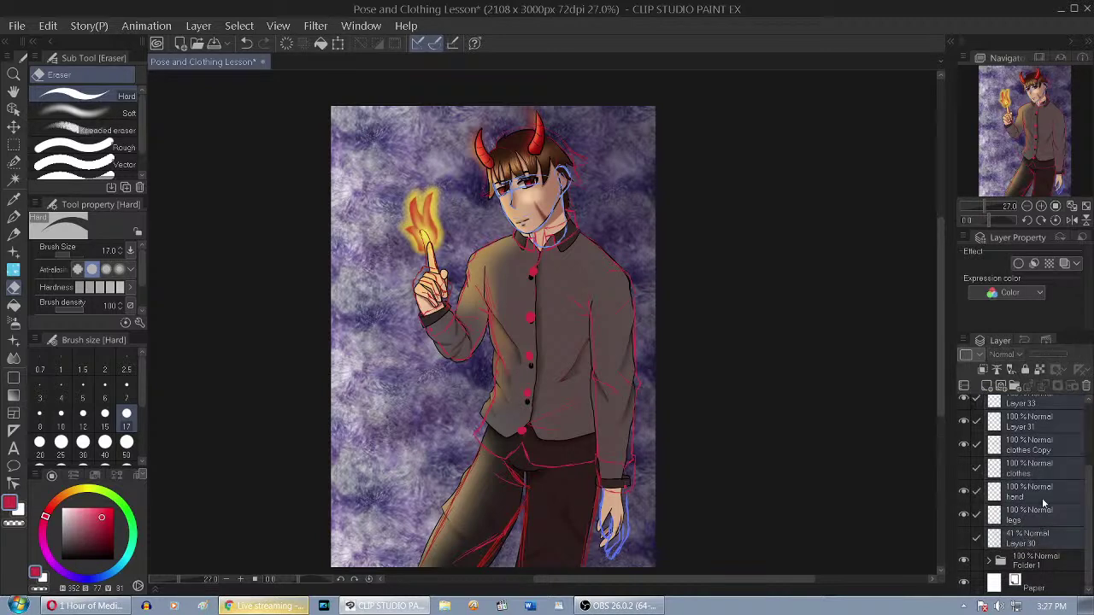
pyautogui.scroll(3, 1032, 484)
pyautogui.moveTo(1021, 437); pyautogui.dragTo(1006, 418)
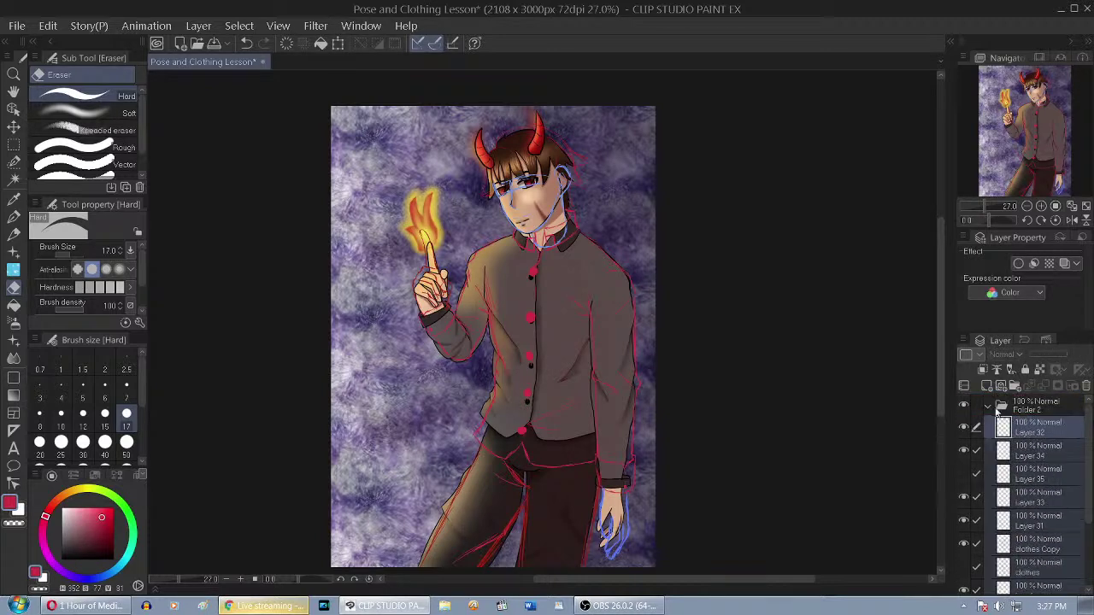
pyautogui.click(987, 405)
# Compare the grouped sketch with the coloured artwork by toggling both folders' visibility, and inspect the figure's body, legs and head up close
pyautogui.click(964, 408)
pyautogui.click(964, 407)
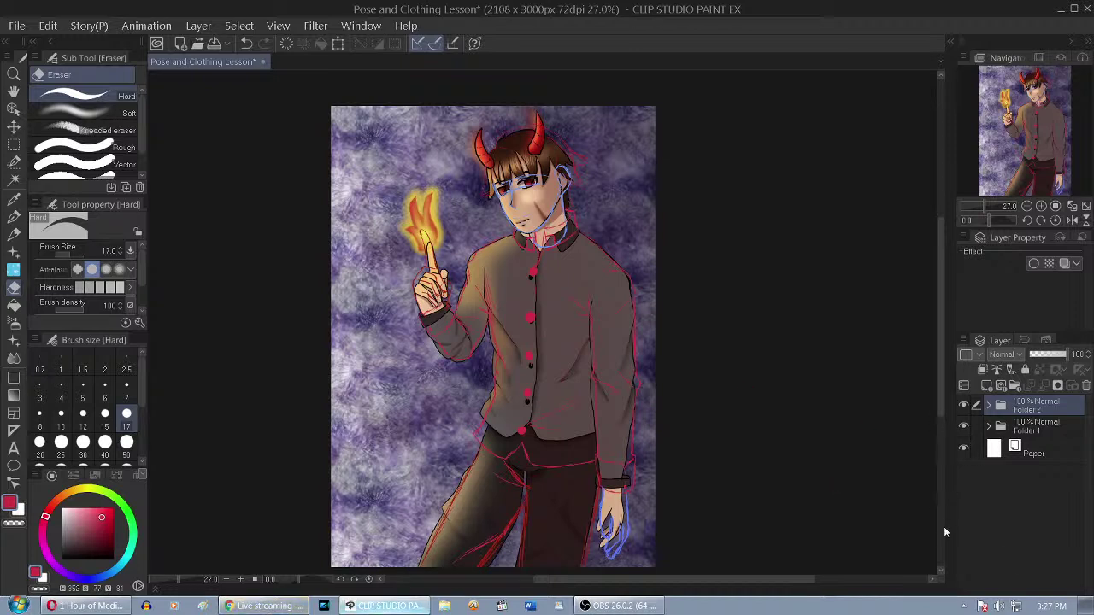
pyautogui.click(964, 426)
pyautogui.click(964, 426)
pyautogui.click(964, 406)
pyautogui.click(964, 405)
pyautogui.click(964, 425)
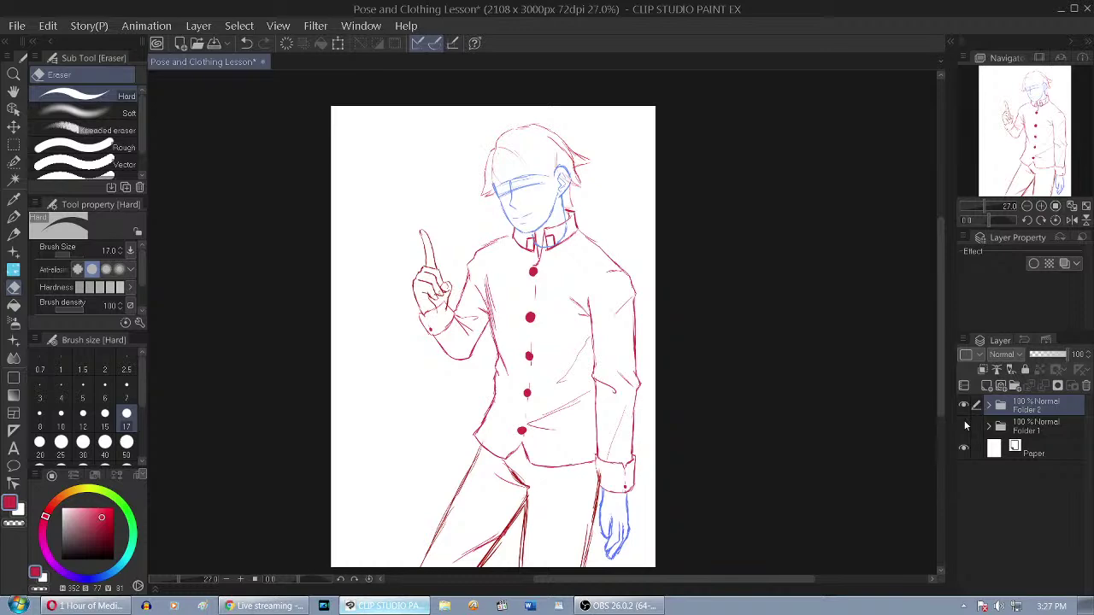
pyautogui.click(964, 425)
pyautogui.scroll(8, 576, 247)
pyautogui.scroll(-5, 552, 290)
pyautogui.moveTo(1053, 102); pyautogui.dragTo(1040, 133)
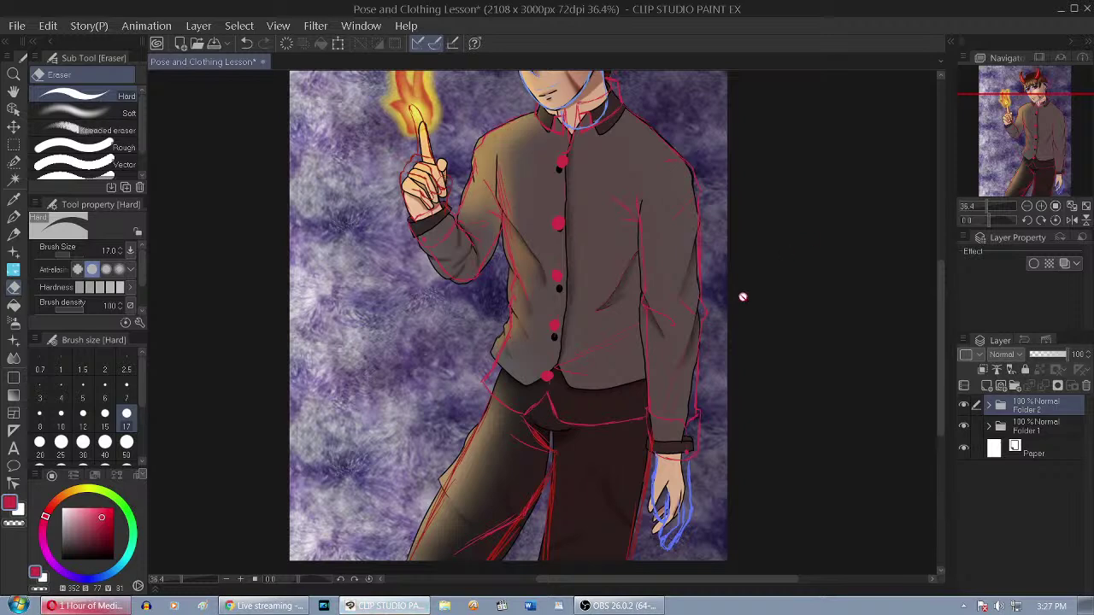
pyautogui.moveTo(999, 167); pyautogui.dragTo(1045, 106)
pyautogui.scroll(5, 398, 238)
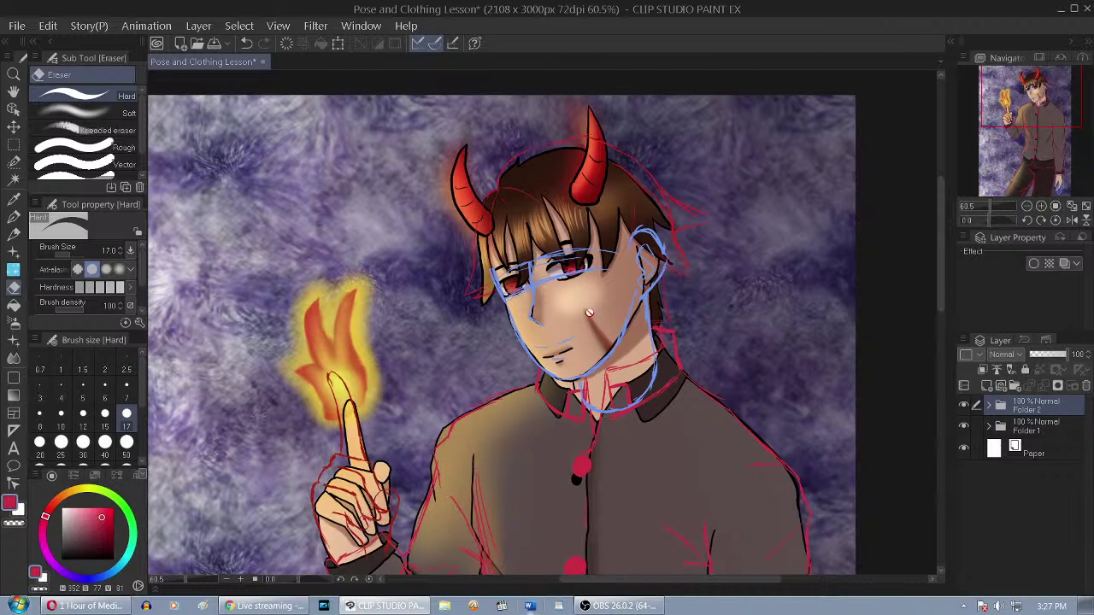
# Switch to YouTube Studio in the browser and end the live stream, confirming the request
pyautogui.hotkey('alt', 'Tab')
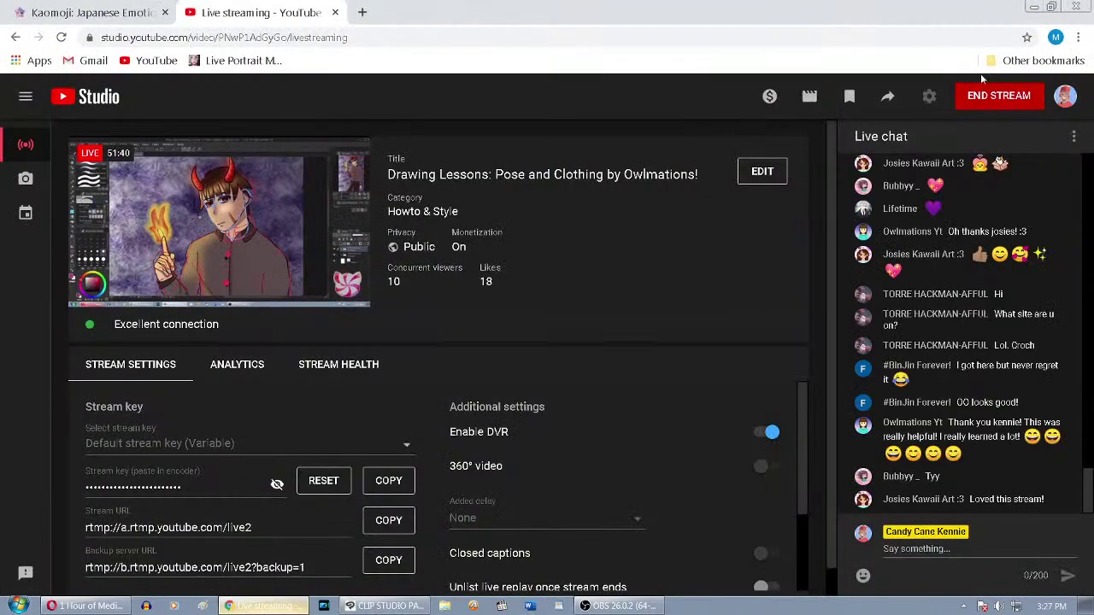
pyautogui.click(998, 95)
pyautogui.click(670, 392)
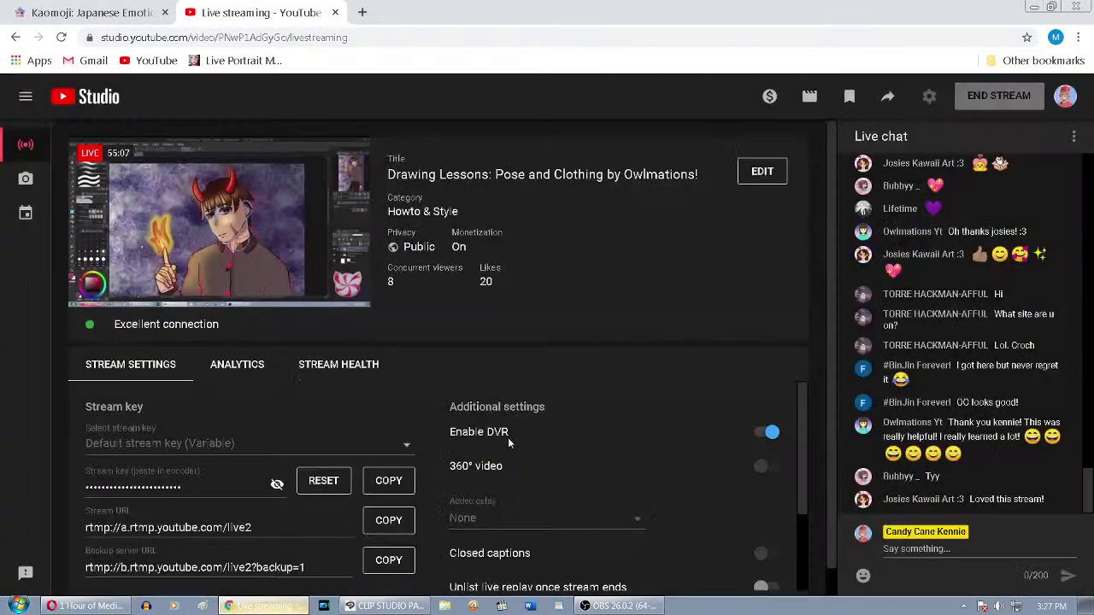